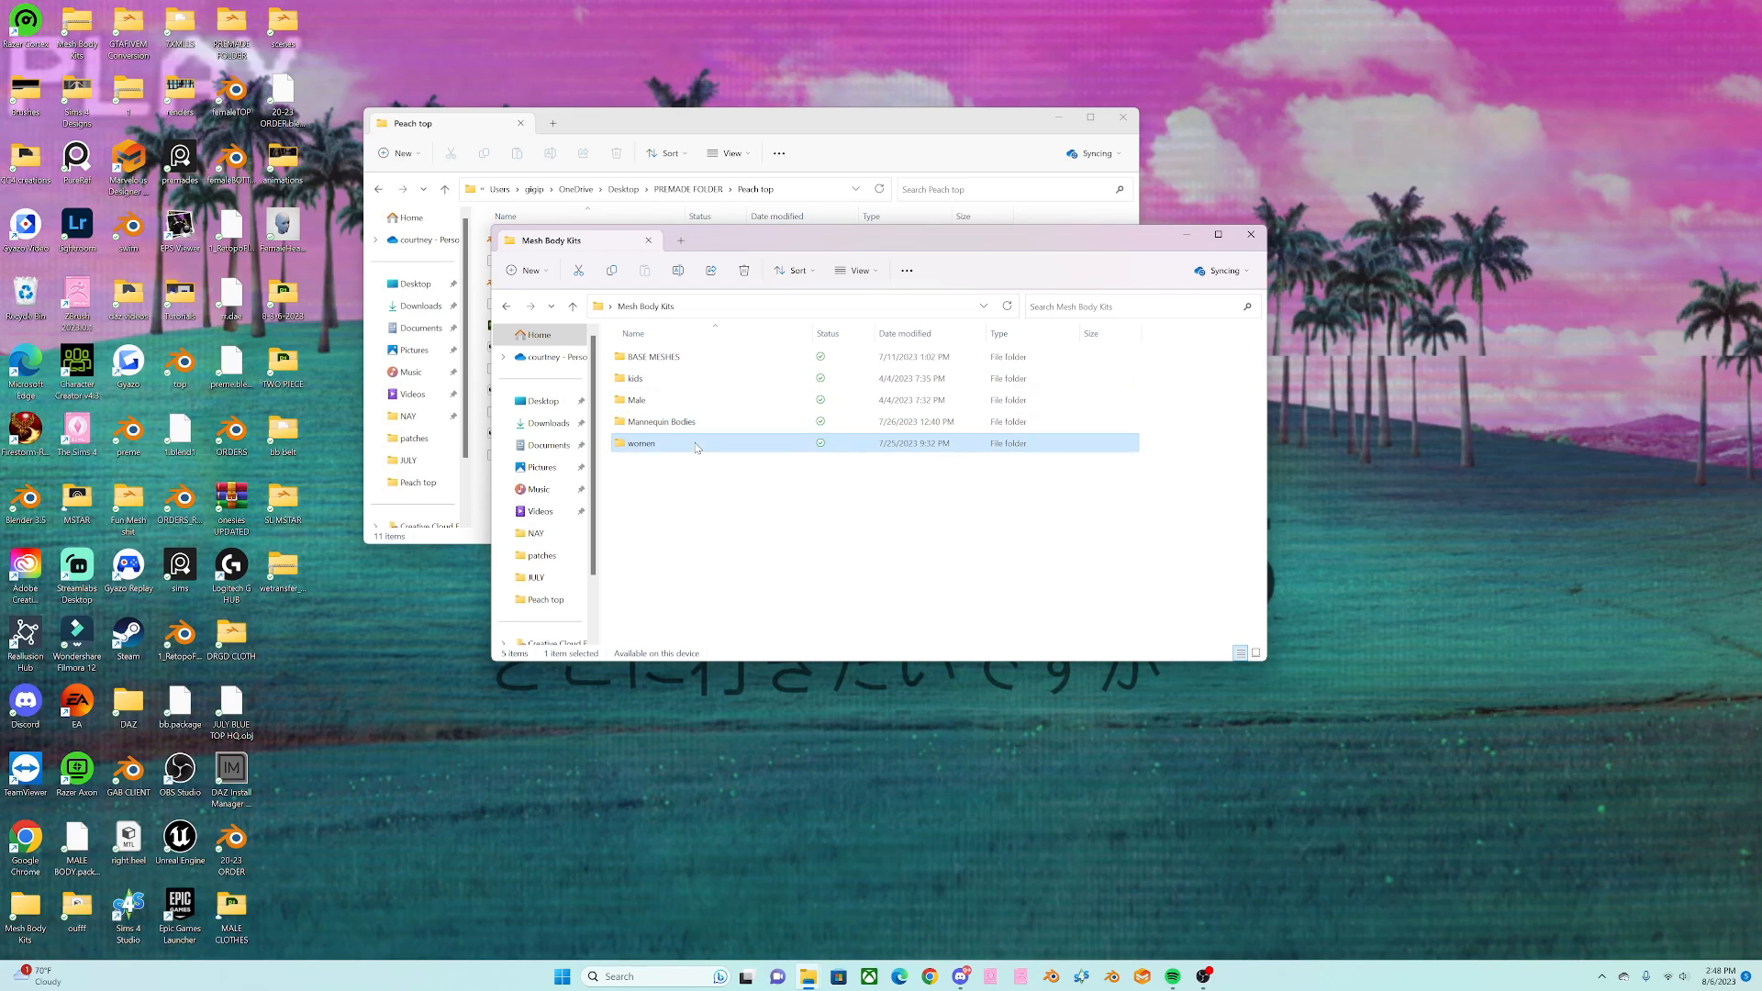
Step: Open the file [SP] Peach DEV KIT 2.2 Avastar Blender v2.8+ from the zipped Peach dev kit in the women folder
{"action": "double_click", "coordinate": [697, 446]}
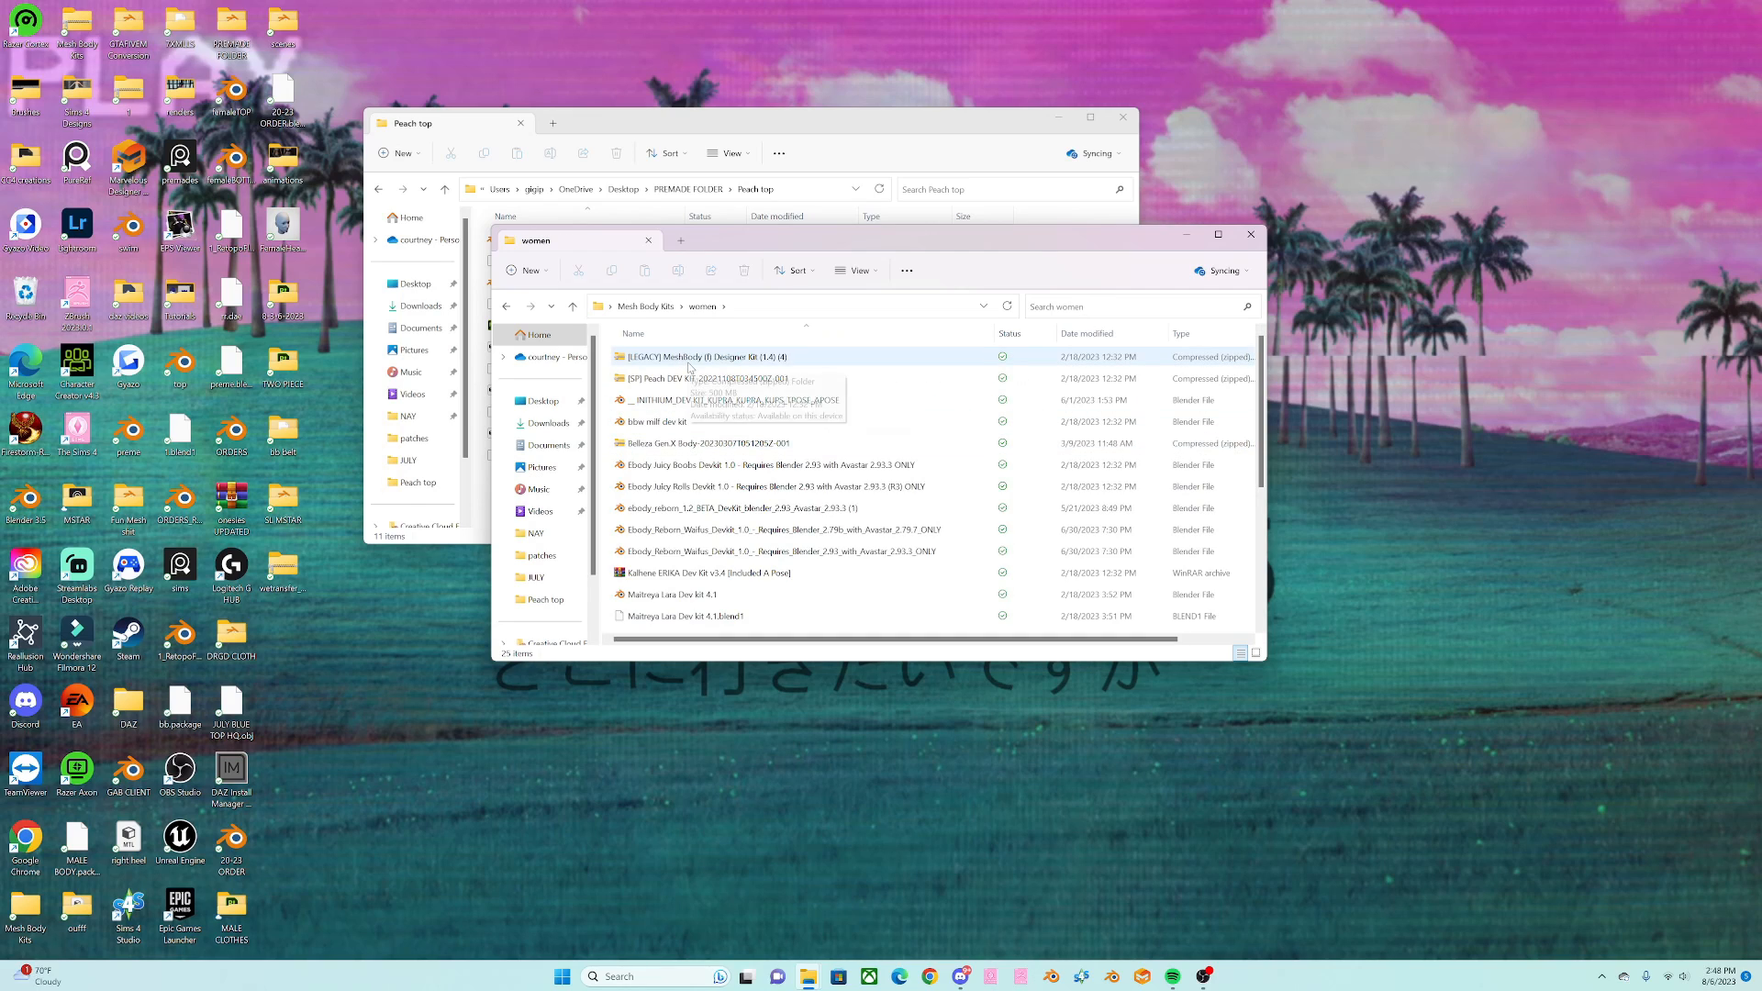
{"action": "scroll", "coordinate": [706, 404], "scroll_direction": "down", "scroll_amount": 4}
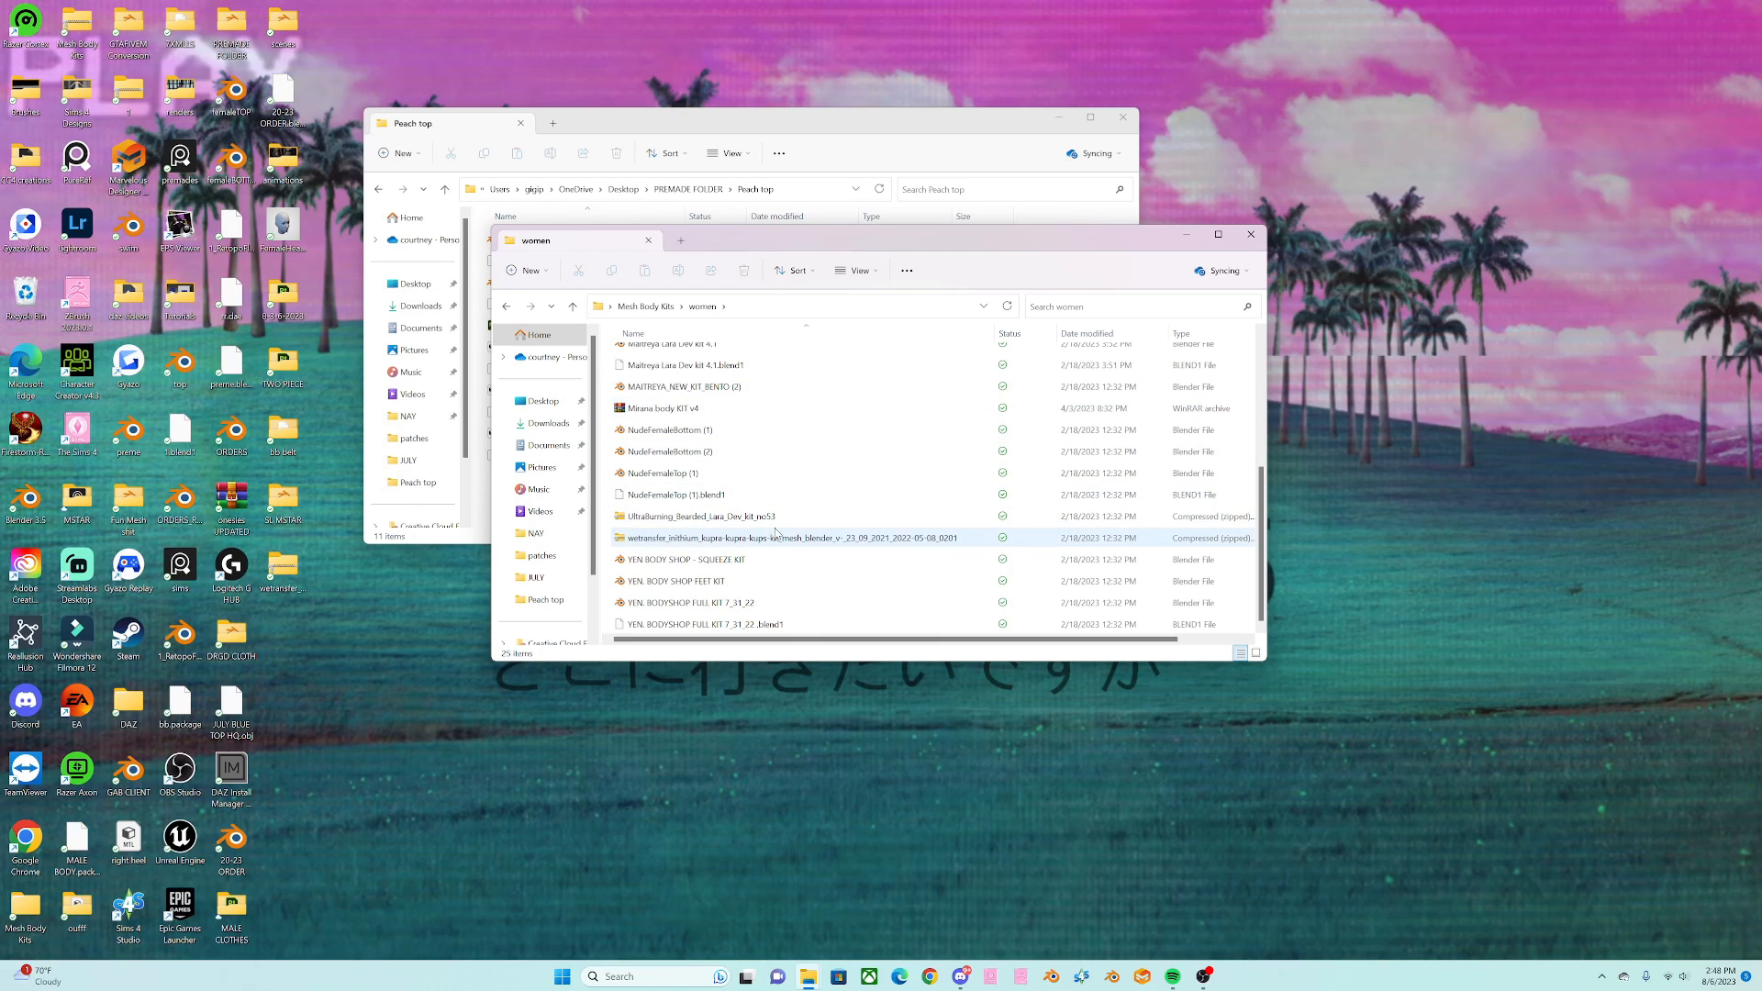
{"action": "scroll", "coordinate": [775, 530], "scroll_direction": "up", "scroll_amount": 4}
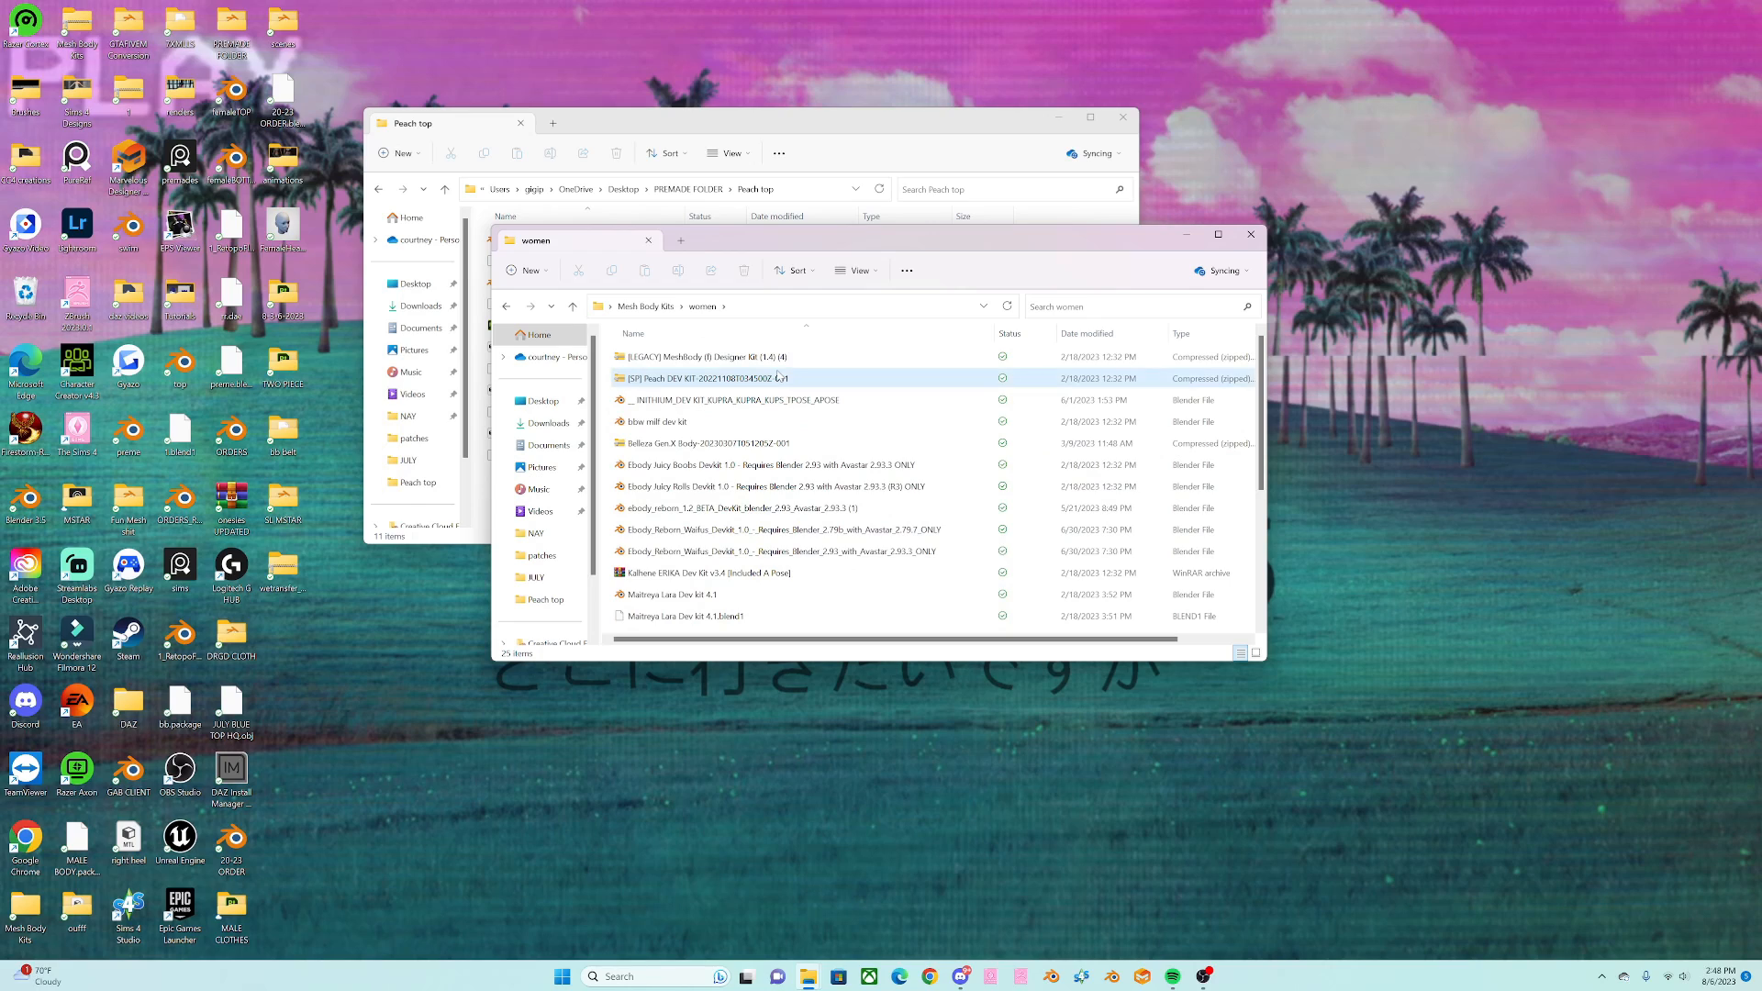
{"action": "double_click", "coordinate": [778, 377]}
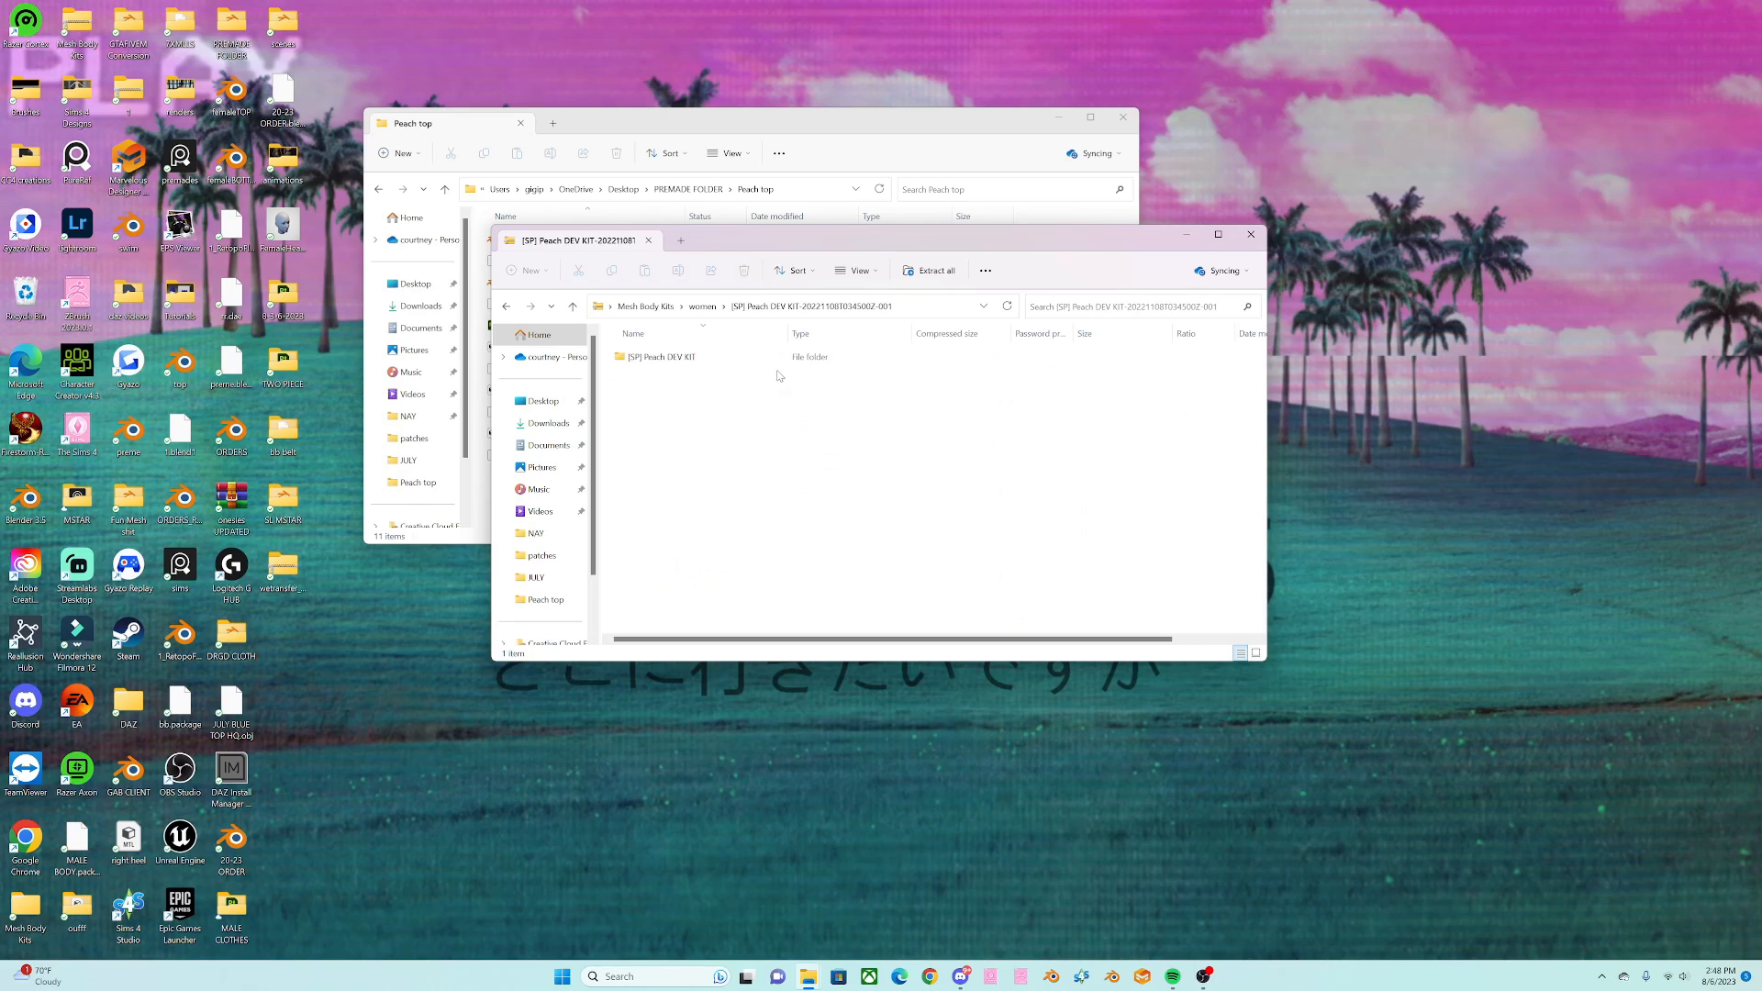
{"action": "double_click", "coordinate": [731, 357]}
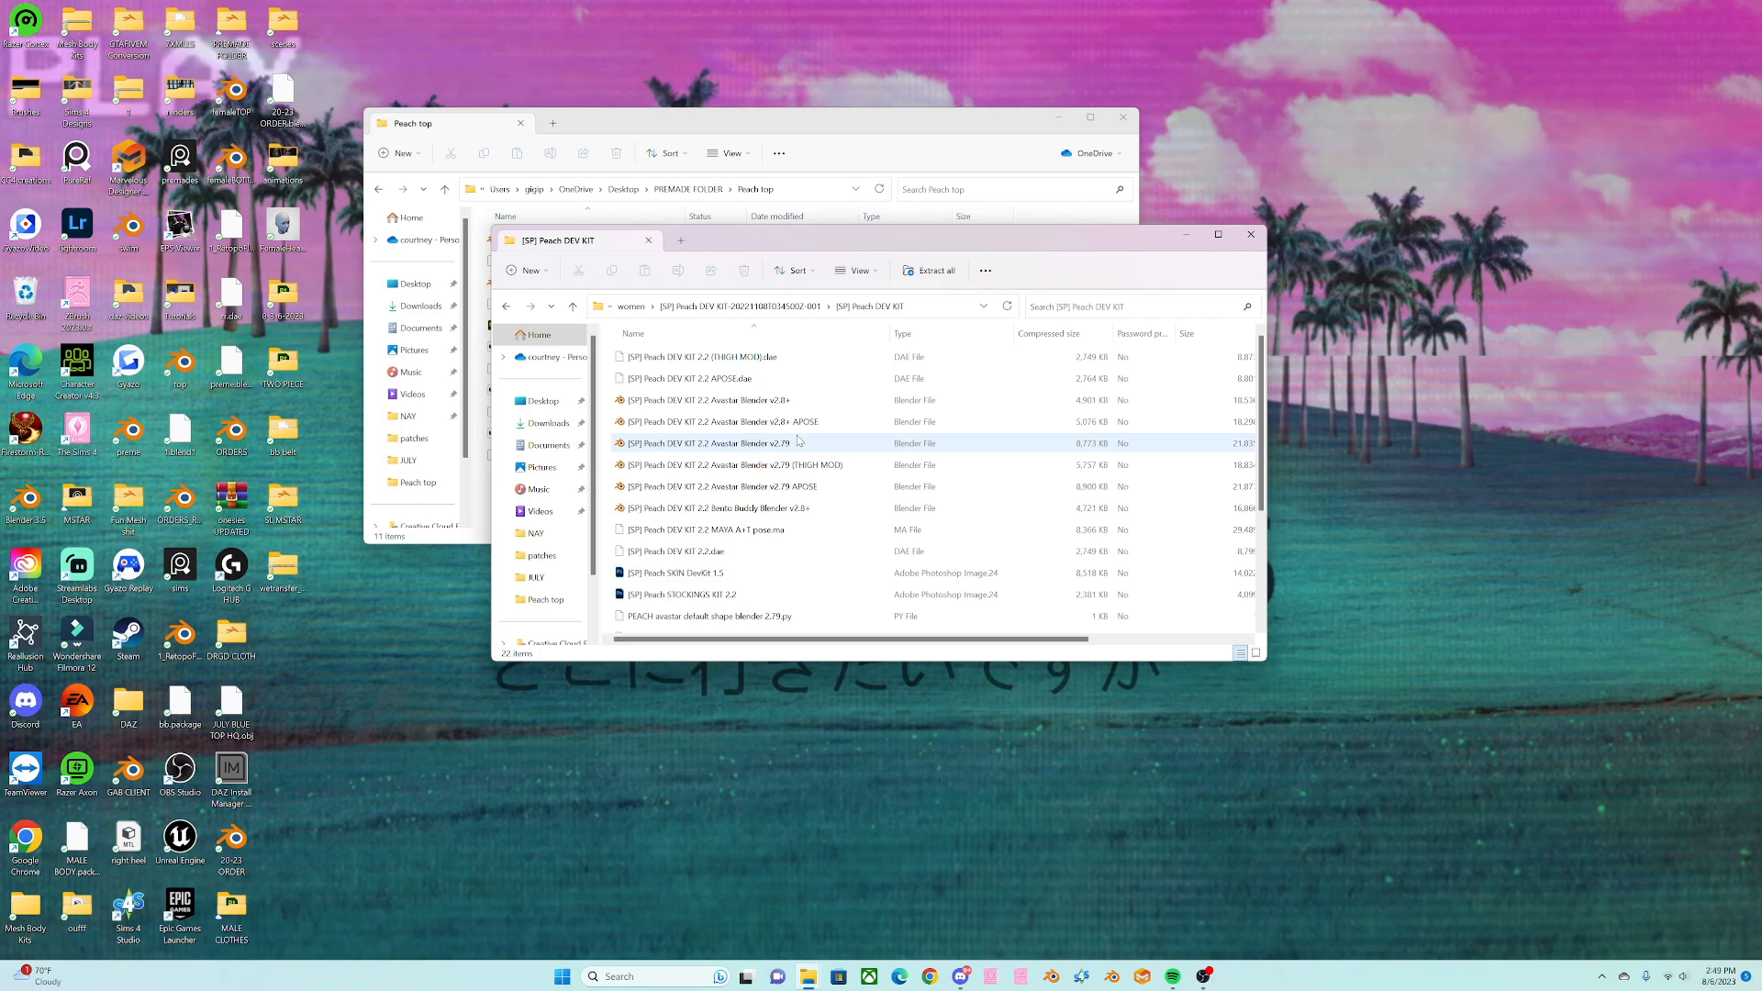
{"action": "double_click", "coordinate": [759, 401]}
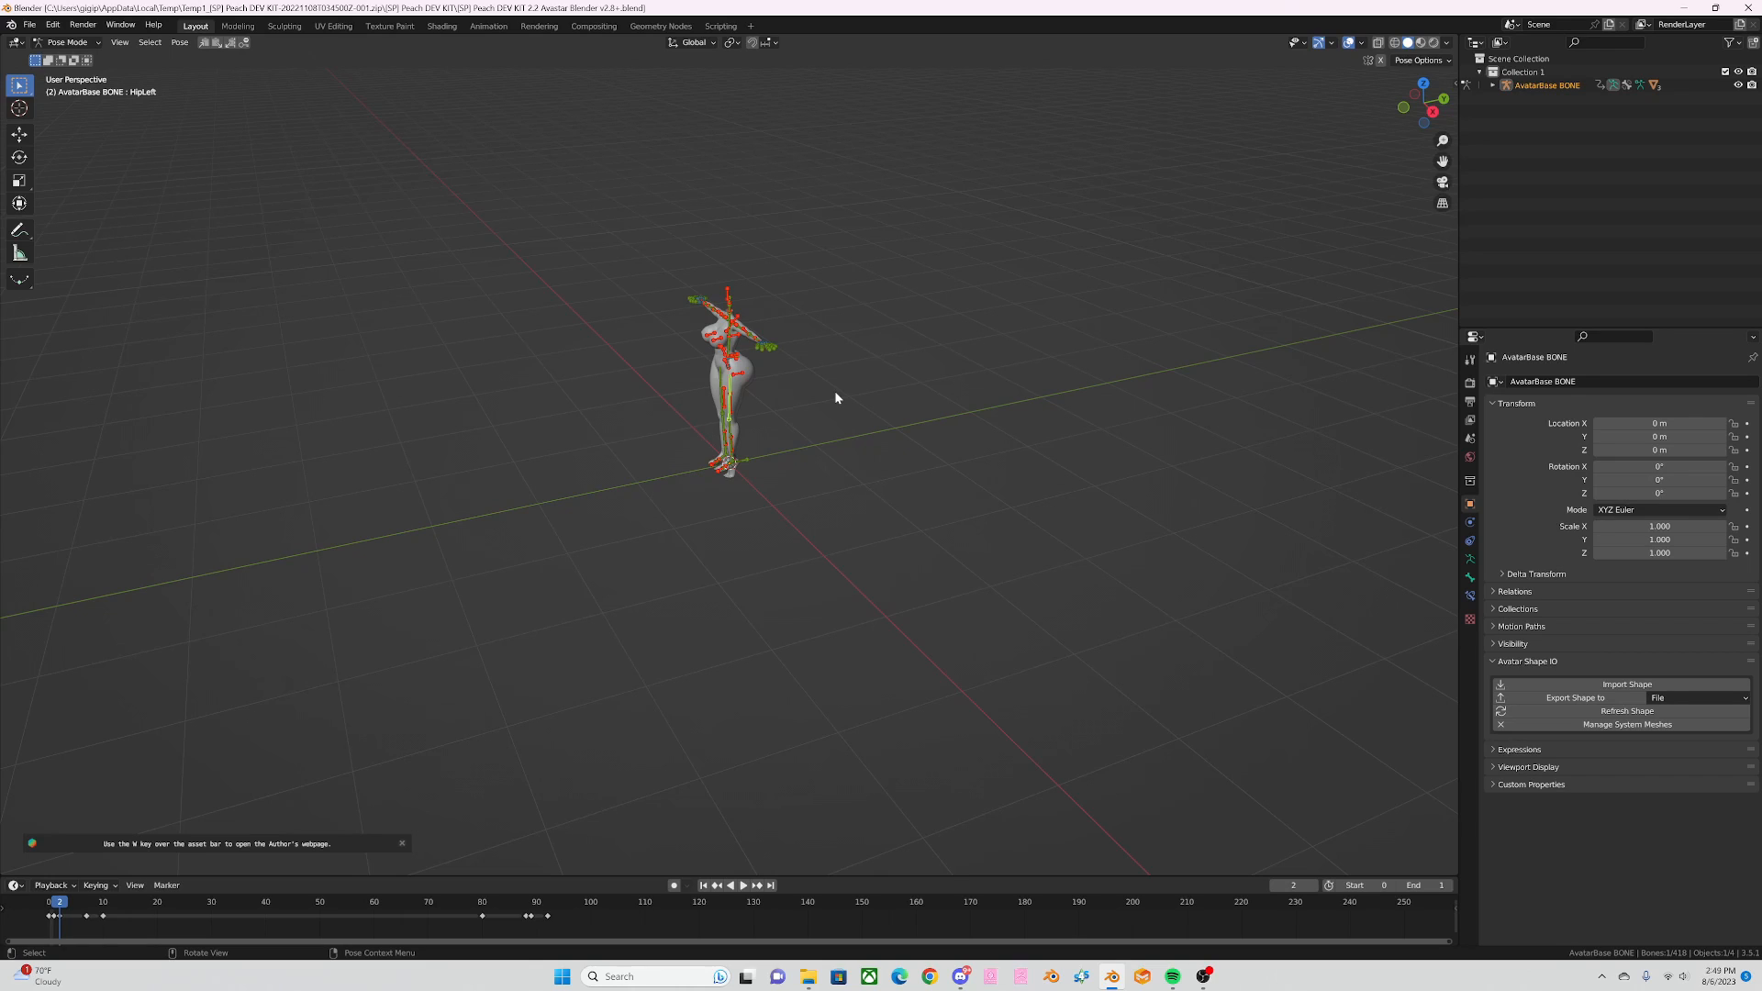
Step: Show the avatar from the front, enable Screencast Keys and set its origin in the 3D viewport
{"action": "key", "text": "KP_1"}
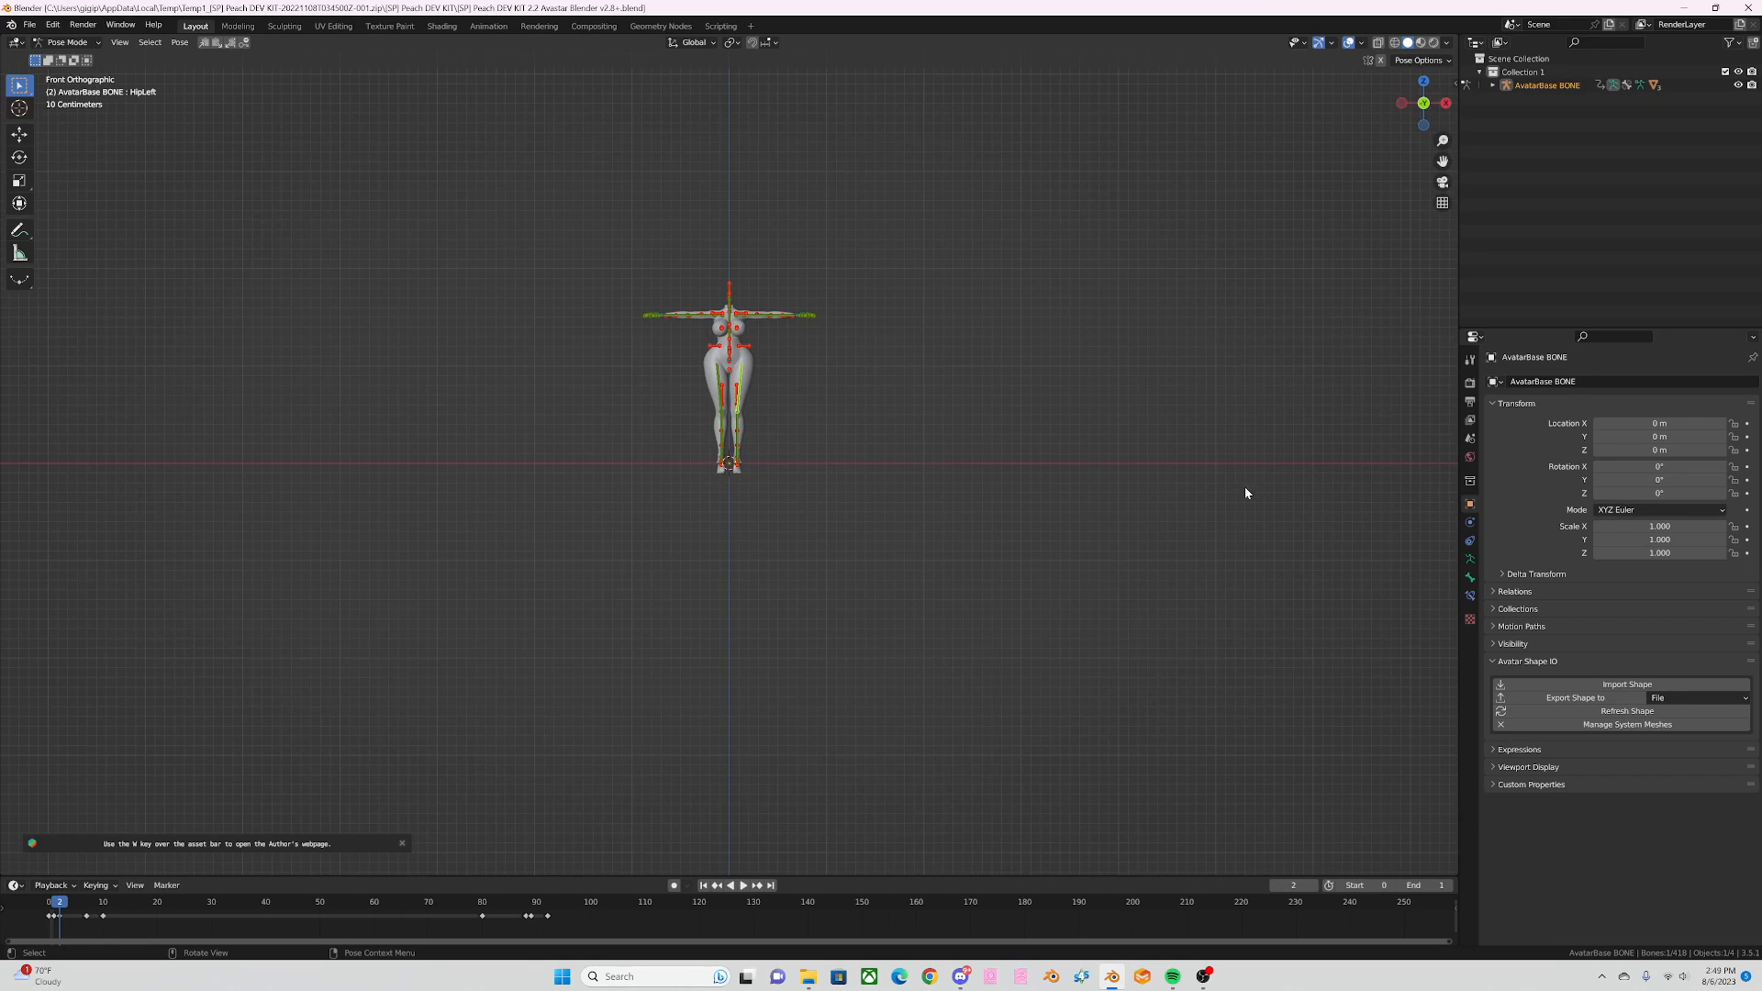
{"action": "key", "text": "n"}
{"action": "left_click", "coordinate": [1451, 267]}
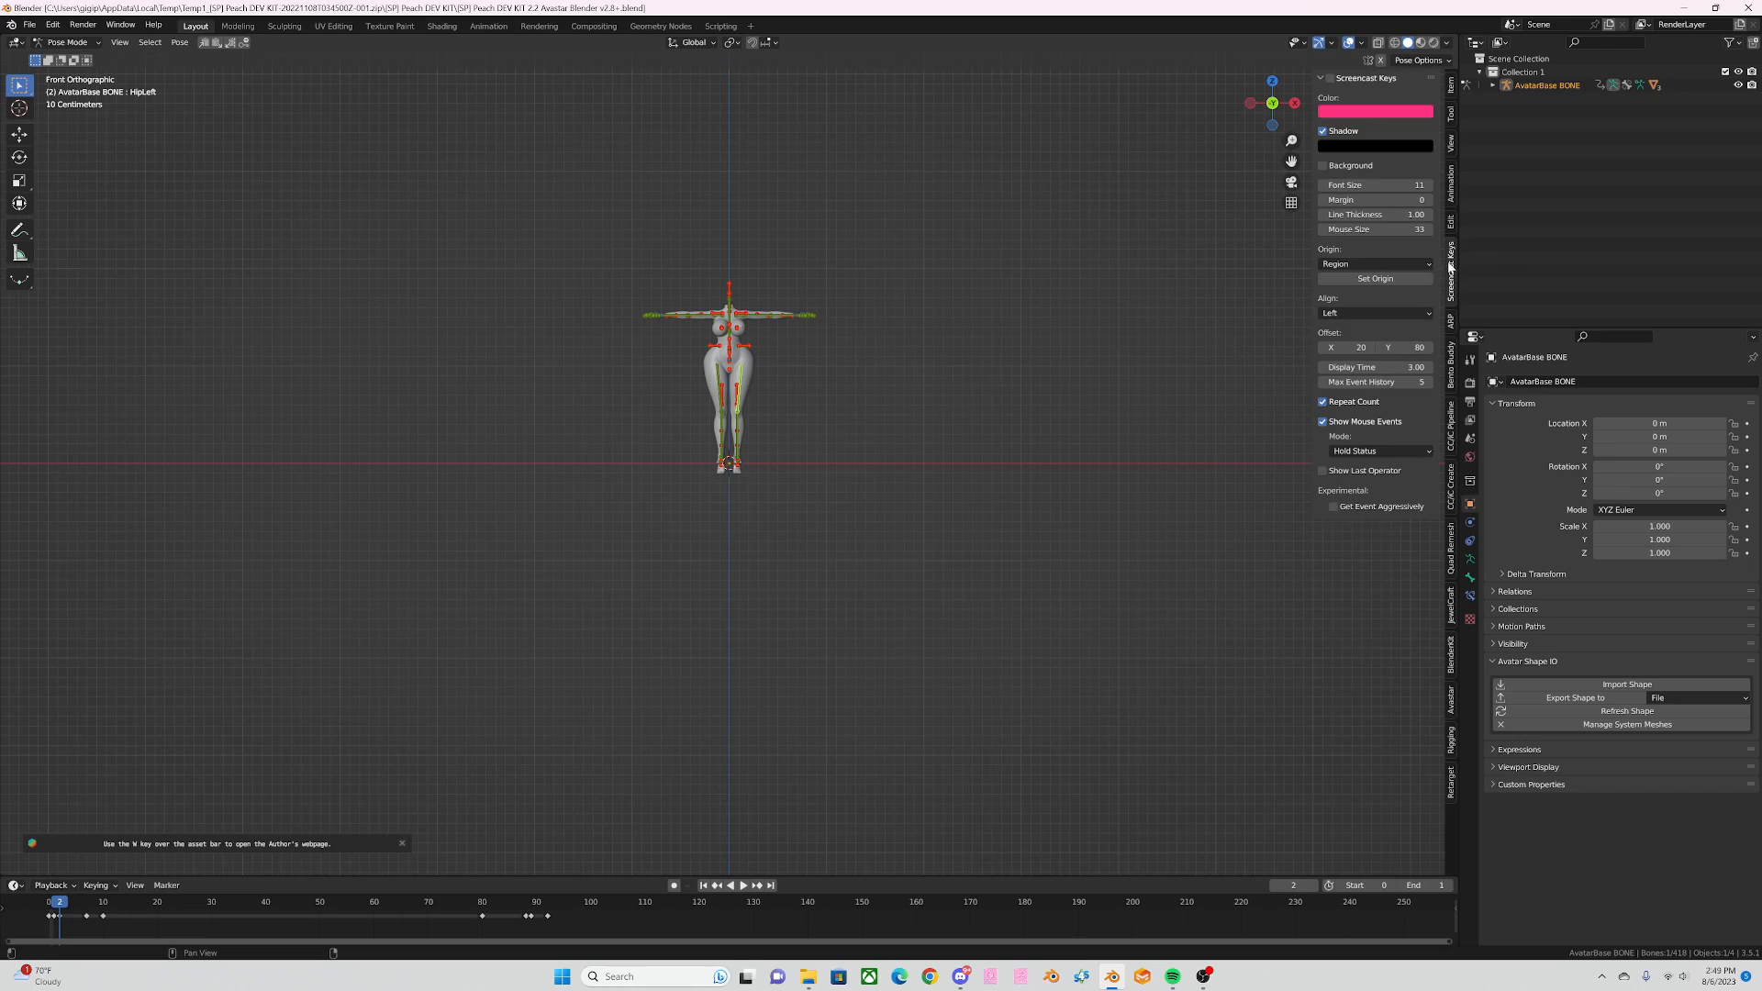
{"action": "left_click", "coordinate": [1330, 80]}
{"action": "left_click", "coordinate": [1340, 278]}
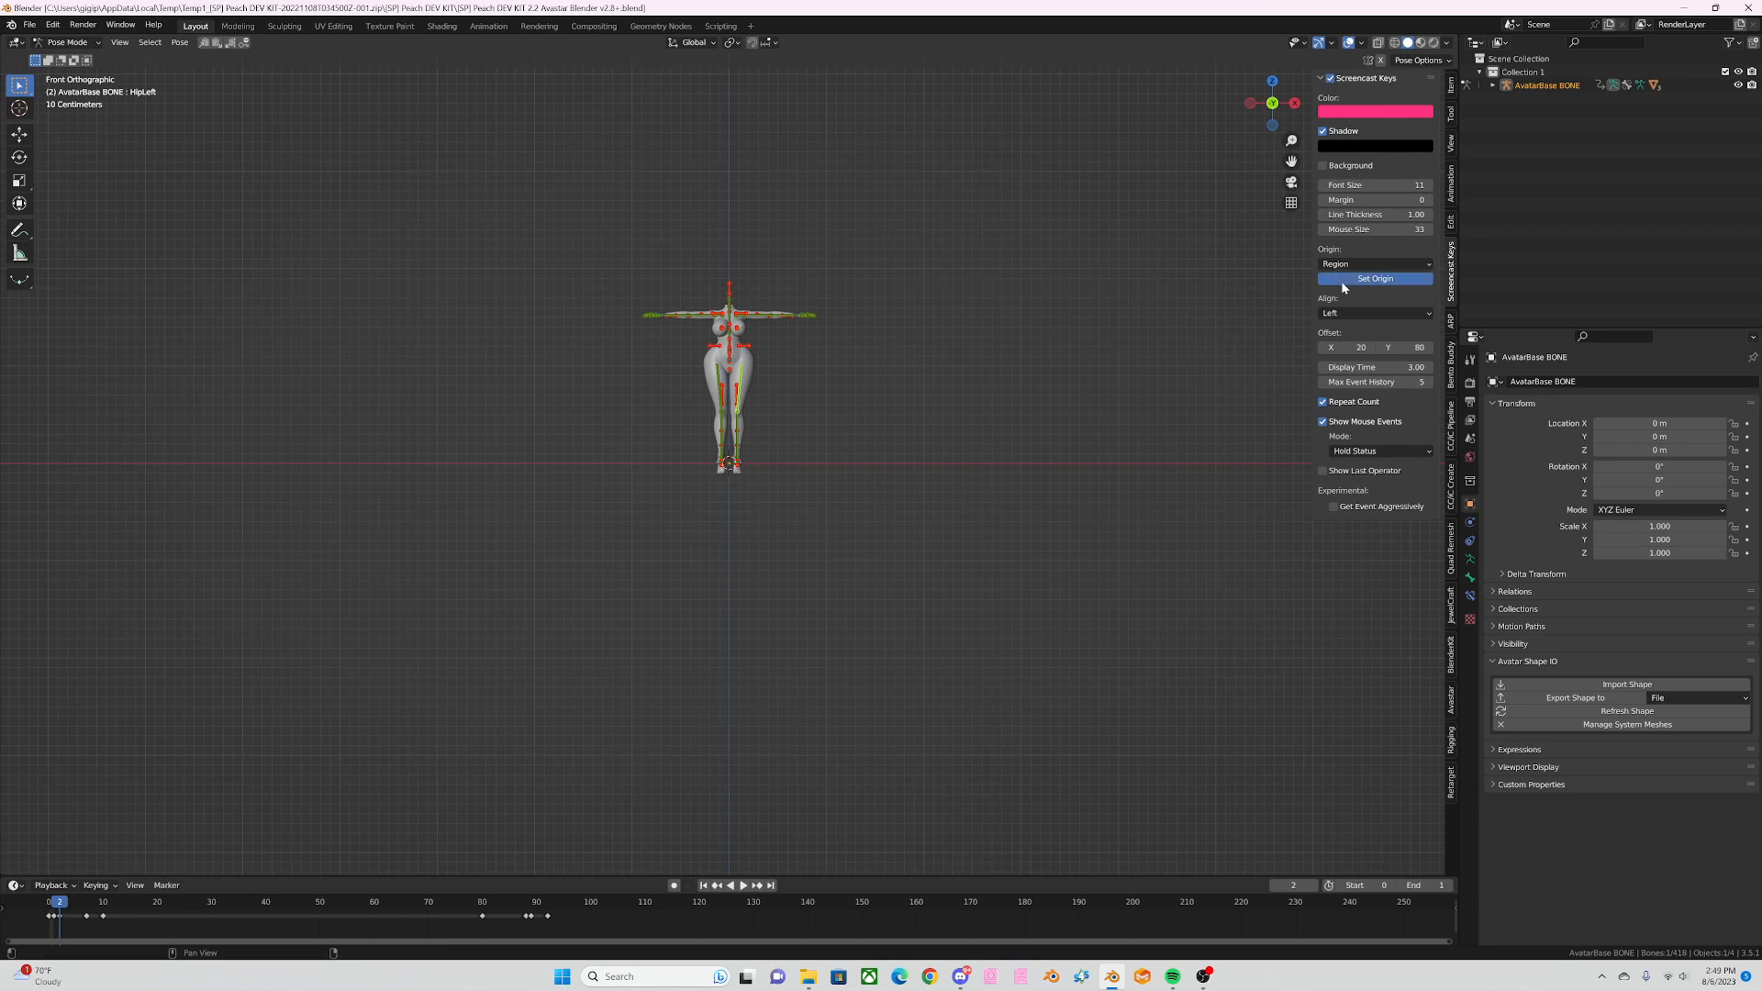
{"action": "left_click", "coordinate": [1186, 279]}
{"action": "scroll", "coordinate": [853, 354], "scroll_direction": "up", "scroll_amount": 5}
{"action": "scroll", "coordinate": [808, 386], "scroll_direction": "down", "scroll_amount": 2}
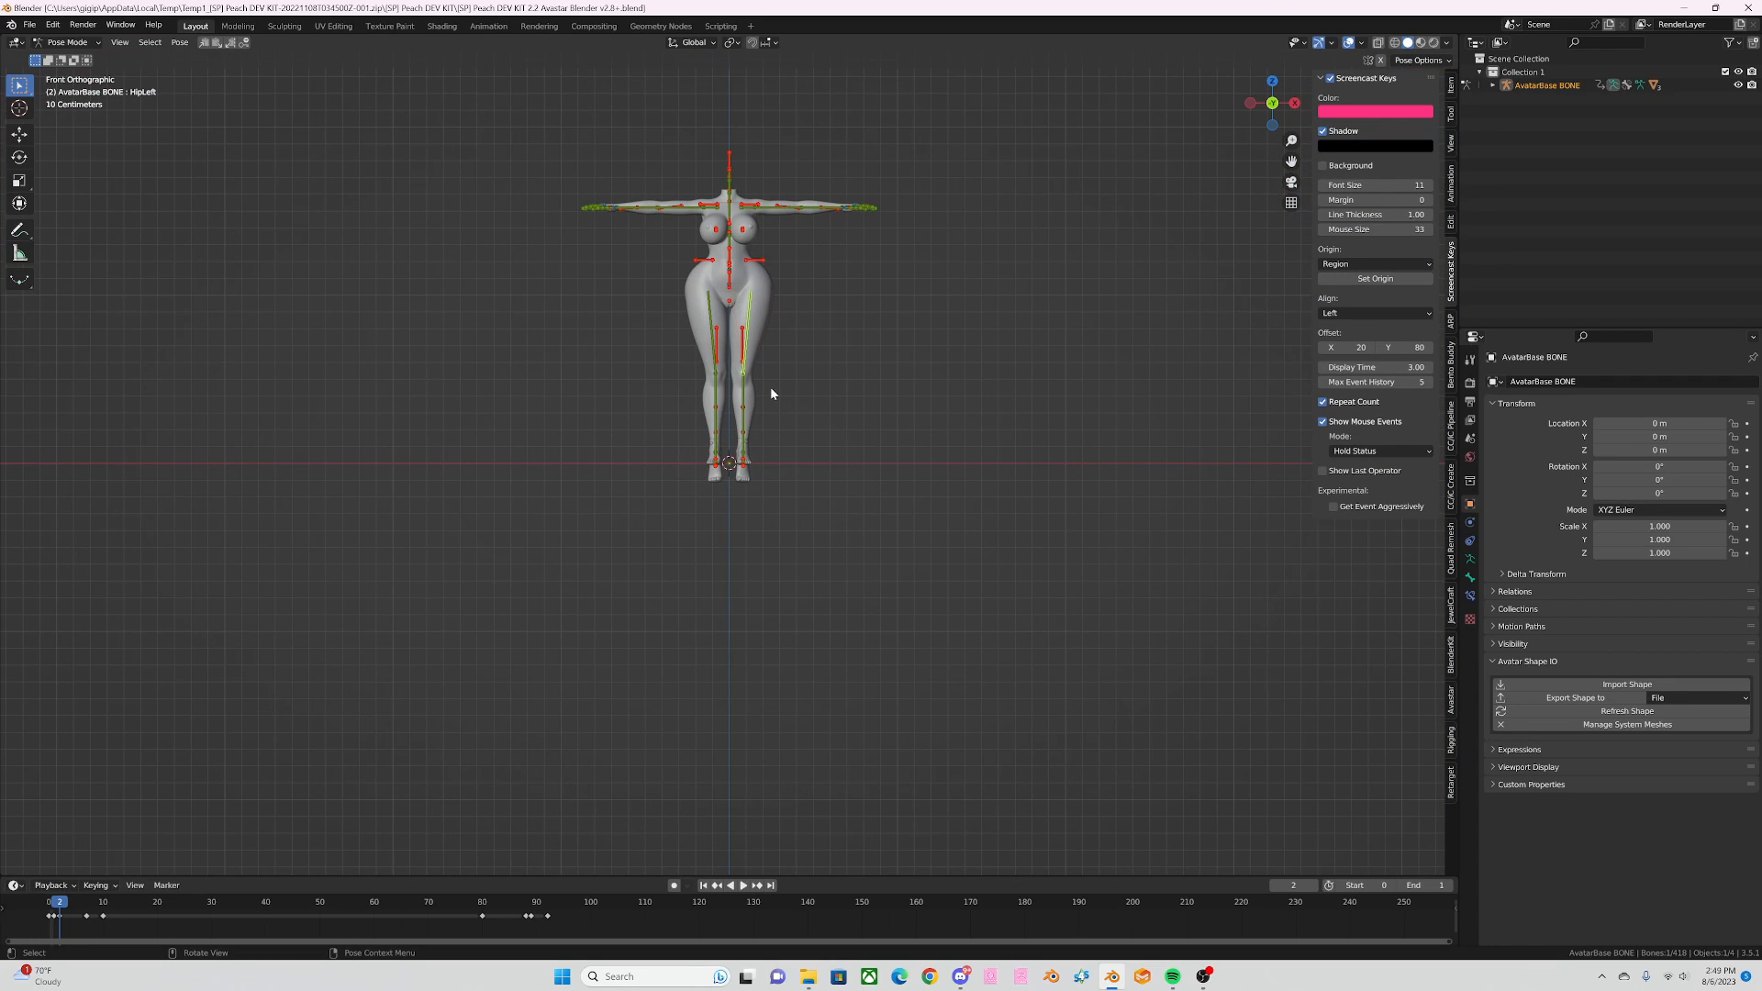
{"action": "middle_click_drag", "start_coordinate": [820, 420], "coordinate": [928, 572], "text": "shift"}
{"action": "scroll", "coordinate": [891, 467], "scroll_direction": "up", "scroll_amount": 2}
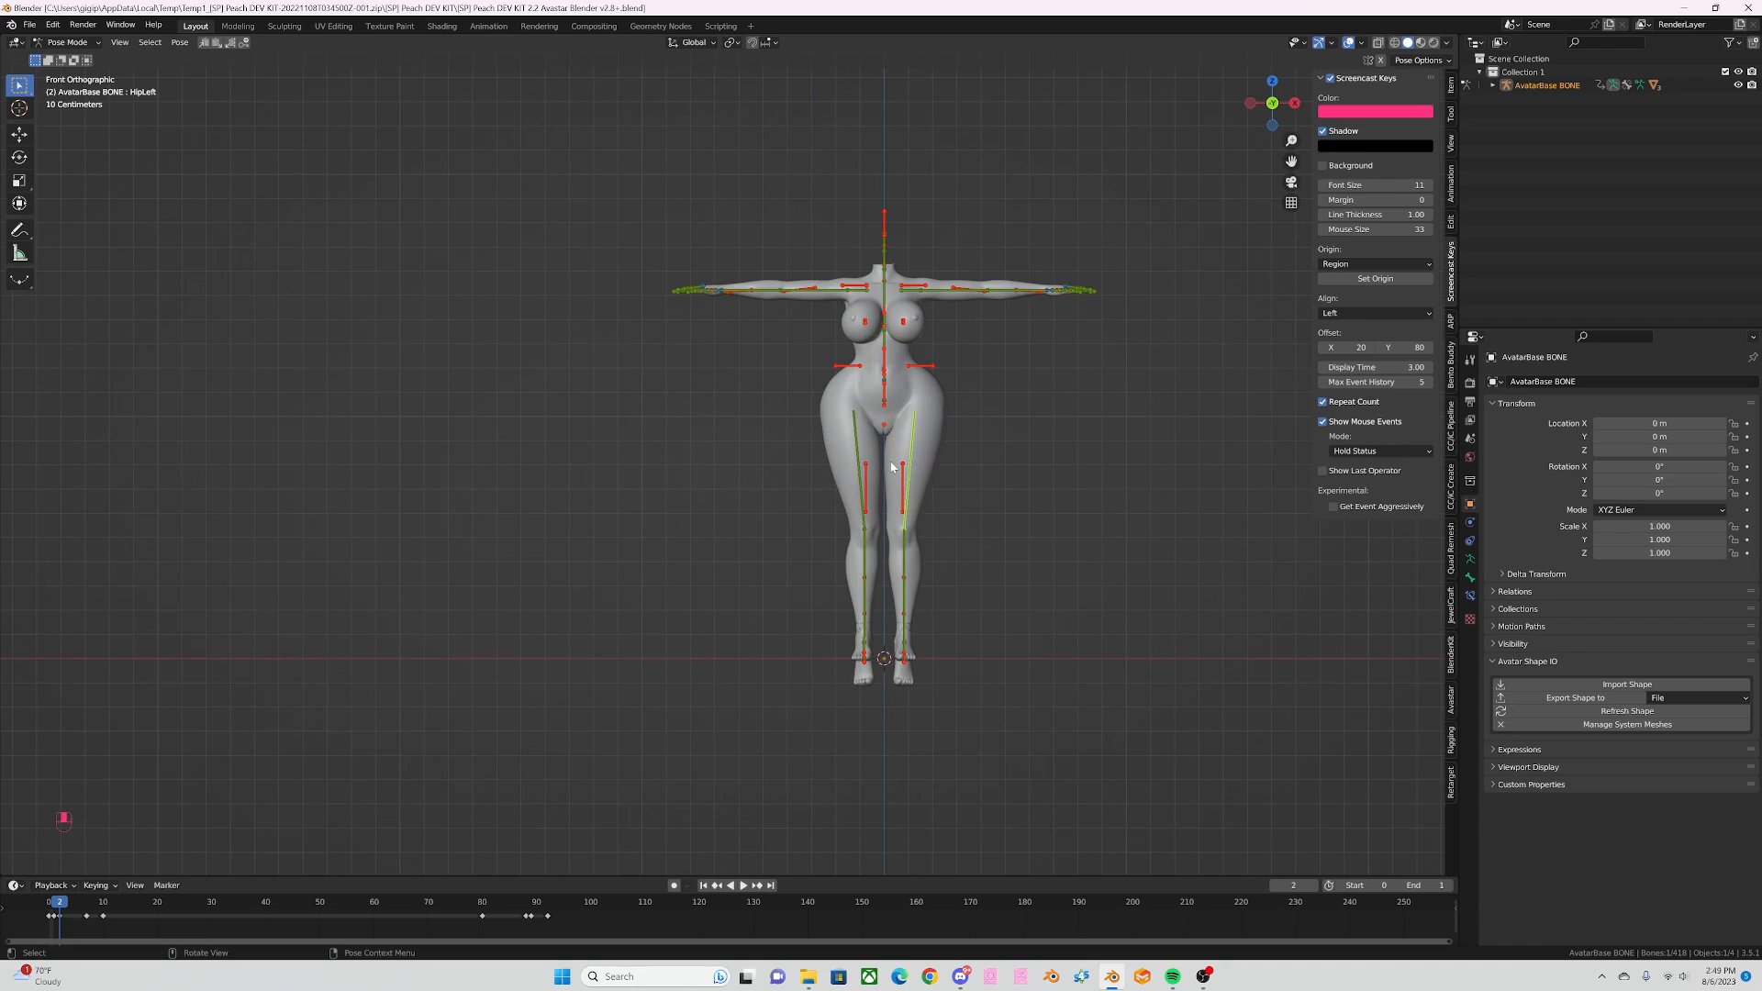
{"action": "key", "text": "n"}
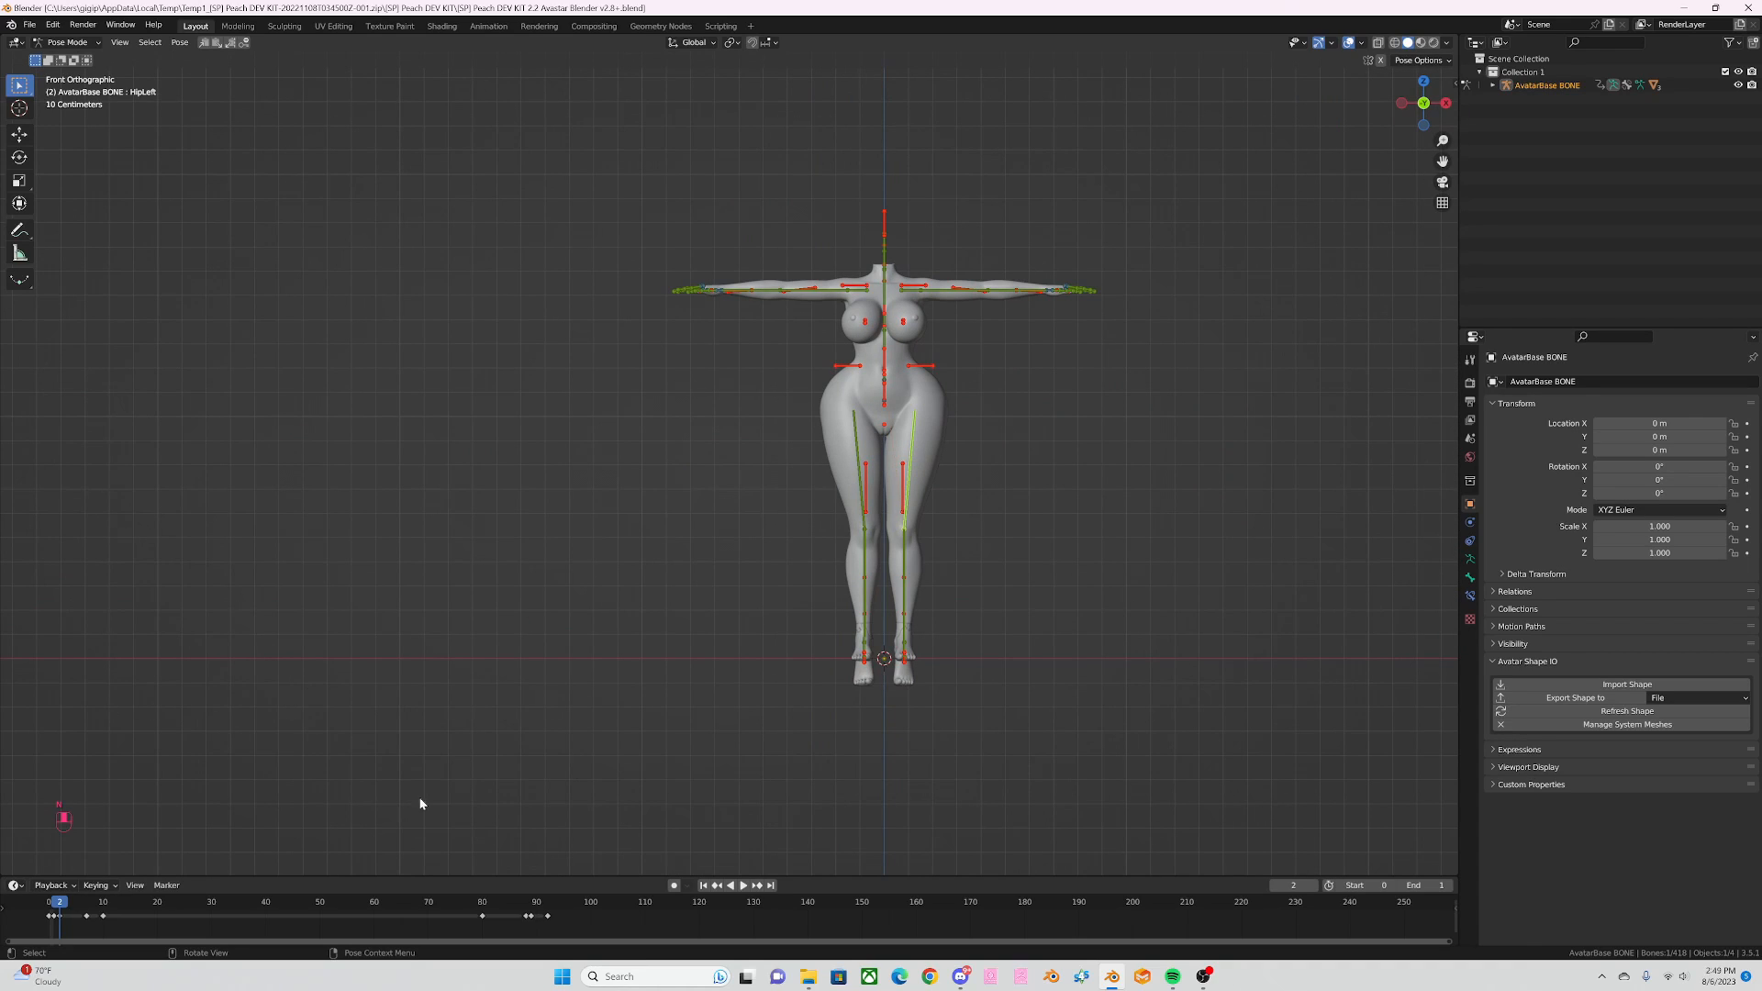
Step: Enlarge the Screencast Keys display to font size 41, margin 81, line thickness 4.36 and mouse size 96
{"action": "key", "text": "n"}
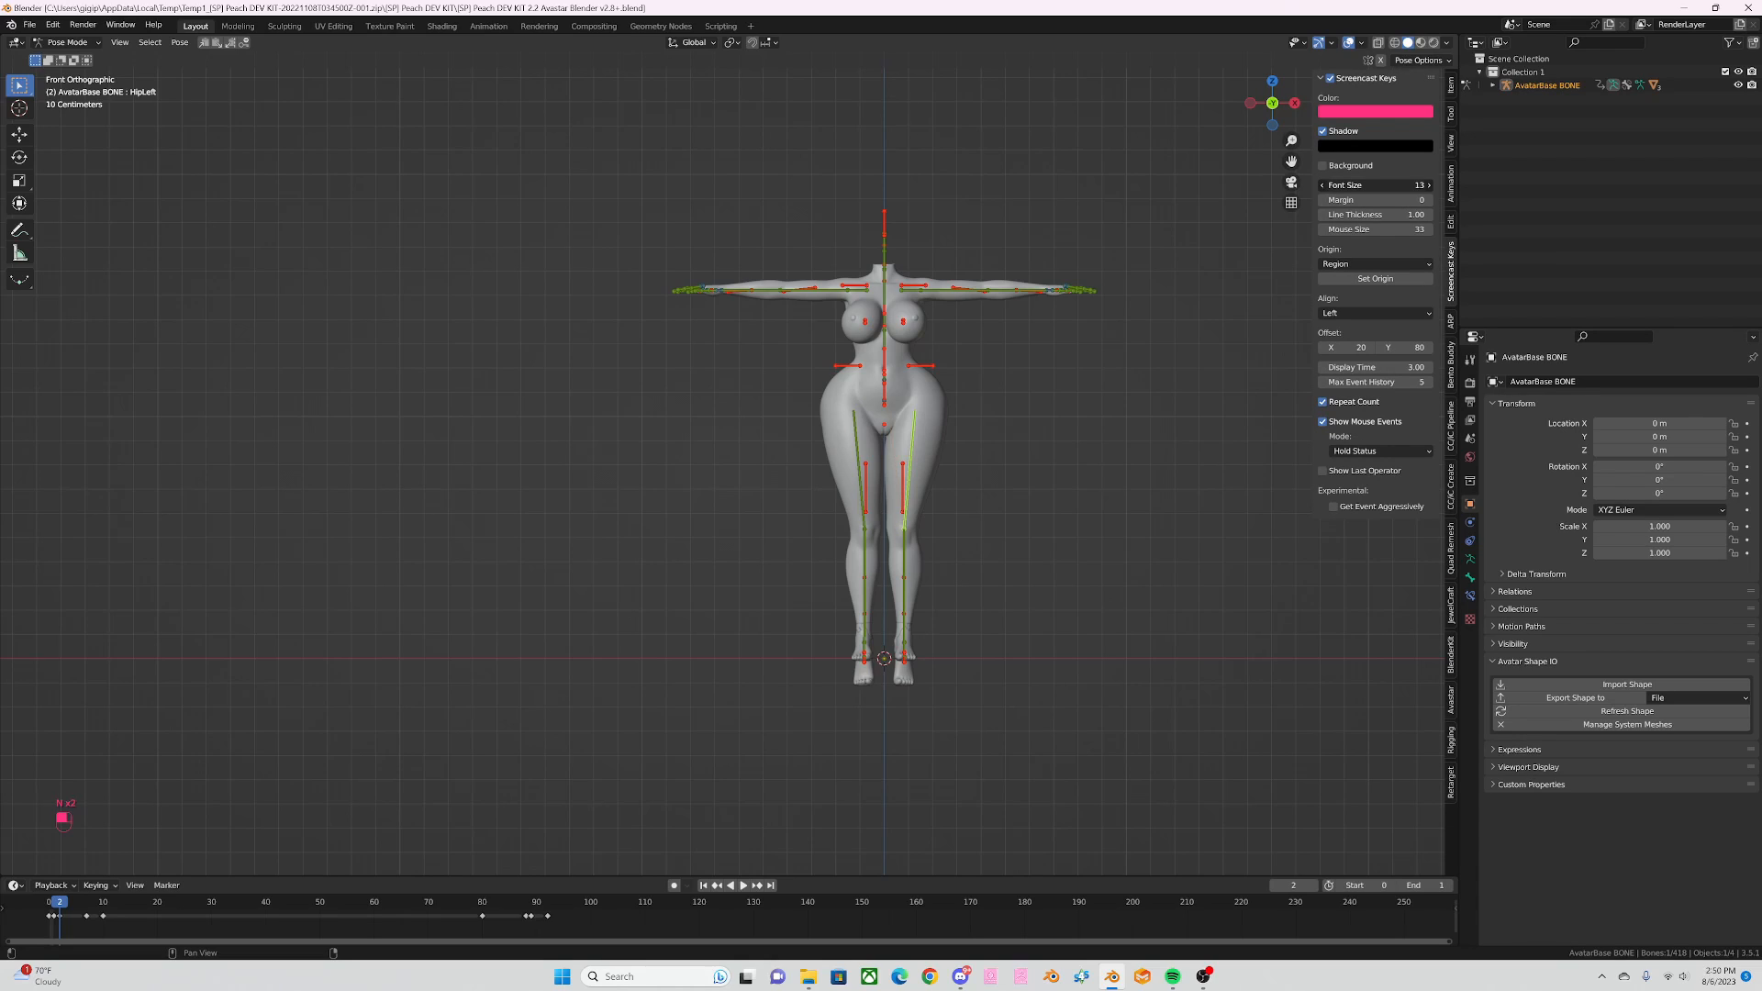
{"action": "left_click_drag", "start_coordinate": [1357, 186], "coordinate": [1409, 229]}
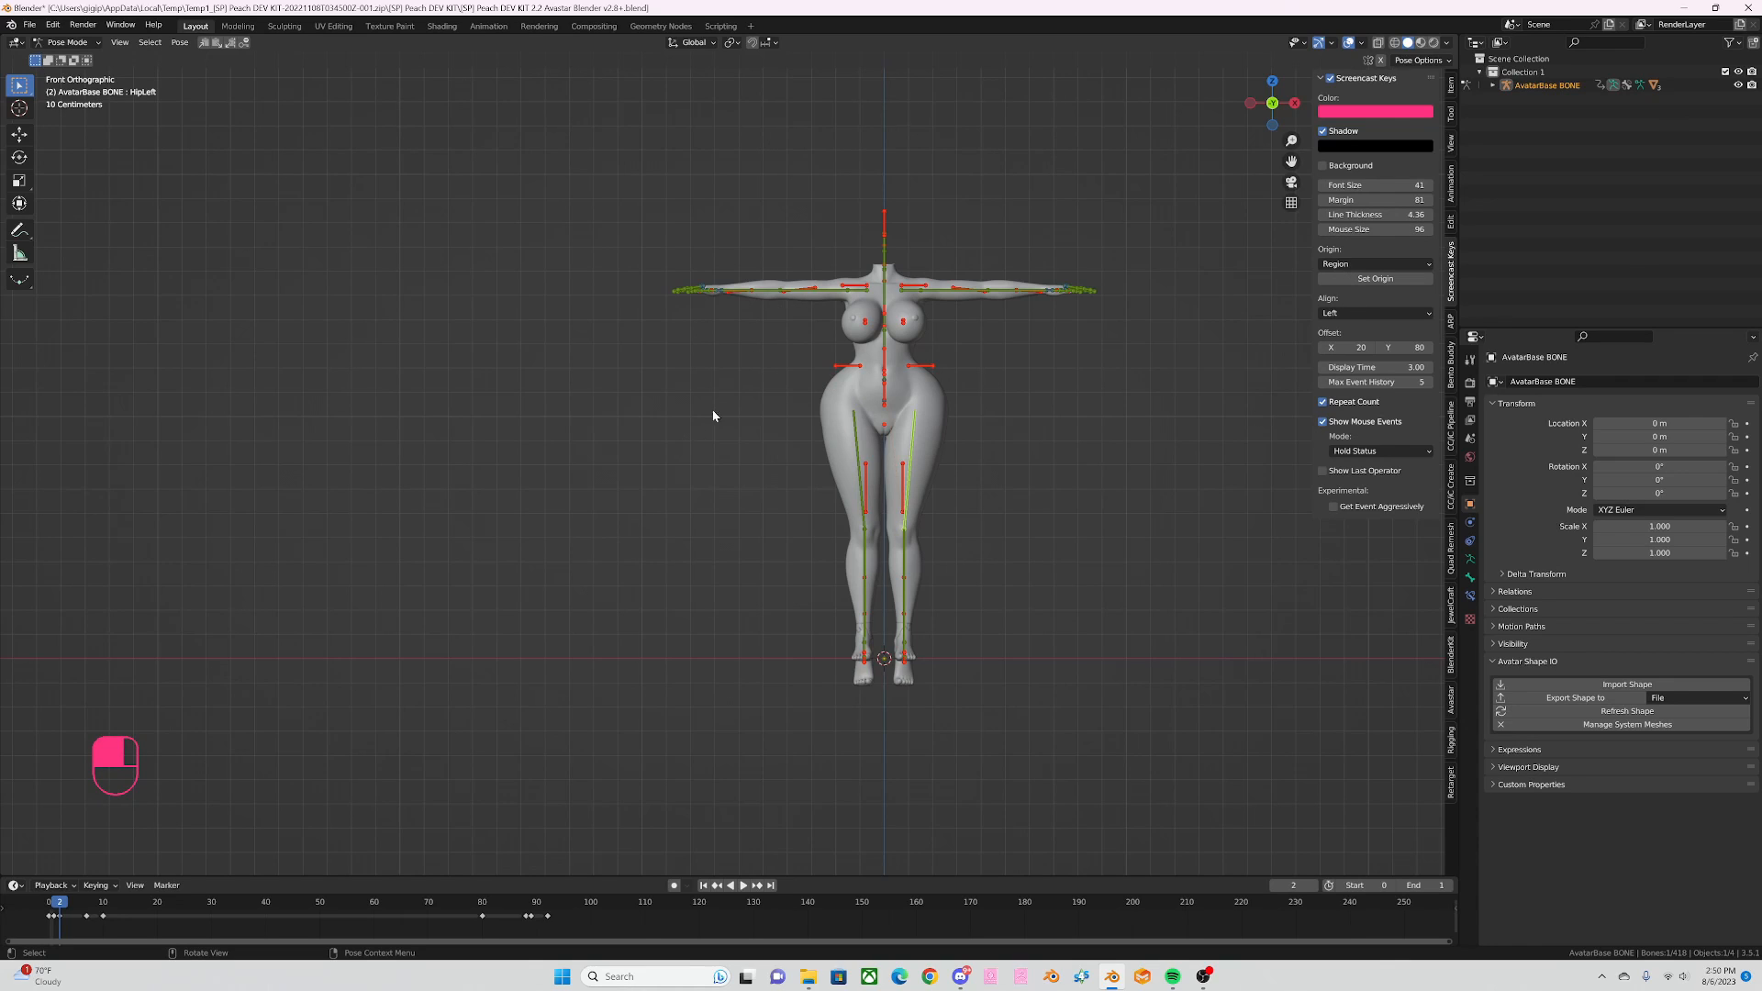
{"action": "key", "text": "KP_1"}
{"action": "key", "text": "KP_1"}
{"action": "key", "text": "n"}
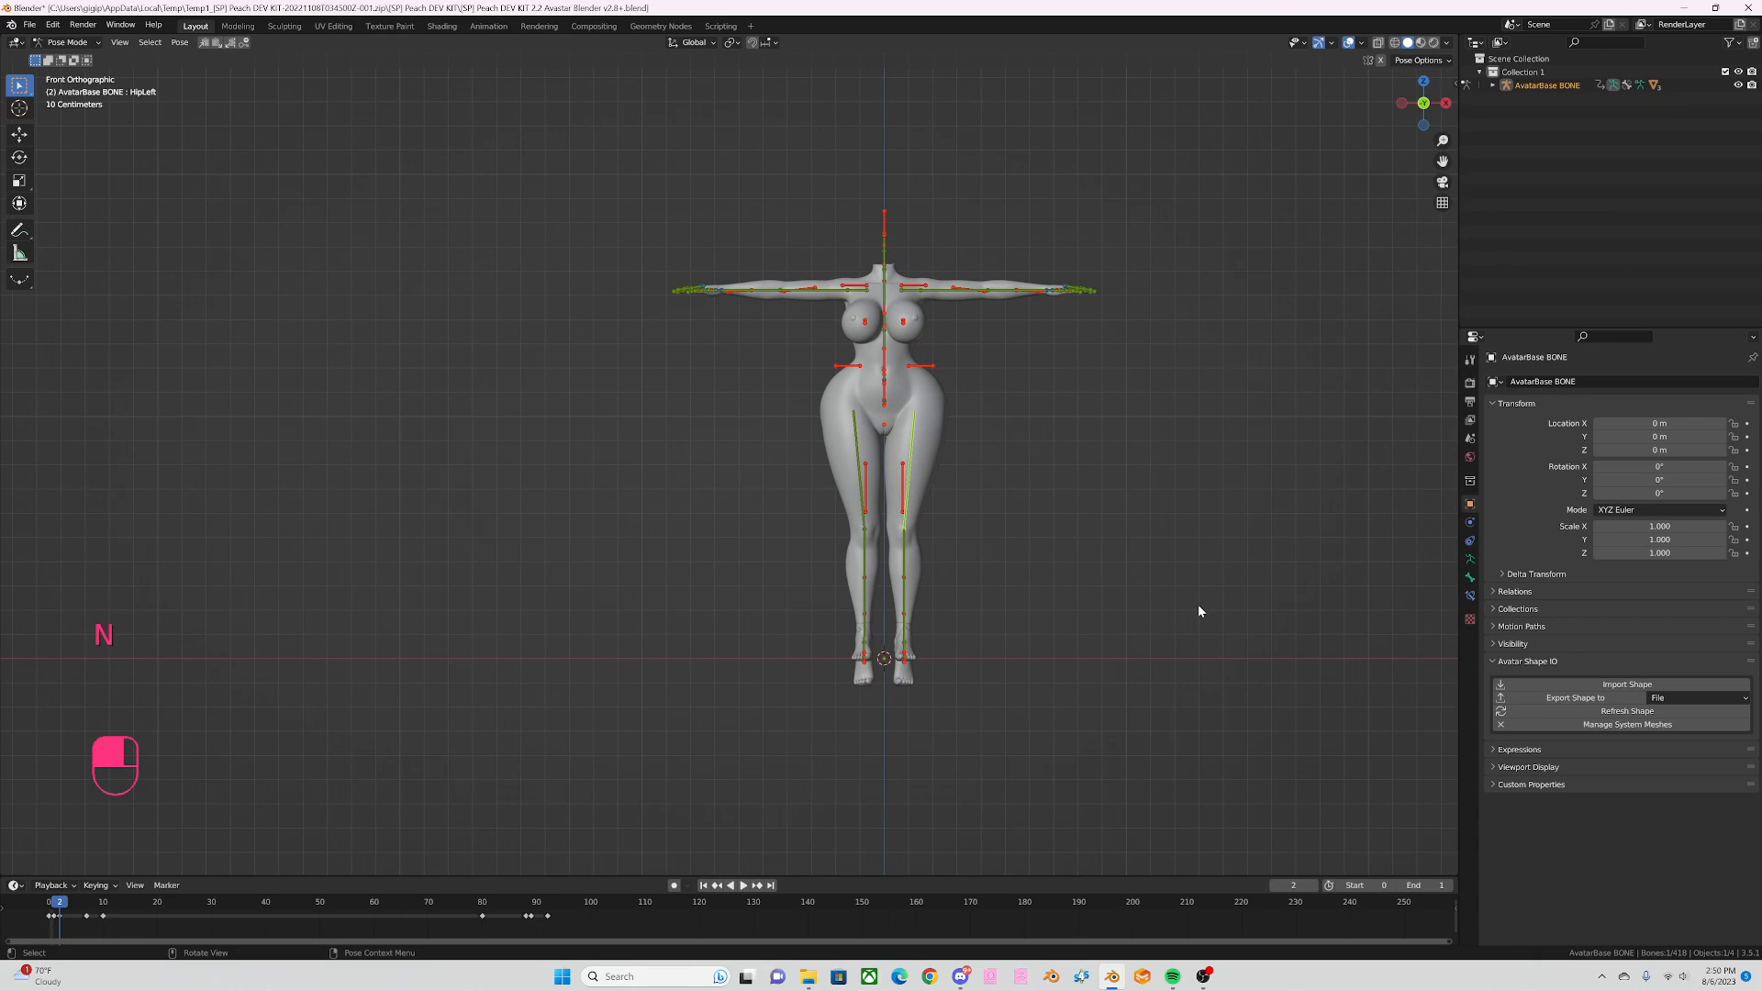
Step: Switch the AvatarBase BONE armature from Pose Mode to Object Mode
{"action": "left_click", "coordinate": [73, 43]}
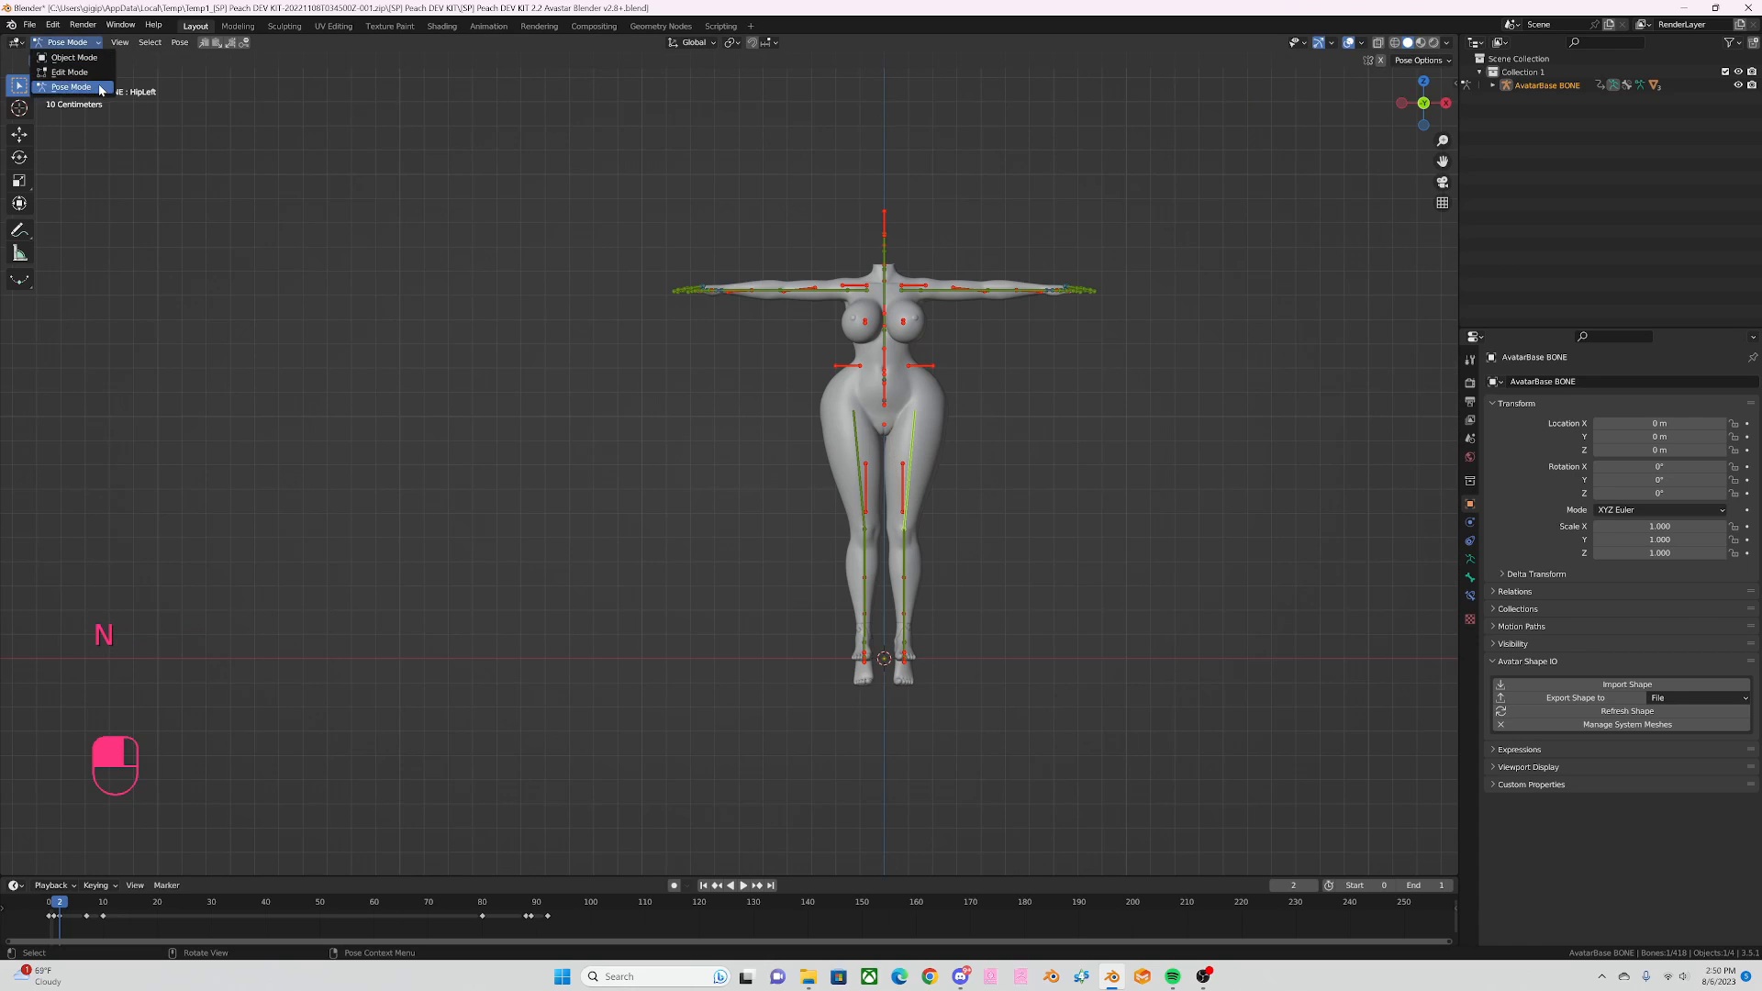
{"action": "left_click", "coordinate": [74, 57]}
{"action": "scroll", "coordinate": [963, 464], "scroll_direction": "up", "scroll_amount": 3}
{"action": "scroll", "coordinate": [1034, 442], "scroll_direction": "down", "scroll_amount": 3}
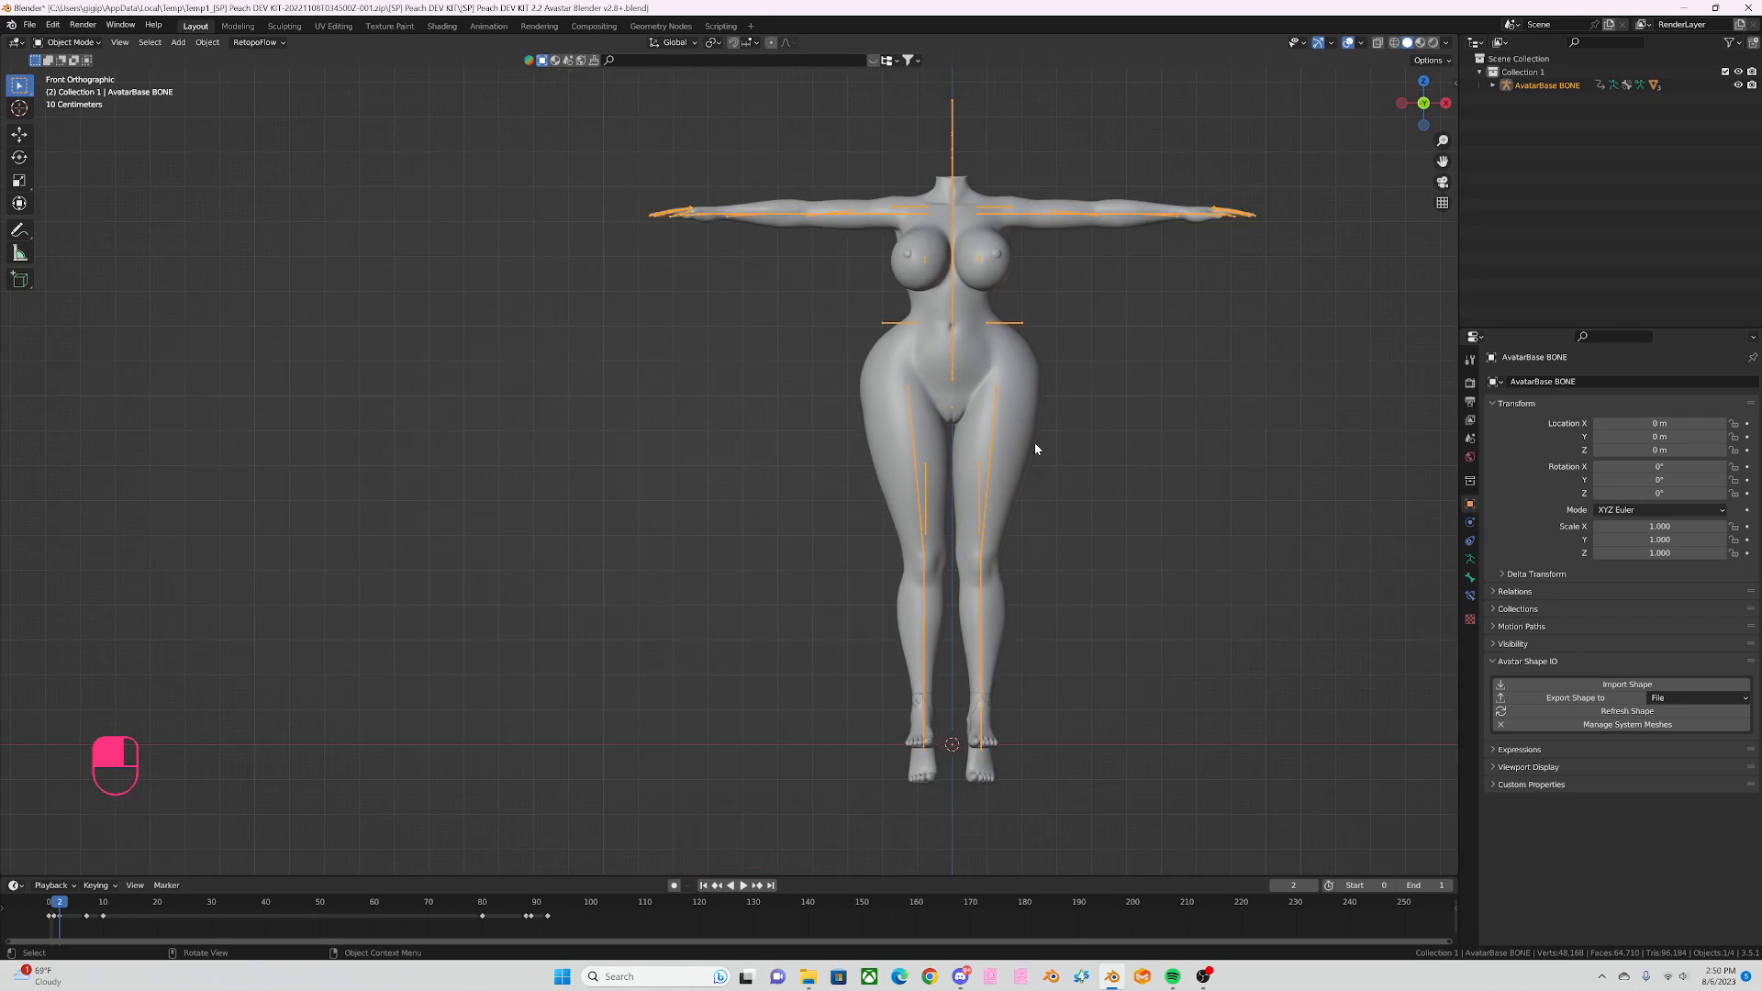
{"action": "middle_click_drag", "start_coordinate": [1021, 452], "coordinate": [801, 417], "text": "shift"}
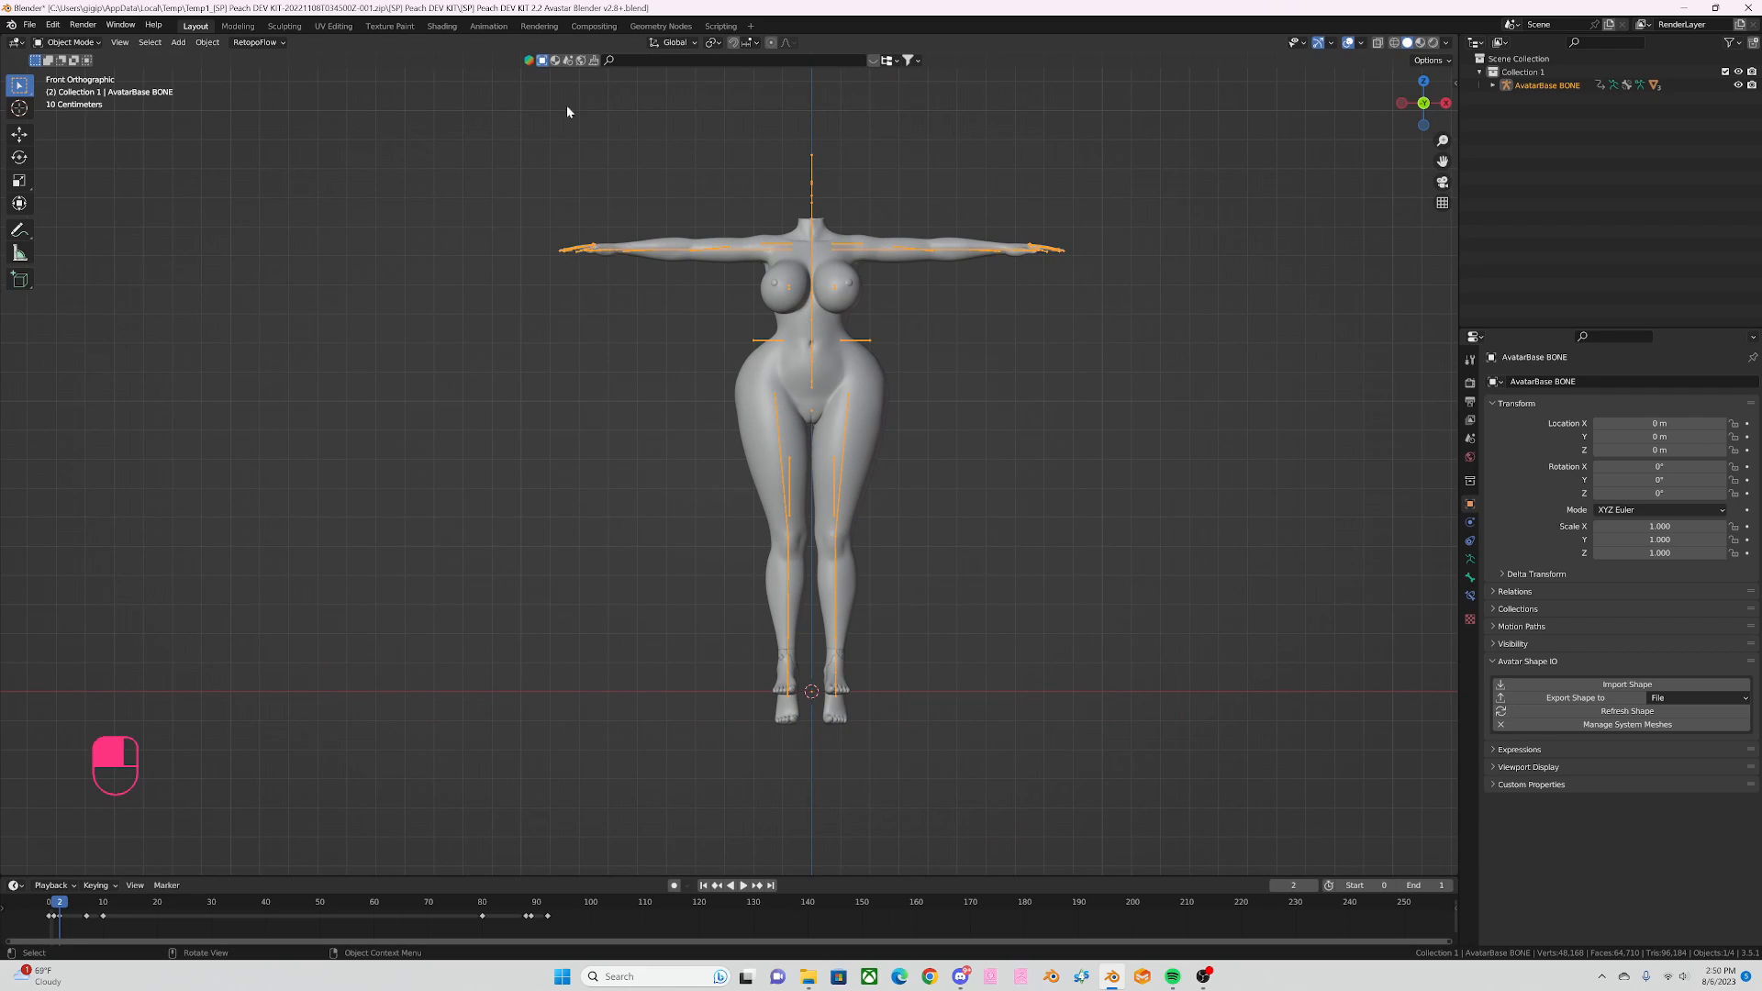
Step: Change to the Modeling workspace, return the armature to Object Mode and show the avatar from the front
{"action": "left_click", "coordinate": [237, 26]}
{"action": "scroll", "coordinate": [529, 252], "scroll_direction": "up", "scroll_amount": 5}
{"action": "key", "text": "KP_1"}
{"action": "left_click", "coordinate": [77, 43]}
{"action": "left_click", "coordinate": [69, 56]}
{"action": "middle_click_drag", "start_coordinate": [683, 287], "coordinate": [752, 438], "text": "shift"}
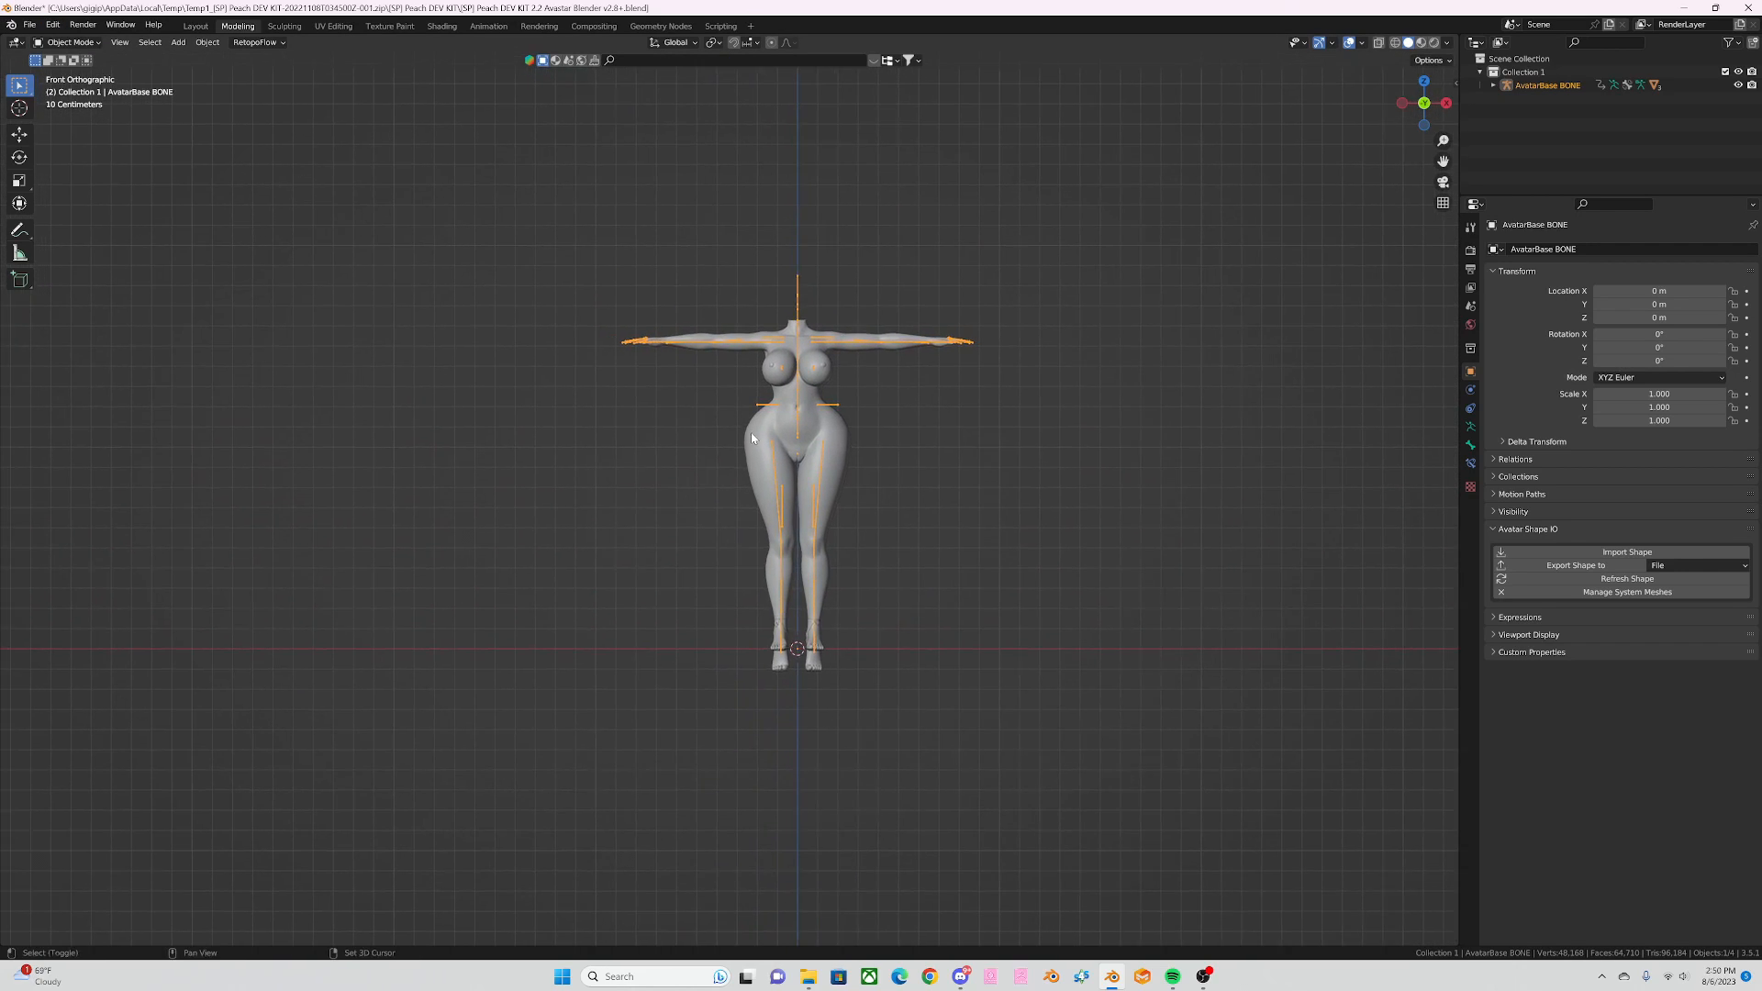
{"action": "scroll", "coordinate": [751, 437], "scroll_direction": "up", "scroll_amount": 3}
Step: Import TSHIRT LOW.obj with the legacy Wavefront importer from the Peach top folder inside PREMADE FOLDER on the desktop
{"action": "left_click", "coordinate": [30, 26]}
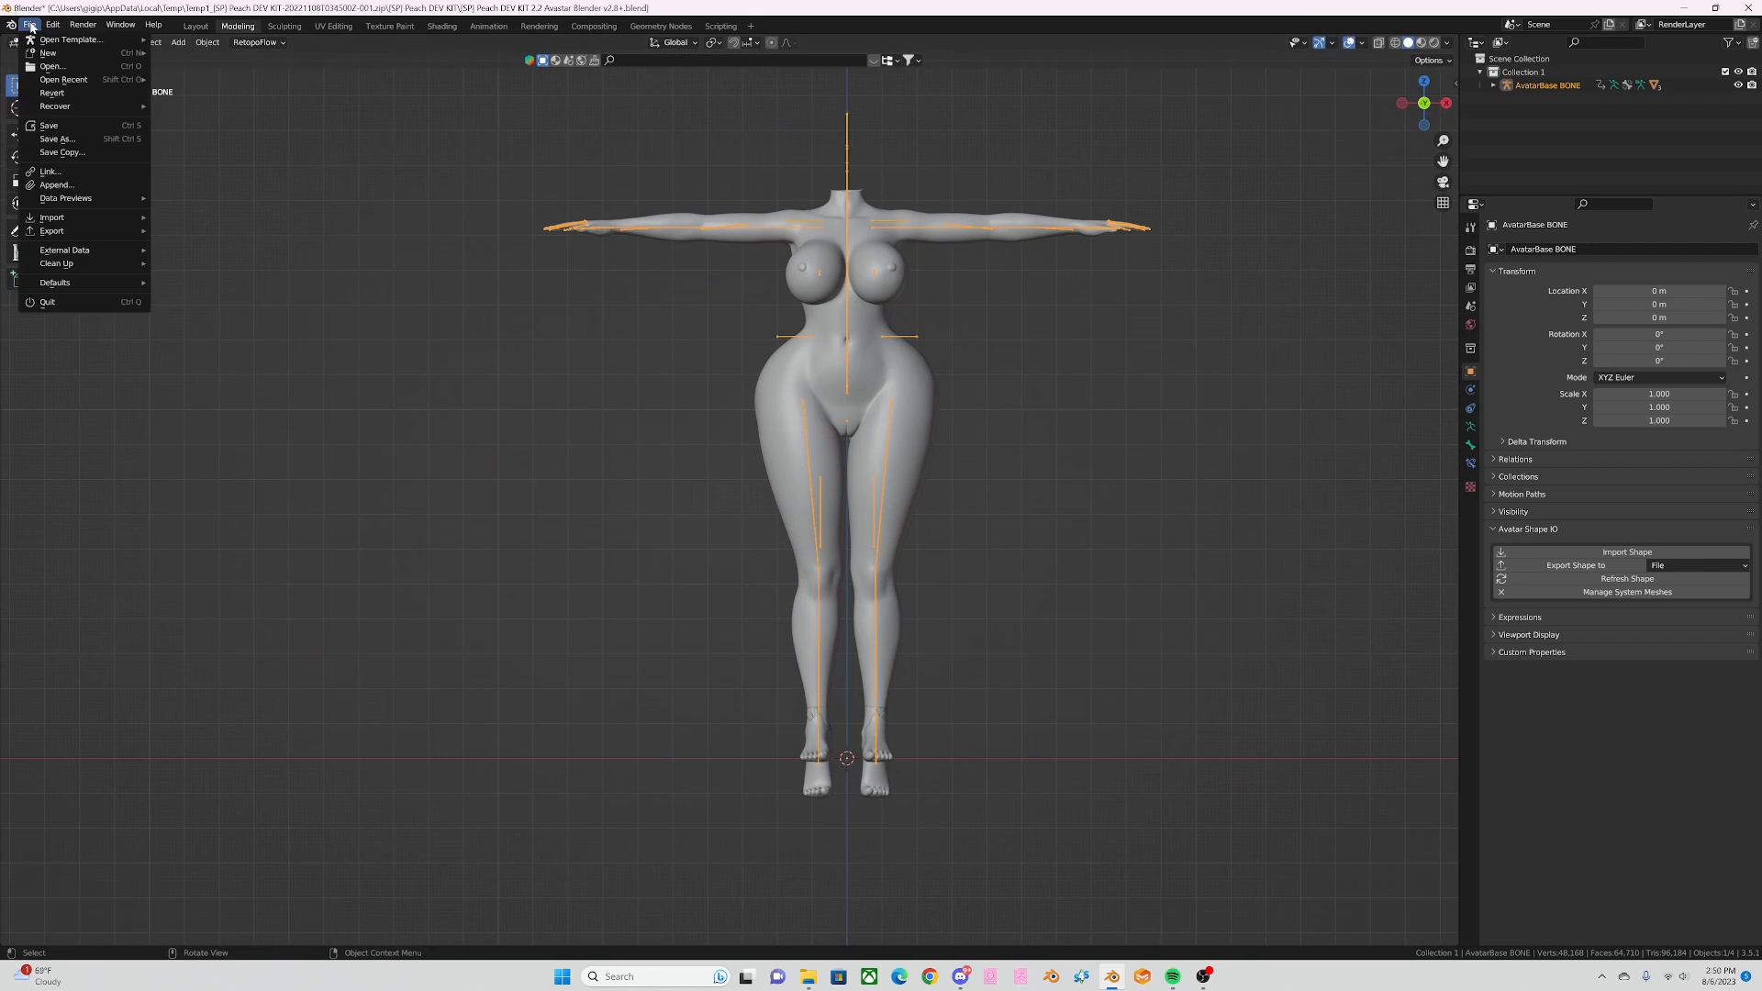
{"action": "mouse_move", "coordinate": [126, 221]}
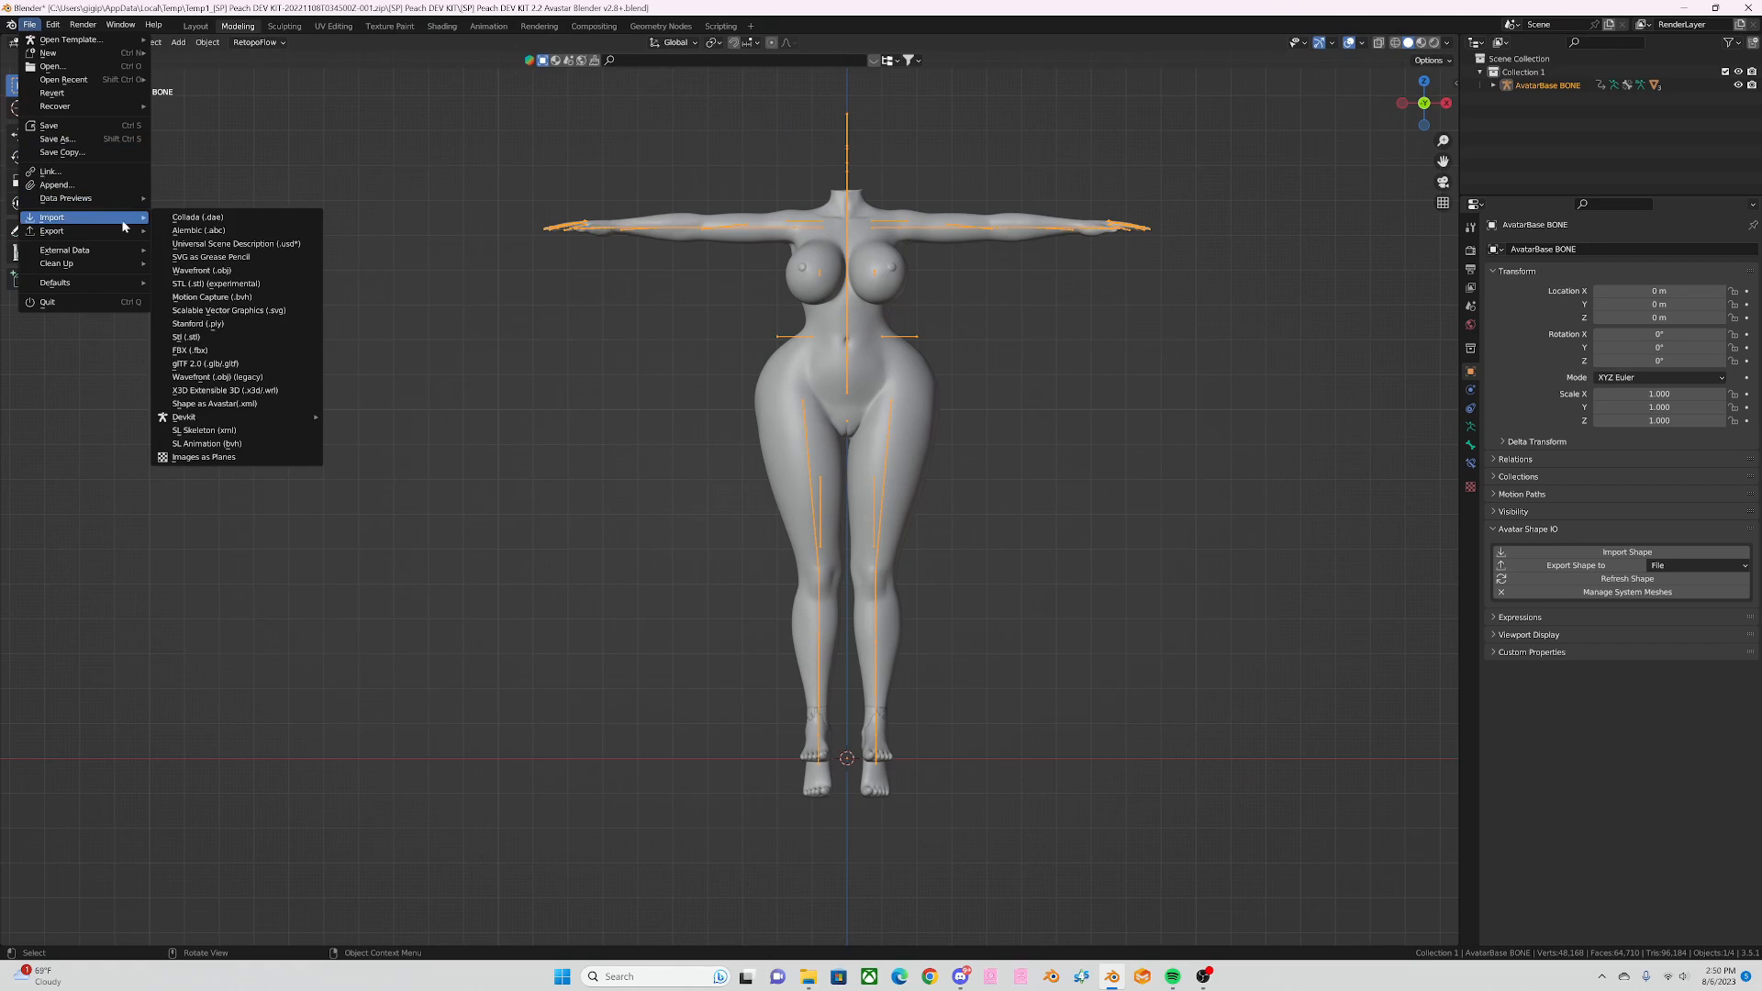
{"action": "left_click", "coordinate": [256, 377]}
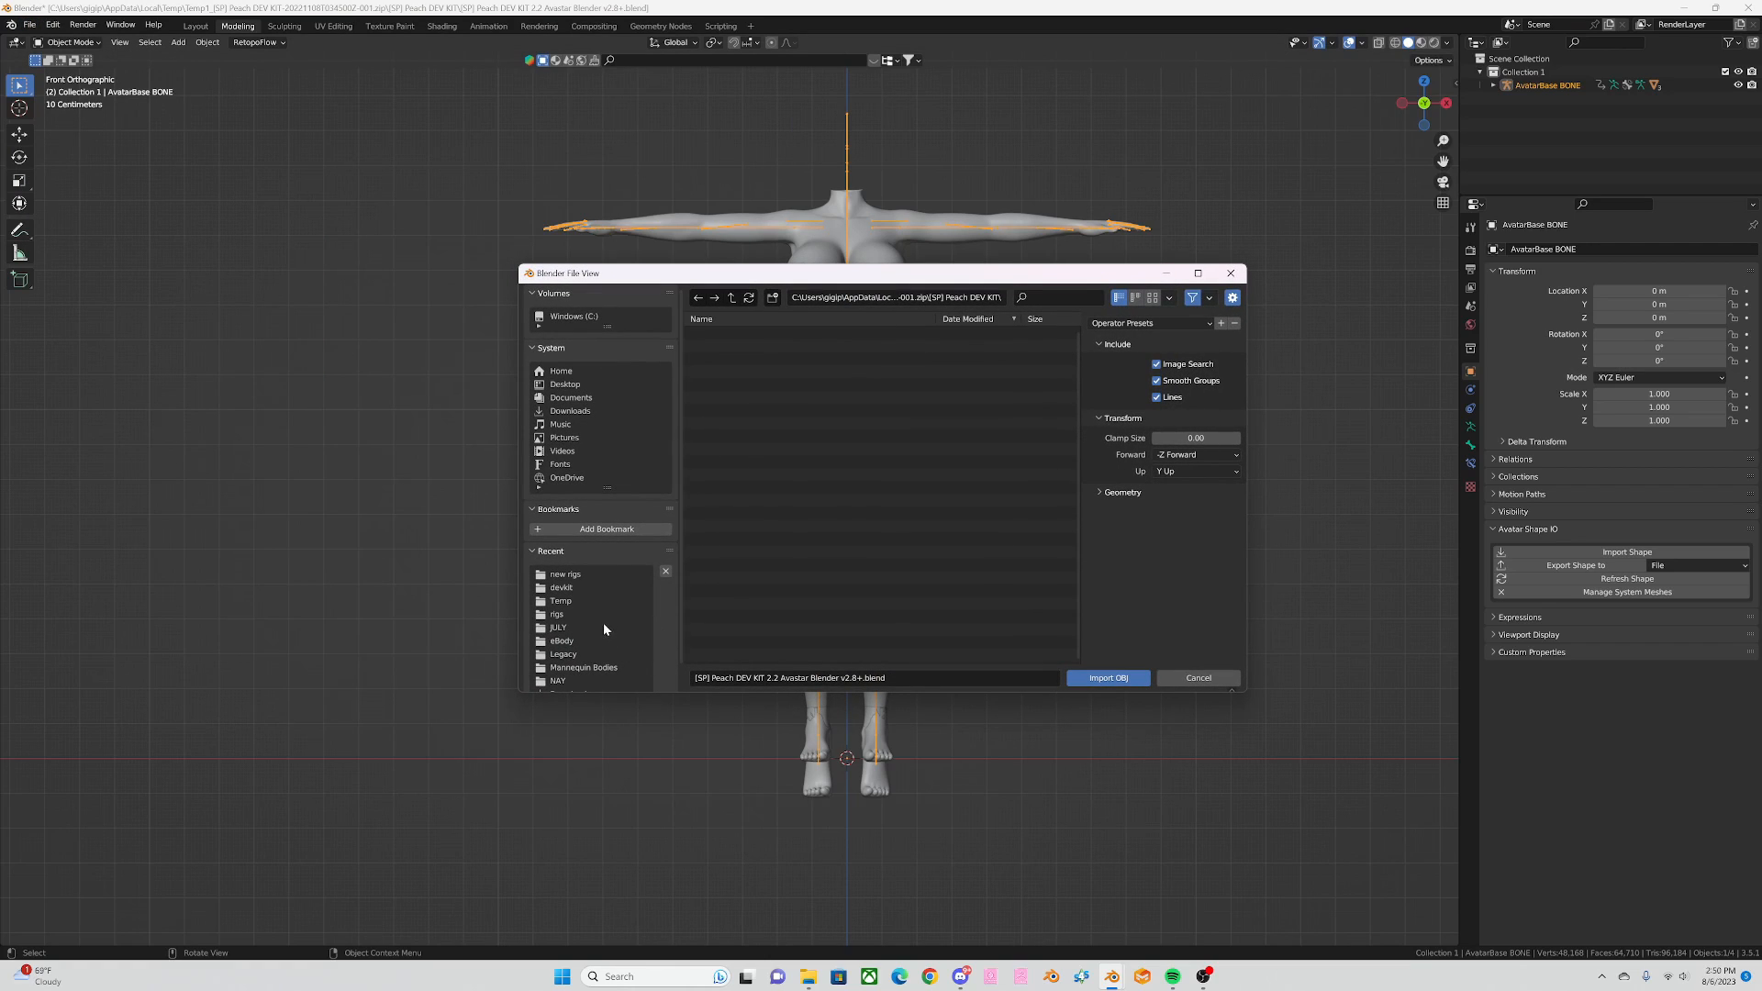
{"action": "left_click", "coordinate": [582, 385]}
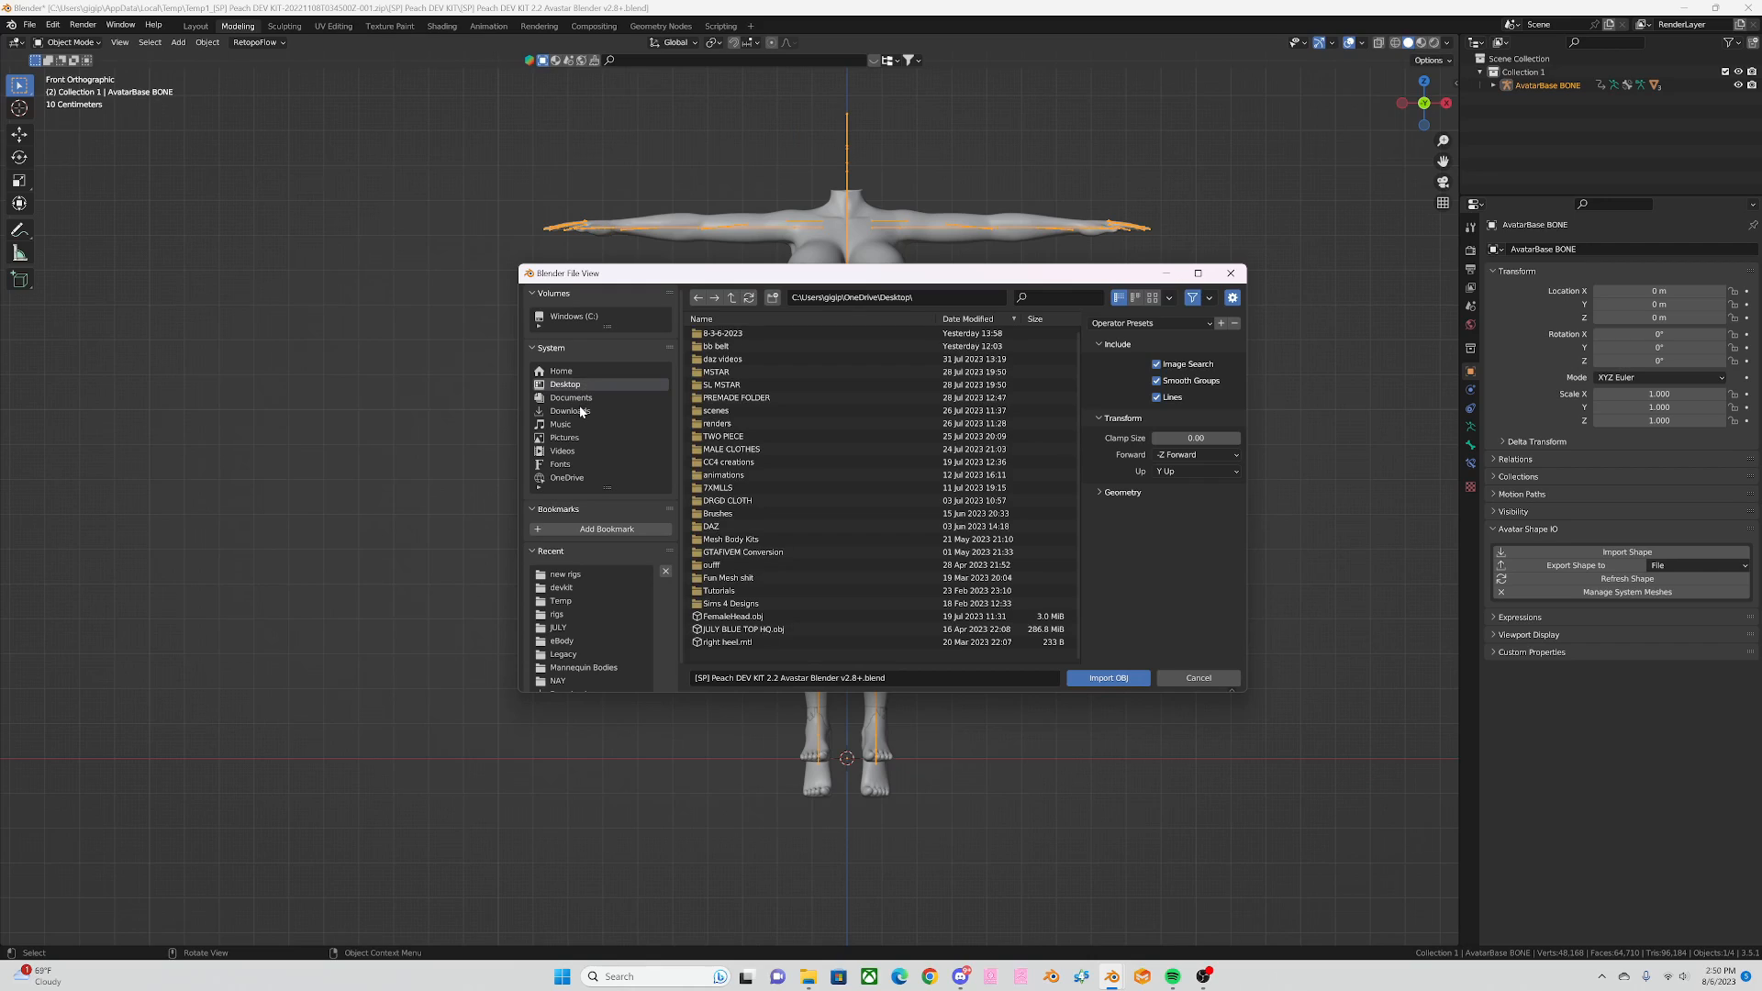
{"action": "double_click", "coordinate": [763, 400]}
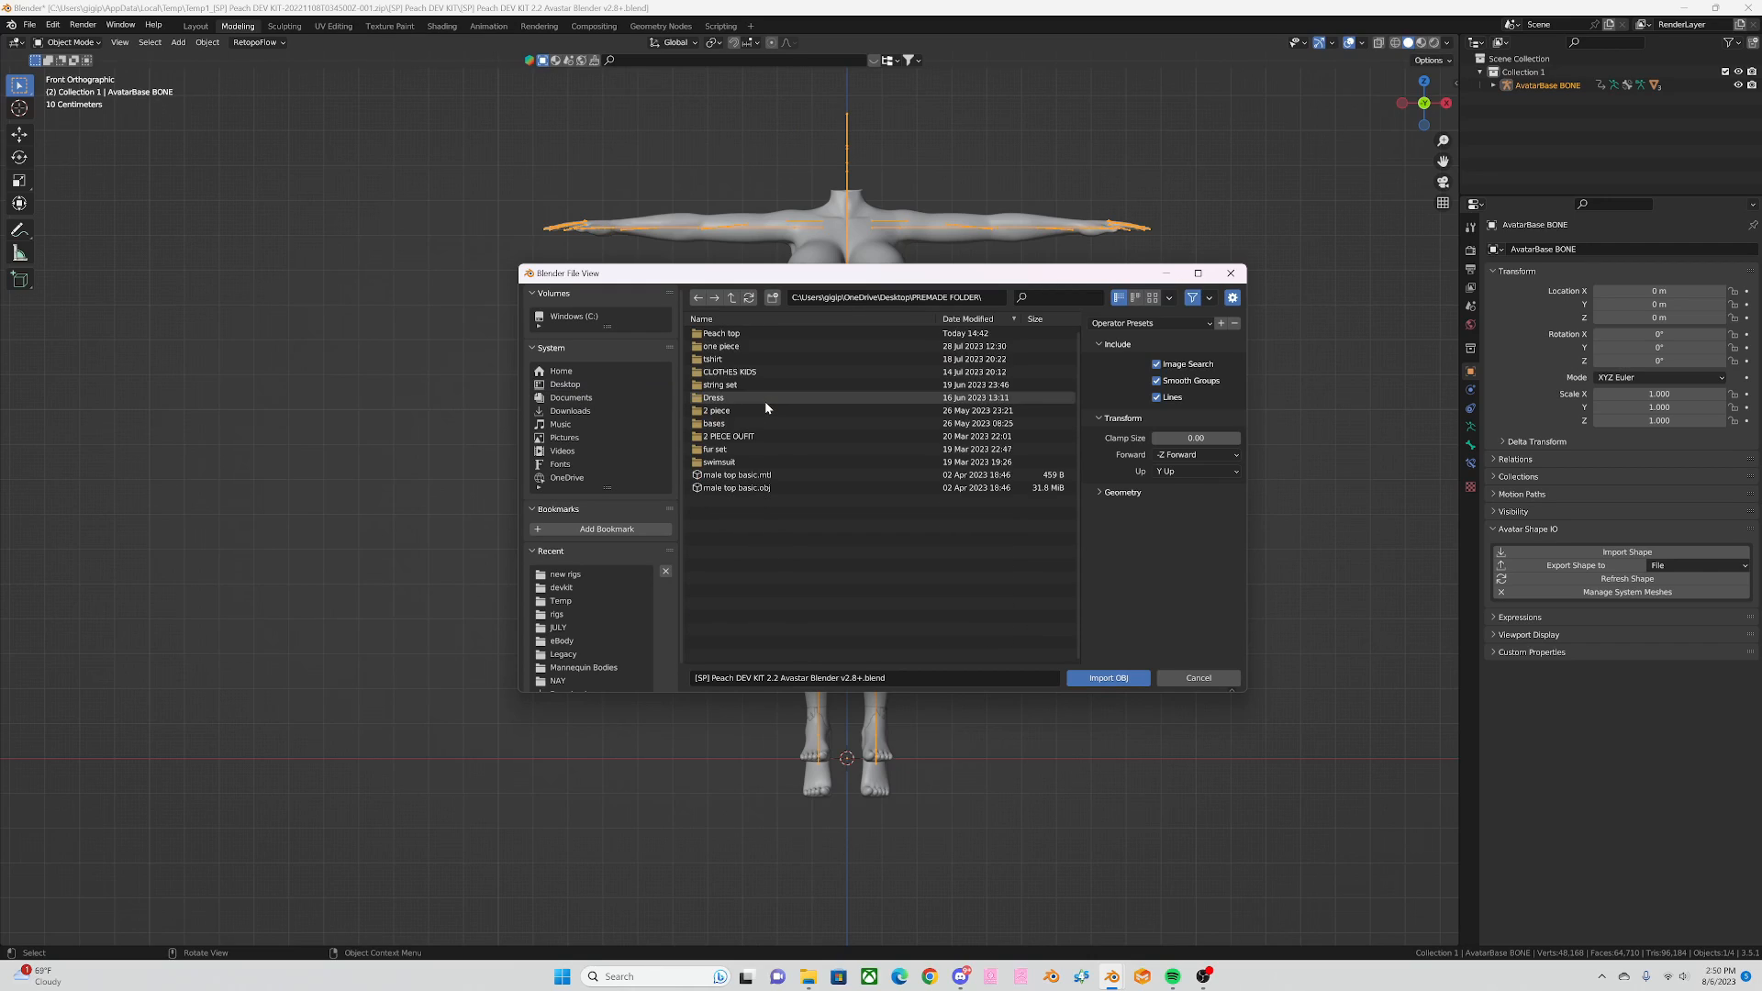
{"action": "double_click", "coordinate": [746, 333]}
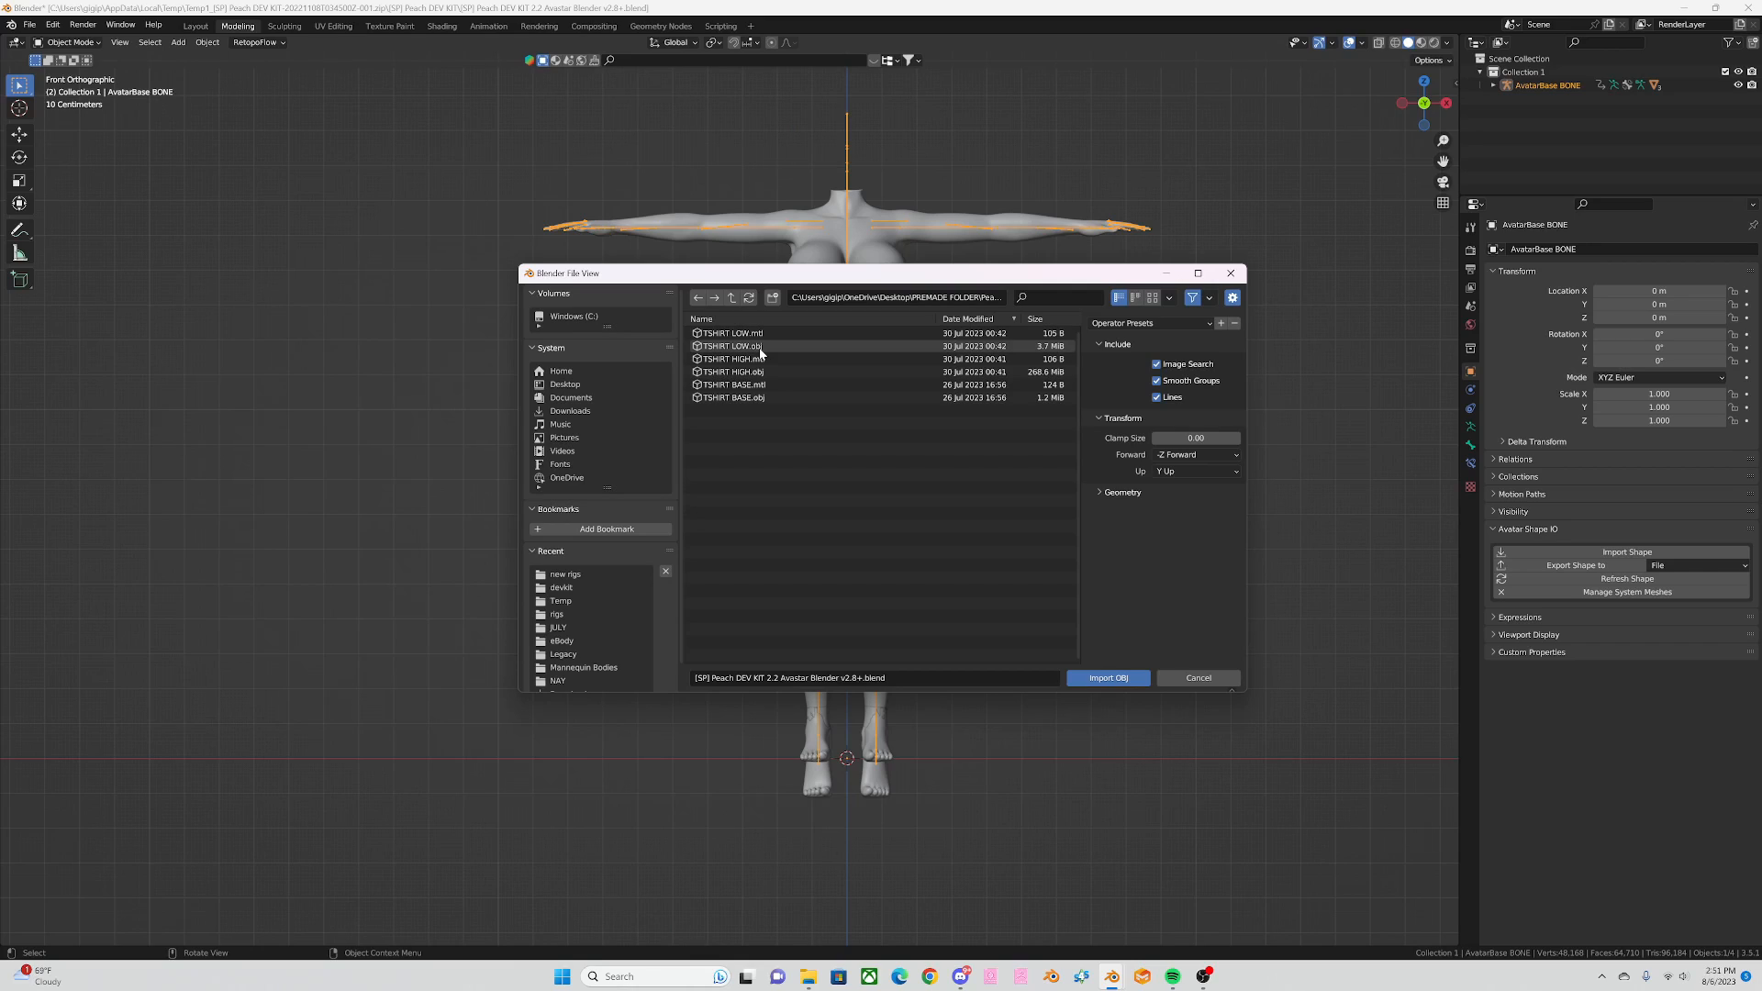
{"action": "left_click", "coordinate": [761, 348]}
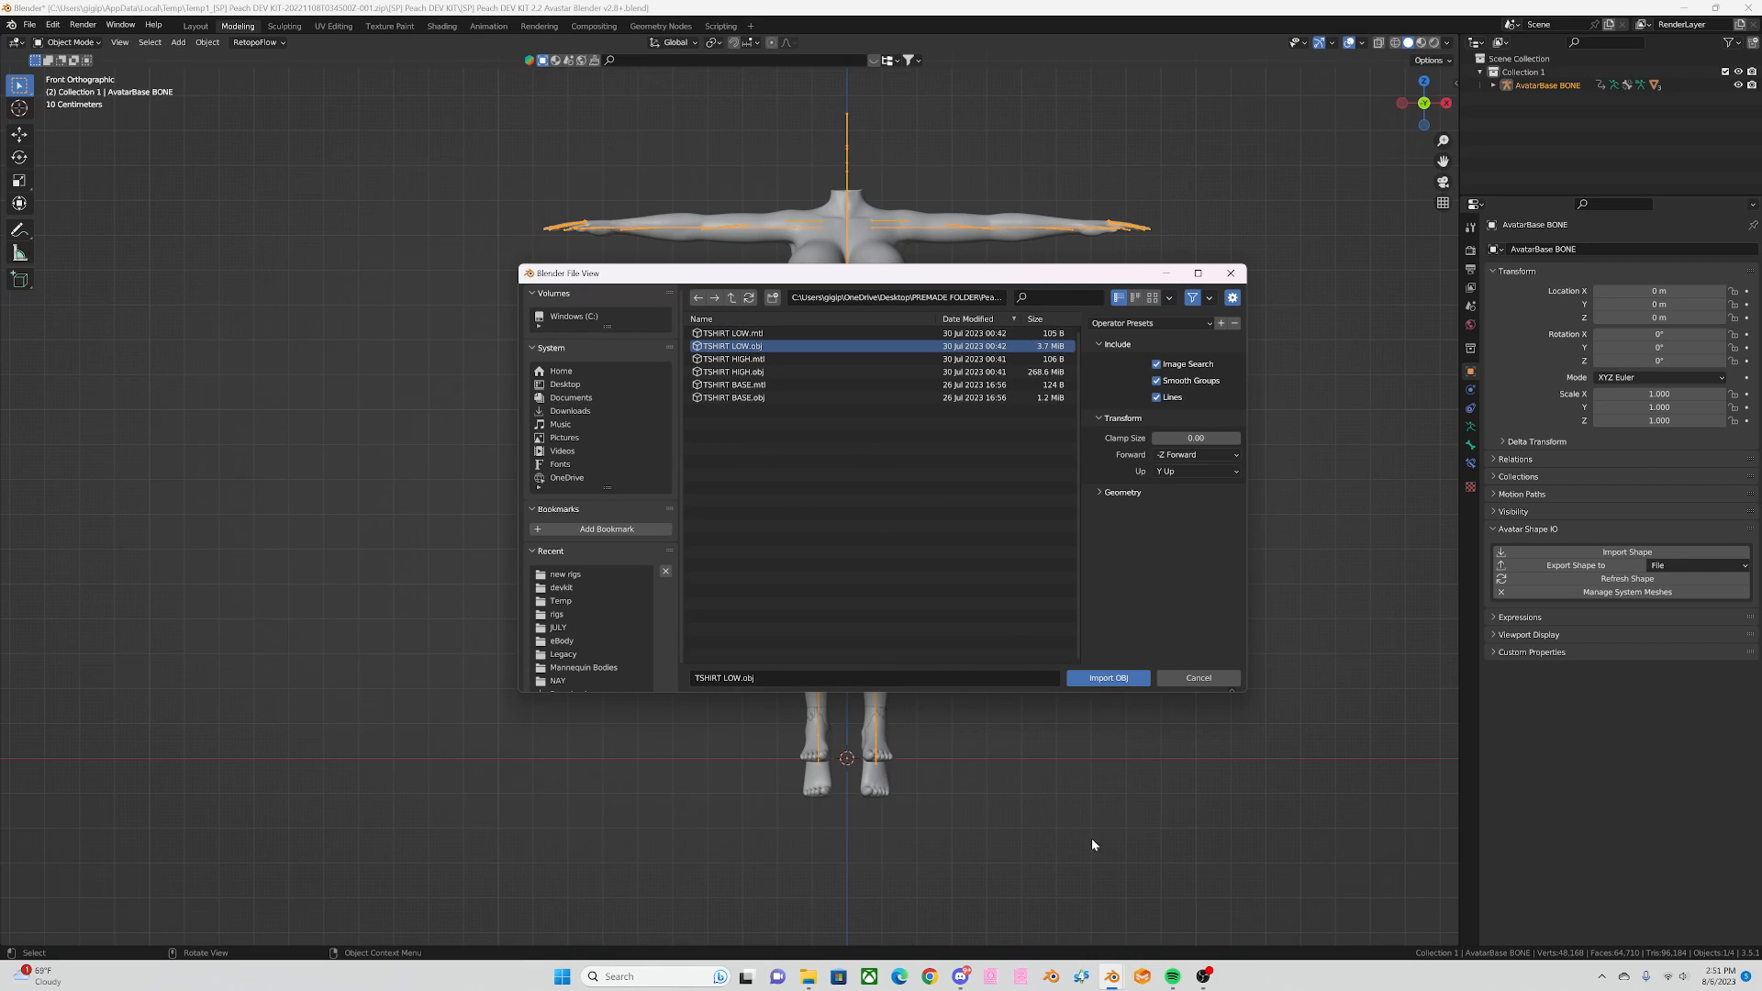
{"action": "left_click", "coordinate": [1109, 678]}
Step: Apply Shade Smooth to the imported TSHIRT LOW mesh
{"action": "scroll", "coordinate": [914, 186], "scroll_direction": "up", "scroll_amount": 2}
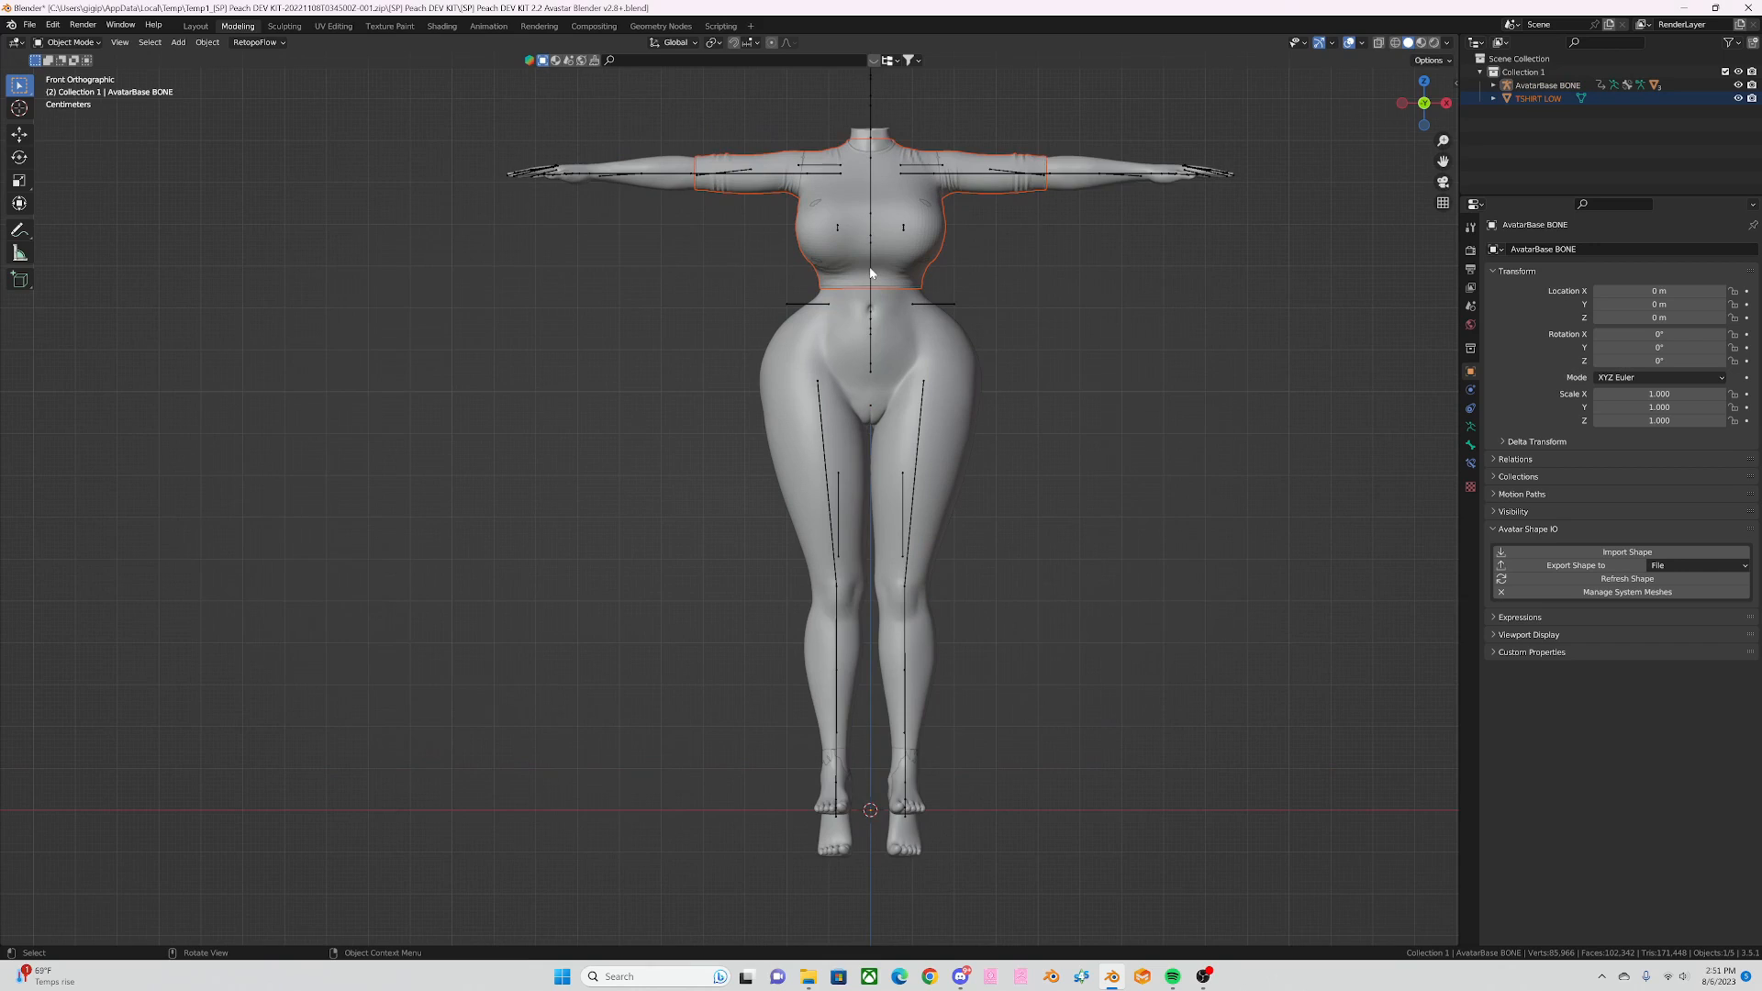
{"action": "scroll", "coordinate": [914, 186], "scroll_direction": "up", "scroll_amount": 4}
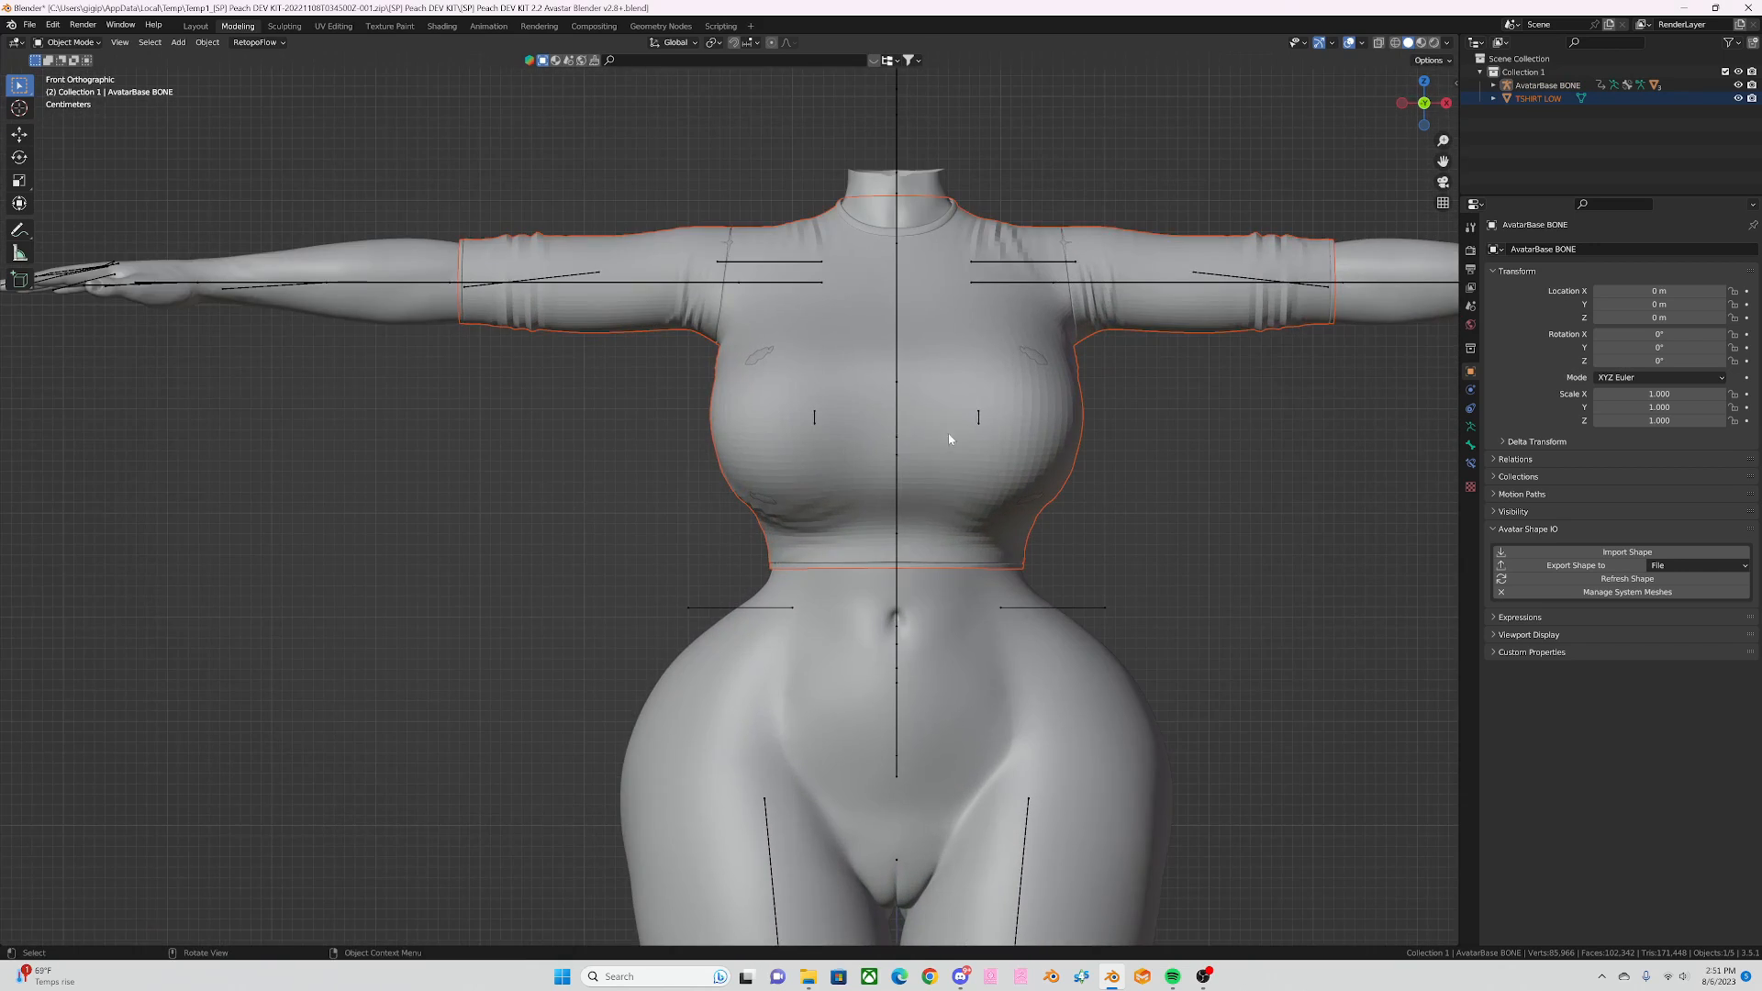
{"action": "scroll", "coordinate": [916, 447], "scroll_direction": "down", "scroll_amount": 1}
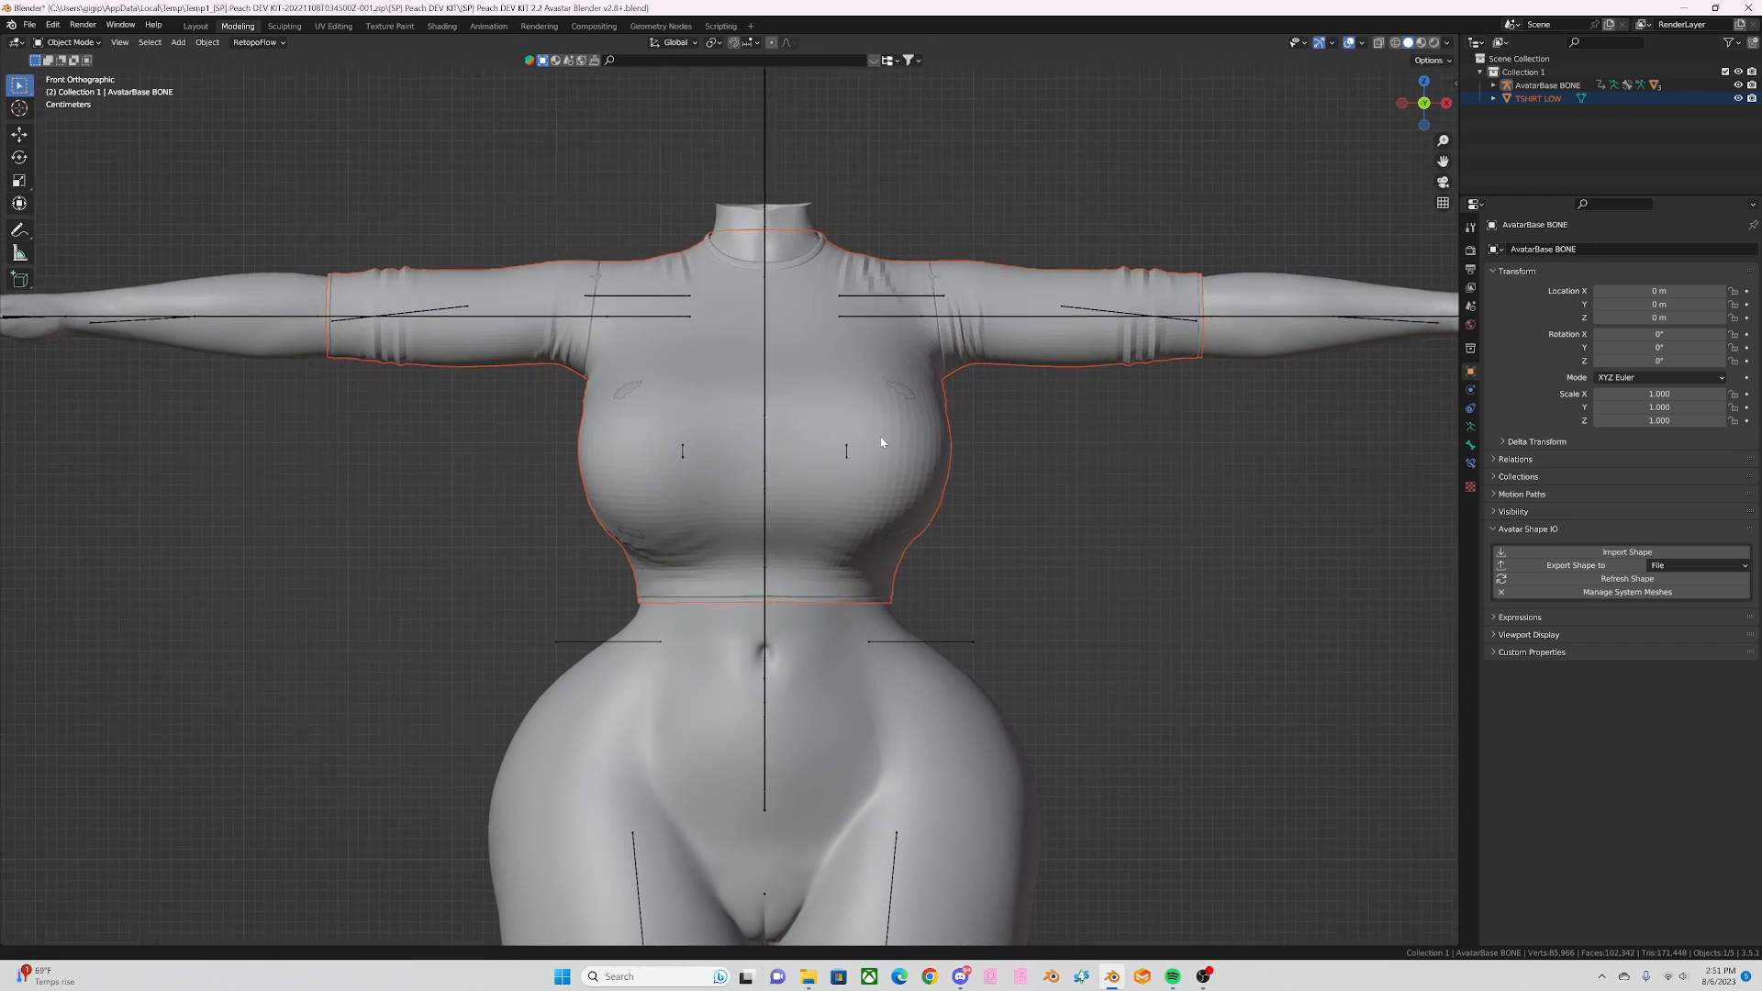
{"action": "scroll", "coordinate": [877, 443], "scroll_direction": "up", "scroll_amount": 2}
{"action": "scroll", "coordinate": [866, 447], "scroll_direction": "down", "scroll_amount": 1}
{"action": "left_click", "coordinate": [866, 447]}
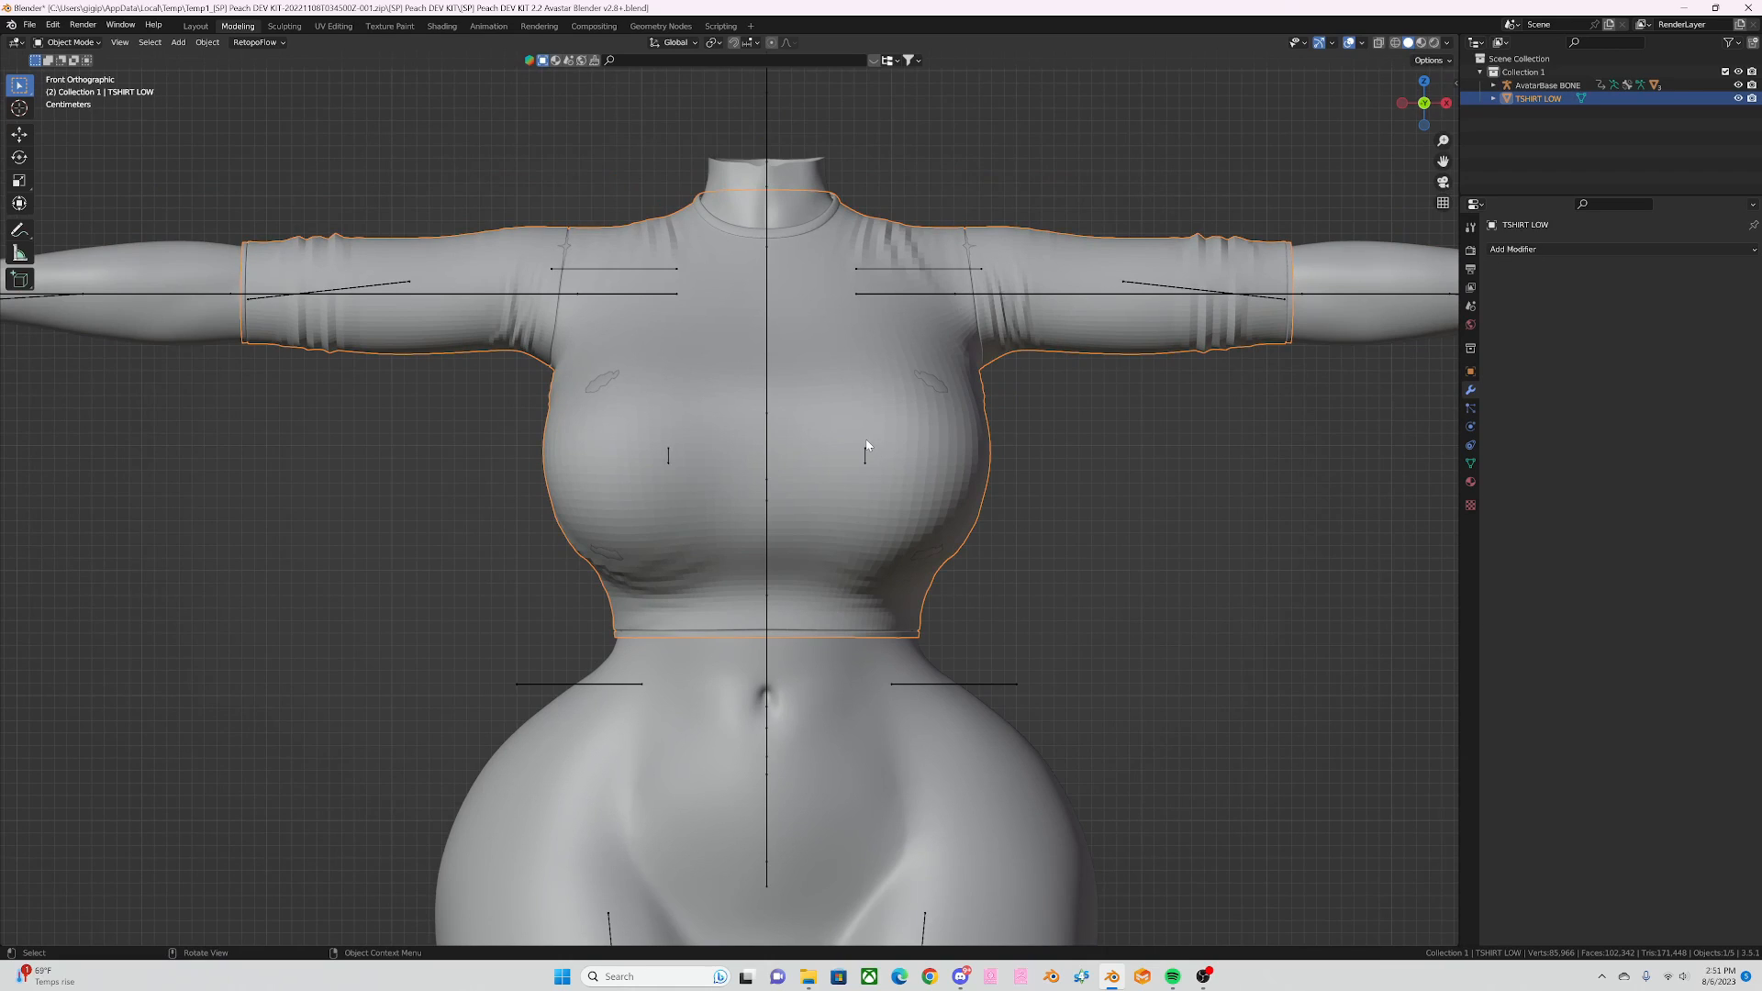
{"action": "right_click", "coordinate": [866, 447]}
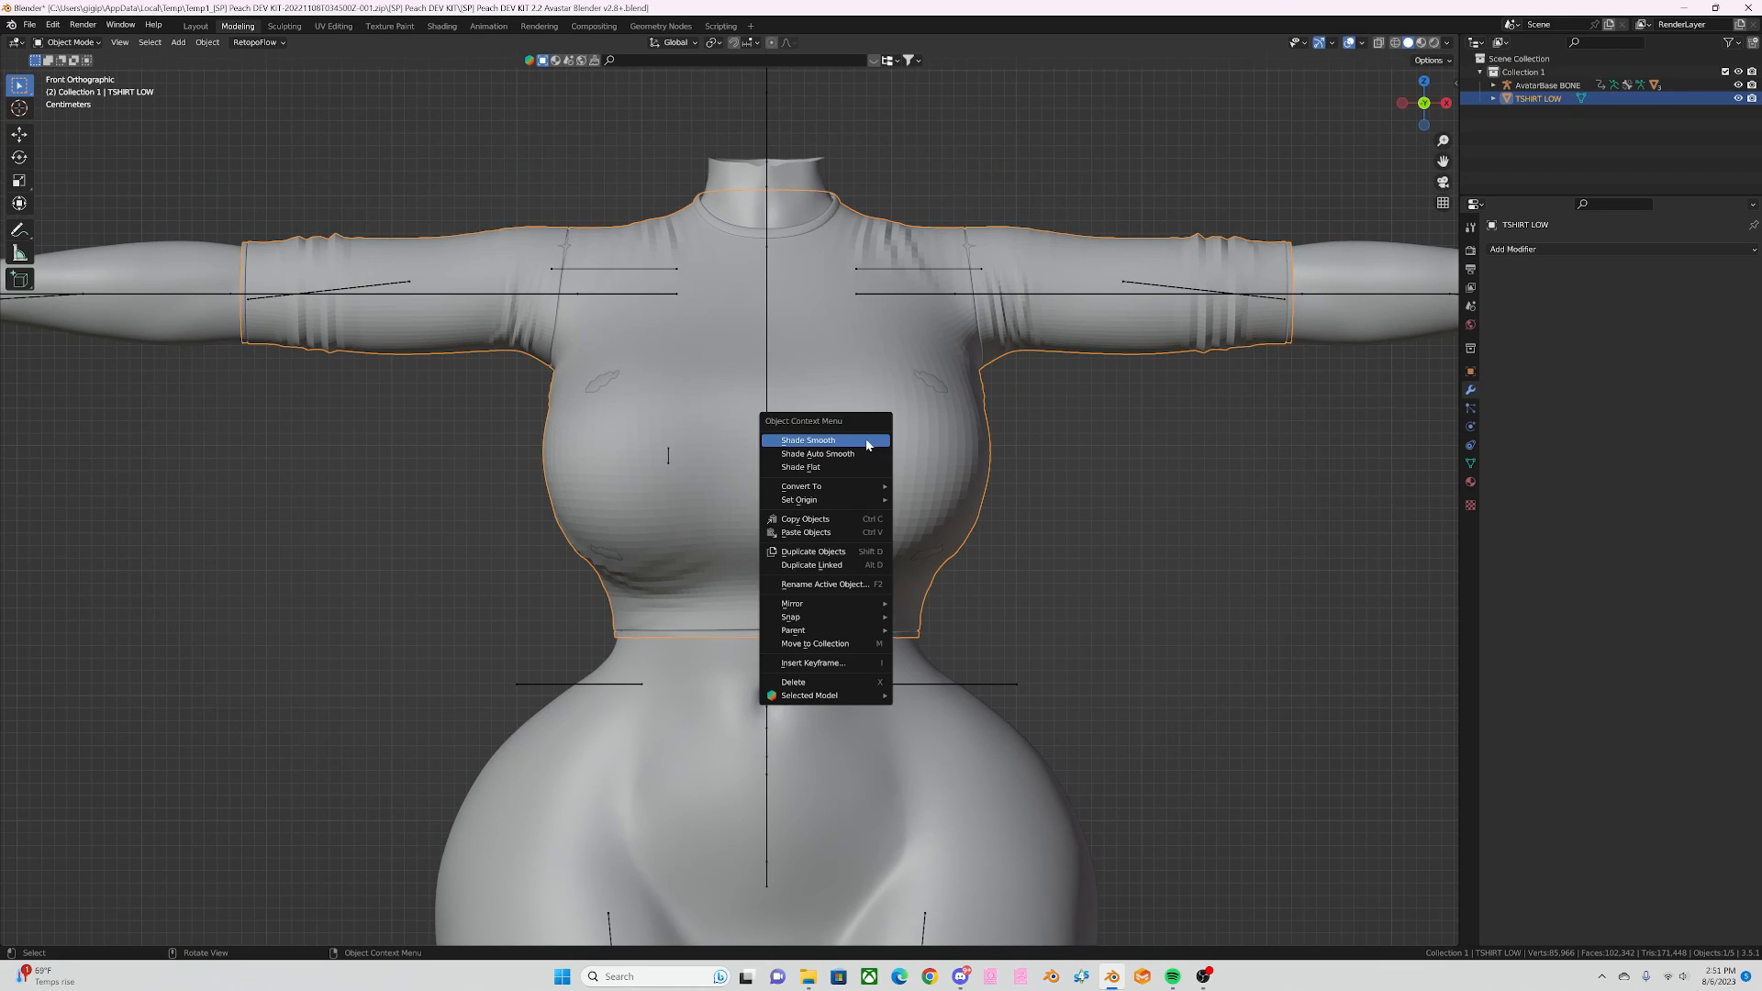
{"action": "left_click", "coordinate": [867, 444]}
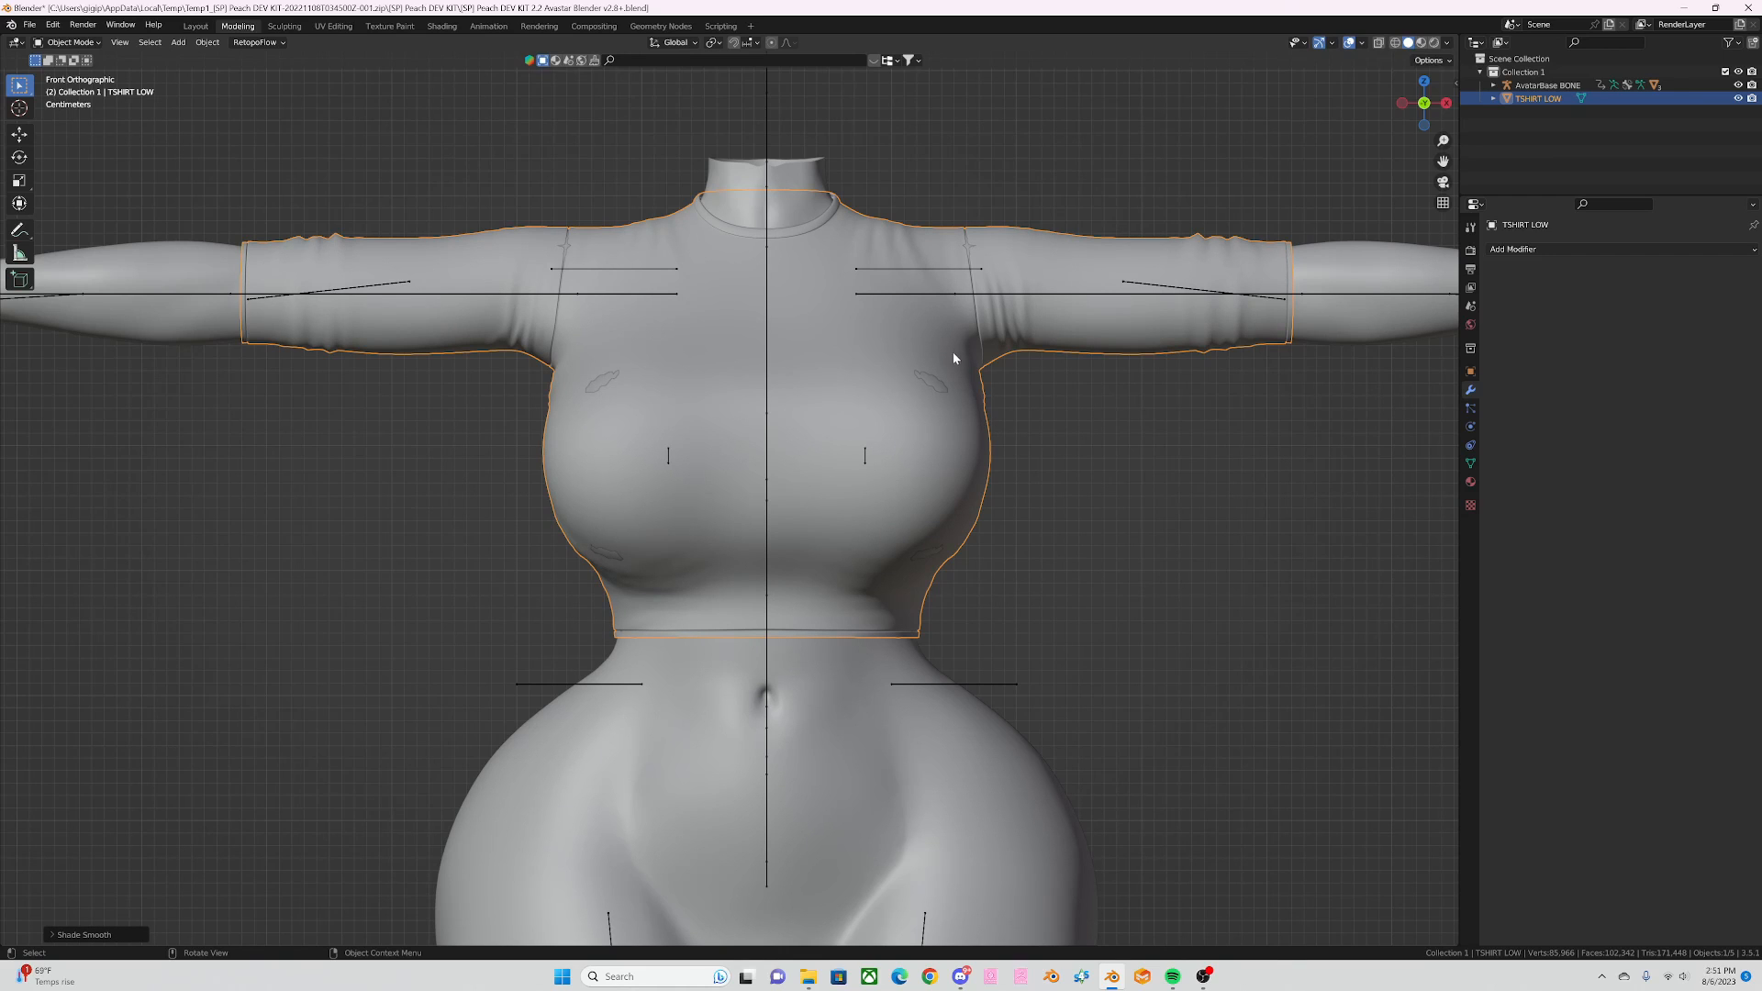
Step: Check the smoothed T-shirt from several angles and switch it to Sculpt Mode
{"action": "middle_click_drag", "start_coordinate": [655, 477], "coordinate": [1234, 531]}
{"action": "middle_click_drag", "start_coordinate": [1131, 507], "coordinate": [668, 425]}
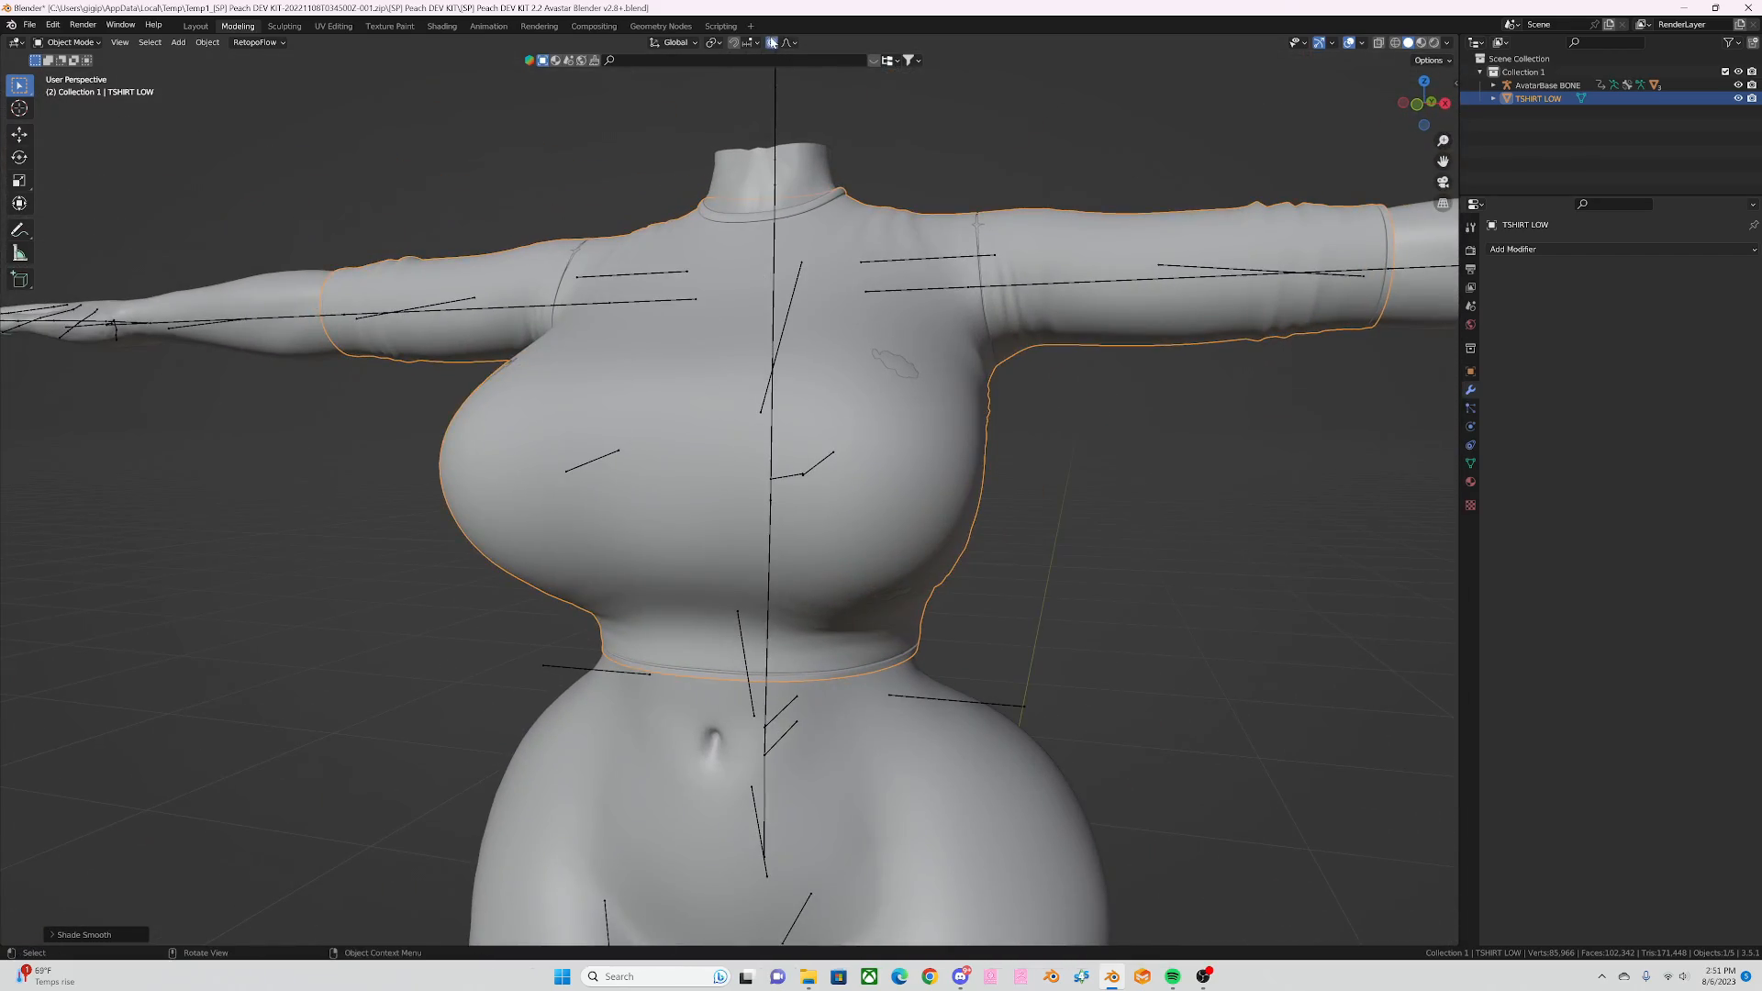
{"action": "left_click", "coordinate": [69, 42]}
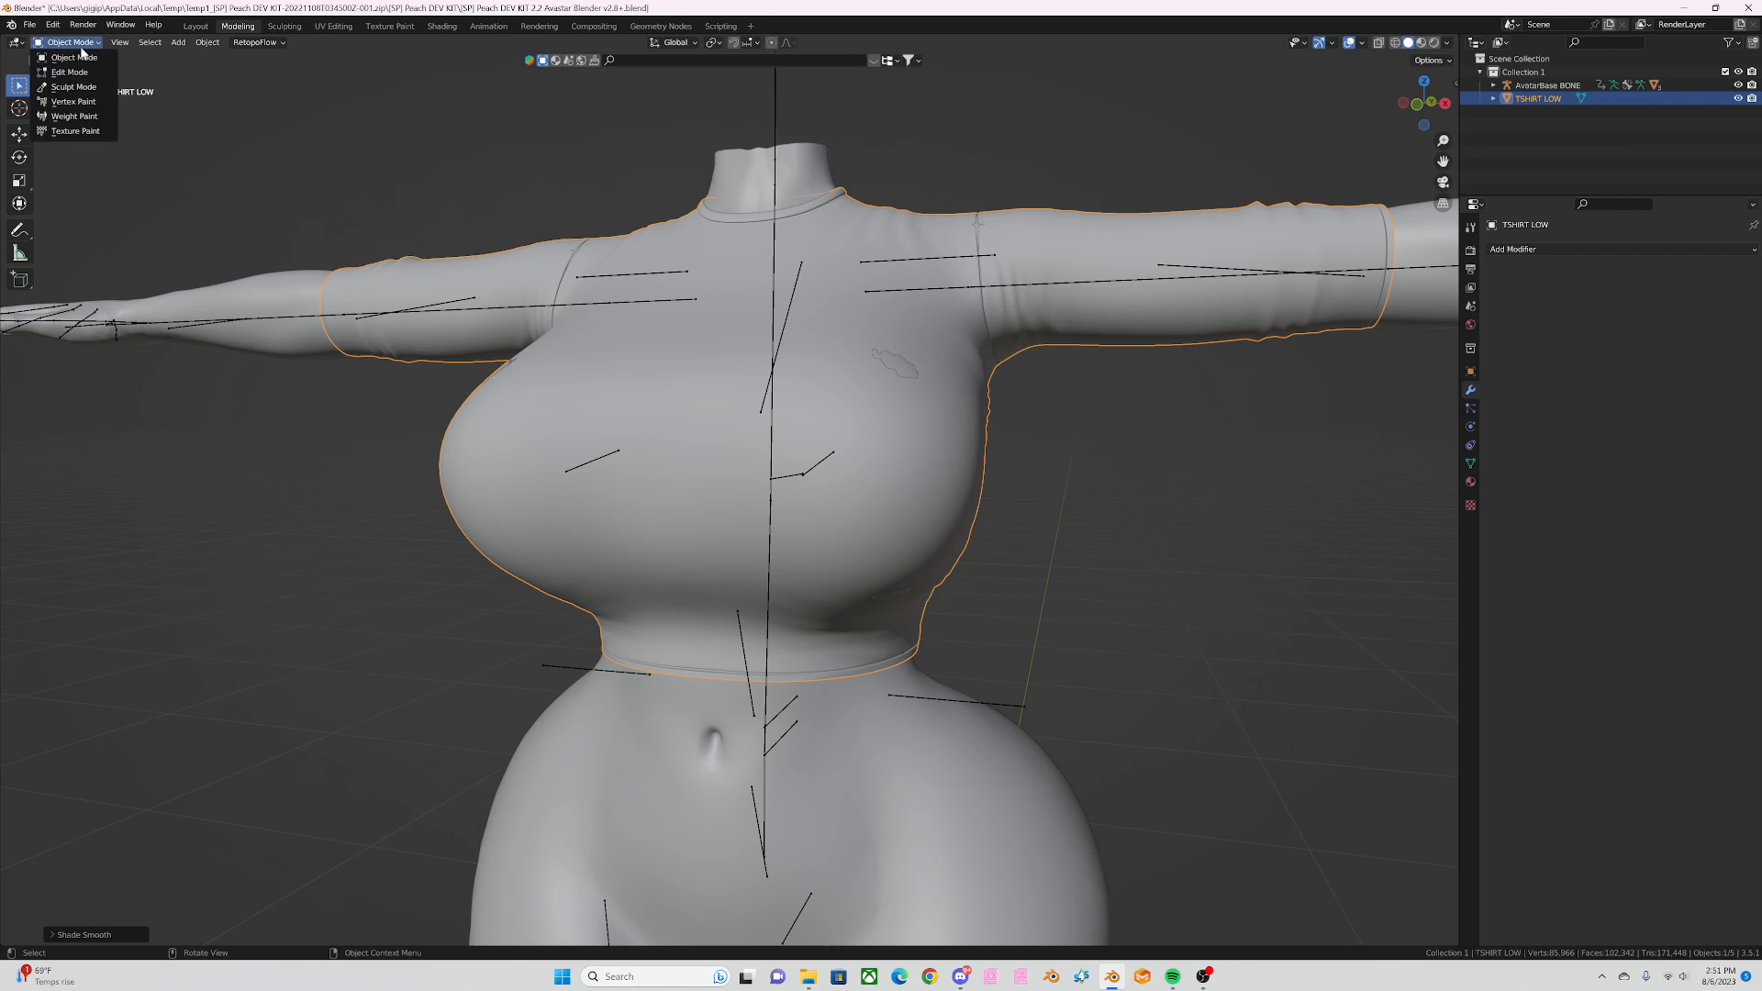
{"action": "left_click", "coordinate": [73, 87]}
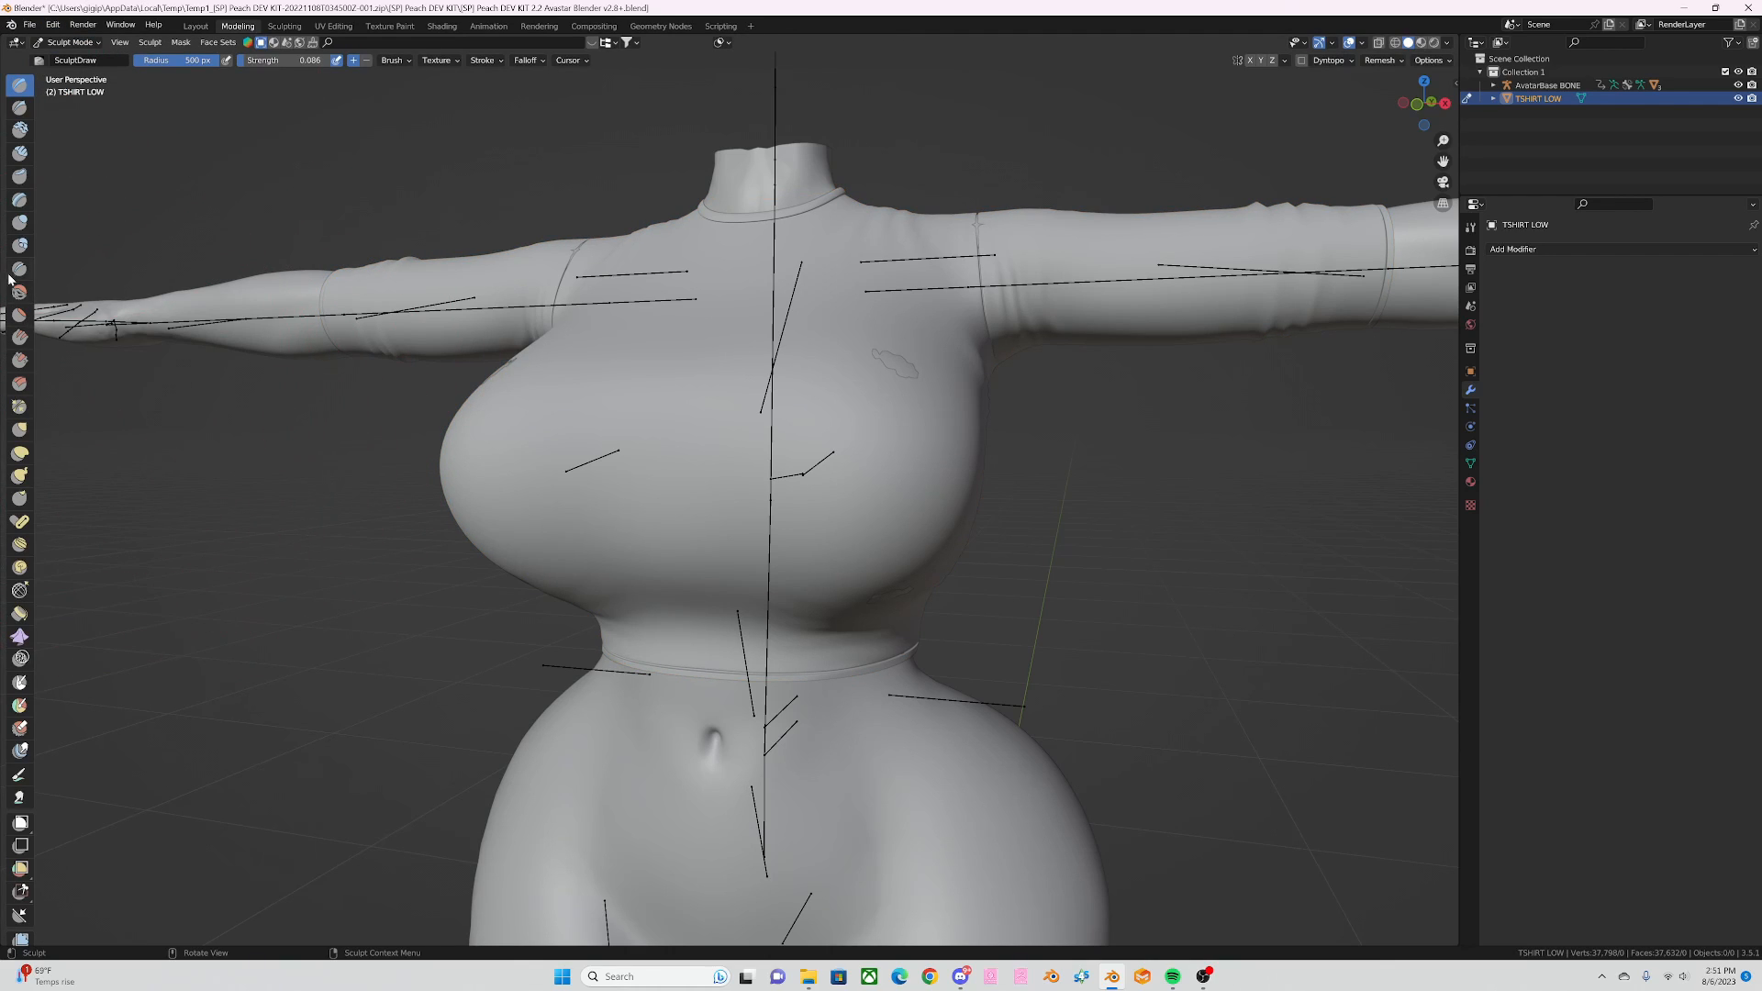
Step: Try the Inflate/Deflate and Snake Hook sculpt brushes, pulling the shirt's chest with Snake Hook, and undo the stroke
{"action": "left_click", "coordinate": [18, 223]}
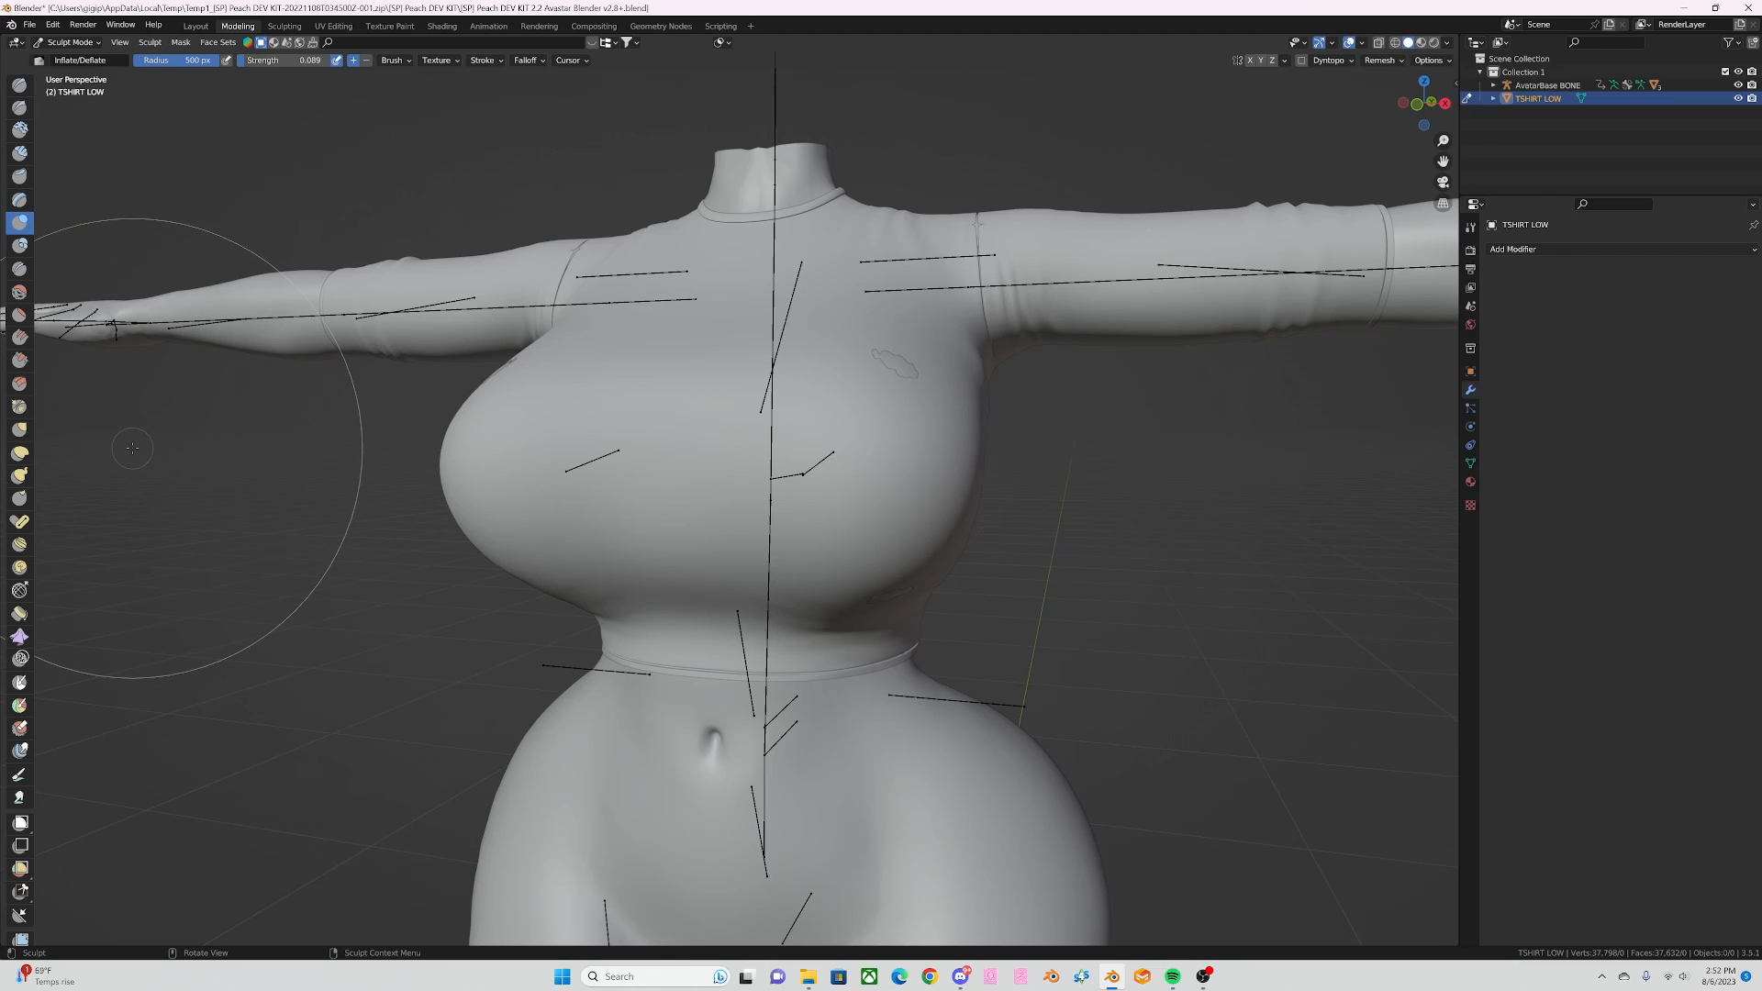
{"action": "mouse_move", "coordinate": [883, 404]}
{"action": "middle_mouse_down"}
{"action": "mouse_move", "coordinate": [870, 343]}
{"action": "mouse_move", "coordinate": [904, 355]}
{"action": "middle_mouse_up"}
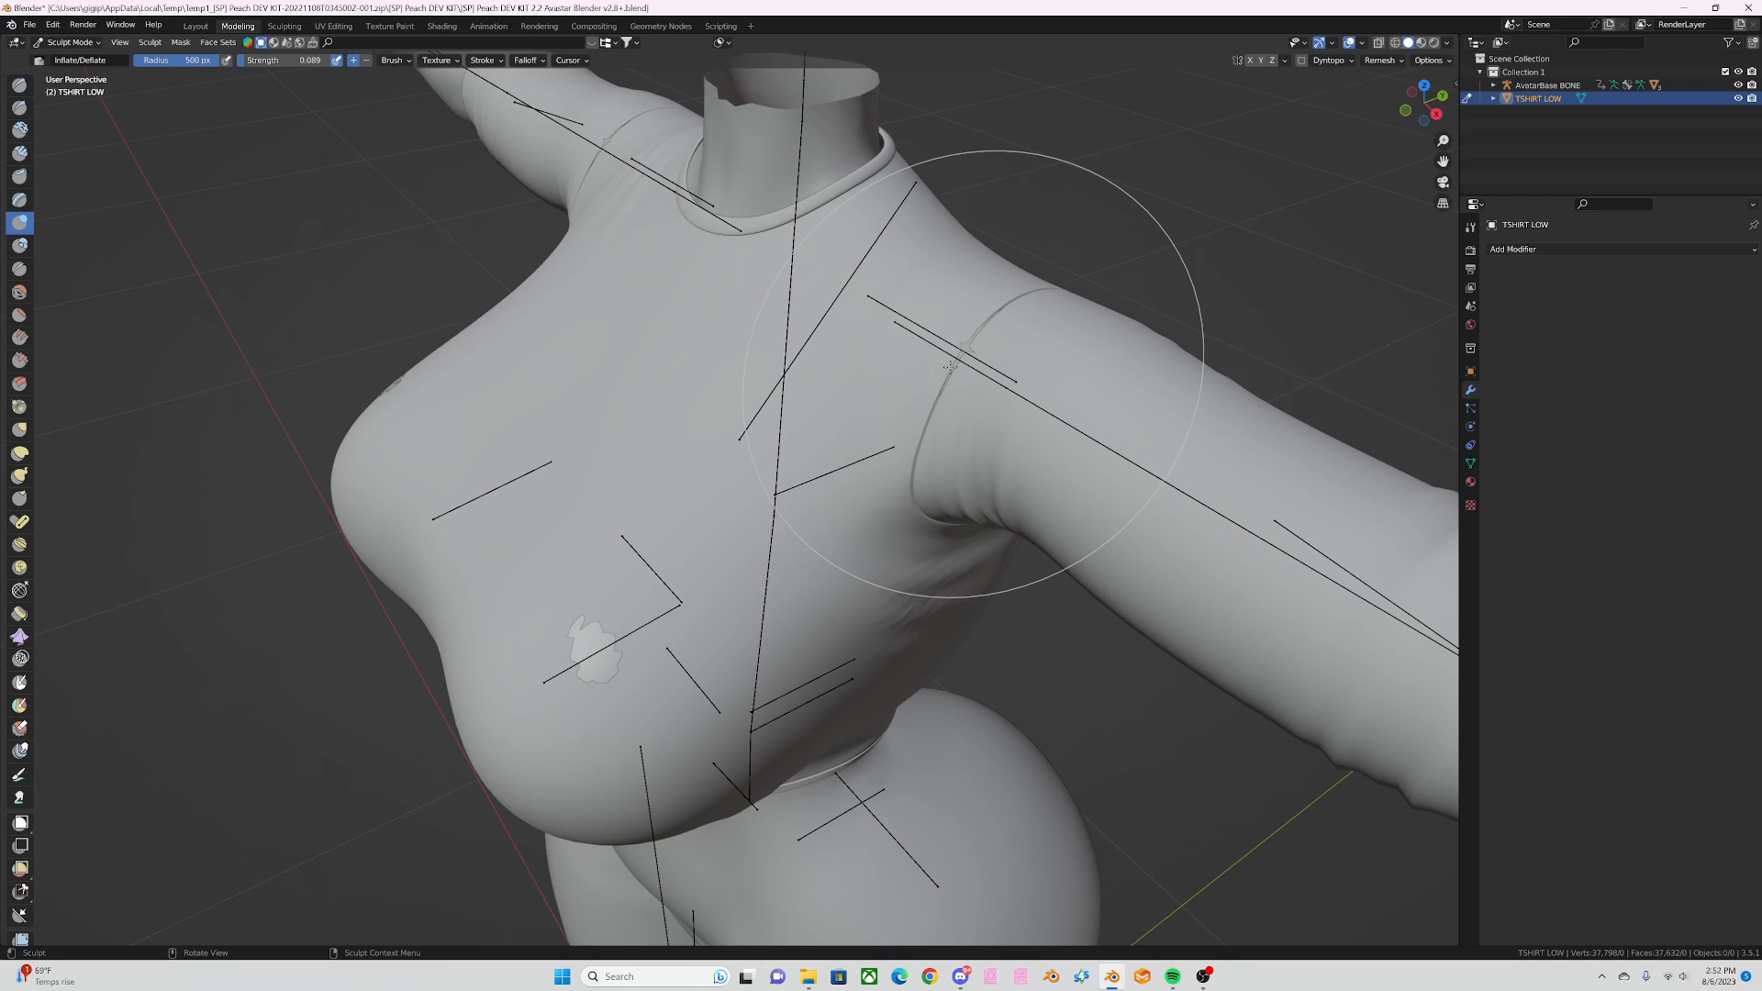
{"action": "left_click", "coordinate": [20, 477]}
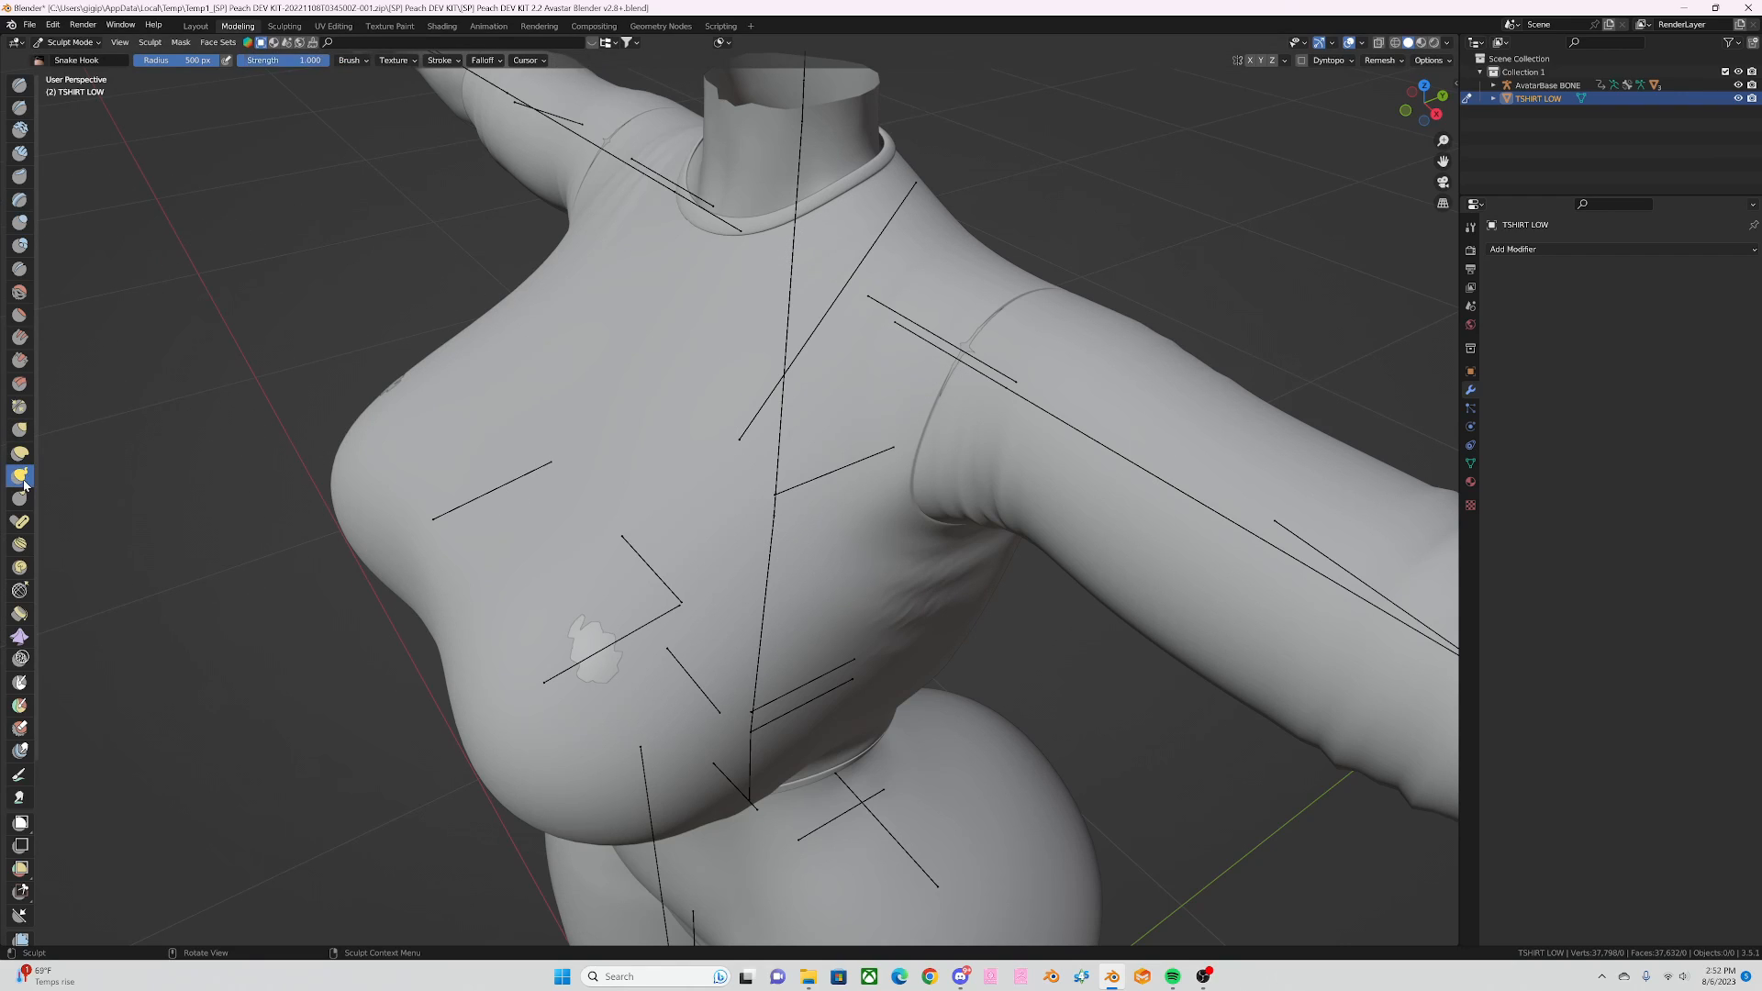
{"action": "mouse_move", "coordinate": [486, 491]}
{"action": "left_mouse_down"}
{"action": "mouse_move", "coordinate": [376, 617]}
{"action": "mouse_move", "coordinate": [303, 386]}
{"action": "mouse_move", "coordinate": [651, 239]}
{"action": "mouse_move", "coordinate": [266, 239]}
{"action": "mouse_move", "coordinate": [593, 412]}
{"action": "left_mouse_up"}
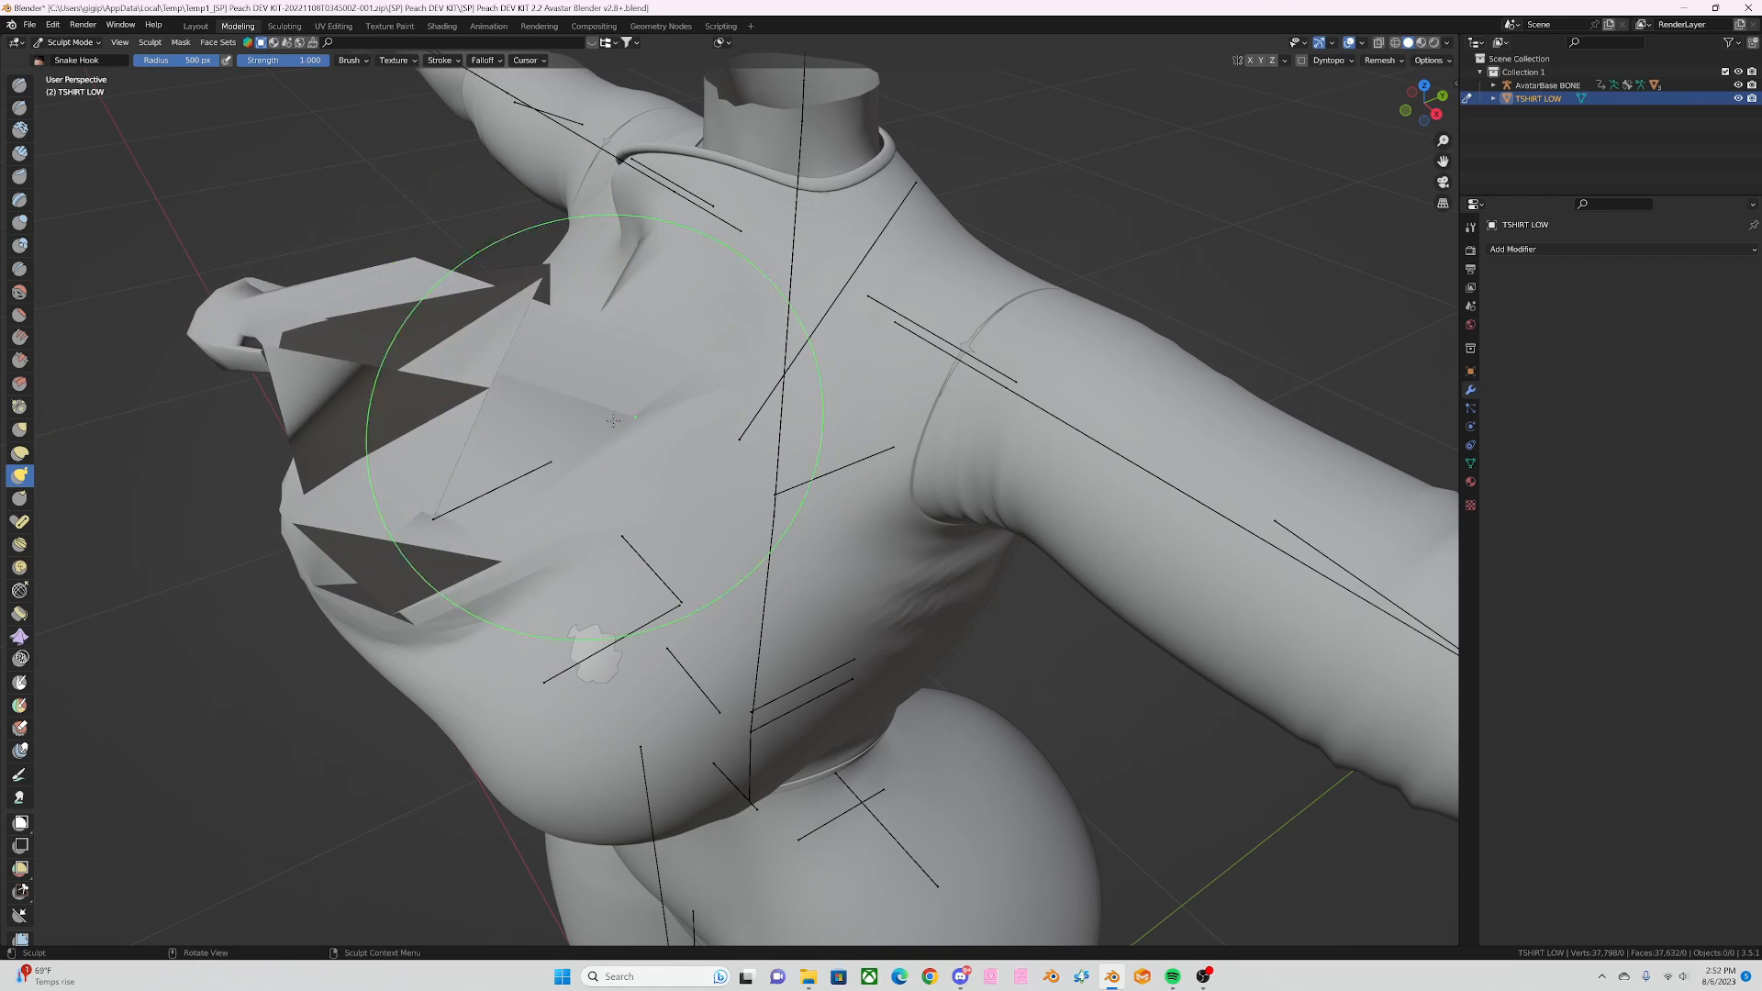
{"action": "scroll", "coordinate": [592, 412], "scroll_direction": "down", "scroll_amount": 4}
{"action": "mouse_move", "coordinate": [593, 412]}
{"action": "middle_mouse_down"}
{"action": "mouse_move", "coordinate": [725, 437]}
{"action": "mouse_move", "coordinate": [885, 433]}
{"action": "middle_mouse_up"}
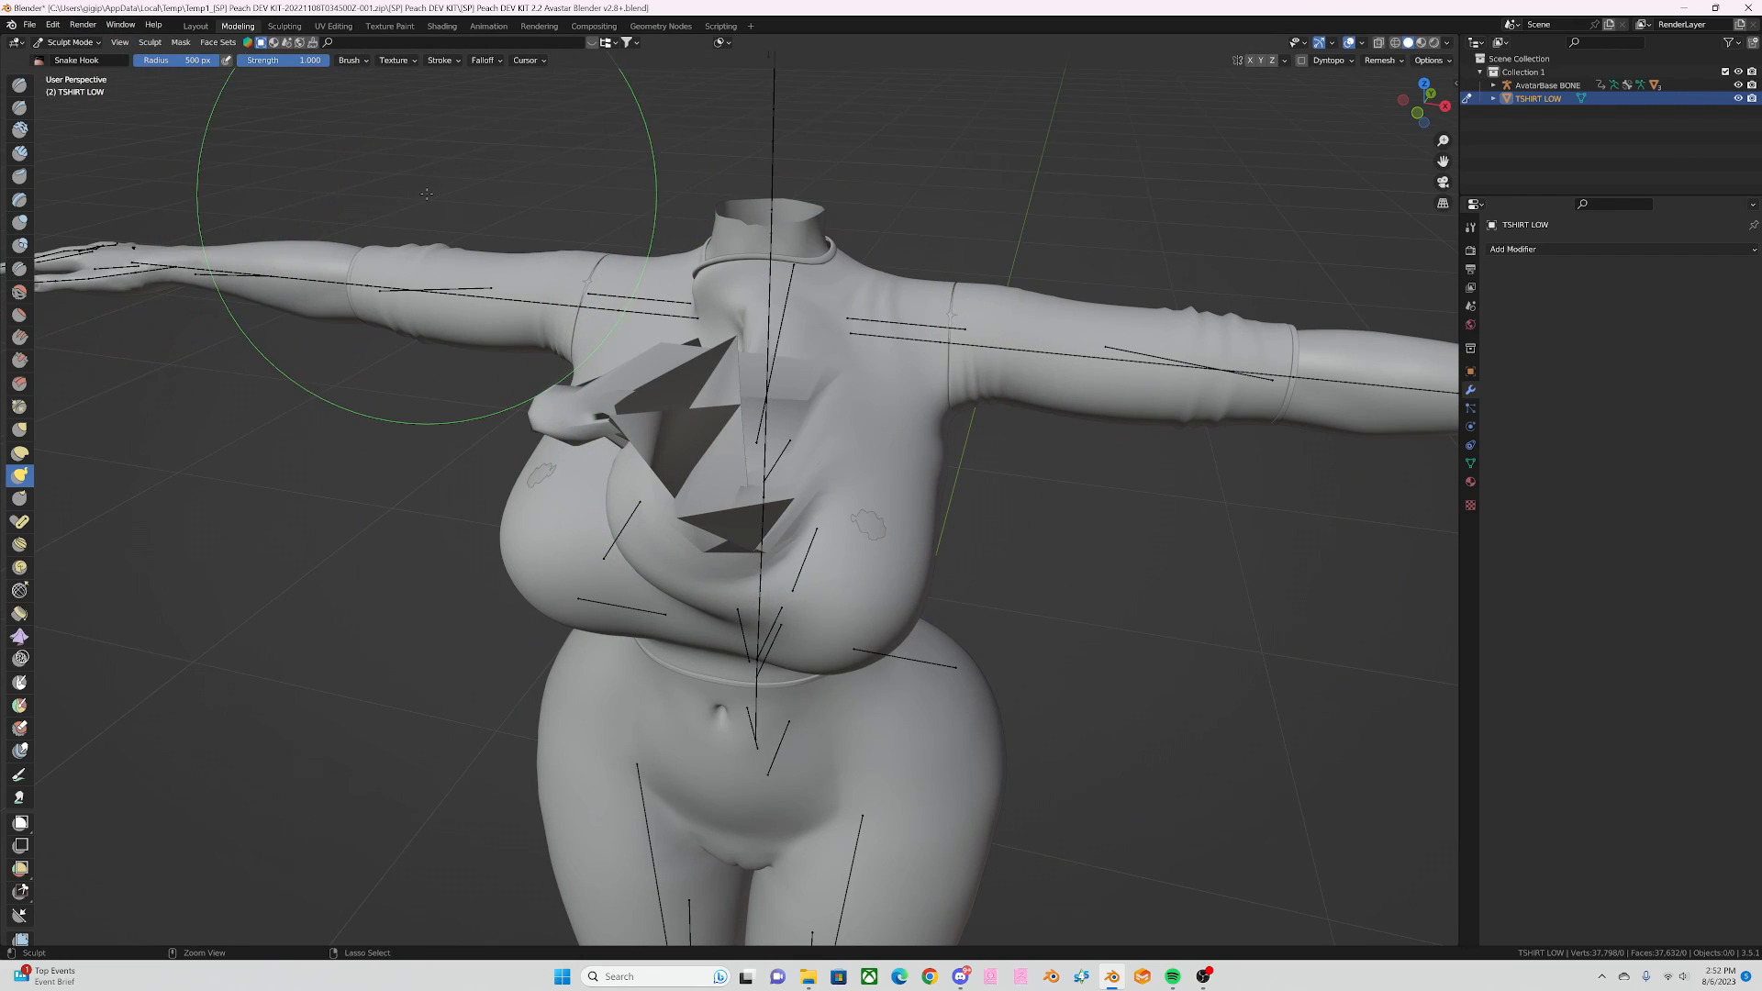
{"action": "scroll", "coordinate": [789, 500], "scroll_direction": "up", "scroll_amount": 5}
{"action": "scroll", "coordinate": [753, 465], "scroll_direction": "down", "scroll_amount": 5}
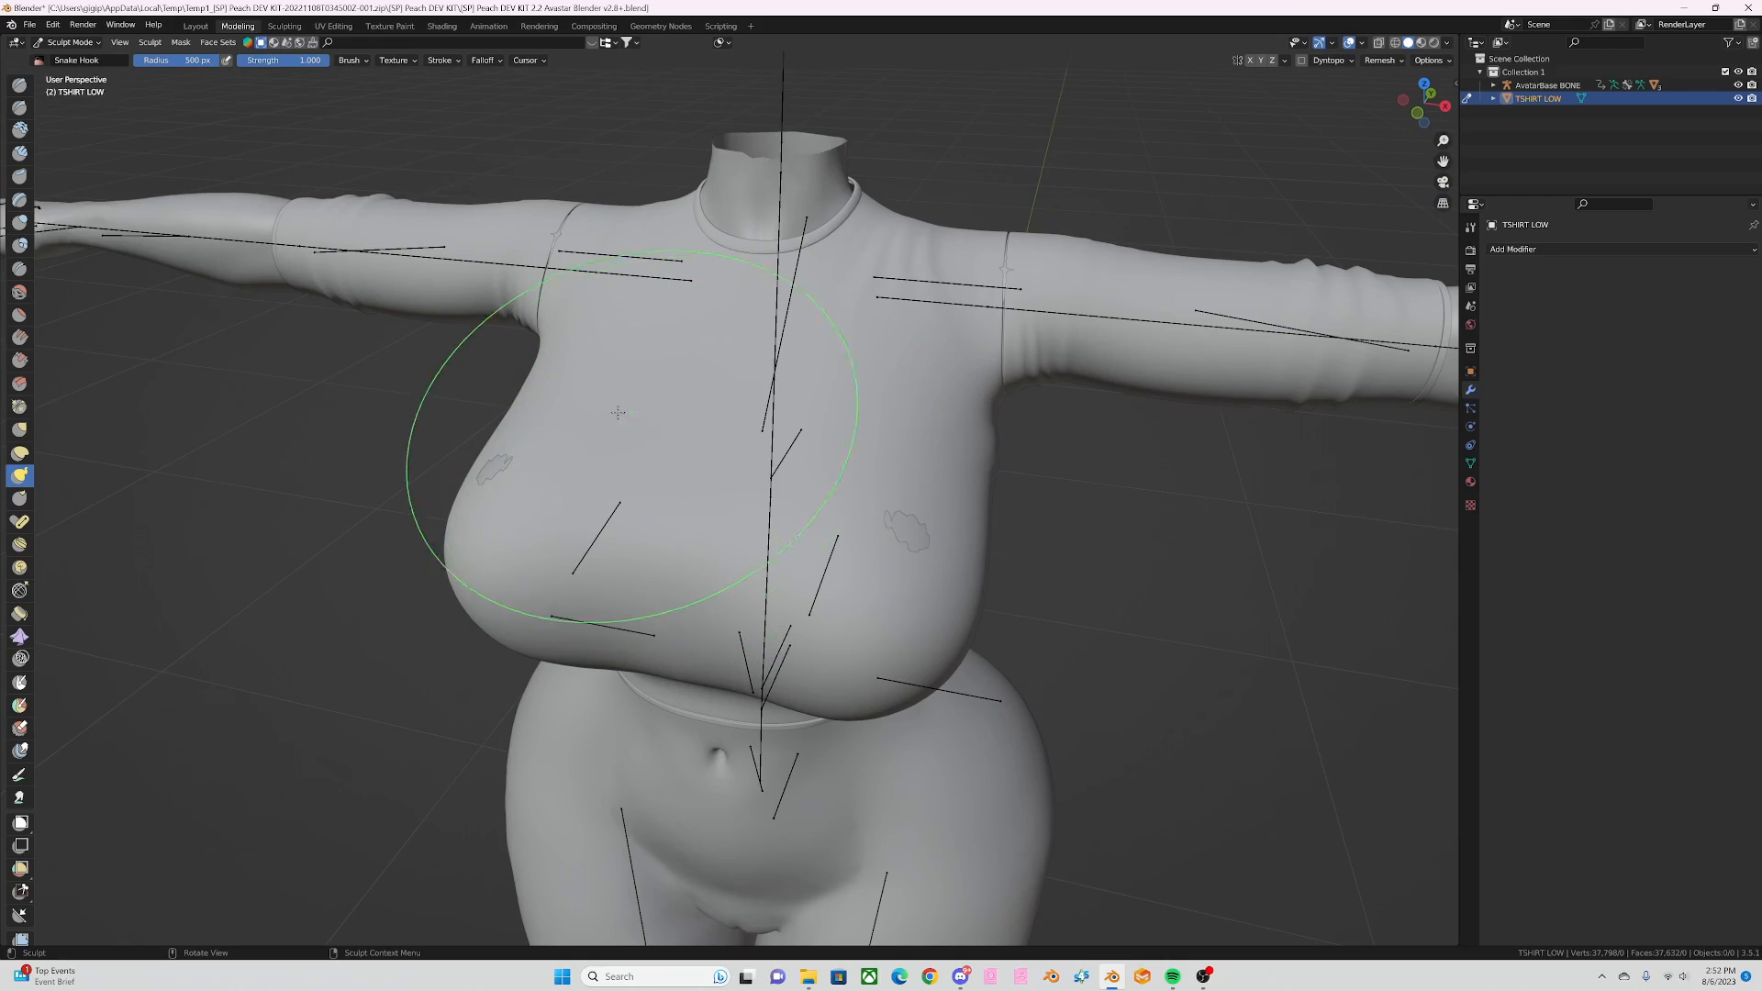
{"action": "mouse_move", "coordinate": [707, 431]}
{"action": "middle_mouse_down"}
{"action": "mouse_move", "coordinate": [742, 405]}
{"action": "mouse_move", "coordinate": [804, 445]}
{"action": "mouse_move", "coordinate": [785, 360]}
{"action": "mouse_move", "coordinate": [703, 411]}
{"action": "mouse_move", "coordinate": [868, 388]}
{"action": "mouse_move", "coordinate": [795, 379]}
{"action": "middle_mouse_up"}
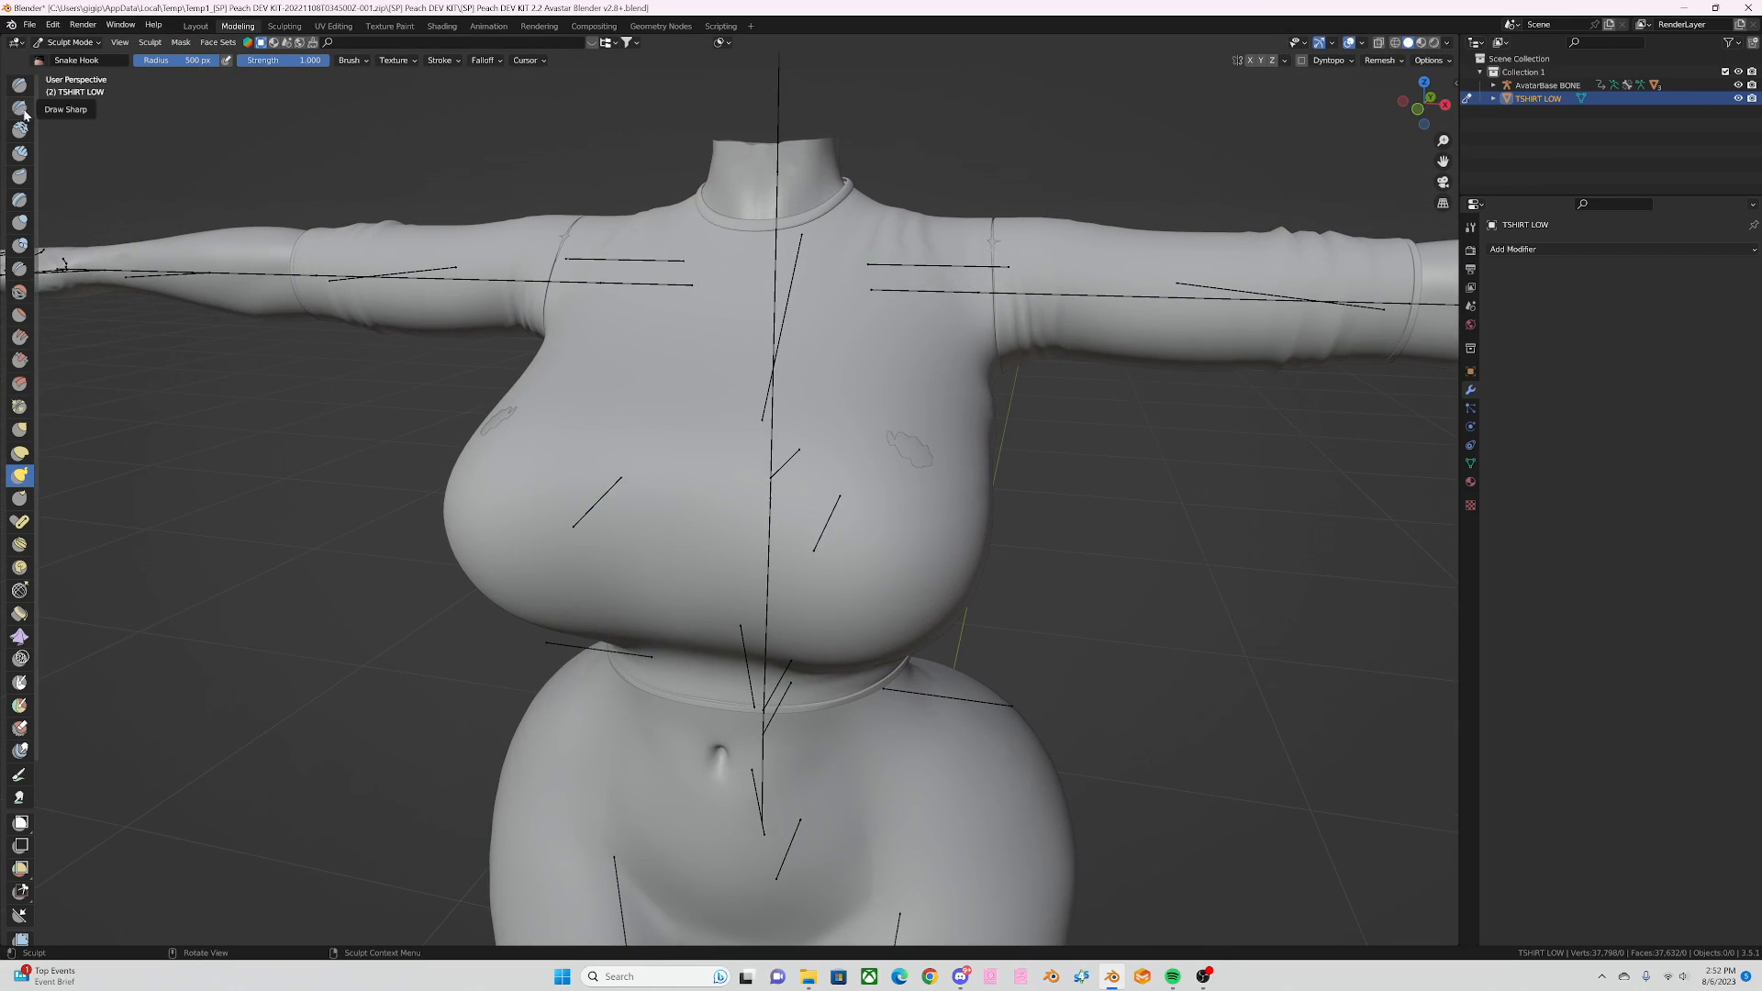
Step: Switch the T-shirt from Sculpt Mode to Edit Mode with vertex selection
{"action": "left_click", "coordinate": [69, 42]}
{"action": "left_click", "coordinate": [73, 73]}
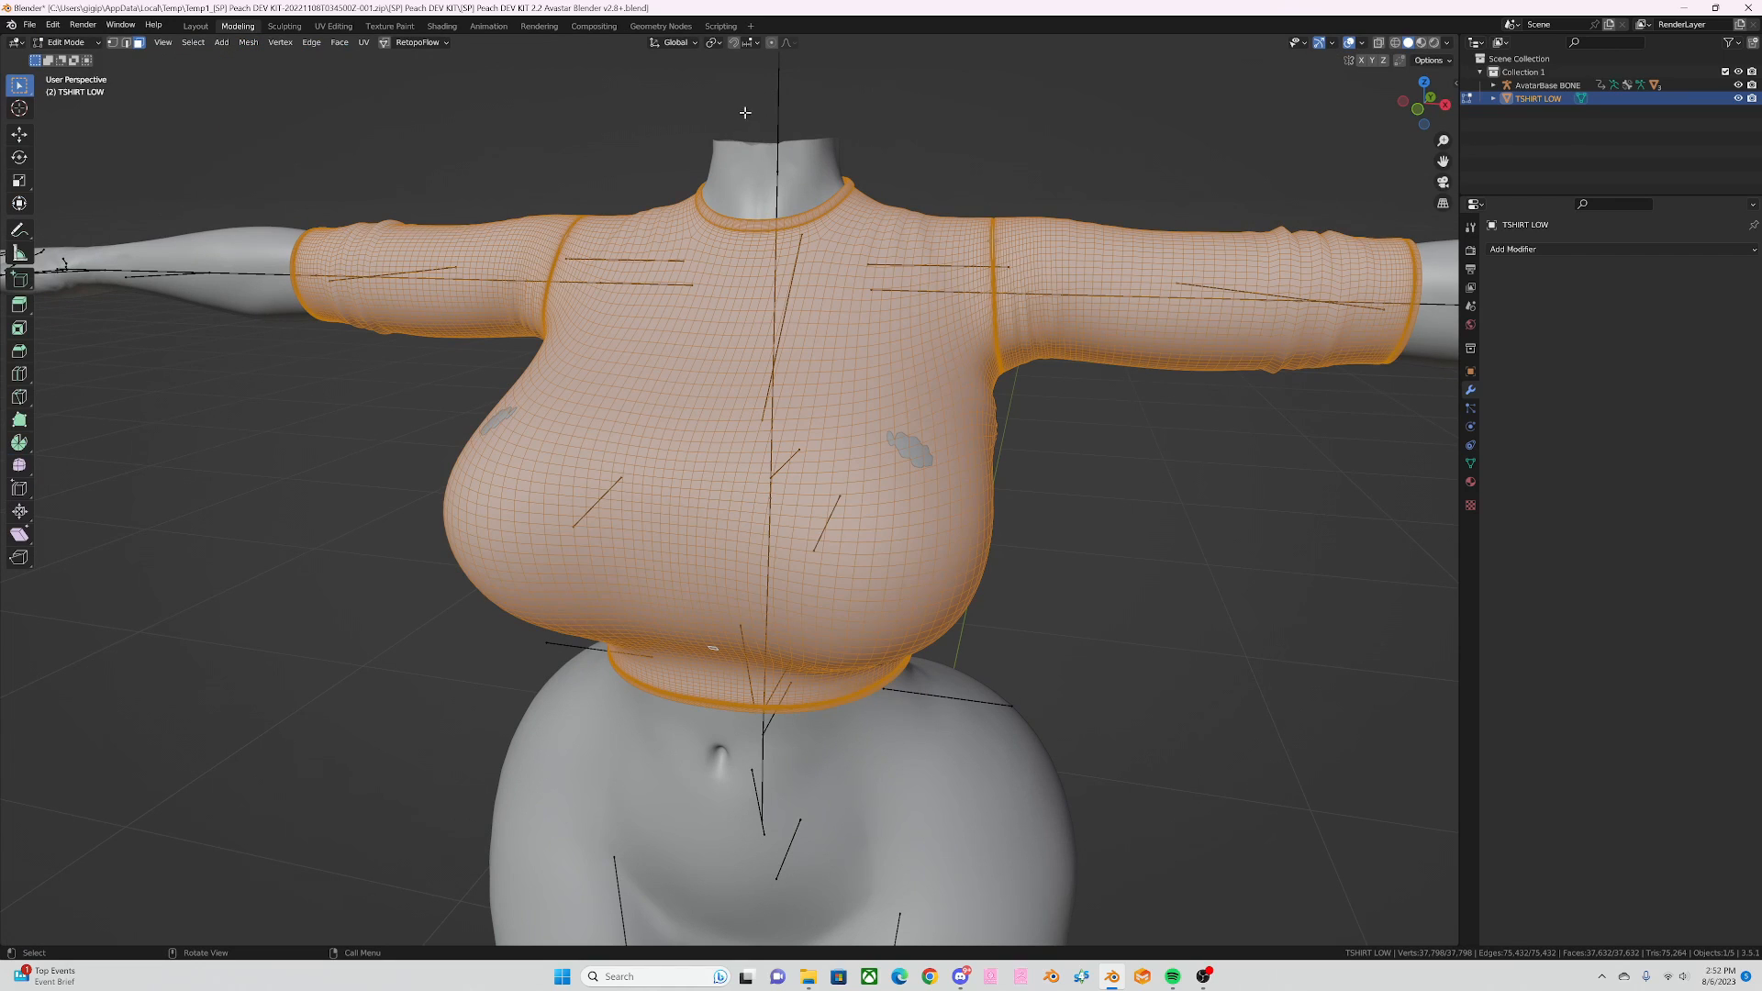
{"action": "middle_click_drag", "start_coordinate": [684, 344], "coordinate": [424, 220]}
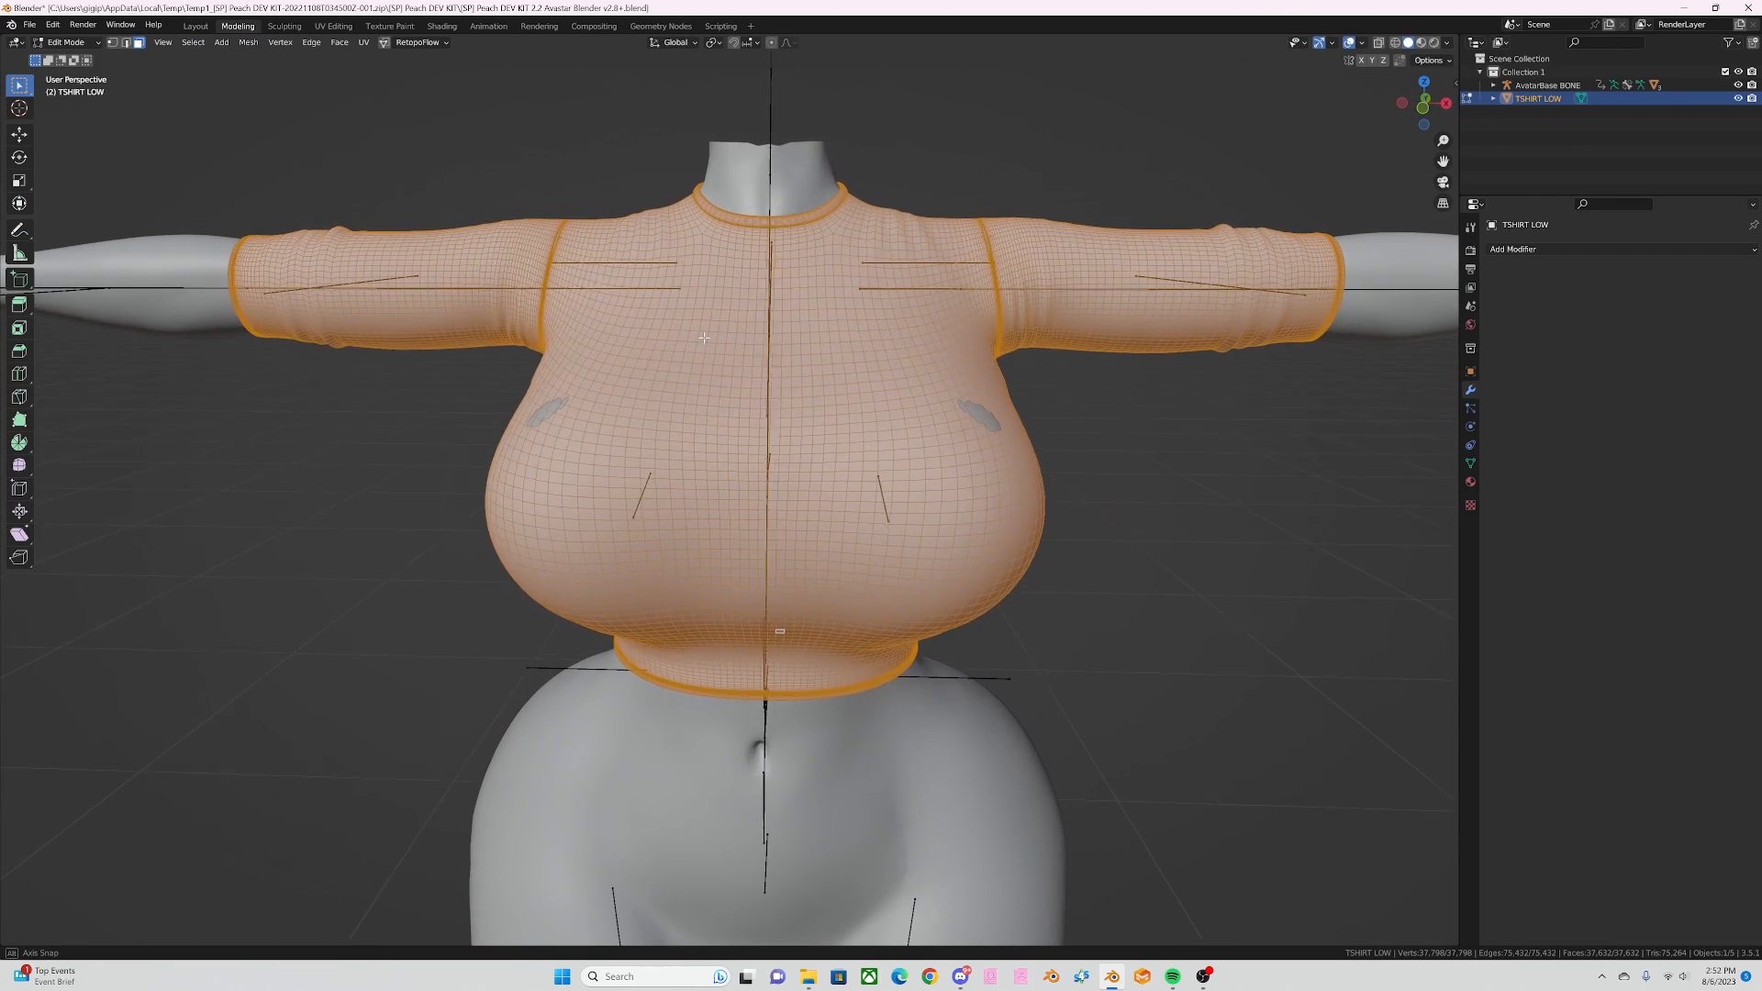
{"action": "scroll", "coordinate": [424, 220], "scroll_direction": "up", "scroll_amount": 2}
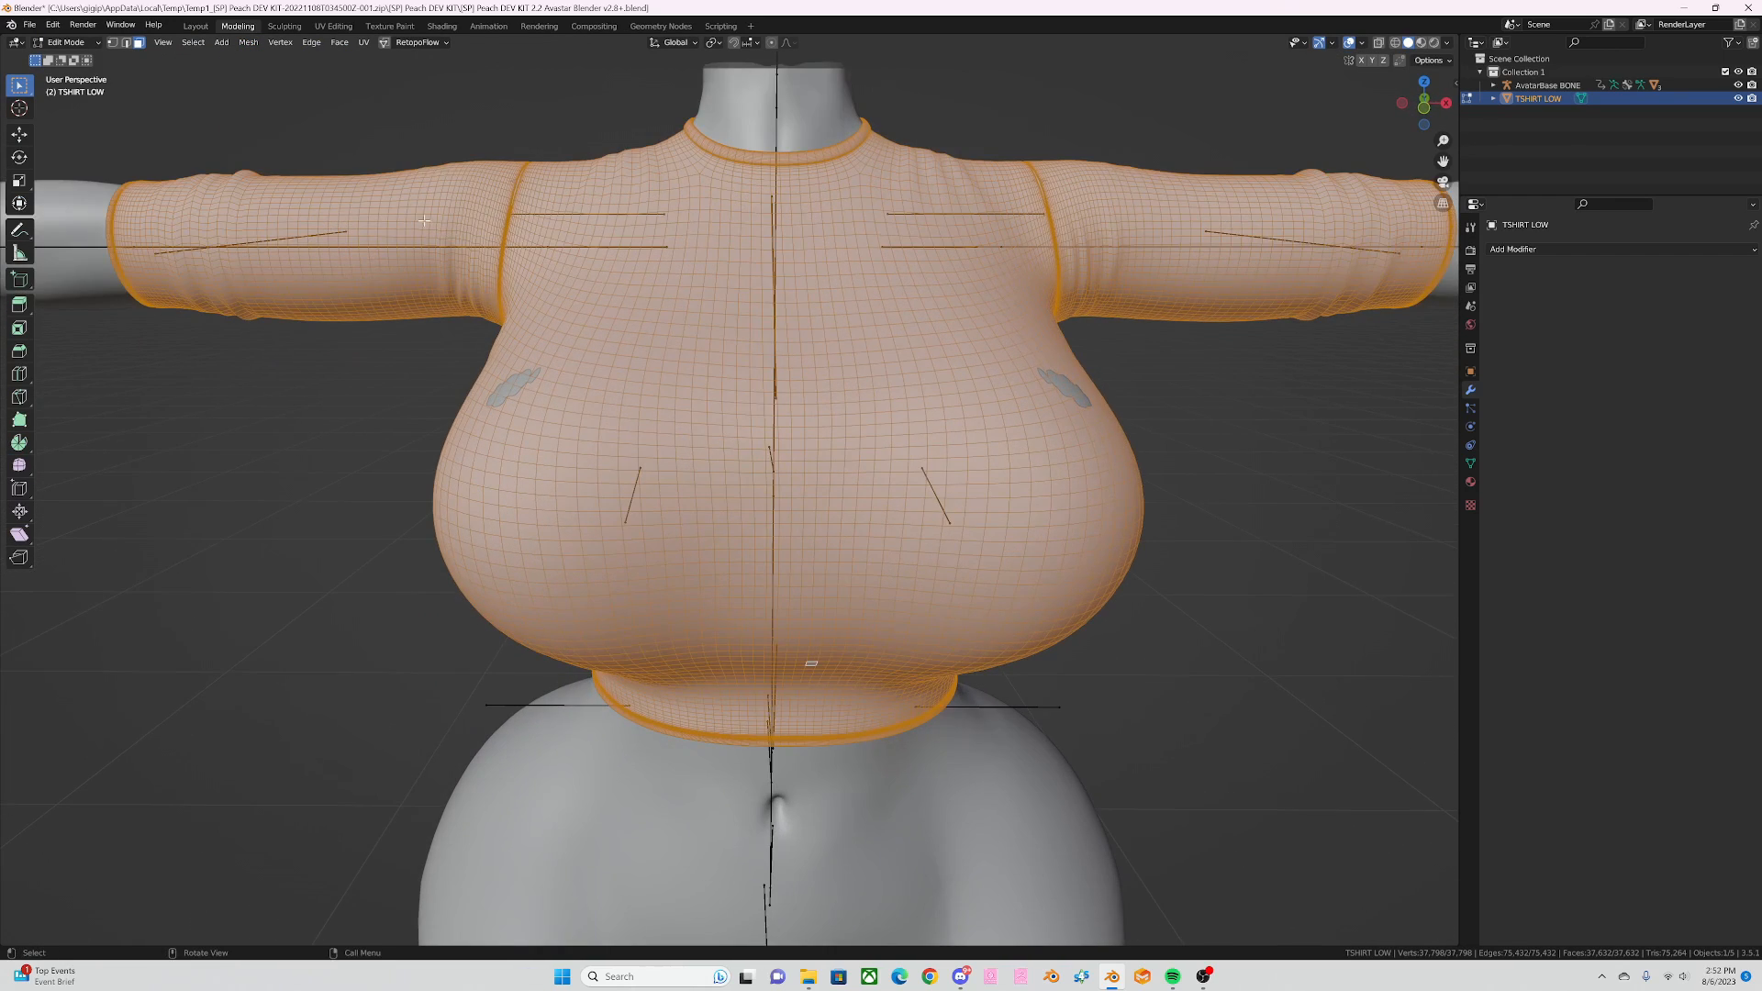
{"action": "left_click", "coordinate": [114, 45]}
{"action": "left_click", "coordinate": [113, 43]}
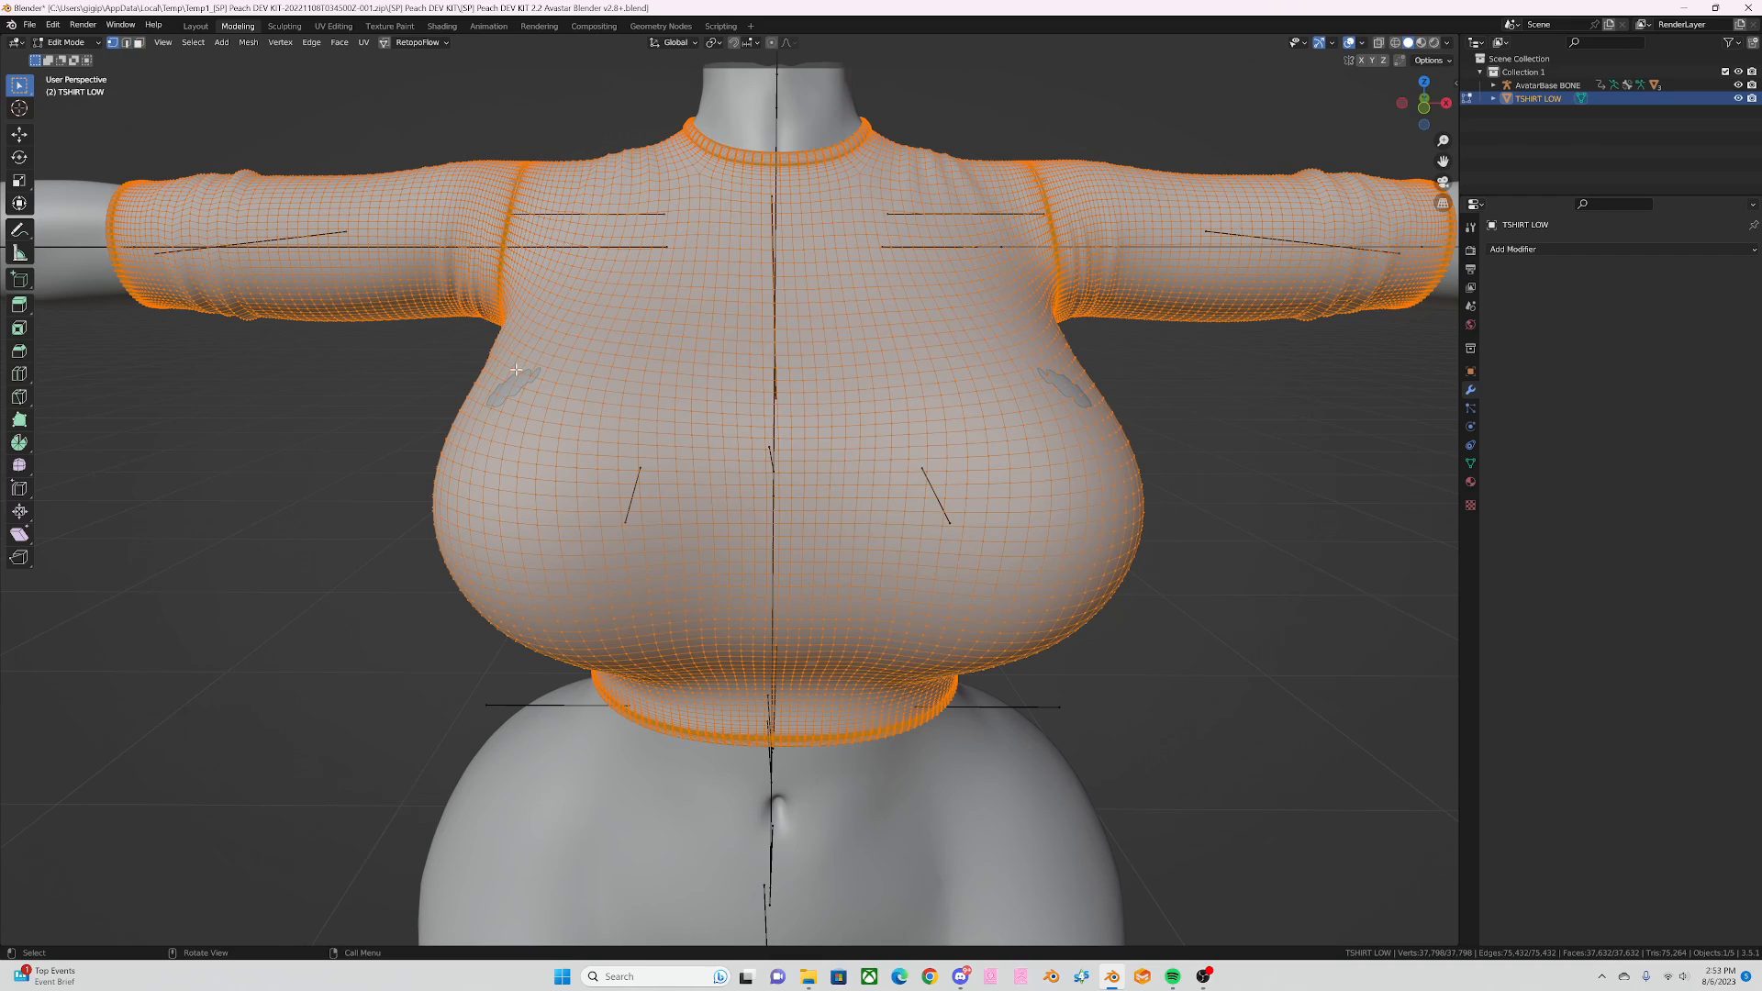
Step: Enable proportional editing with the Move tool, select a vertex beside the bust and set the proportional size to 0.1351 m
{"action": "left_click", "coordinate": [772, 42]}
{"action": "left_click", "coordinate": [20, 136]}
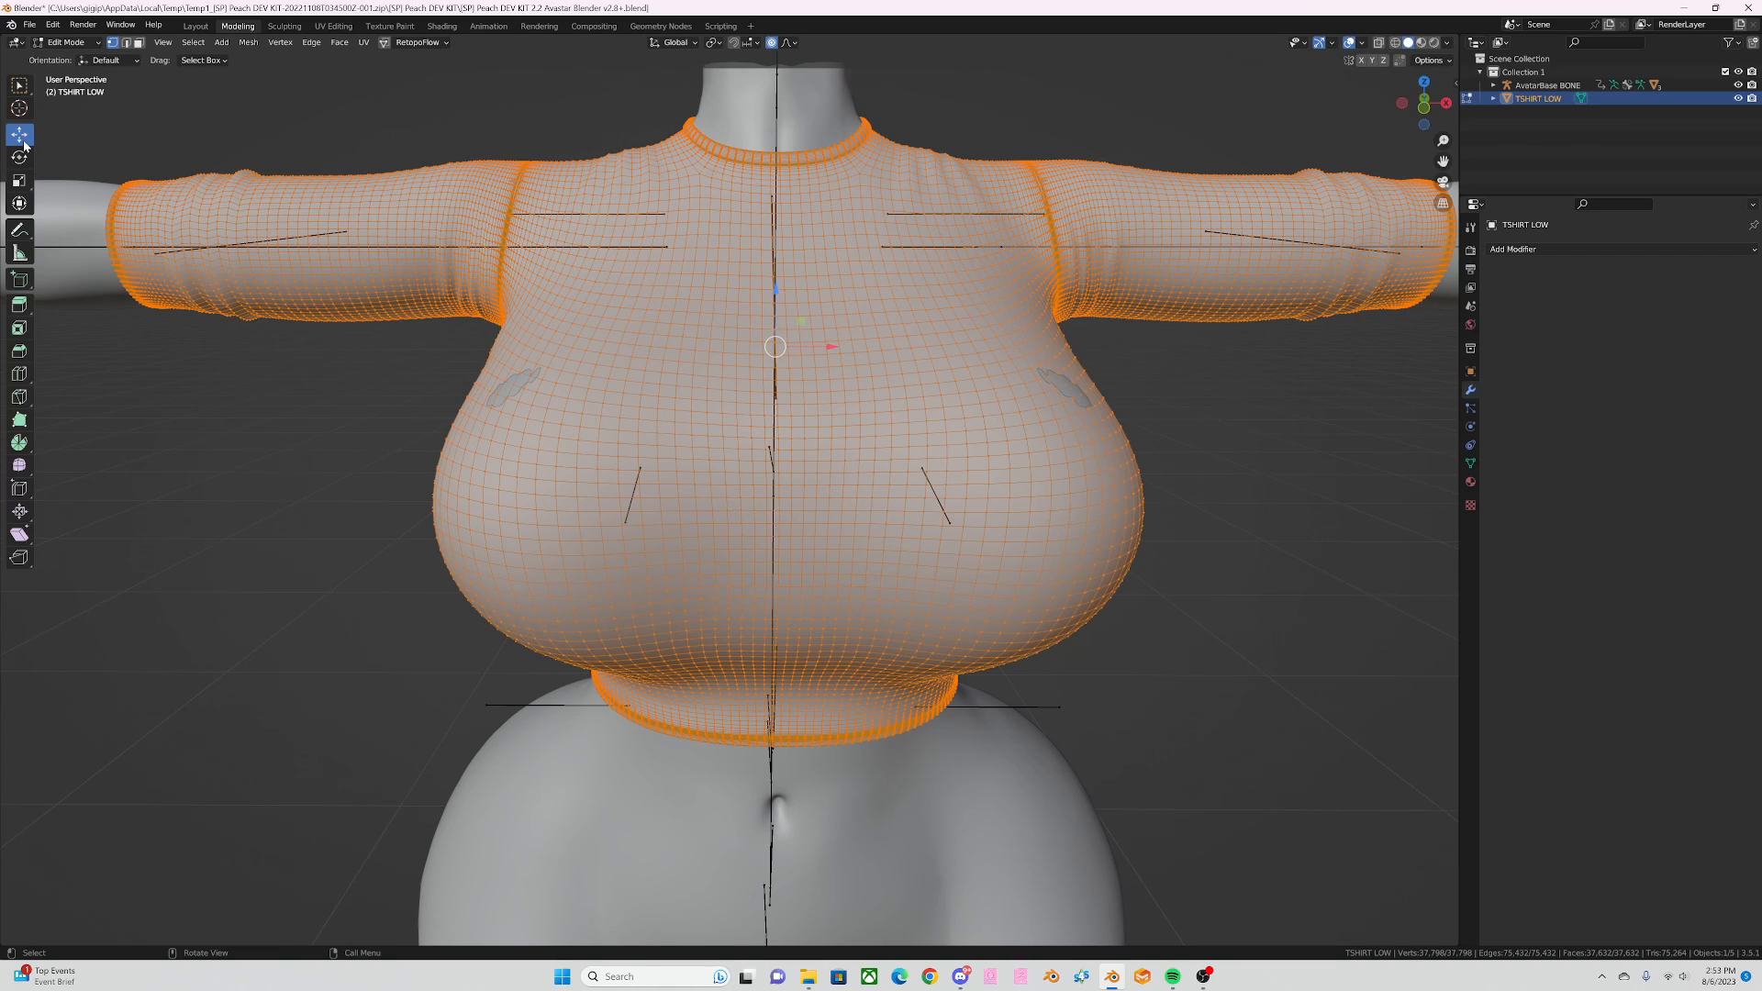
{"action": "left_click", "coordinate": [513, 385]}
{"action": "key", "text": "g"}
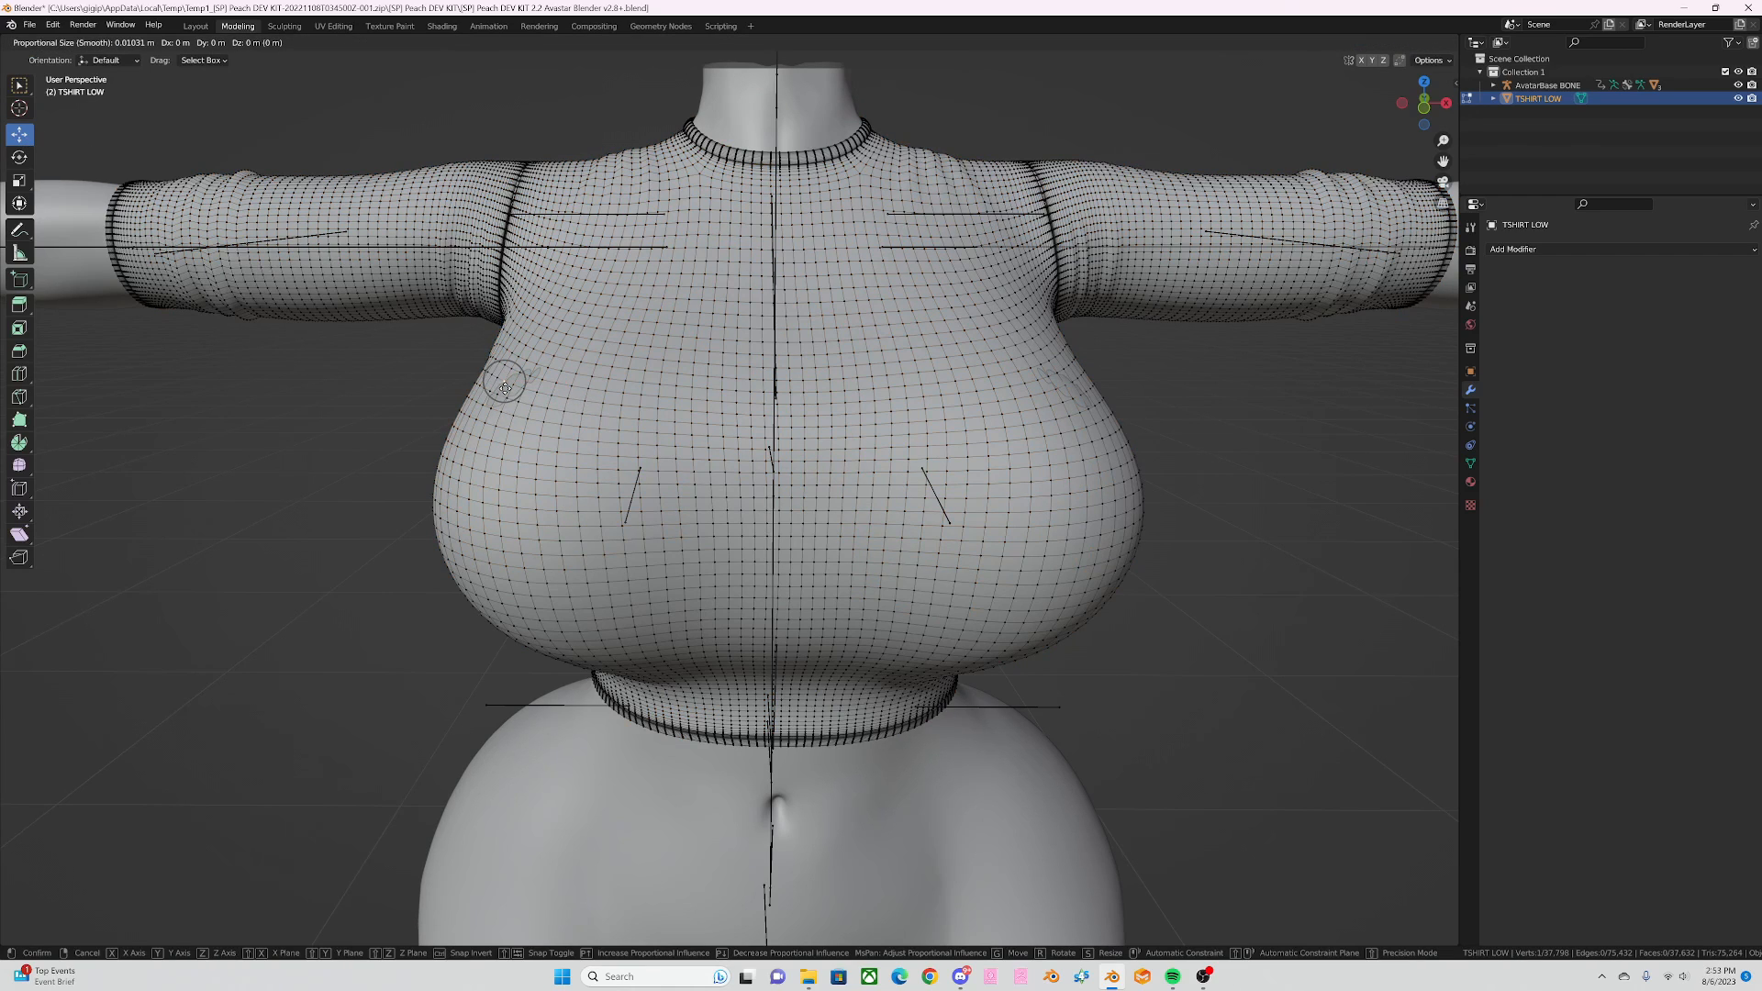
{"action": "scroll", "coordinate": [505, 389], "scroll_direction": "down", "scroll_amount": 20}
{"action": "scroll", "coordinate": [505, 388], "scroll_direction": "down", "scroll_amount": 4}
{"action": "left_click", "coordinate": [505, 386]}
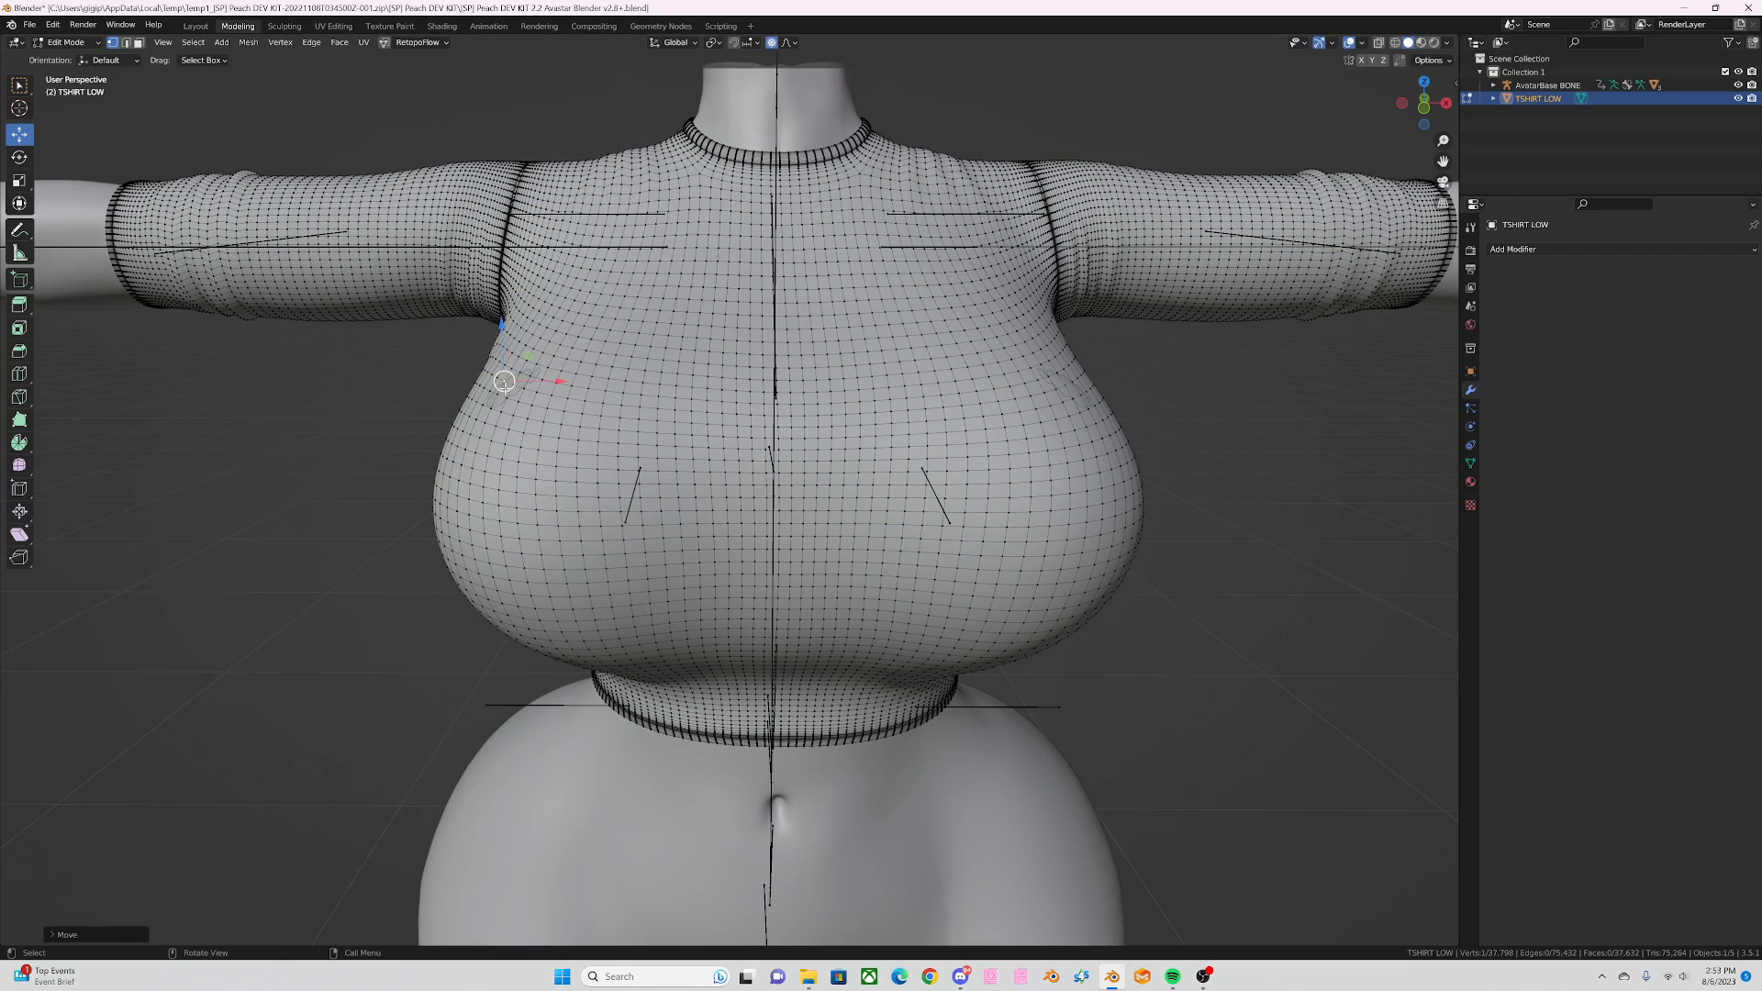
{"action": "key", "text": "g"}
{"action": "scroll", "coordinate": [505, 388], "scroll_direction": "up", "scroll_amount": 3}
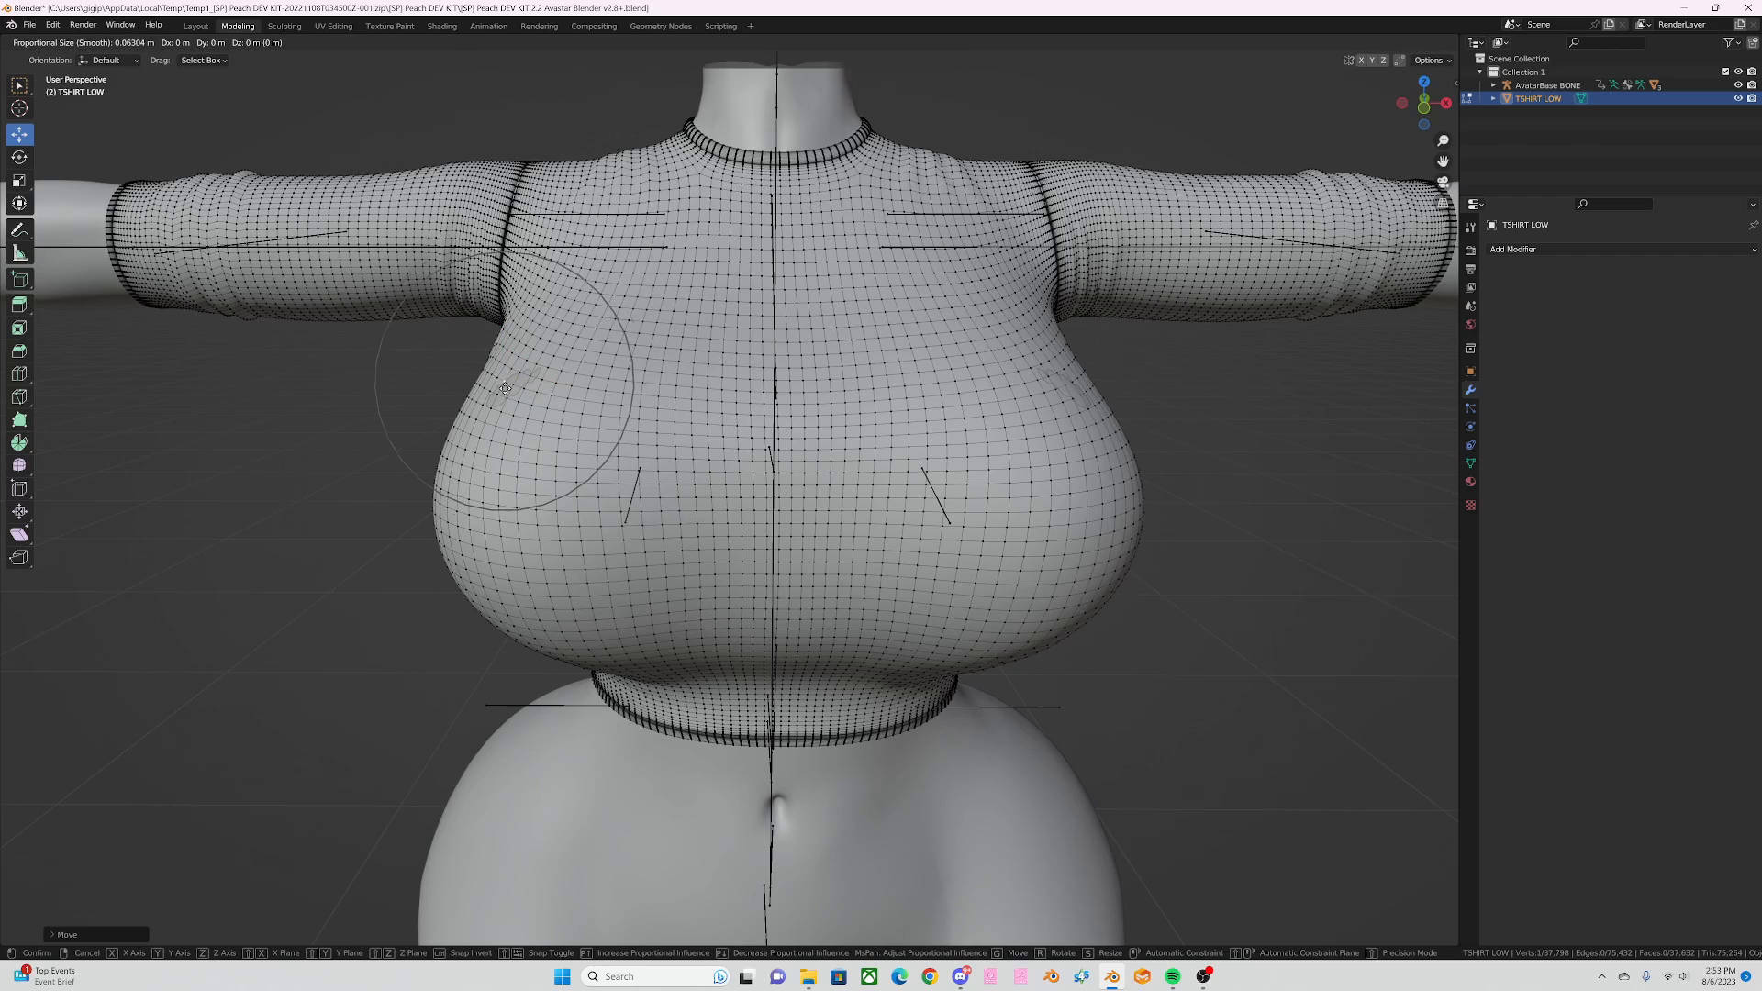
{"action": "scroll", "coordinate": [505, 389], "scroll_direction": "down", "scroll_amount": 4}
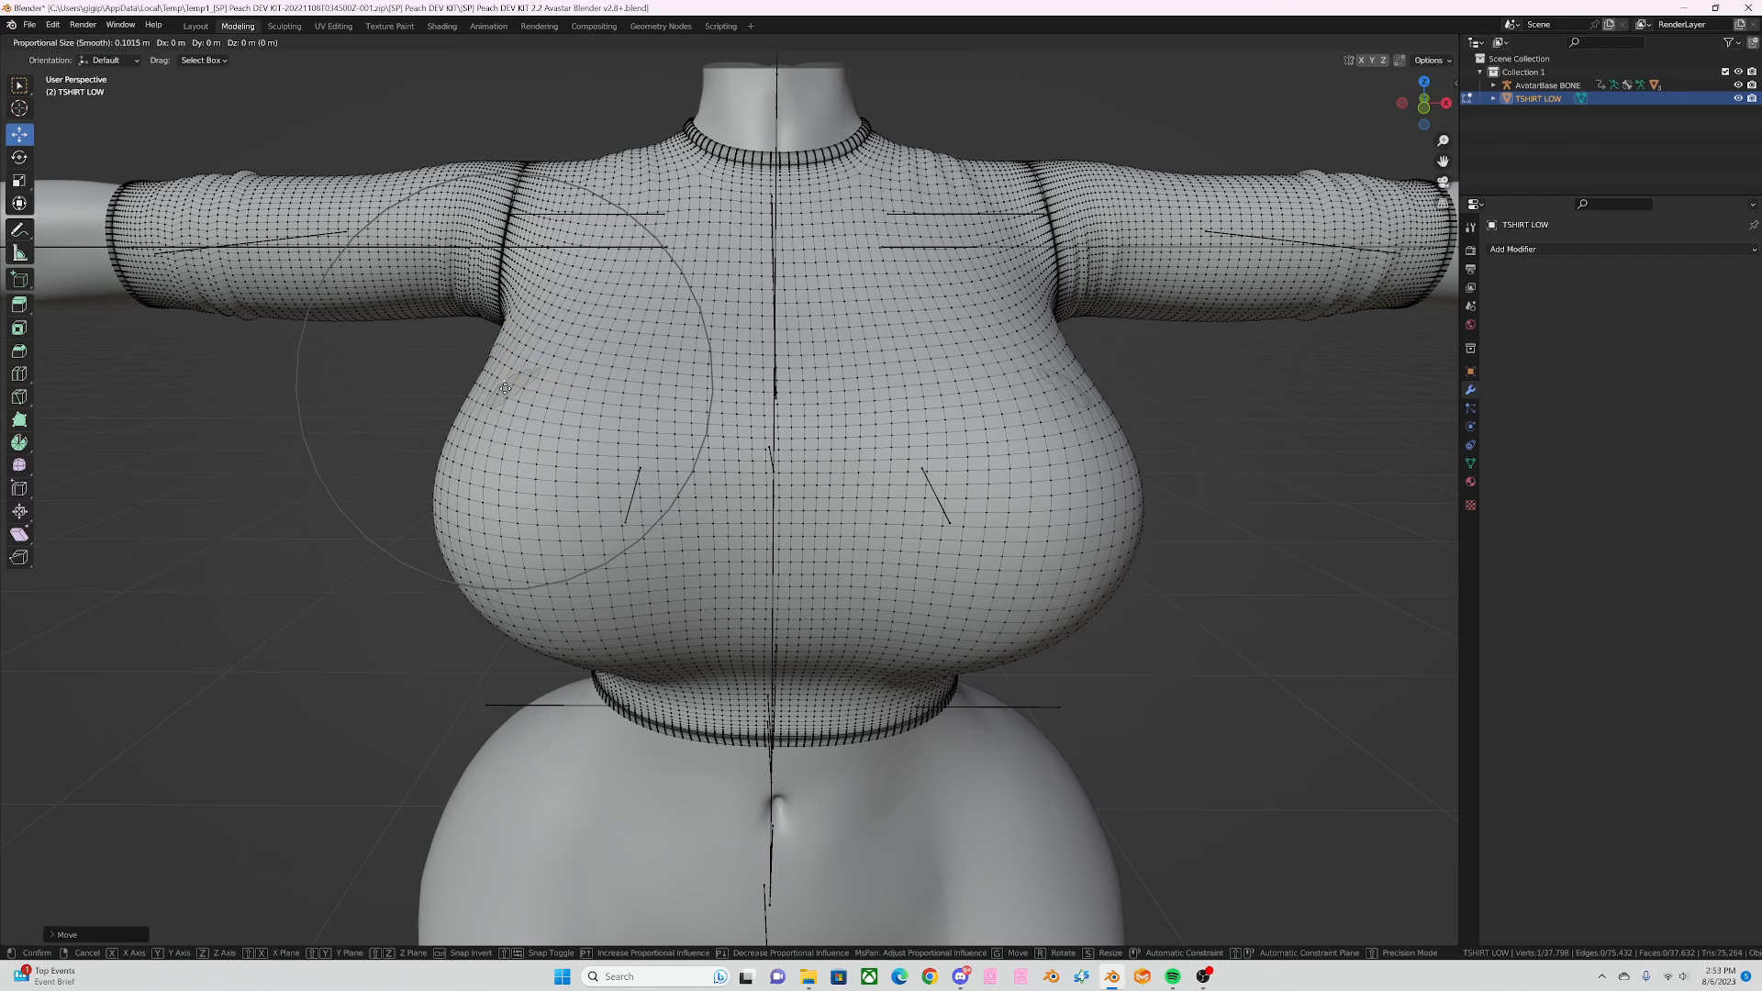
{"action": "scroll", "coordinate": [505, 388], "scroll_direction": "down", "scroll_amount": 3}
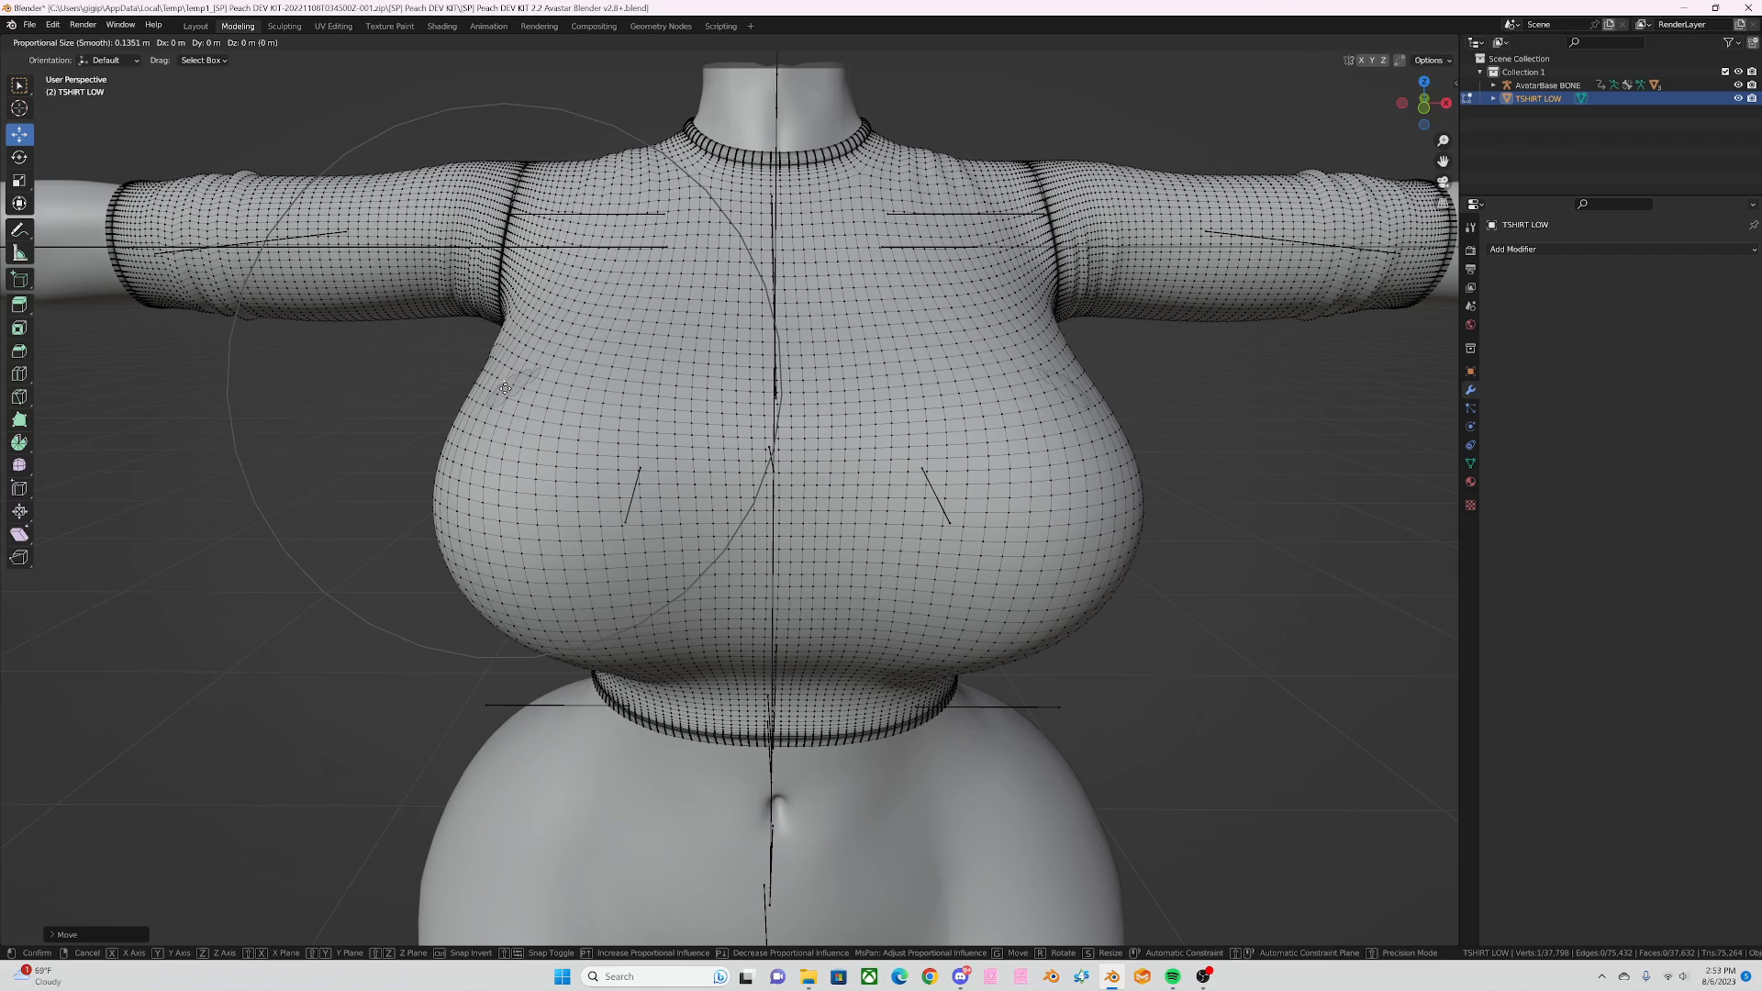
{"action": "left_click", "coordinate": [505, 388]}
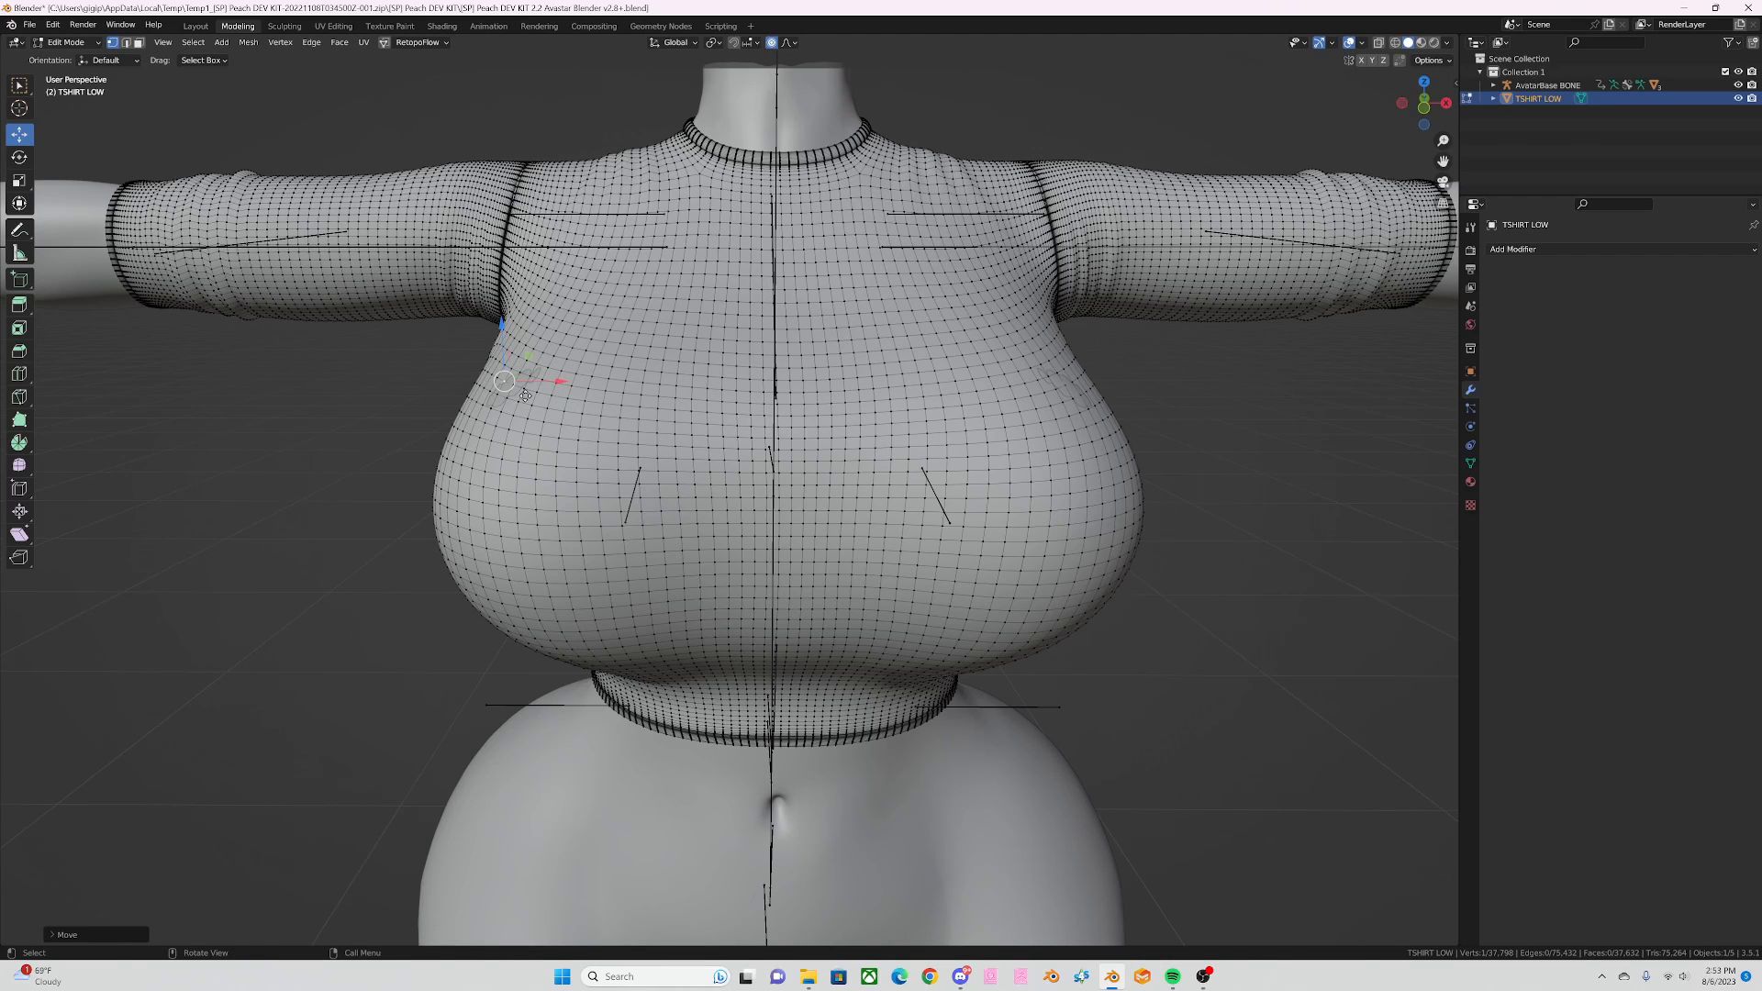
Step: Adjust the shirt at the side of the bust with proportional moves so it covers the body
{"action": "key", "text": "g"}
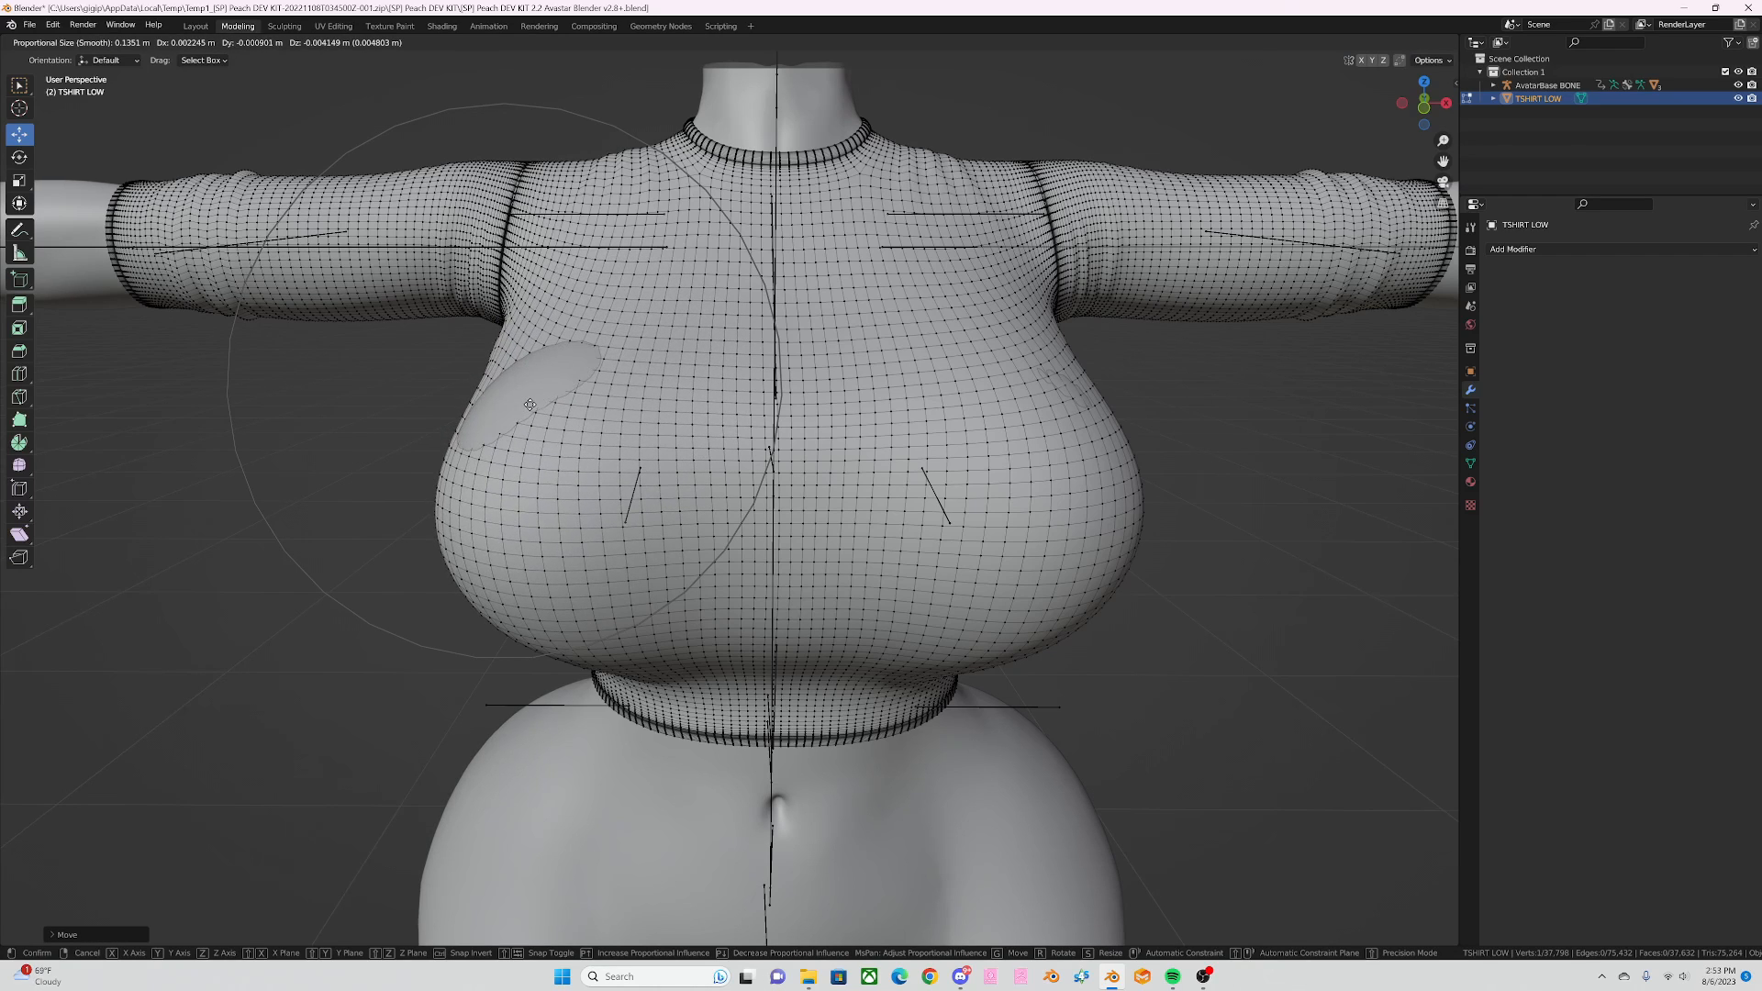
{"action": "left_click", "coordinate": [528, 387]}
{"action": "middle_click_drag", "start_coordinate": [574, 394], "coordinate": [625, 535]}
{"action": "left_click_drag", "start_coordinate": [627, 481], "coordinate": [658, 491]}
{"action": "middle_click_drag", "start_coordinate": [658, 491], "coordinate": [791, 494]}
Step: Raise one vertex on the shirt's upper chest and one just below the bust slightly along Z
{"action": "left_click", "coordinate": [677, 317]}
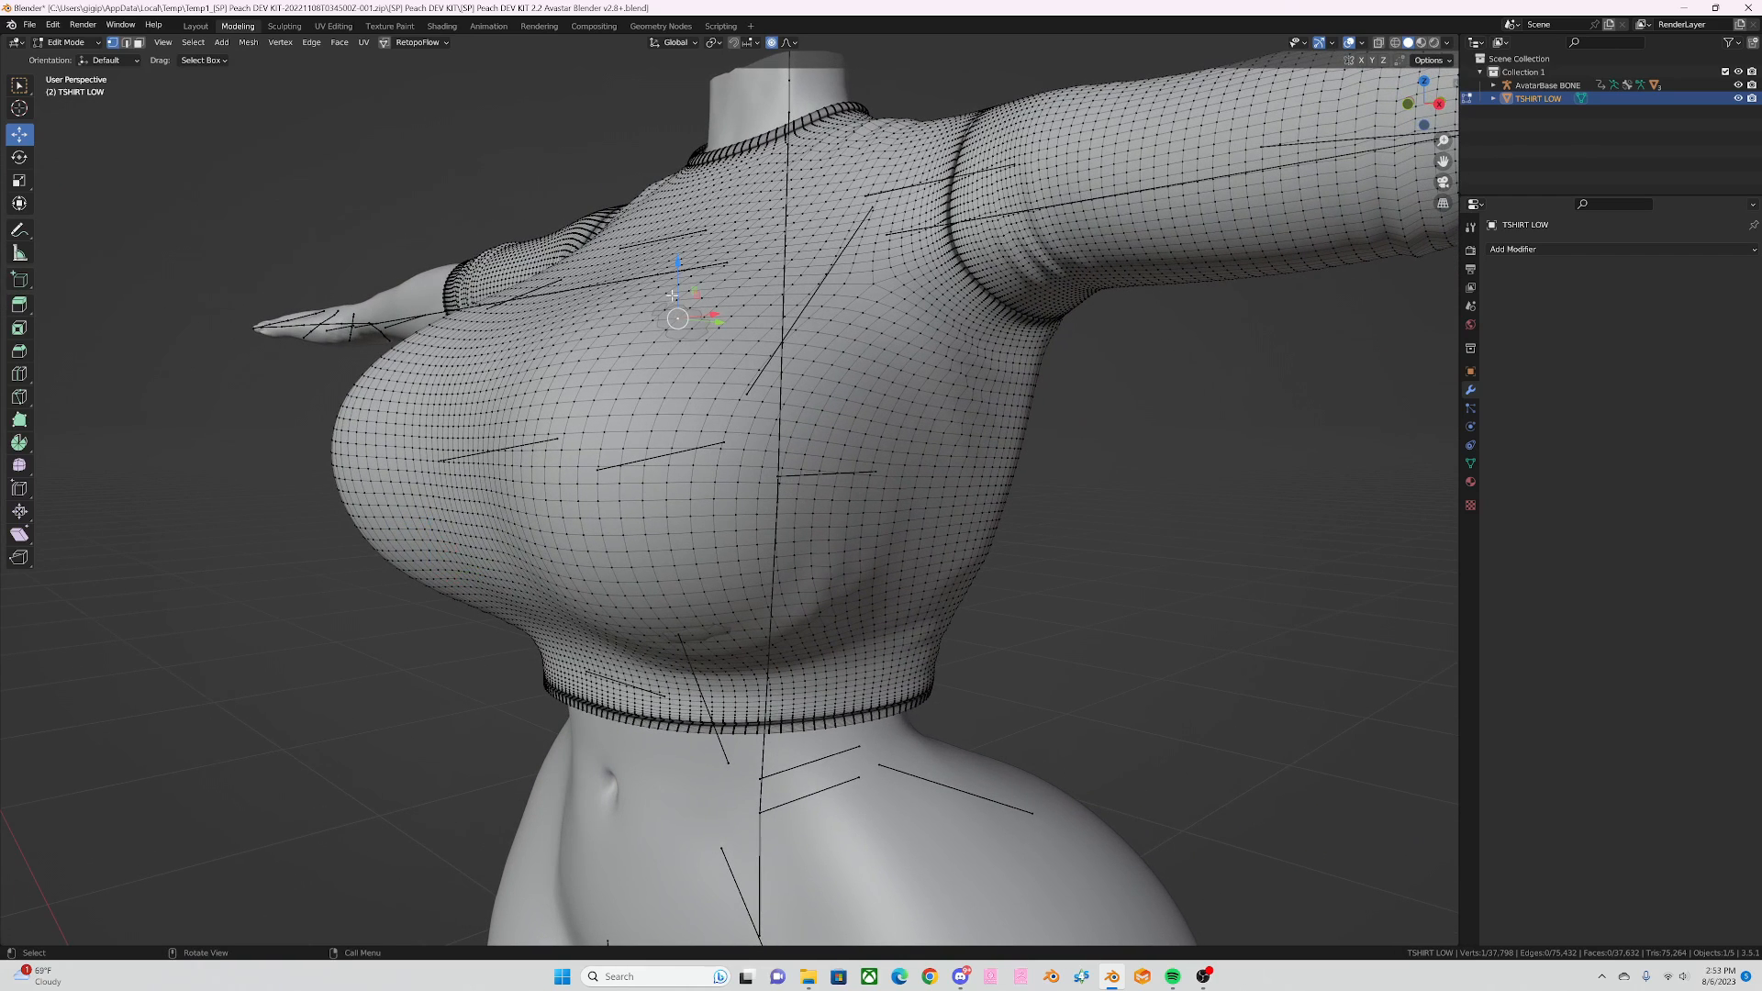
{"action": "left_click_drag", "start_coordinate": [672, 274], "coordinate": [672, 269]}
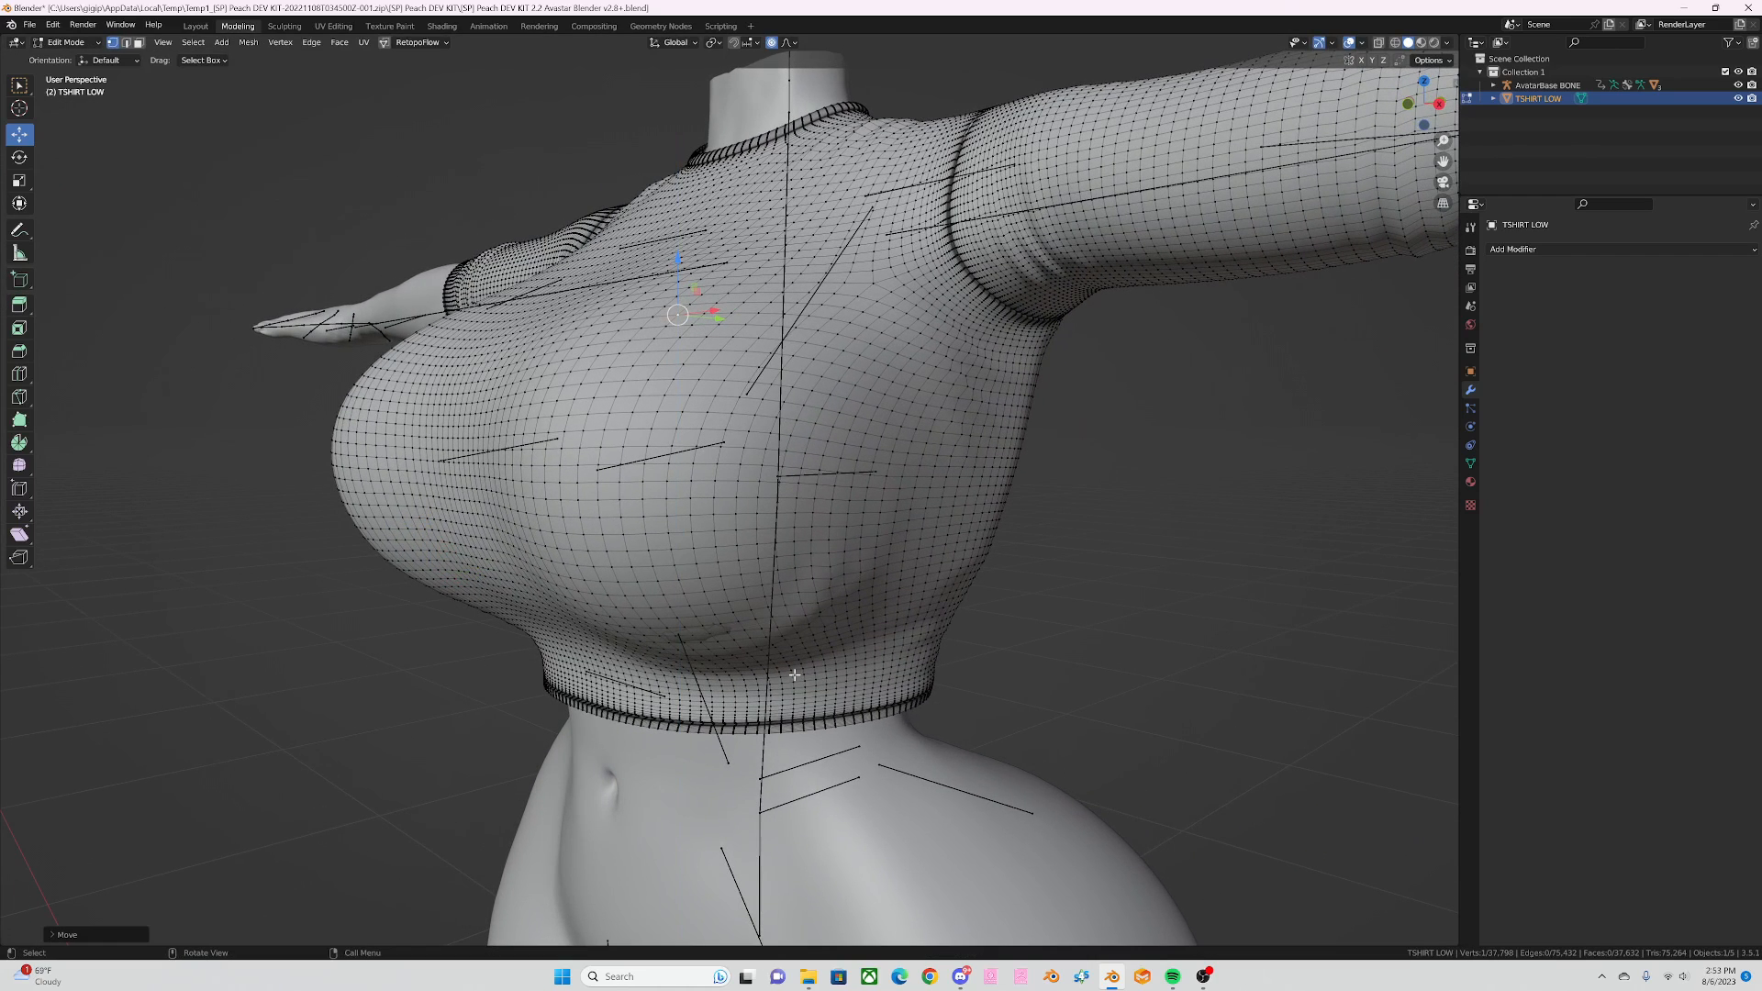
{"action": "left_click", "coordinate": [704, 631]}
{"action": "left_click_drag", "start_coordinate": [696, 584], "coordinate": [696, 580]}
Step: Move a vertex near the avatar's left front armpit to refine the shirt's fit there
{"action": "middle_click_drag", "start_coordinate": [697, 580], "coordinate": [807, 532]}
{"action": "scroll", "coordinate": [774, 546], "scroll_direction": "up", "scroll_amount": 5}
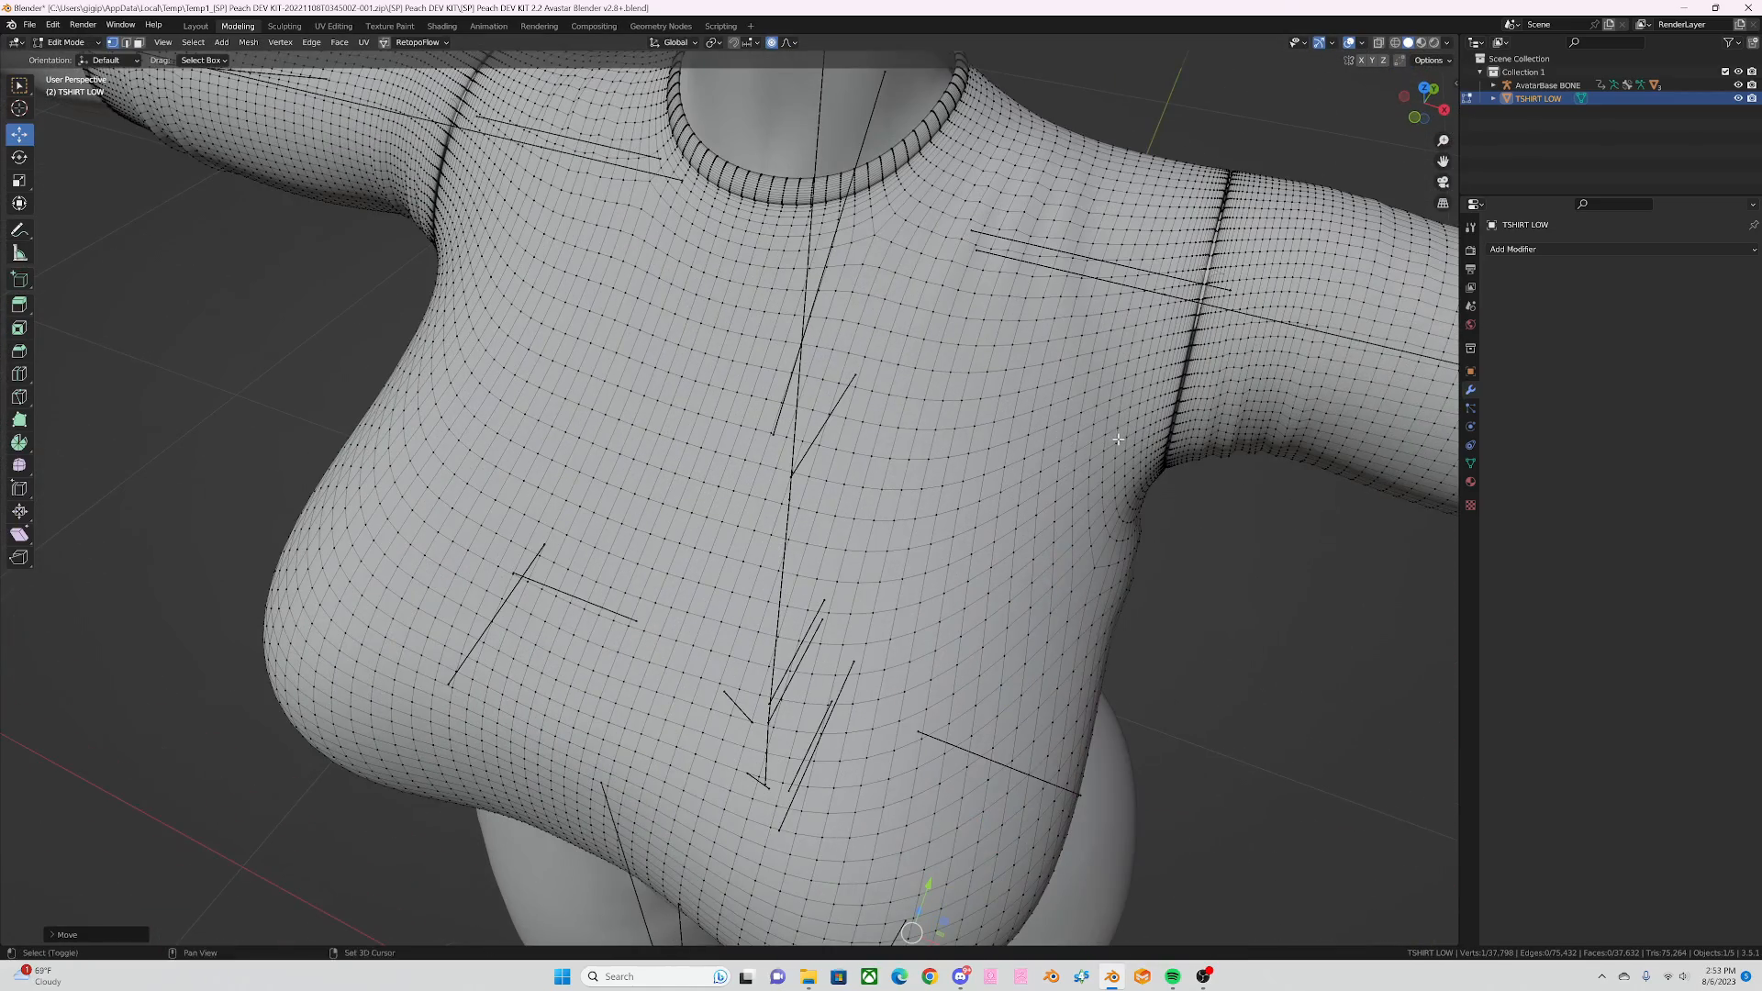
{"action": "middle_click_drag", "start_coordinate": [1055, 441], "coordinate": [863, 532]}
{"action": "scroll", "coordinate": [857, 536], "scroll_direction": "up", "scroll_amount": 3}
{"action": "left_click", "coordinate": [860, 358]}
{"action": "middle_click_drag", "start_coordinate": [861, 357], "coordinate": [713, 336]}
{"action": "left_click_drag", "start_coordinate": [712, 334], "coordinate": [738, 321]}
{"action": "scroll", "coordinate": [738, 321], "scroll_direction": "down", "scroll_amount": 3}
Step: Adjust vertices on the back of the shirt along the avatar's right sleeve seam and near the armpit
{"action": "middle_click_drag", "start_coordinate": [737, 323], "coordinate": [971, 485]}
{"action": "right_click", "coordinate": [1000, 411], "text": "shift"}
{"action": "left_click_drag", "start_coordinate": [979, 434], "coordinate": [974, 442]}
{"action": "right_click", "coordinate": [969, 584], "text": "shift"}
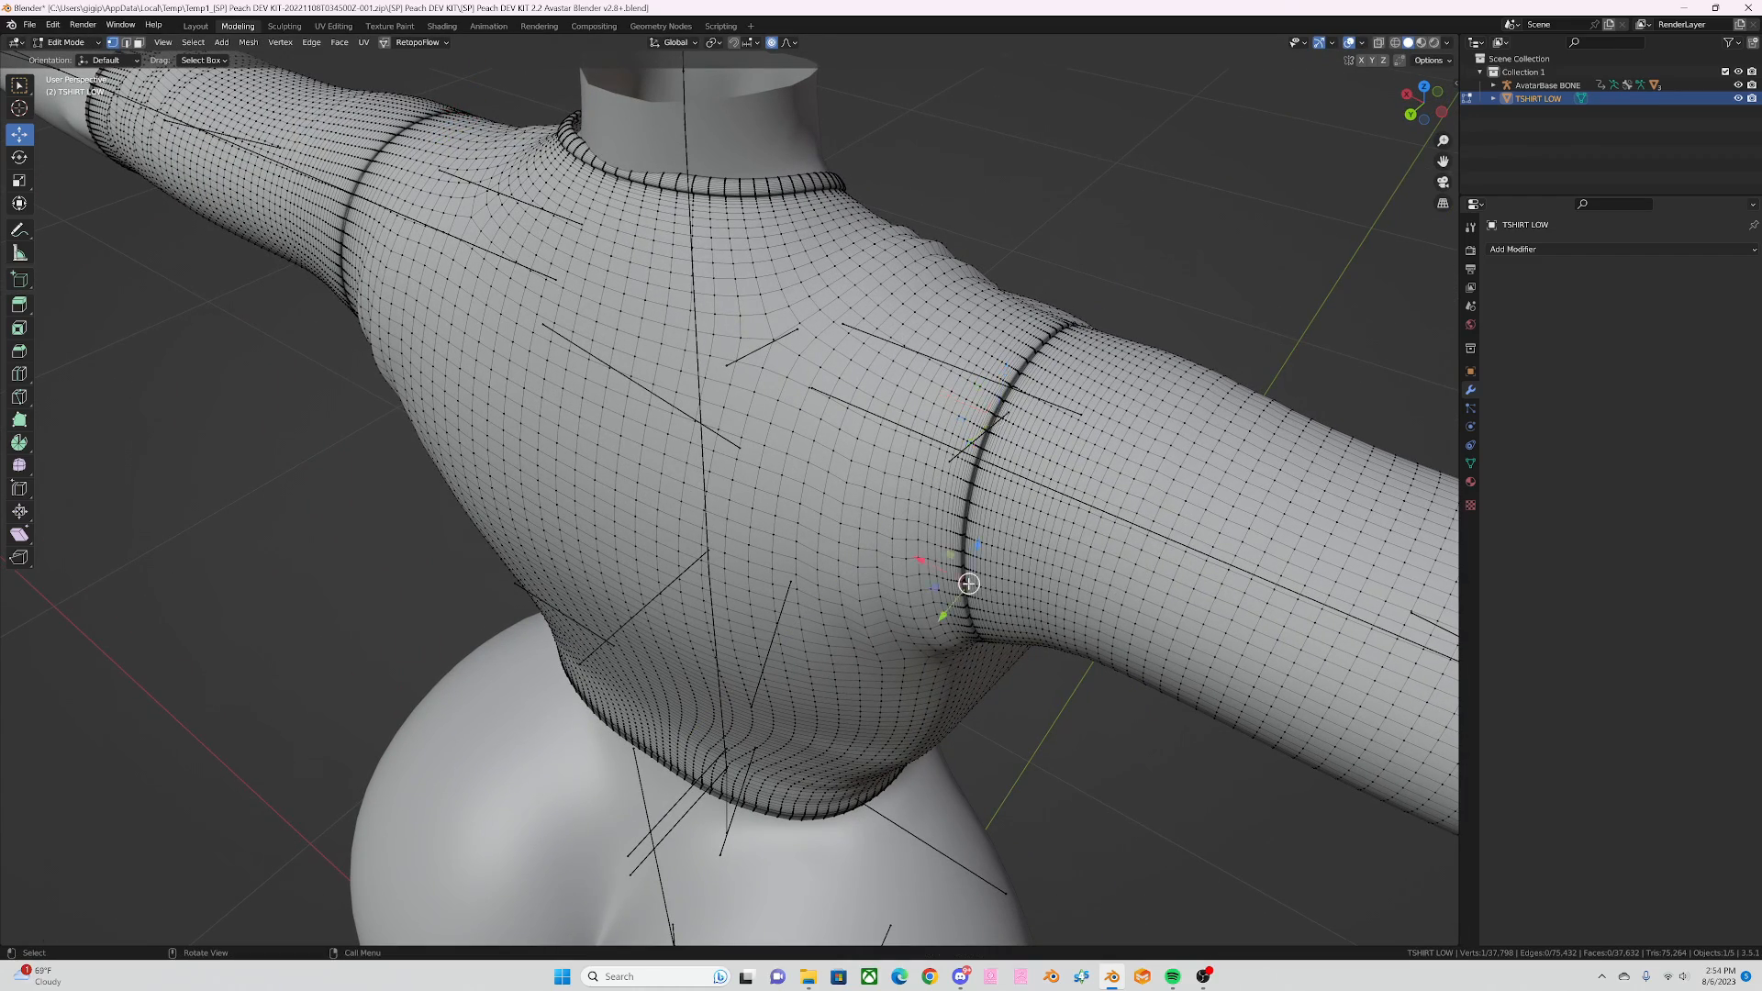
{"action": "left_click_drag", "start_coordinate": [954, 601], "coordinate": [949, 612]}
Step: Nudge a vertex on the front of the avatar's right shoulder seam
{"action": "middle_click_drag", "start_coordinate": [950, 612], "coordinate": [796, 564]}
{"action": "left_click", "coordinate": [413, 355]}
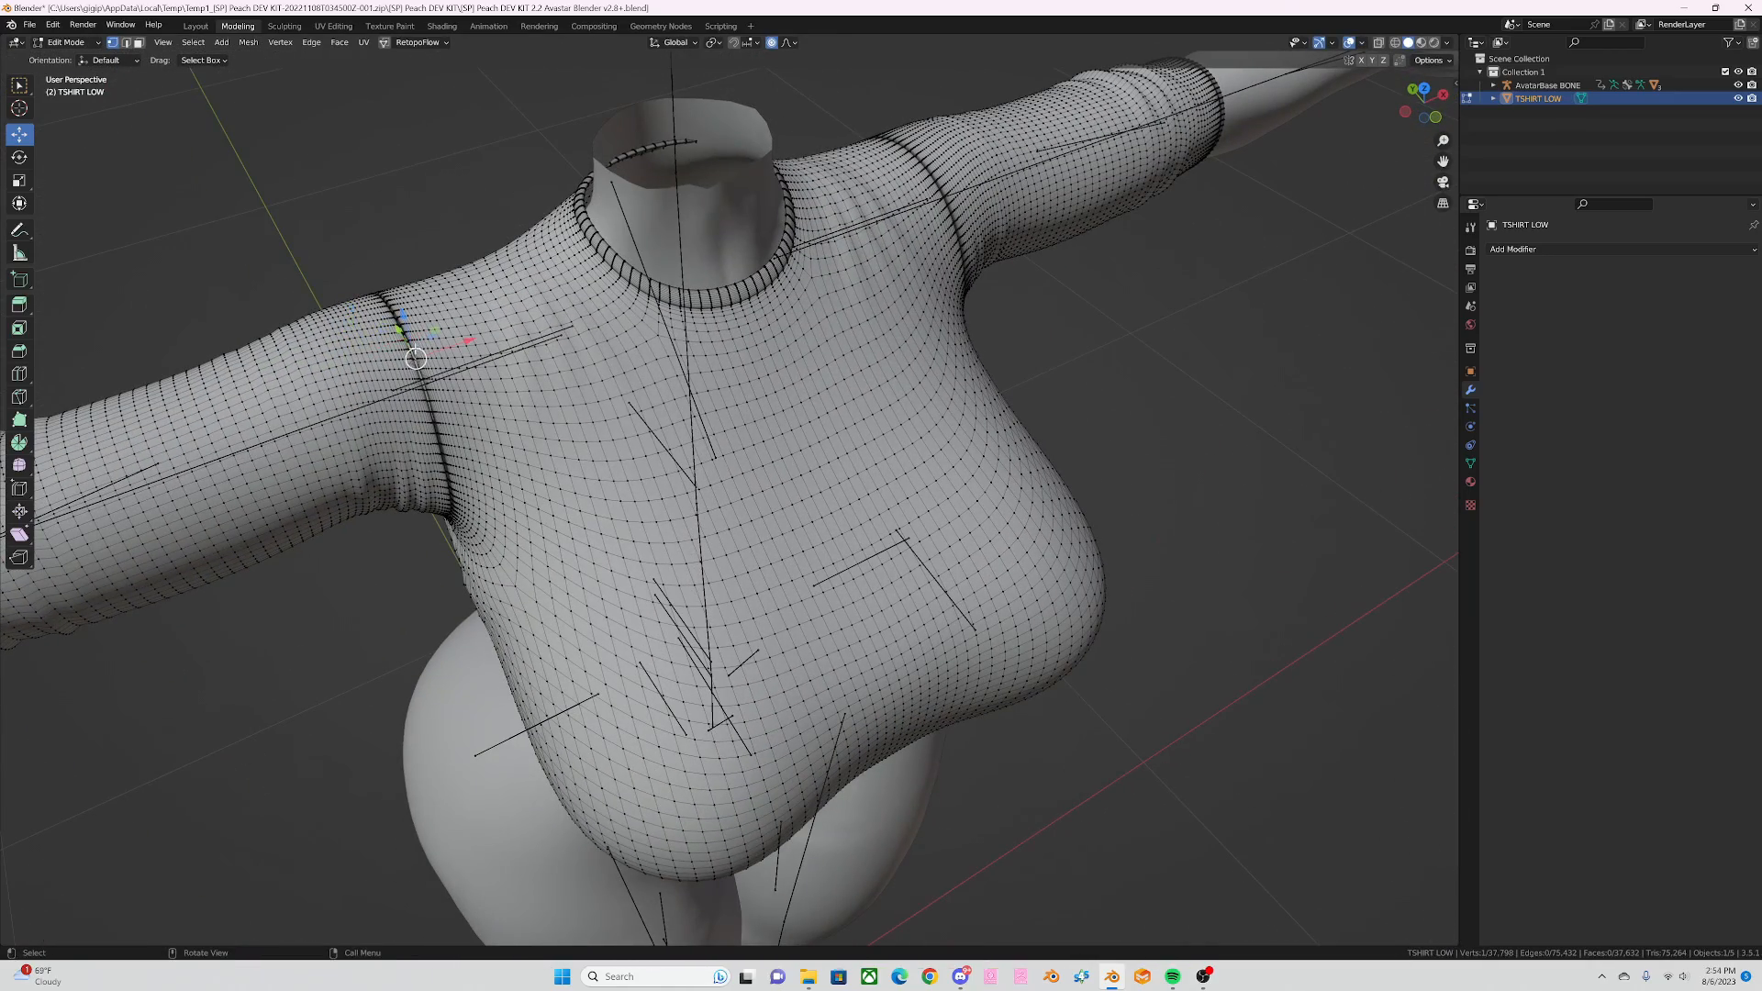
{"action": "left_click_drag", "start_coordinate": [398, 318], "coordinate": [404, 329]}
Step: Pull two areas along the right side of the shirt's back inward toward the body
{"action": "middle_click_drag", "start_coordinate": [422, 357], "coordinate": [992, 575]}
{"action": "left_click", "coordinate": [932, 561]}
{"action": "left_click_drag", "start_coordinate": [932, 560], "coordinate": [920, 557]}
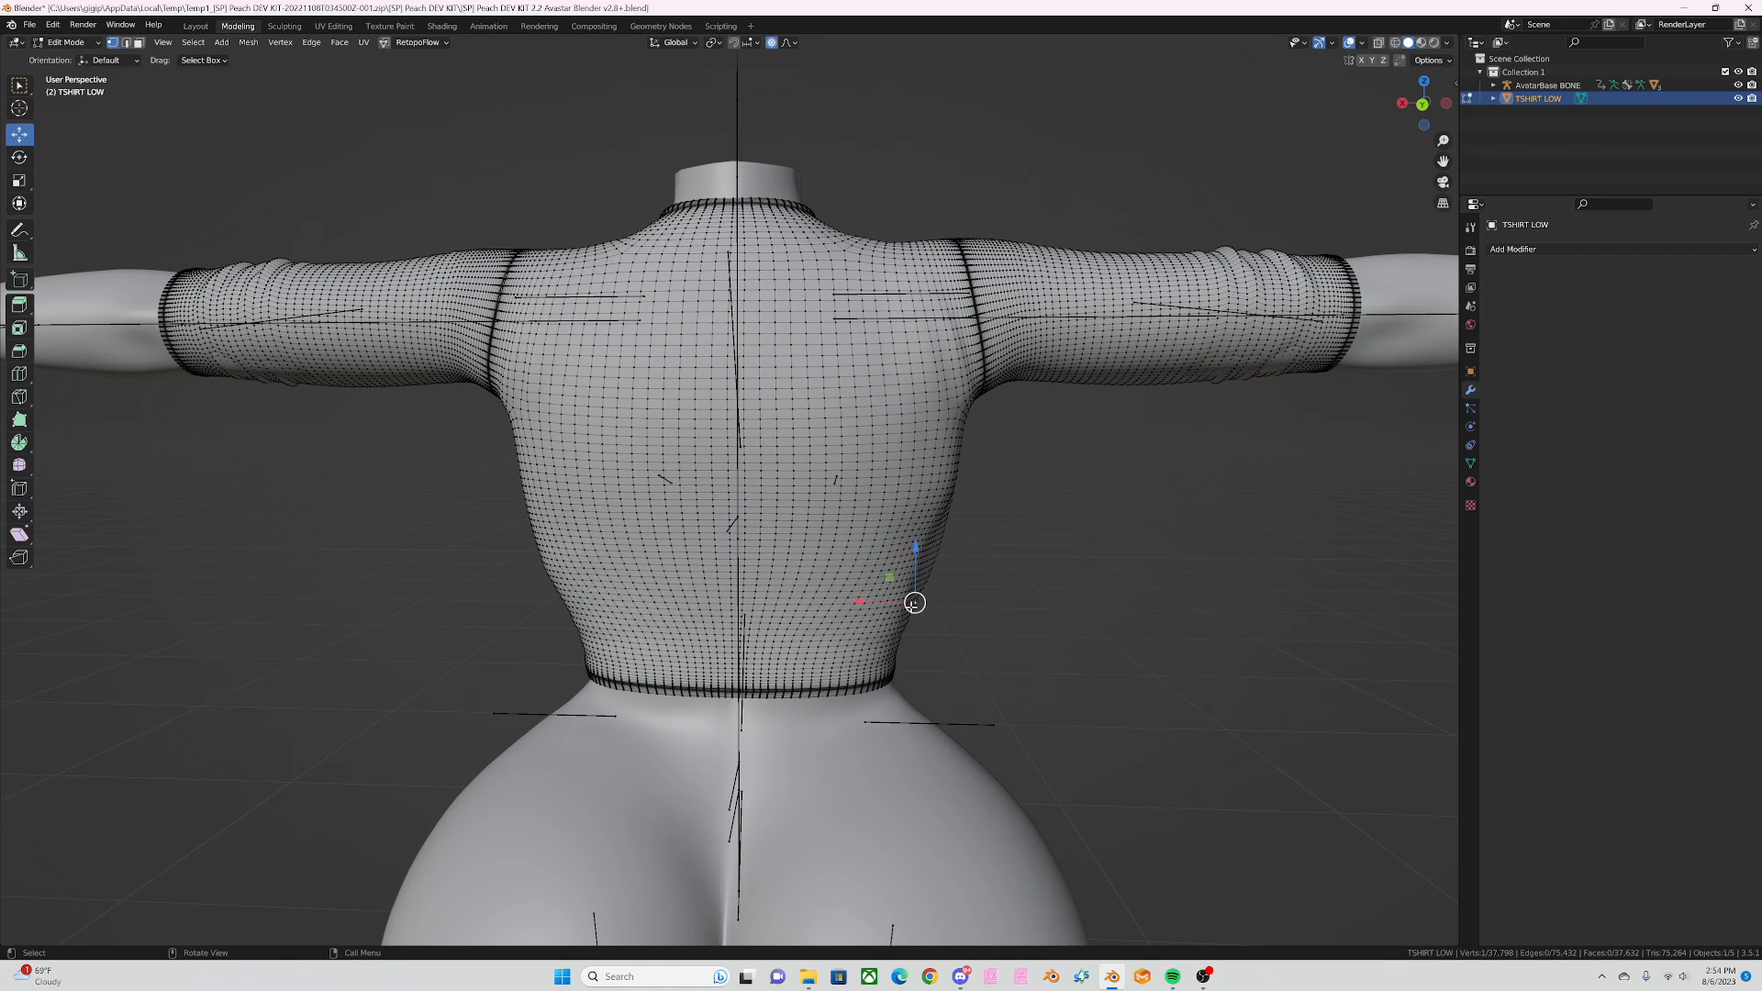
{"action": "left_click", "coordinate": [954, 483]}
{"action": "left_click_drag", "start_coordinate": [955, 483], "coordinate": [934, 473]}
Step: Shift vertices on the shirt's right side below the armpit with proportional moves to follow the torso
{"action": "middle_click_drag", "start_coordinate": [928, 465], "coordinate": [596, 550]}
{"action": "left_click", "coordinate": [598, 552]}
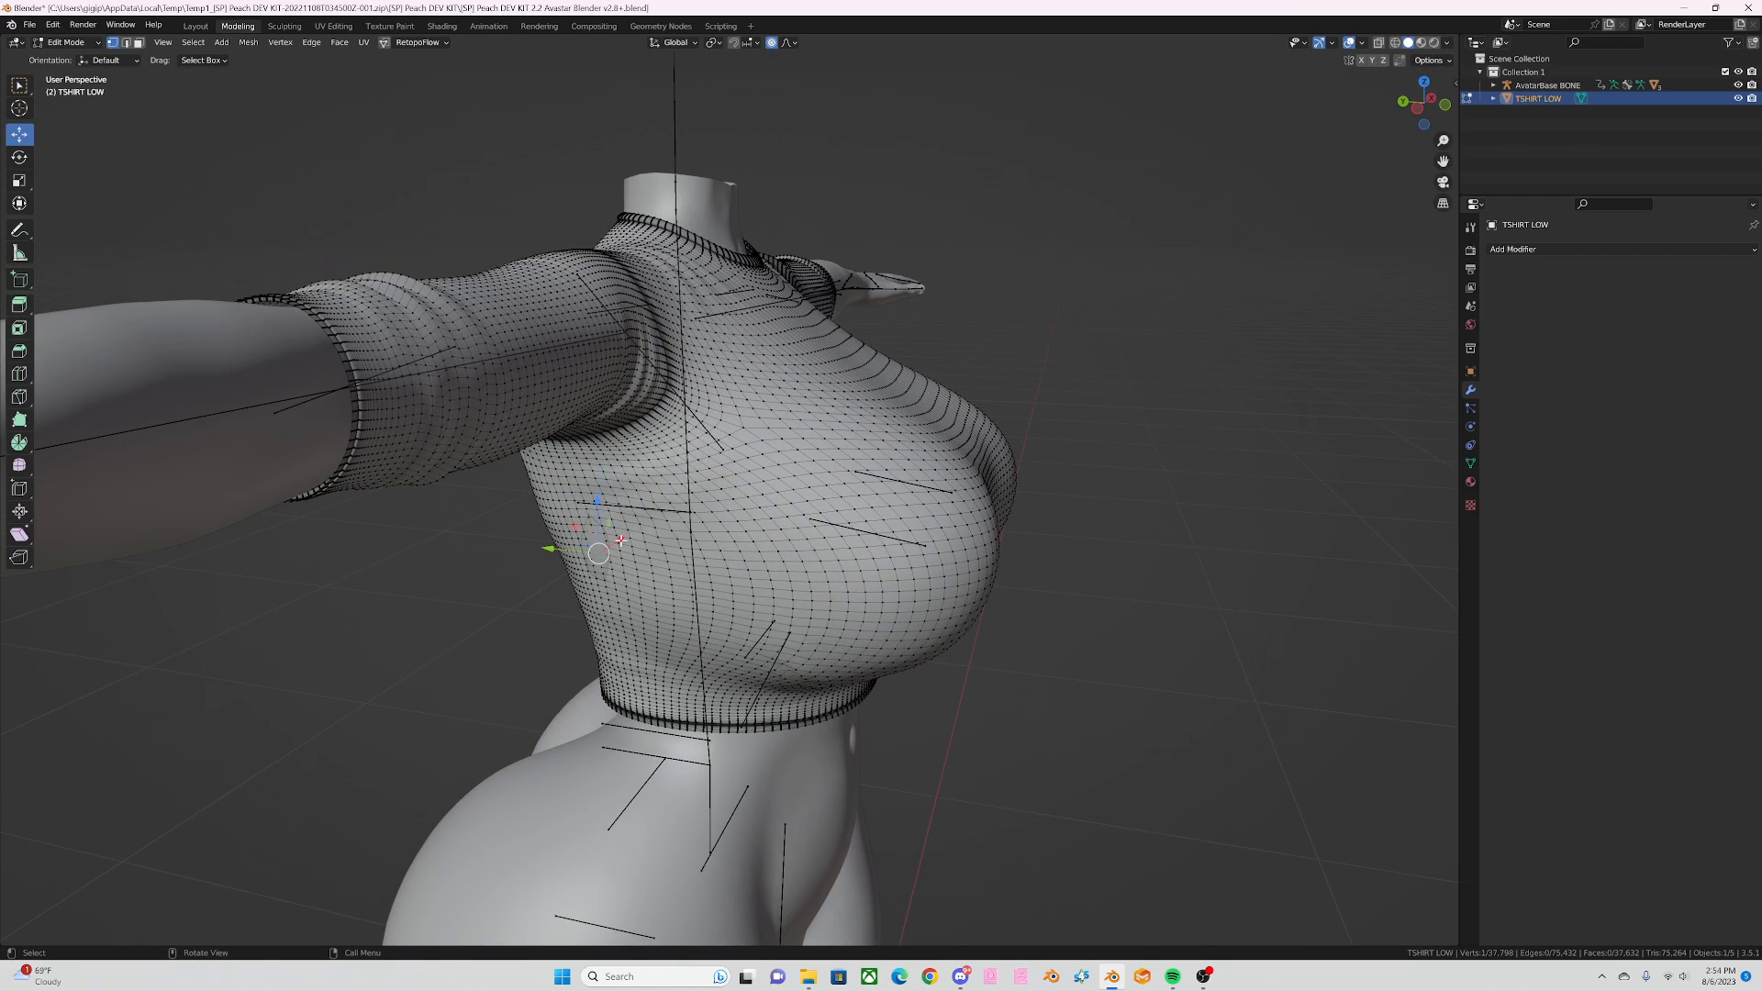
{"action": "left_click", "coordinate": [532, 496]}
{"action": "left_click_drag", "start_coordinate": [558, 491], "coordinate": [568, 483]}
{"action": "left_click", "coordinate": [596, 531]}
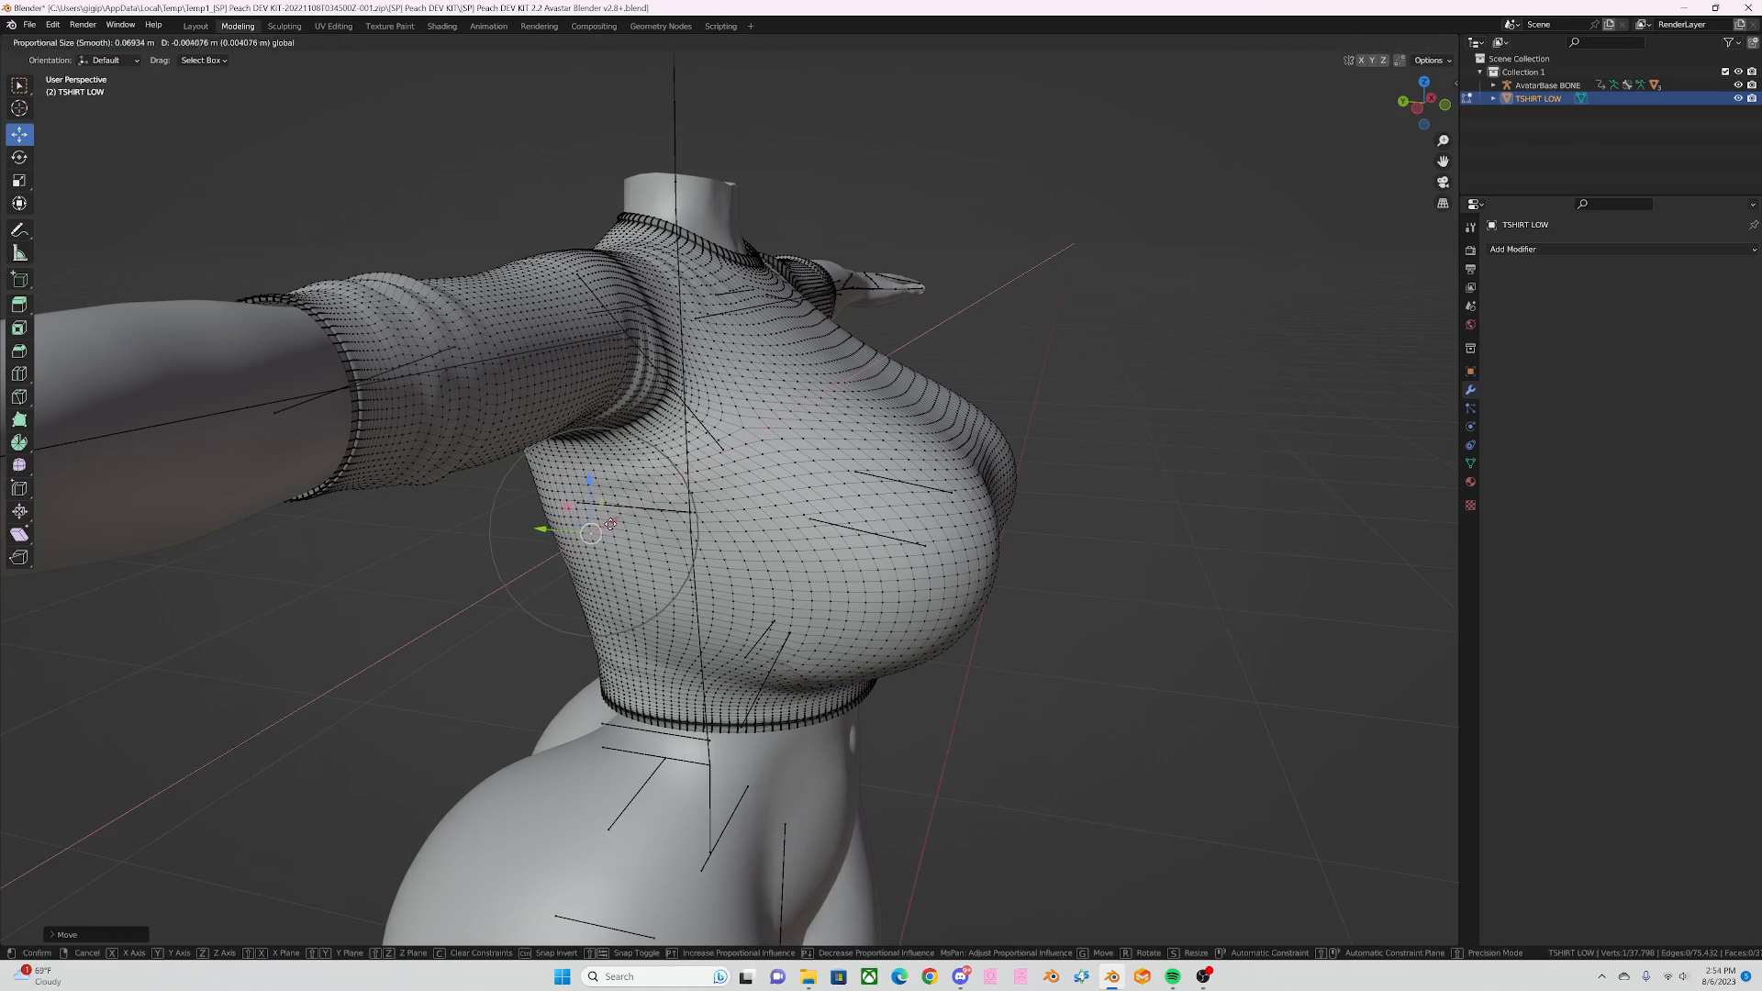
Step: Reposition vertices along the left side of the shirt's back with small proportional moves
{"action": "middle_click_drag", "start_coordinate": [587, 541], "coordinate": [763, 543]}
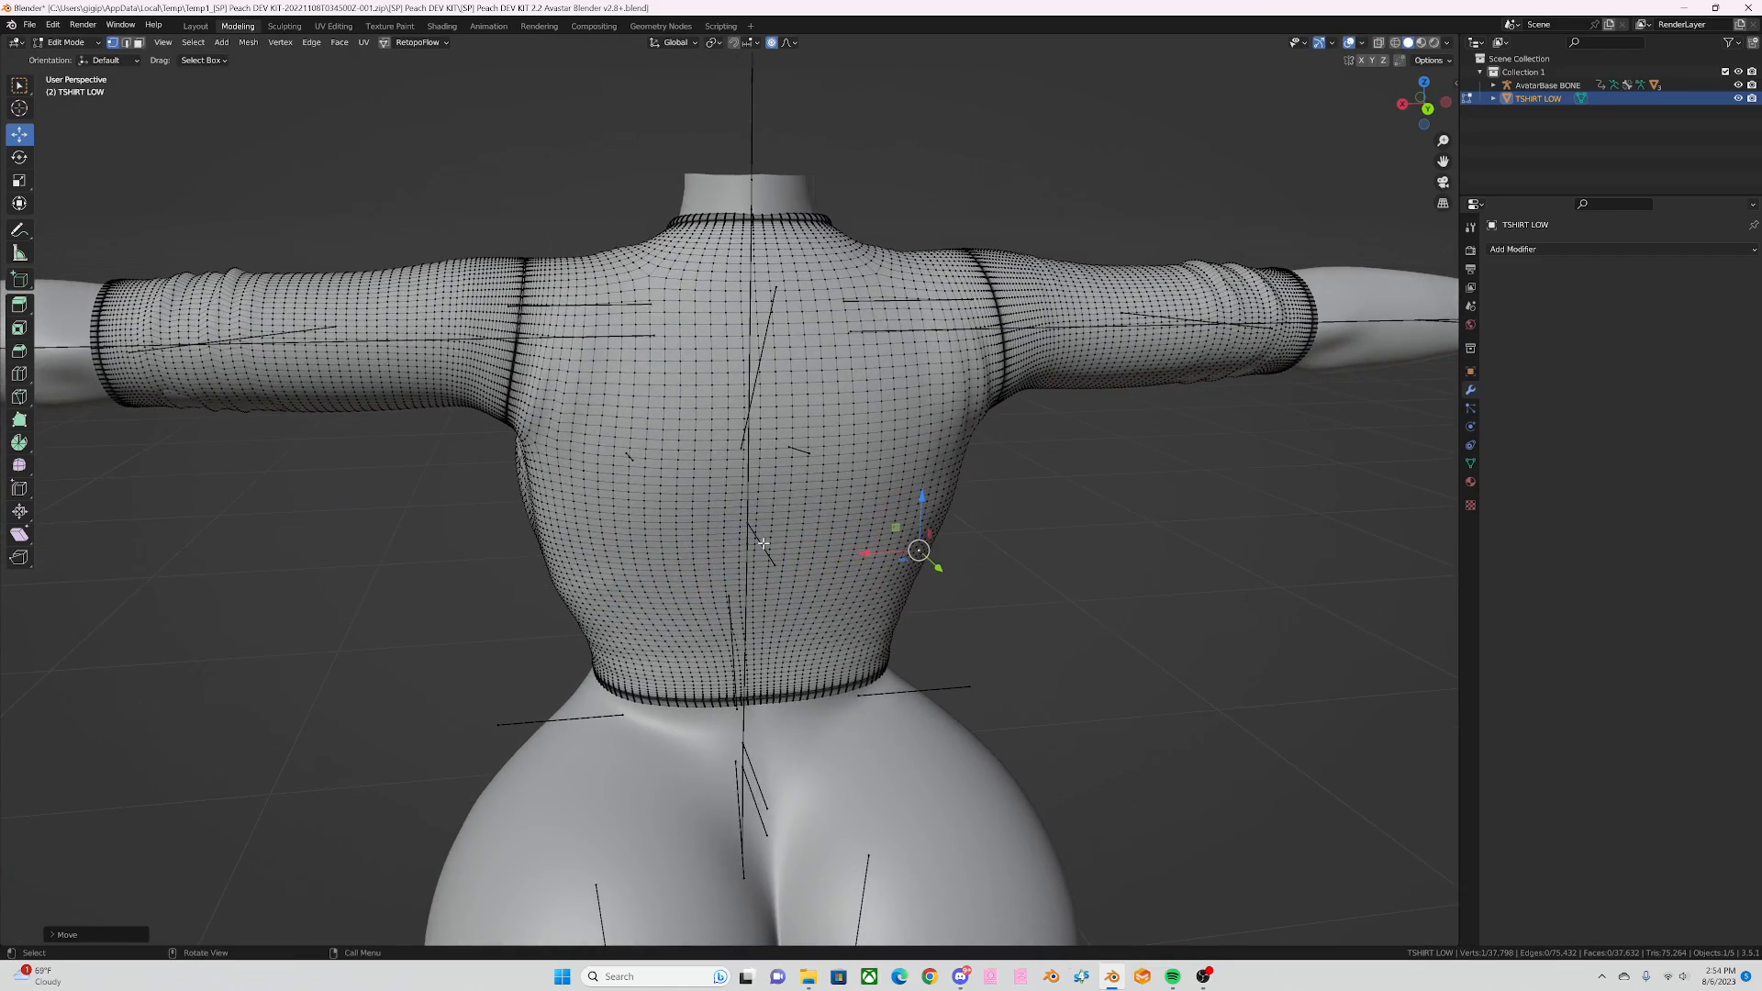
{"action": "left_click", "coordinate": [551, 569]}
{"action": "key", "text": "g"}
{"action": "left_click", "coordinate": [553, 569]}
{"action": "key", "text": "g"}
{"action": "left_click", "coordinate": [533, 560]}
Step: Refine the shirt's left flank below the armpit with small proportional moves
{"action": "middle_click_drag", "start_coordinate": [532, 560], "coordinate": [602, 558]}
{"action": "left_click", "coordinate": [653, 564]}
{"action": "key", "text": "g"}
{"action": "left_click", "coordinate": [655, 566]}
{"action": "key", "text": "g"}
{"action": "left_click", "coordinate": [594, 556]}
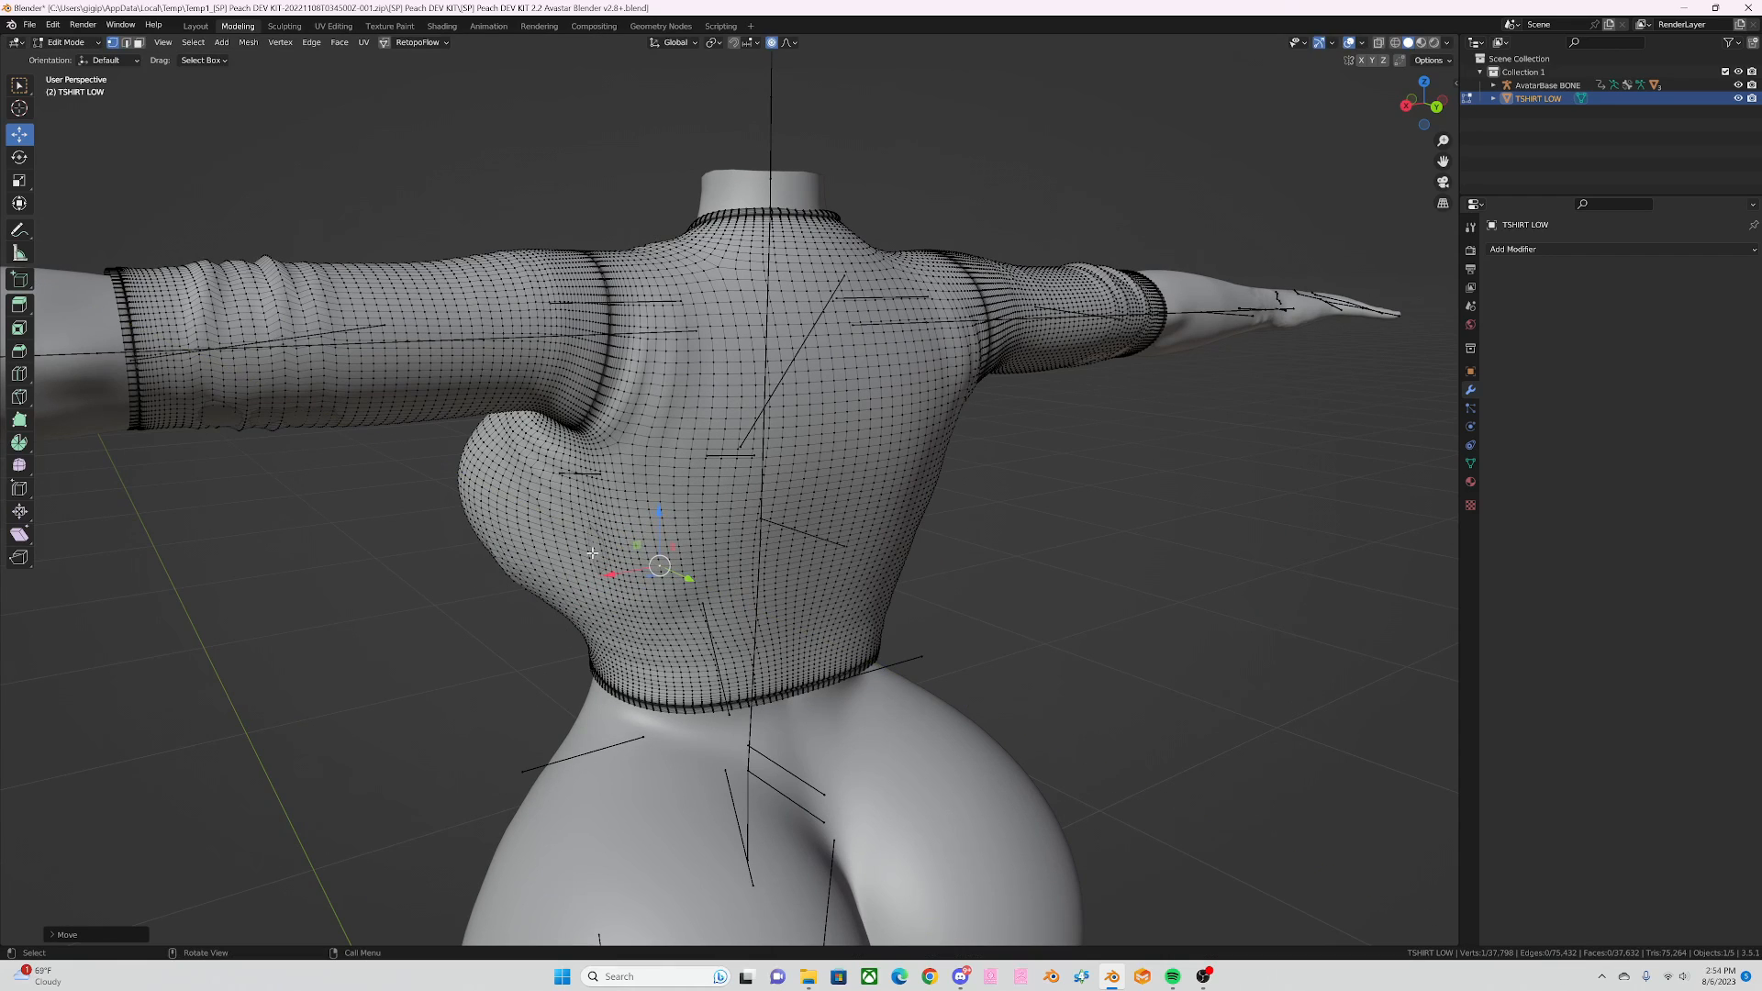
Step: From the front view, nudge the hem's corner vertex at the avatar's left waist with a 0.1351 m proportional size
{"action": "middle_click_drag", "start_coordinate": [574, 560], "coordinate": [754, 541]}
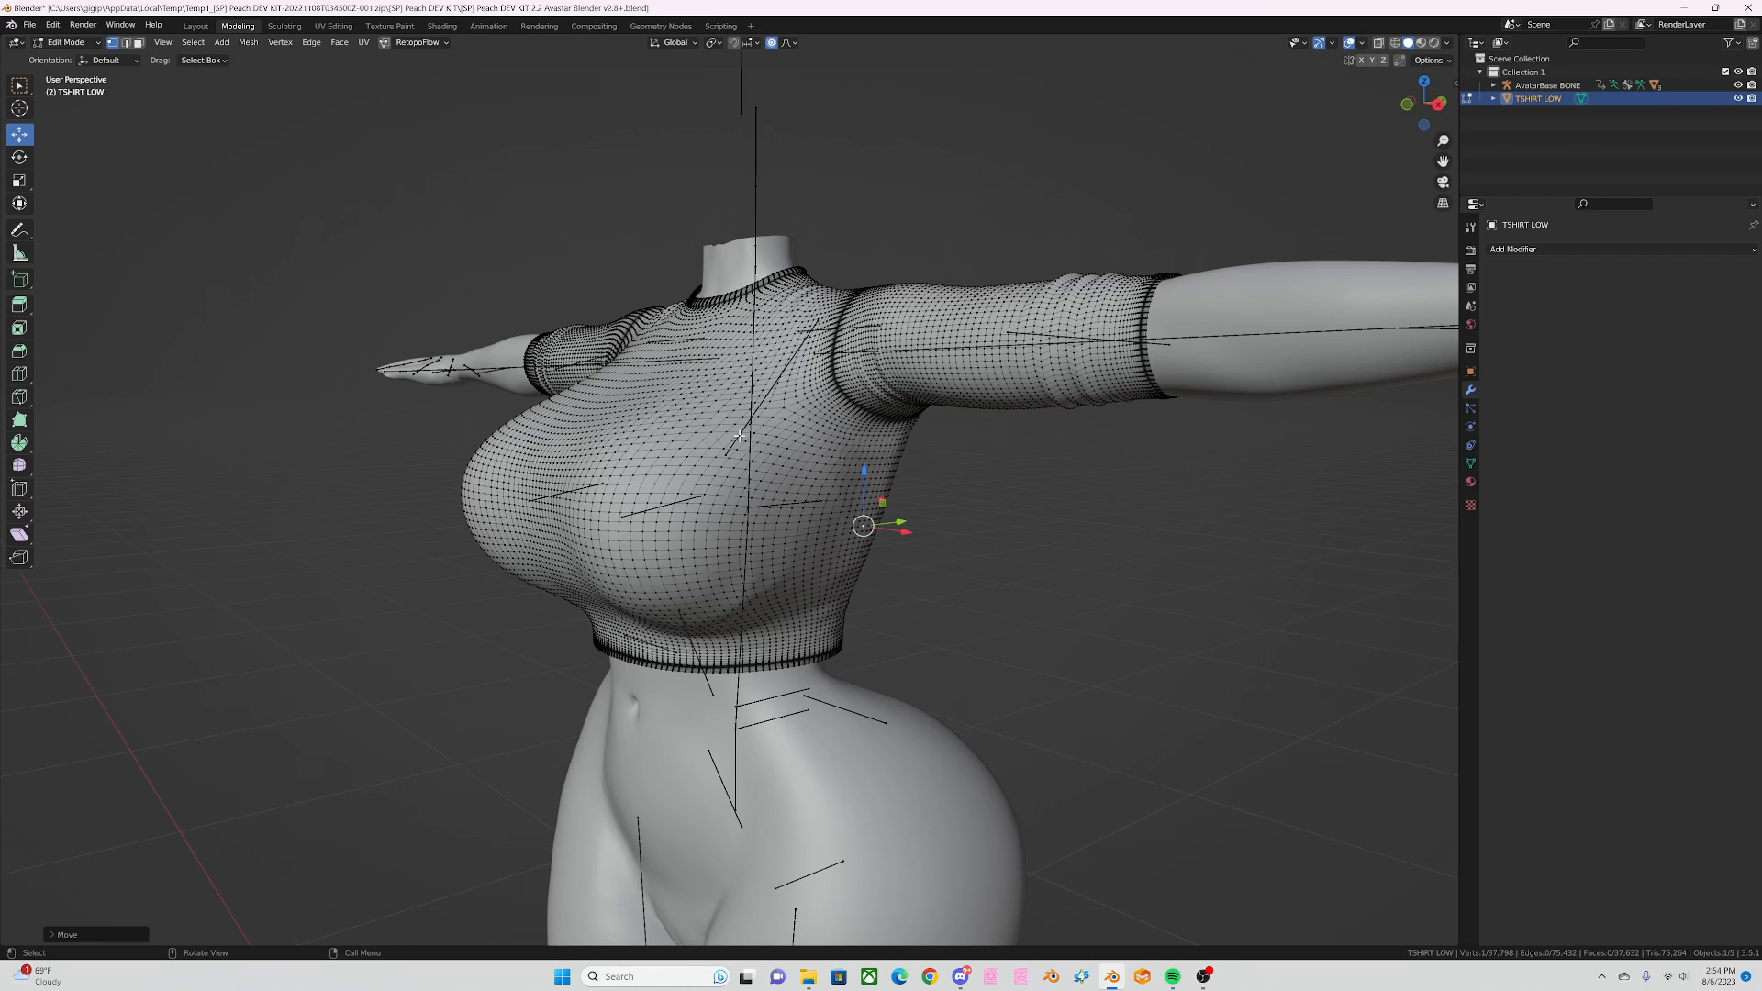
{"action": "key", "text": "KP_1"}
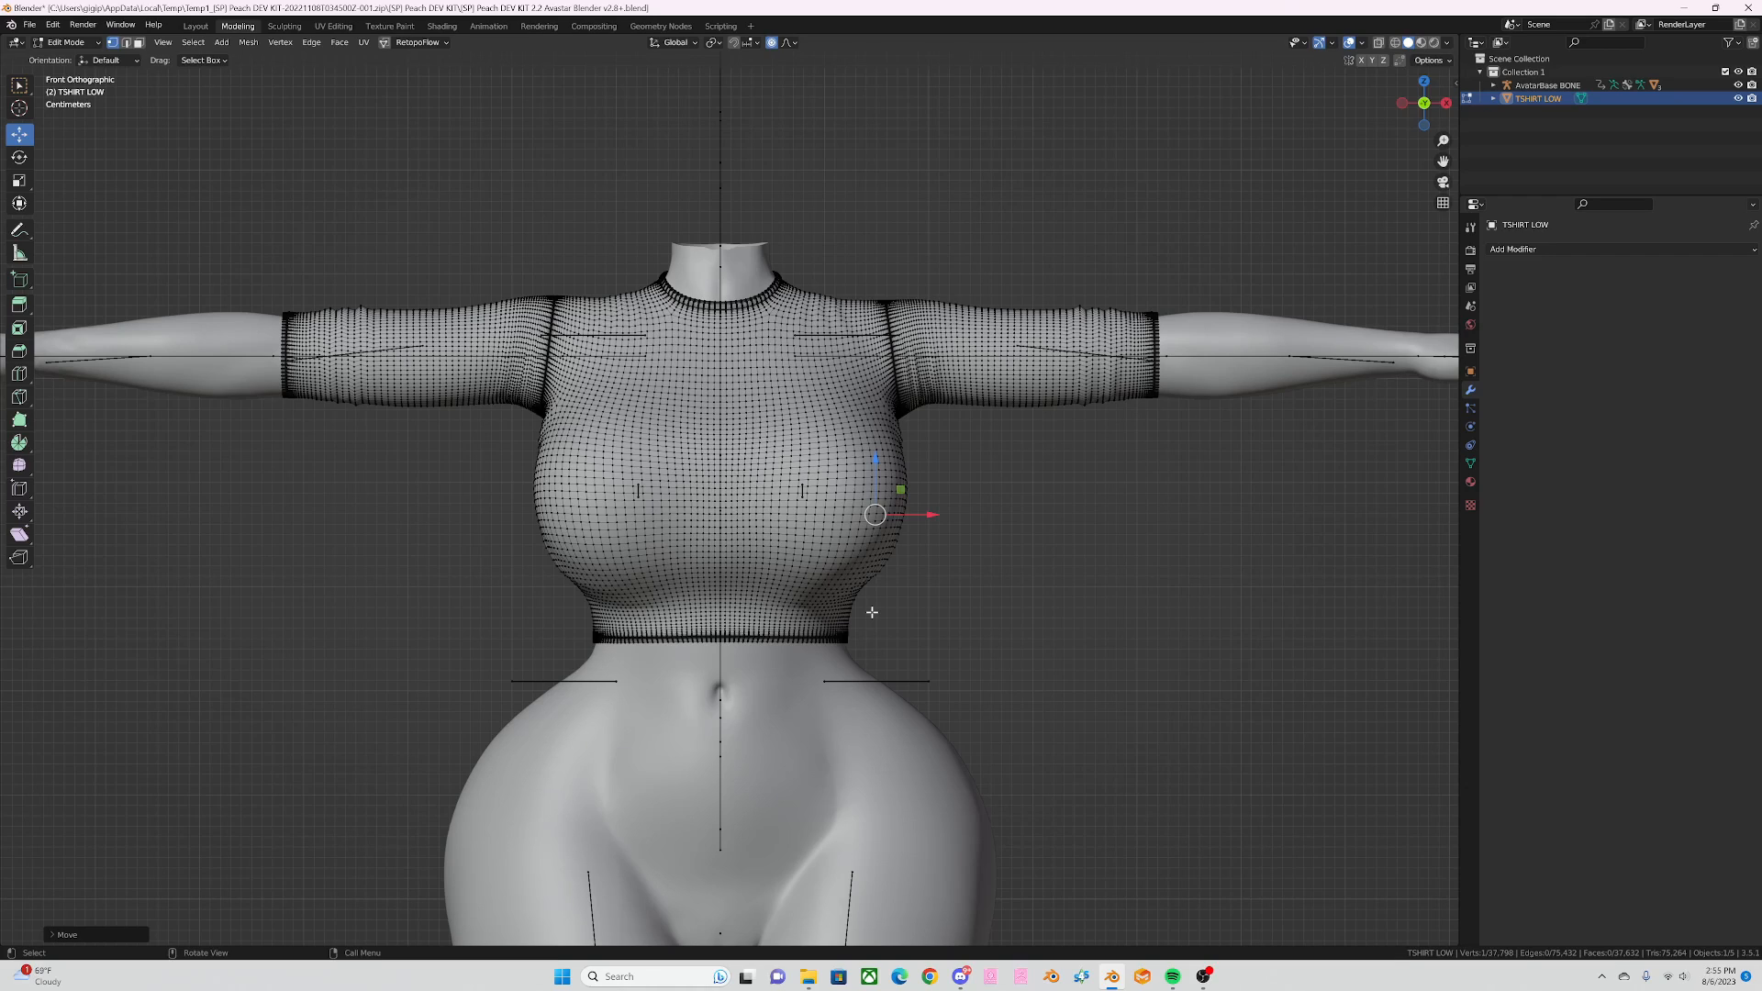
{"action": "left_click", "coordinate": [856, 641]}
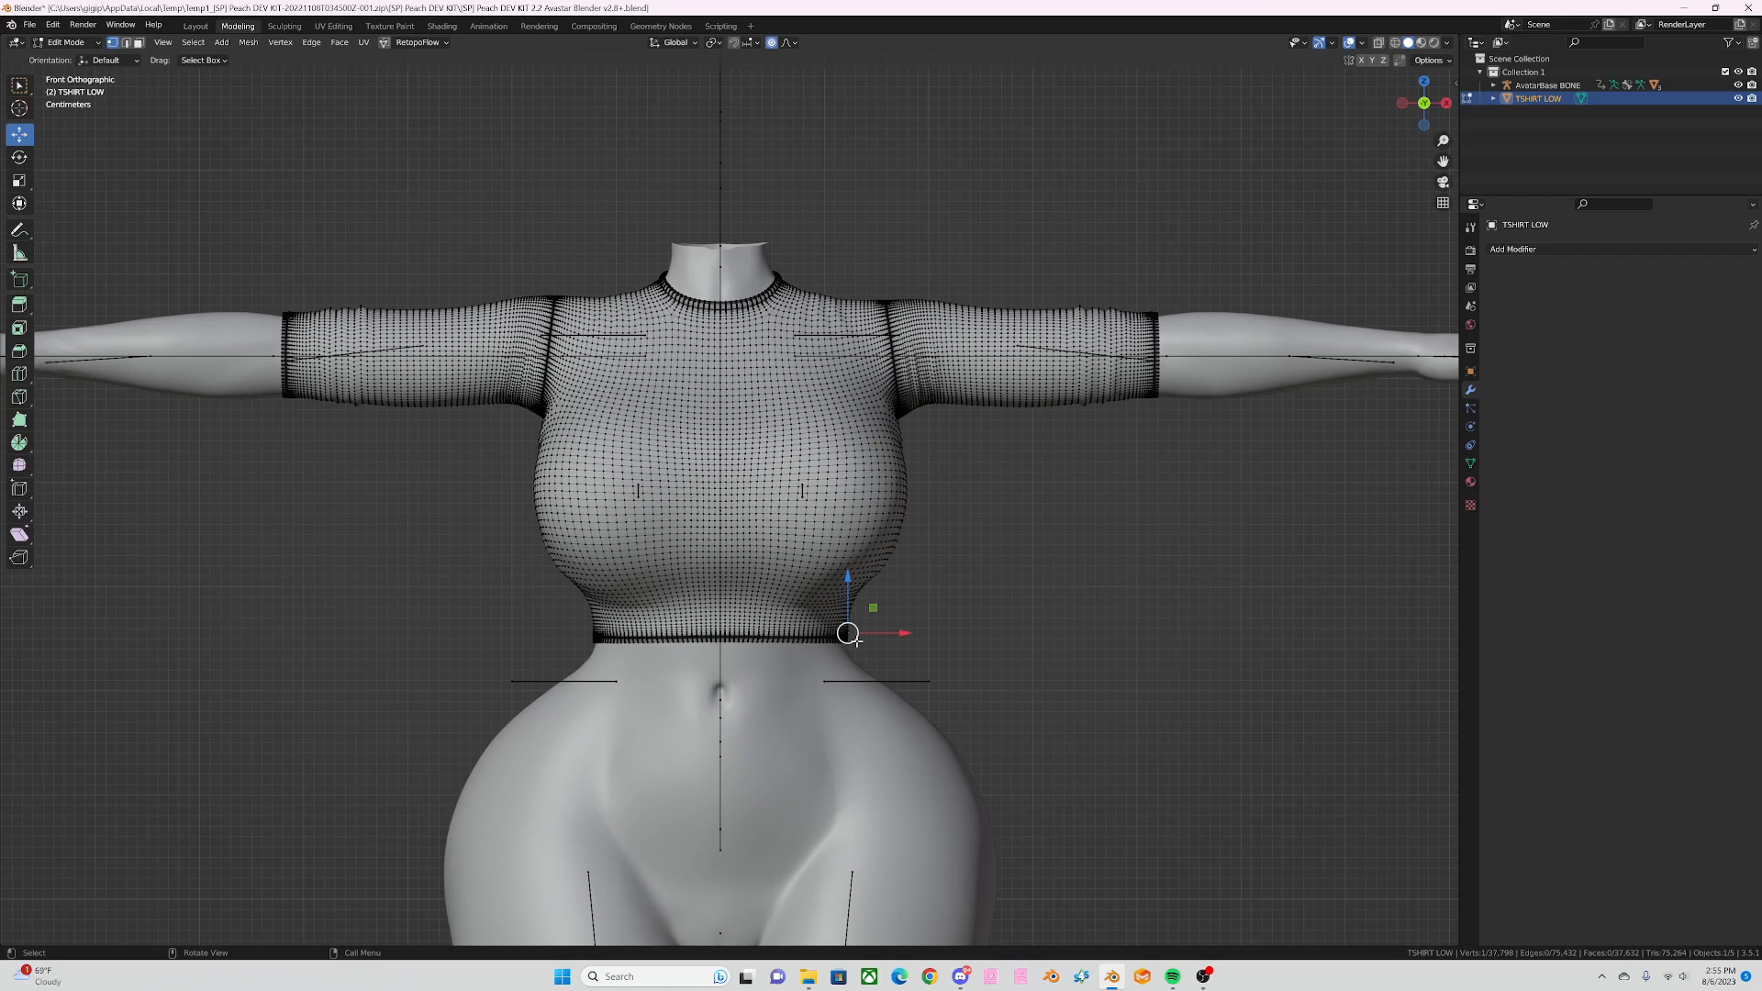
{"action": "key", "text": "g"}
{"action": "scroll", "coordinate": [856, 641], "scroll_direction": "down", "scroll_amount": 9}
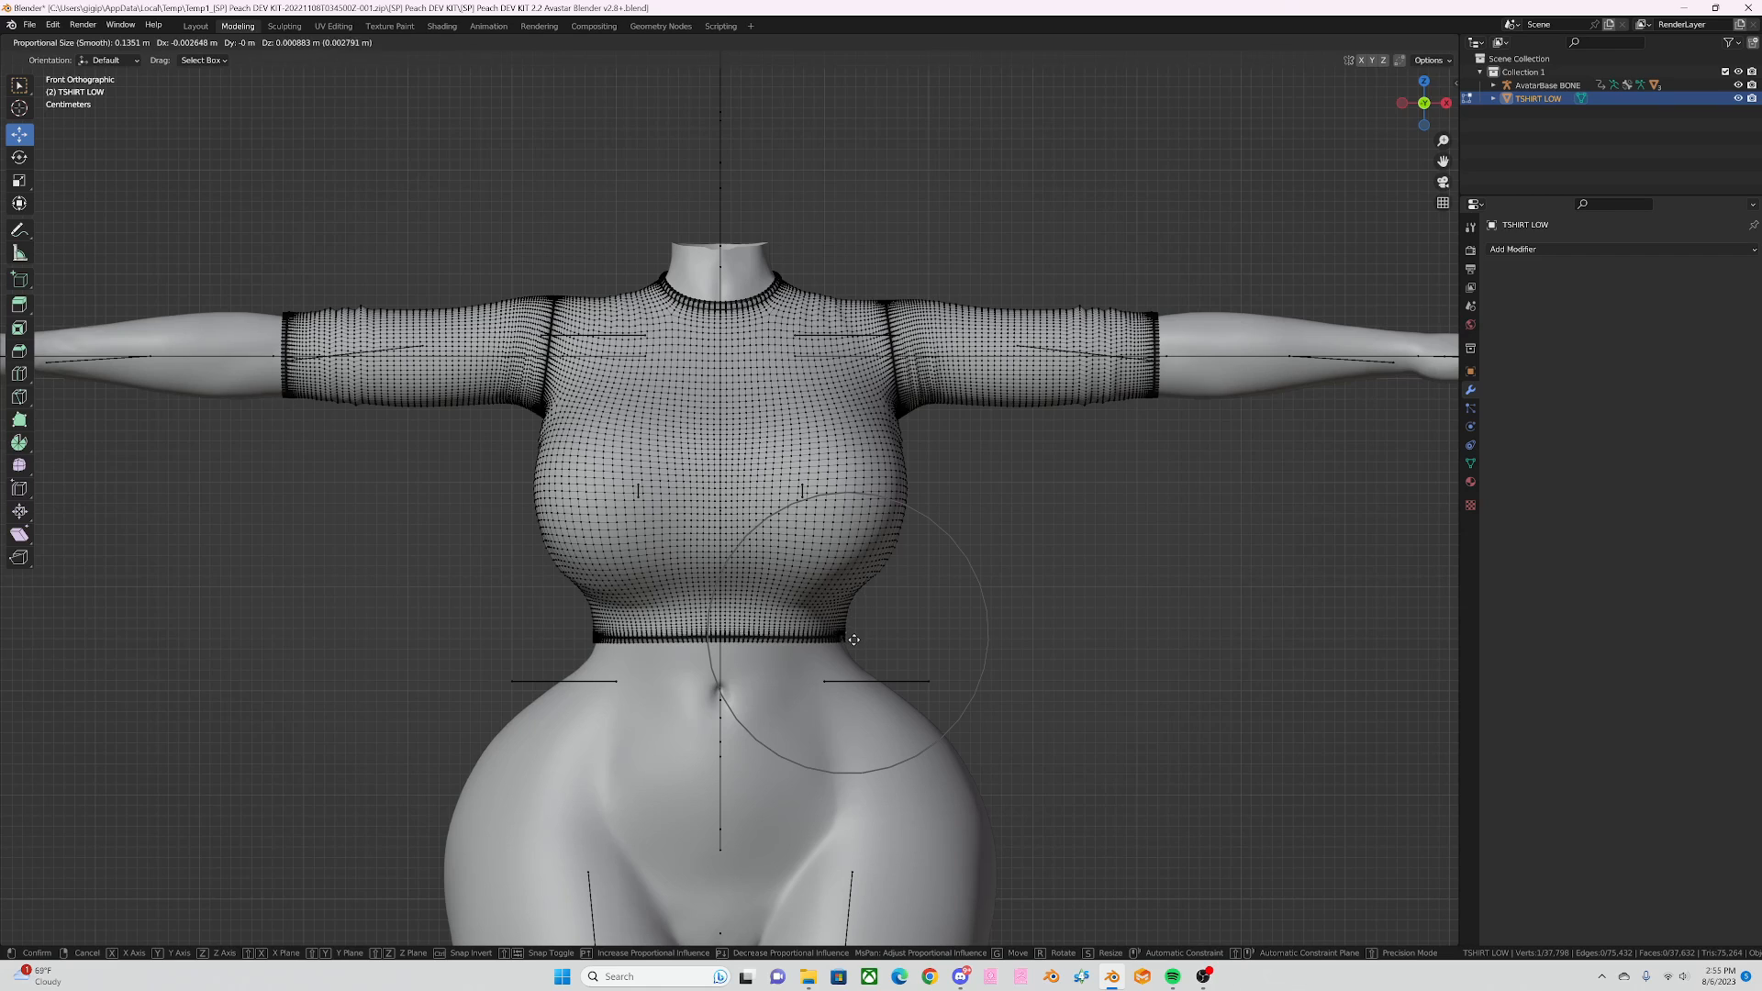
{"action": "left_click", "coordinate": [857, 639]}
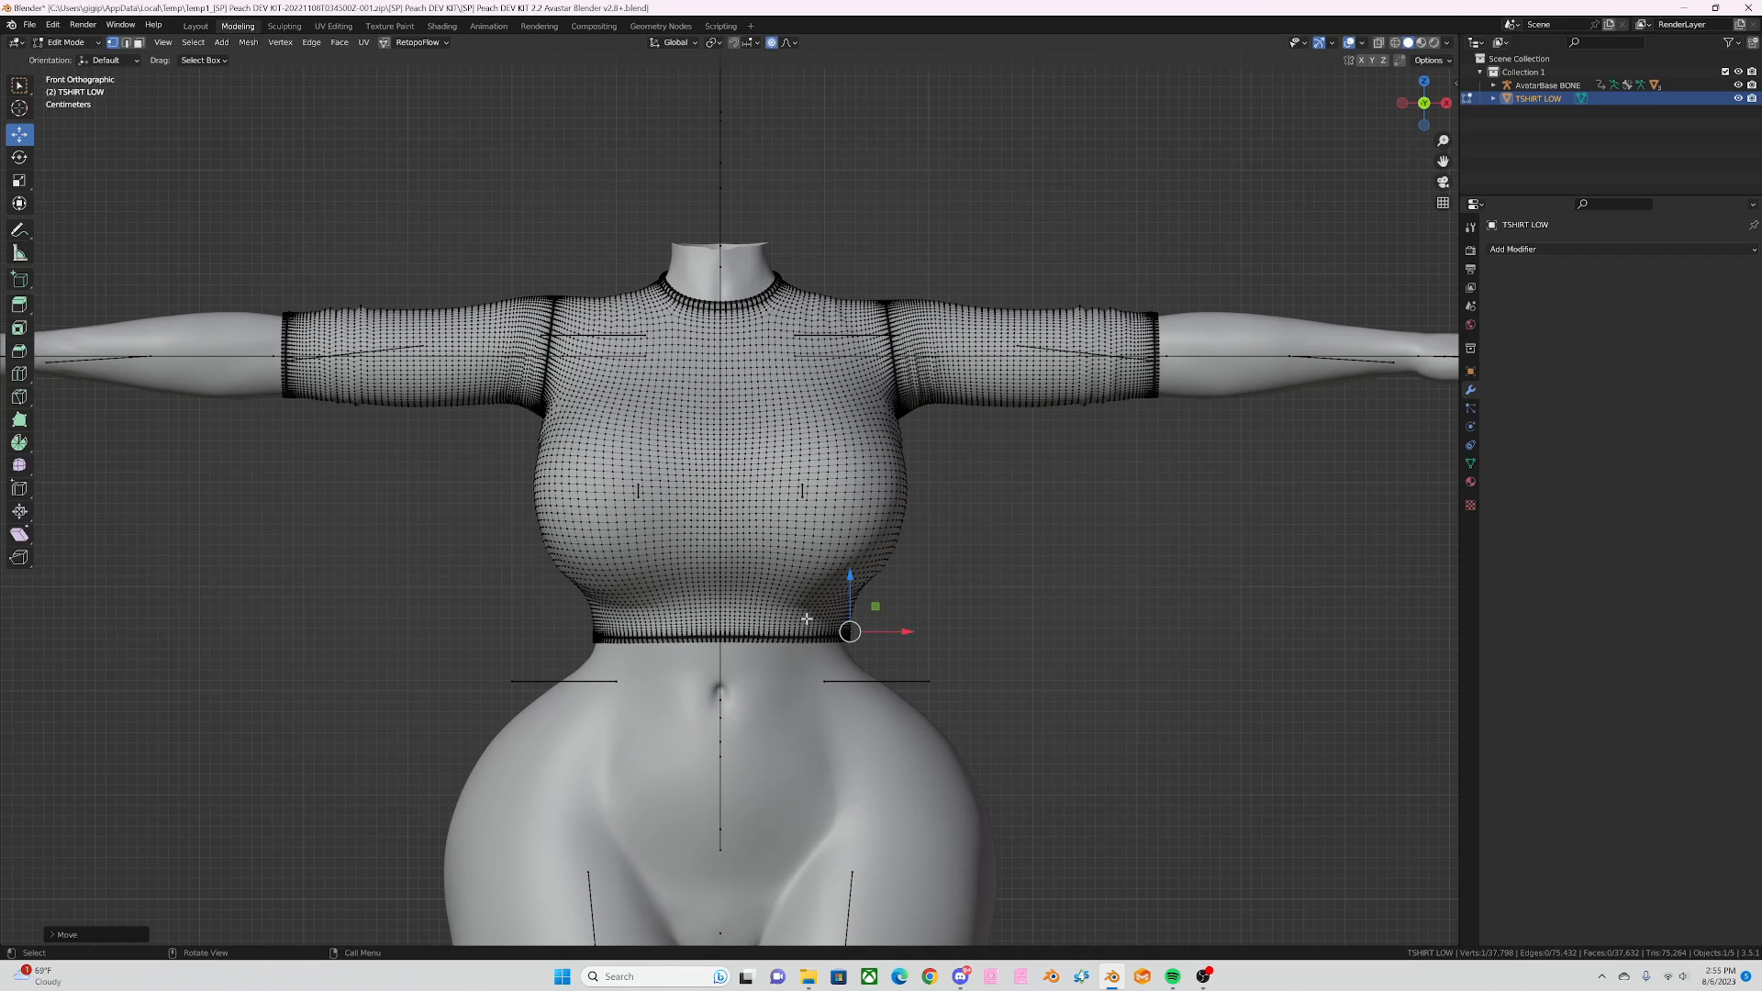
{"action": "middle_click_drag", "start_coordinate": [890, 541], "coordinate": [589, 526]}
{"action": "middle_click_drag", "start_coordinate": [759, 346], "coordinate": [707, 376]}
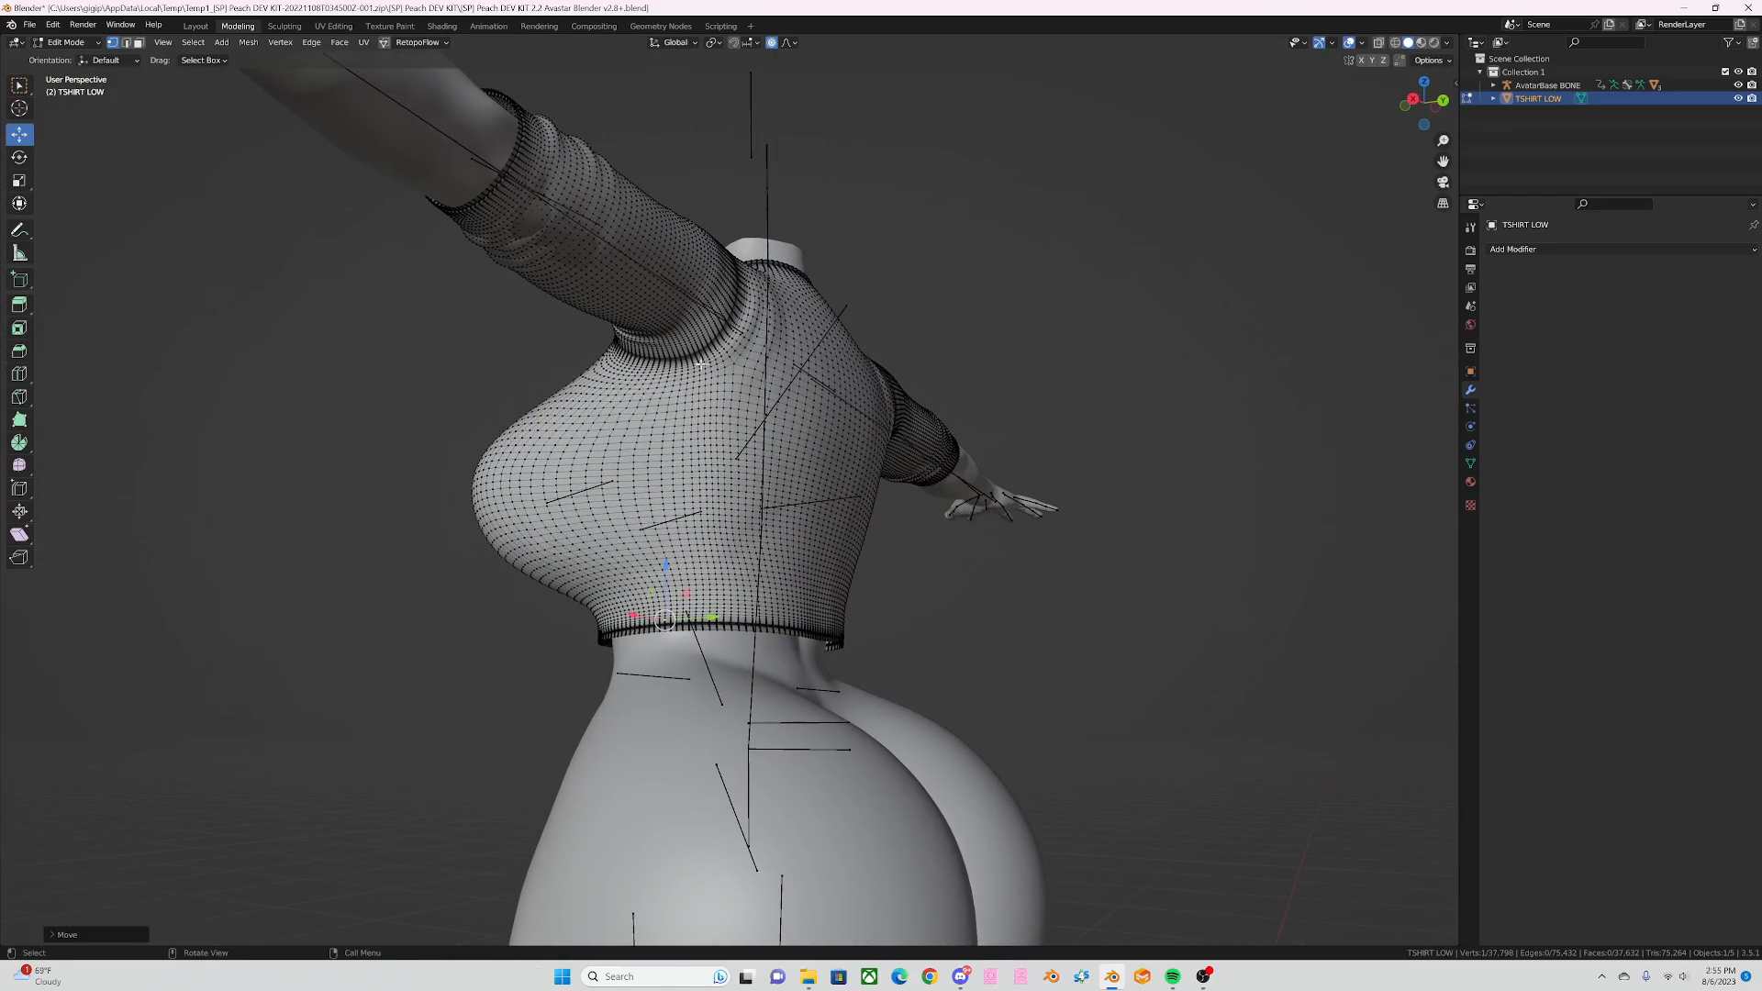
Step: Nudge a vertex near the cuff of the avatar's left sleeve slightly along the vertical axis
{"action": "scroll", "coordinate": [734, 413], "scroll_direction": "up", "scroll_amount": 3}
{"action": "left_click", "coordinate": [618, 424]}
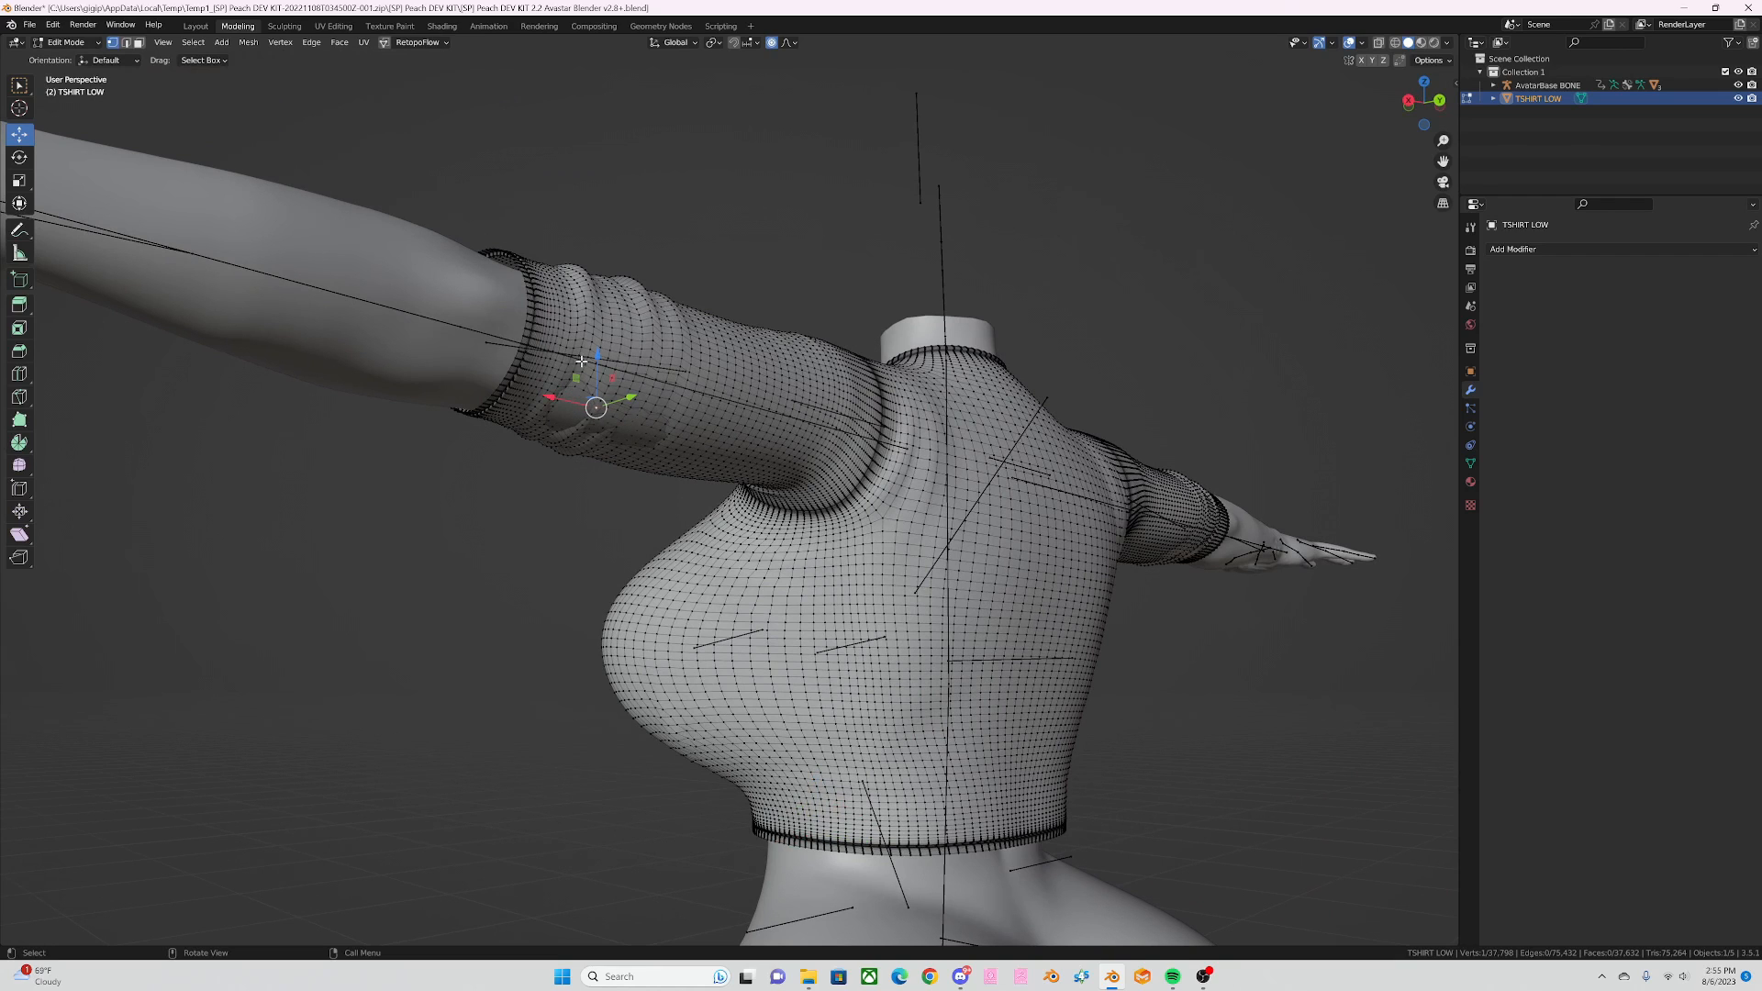
{"action": "left_click_drag", "start_coordinate": [593, 350], "coordinate": [597, 361]}
{"action": "middle_click_drag", "start_coordinate": [913, 437], "coordinate": [851, 448]}
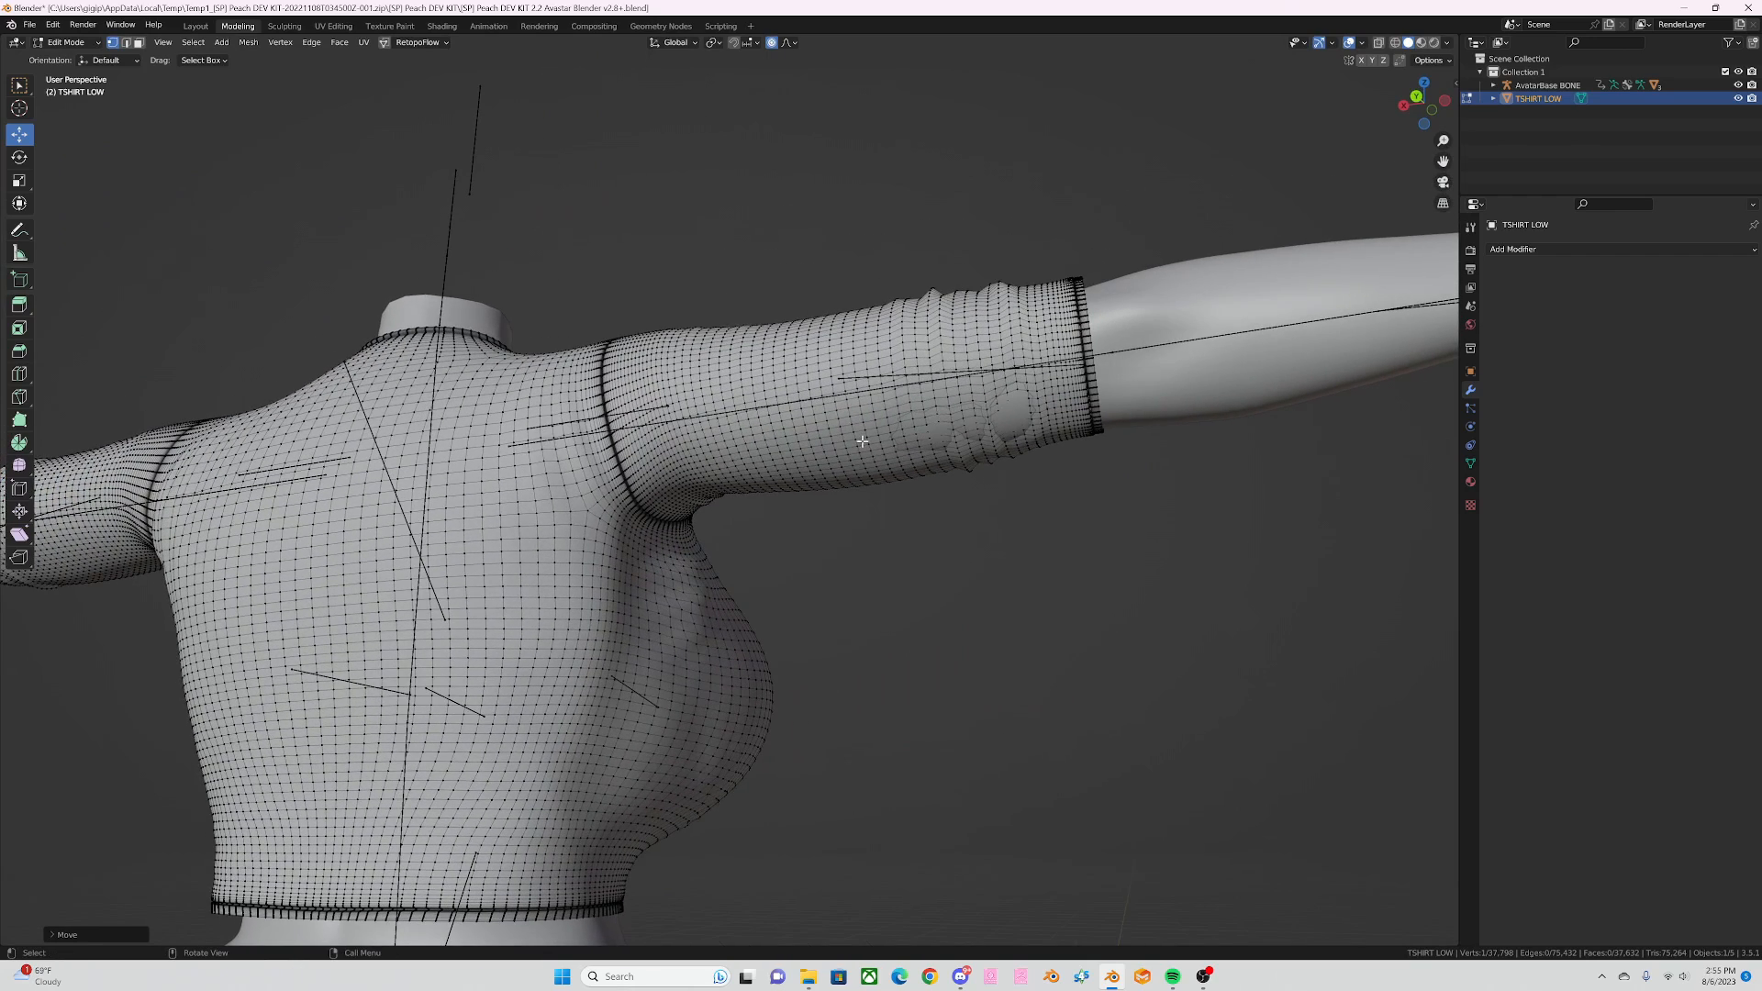
Step: Move a vertex at the back of the avatar's right sleeve near the cuff with a small proportional move
{"action": "left_click", "coordinate": [961, 410]}
{"action": "scroll", "coordinate": [962, 410], "scroll_direction": "up", "scroll_amount": 4}
{"action": "left_click_drag", "start_coordinate": [962, 410], "coordinate": [959, 378]}
{"action": "scroll", "coordinate": [1069, 393], "scroll_direction": "down", "scroll_amount": 2}
{"action": "middle_click_drag", "start_coordinate": [1069, 394], "coordinate": [1042, 521]}
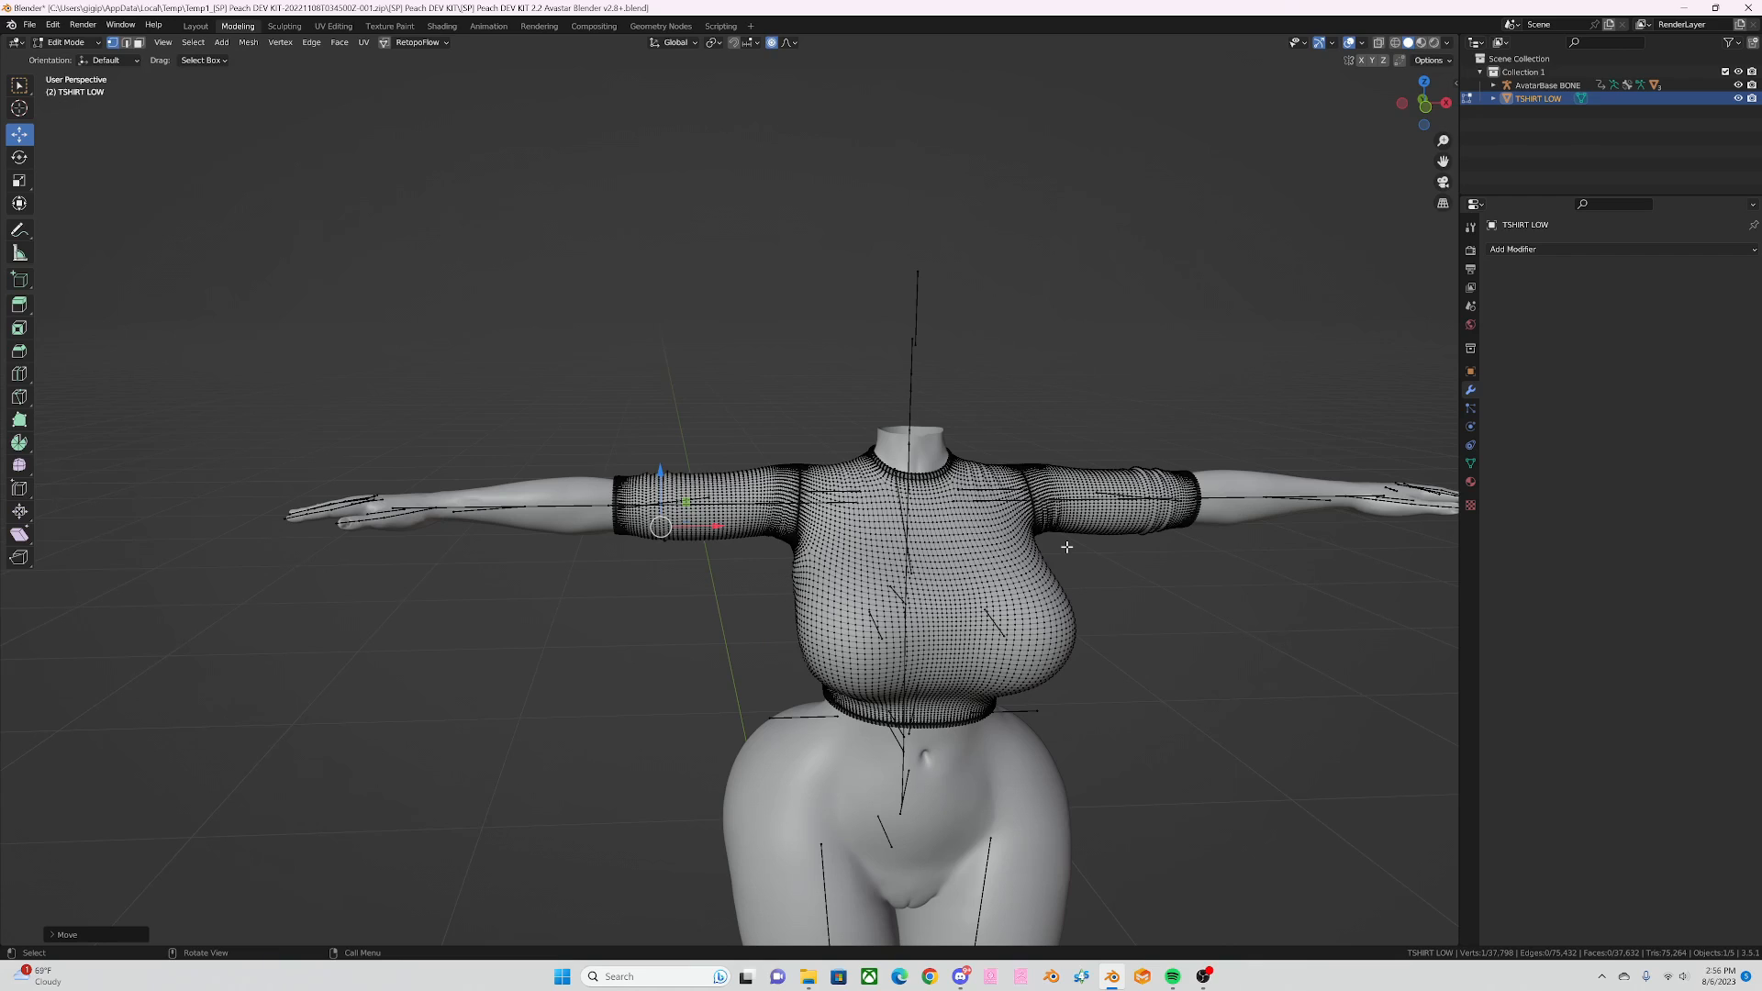
Step: From the front view, raise vertices along the top of the avatar's right shoulder and upper sleeve
{"action": "middle_click_drag", "start_coordinate": [1071, 615], "coordinate": [798, 447], "text": "shift"}
{"action": "scroll", "coordinate": [782, 439], "scroll_direction": "up", "scroll_amount": 1}
{"action": "key", "text": "KP_1"}
{"action": "key", "text": "Tab"}
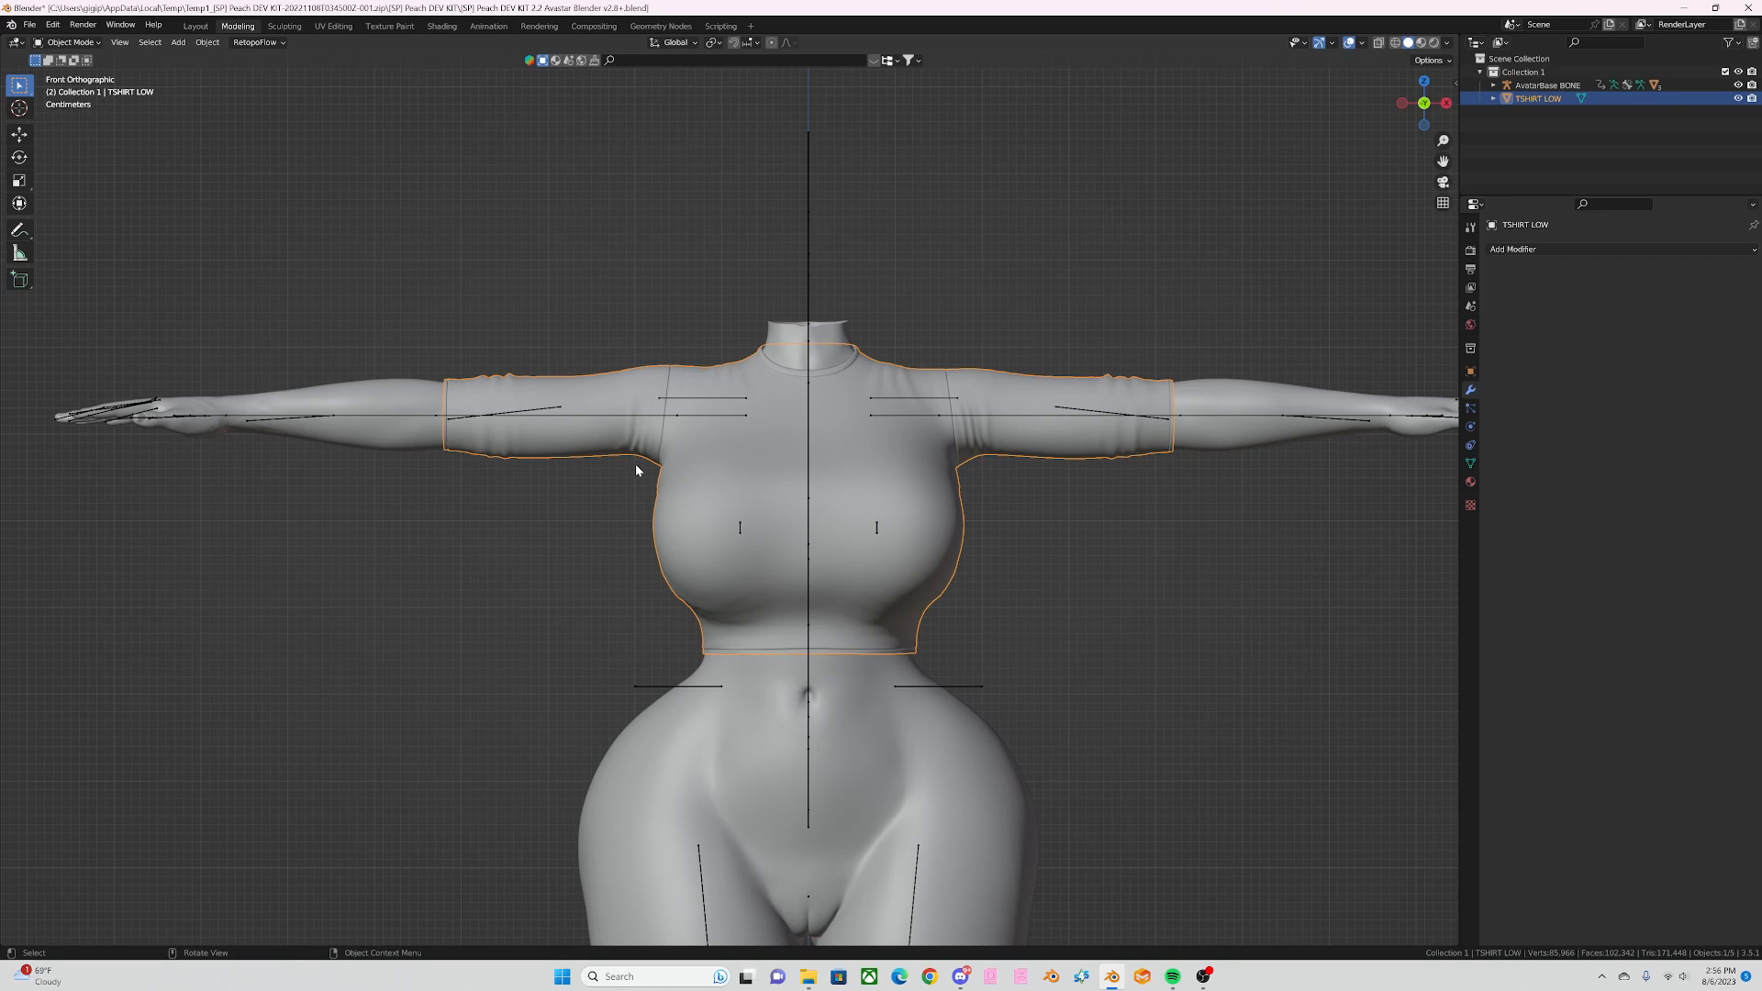
{"action": "key", "text": "Tab"}
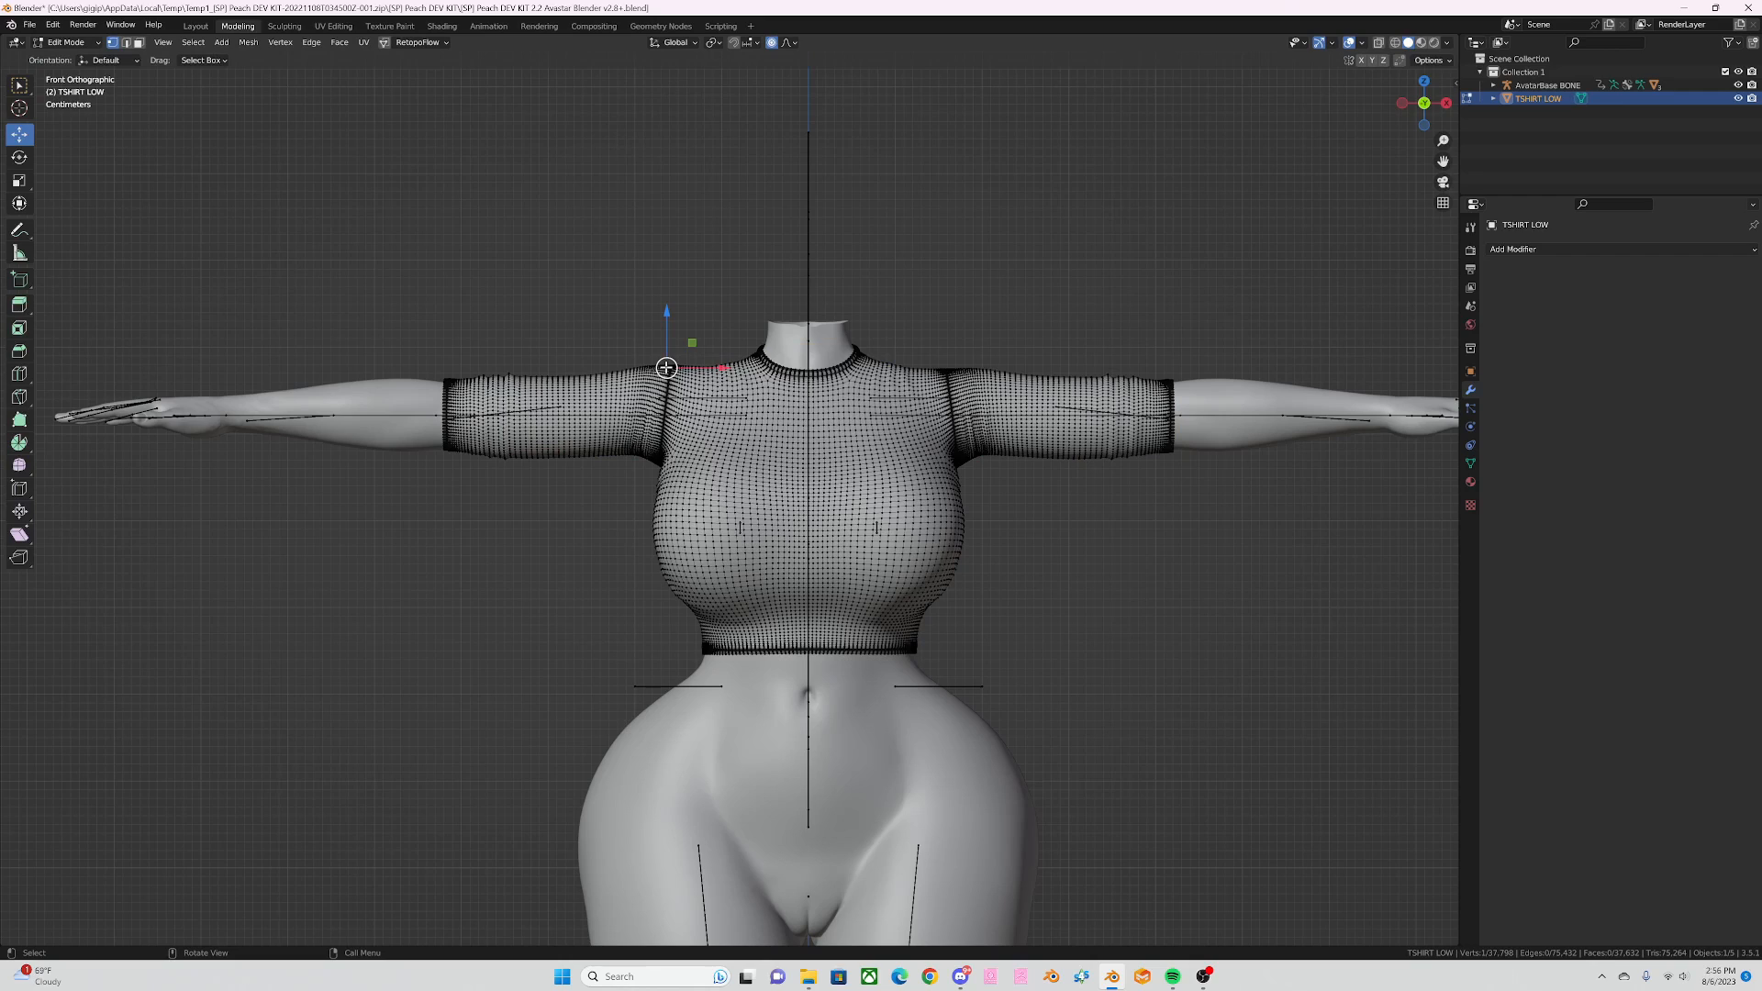
{"action": "left_click_drag", "start_coordinate": [666, 367], "coordinate": [710, 332]}
{"action": "left_click", "coordinate": [713, 368]}
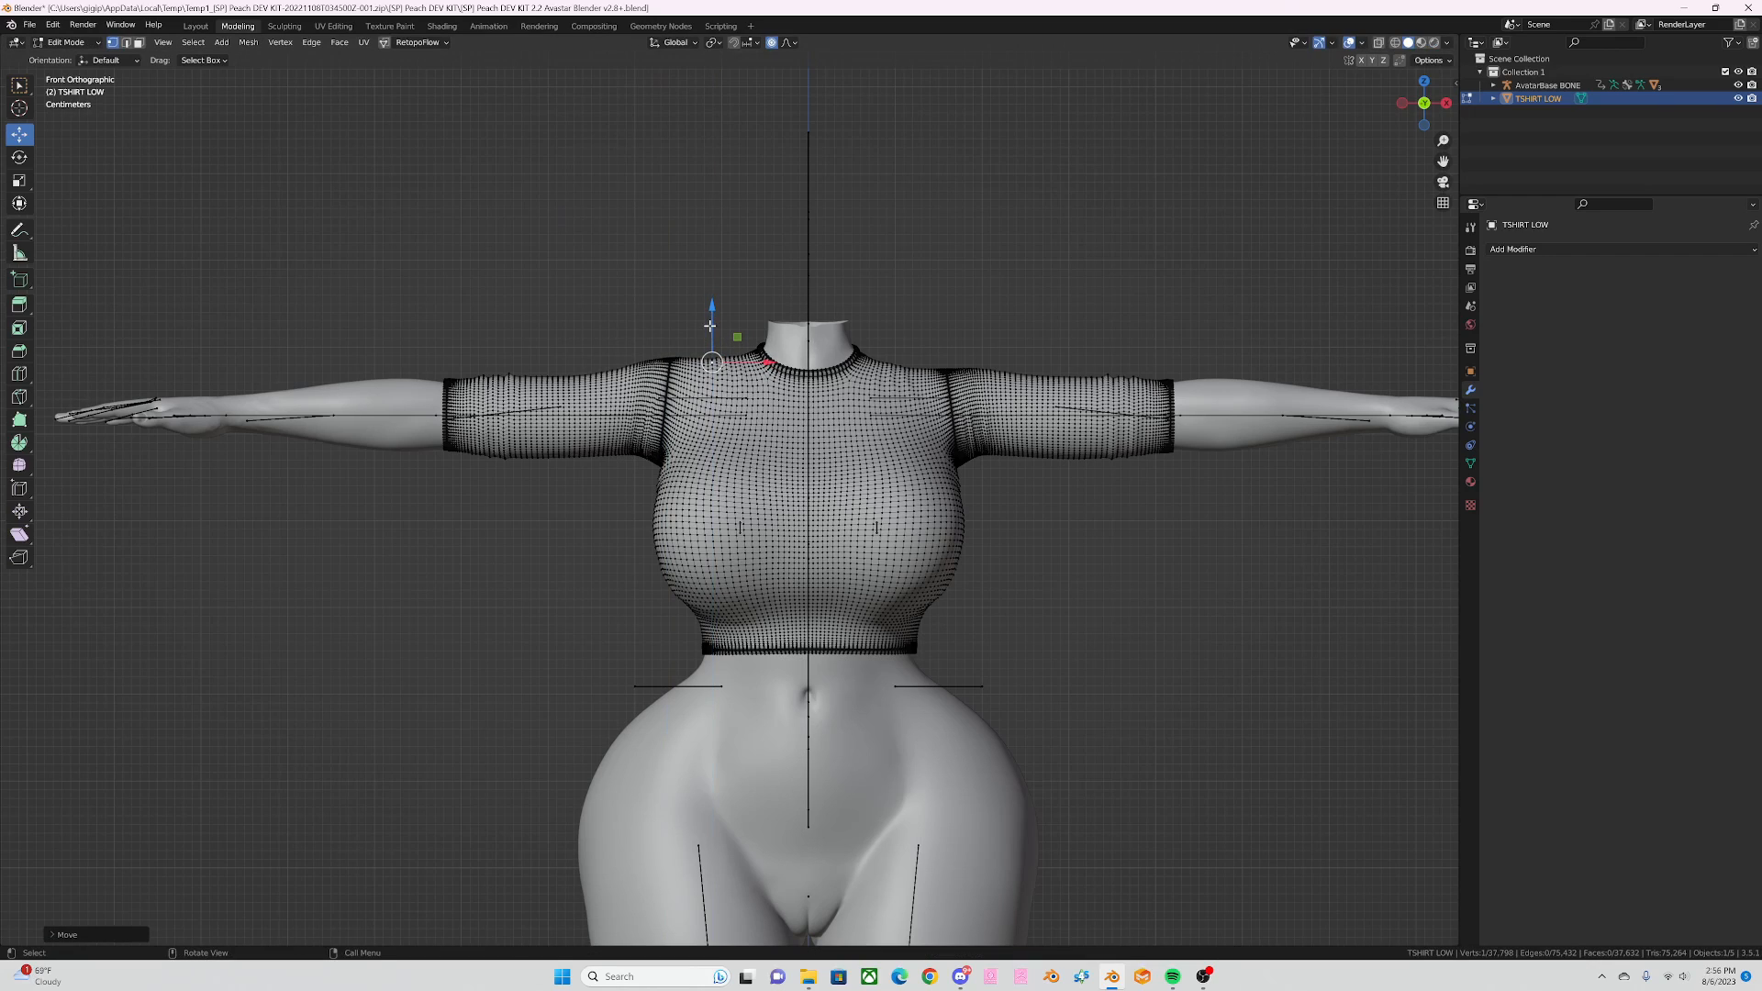
{"action": "left_click", "coordinate": [551, 375]}
{"action": "left_click_drag", "start_coordinate": [551, 330], "coordinate": [584, 325]}
{"action": "left_click", "coordinate": [590, 372]}
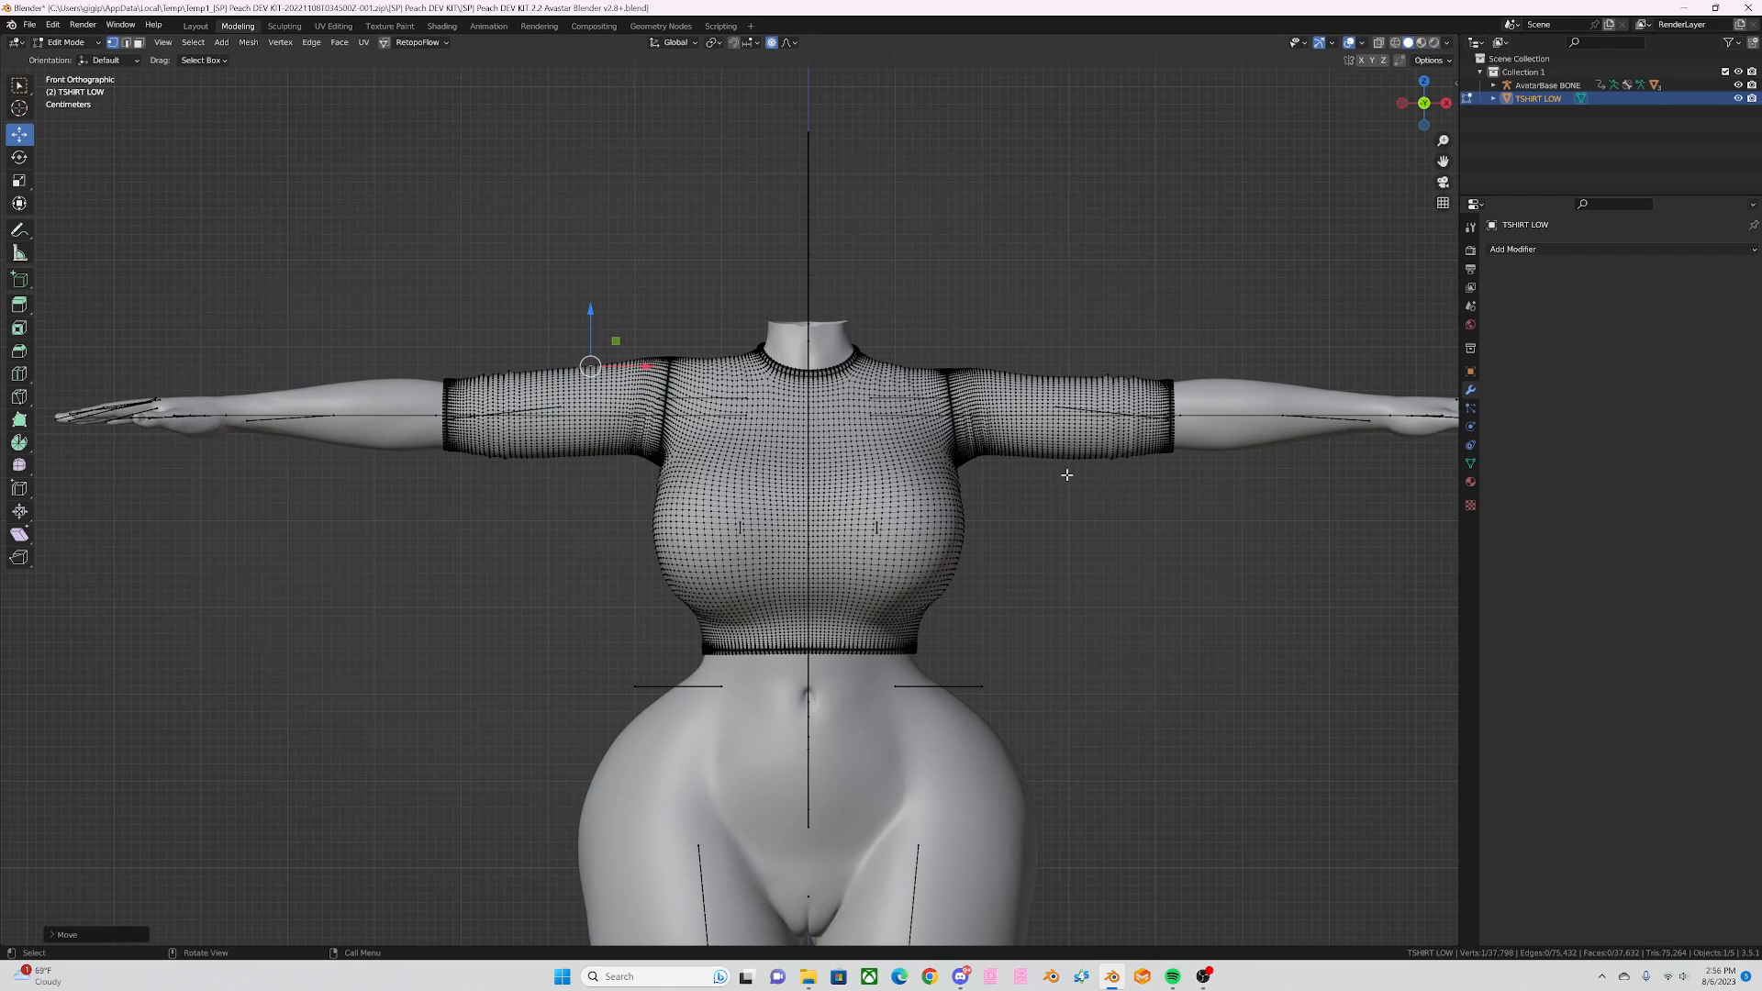
Step: Raise vertices along the top of the avatar's left shoulder and sleeve, out to the cuff
{"action": "left_click", "coordinate": [957, 369]}
{"action": "left_click_drag", "start_coordinate": [954, 339], "coordinate": [953, 334]}
{"action": "left_click", "coordinate": [931, 365]}
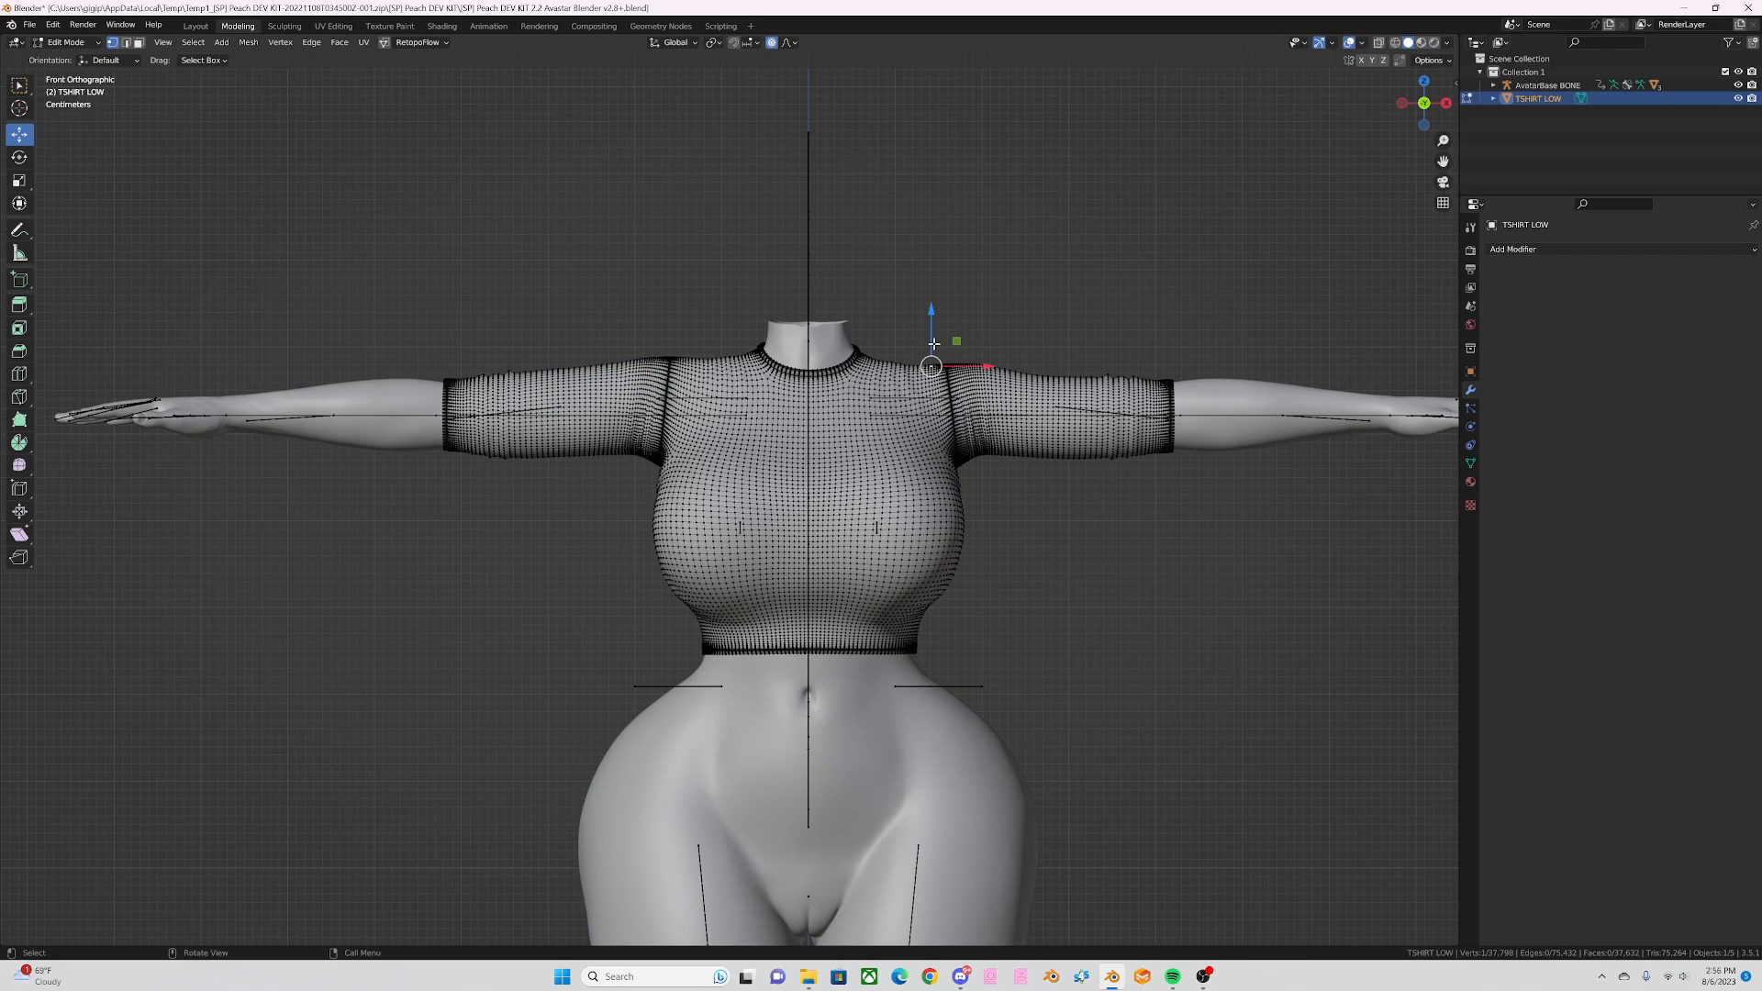
{"action": "left_click", "coordinate": [1052, 376]}
{"action": "left_click_drag", "start_coordinate": [1053, 330], "coordinate": [1053, 327]}
{"action": "left_click", "coordinate": [1155, 382]}
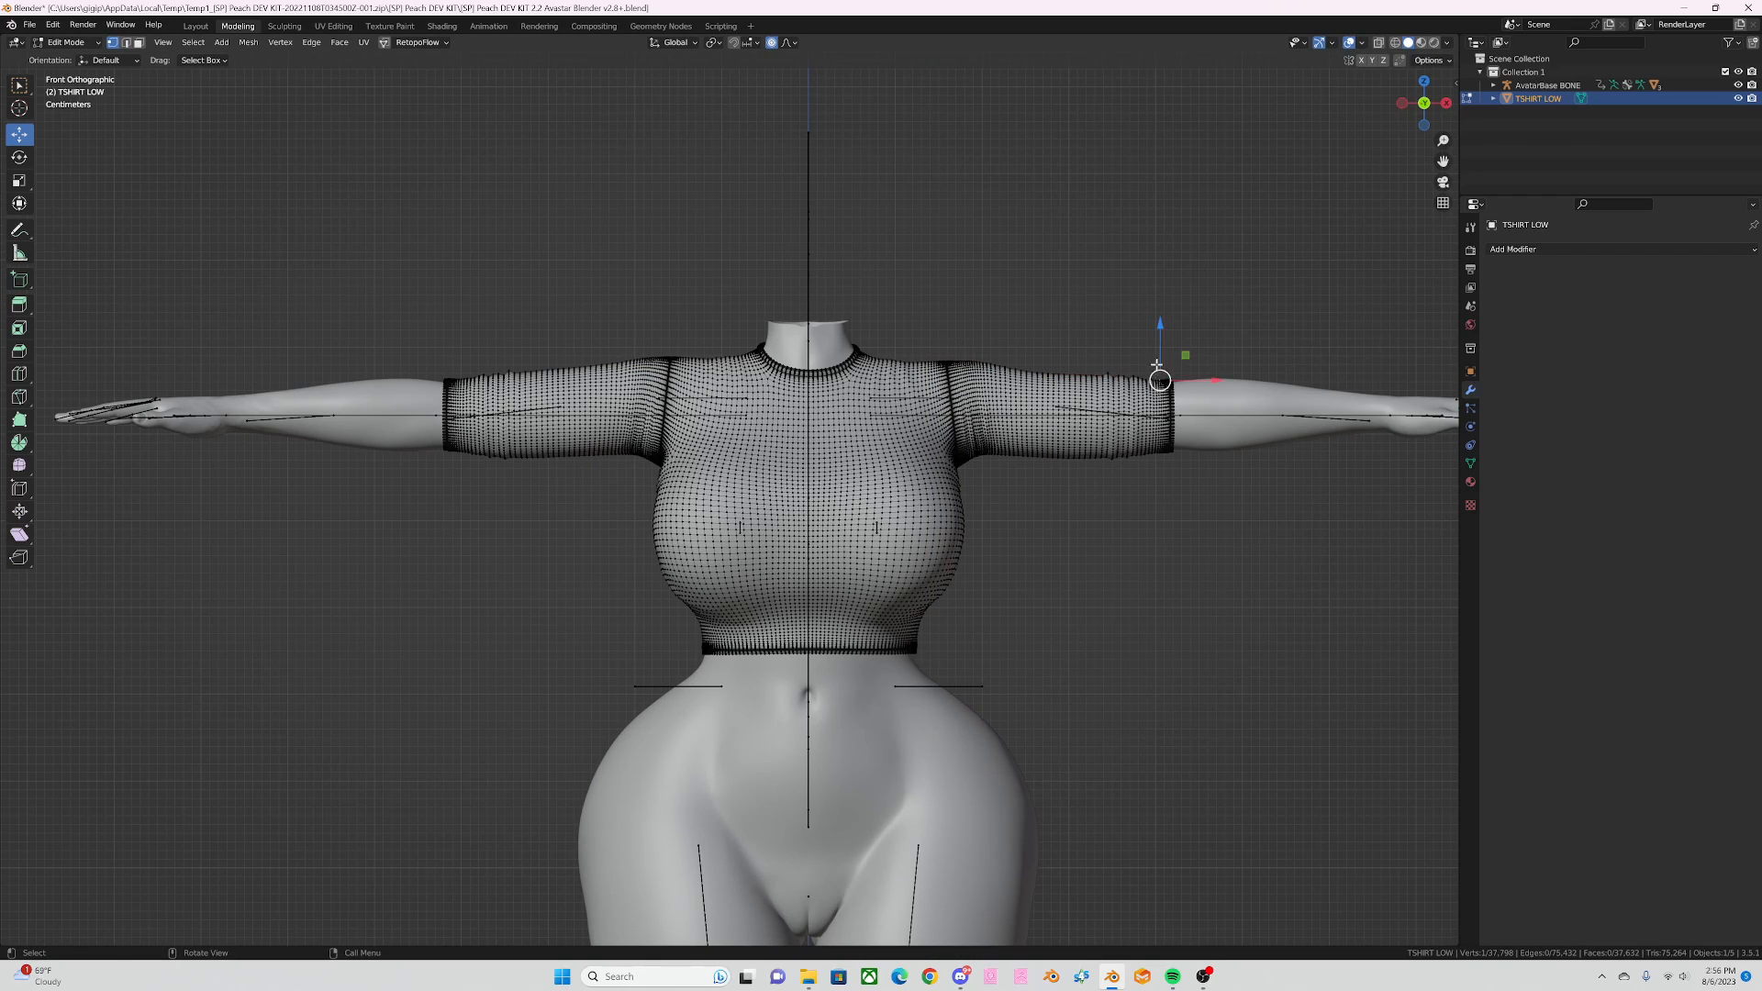
{"action": "left_click_drag", "start_coordinate": [1160, 340], "coordinate": [1160, 338]}
Step: Pull the collar's rear vertex backward at the nape of the neck
{"action": "middle_click_drag", "start_coordinate": [1161, 337], "coordinate": [783, 615]}
{"action": "scroll", "coordinate": [862, 575], "scroll_direction": "up", "scroll_amount": 2}
{"action": "middle_click_drag", "start_coordinate": [869, 573], "coordinate": [833, 567]}
{"action": "scroll", "coordinate": [865, 584], "scroll_direction": "down", "scroll_amount": 2}
{"action": "scroll", "coordinate": [831, 531], "scroll_direction": "down", "scroll_amount": 1}
{"action": "scroll", "coordinate": [909, 642], "scroll_direction": "up", "scroll_amount": 1}
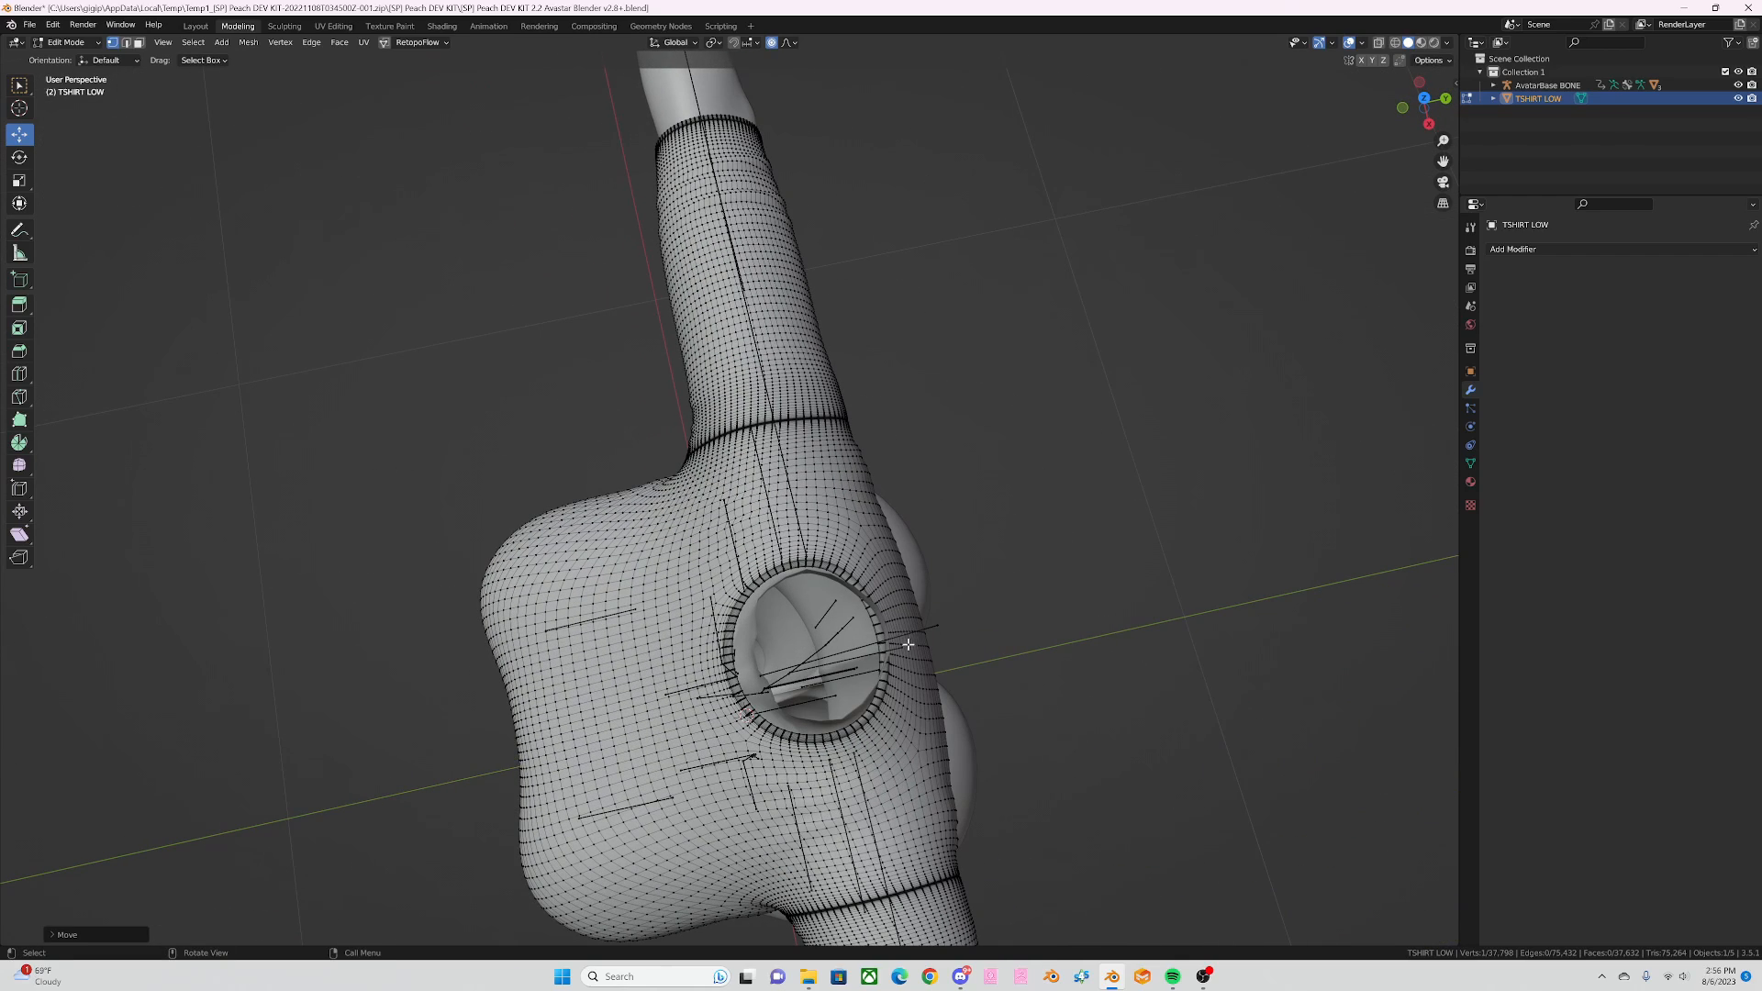
{"action": "left_click", "coordinate": [883, 634]}
{"action": "left_click_drag", "start_coordinate": [914, 625], "coordinate": [928, 608]}
{"action": "middle_click_drag", "start_coordinate": [931, 607], "coordinate": [847, 454]}
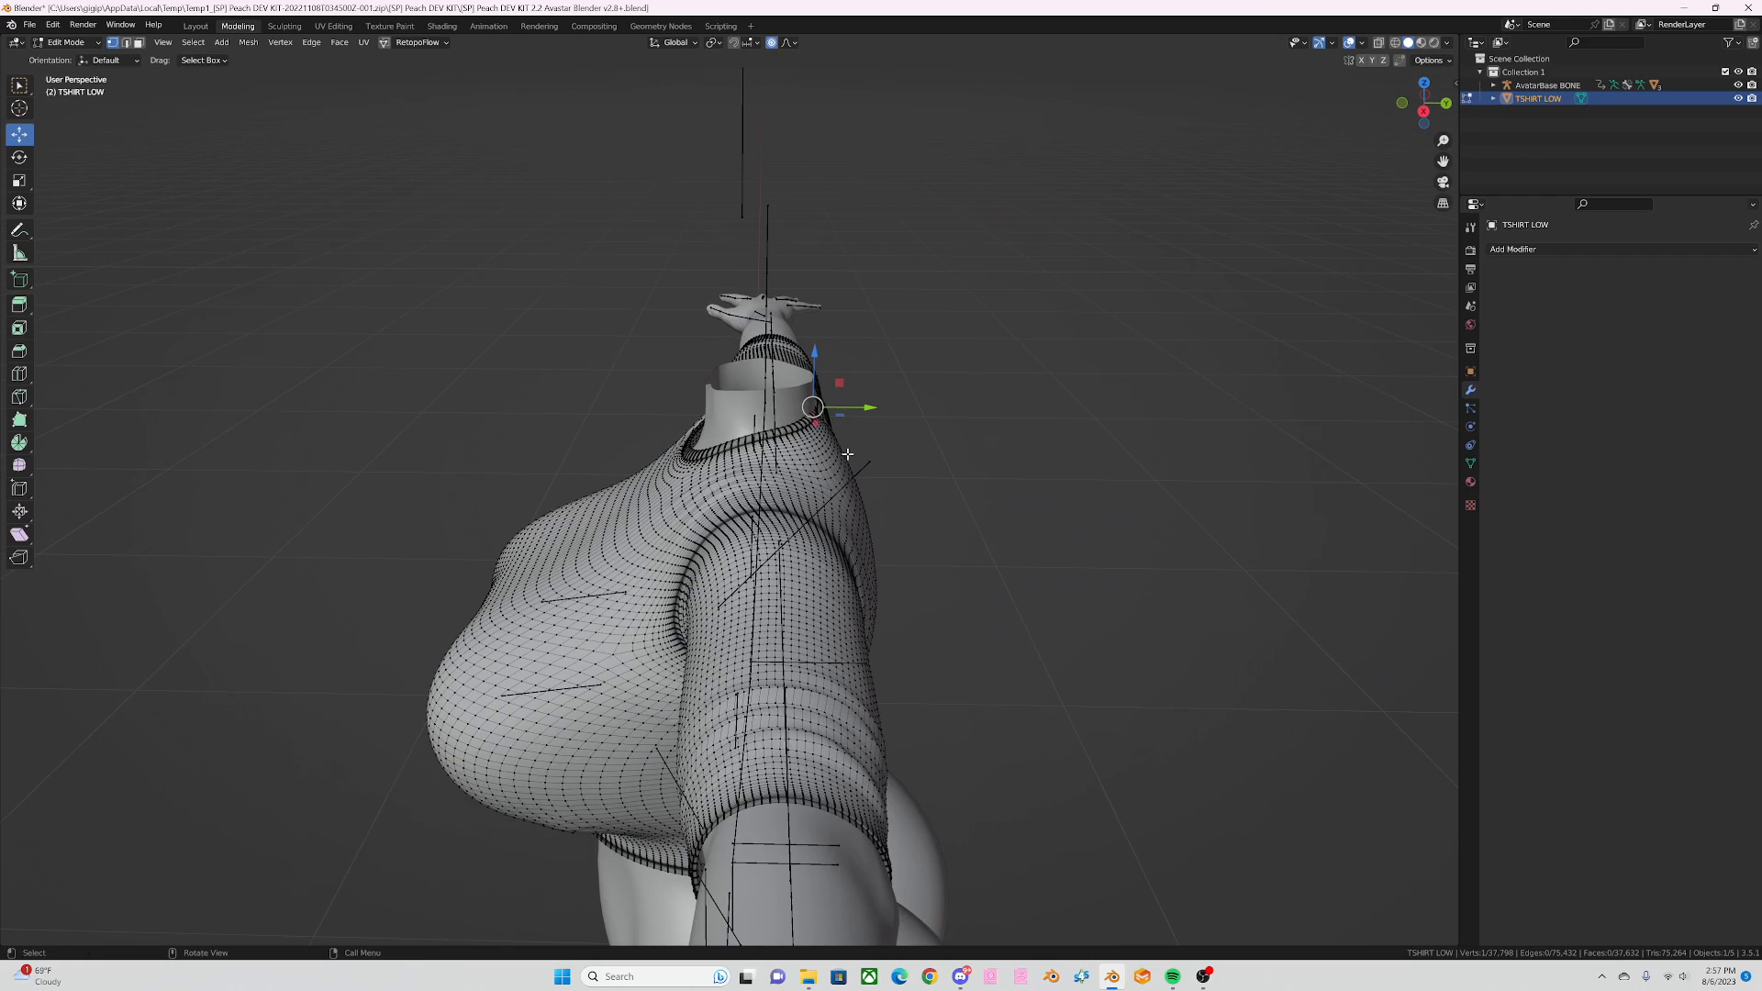
{"action": "left_click_drag", "start_coordinate": [814, 410], "coordinate": [857, 407]}
Step: Set the Screencast Keys mouse size to 18 and hide its settings again
{"action": "key", "text": "n"}
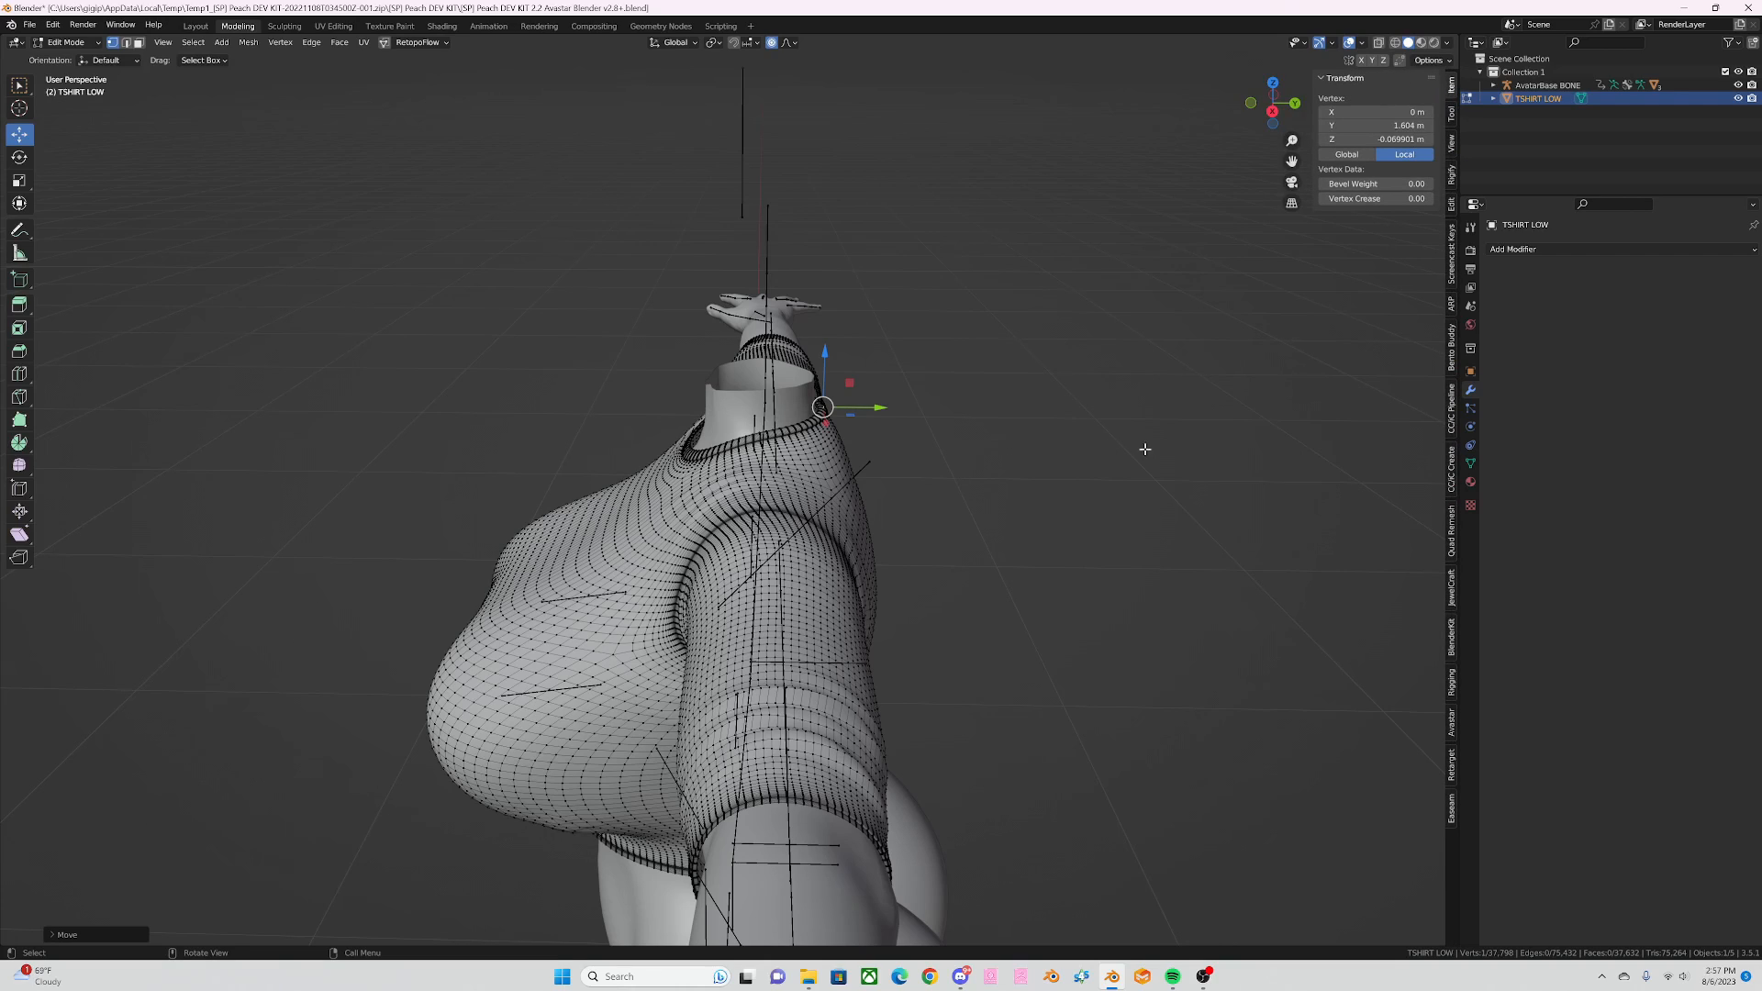
{"action": "left_click", "coordinate": [1454, 244]}
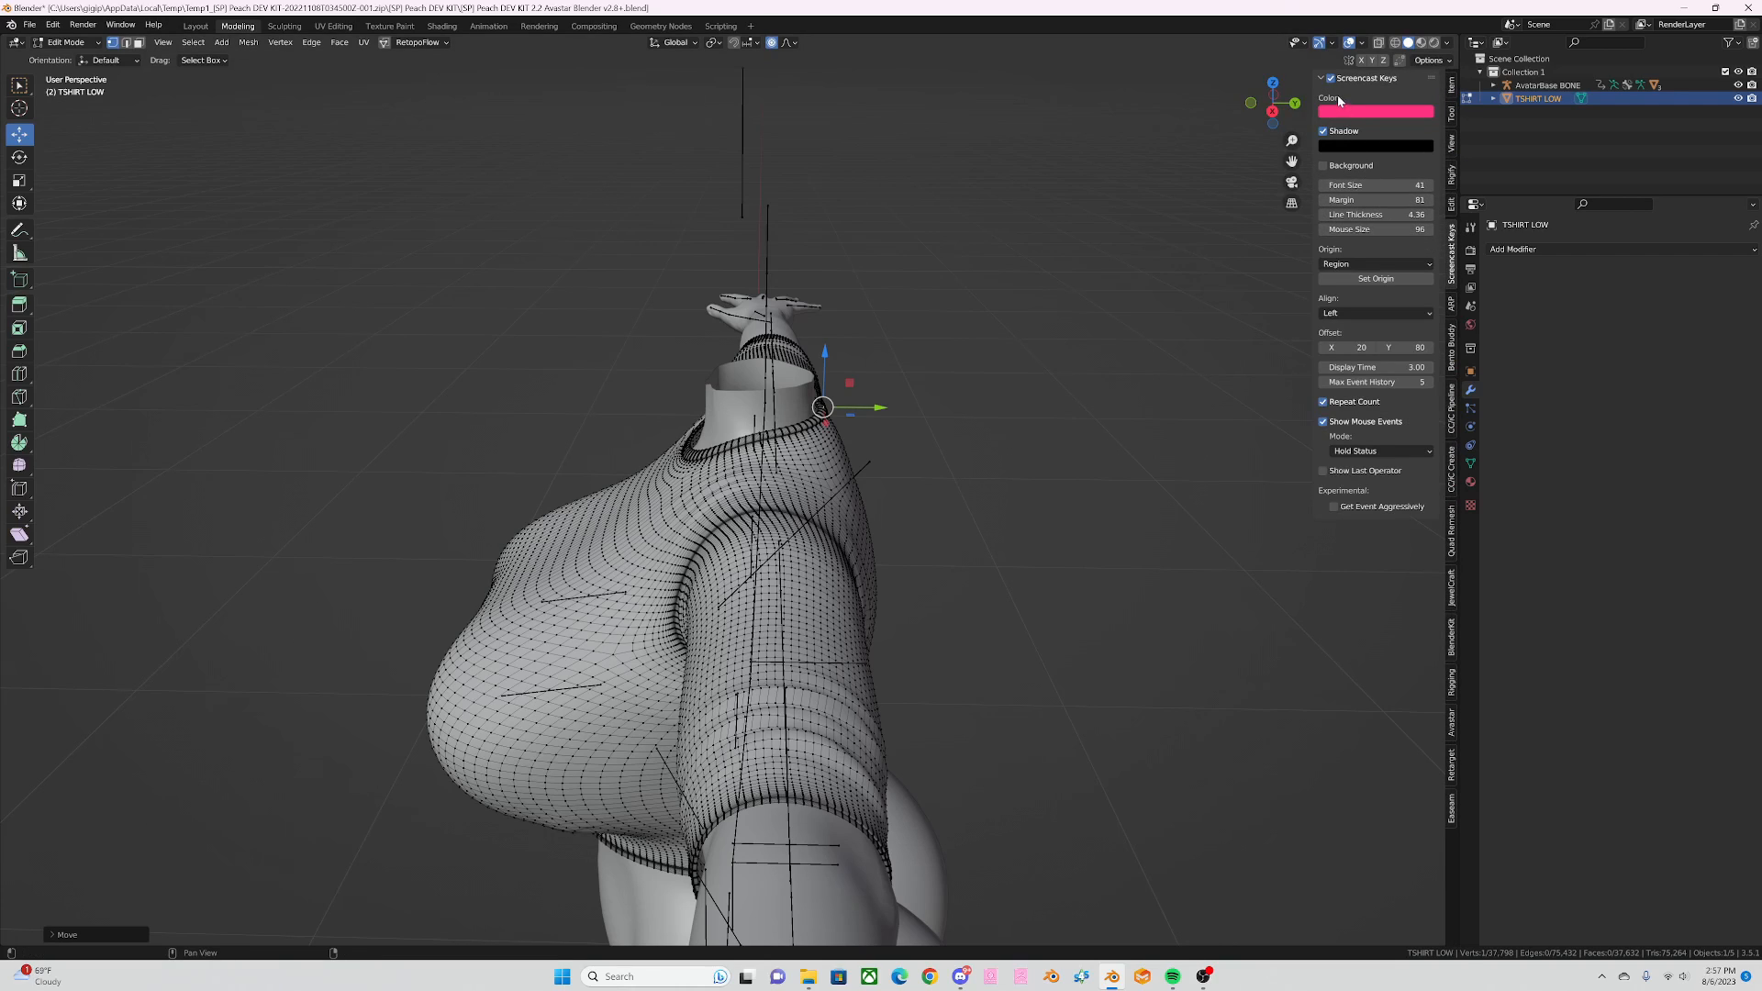
{"action": "left_click_drag", "start_coordinate": [1378, 224], "coordinate": [1377, 229]}
{"action": "left_click", "coordinate": [1388, 230]}
{"action": "type", "text": "18"}
{"action": "key", "text": "Return"}
{"action": "left_click", "coordinate": [1400, 229]}
{"action": "type", "text": "1"}
{"action": "key", "text": "Escape"}
{"action": "key", "text": "n"}
{"action": "key", "text": "n"}
{"action": "key", "text": "n"}
{"action": "key", "text": "n"}
{"action": "key", "text": "n"}
Step: Adjust the collar at the back and front of the neck with small proportional moves and a rotation
{"action": "key", "text": "g"}
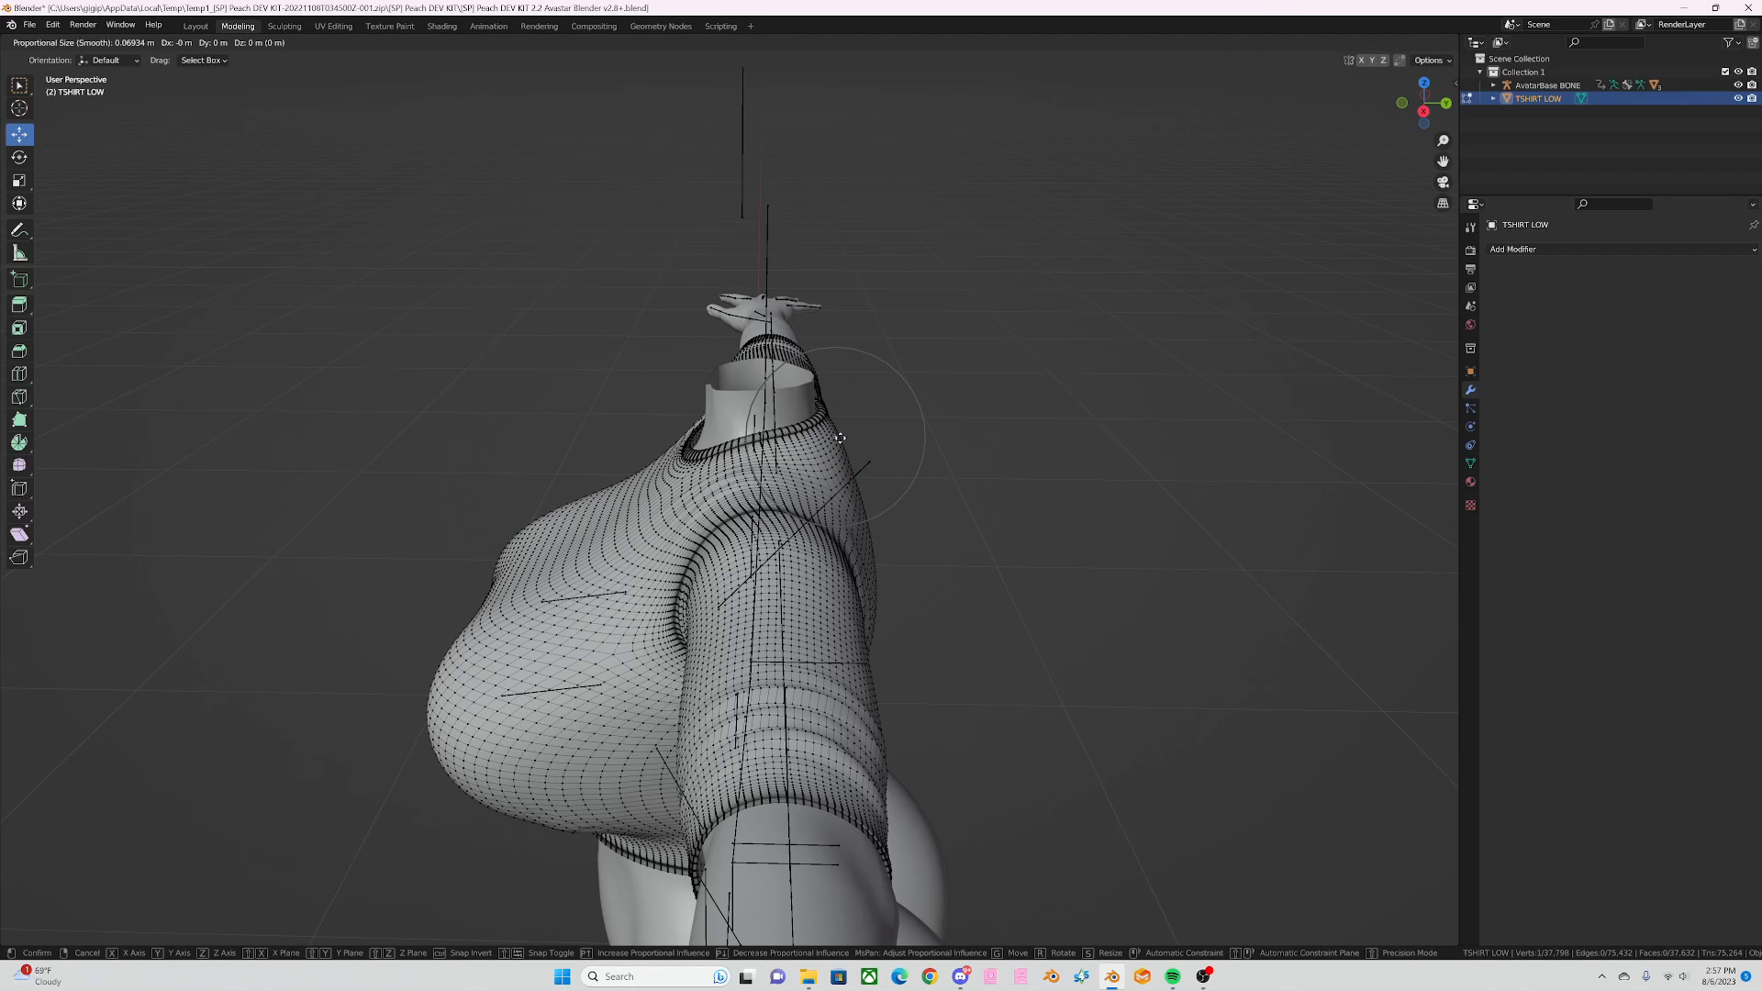
{"action": "left_click", "coordinate": [832, 443]}
{"action": "middle_click_drag", "start_coordinate": [913, 480], "coordinate": [662, 501]}
{"action": "key", "text": "r"}
{"action": "left_click", "coordinate": [964, 463]}
{"action": "scroll", "coordinate": [633, 478], "scroll_direction": "up", "scroll_amount": 1}
{"action": "left_click", "coordinate": [559, 429]}
{"action": "key", "text": "g"}
{"action": "left_click", "coordinate": [546, 450]}
{"action": "middle_click_drag", "start_coordinate": [546, 454], "coordinate": [913, 522]}
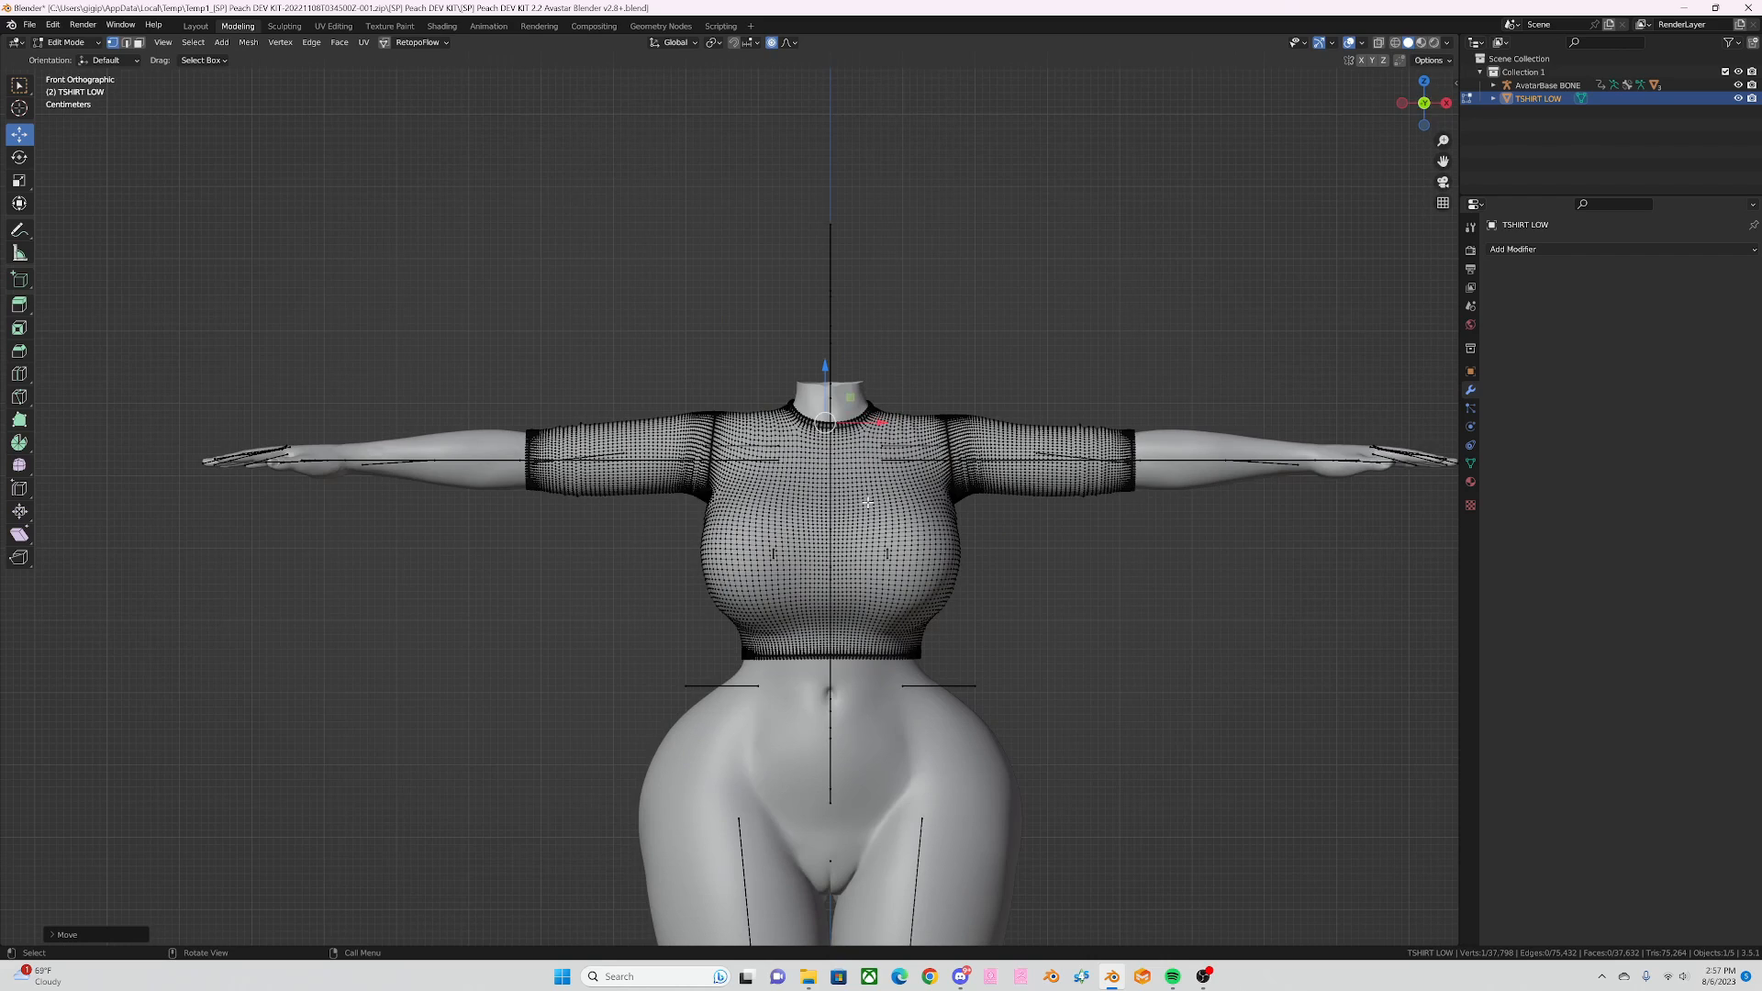
Step: Raise the vertex on top of the avatar's left shoulder seam in the front view and deselect it
{"action": "scroll", "coordinate": [913, 521], "scroll_direction": "up", "scroll_amount": 5}
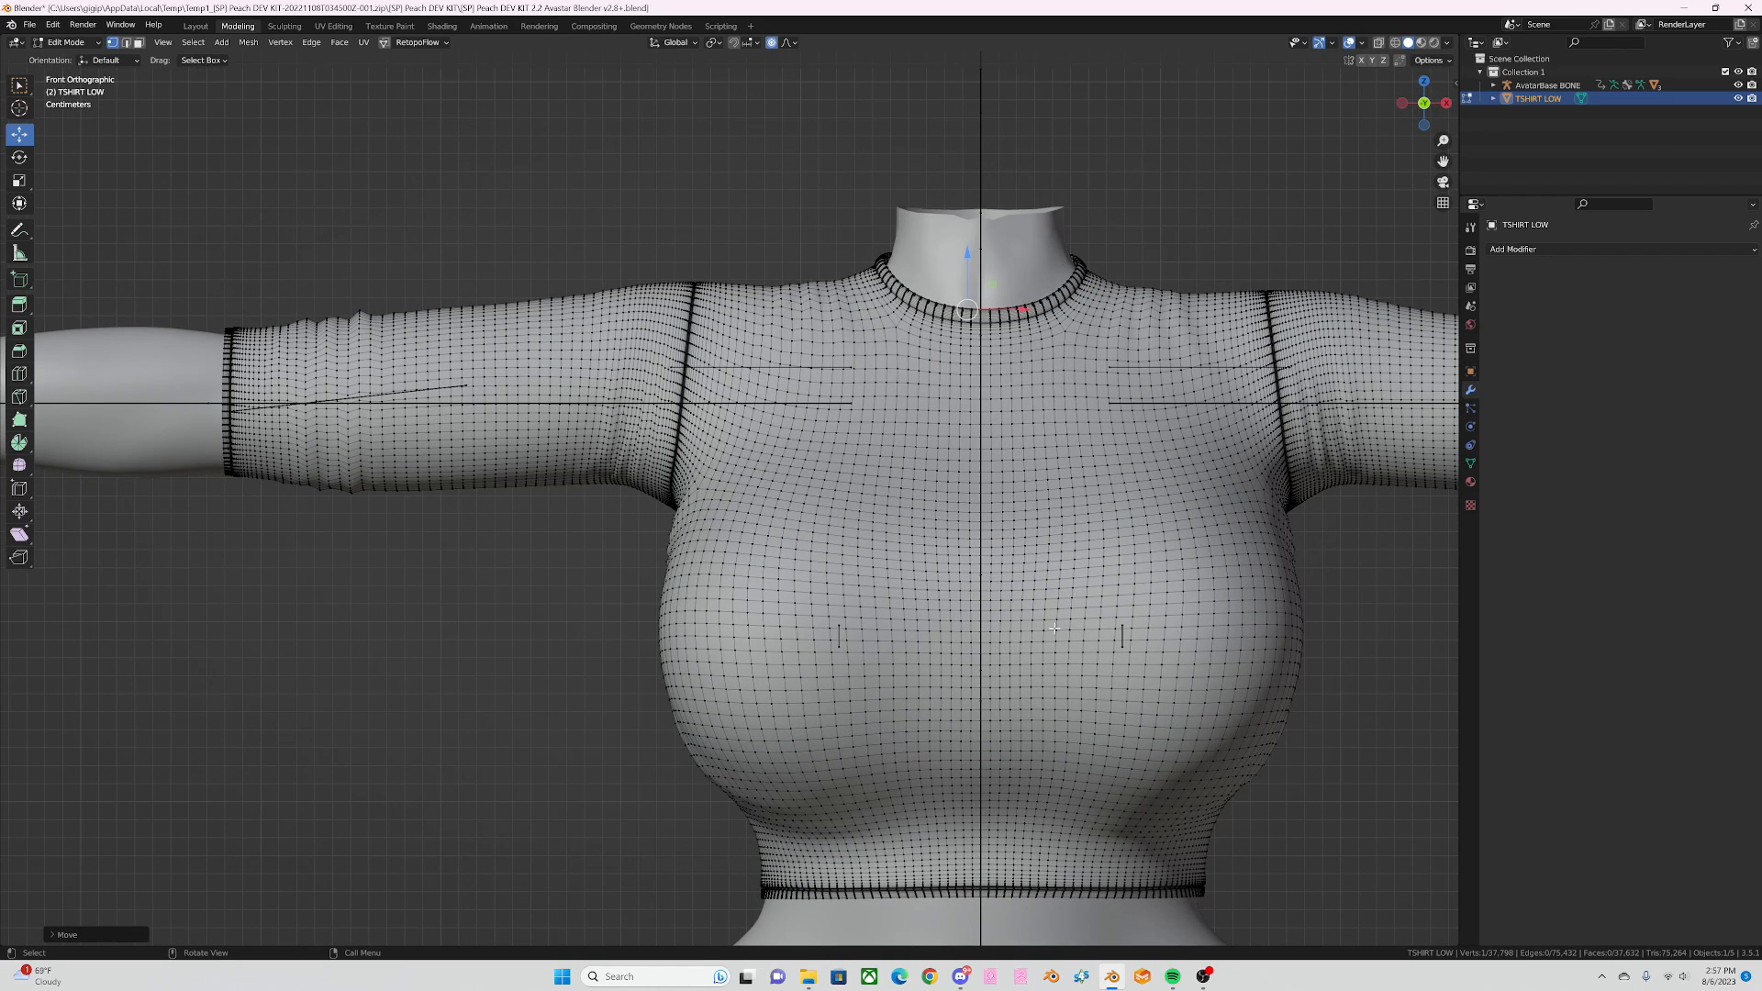
{"action": "middle_click_drag", "start_coordinate": [1054, 627], "coordinate": [838, 641], "text": "shift"}
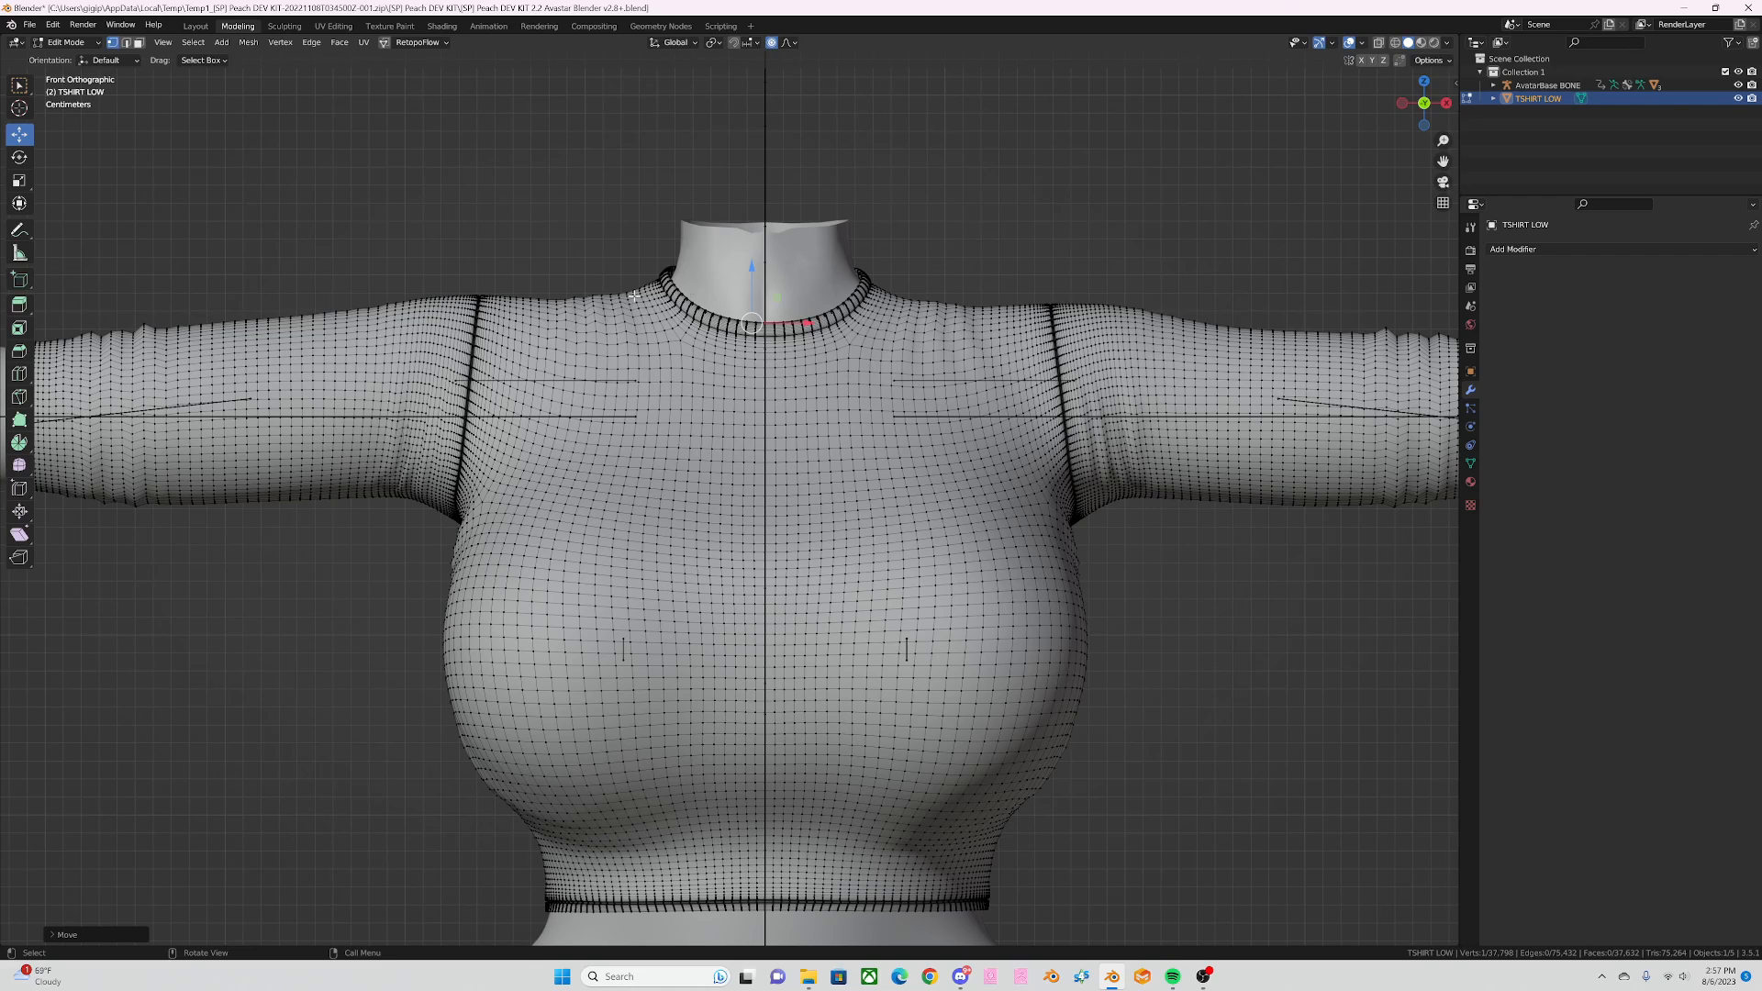
{"action": "left_click", "coordinate": [1046, 304]}
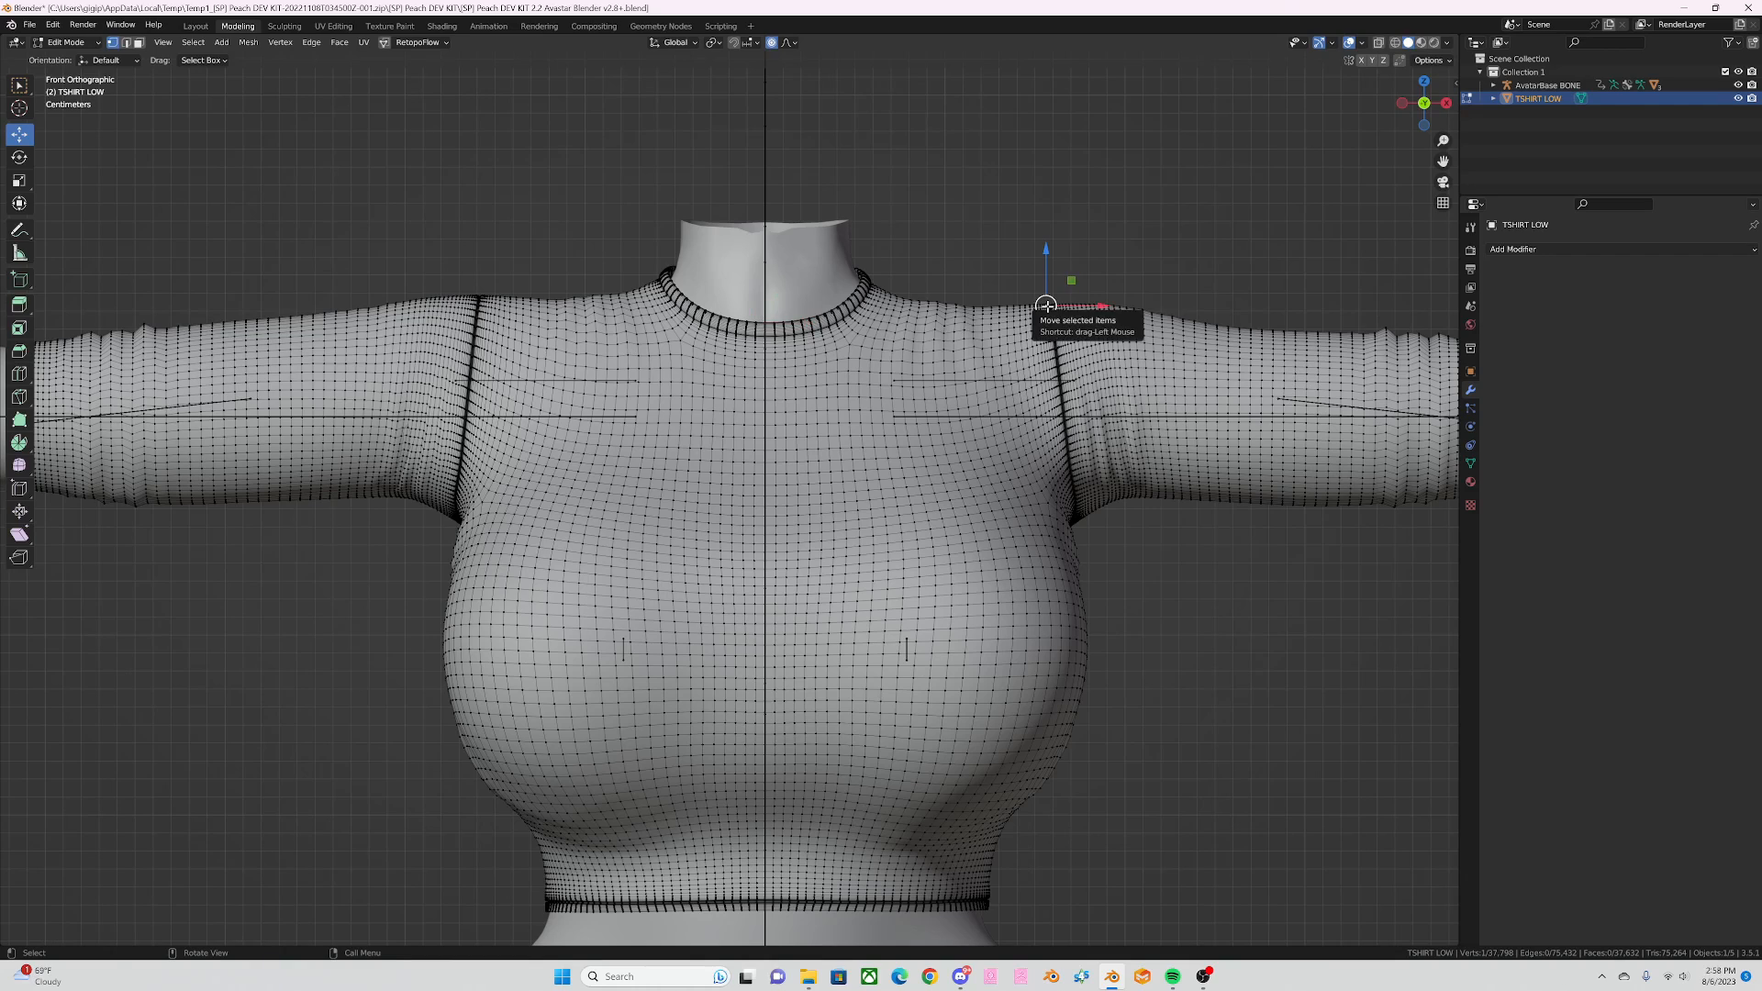
{"action": "key", "text": "g"}
{"action": "left_click", "coordinate": [1047, 307]}
{"action": "left_click_drag", "start_coordinate": [1050, 249], "coordinate": [1049, 240]}
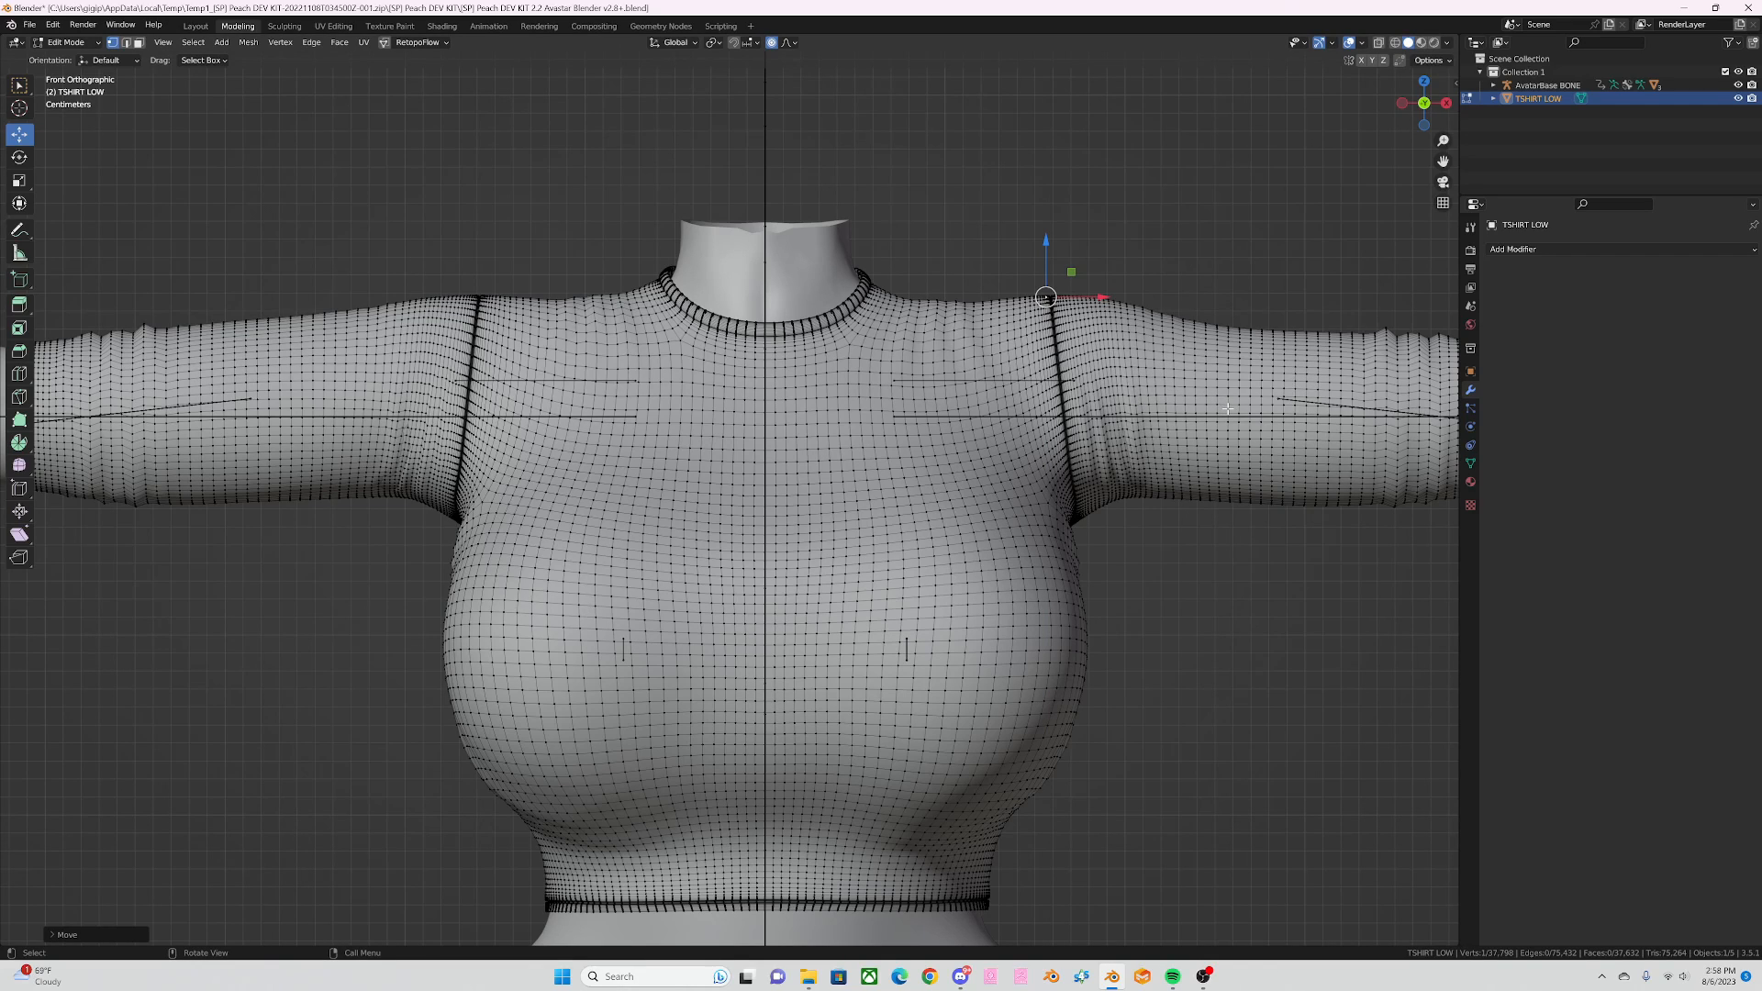
{"action": "left_click", "coordinate": [1159, 236]}
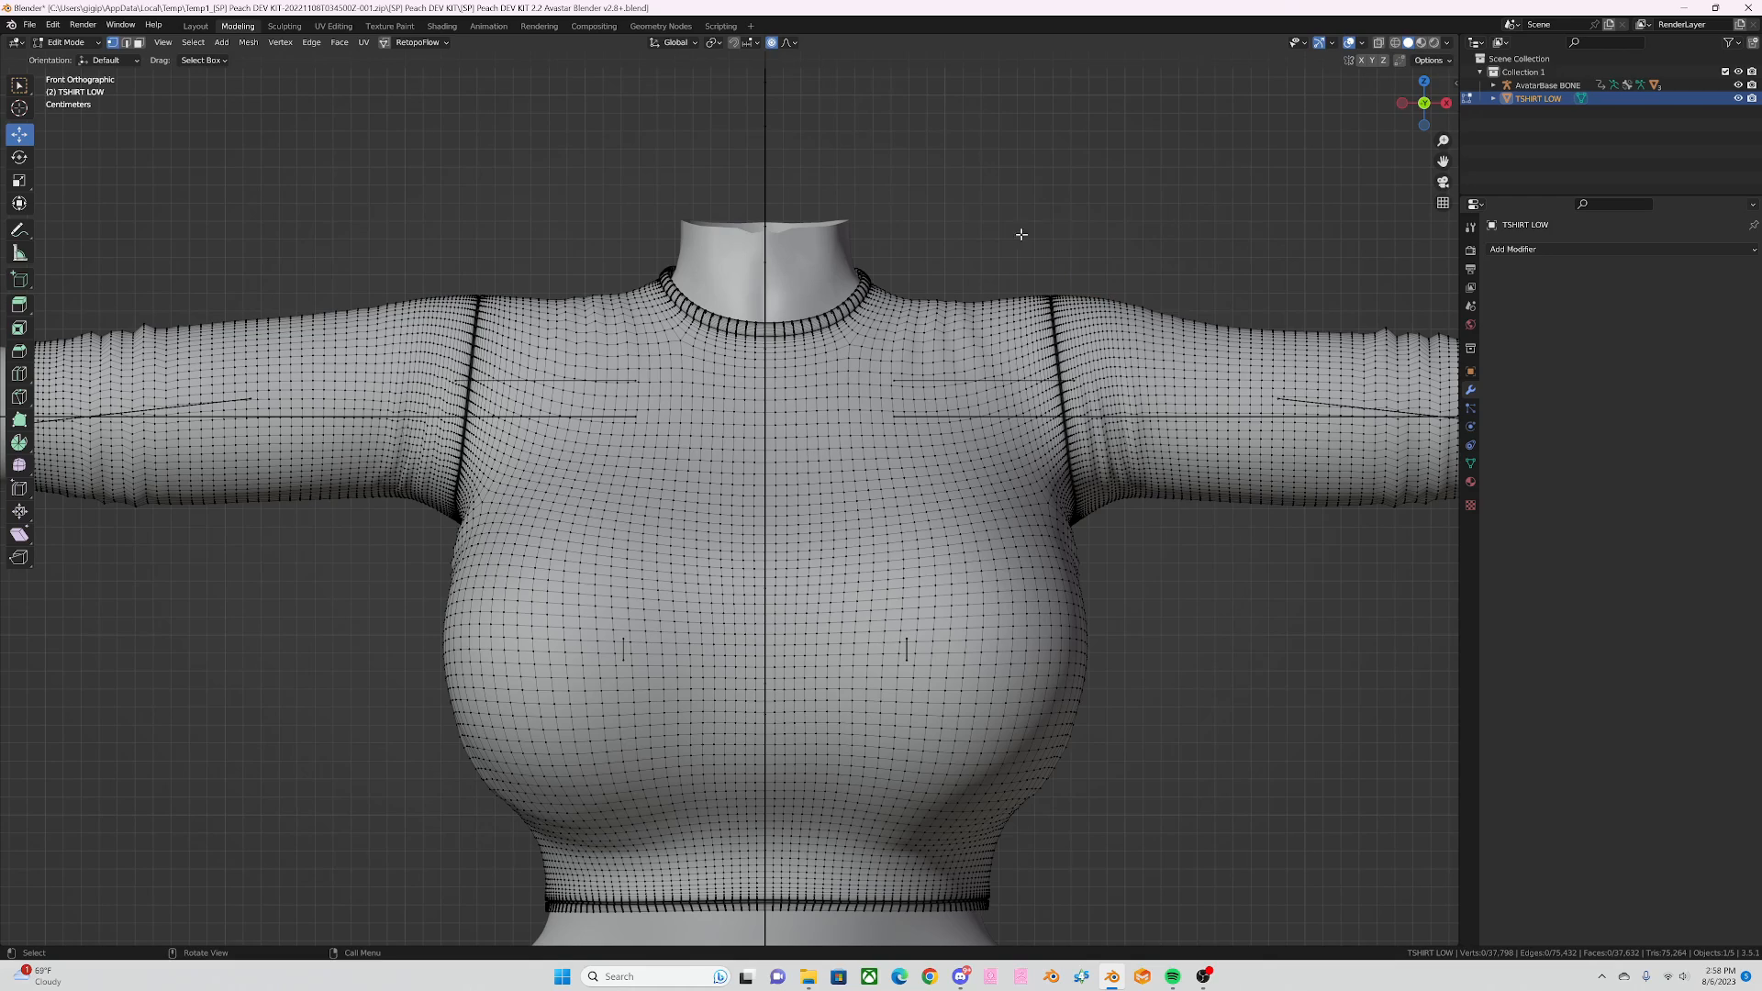
Step: Adjust vertices at the avatar's left armpit and sleeve underside, reducing the proportional size to about 0.043 m
{"action": "left_click", "coordinate": [1085, 522]}
{"action": "left_click_drag", "start_coordinate": [1086, 472], "coordinate": [1086, 470]}
{"action": "key", "text": "g"}
{"action": "scroll", "coordinate": [1135, 479], "scroll_direction": "up", "scroll_amount": 4}
{"action": "left_click", "coordinate": [1135, 479]}
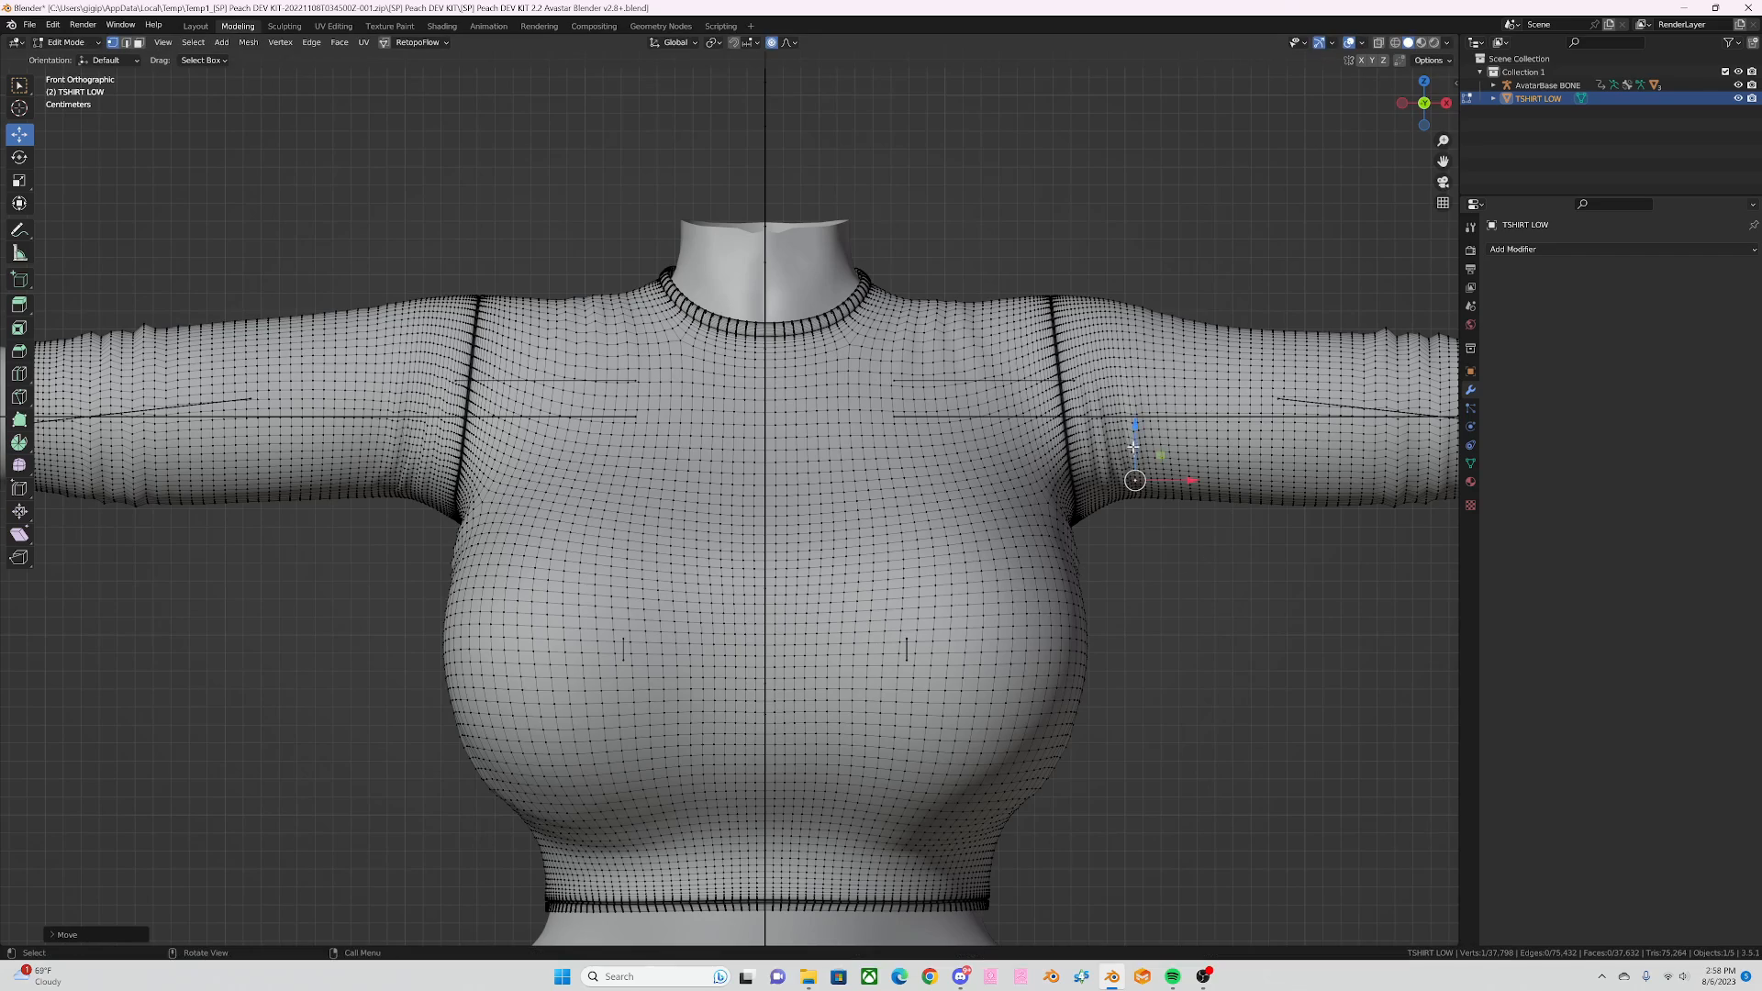
{"action": "left_click_drag", "start_coordinate": [1134, 430], "coordinate": [1134, 432]}
Step: Reposition vertices around the front of the left armhole and its sleeve folds with small proportional moves
{"action": "middle_click_drag", "start_coordinate": [1141, 476], "coordinate": [1046, 504]}
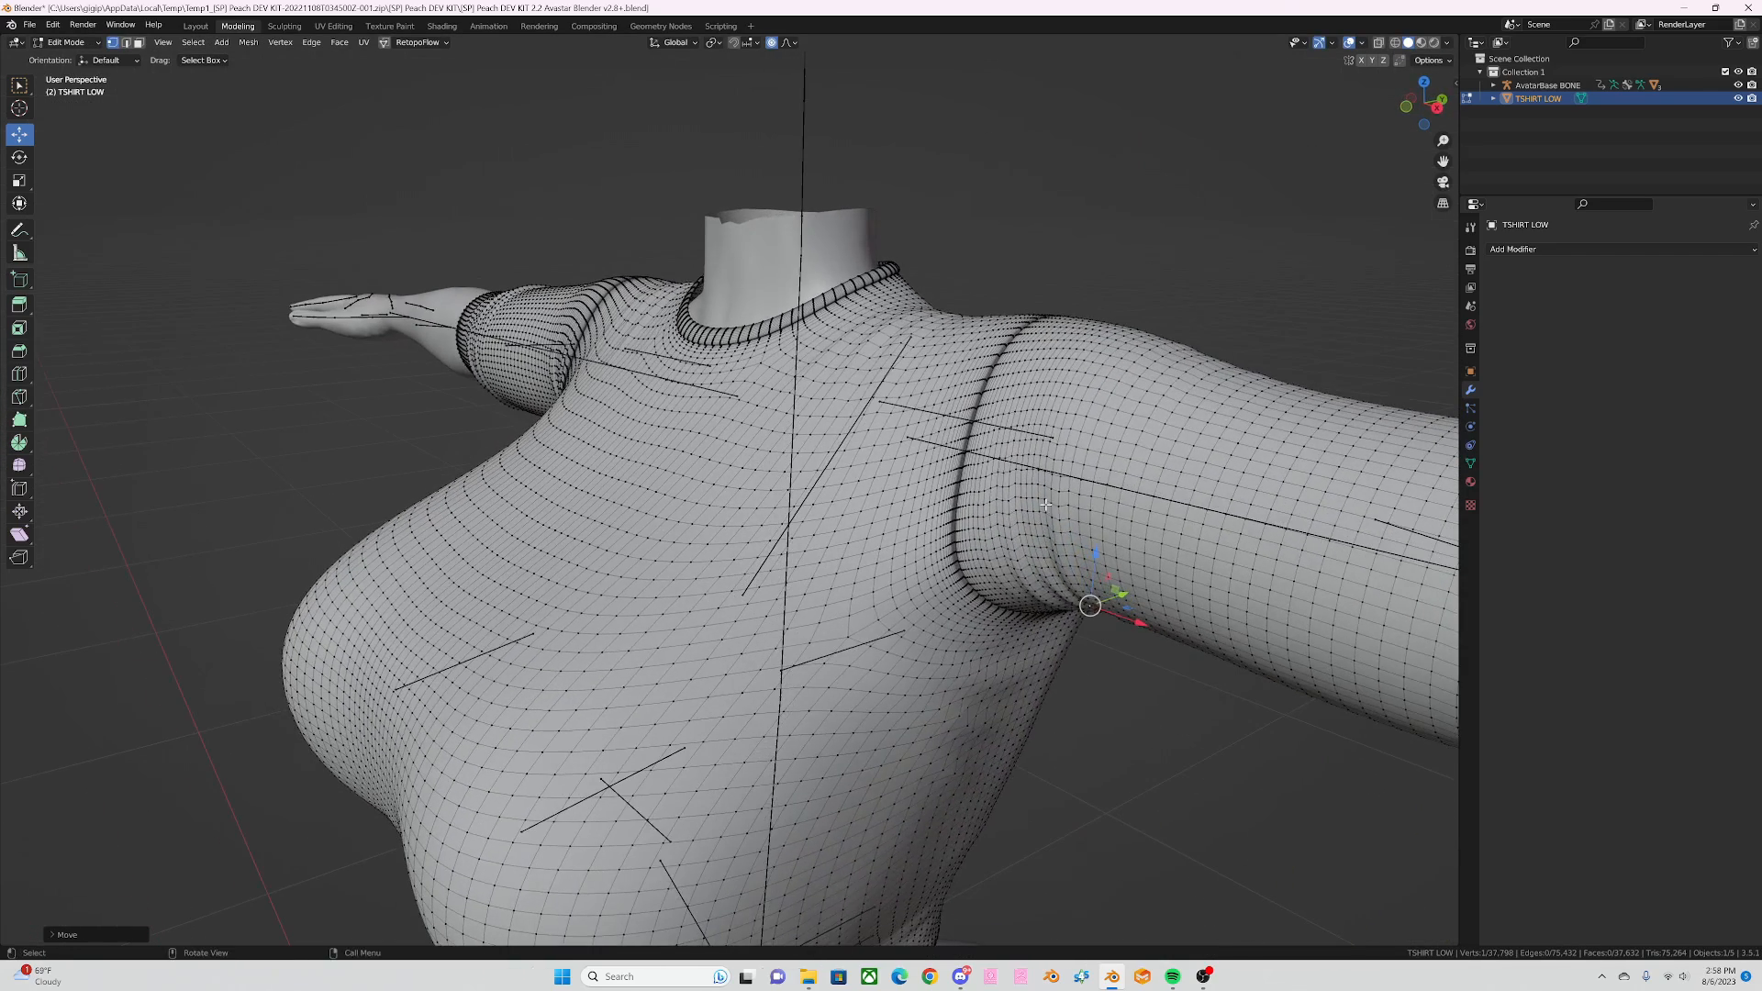
{"action": "left_click_drag", "start_coordinate": [1122, 597], "coordinate": [1113, 600]}
{"action": "left_click", "coordinate": [965, 584]}
{"action": "left_click_drag", "start_coordinate": [965, 584], "coordinate": [972, 576]}
{"action": "left_click", "coordinate": [1042, 543]}
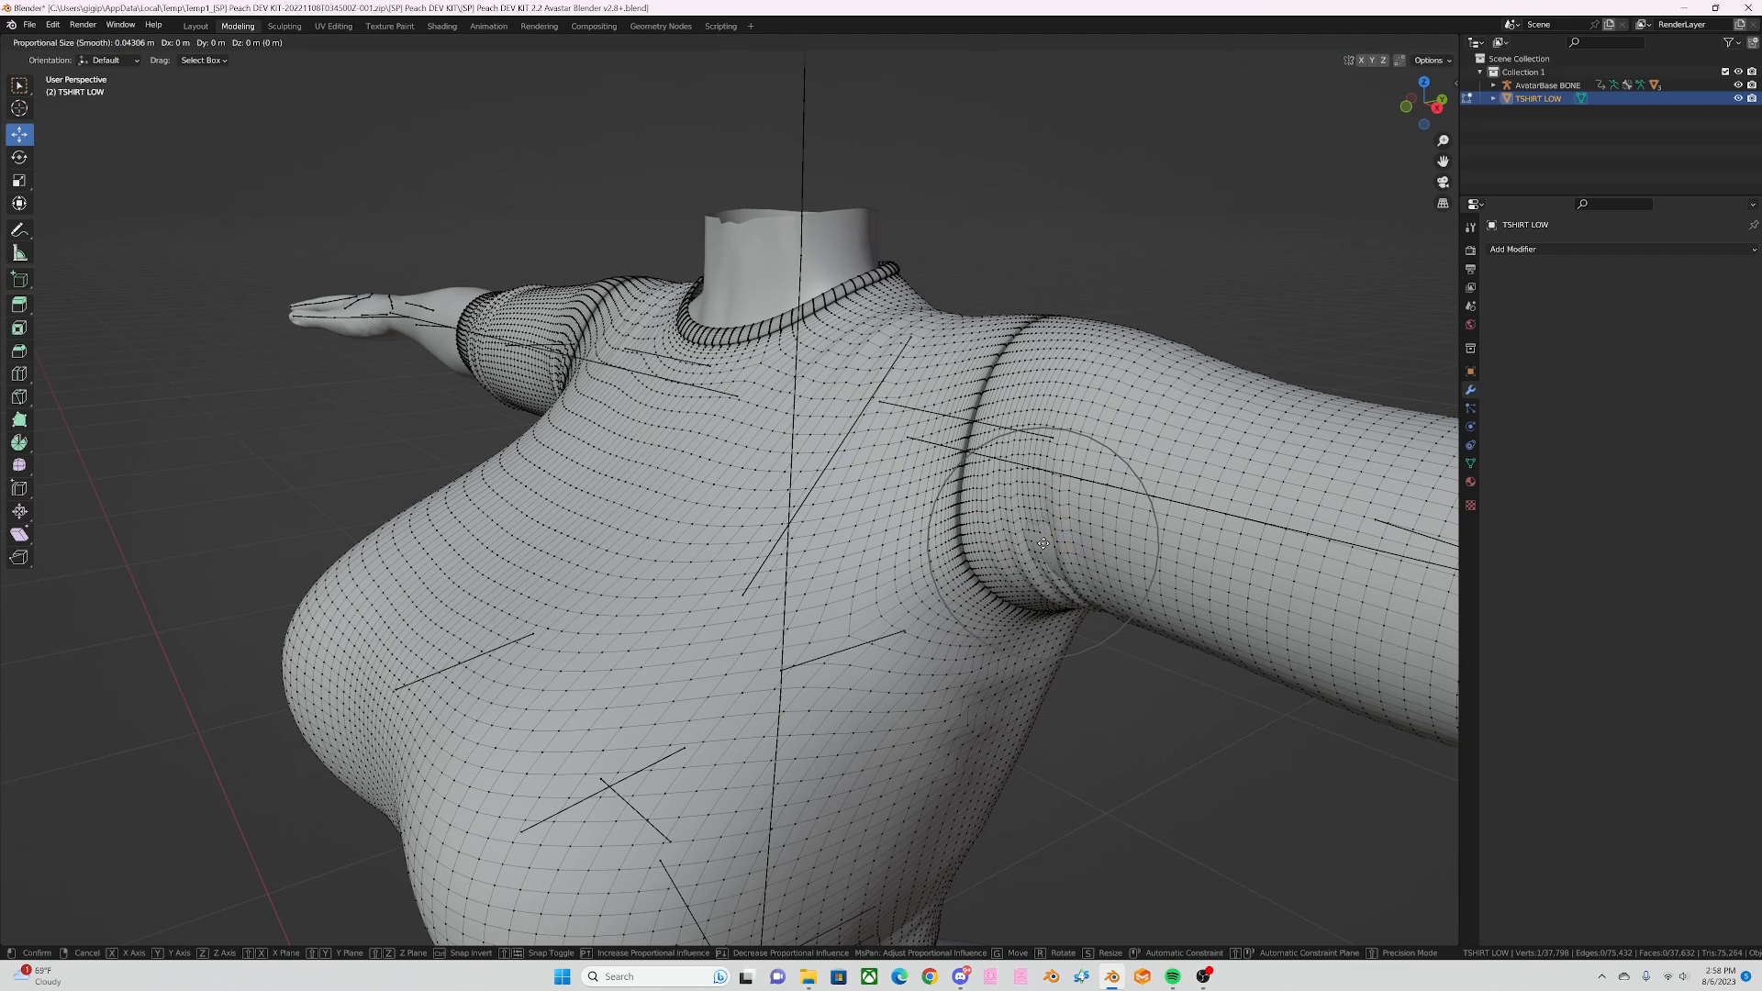
{"action": "left_click", "coordinate": [965, 552]}
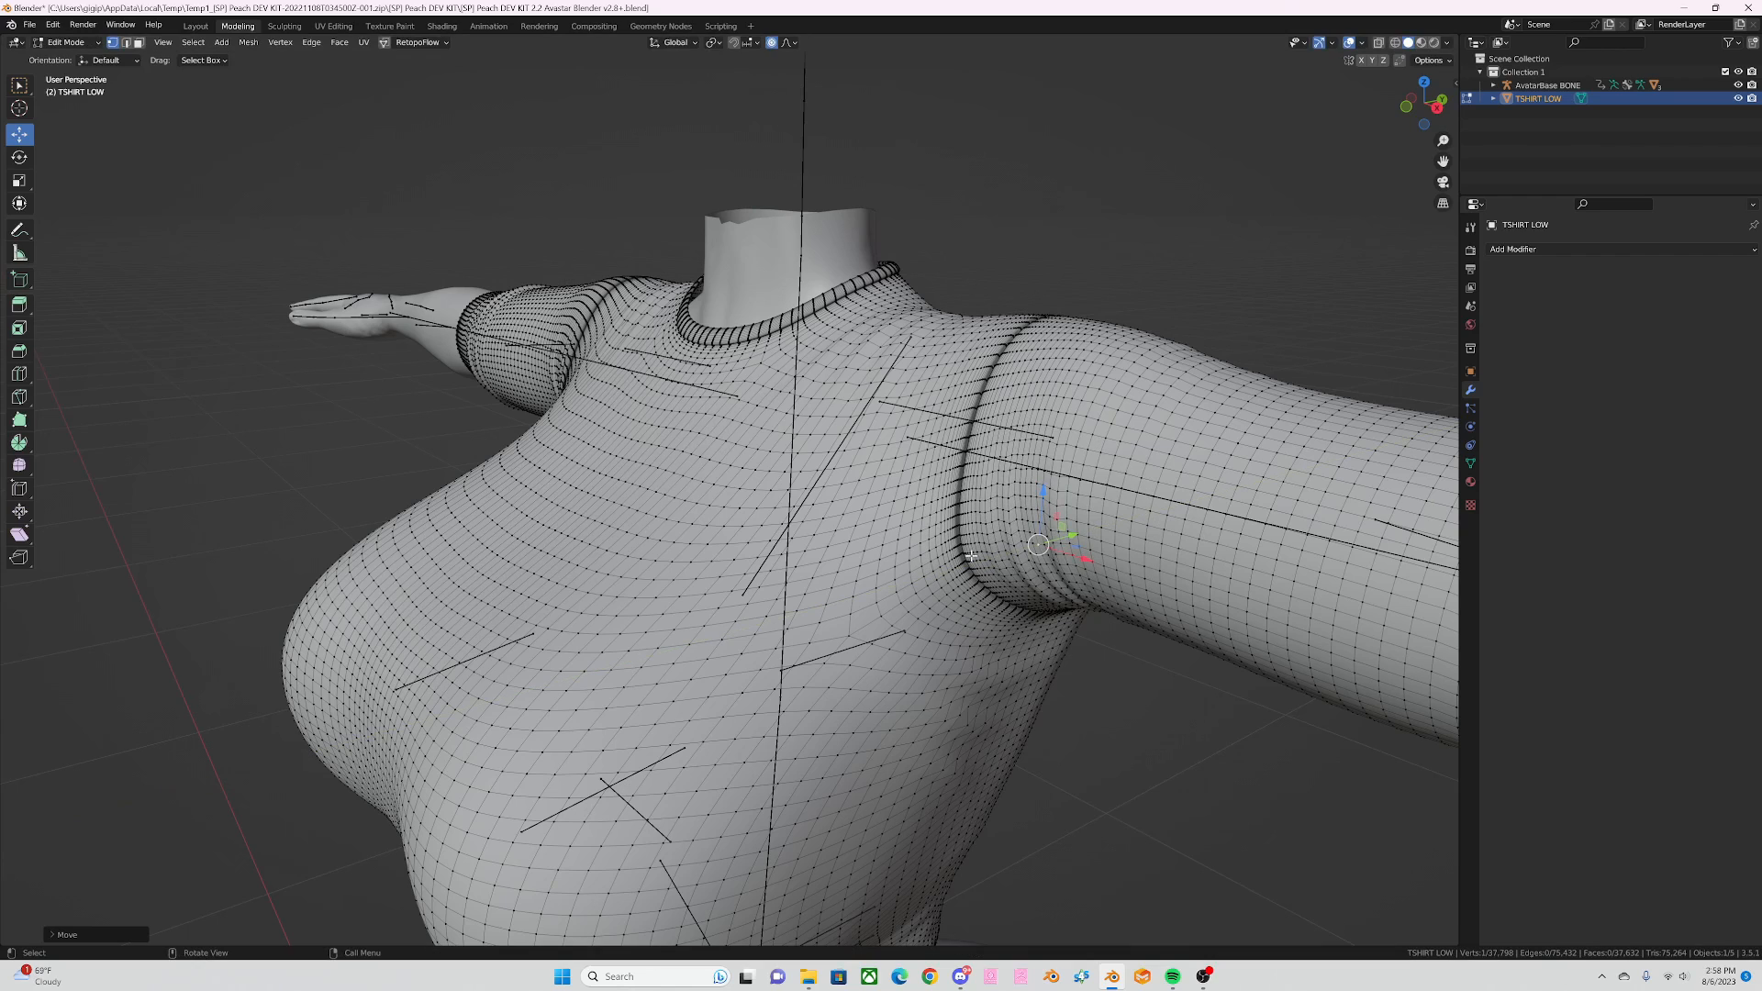
{"action": "left_click_drag", "start_coordinate": [991, 566], "coordinate": [994, 569]}
{"action": "key", "text": "KP_1"}
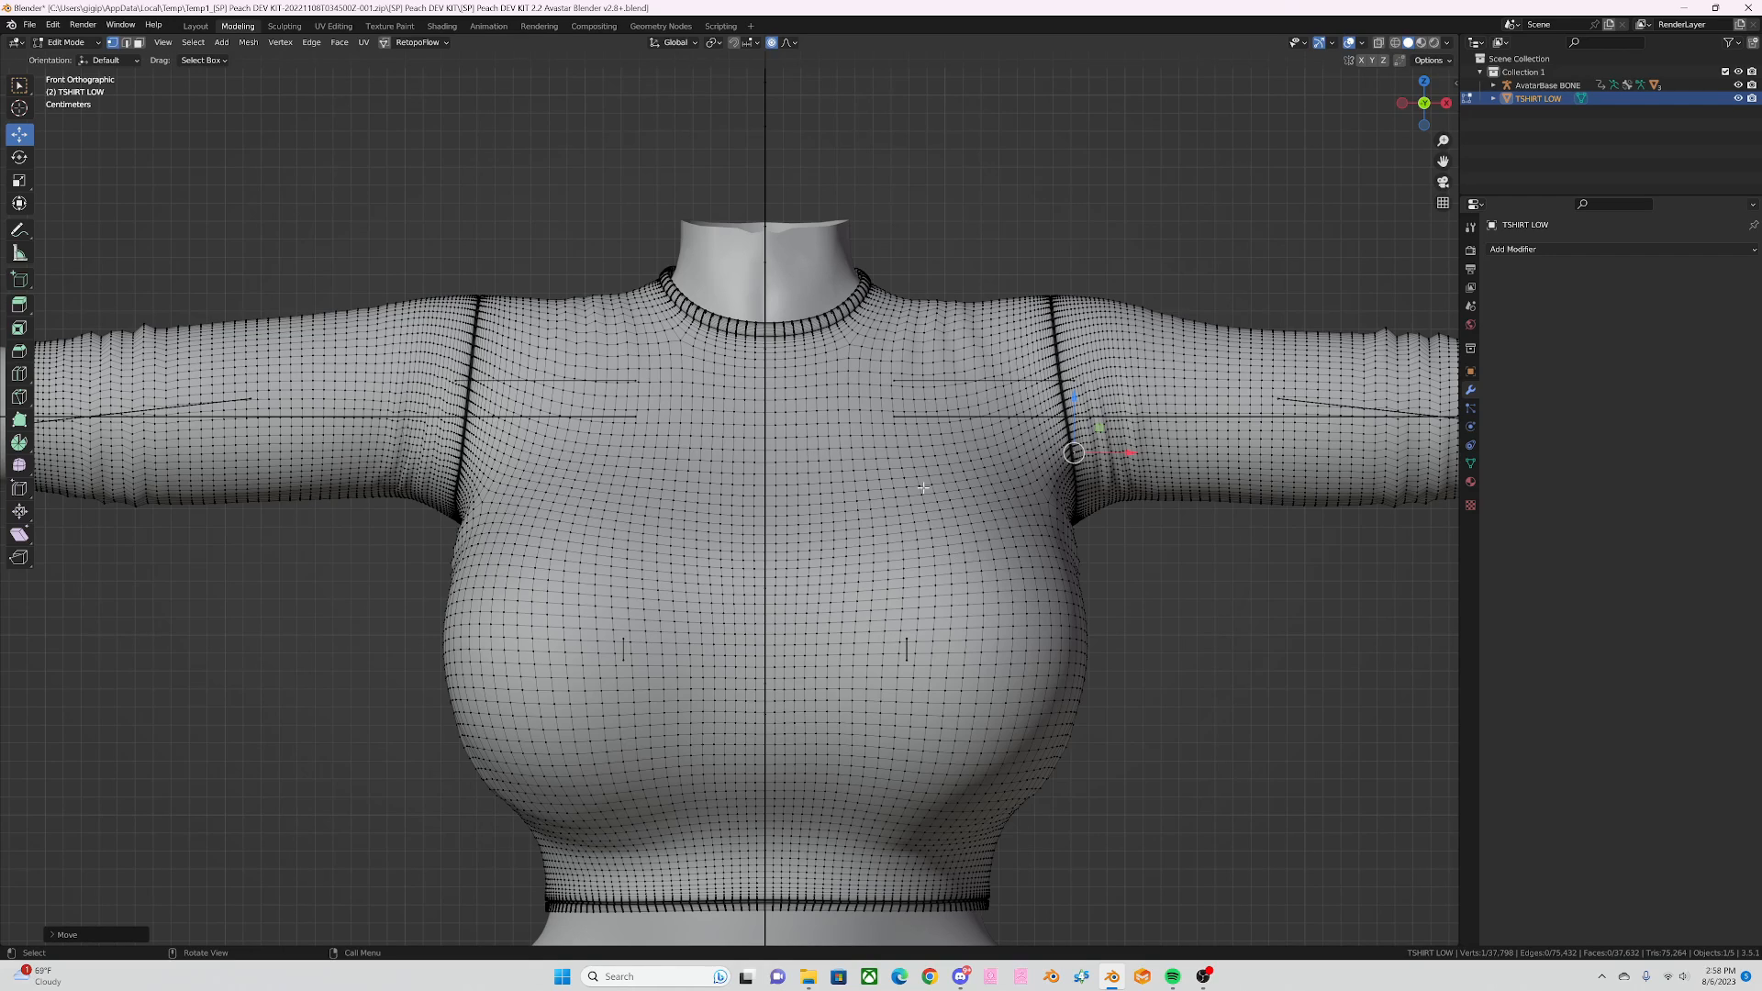
{"action": "left_click", "coordinate": [1193, 183]}
Step: Switch the shirt to Object Mode and turn on X-ray to compare it with the body underneath
{"action": "left_click", "coordinate": [66, 42]}
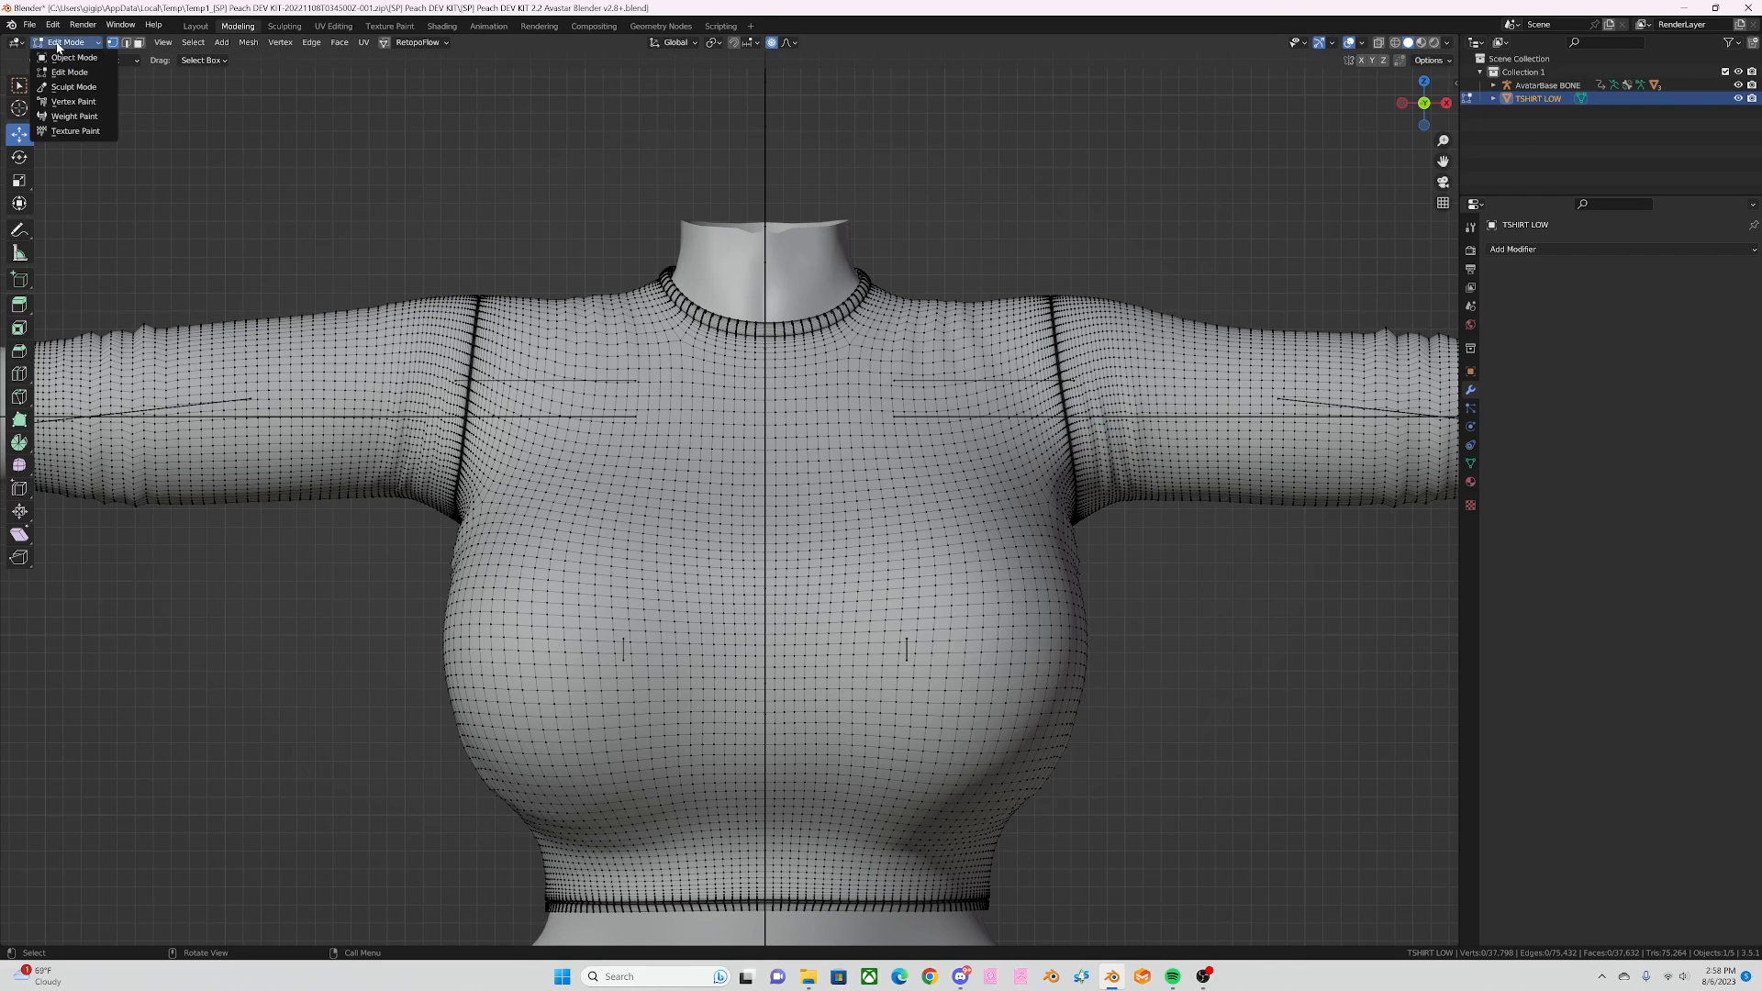
{"action": "left_click", "coordinate": [66, 58]}
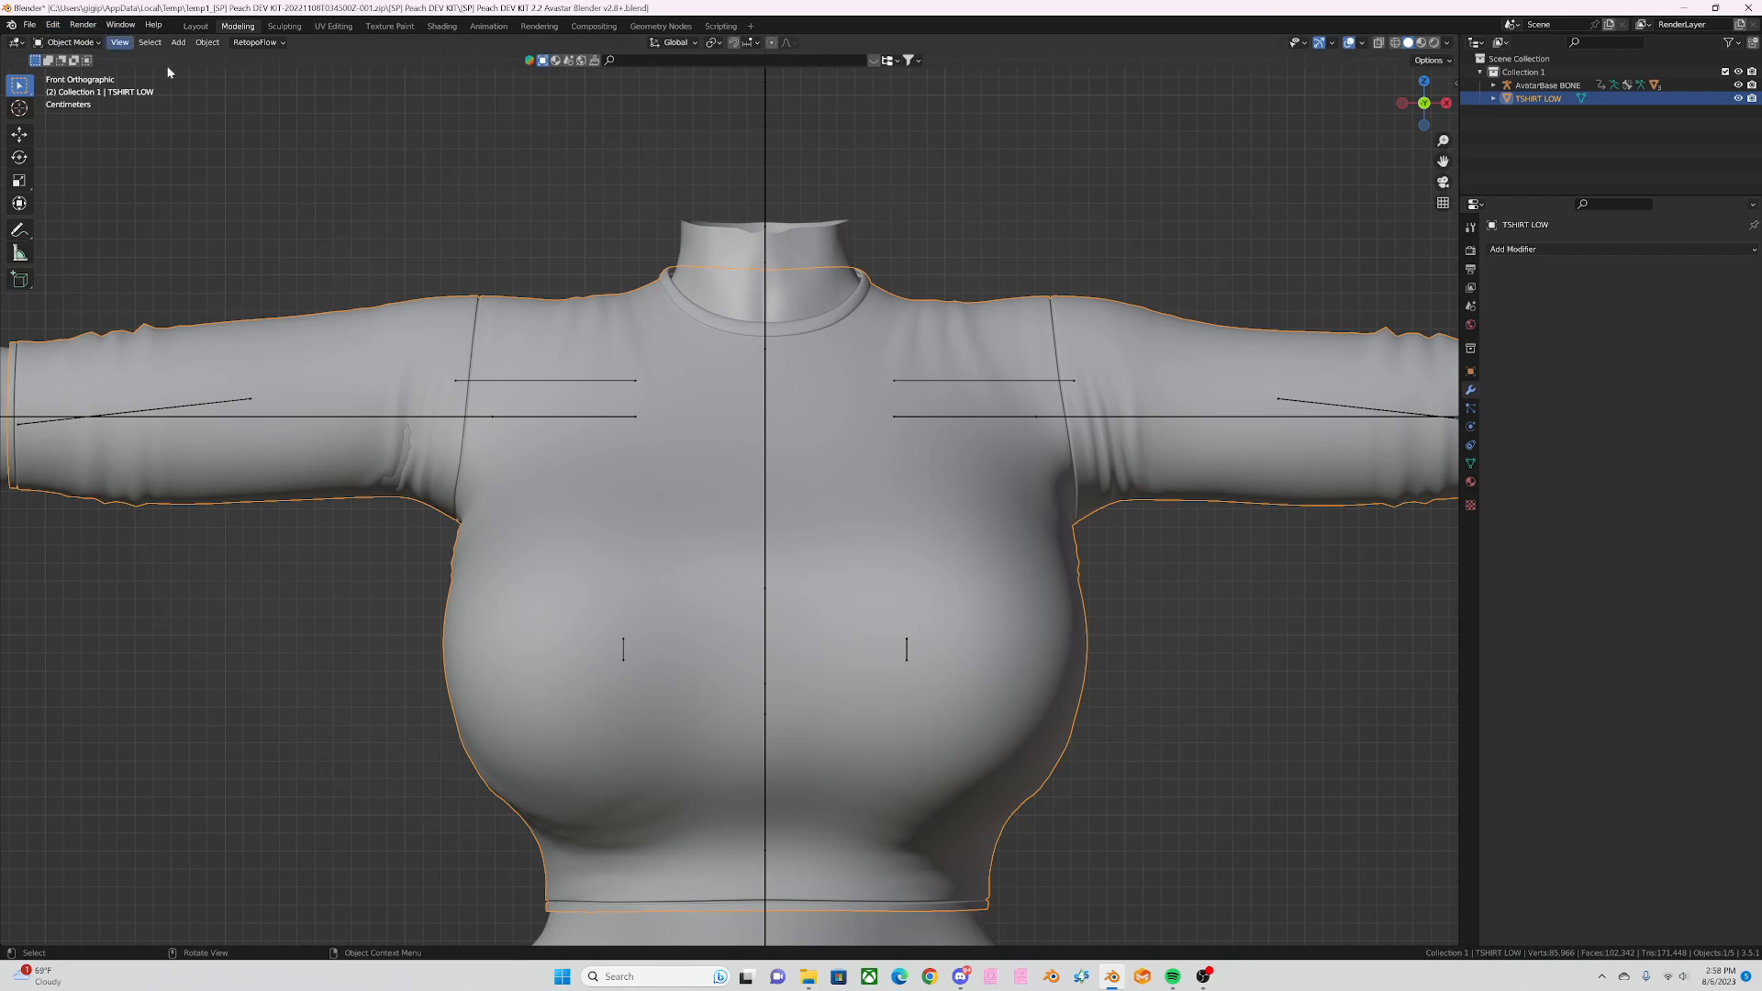
{"action": "left_click", "coordinate": [1380, 43]}
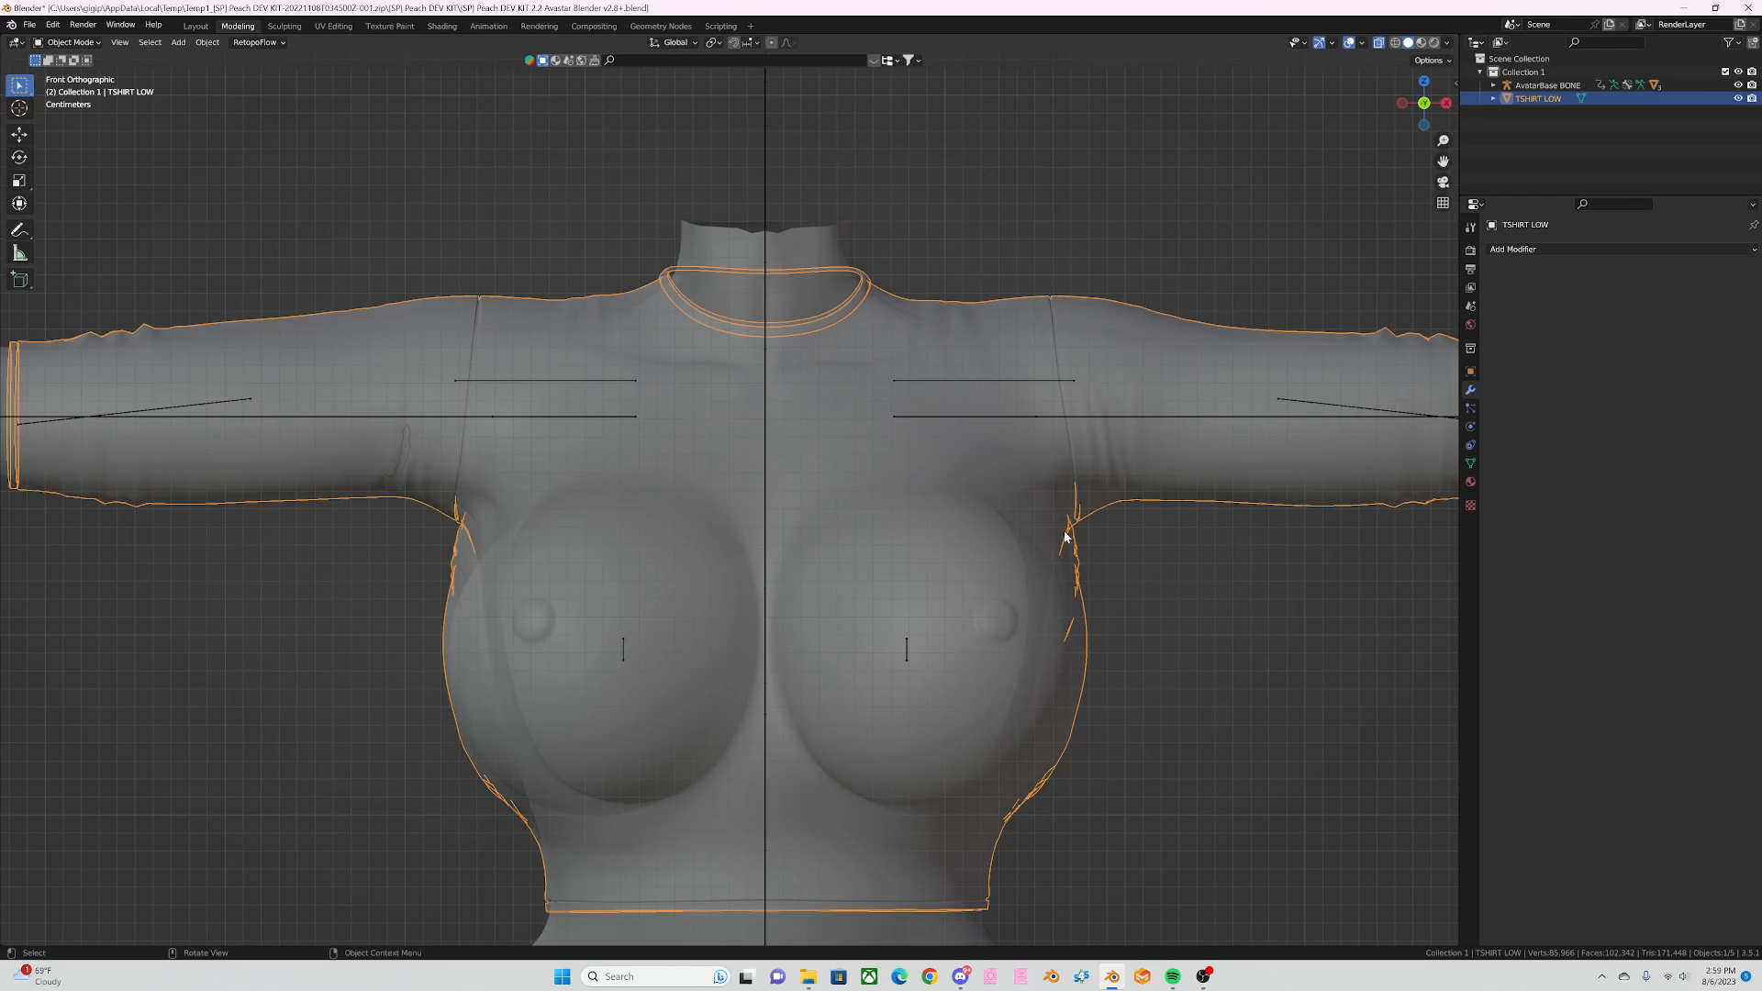
Step: In Edit Mode, lower the top of both shoulder seams toward the body and return to Object Mode
{"action": "key", "text": "Tab"}
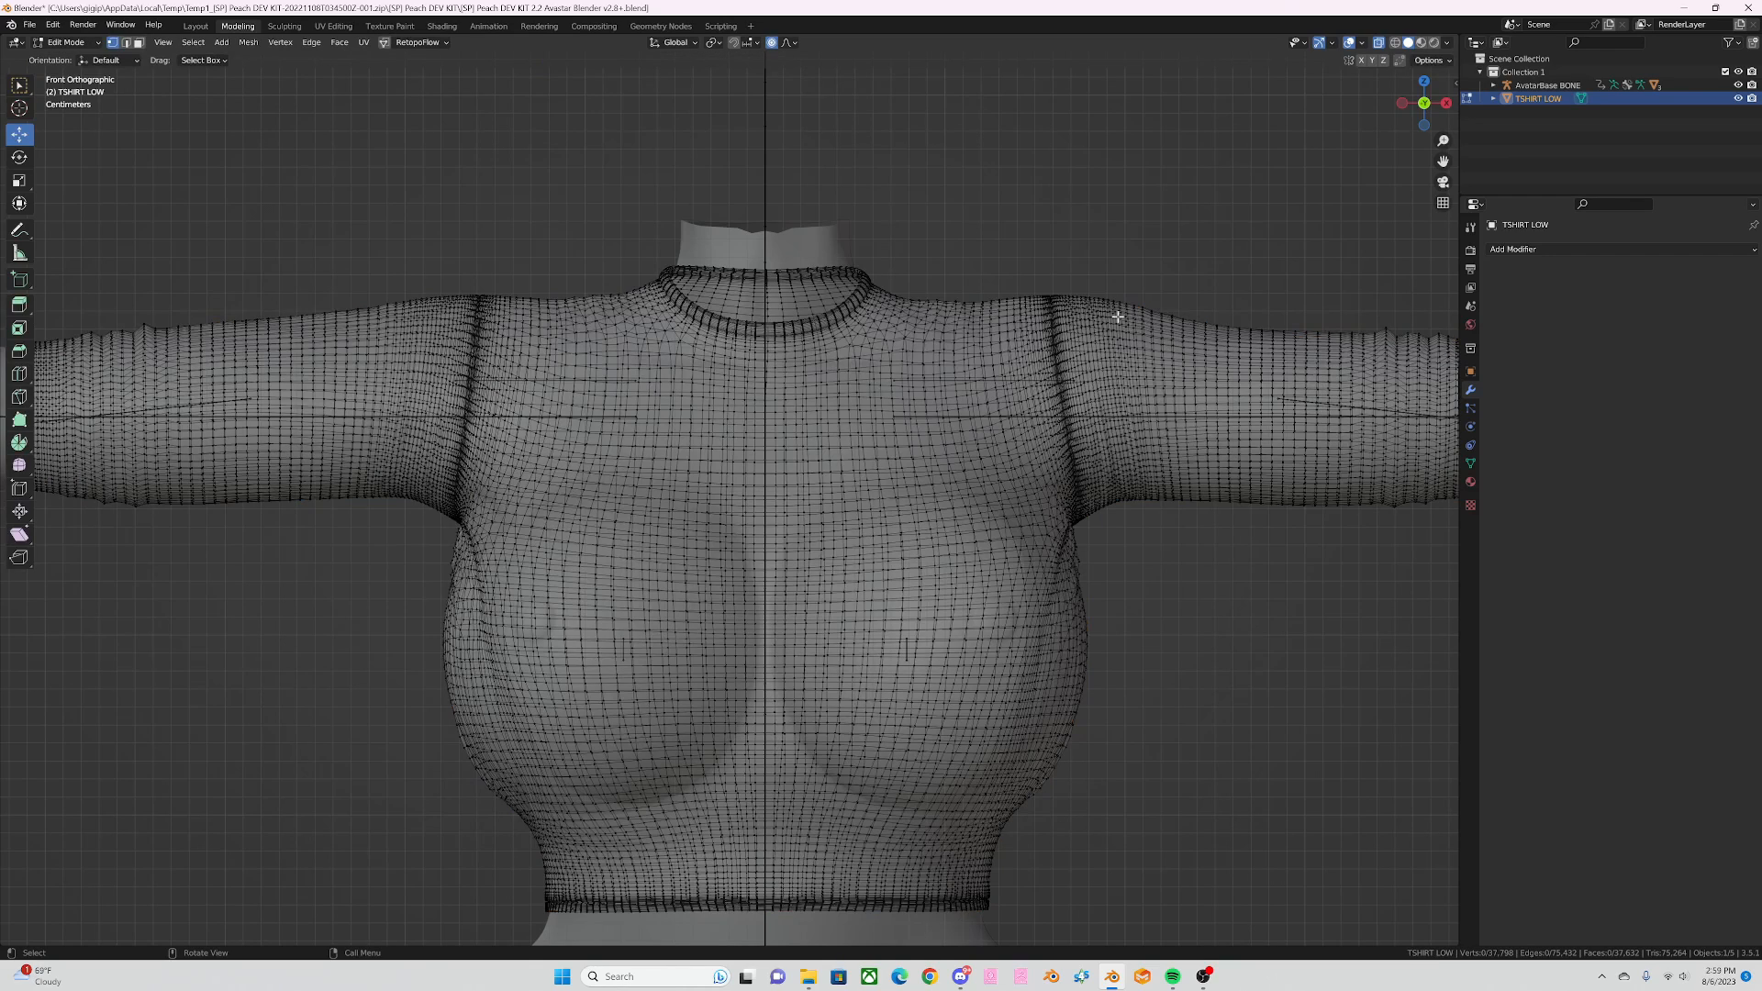
{"action": "mouse_move", "coordinate": [1066, 272]}
{"action": "left_mouse_down"}
{"action": "mouse_move", "coordinate": [1069, 245]}
{"action": "mouse_move", "coordinate": [1078, 265]}
{"action": "left_mouse_up"}
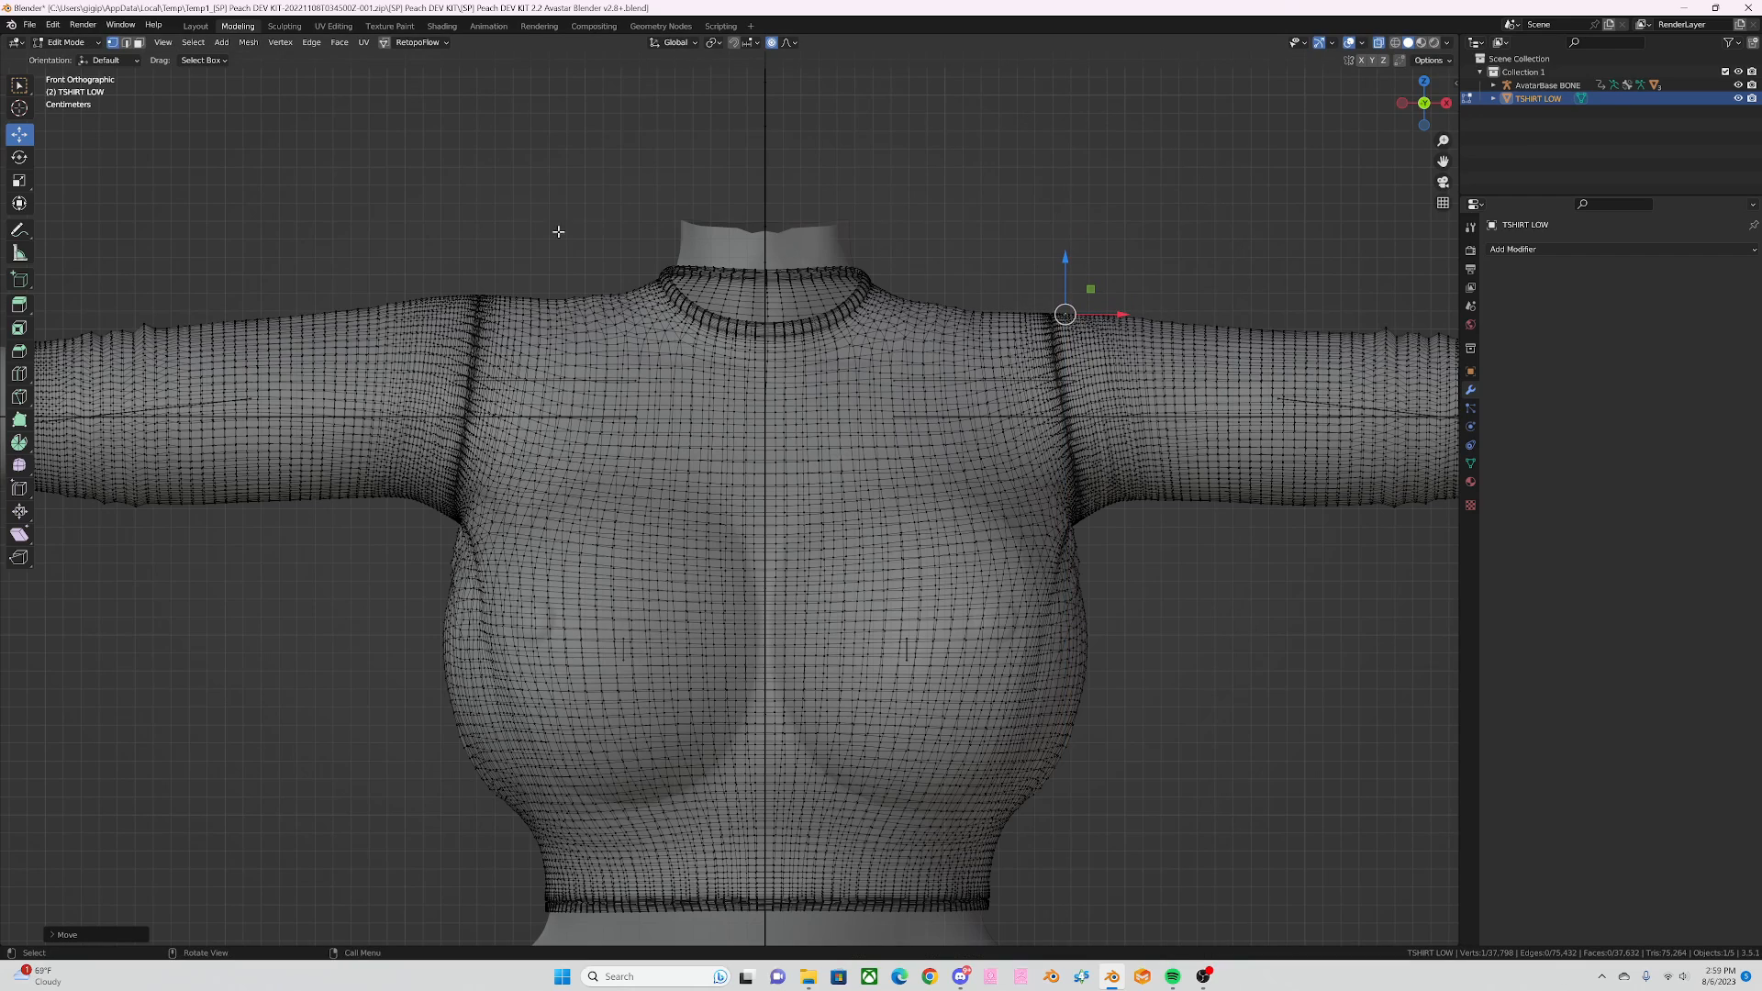
{"action": "left_click", "coordinate": [479, 287]}
{"action": "left_click_drag", "start_coordinate": [477, 239], "coordinate": [477, 254]}
{"action": "left_click", "coordinate": [60, 41]}
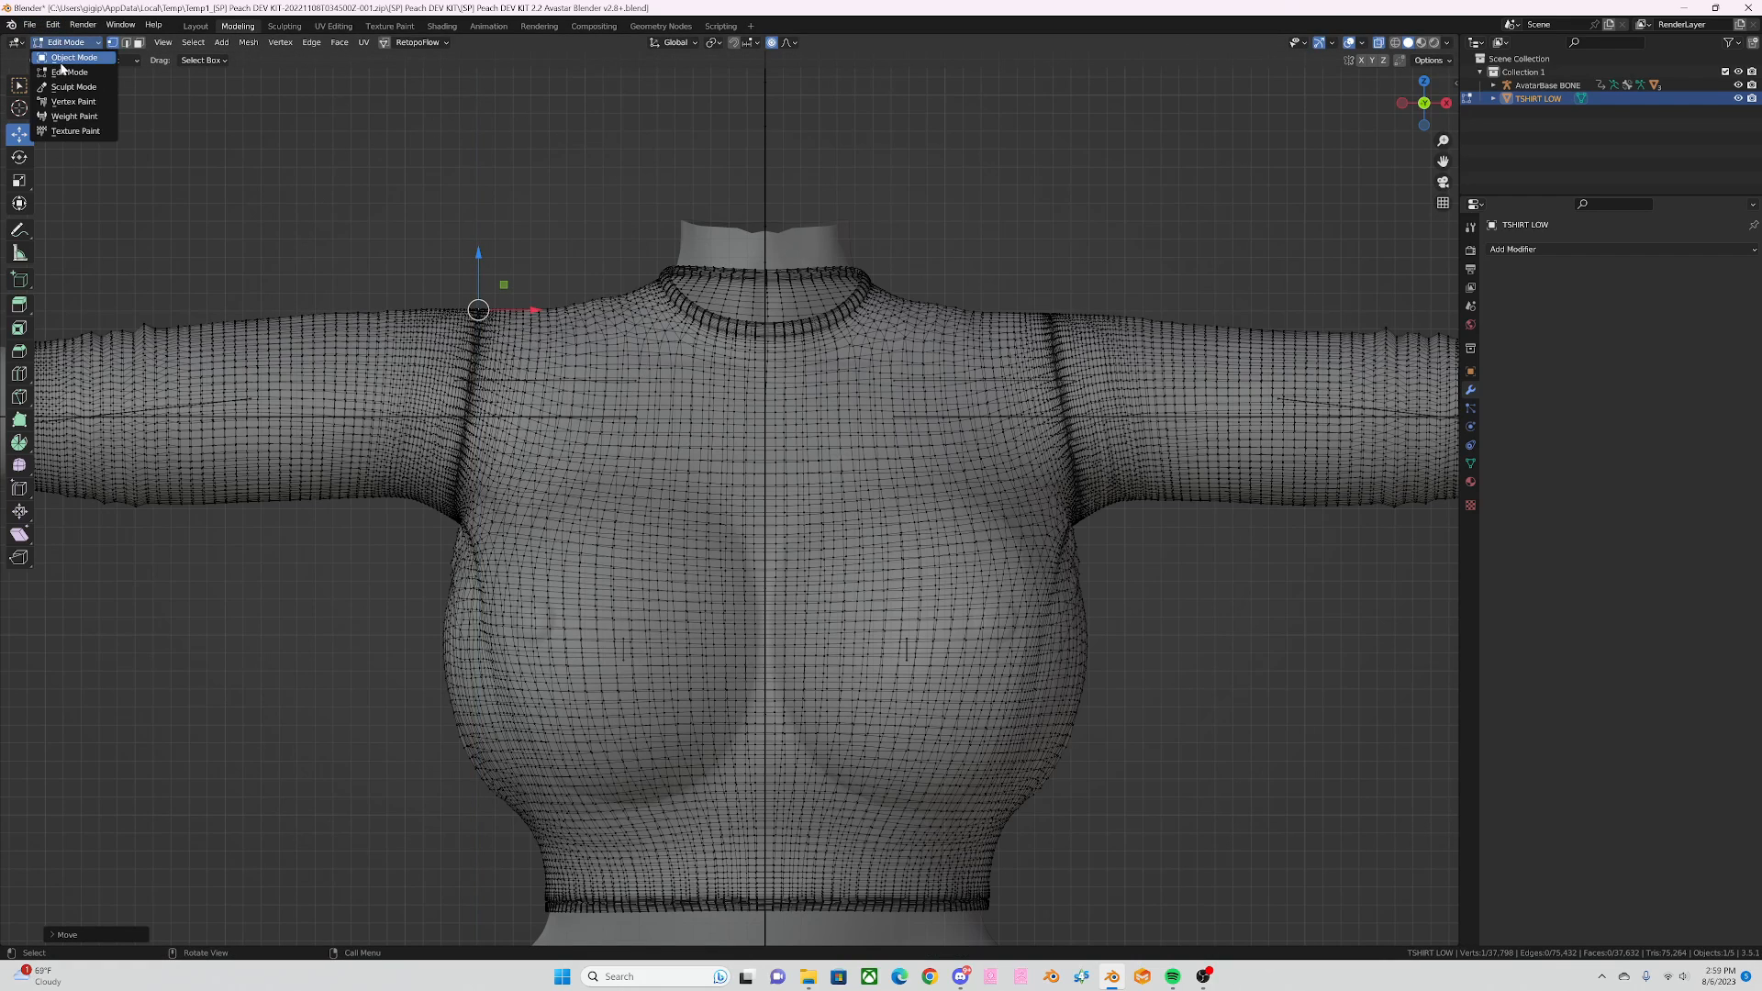
{"action": "left_click", "coordinate": [69, 66]}
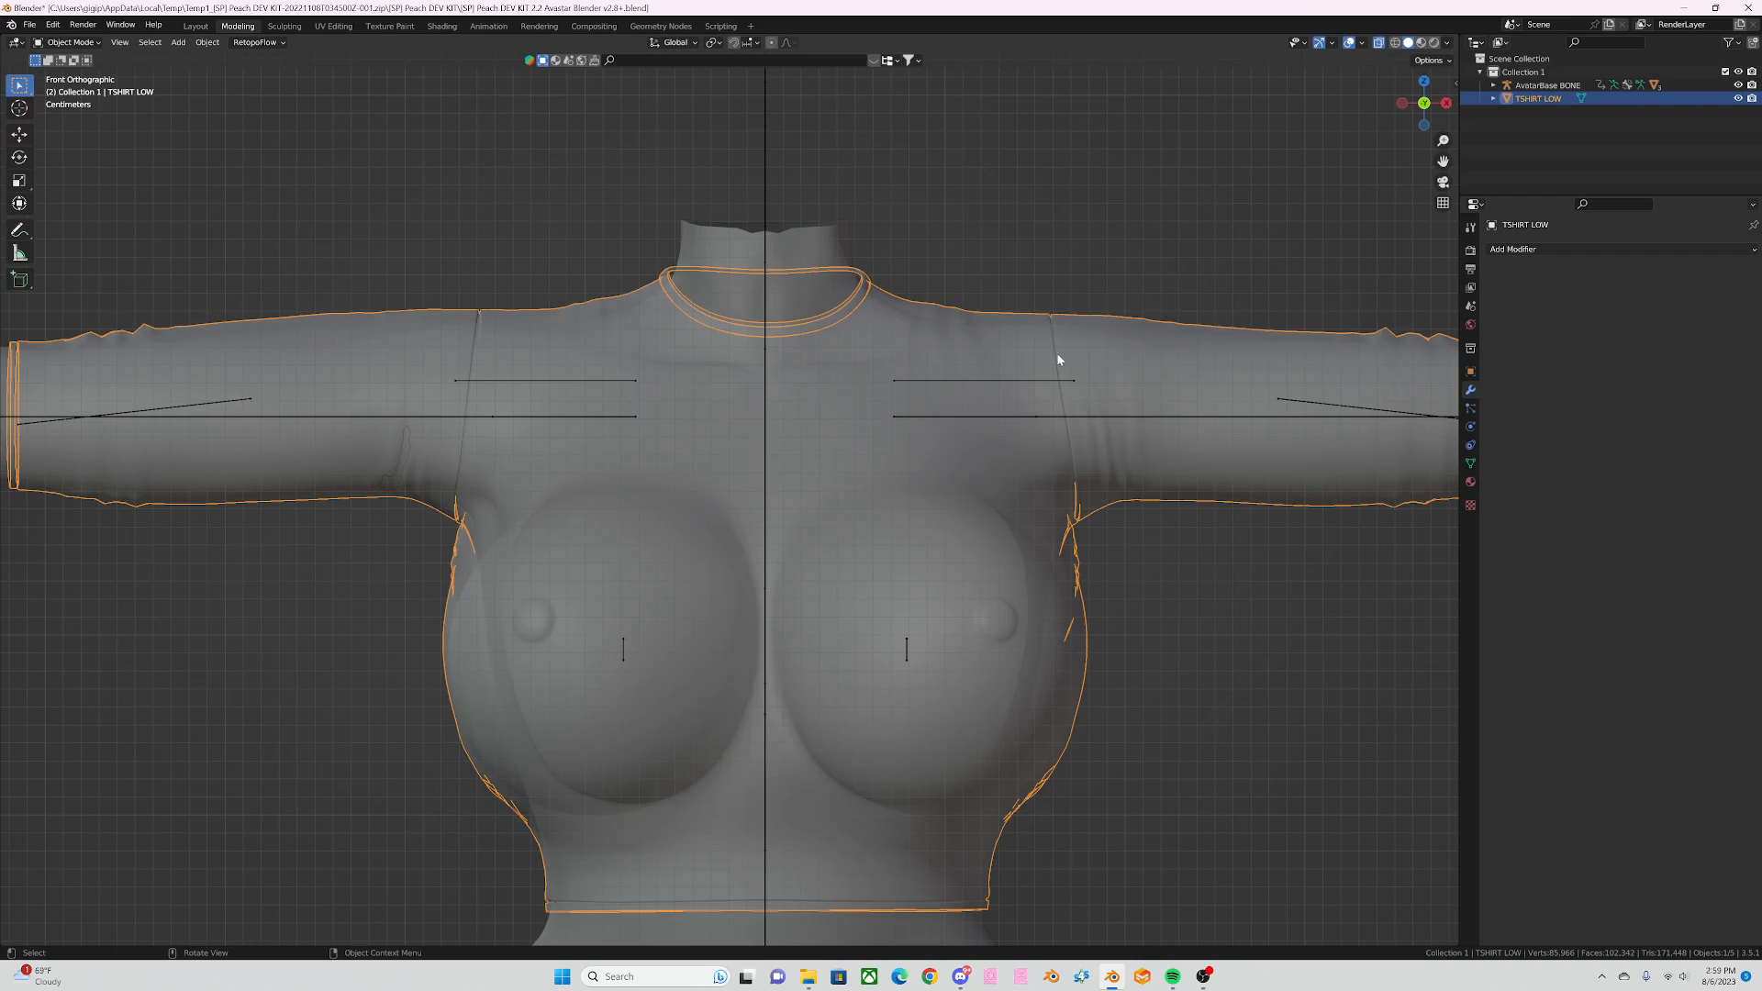
Step: Switch the shirt to Sculpt Mode and set the Inflate/Deflate brush to a 270 px radius
{"action": "left_click", "coordinate": [60, 42]}
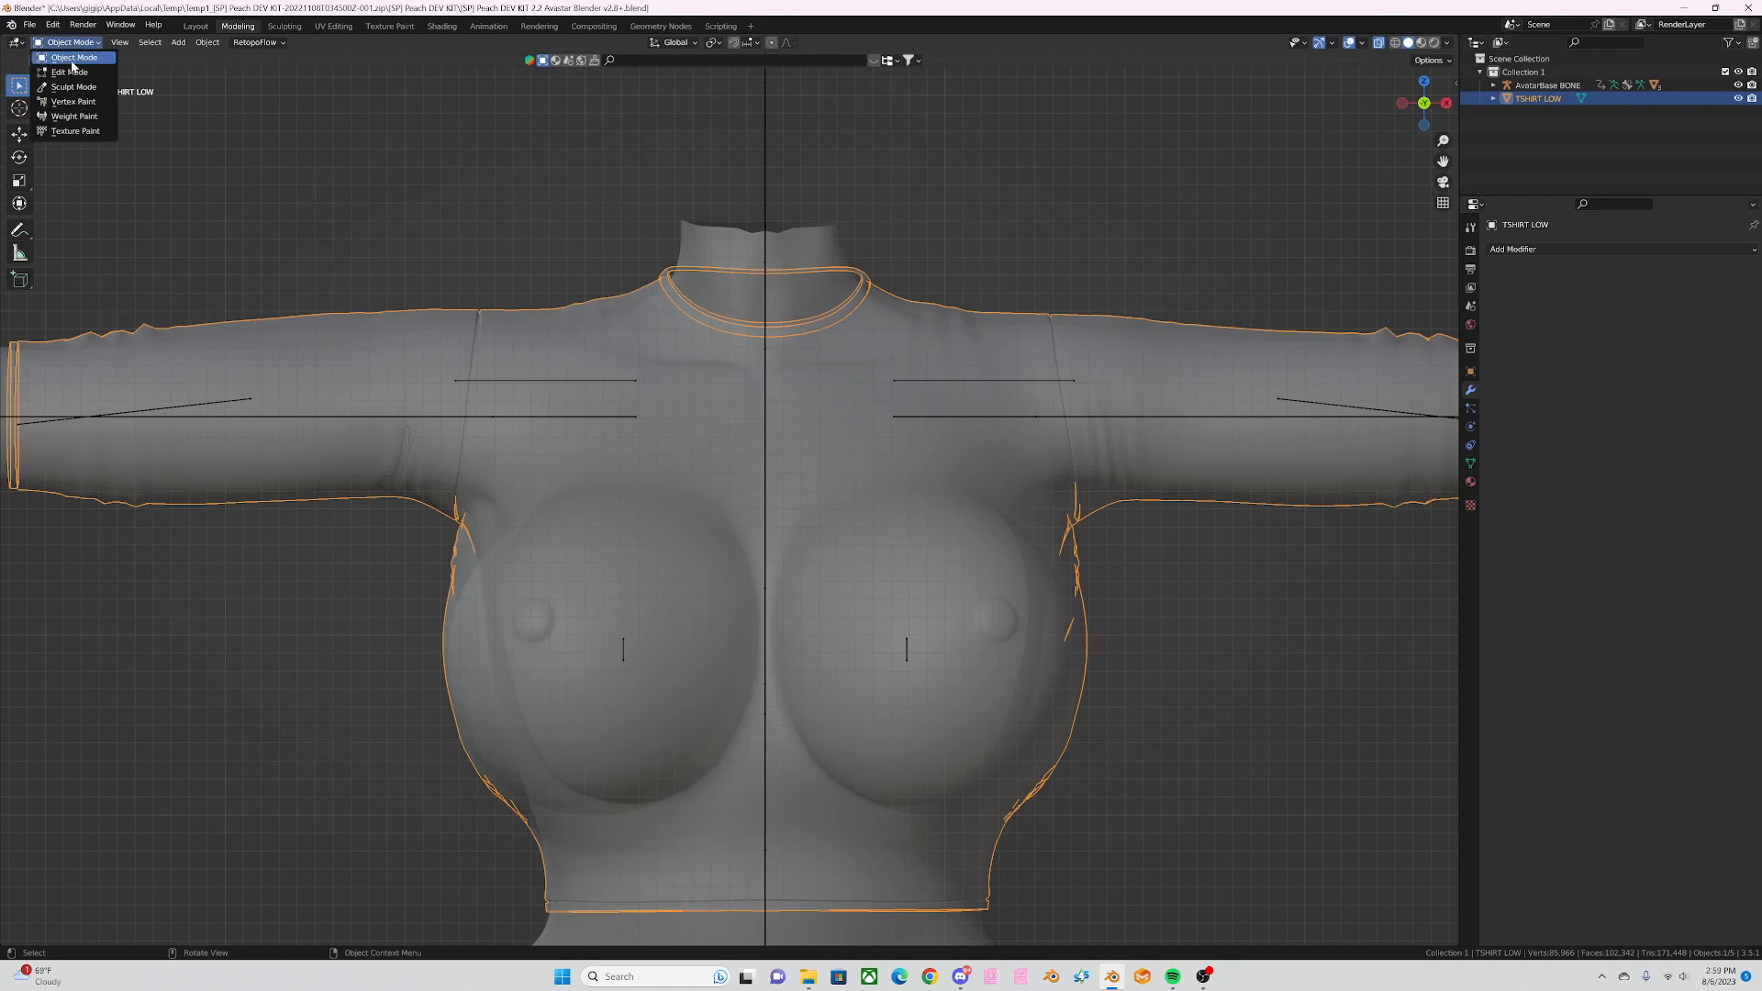
{"action": "left_click", "coordinate": [61, 41]}
{"action": "left_click", "coordinate": [69, 87]}
{"action": "left_click", "coordinate": [18, 224]}
{"action": "left_click_drag", "start_coordinate": [187, 61], "coordinate": [247, 61]}
Step: Inflate the shirt around the armhole, sleeve underside and both sides of the bust with the Inflate/Deflate brush
{"action": "left_click_drag", "start_coordinate": [402, 470], "coordinate": [394, 452]}
{"action": "scroll", "coordinate": [267, 497], "scroll_direction": "down", "scroll_amount": 2}
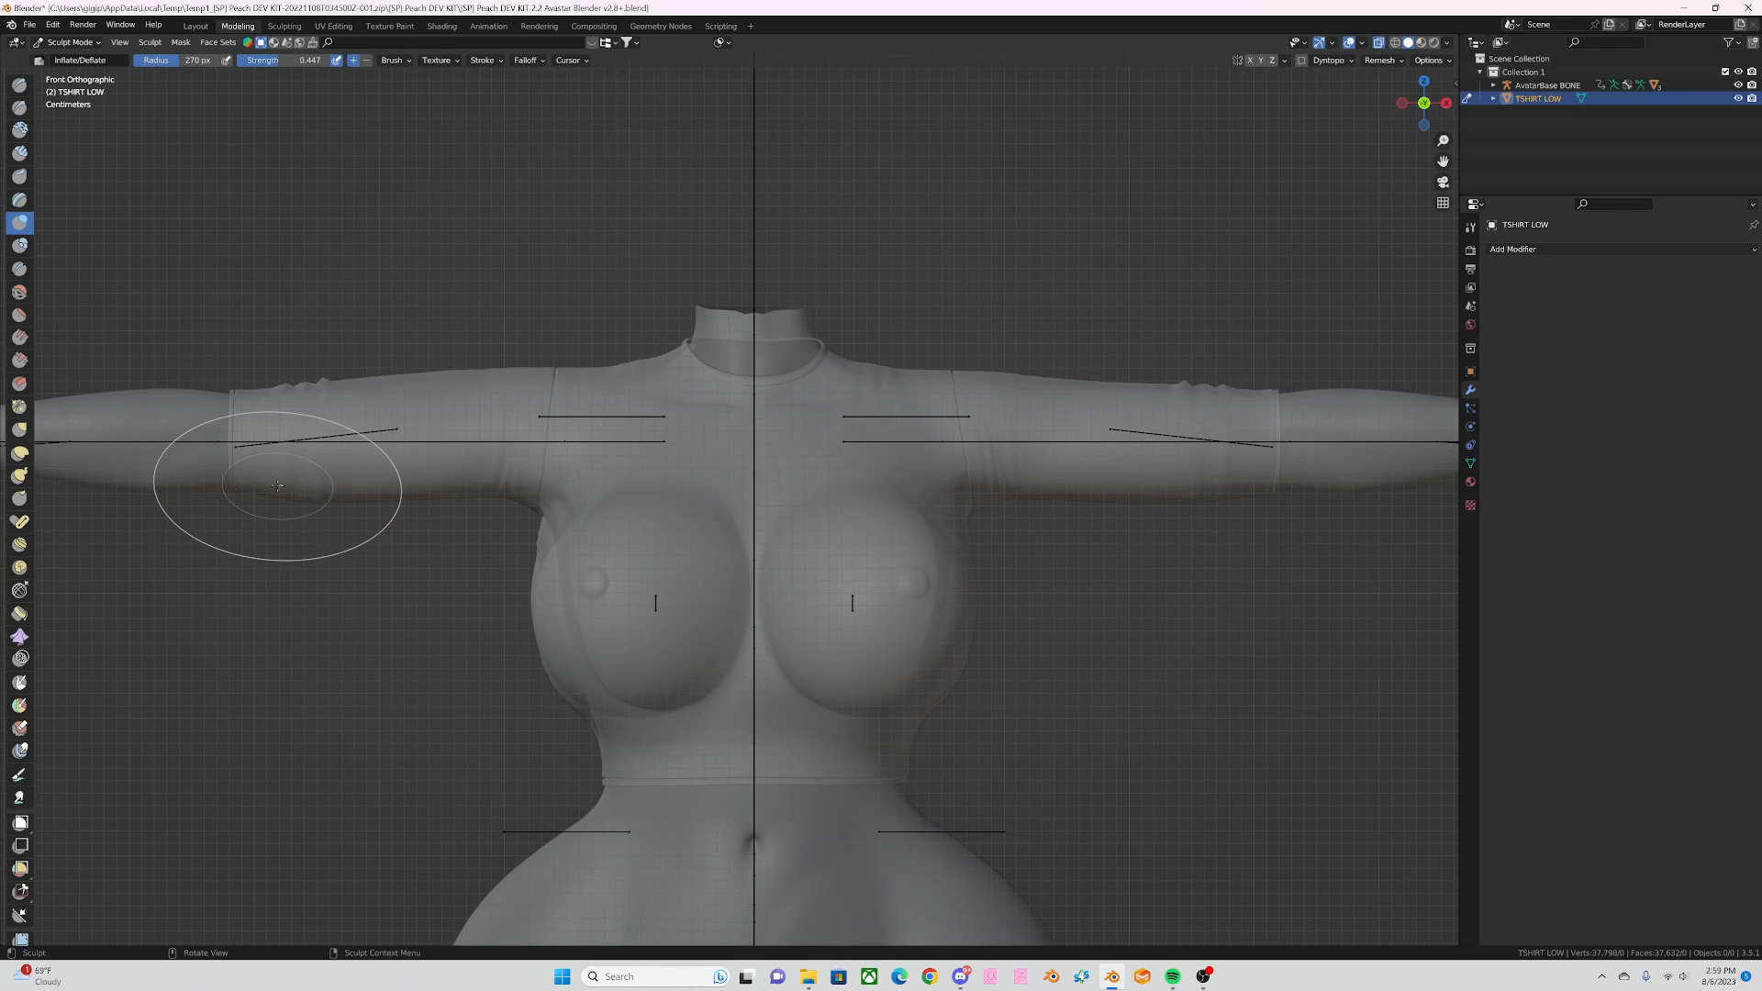
{"action": "middle_click_drag", "start_coordinate": [276, 472], "coordinate": [455, 462], "text": "shift"}
{"action": "scroll", "coordinate": [455, 462], "scroll_direction": "up", "scroll_amount": 4}
{"action": "middle_click_drag", "start_coordinate": [258, 465], "coordinate": [461, 462], "text": "shift"}
{"action": "middle_click_drag", "start_coordinate": [928, 413], "coordinate": [597, 347], "text": "shift"}
{"action": "scroll", "coordinate": [785, 514], "scroll_direction": "down", "scroll_amount": 3}
{"action": "mouse_move", "coordinate": [784, 515]}
{"action": "left_mouse_down"}
{"action": "mouse_move", "coordinate": [728, 500]}
{"action": "mouse_move", "coordinate": [936, 471]}
{"action": "mouse_move", "coordinate": [1109, 504]}
{"action": "mouse_move", "coordinate": [1113, 480]}
{"action": "mouse_move", "coordinate": [1113, 562]}
{"action": "left_mouse_up"}
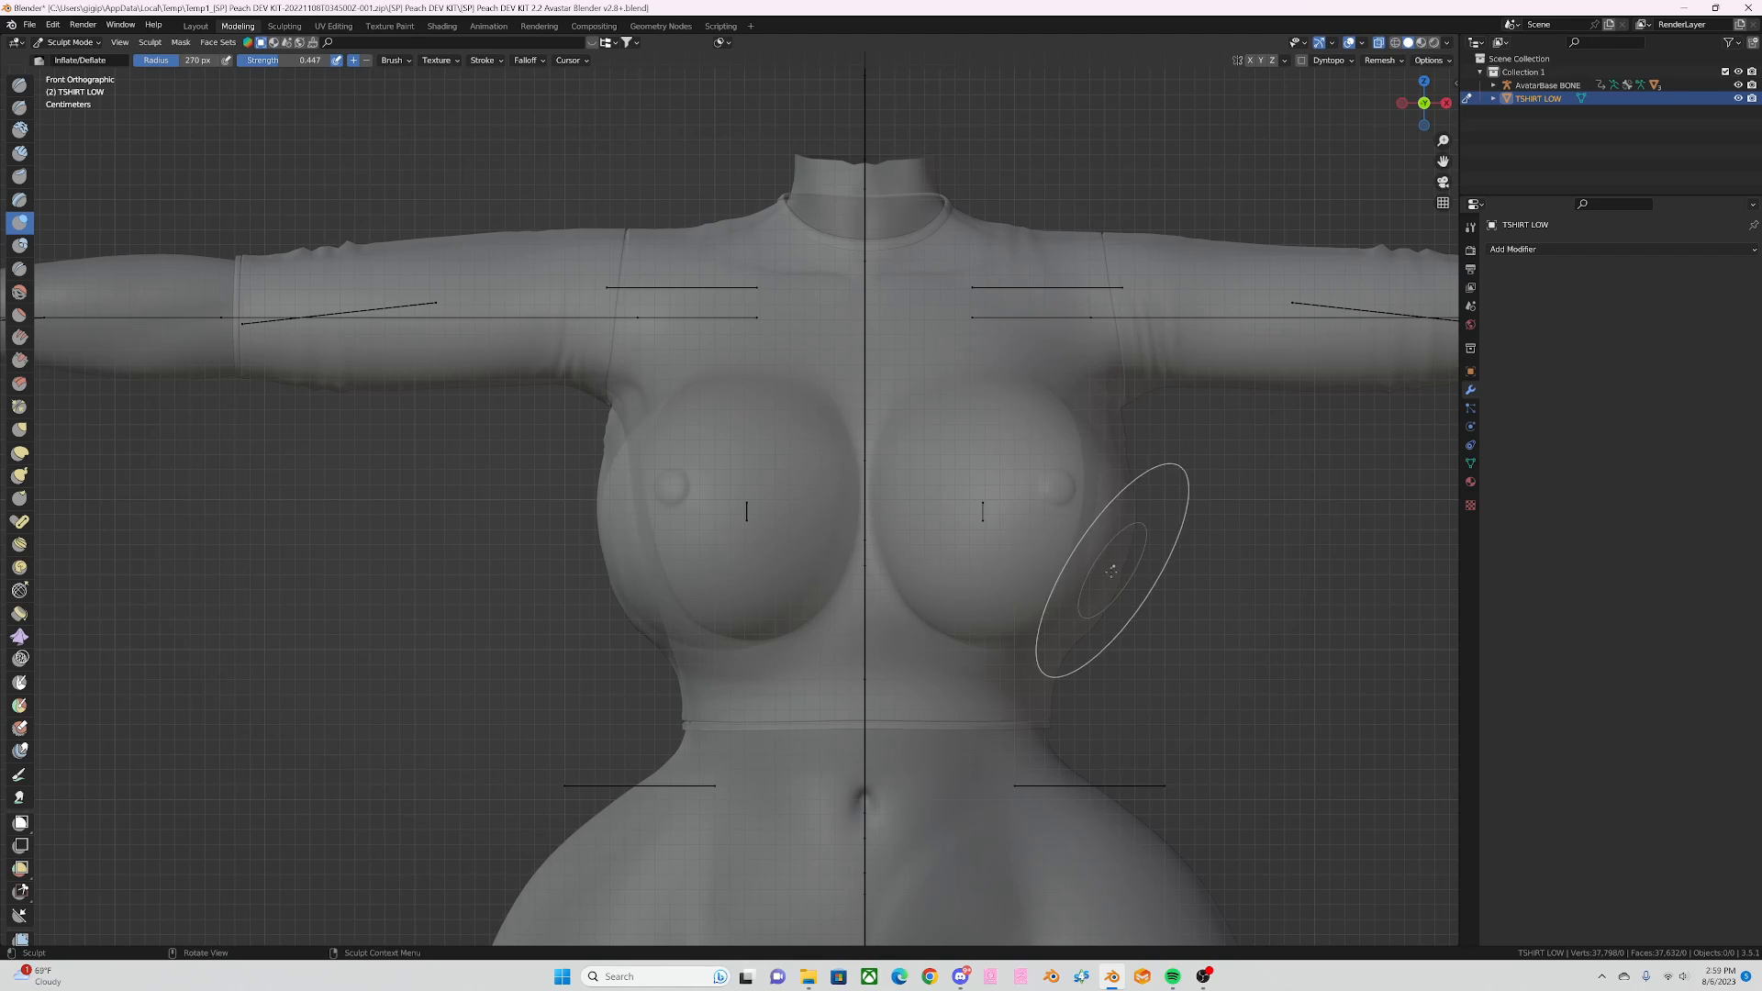
{"action": "mouse_move", "coordinate": [605, 548]}
{"action": "left_mouse_down"}
{"action": "mouse_move", "coordinate": [630, 590]}
{"action": "mouse_move", "coordinate": [590, 514]}
{"action": "mouse_move", "coordinate": [602, 504]}
{"action": "left_mouse_up"}
Step: Inflate the upper slope of the bust from the side and check the shirt's coverage around the torso
{"action": "mouse_move", "coordinate": [734, 530]}
{"action": "middle_mouse_down"}
{"action": "mouse_move", "coordinate": [996, 555]}
{"action": "mouse_move", "coordinate": [963, 506]}
{"action": "middle_mouse_up"}
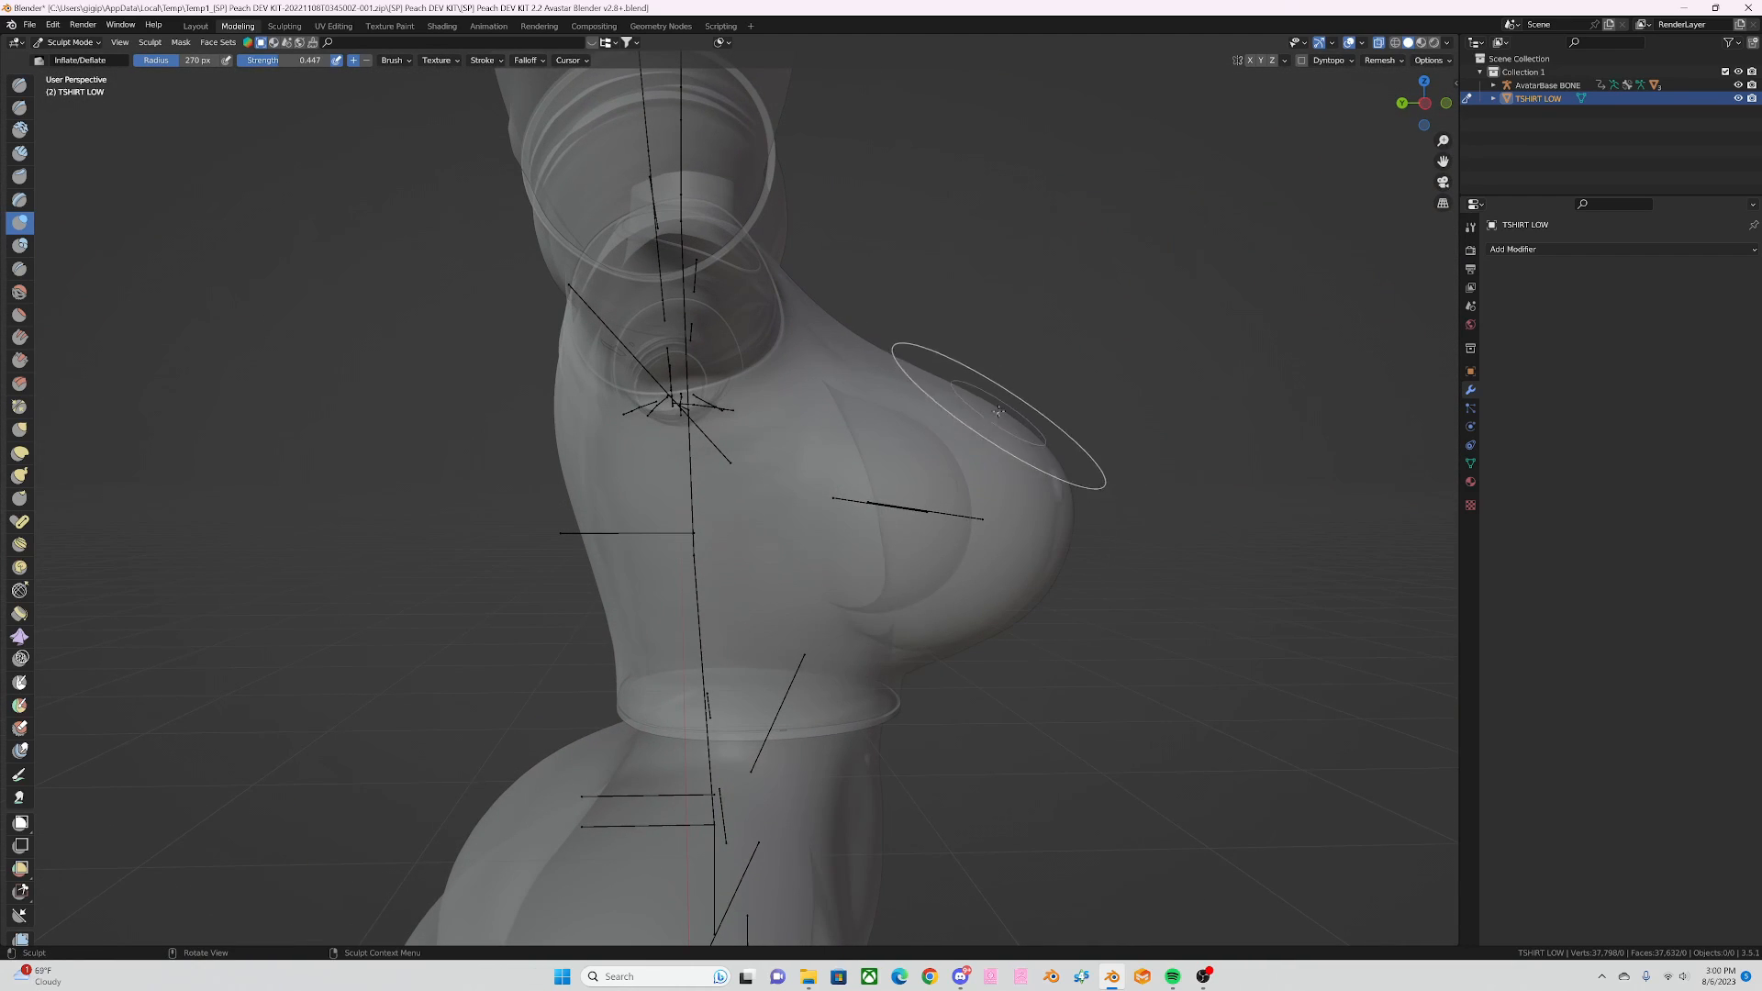
{"action": "left_click_drag", "start_coordinate": [991, 402], "coordinate": [994, 411]}
{"action": "mouse_move", "coordinate": [1043, 609]}
{"action": "middle_mouse_down"}
{"action": "mouse_move", "coordinate": [494, 604]}
{"action": "mouse_move", "coordinate": [481, 550]}
{"action": "middle_mouse_up"}
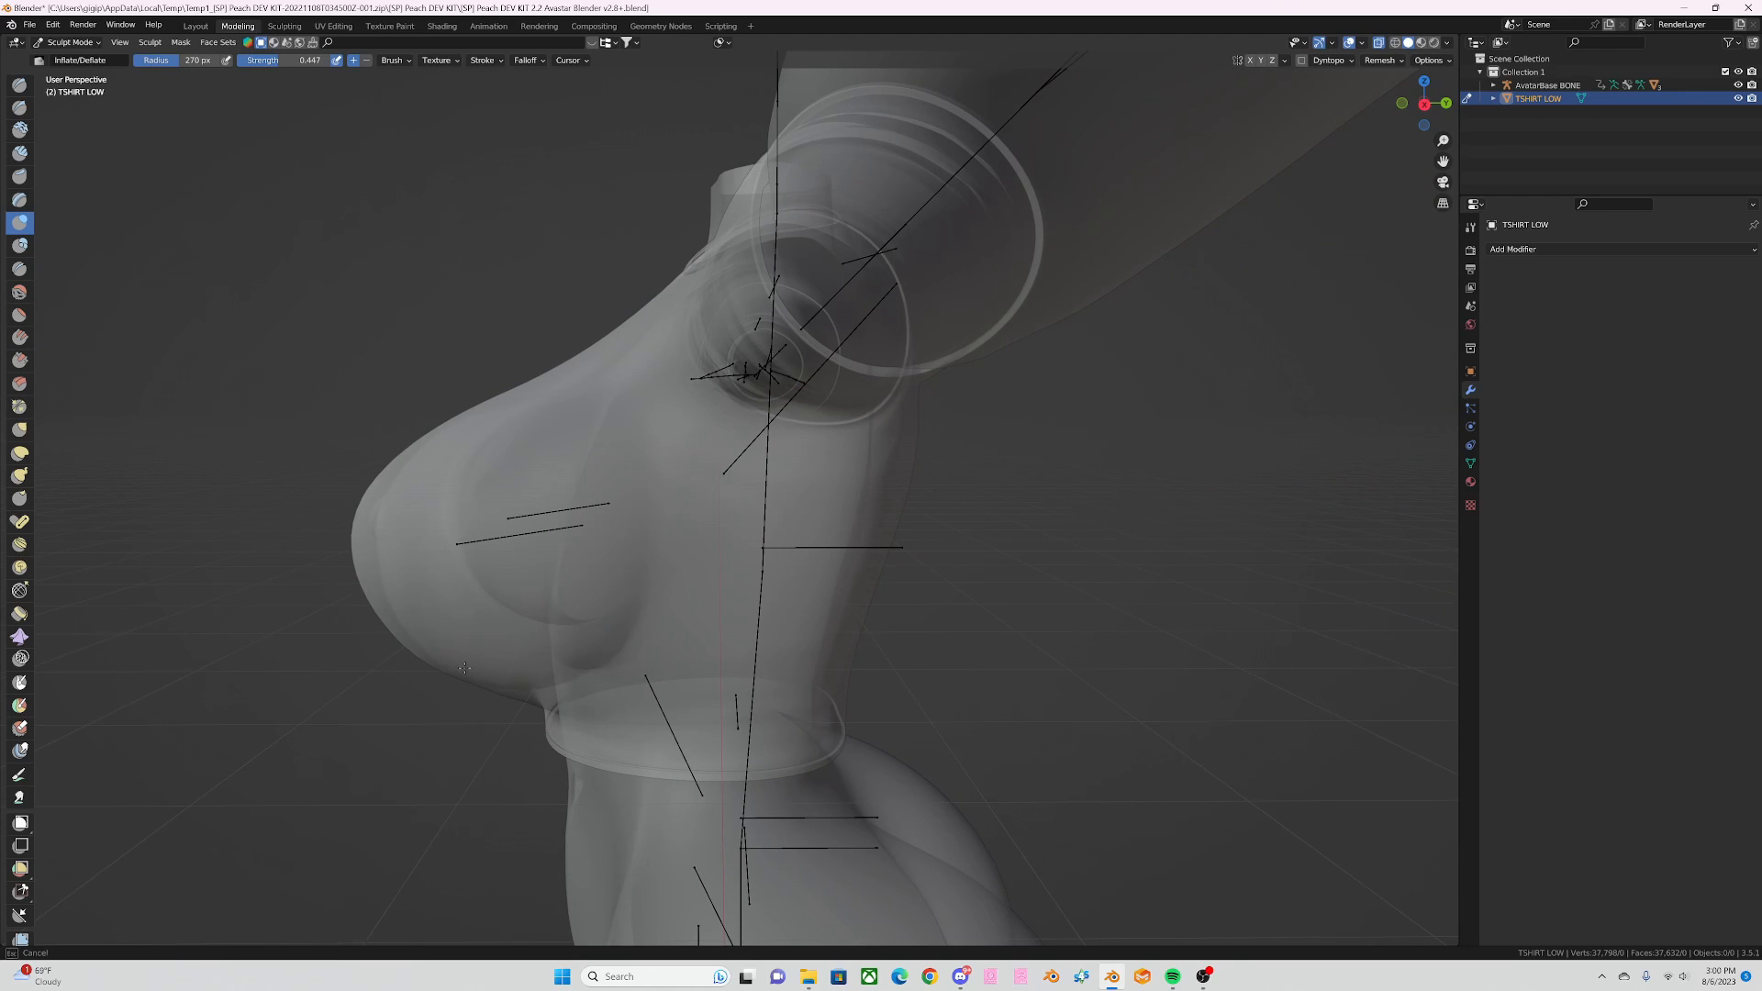
{"action": "scroll", "coordinate": [521, 663], "scroll_direction": "down", "scroll_amount": 1}
{"action": "mouse_move", "coordinate": [522, 663]}
{"action": "middle_mouse_down"}
{"action": "mouse_move", "coordinate": [629, 649]}
{"action": "mouse_move", "coordinate": [511, 642]}
{"action": "middle_mouse_up"}
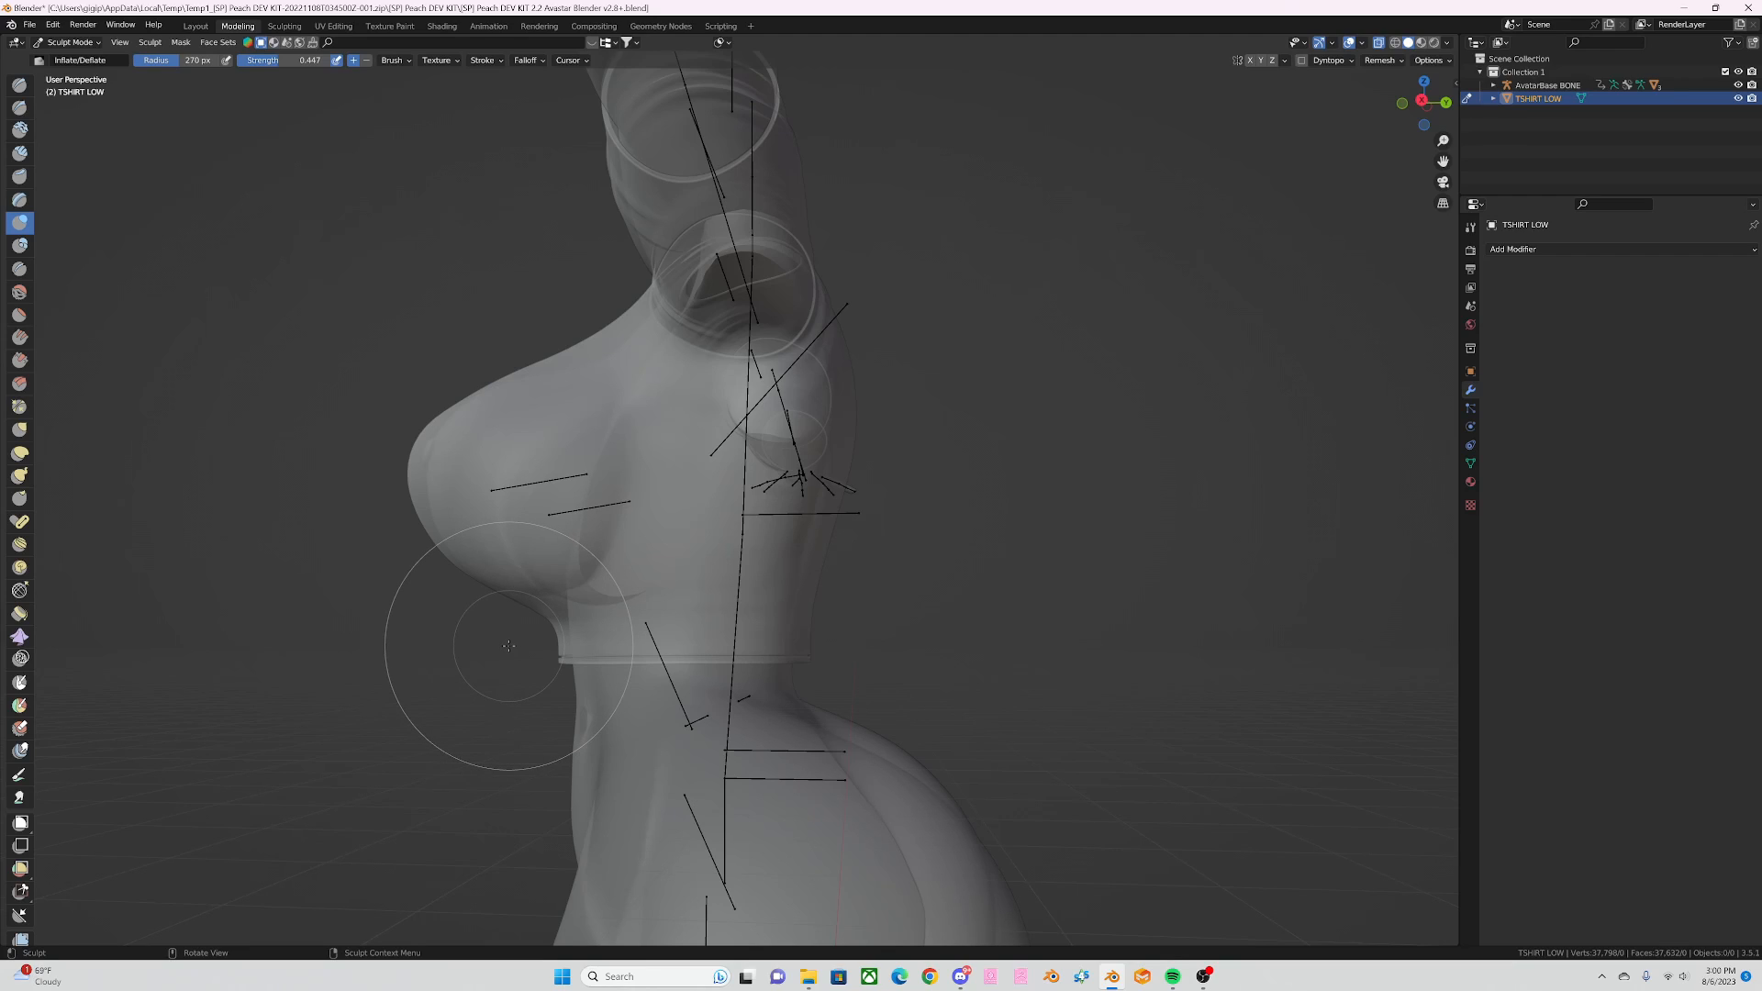
{"action": "mouse_move", "coordinate": [511, 569]}
{"action": "middle_mouse_down"}
{"action": "mouse_move", "coordinate": [688, 574]}
{"action": "mouse_move", "coordinate": [747, 551]}
{"action": "mouse_move", "coordinate": [763, 511]}
{"action": "mouse_move", "coordinate": [798, 517]}
{"action": "mouse_move", "coordinate": [565, 531]}
{"action": "mouse_move", "coordinate": [537, 515]}
{"action": "middle_mouse_up"}
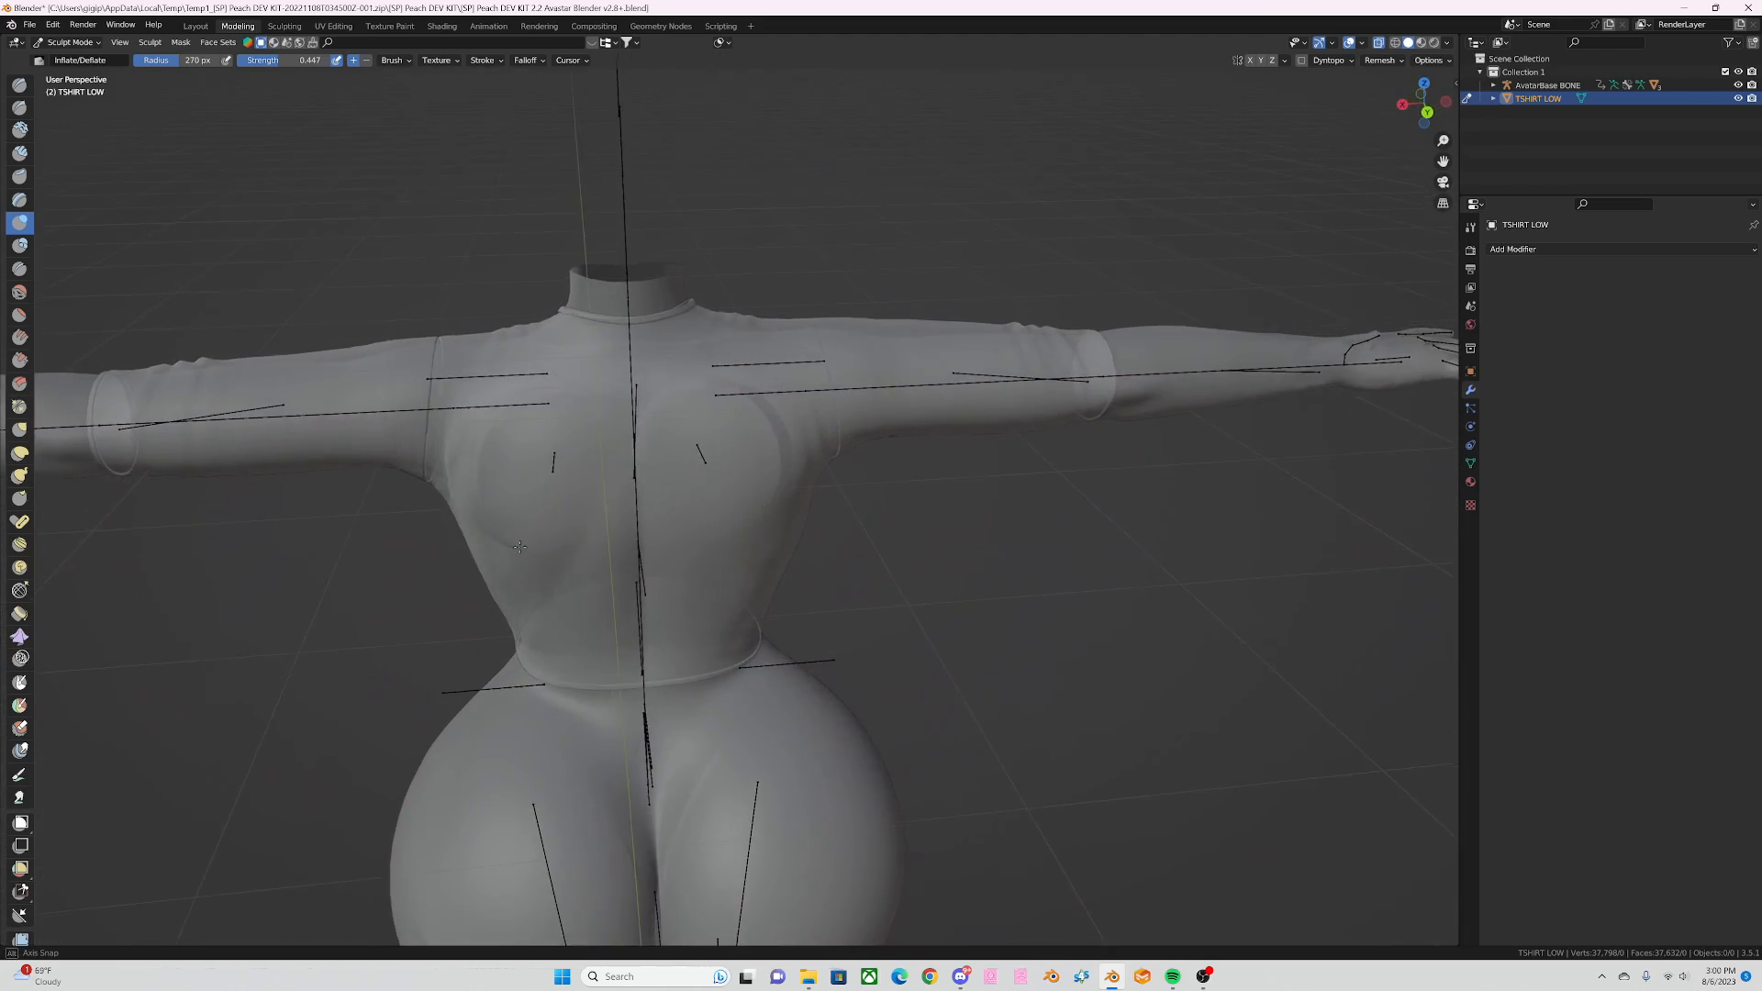
Step: With the Grab brush at 304 px radius, 0.450 strength and X symmetry, pull the back collar edge slightly outward near the shoulder
{"action": "scroll", "coordinate": [514, 511], "scroll_direction": "up", "scroll_amount": 3}
{"action": "middle_click_drag", "start_coordinate": [566, 432], "coordinate": [684, 642]}
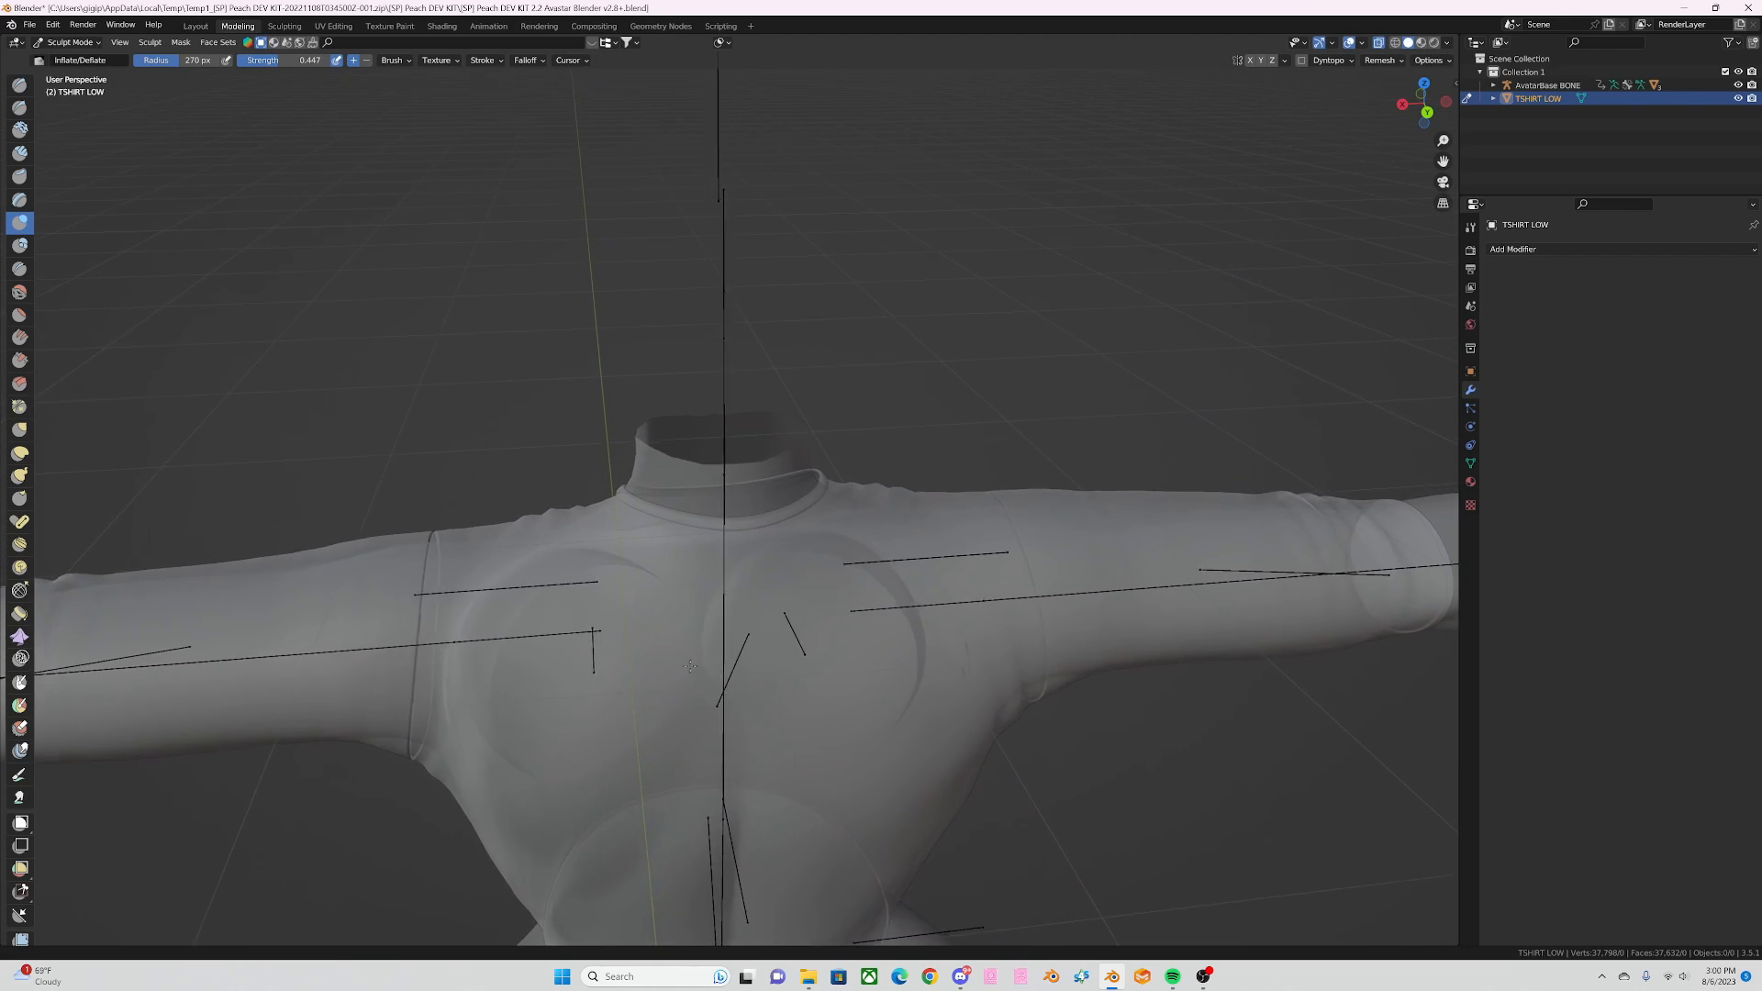
{"action": "scroll", "coordinate": [693, 658], "scroll_direction": "up", "scroll_amount": 3}
{"action": "middle_click_drag", "start_coordinate": [539, 588], "coordinate": [491, 519]}
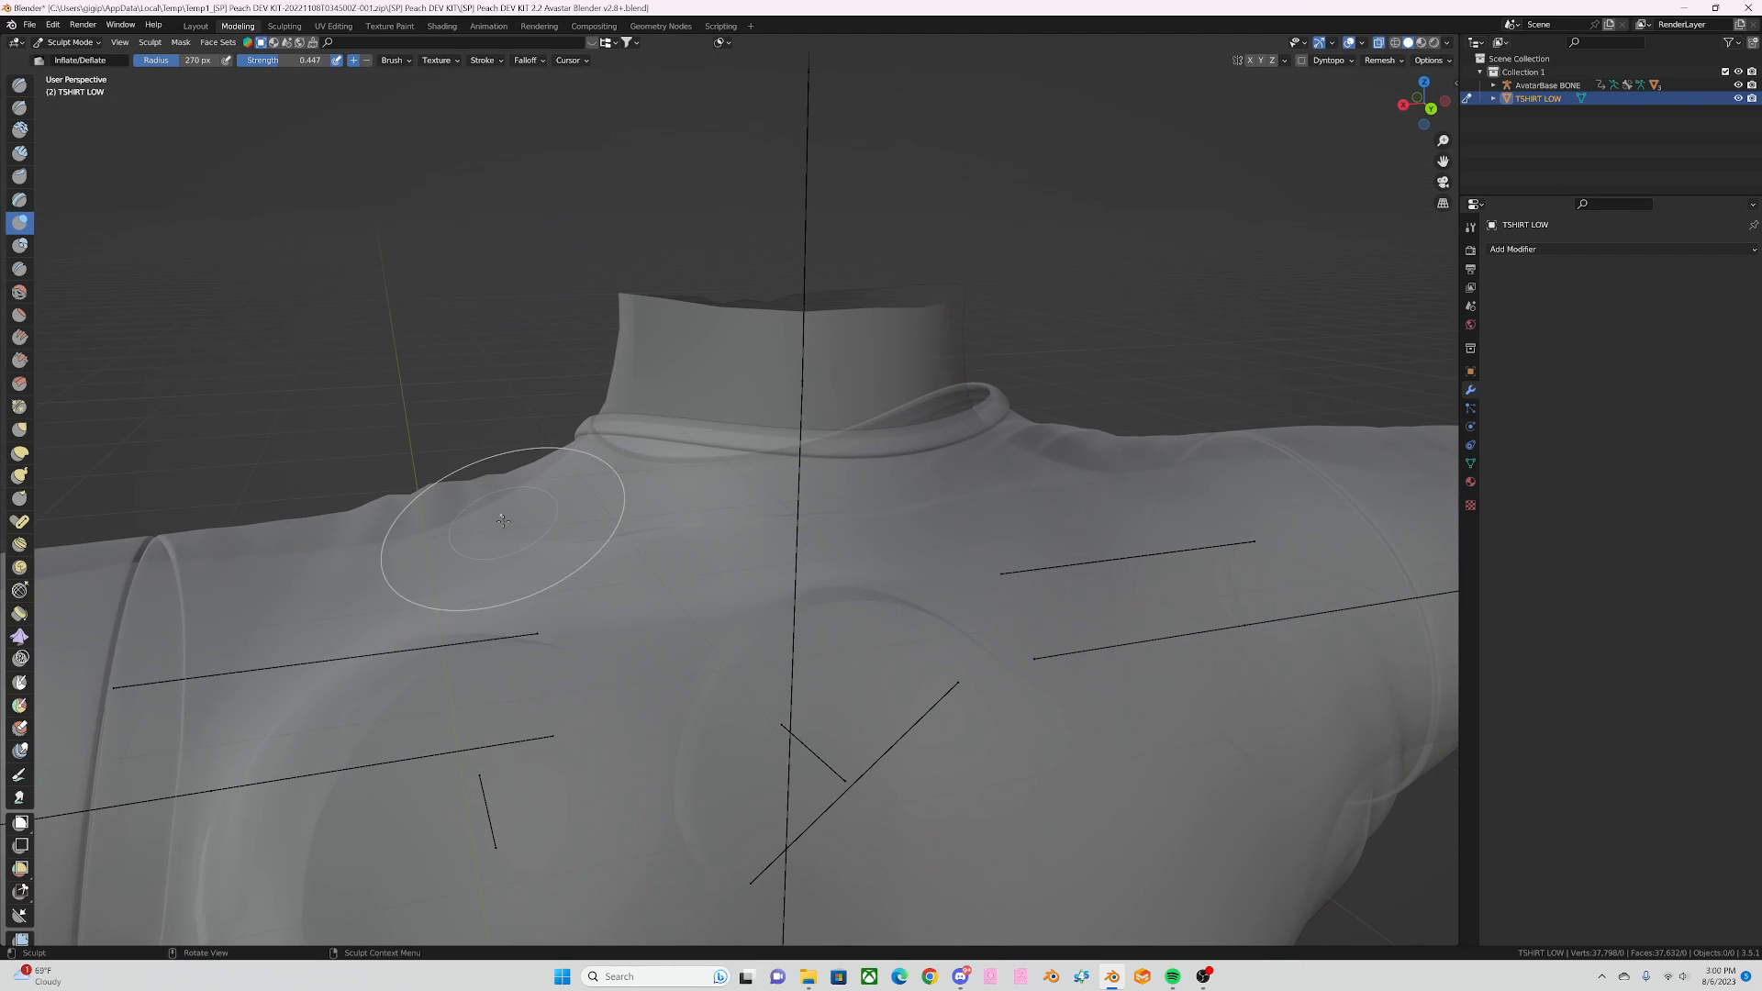
{"action": "left_click", "coordinate": [21, 435]}
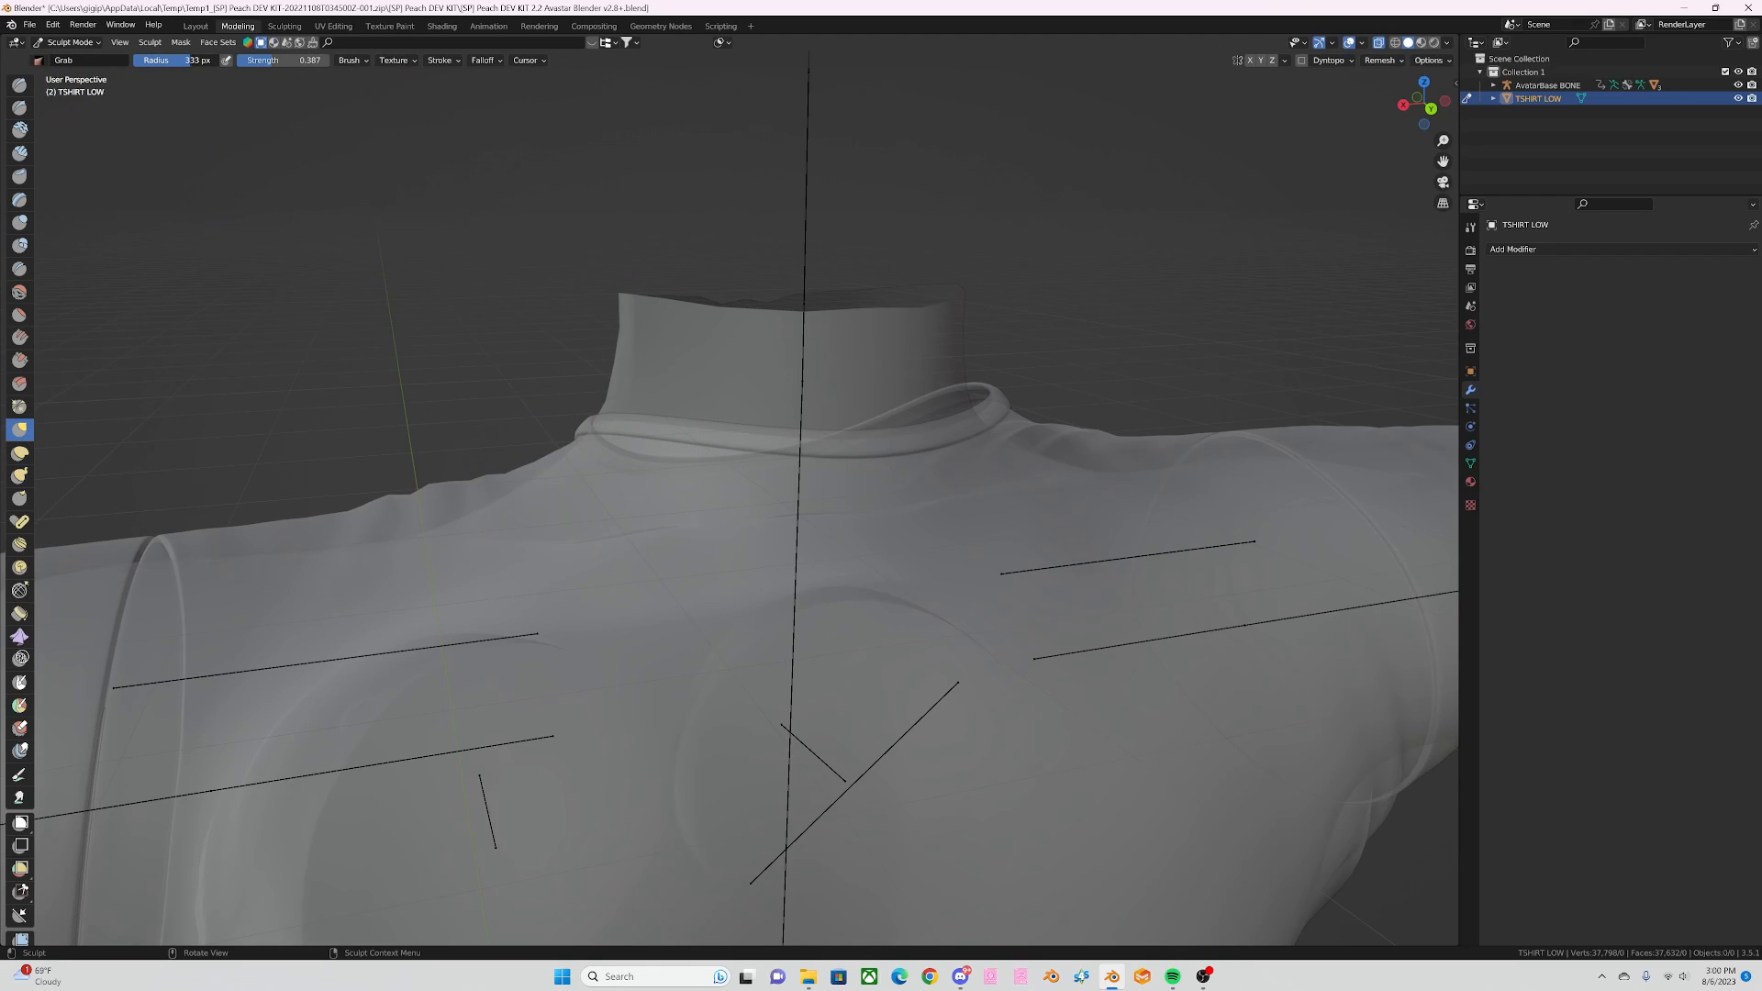
{"action": "left_click_drag", "start_coordinate": [275, 59], "coordinate": [281, 59]}
{"action": "left_click", "coordinate": [1250, 63]}
{"action": "left_click_drag", "start_coordinate": [590, 431], "coordinate": [579, 419]}
Step: Reshape the underarm area and raise the lower and upper edges of both sleeve cuffs with the Grab brush
{"action": "middle_click_drag", "start_coordinate": [572, 419], "coordinate": [1027, 444]}
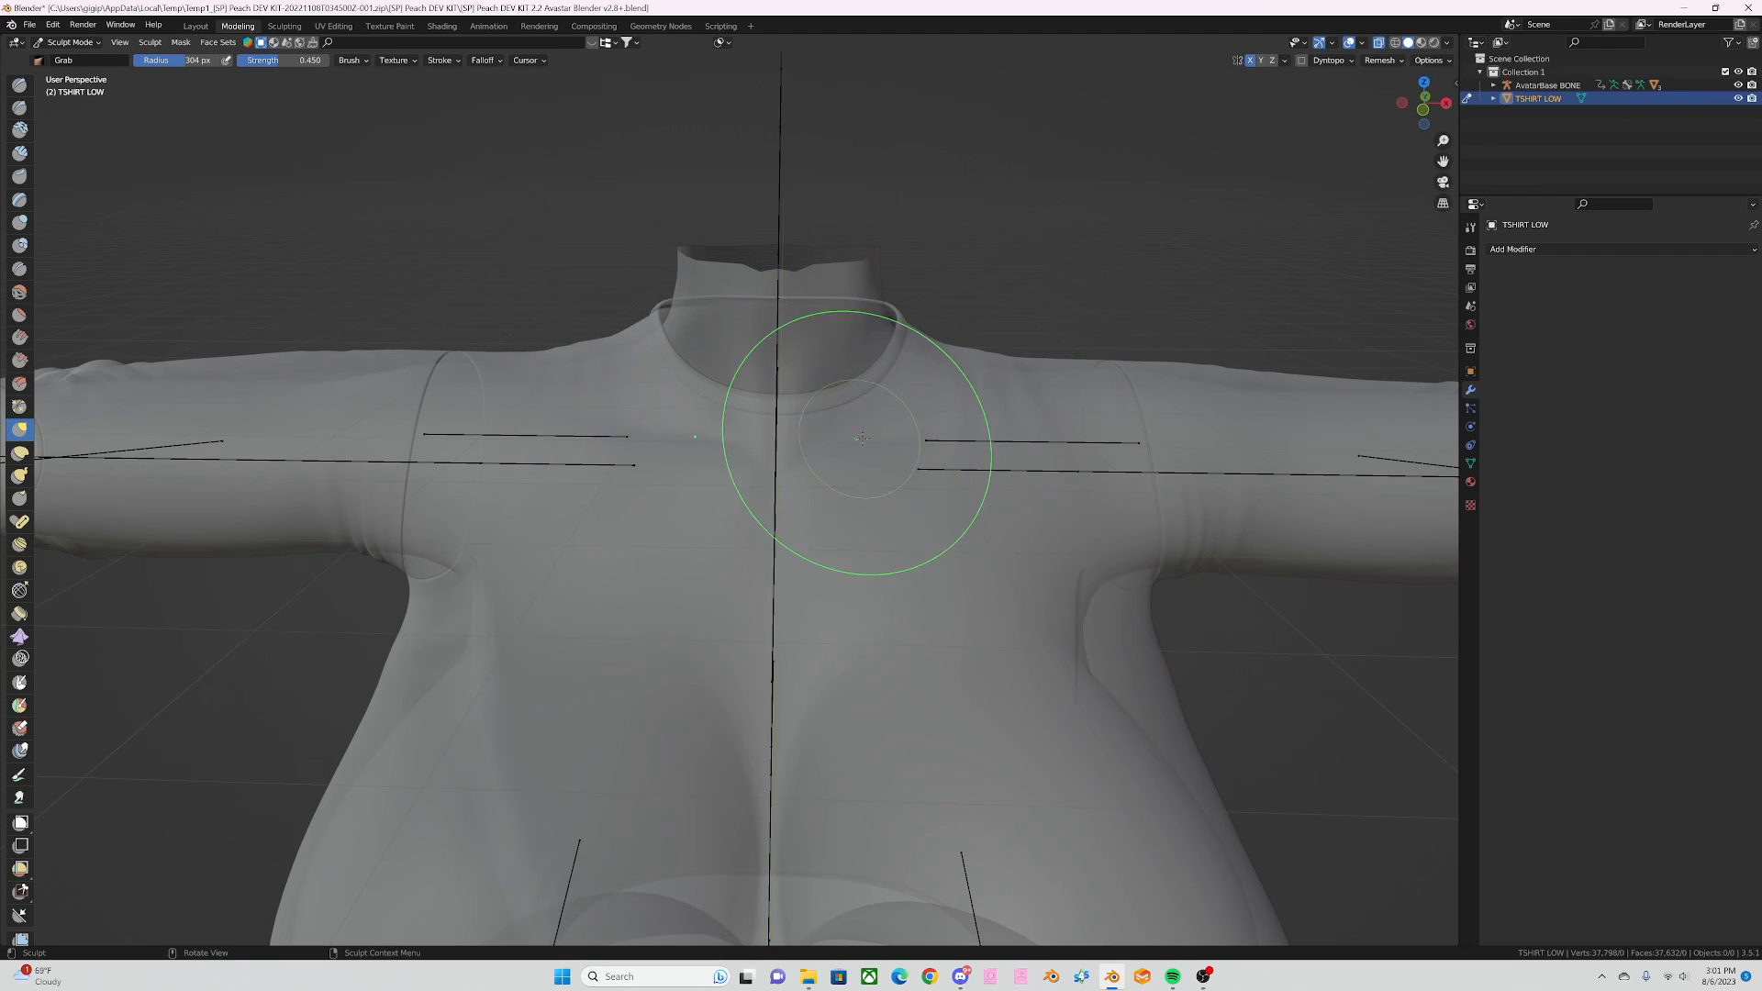
{"action": "mouse_move", "coordinate": [452, 394]}
{"action": "middle_mouse_down"}
{"action": "mouse_move", "coordinate": [541, 372]}
{"action": "mouse_move", "coordinate": [577, 341]}
{"action": "mouse_move", "coordinate": [472, 379]}
{"action": "mouse_move", "coordinate": [472, 413]}
{"action": "middle_mouse_up"}
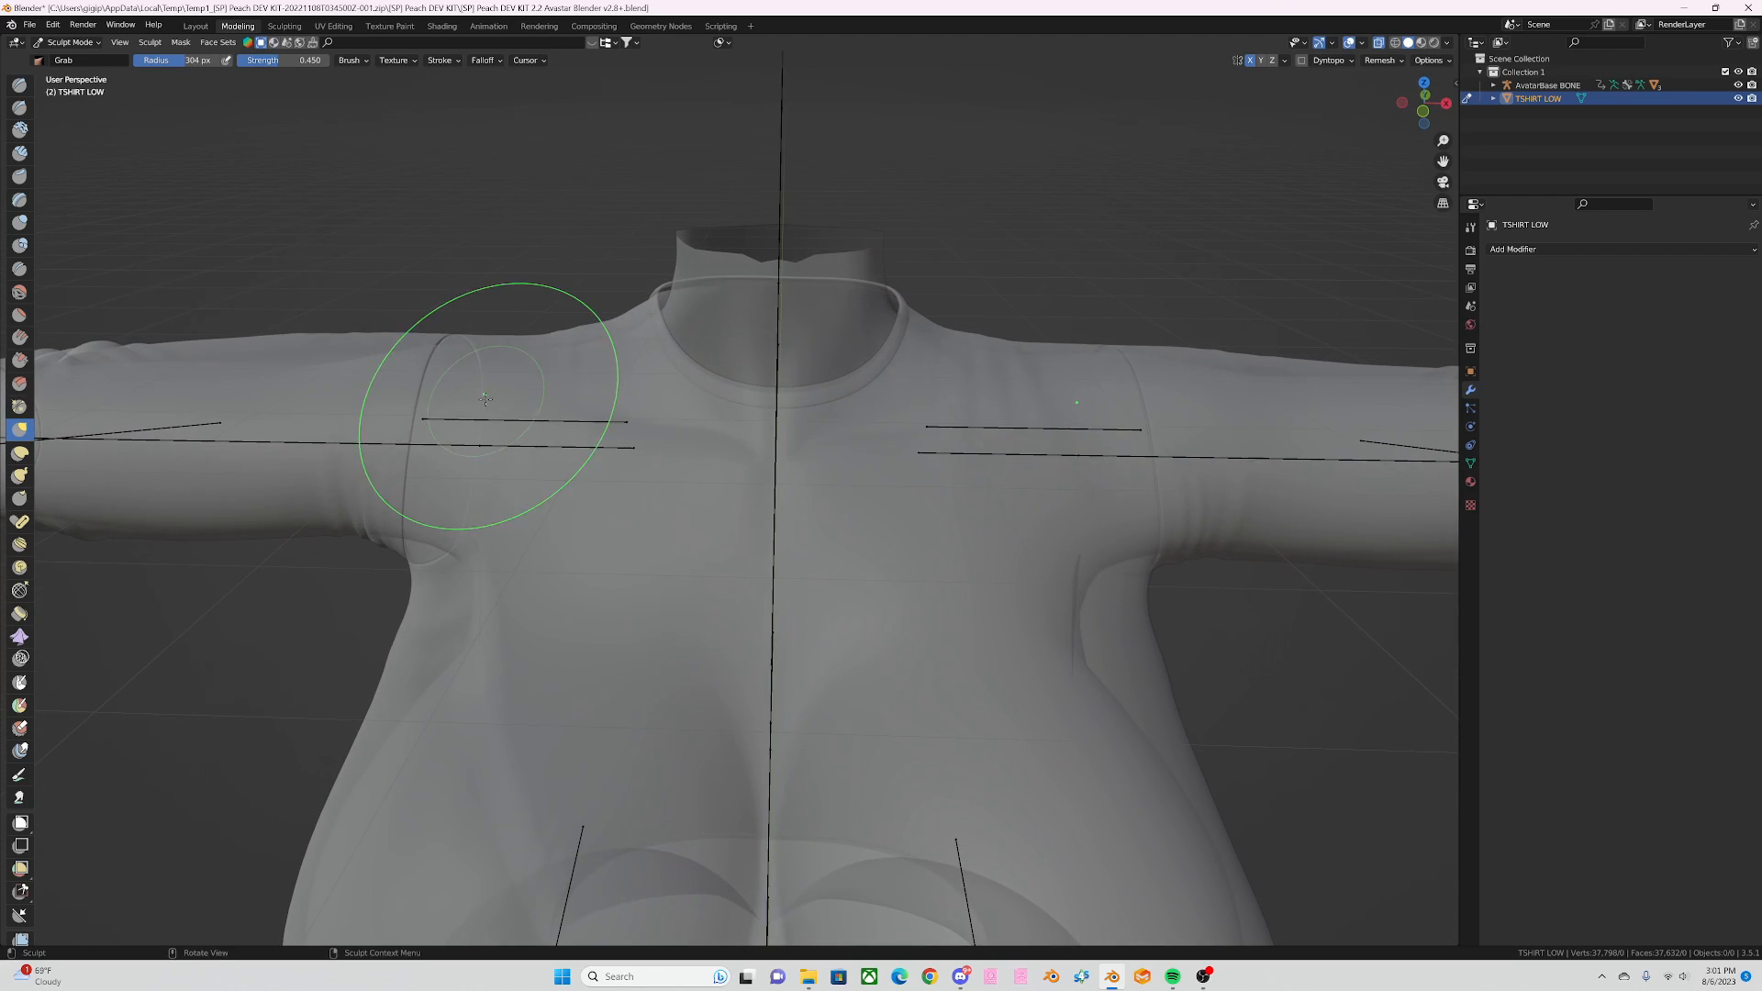
{"action": "middle_click_drag", "start_coordinate": [1219, 582], "coordinate": [898, 516]}
{"action": "left_click_drag", "start_coordinate": [898, 515], "coordinate": [1018, 545]}
{"action": "scroll", "coordinate": [1101, 555], "scroll_direction": "down", "scroll_amount": 2}
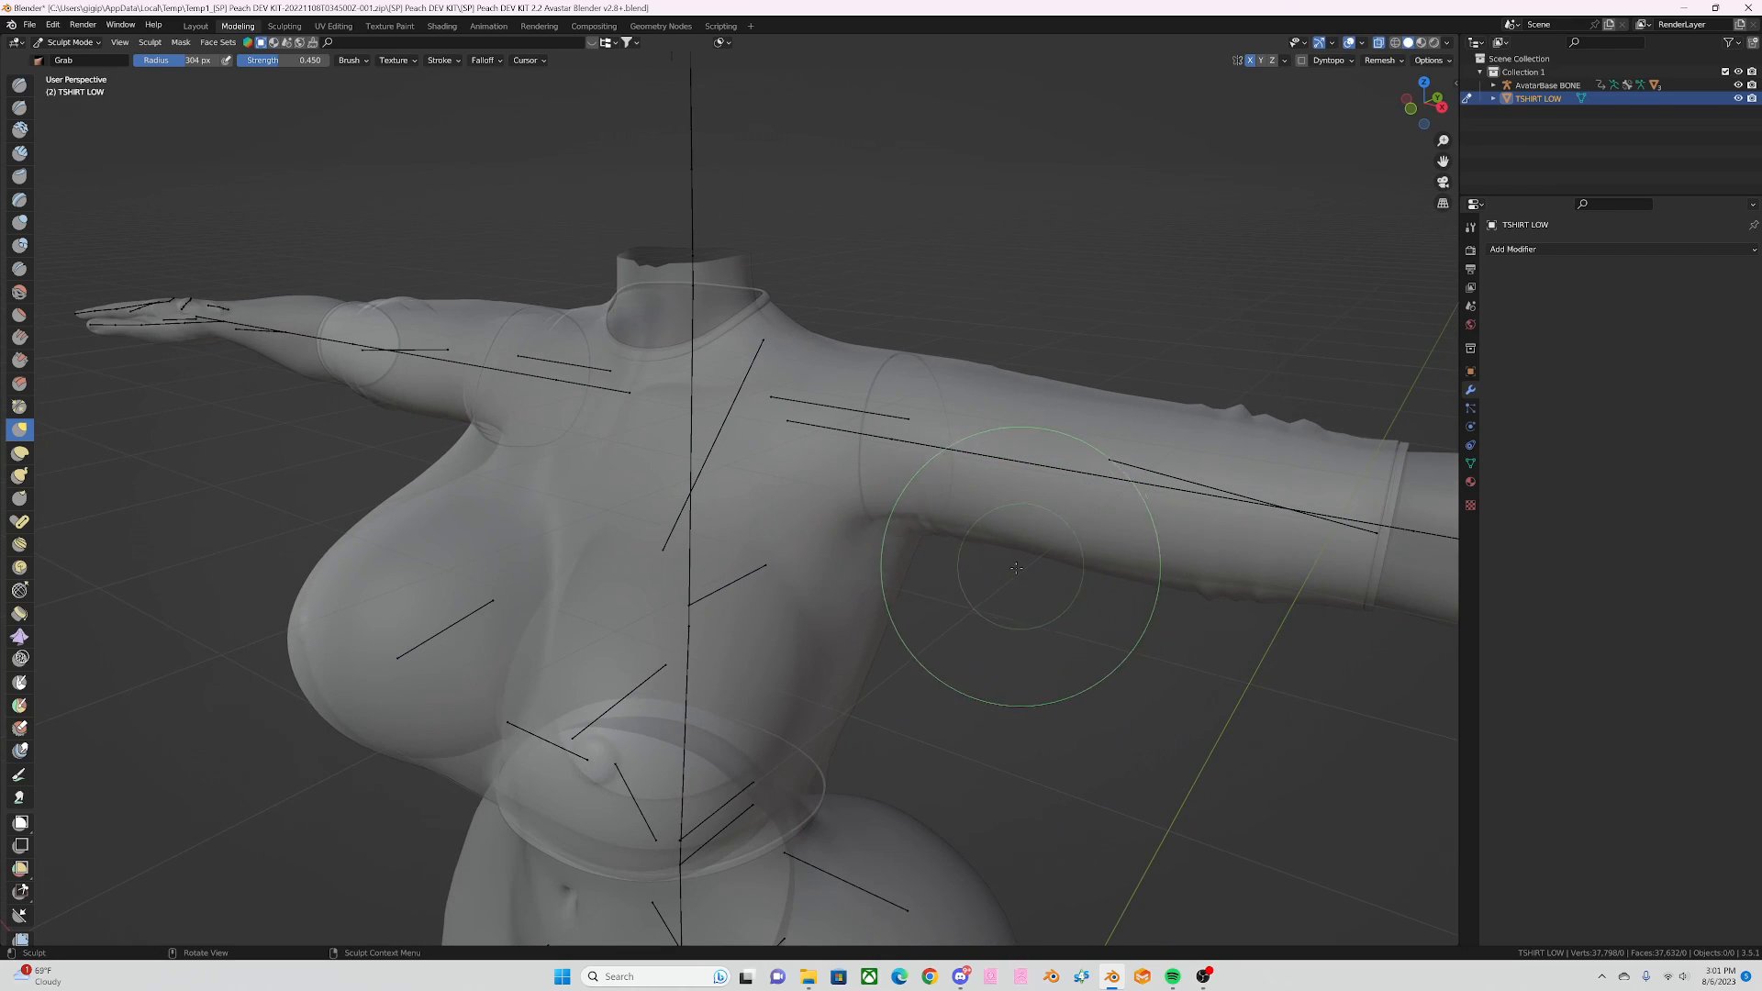
{"action": "middle_click_drag", "start_coordinate": [1091, 557], "coordinate": [911, 515], "text": "shift"}
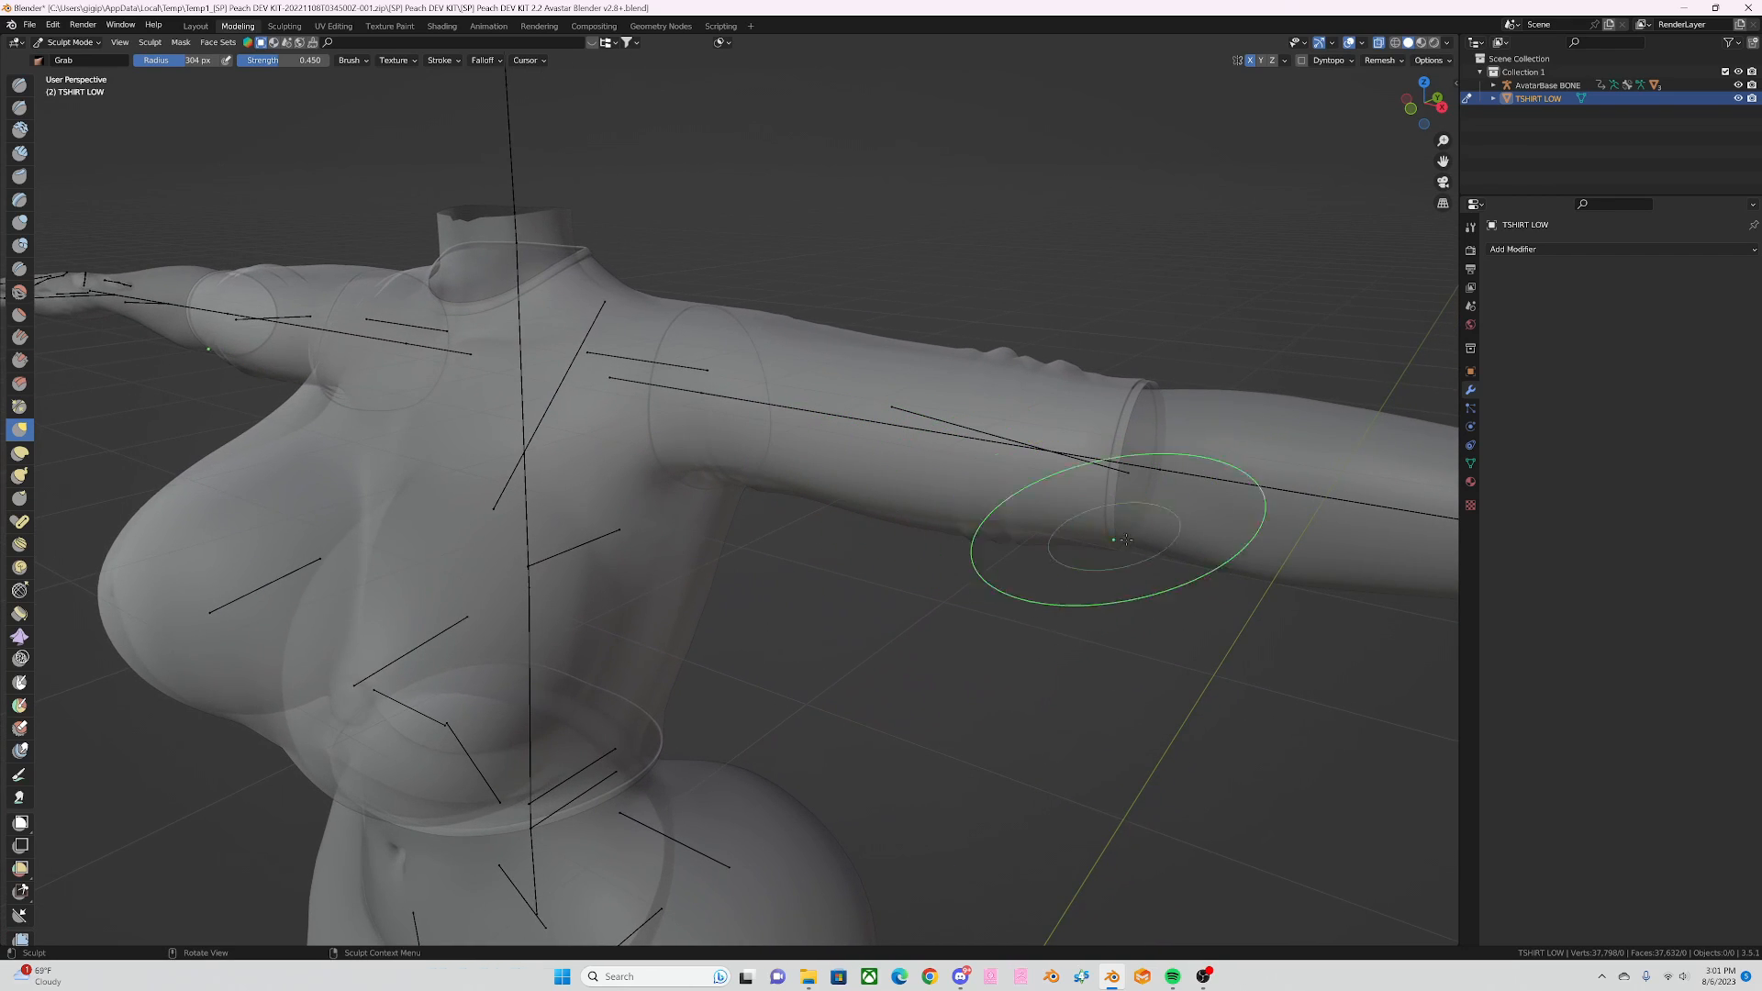
{"action": "left_click_drag", "start_coordinate": [1110, 551], "coordinate": [1109, 514]}
{"action": "left_click_drag", "start_coordinate": [1125, 404], "coordinate": [1118, 374]}
Step: Adjust the shoulders and upper edges of both sleeves from the back so they follow the arms closely
{"action": "mouse_move", "coordinate": [964, 453]}
{"action": "middle_mouse_down"}
{"action": "mouse_move", "coordinate": [654, 386]}
{"action": "mouse_move", "coordinate": [673, 400]}
{"action": "middle_mouse_up"}
{"action": "left_click_drag", "start_coordinate": [699, 347], "coordinate": [697, 364]}
{"action": "middle_click_drag", "start_coordinate": [697, 363], "coordinate": [817, 453]}
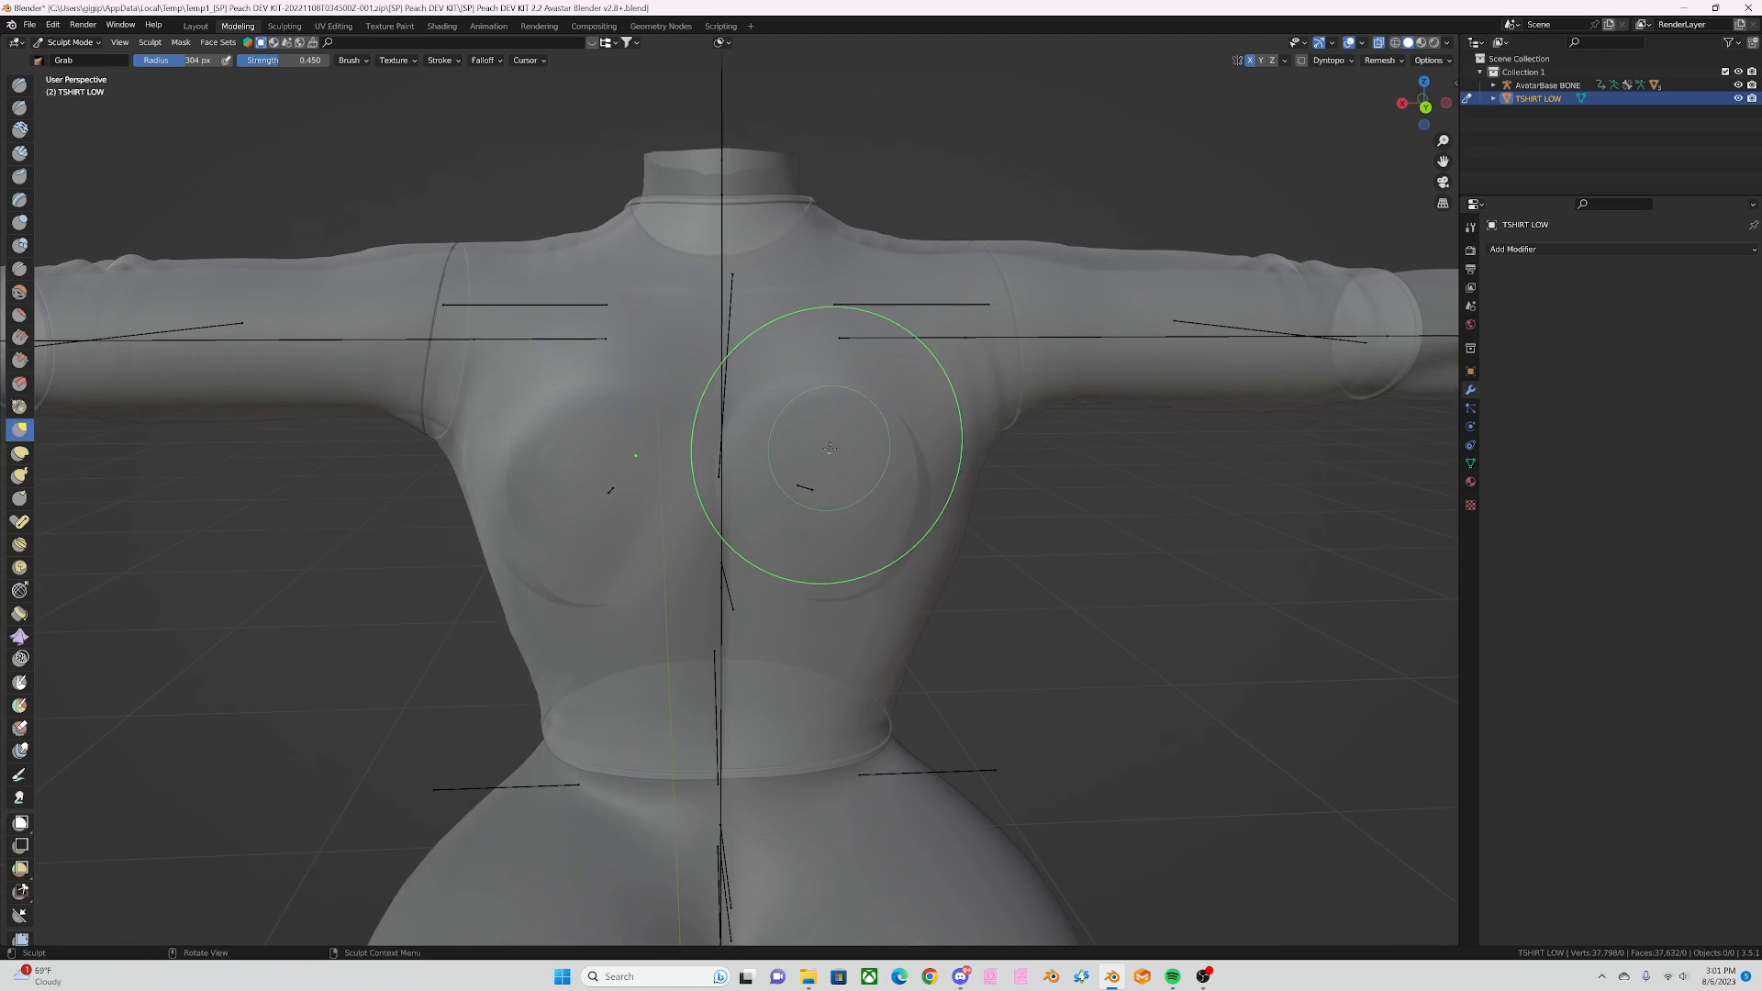
{"action": "left_click_drag", "start_coordinate": [1109, 254], "coordinate": [1118, 279]}
{"action": "middle_click_drag", "start_coordinate": [1118, 279], "coordinate": [1030, 284]}
{"action": "left_click_drag", "start_coordinate": [1031, 283], "coordinate": [1013, 264]}
{"action": "left_click_drag", "start_coordinate": [1131, 248], "coordinate": [1128, 255]}
Step: Check the fit all around, turn off X symmetry and pull the middle of the shirt's upper back toward the body
{"action": "scroll", "coordinate": [1163, 280], "scroll_direction": "down", "scroll_amount": 1}
{"action": "mouse_move", "coordinate": [1164, 280]}
{"action": "middle_mouse_down"}
{"action": "mouse_move", "coordinate": [1144, 305]}
{"action": "mouse_move", "coordinate": [1055, 295]}
{"action": "mouse_move", "coordinate": [872, 346]}
{"action": "middle_mouse_up"}
{"action": "mouse_move", "coordinate": [846, 464]}
{"action": "middle_mouse_down"}
{"action": "mouse_move", "coordinate": [784, 503]}
{"action": "mouse_move", "coordinate": [807, 466]}
{"action": "mouse_move", "coordinate": [1069, 441]}
{"action": "mouse_move", "coordinate": [634, 456]}
{"action": "middle_mouse_up"}
{"action": "middle_click_drag", "start_coordinate": [759, 476], "coordinate": [963, 511]}
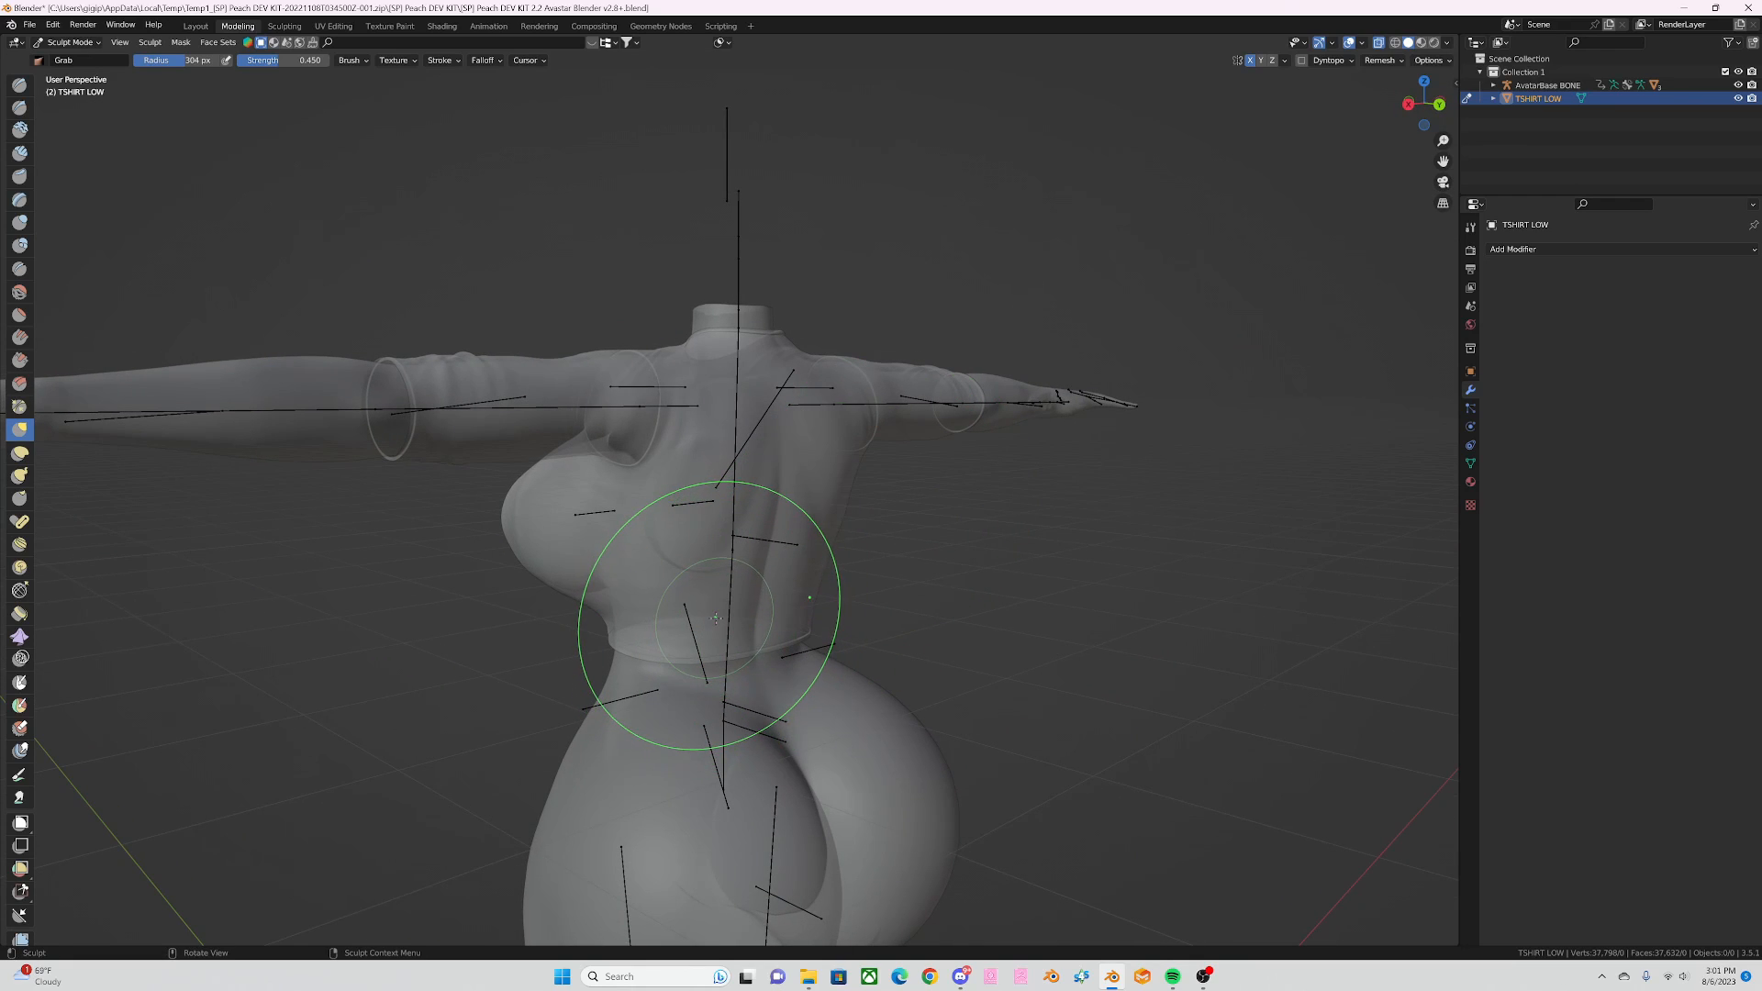
{"action": "mouse_move", "coordinate": [747, 570]}
{"action": "middle_mouse_down"}
{"action": "mouse_move", "coordinate": [620, 564]}
{"action": "mouse_move", "coordinate": [177, 649]}
{"action": "mouse_move", "coordinate": [695, 484]}
{"action": "mouse_move", "coordinate": [674, 537]}
{"action": "mouse_move", "coordinate": [885, 442]}
{"action": "mouse_move", "coordinate": [983, 354]}
{"action": "mouse_move", "coordinate": [551, 373]}
{"action": "mouse_move", "coordinate": [571, 382]}
{"action": "middle_mouse_up"}
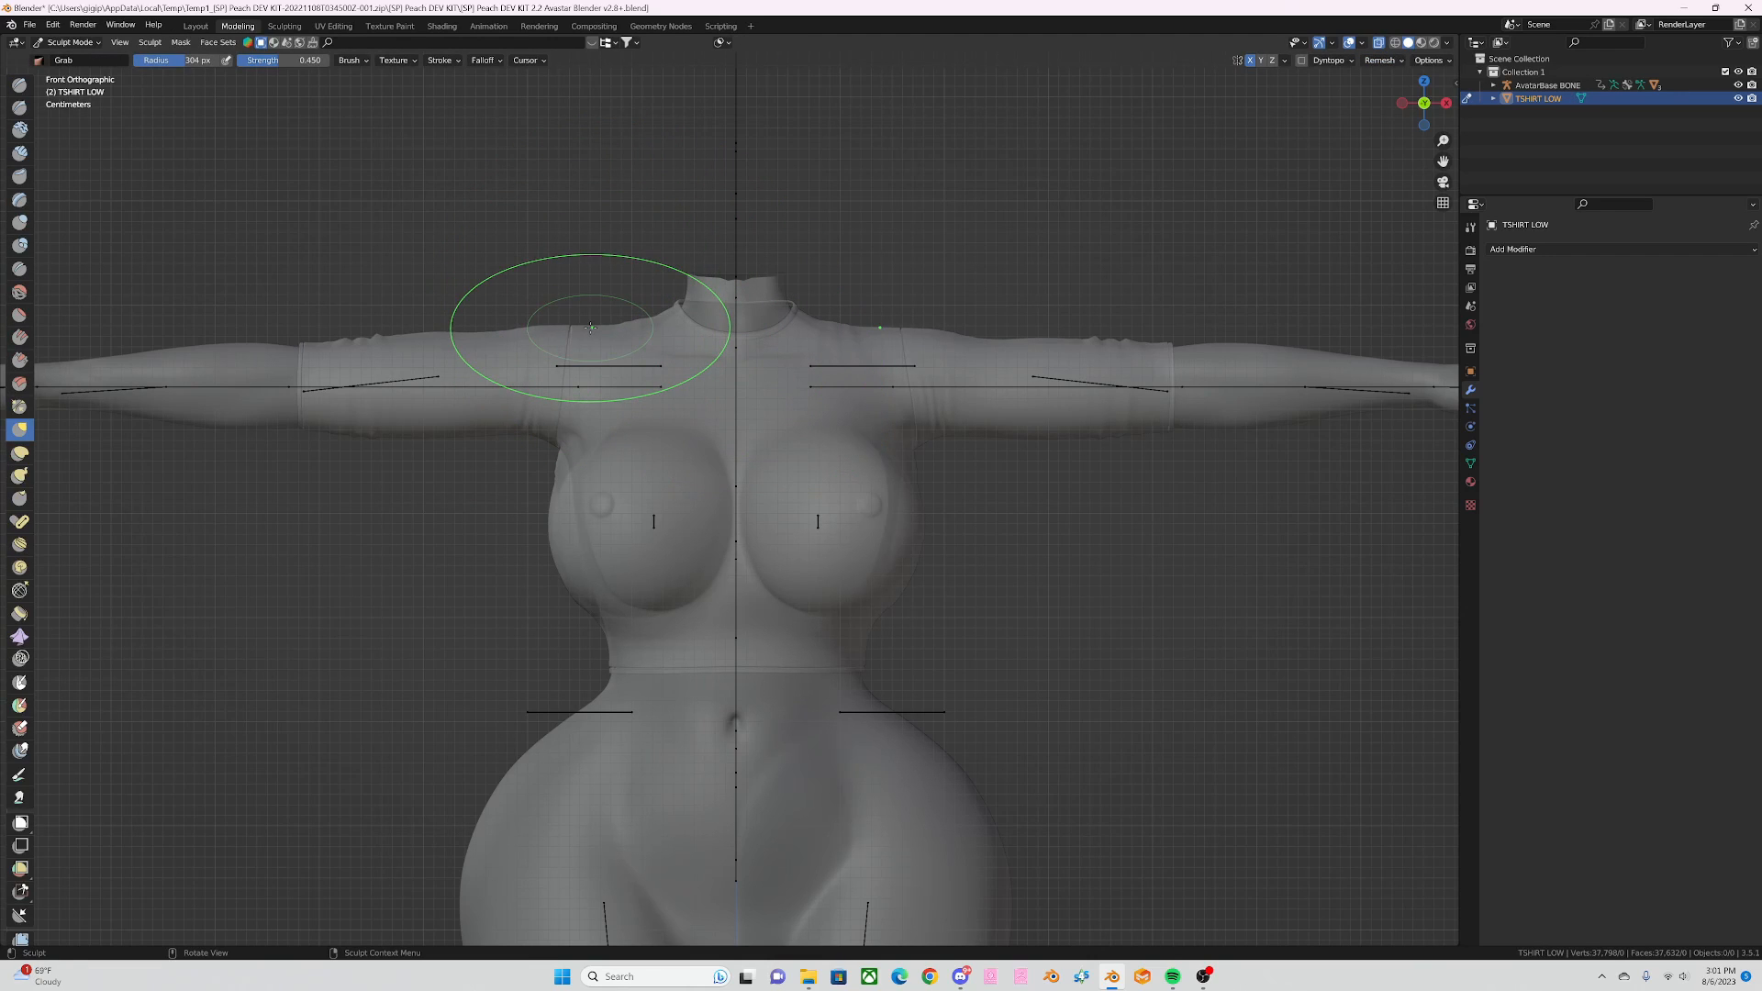
{"action": "mouse_move", "coordinate": [710, 338]}
{"action": "middle_mouse_down"}
{"action": "mouse_move", "coordinate": [657, 347]}
{"action": "mouse_move", "coordinate": [665, 329]}
{"action": "middle_mouse_up"}
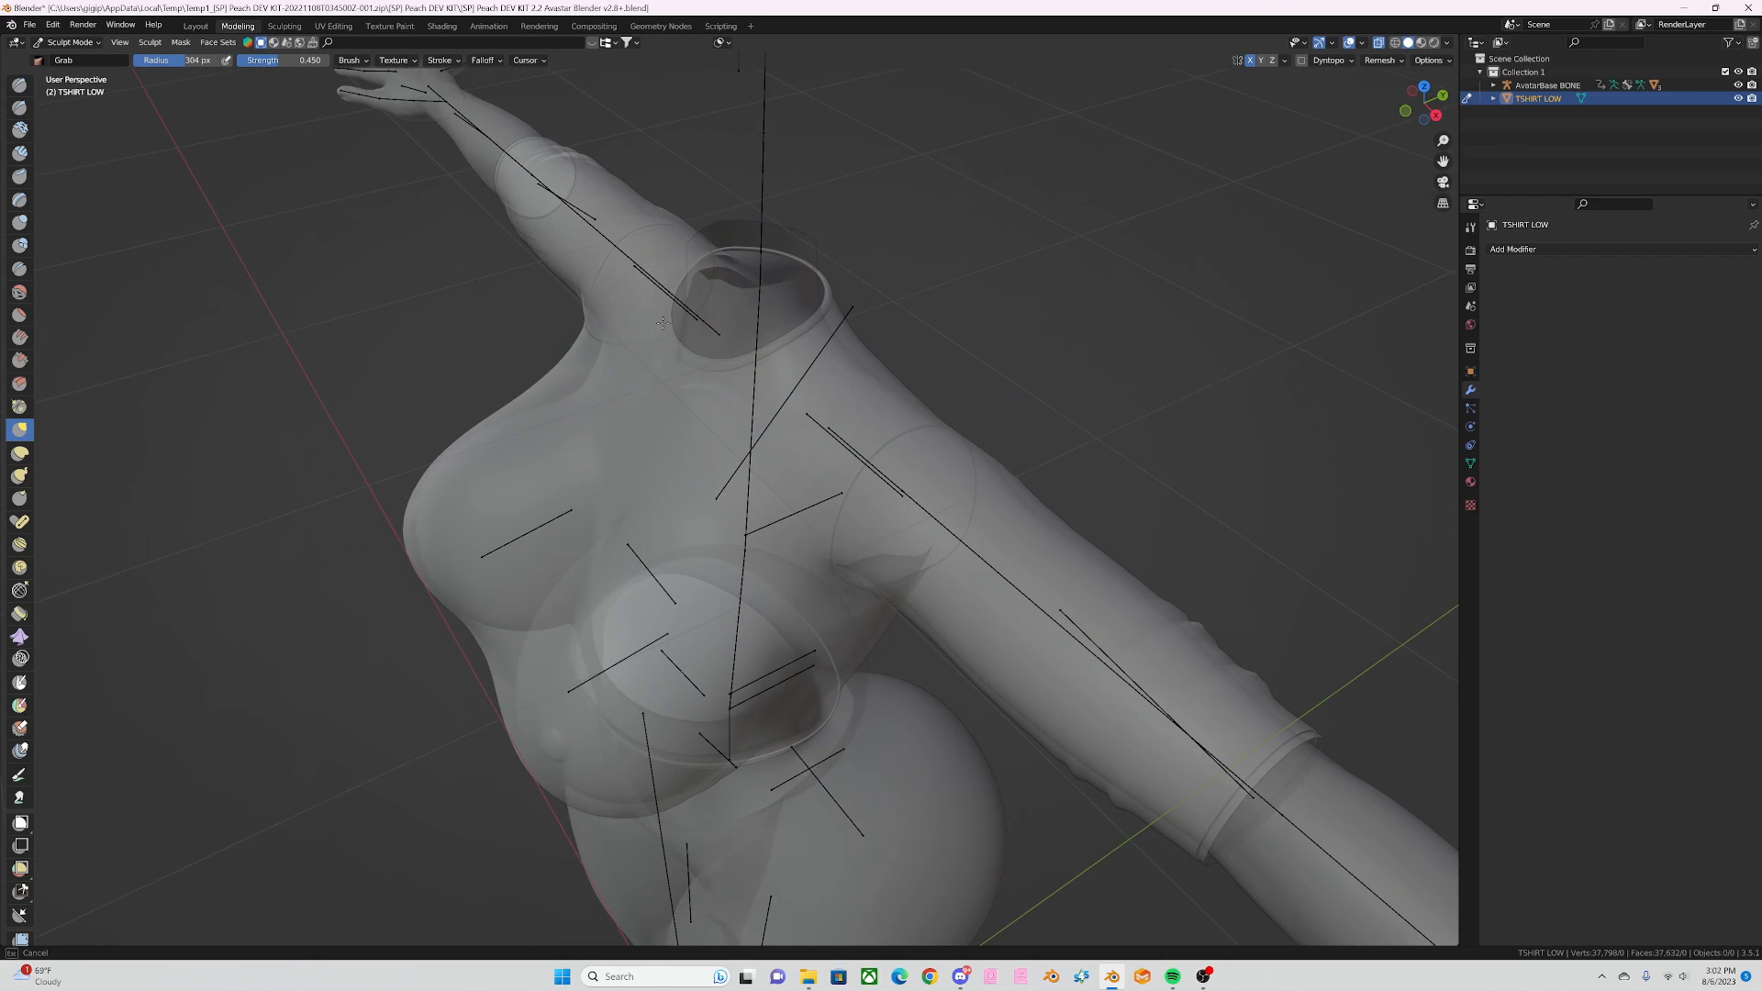
{"action": "mouse_move", "coordinate": [706, 285]}
{"action": "middle_mouse_down"}
{"action": "mouse_move", "coordinate": [787, 305]}
{"action": "mouse_move", "coordinate": [632, 412]}
{"action": "mouse_move", "coordinate": [676, 327]}
{"action": "middle_mouse_up"}
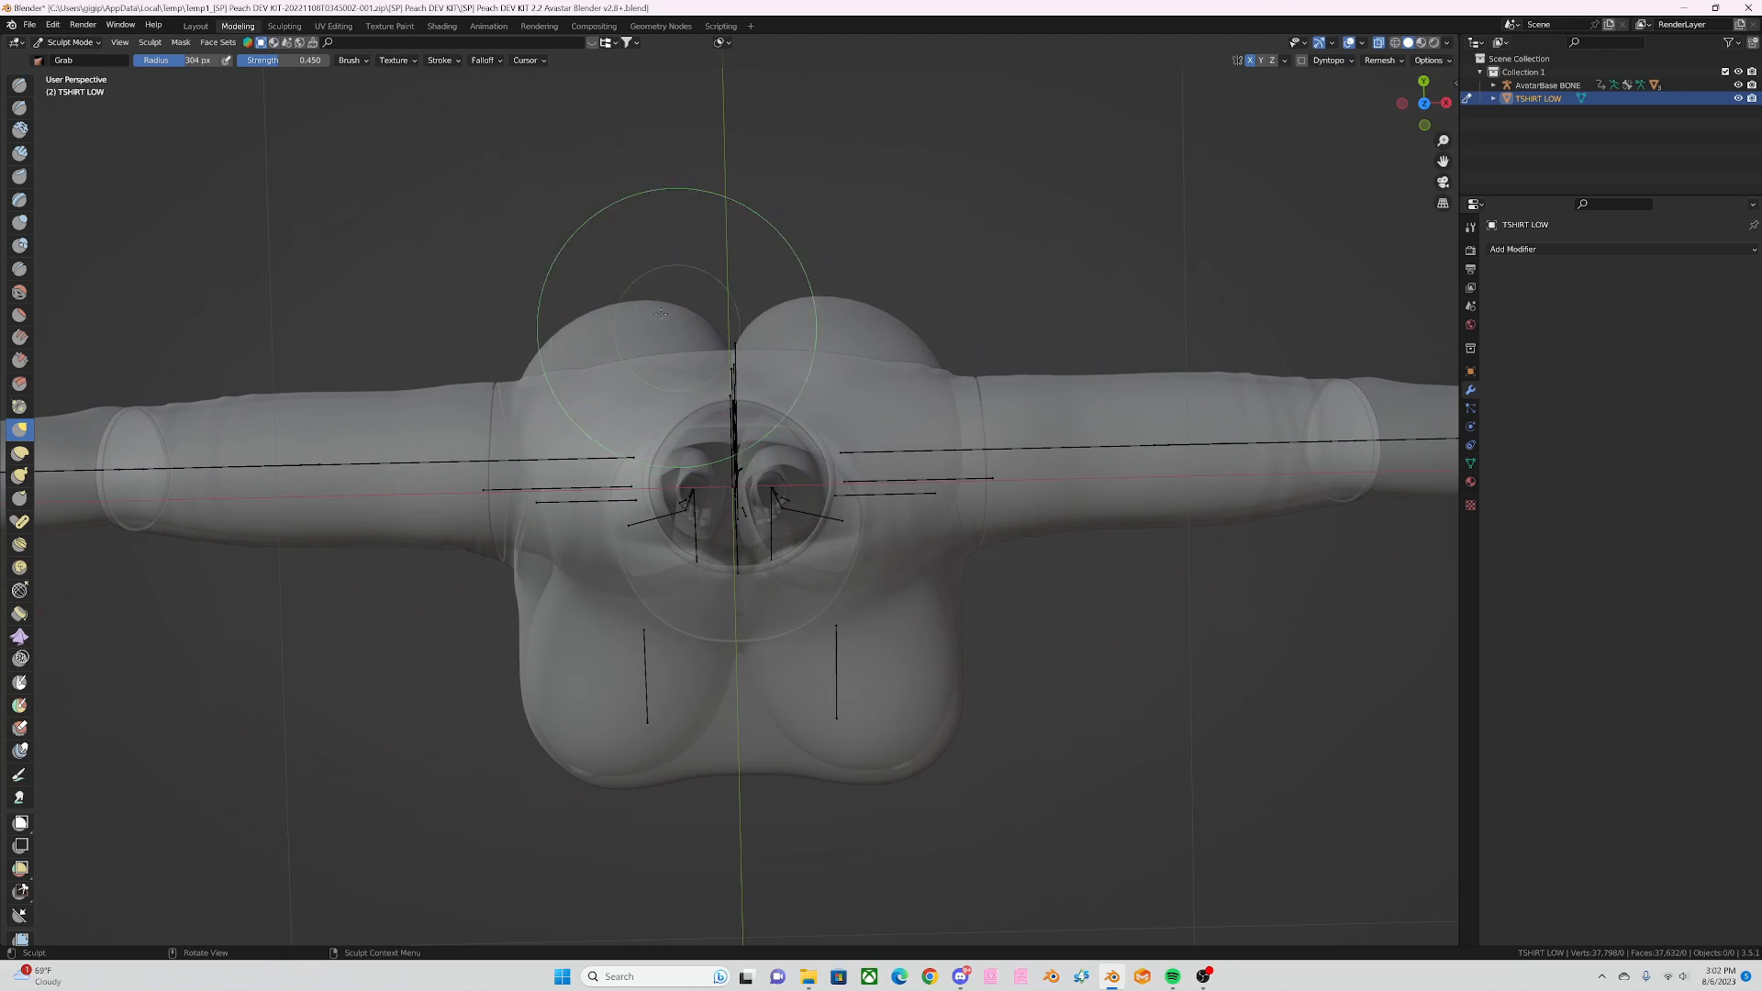
{"action": "left_click", "coordinate": [1249, 62]}
{"action": "left_click_drag", "start_coordinate": [725, 349], "coordinate": [735, 393]}
{"action": "middle_click_drag", "start_coordinate": [735, 393], "coordinate": [725, 403]}
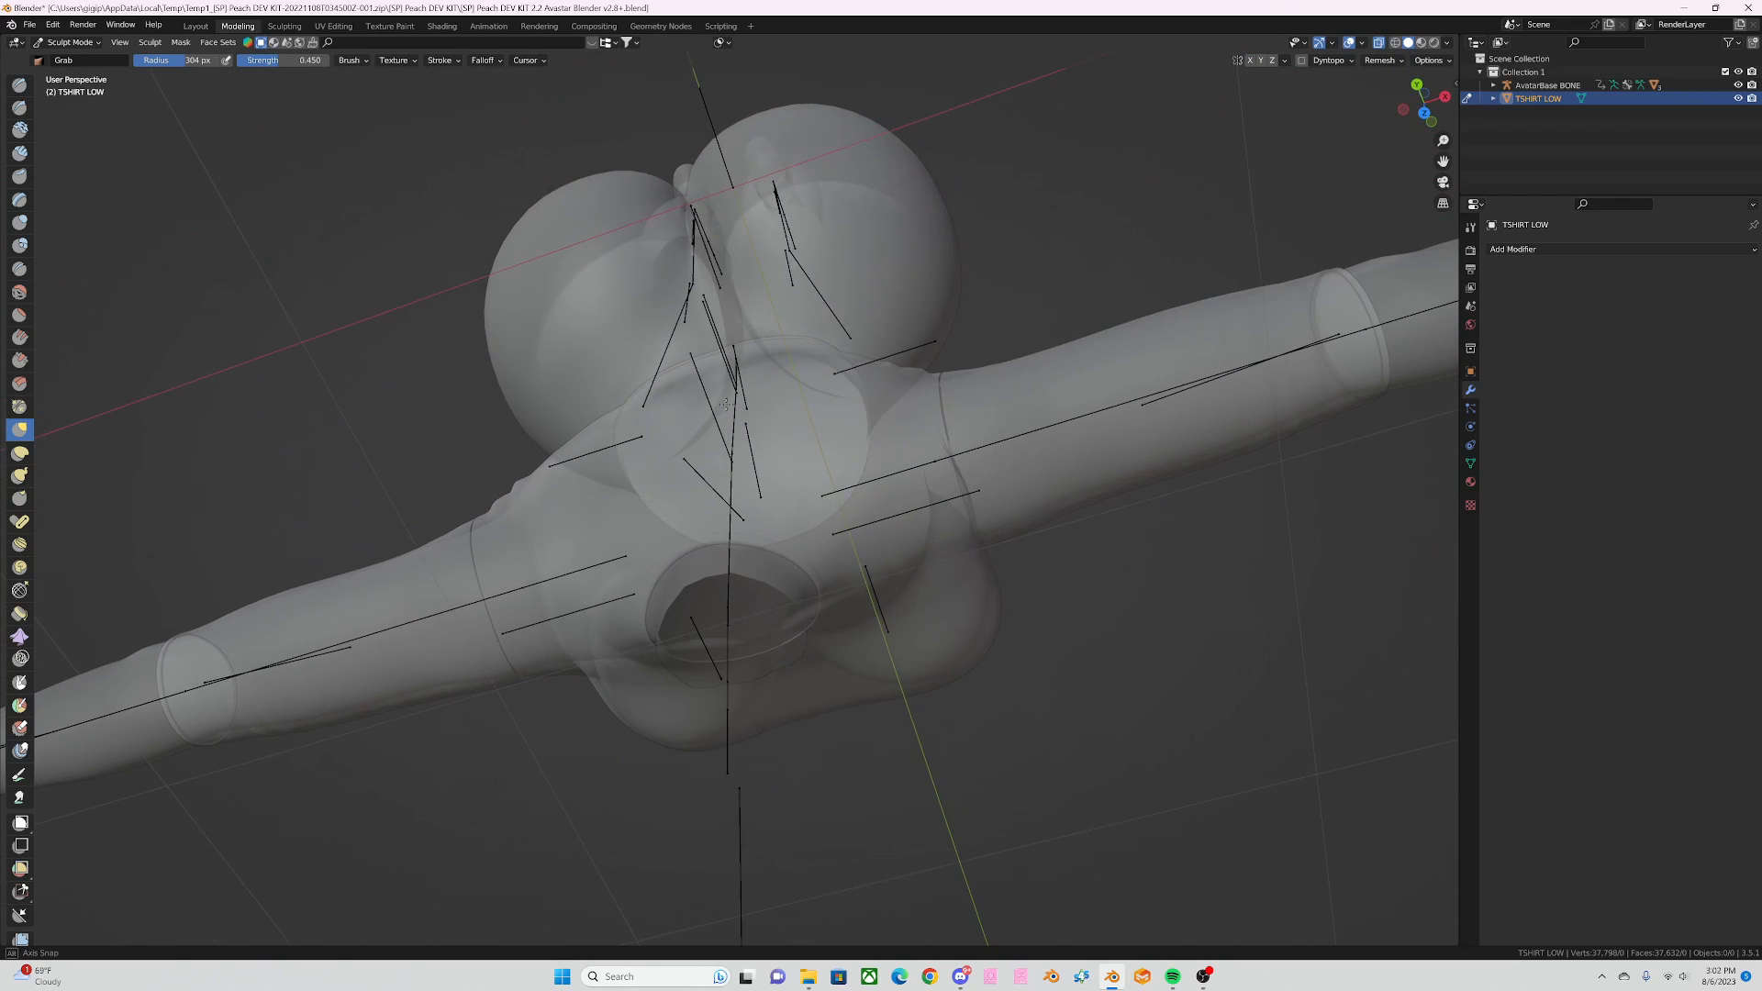
{"action": "left_click_drag", "start_coordinate": [695, 475], "coordinate": [700, 462]}
{"action": "middle_click_drag", "start_coordinate": [700, 462], "coordinate": [887, 390]}
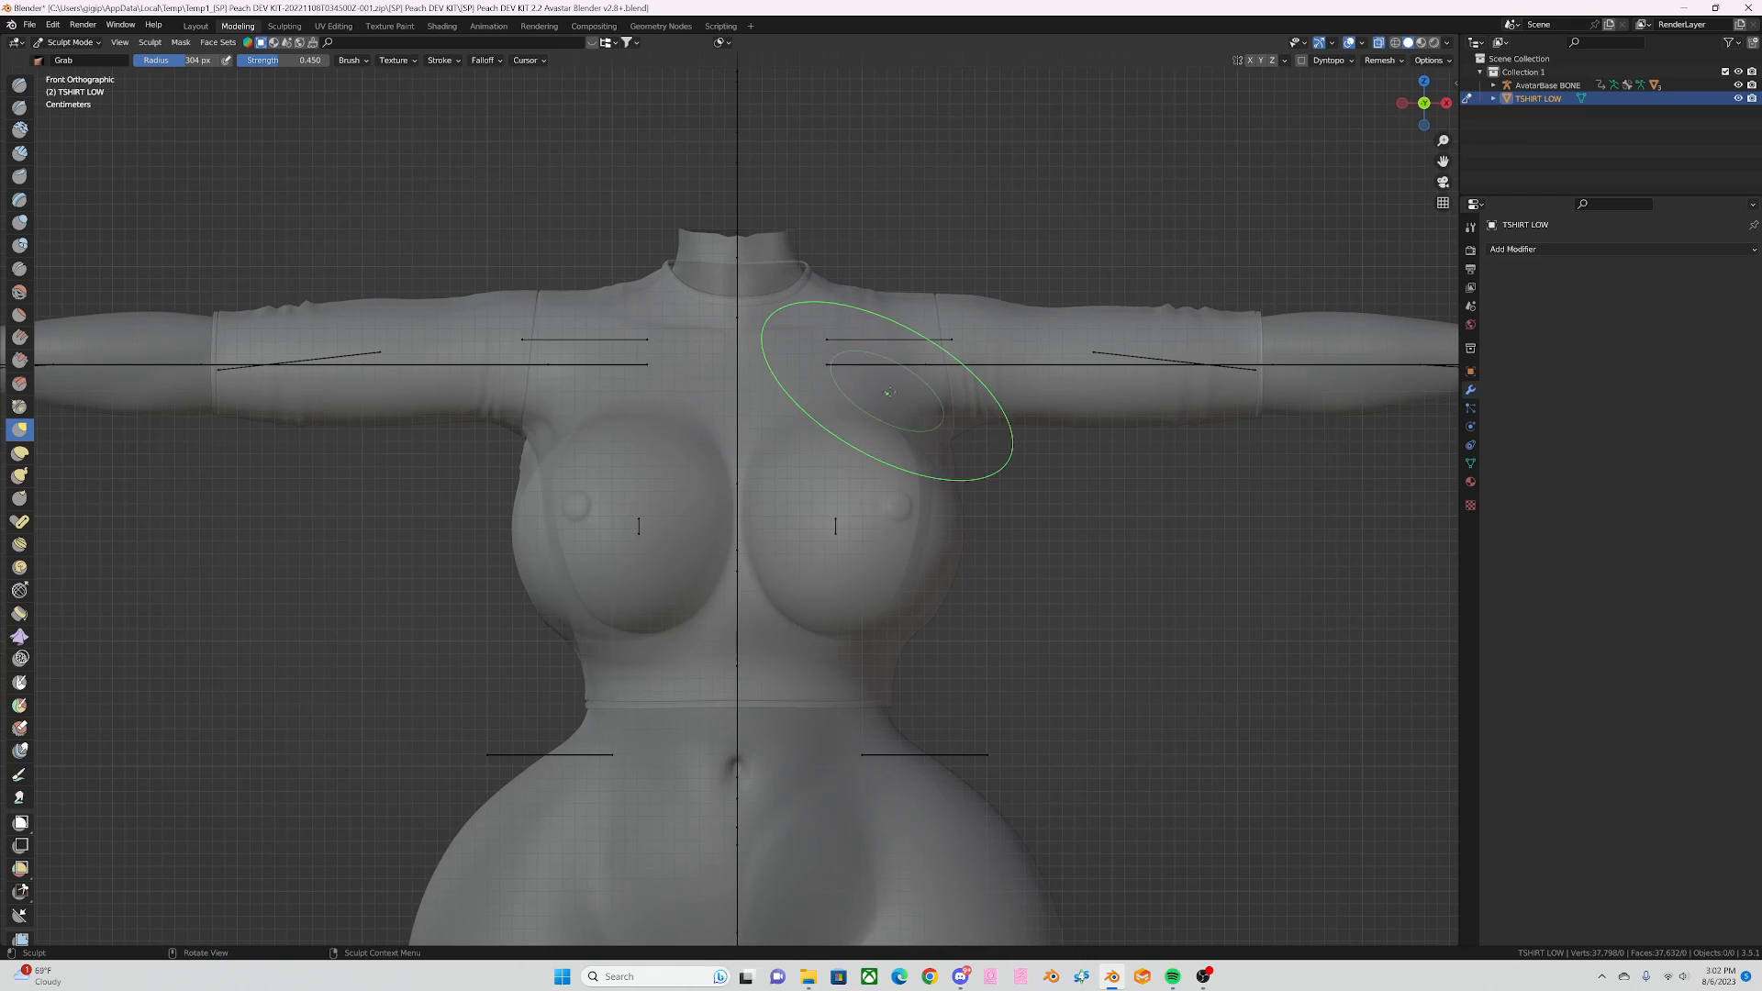
Step: Return the shirt to Object Mode and turn off X-ray to view the finished fit on the body
{"action": "left_click", "coordinate": [42, 43]}
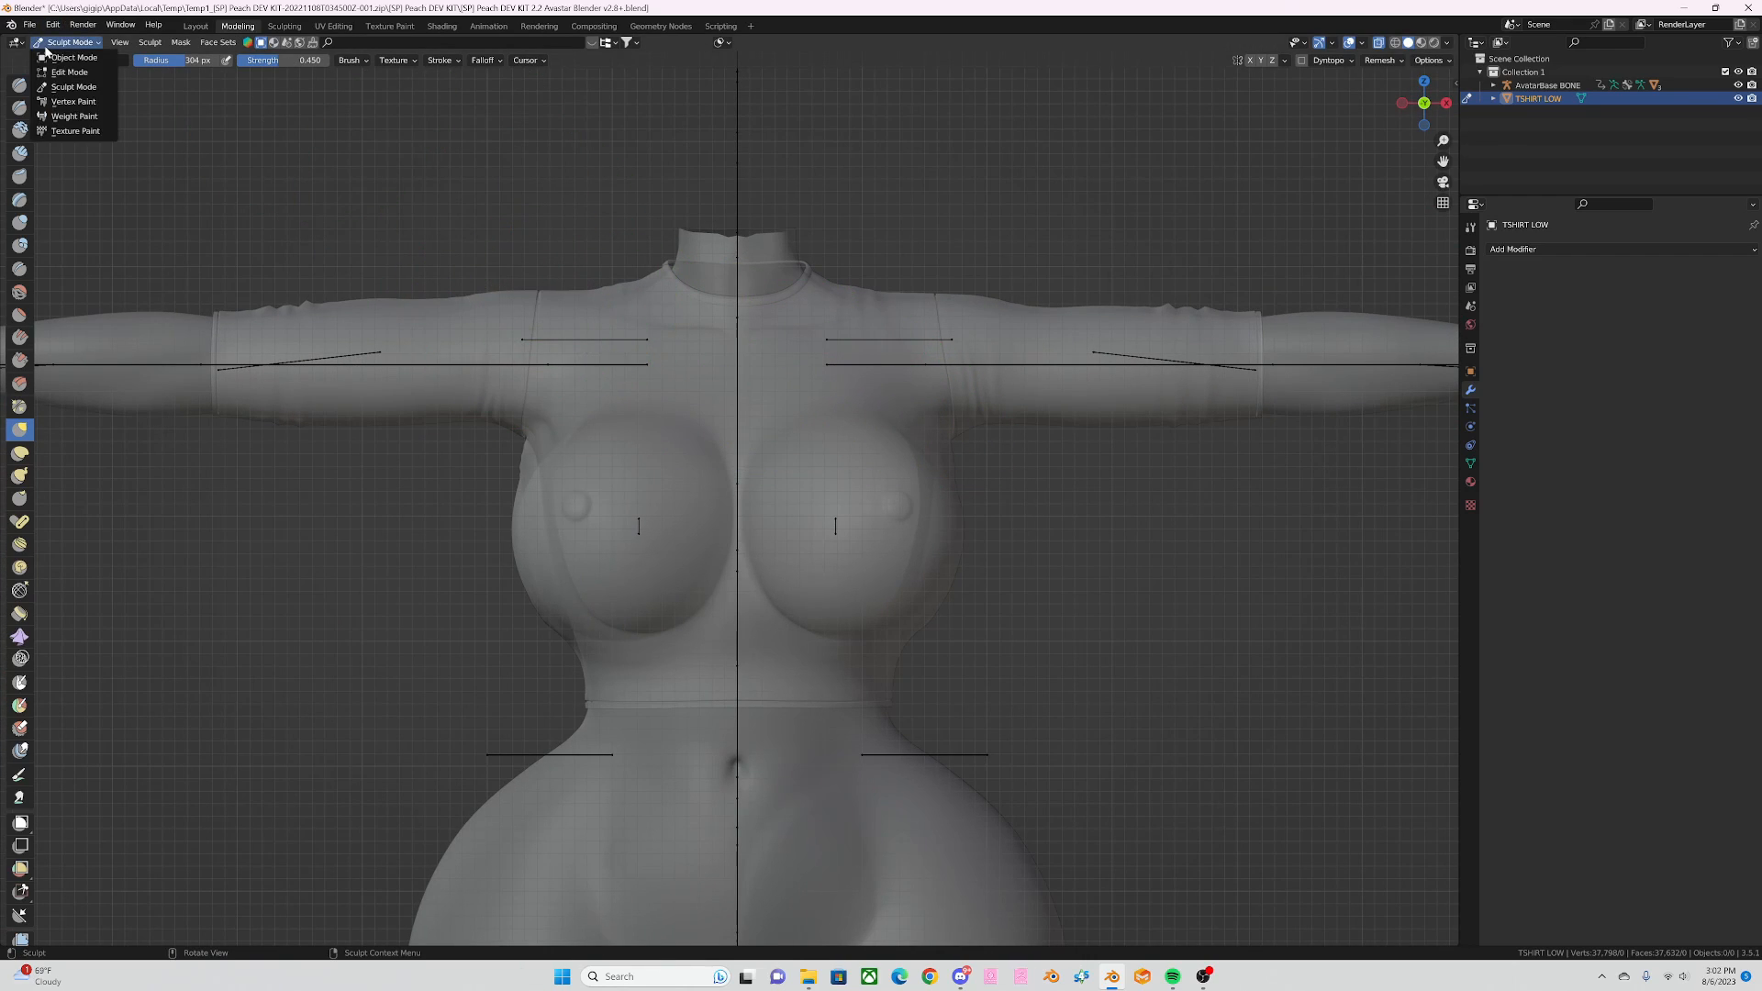
{"action": "left_click", "coordinate": [72, 57]}
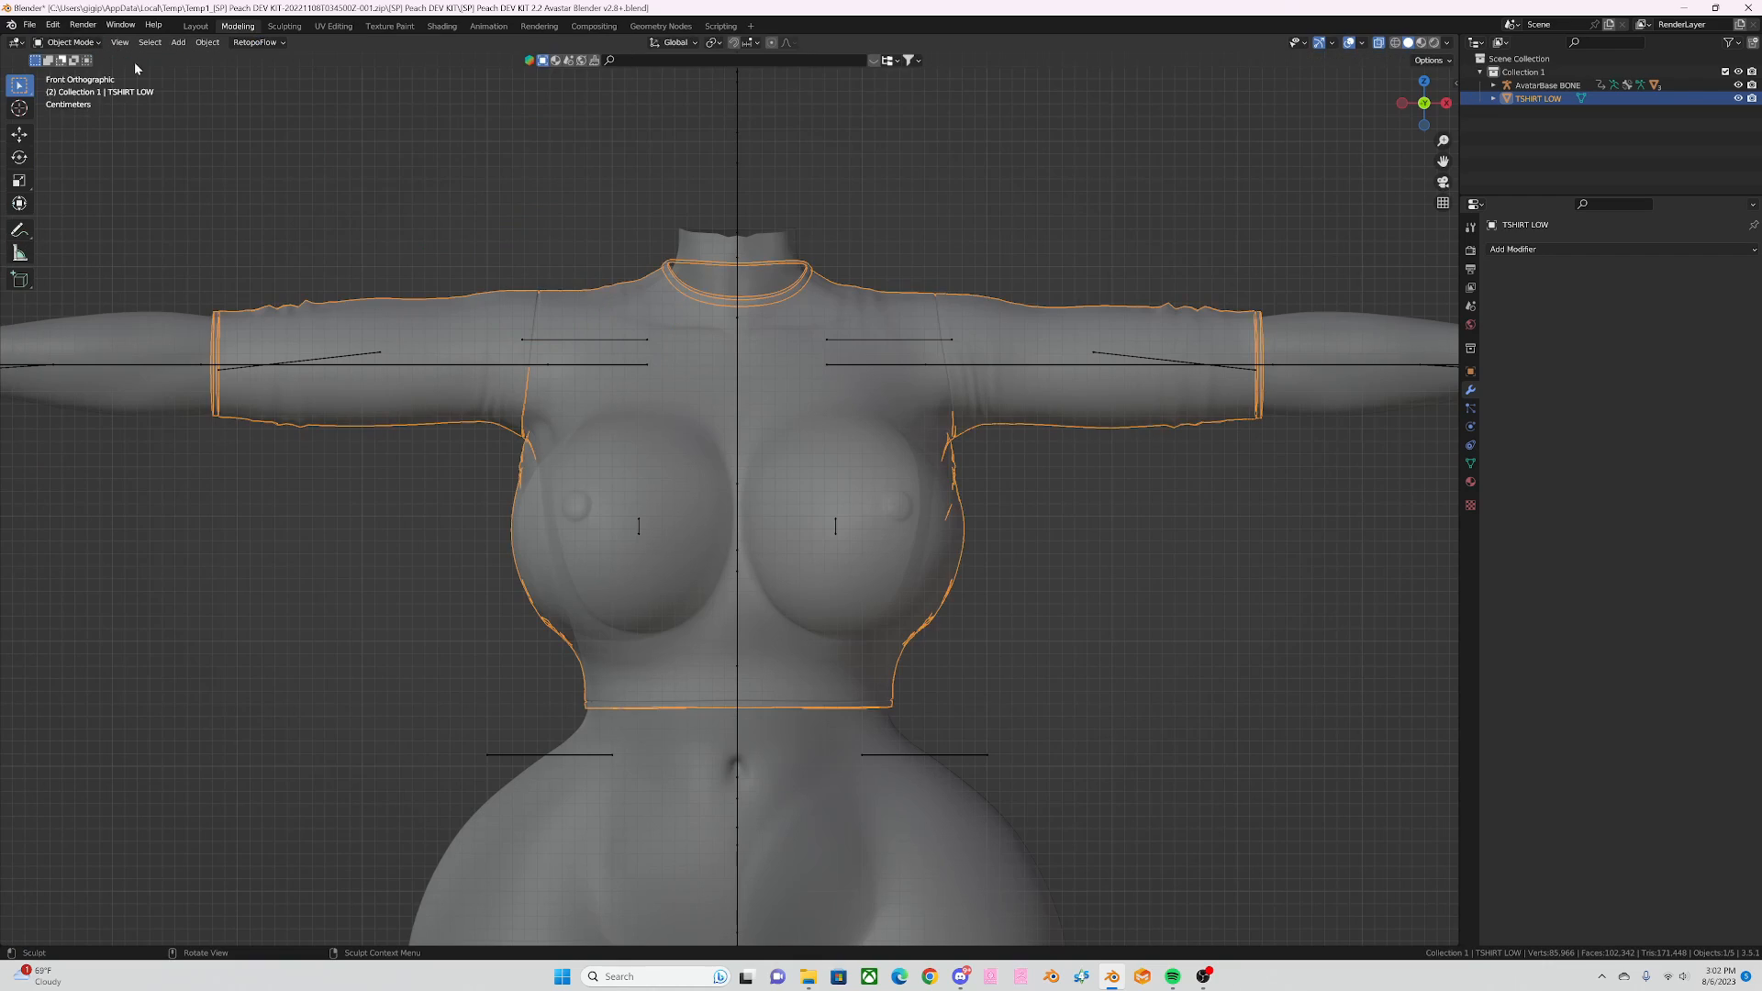
{"action": "left_click", "coordinate": [1379, 42]}
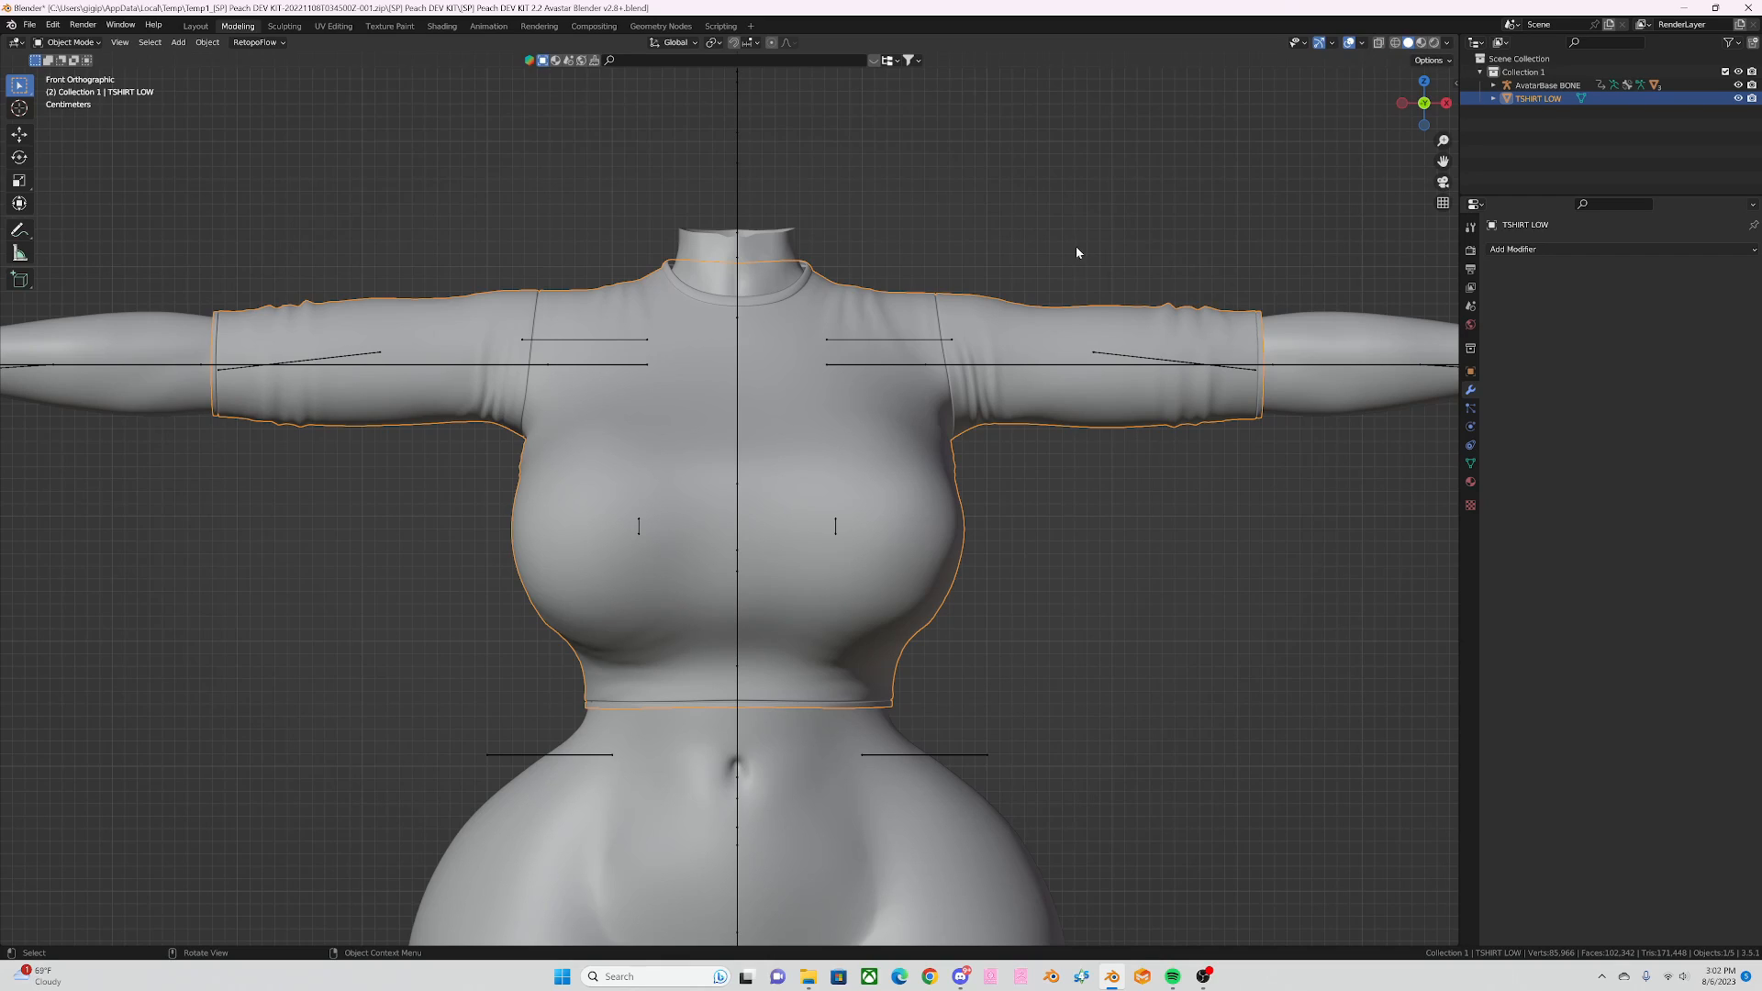
{"action": "scroll", "coordinate": [984, 411], "scroll_direction": "down", "scroll_amount": 4}
{"action": "middle_click_drag", "start_coordinate": [841, 415], "coordinate": [963, 360], "text": "shift"}
{"action": "scroll", "coordinate": [960, 369], "scroll_direction": "down", "scroll_amount": 1}
{"action": "scroll", "coordinate": [957, 367], "scroll_direction": "up", "scroll_amount": 2}
{"action": "scroll", "coordinate": [957, 367], "scroll_direction": "down", "scroll_amount": 1}
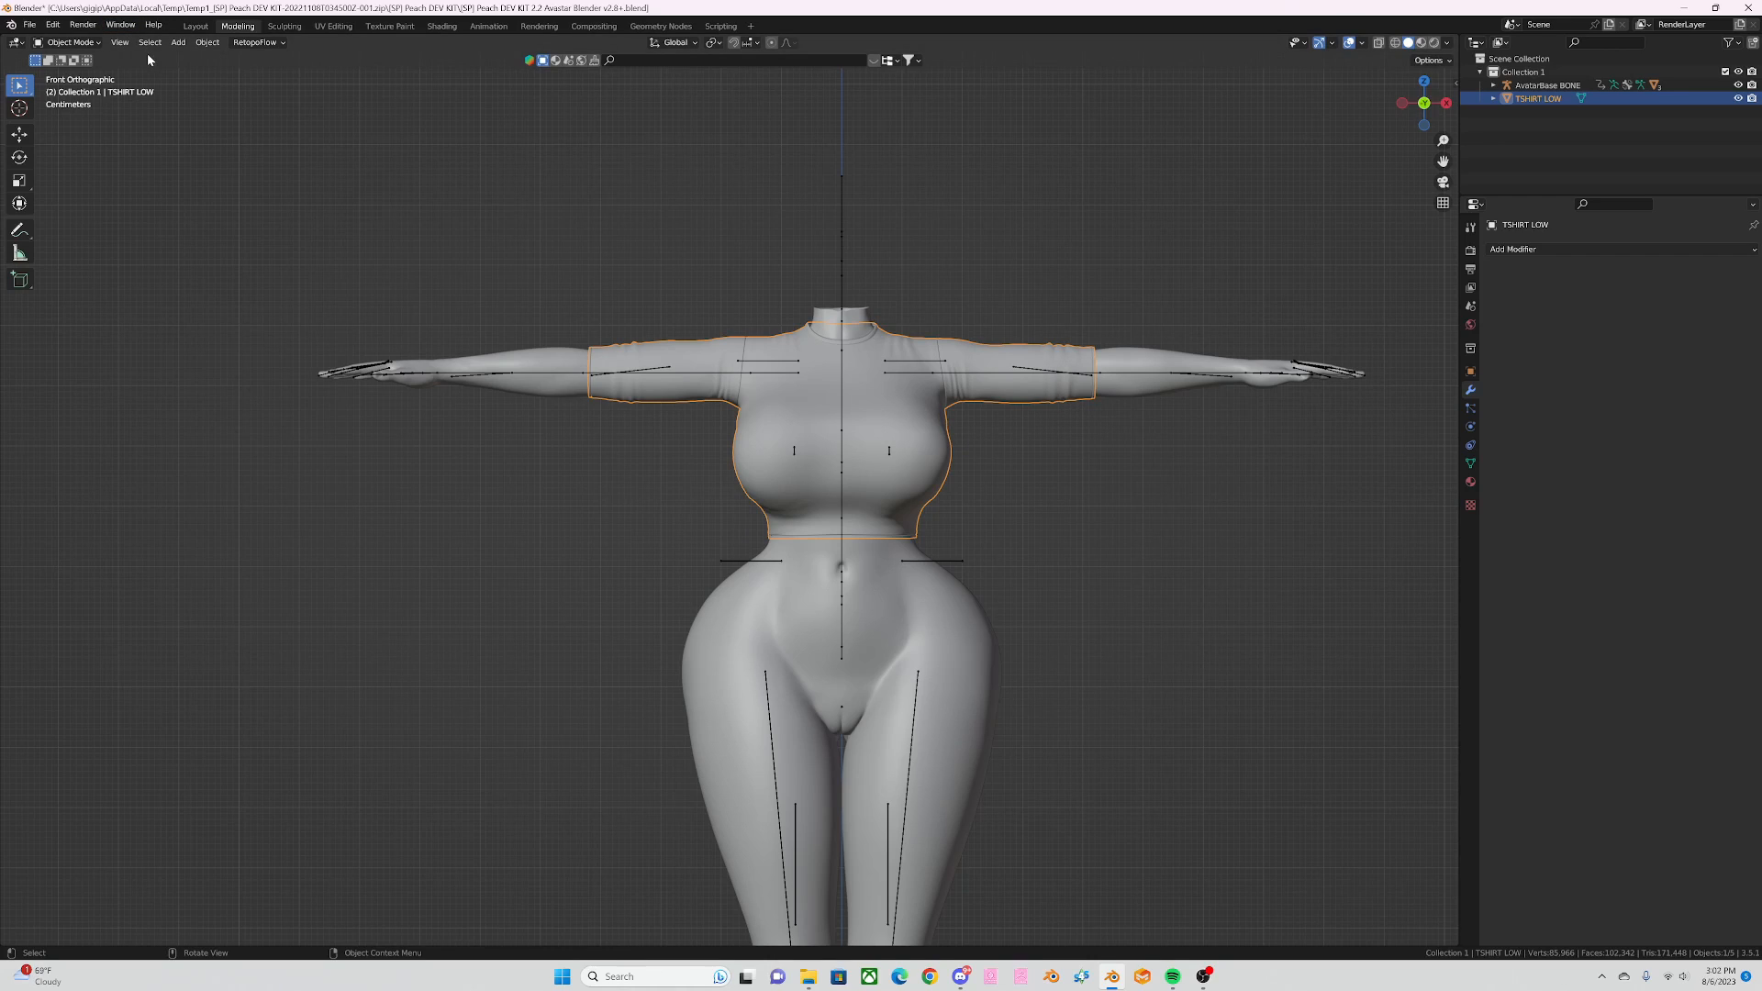
Step: Apply the shirt object's transforms
{"action": "left_click", "coordinate": [207, 42]}
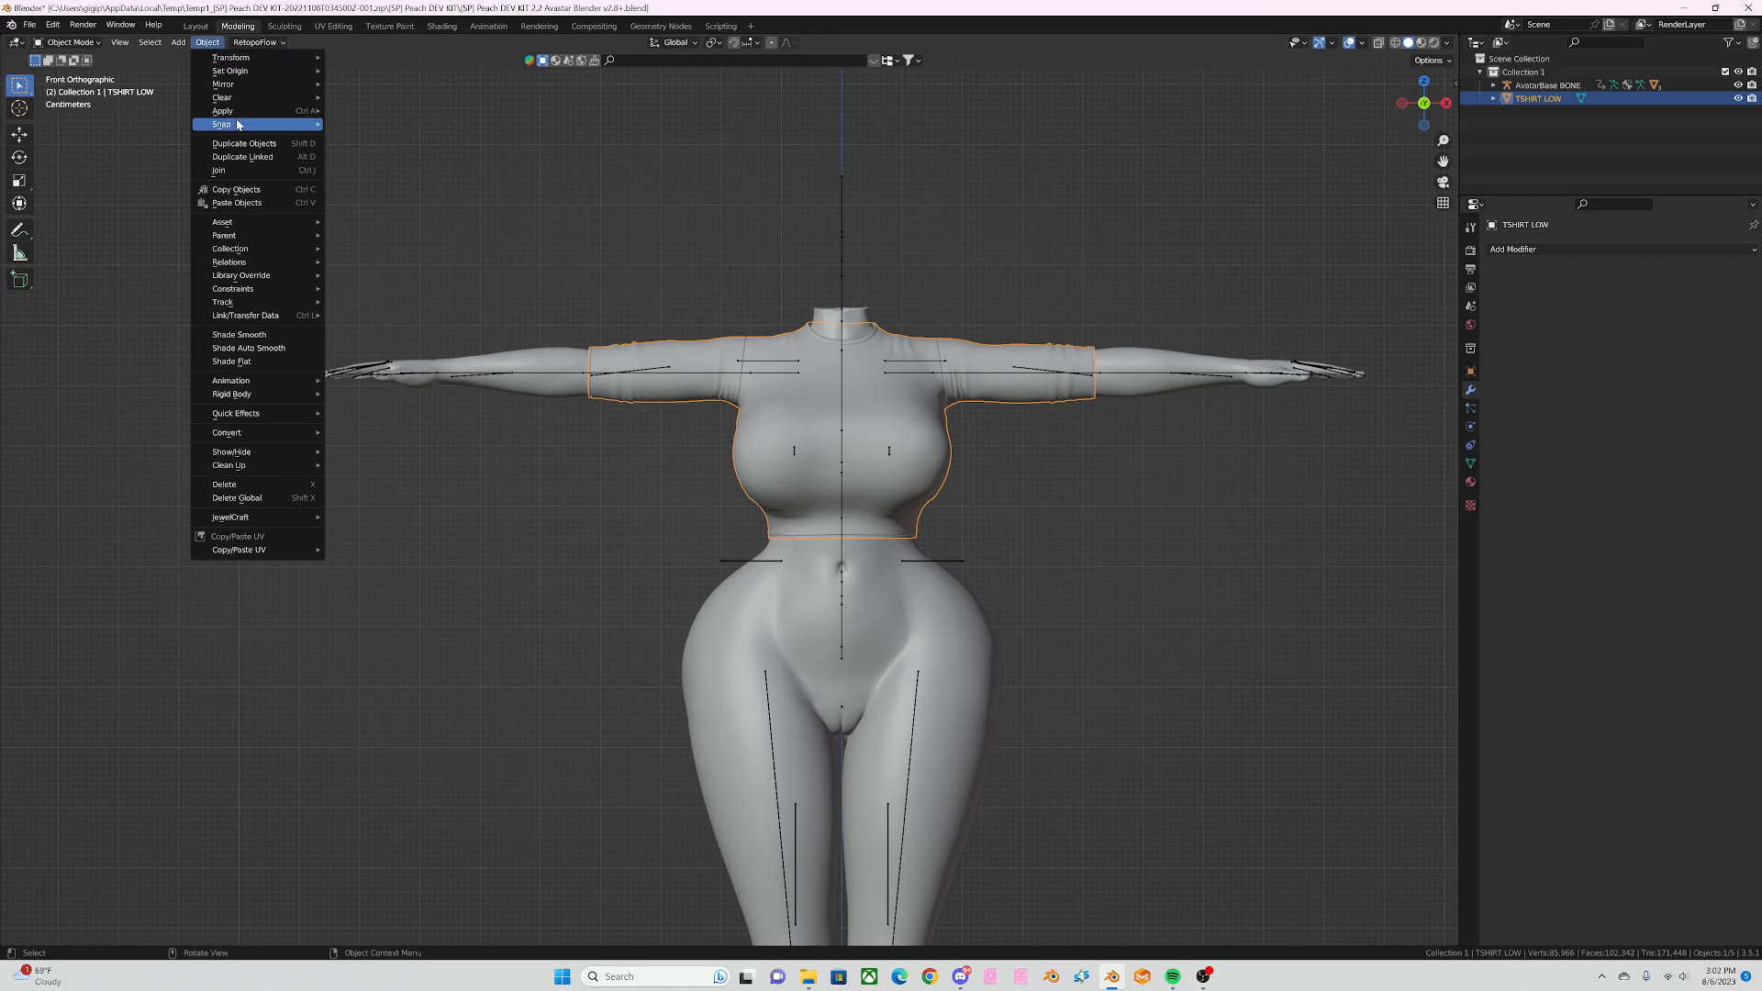
{"action": "mouse_move", "coordinate": [224, 110]}
{"action": "left_click", "coordinate": [360, 149]}
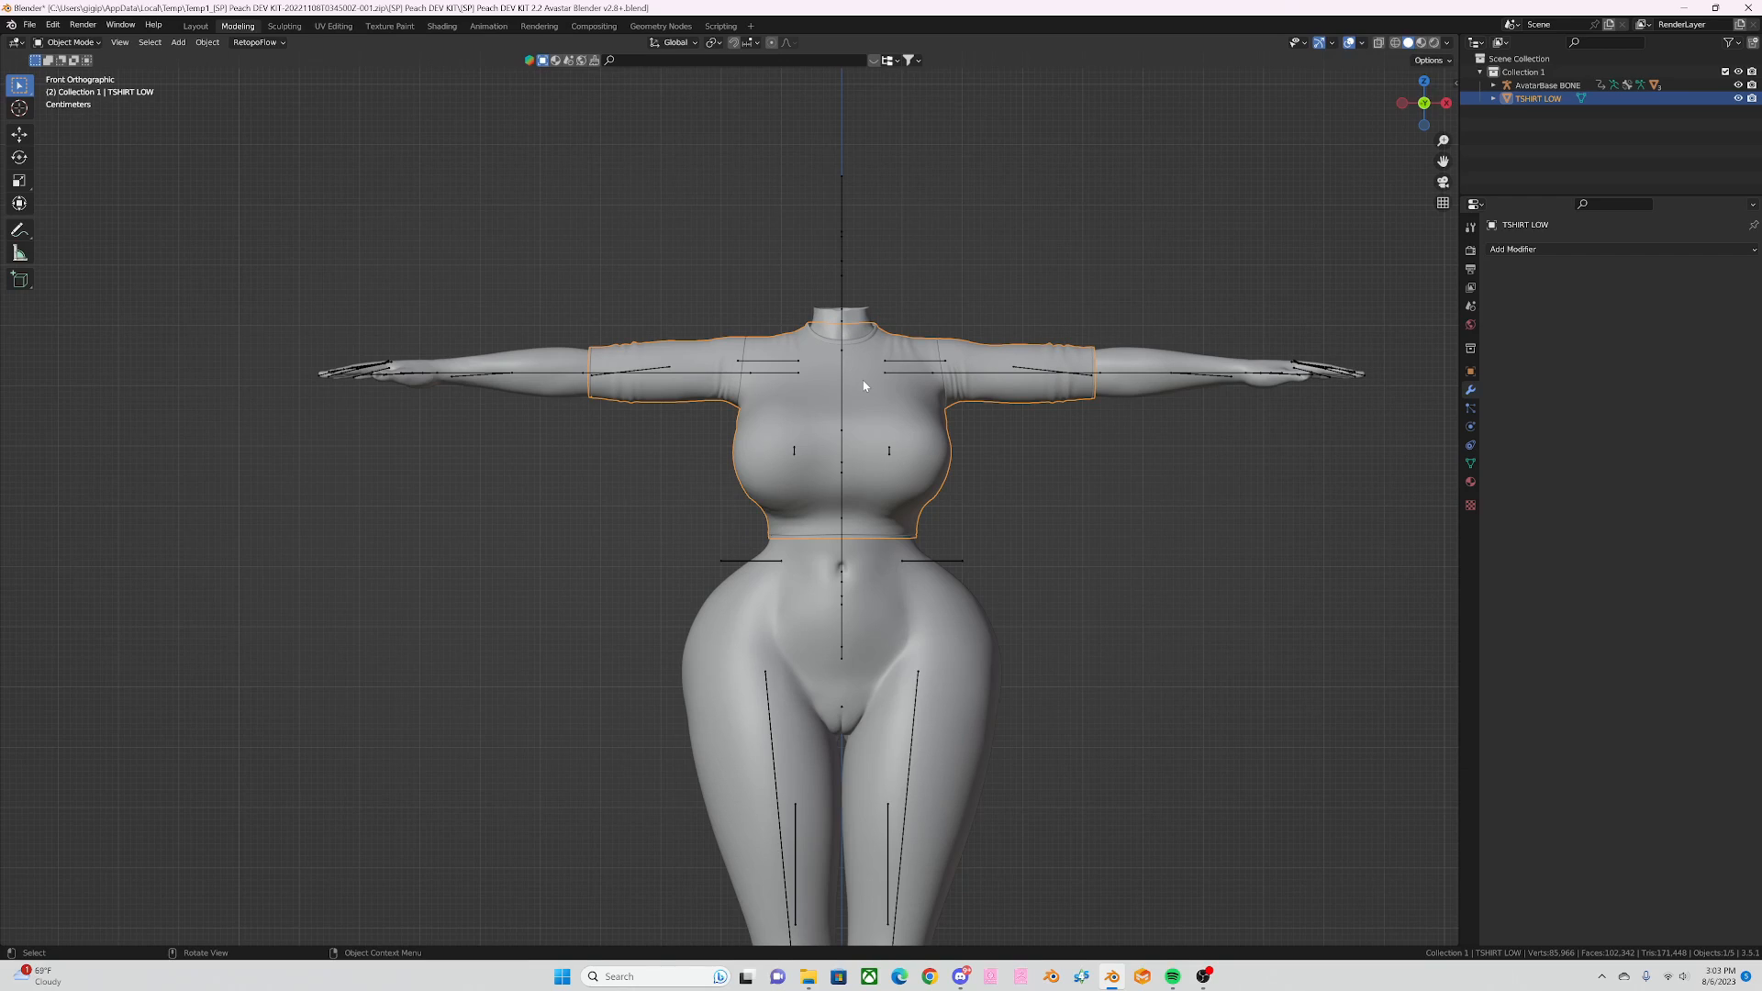
{"action": "key", "text": "ctrl+z"}
{"action": "key", "text": "ctrl+shift+z"}
Step: Parent the shirt to the AvatarBase BONE armature using Armature Deform With Empty Groups and clear the selection
{"action": "left_click", "coordinate": [841, 386], "text": "shift"}
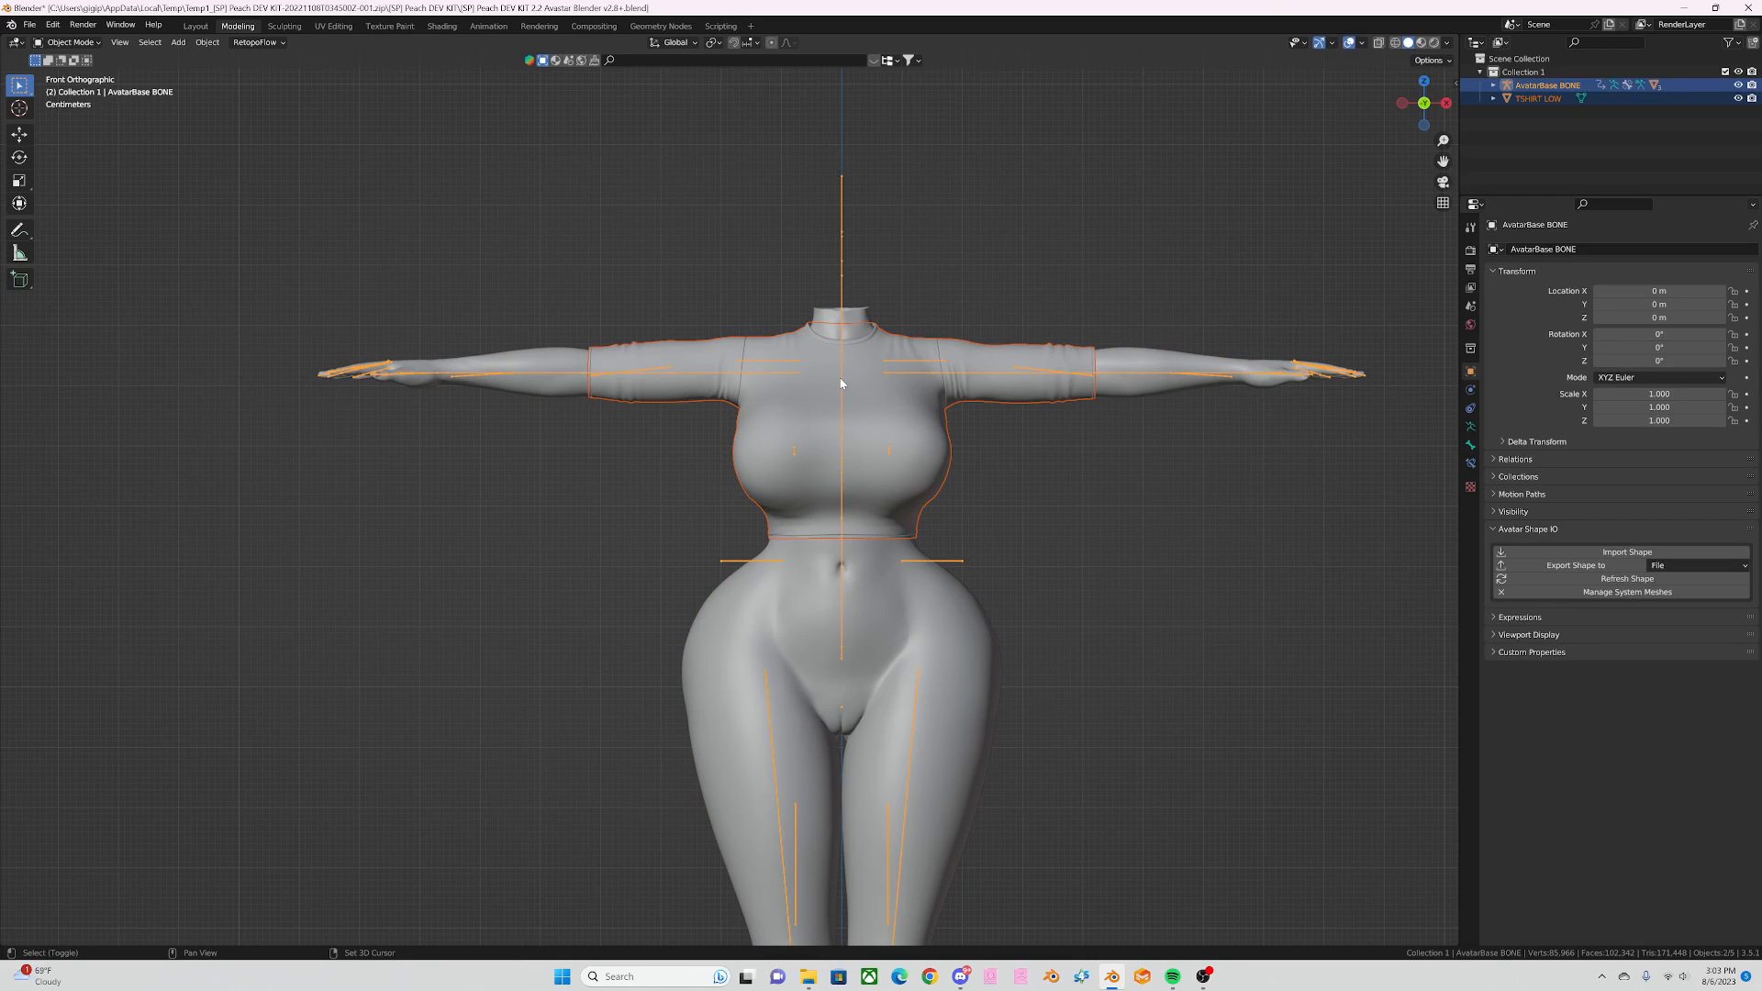
{"action": "key", "text": "ctrl+p"}
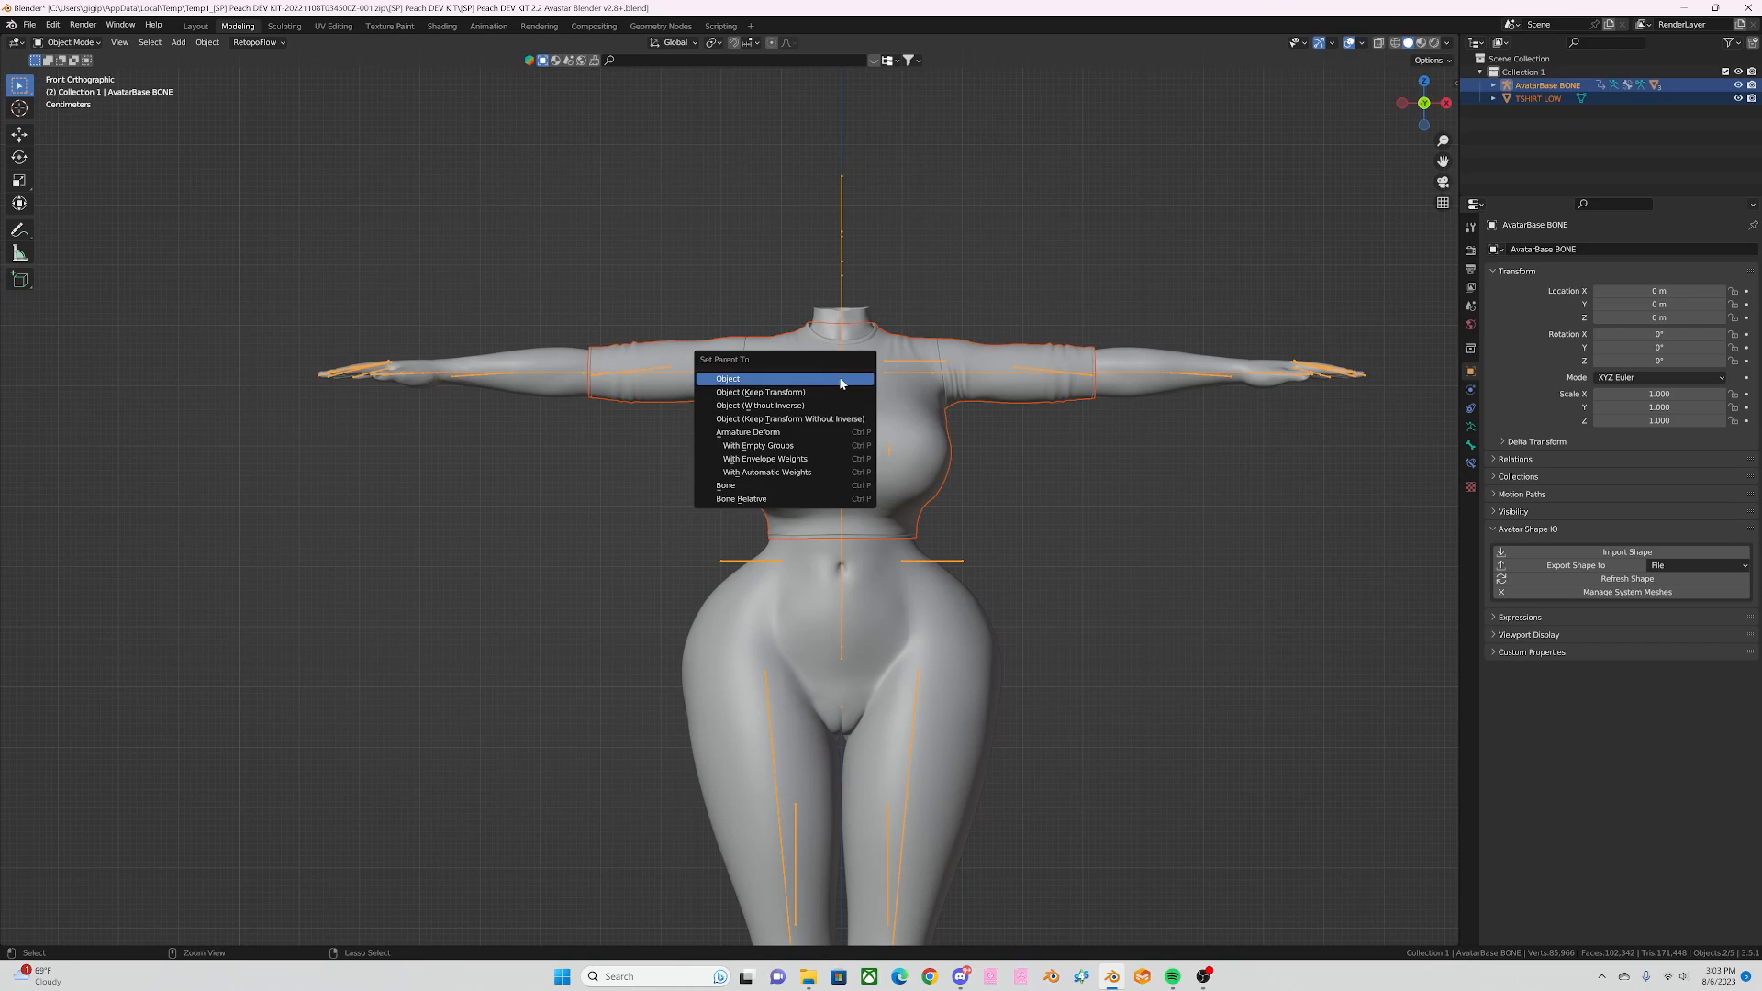
{"action": "left_click", "coordinate": [824, 449]}
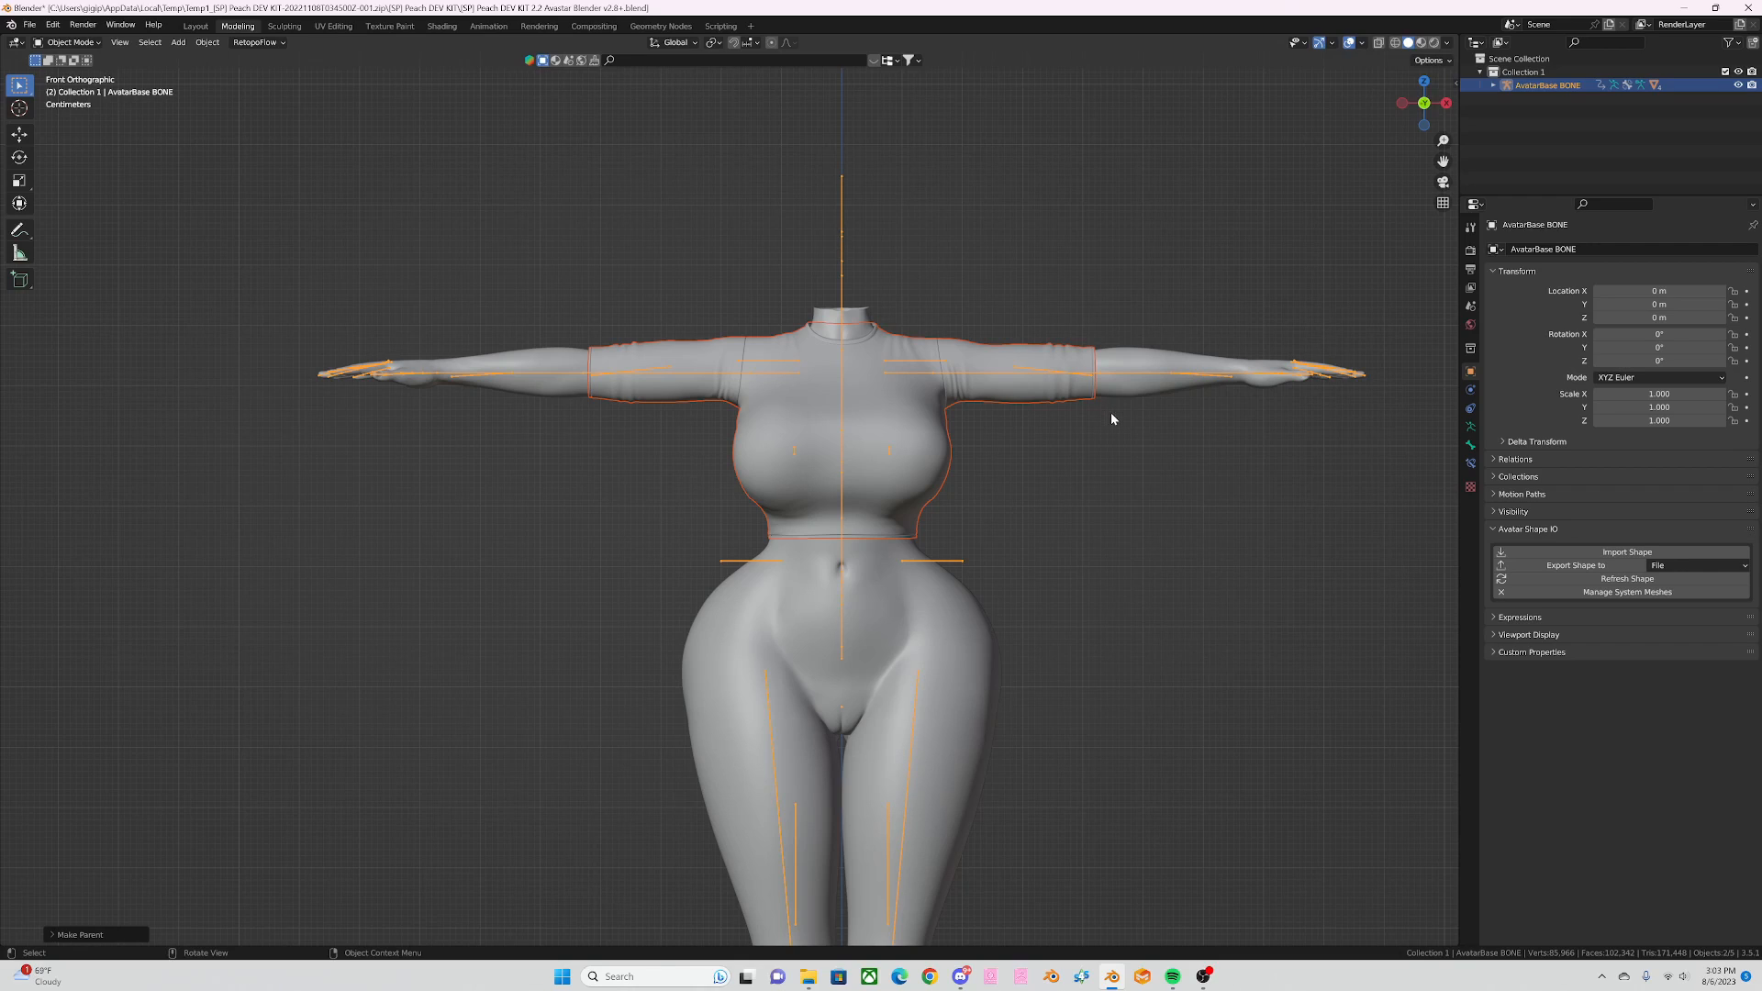
{"action": "left_click", "coordinate": [1104, 428]}
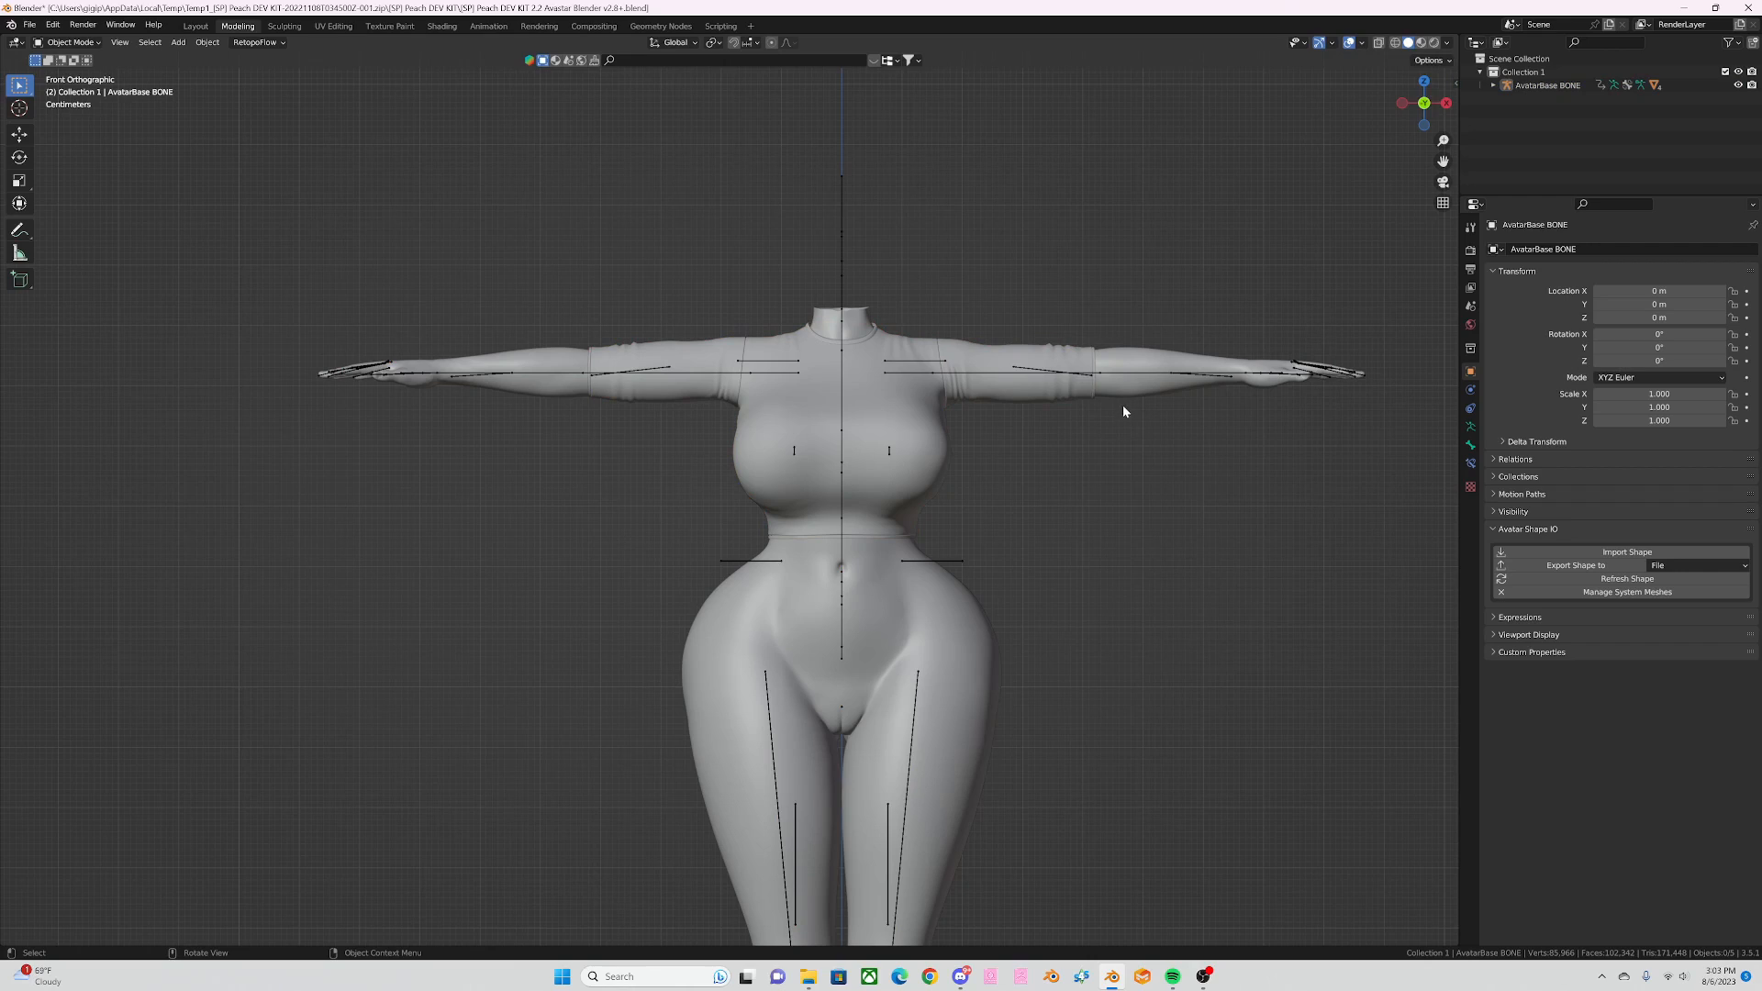
Step: Select the body with the shirt as the active object, enter Weight Paint mode and enable vertex selection masking
{"action": "left_click", "coordinate": [1125, 389]}
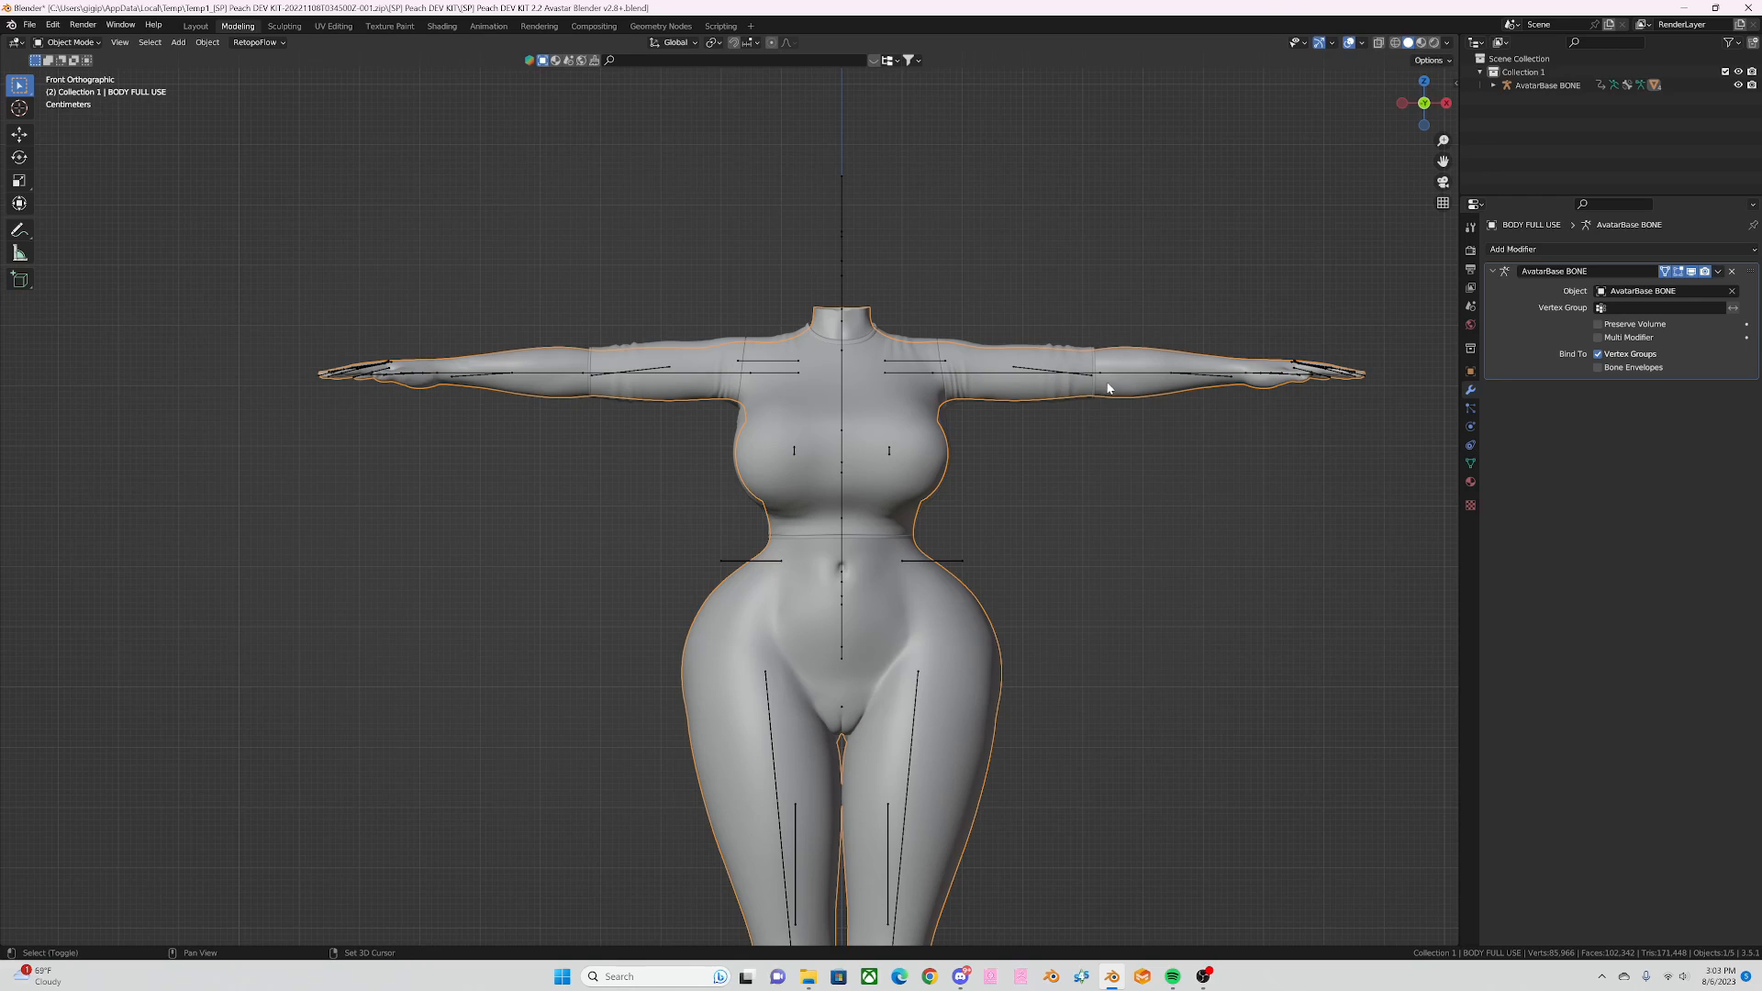
{"action": "left_click", "coordinate": [913, 430], "text": "shift"}
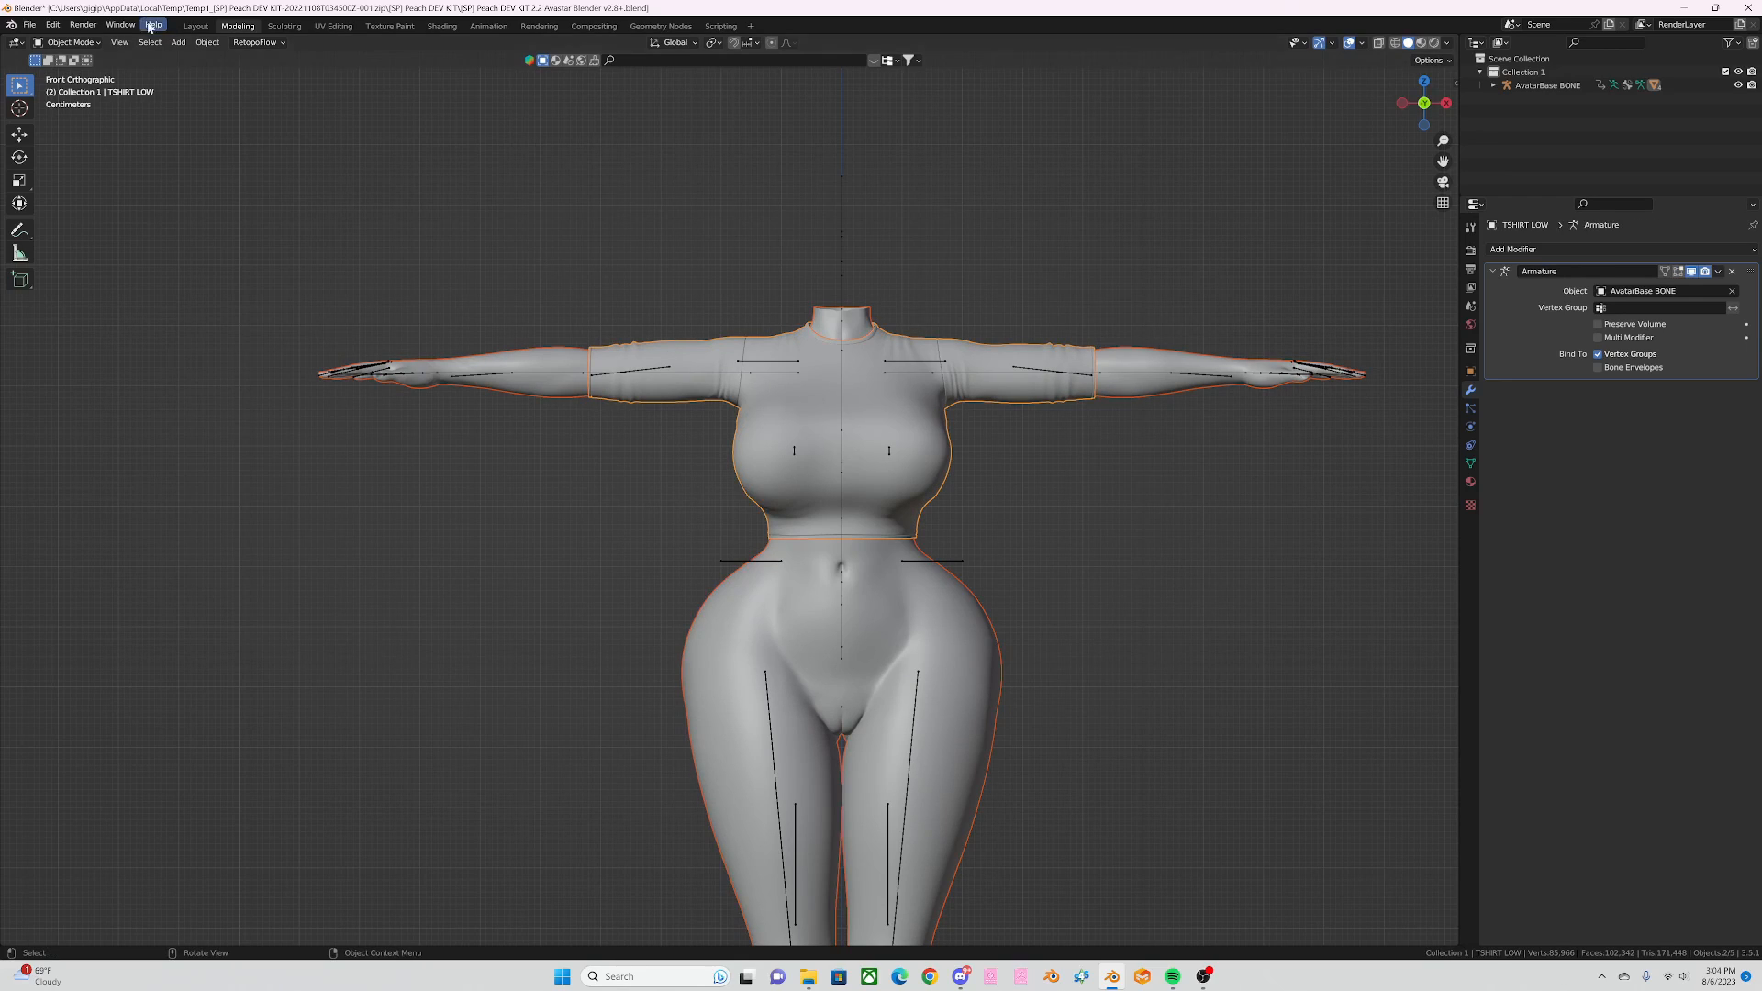
{"action": "left_click", "coordinate": [78, 43]}
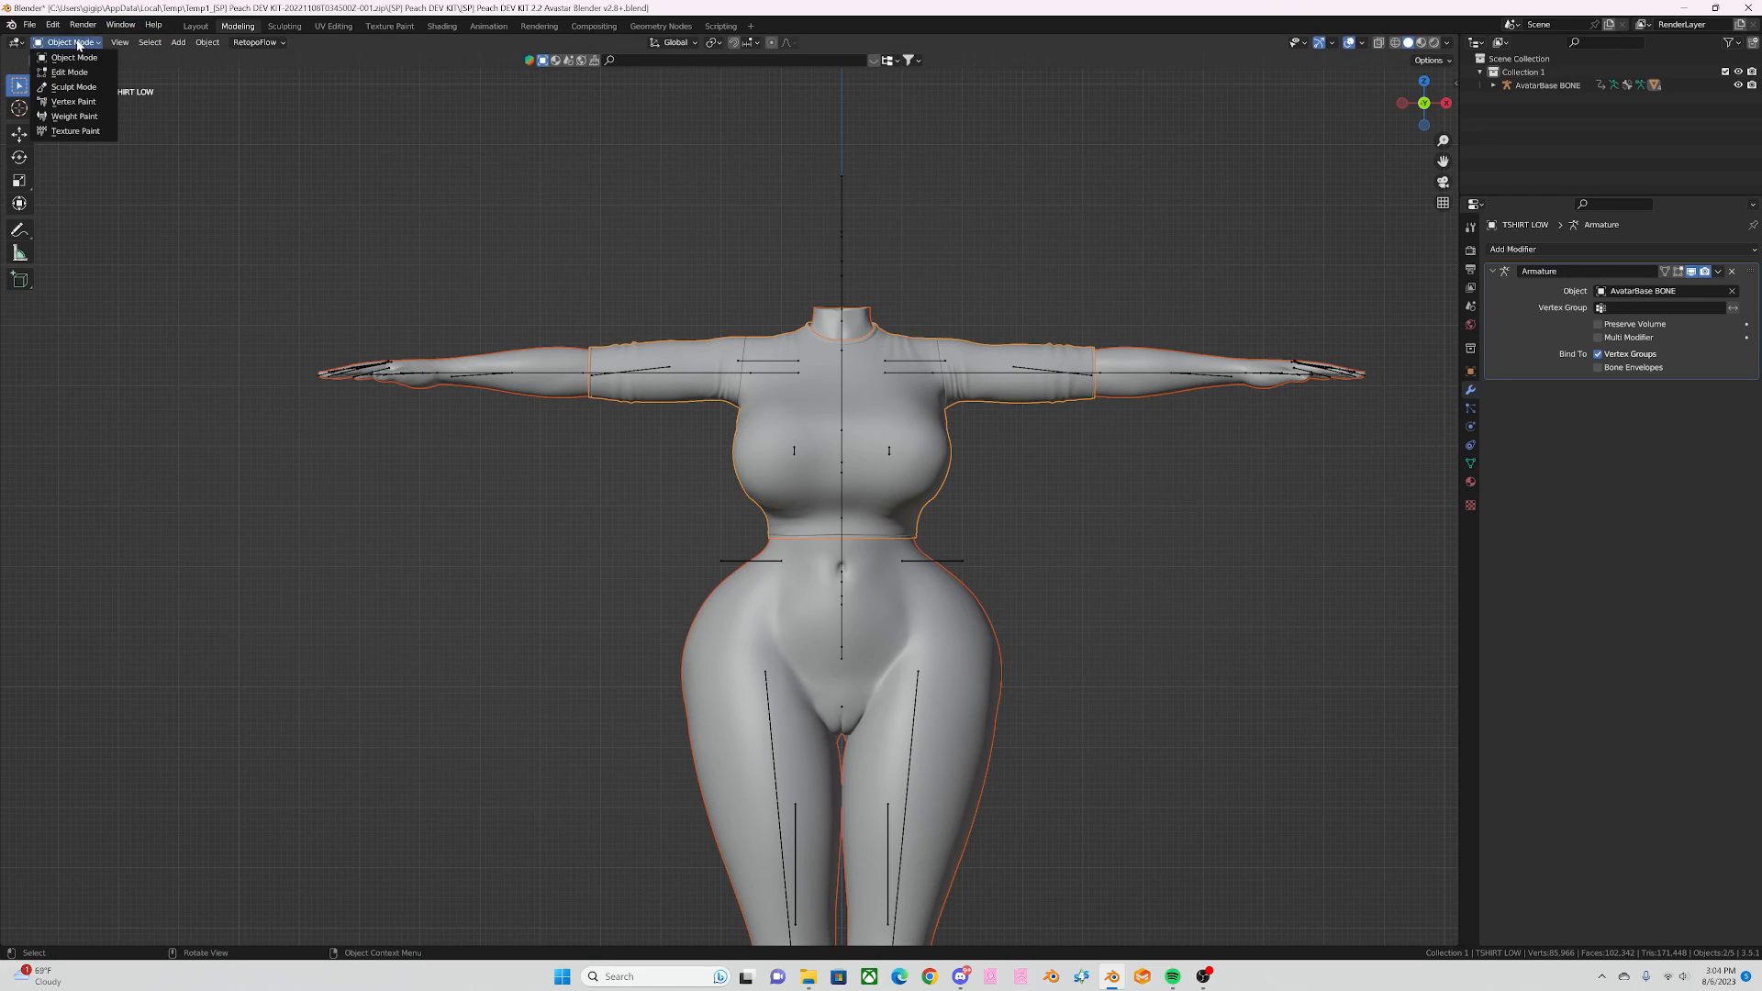
{"action": "left_click", "coordinate": [85, 115]}
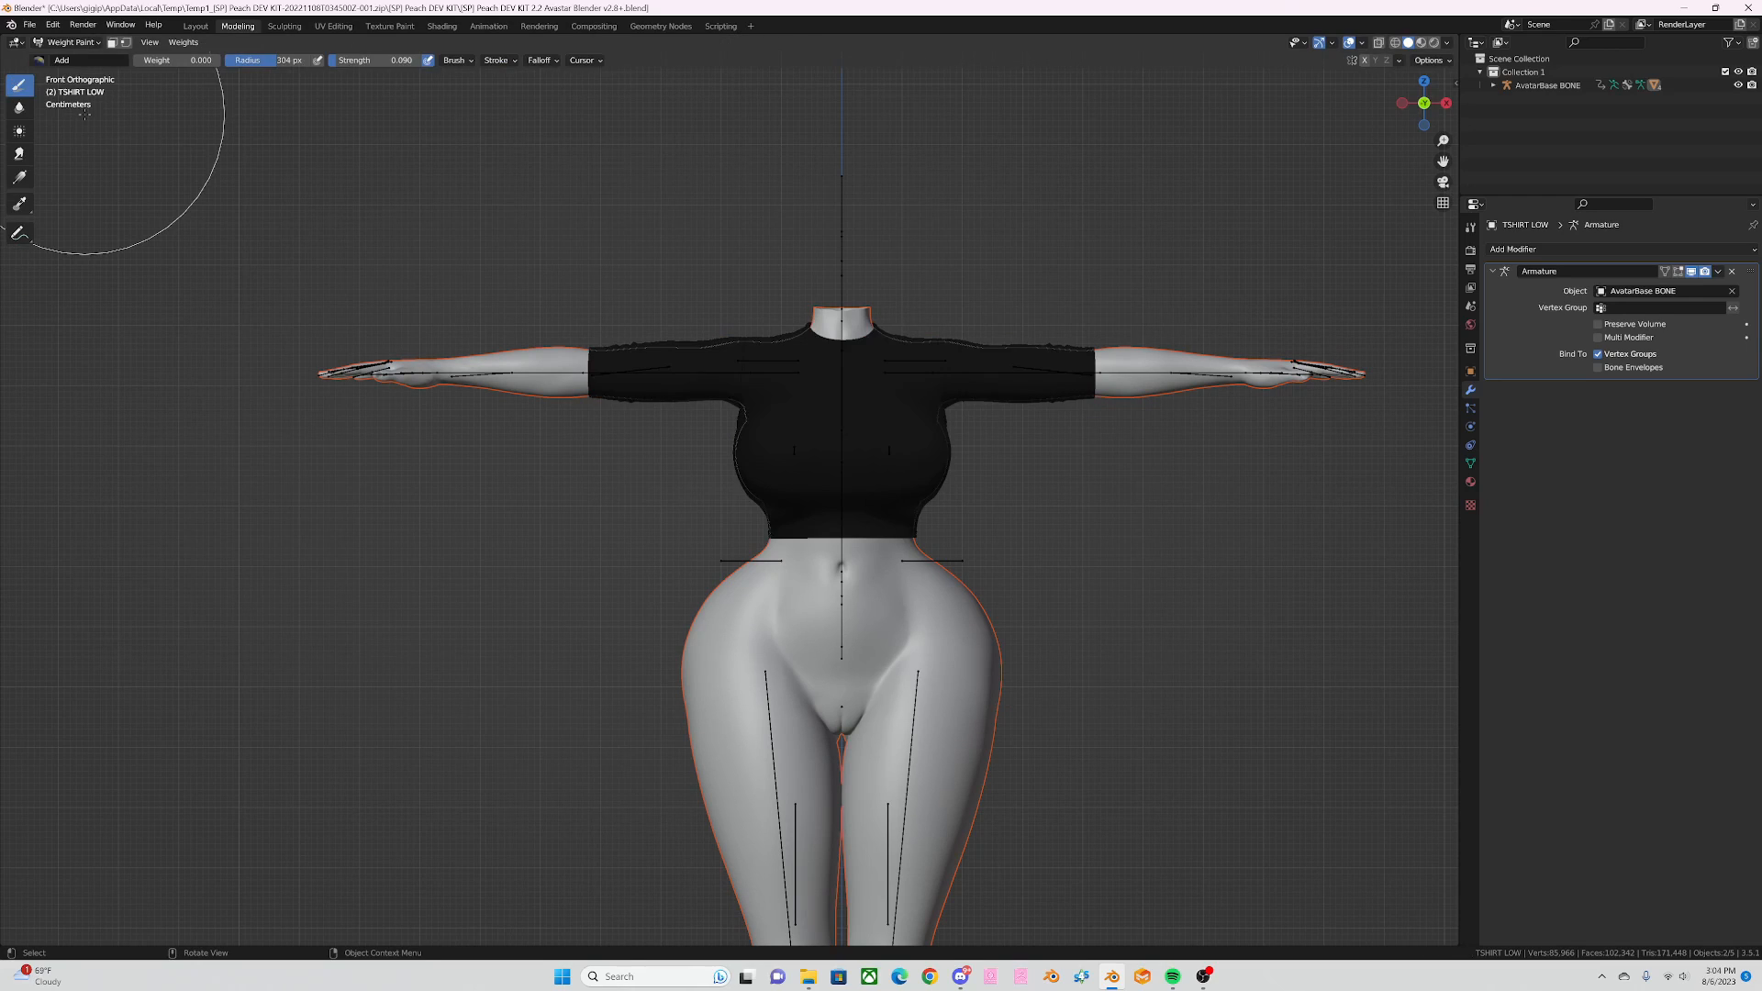
{"action": "left_click", "coordinate": [125, 44]}
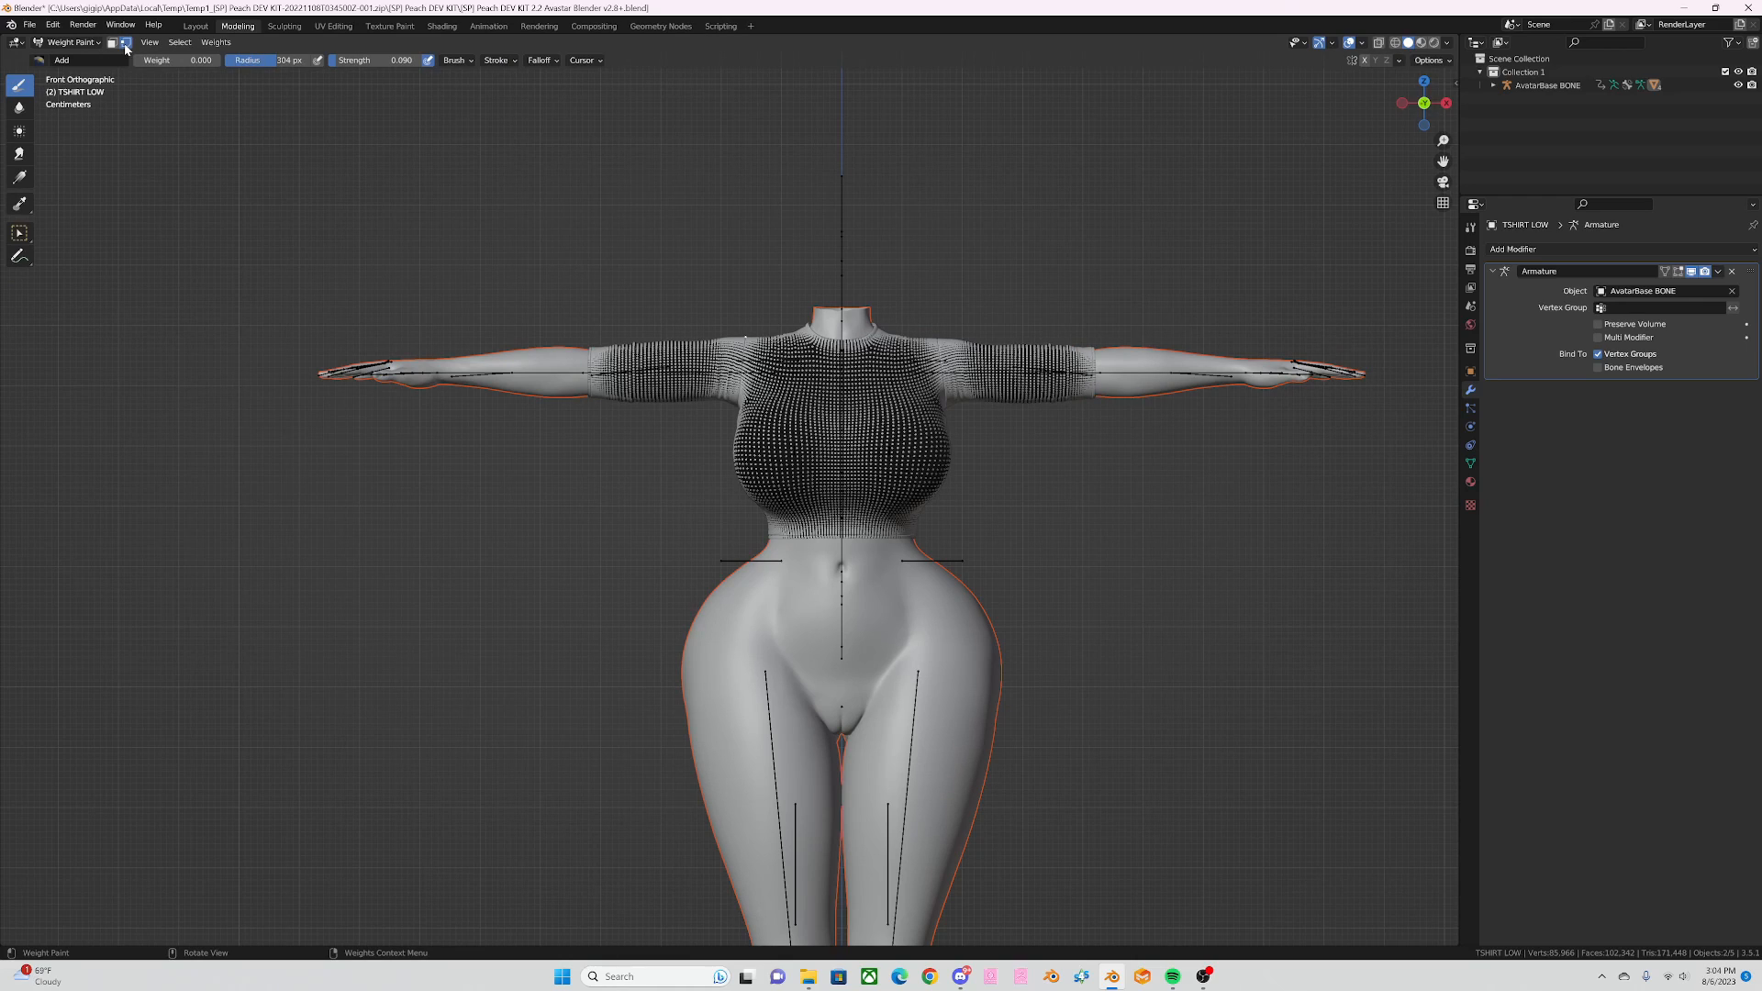
Step: Select all shirt vertices and transfer the body's weights onto them with source layers By Name and destination All Layers
{"action": "key", "text": "a"}
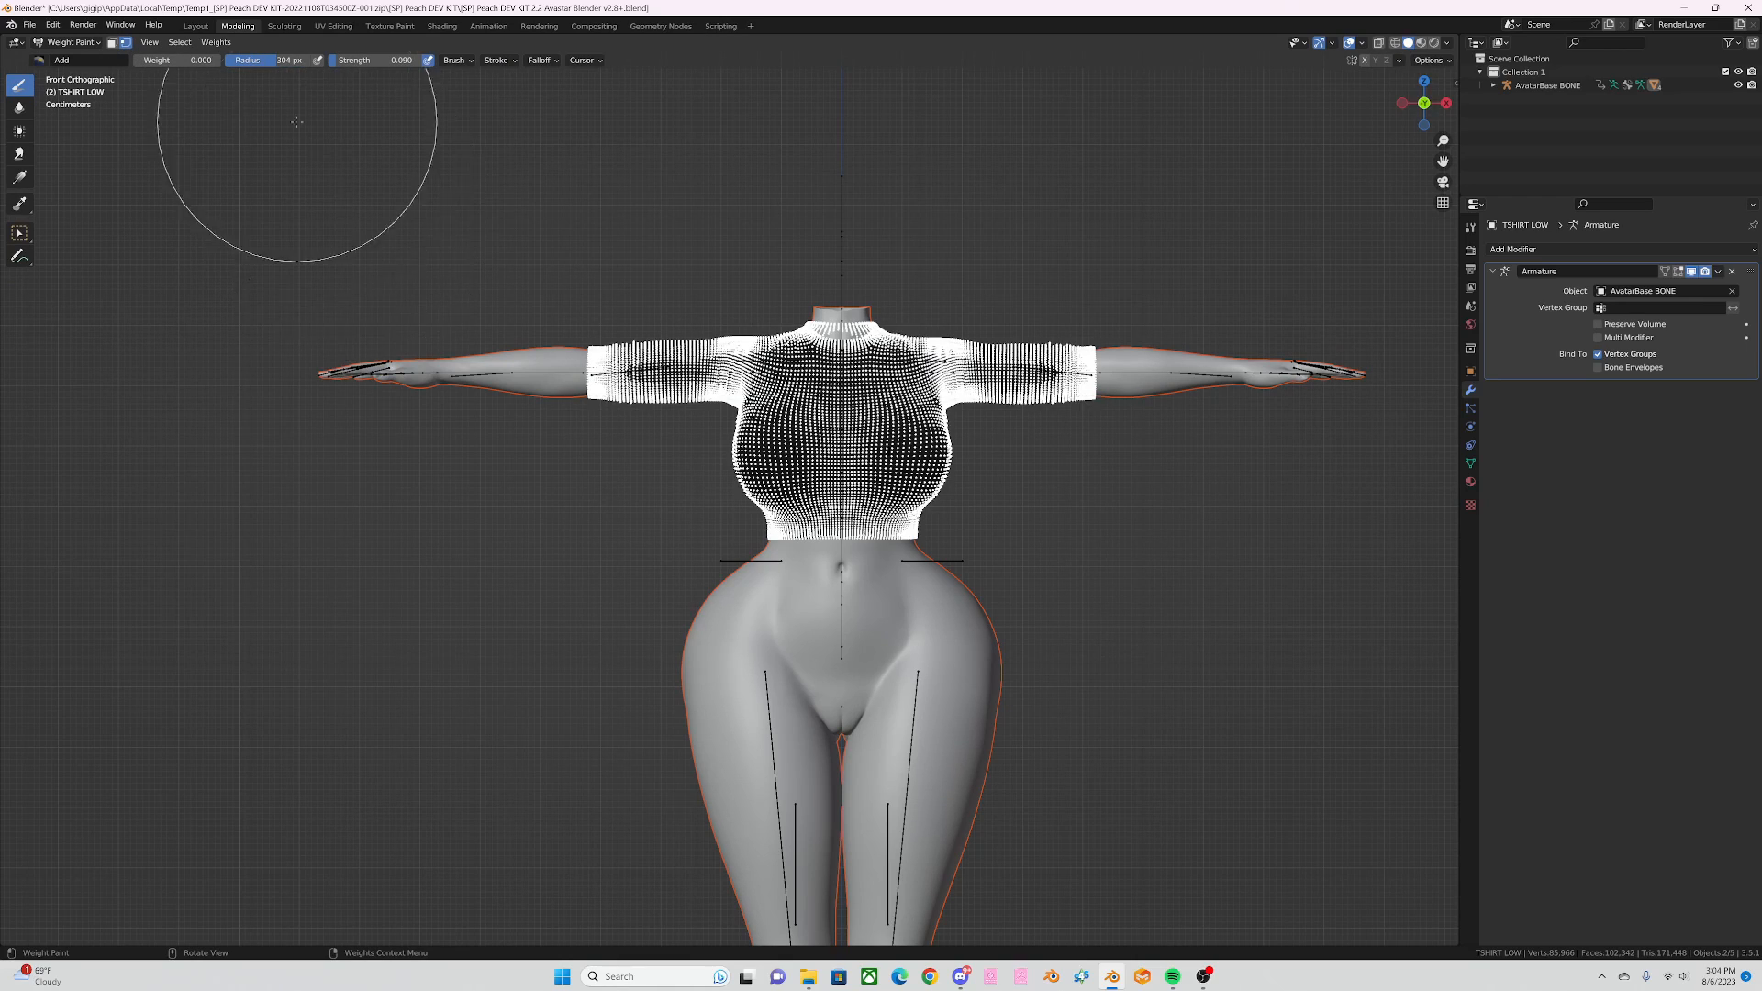
{"action": "left_click", "coordinate": [217, 42]}
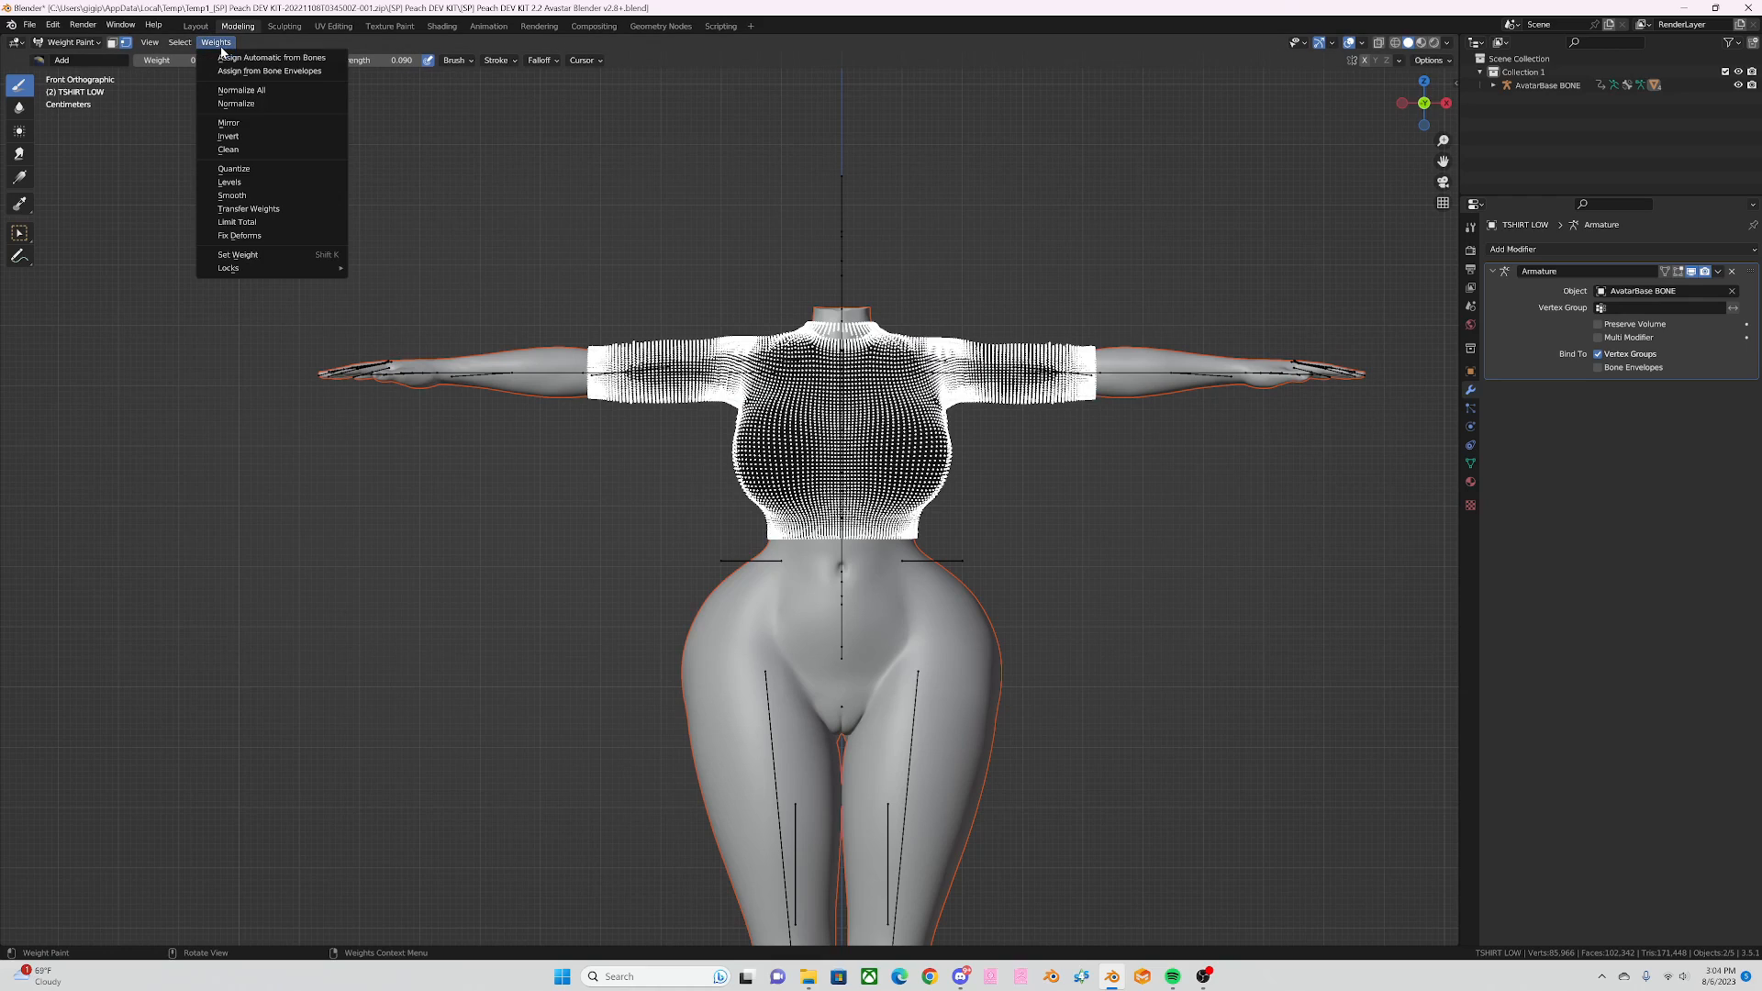
{"action": "left_click", "coordinate": [246, 208]}
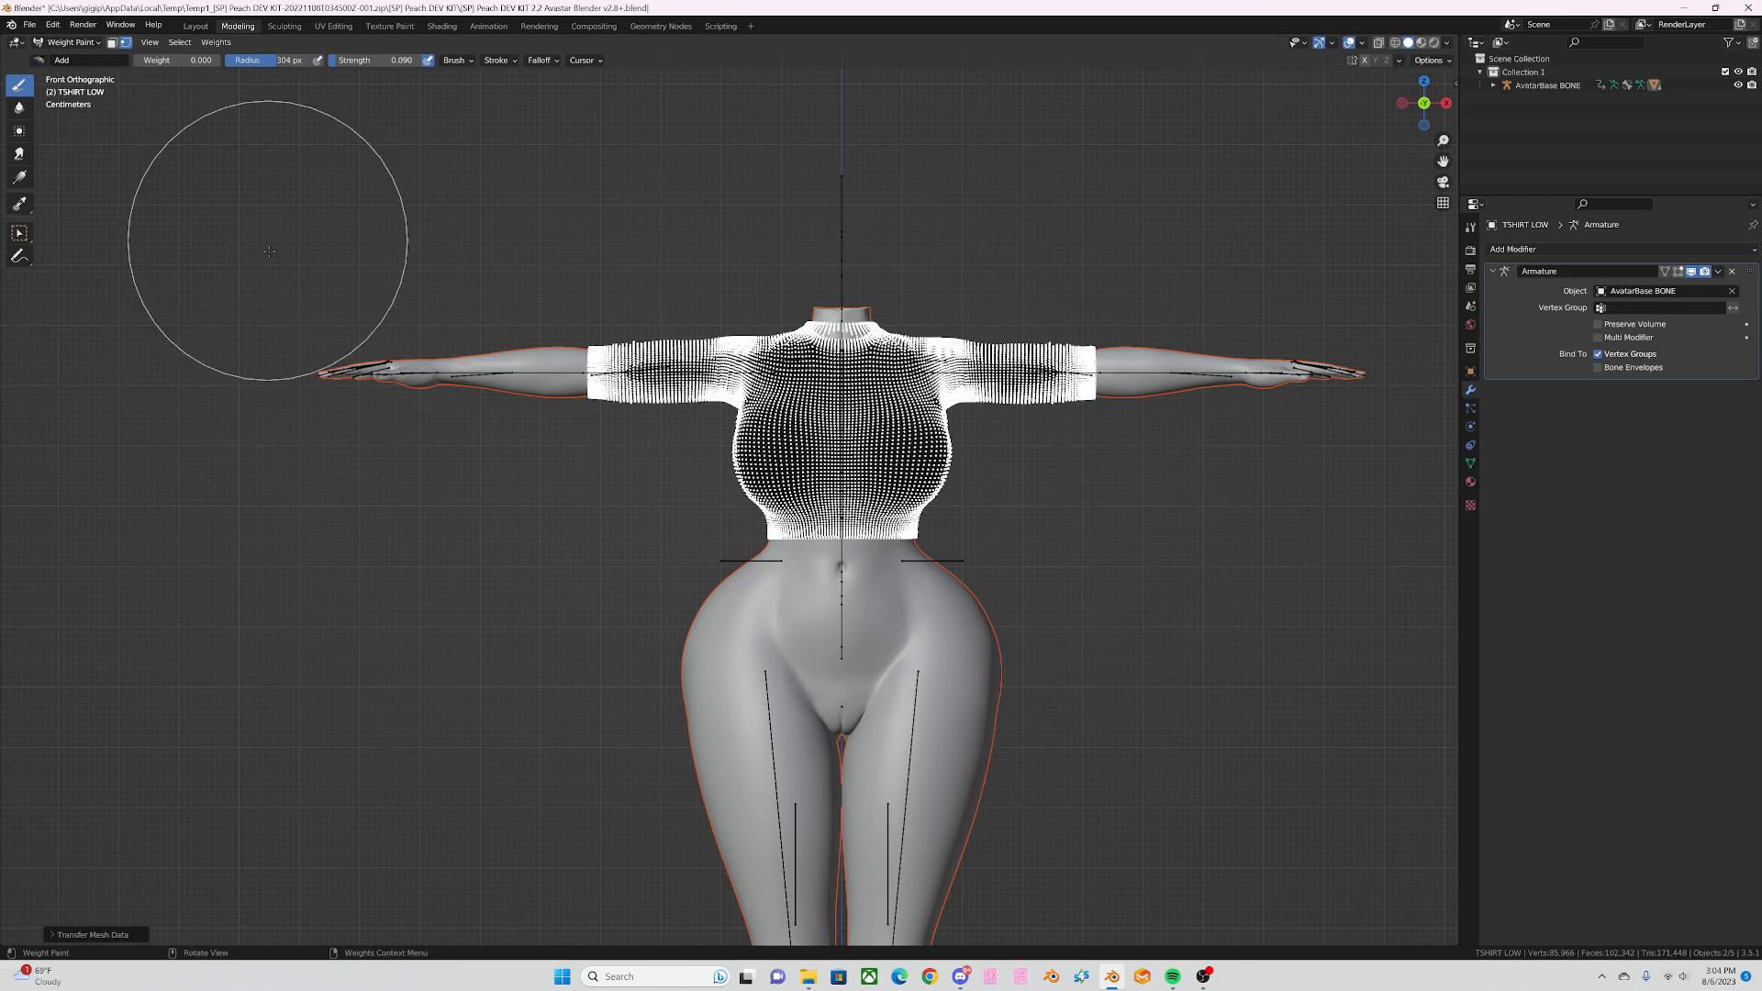
{"action": "left_click", "coordinate": [80, 934]}
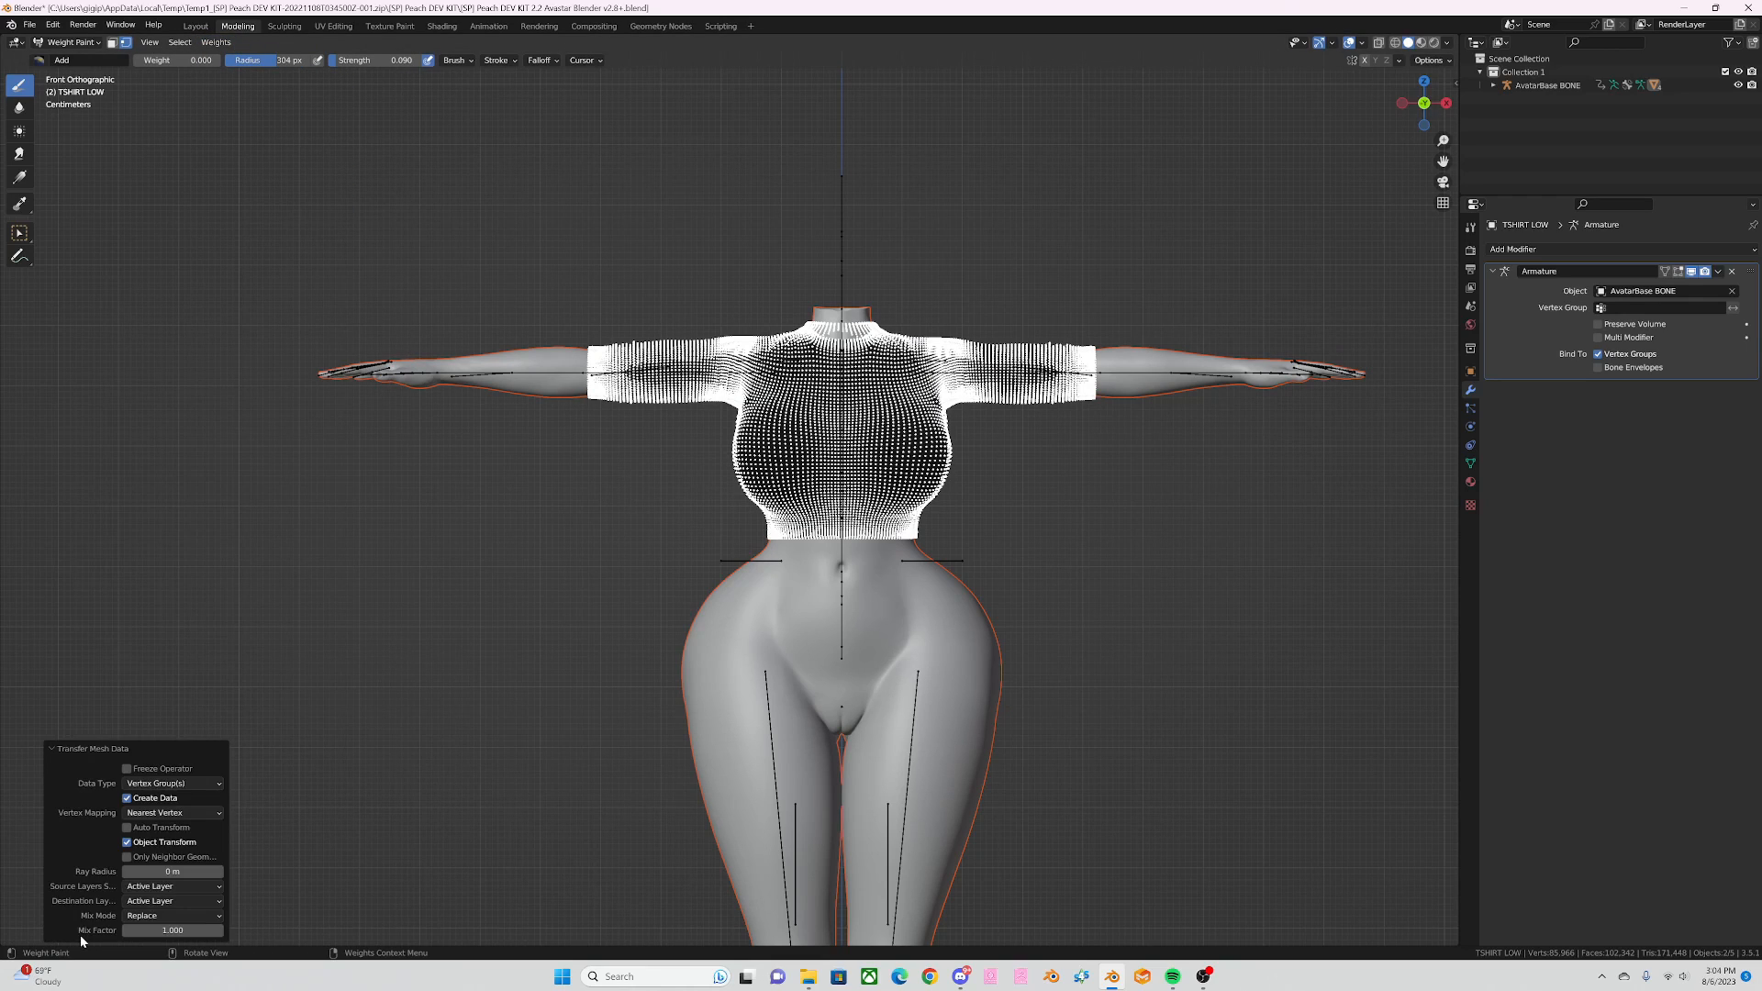
{"action": "left_click", "coordinate": [156, 900]}
{"action": "left_click", "coordinate": [173, 852]}
Step: Smooth the shirt's vertex weights with the subset set to All Groups and 3 iterations
{"action": "left_click", "coordinate": [216, 42]}
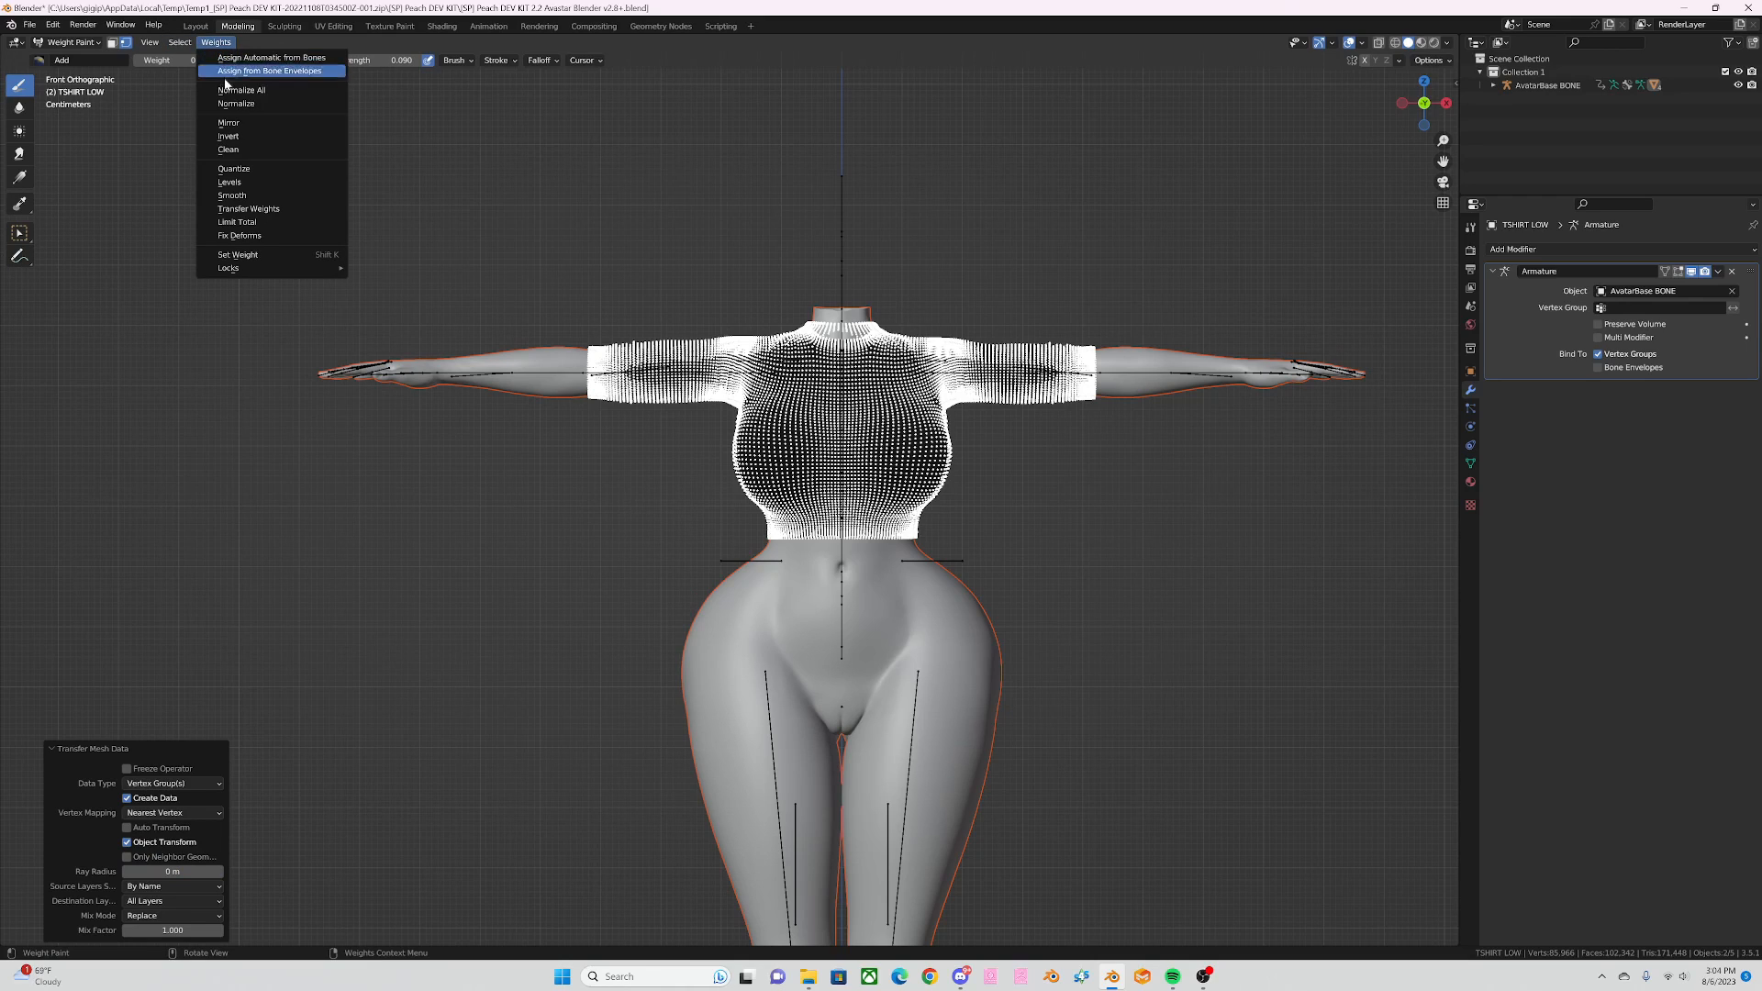
{"action": "left_click", "coordinate": [240, 196]}
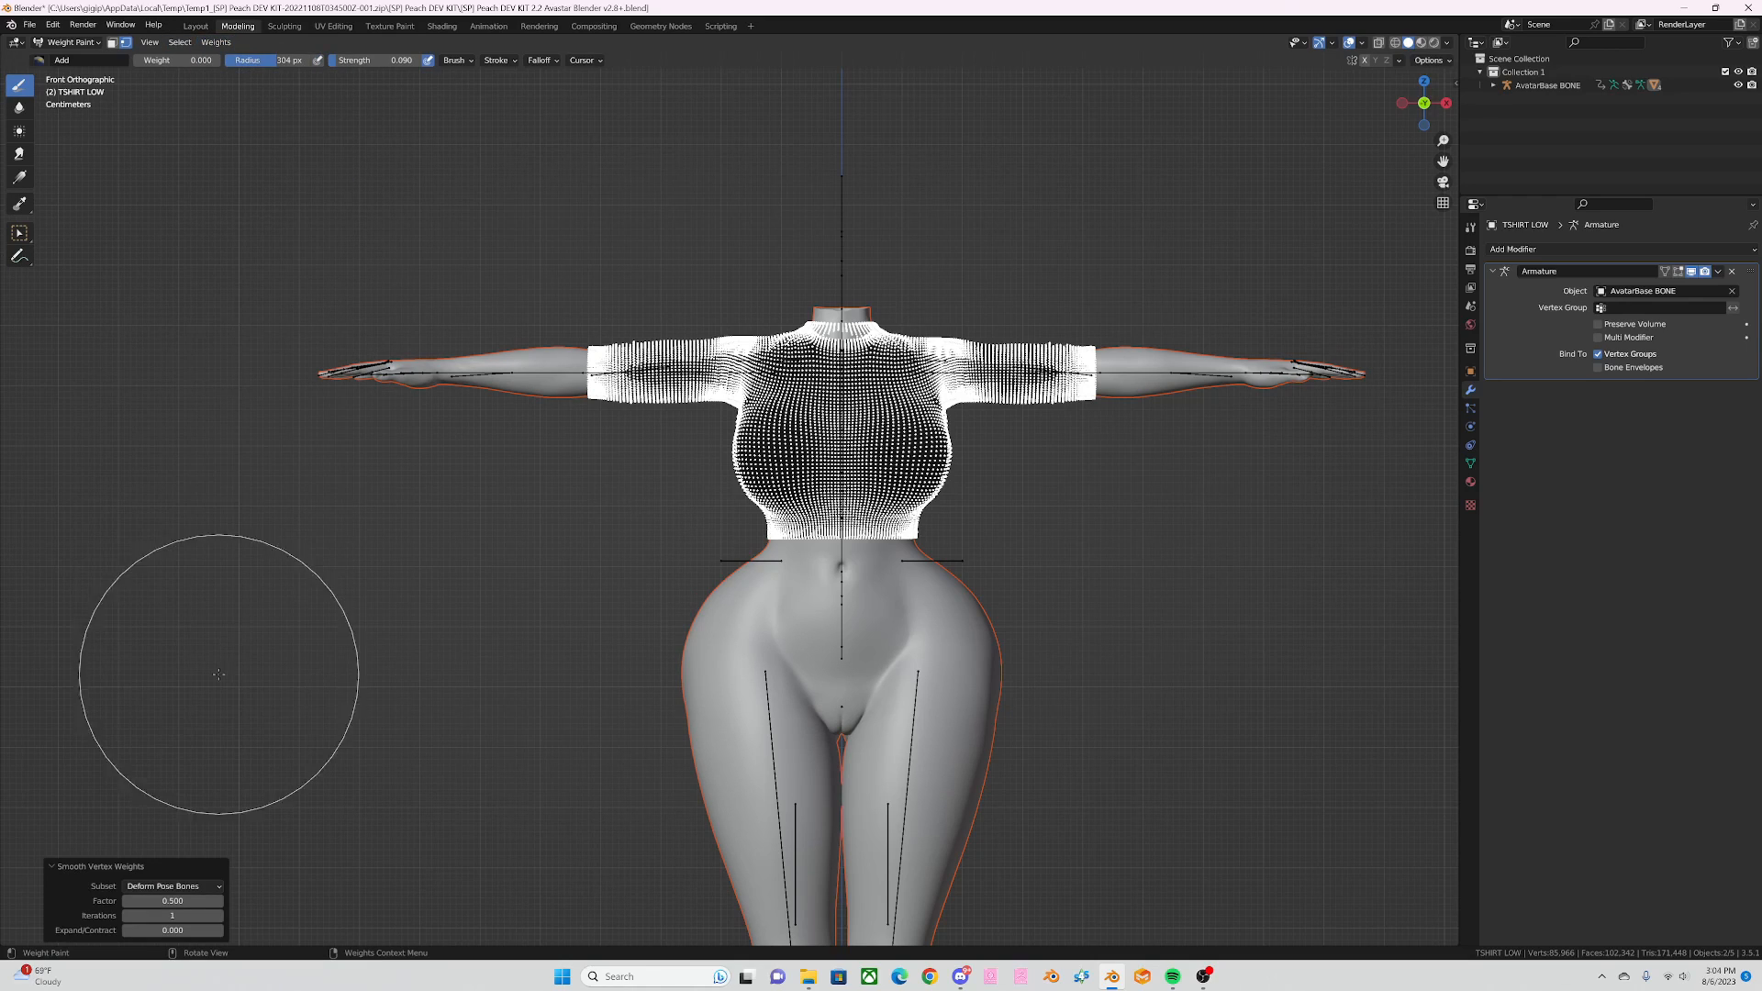
{"action": "left_click", "coordinate": [161, 887]}
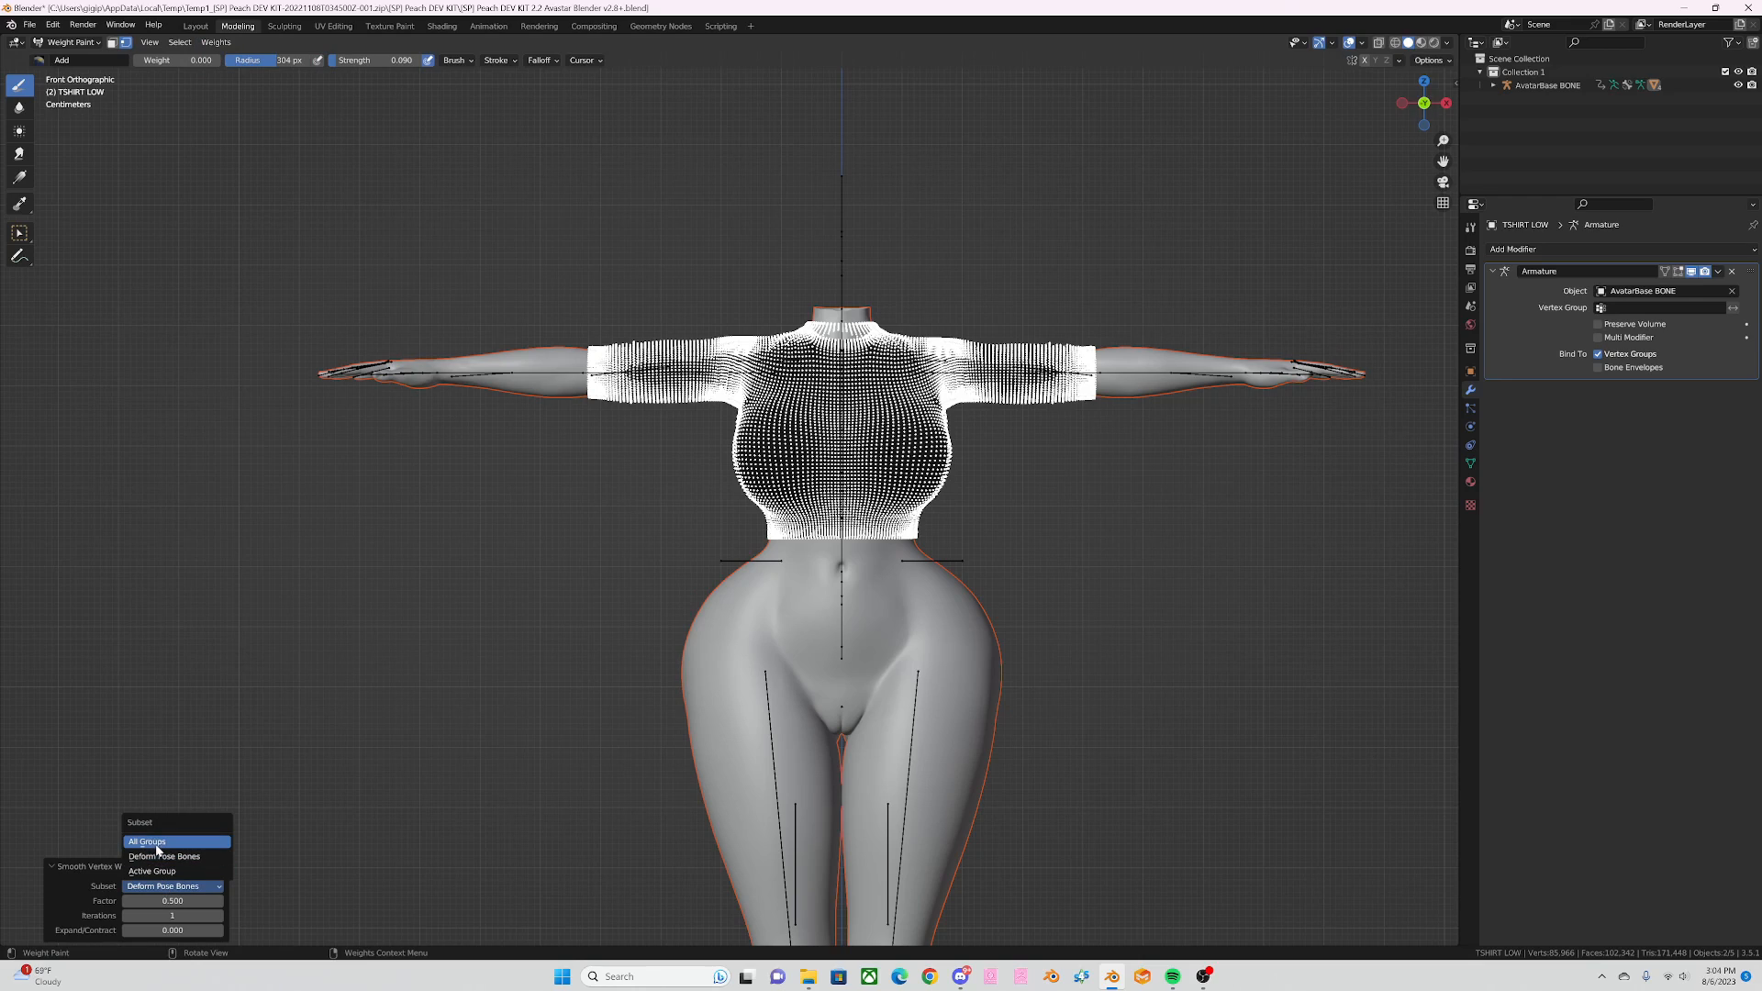
{"action": "left_click", "coordinate": [154, 885]}
{"action": "left_click", "coordinate": [166, 842]}
{"action": "left_click", "coordinate": [170, 916]}
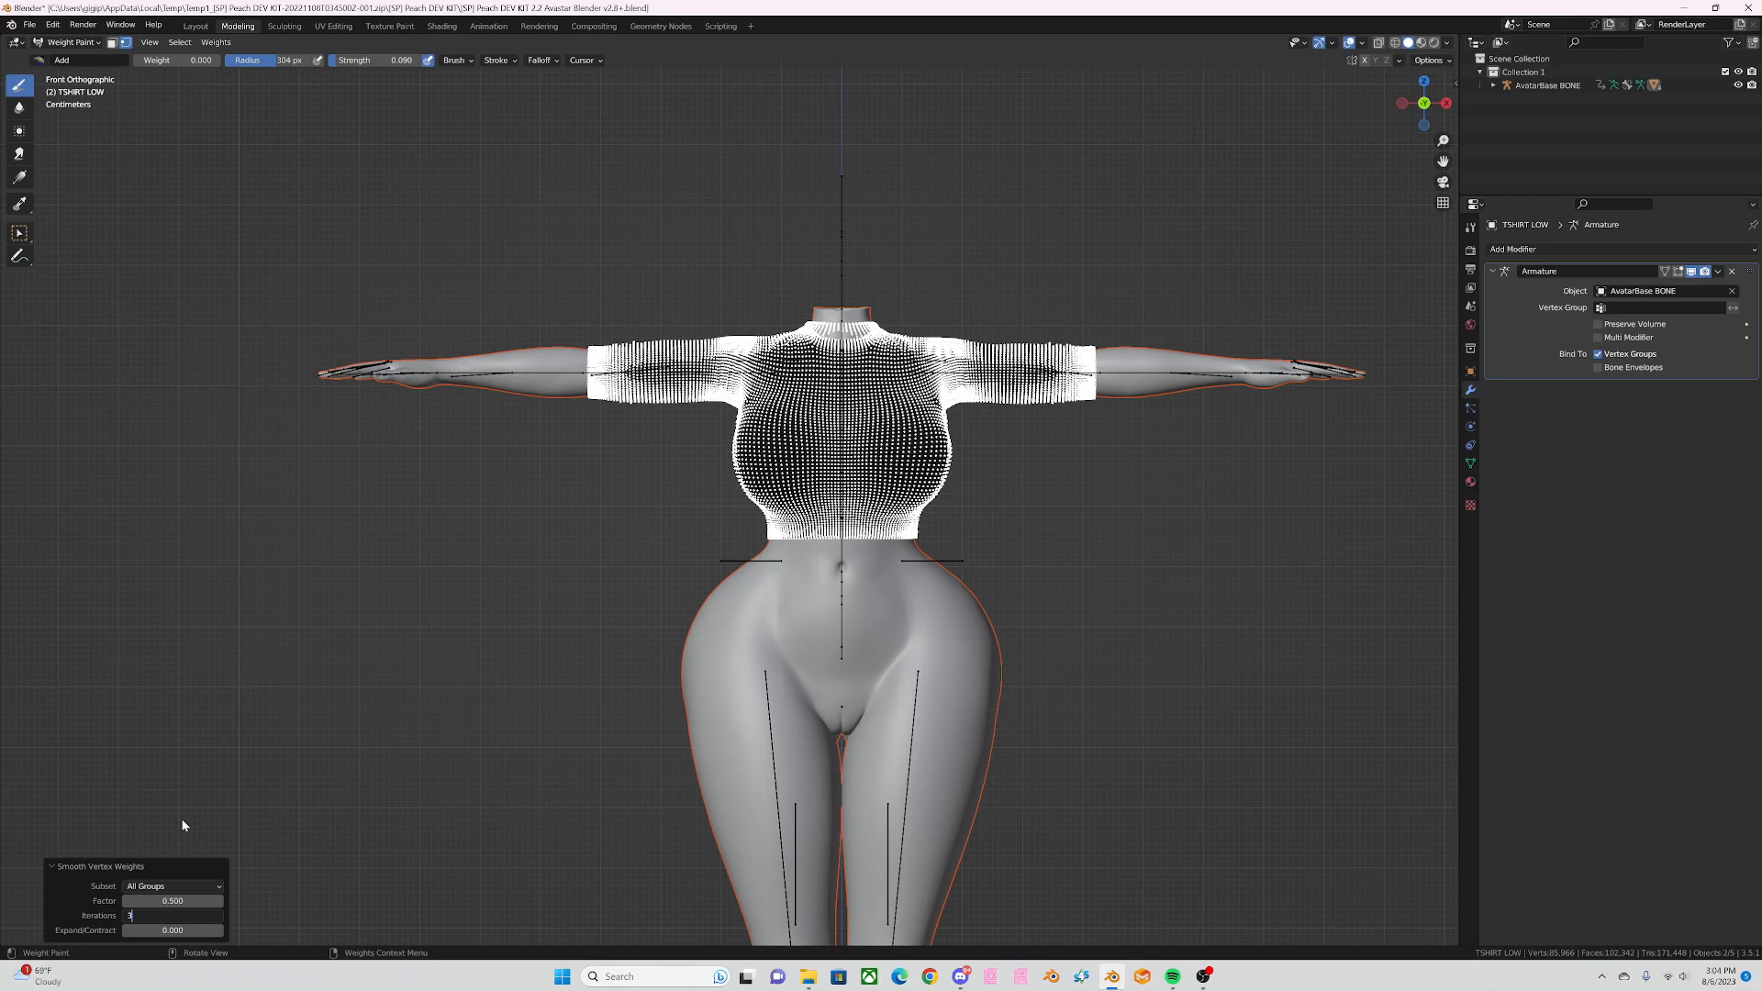
{"action": "key", "text": "Return"}
Step: Return to Object Mode and select only the T-shirt
{"action": "left_click", "coordinate": [69, 42]}
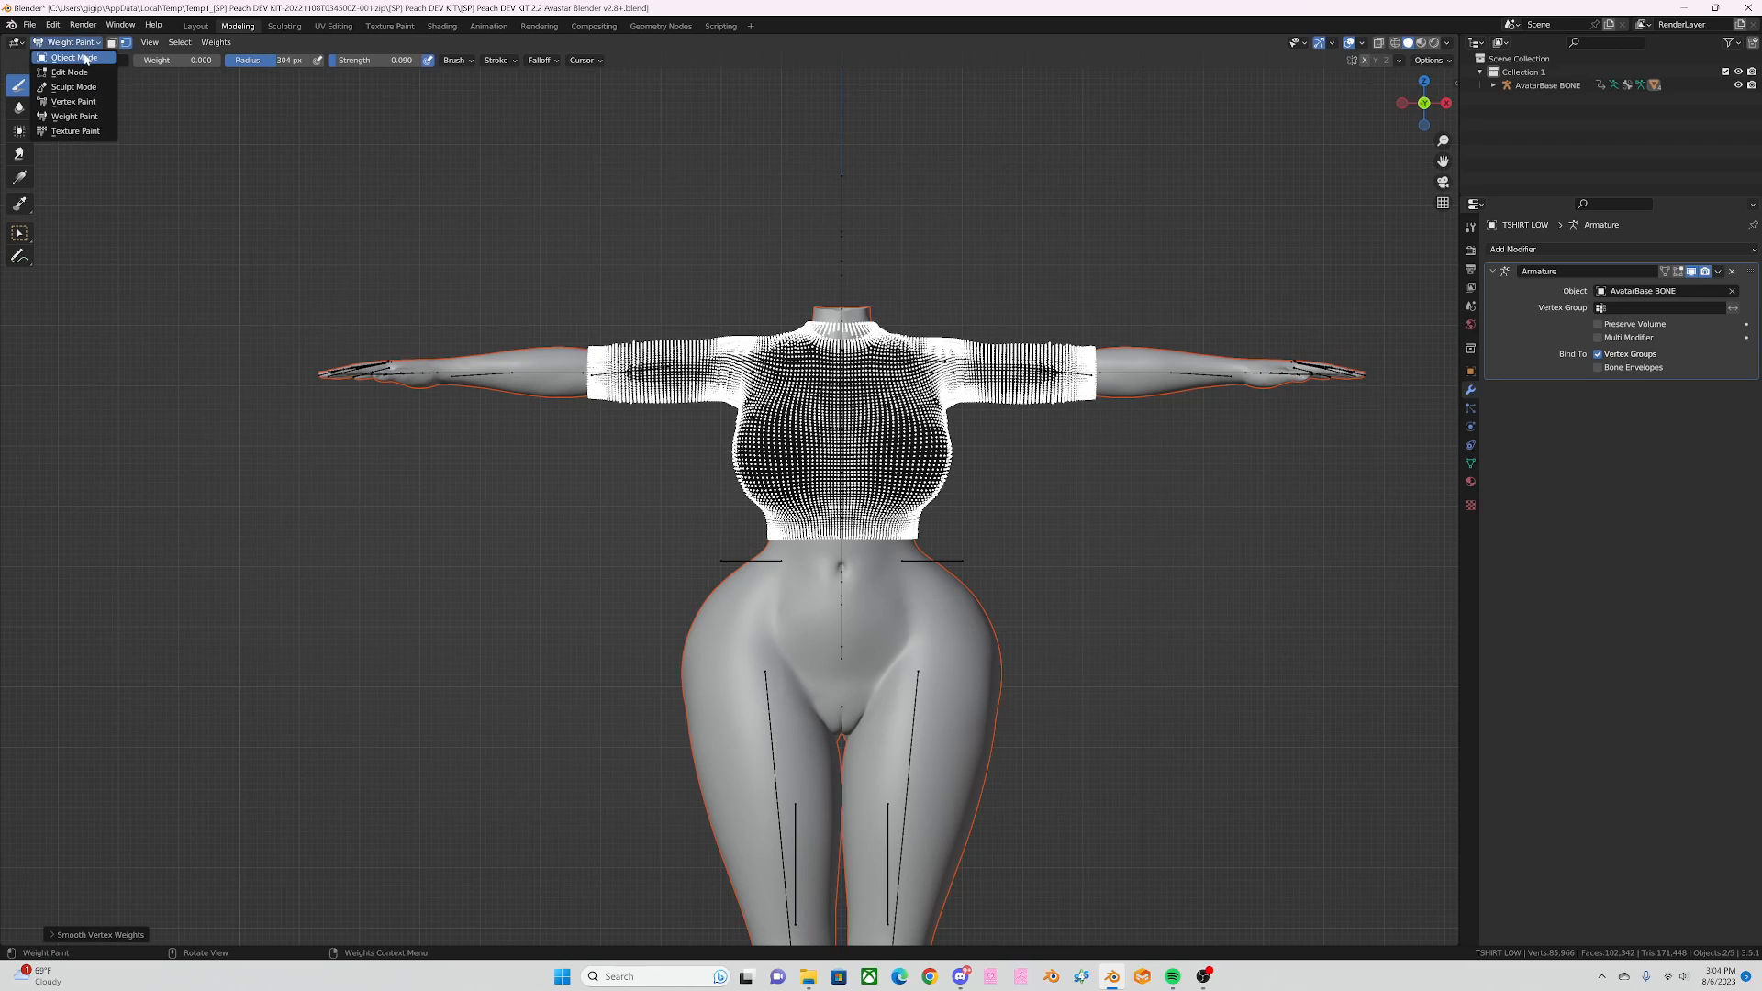
{"action": "left_click", "coordinate": [66, 56]}
{"action": "left_click", "coordinate": [921, 433]}
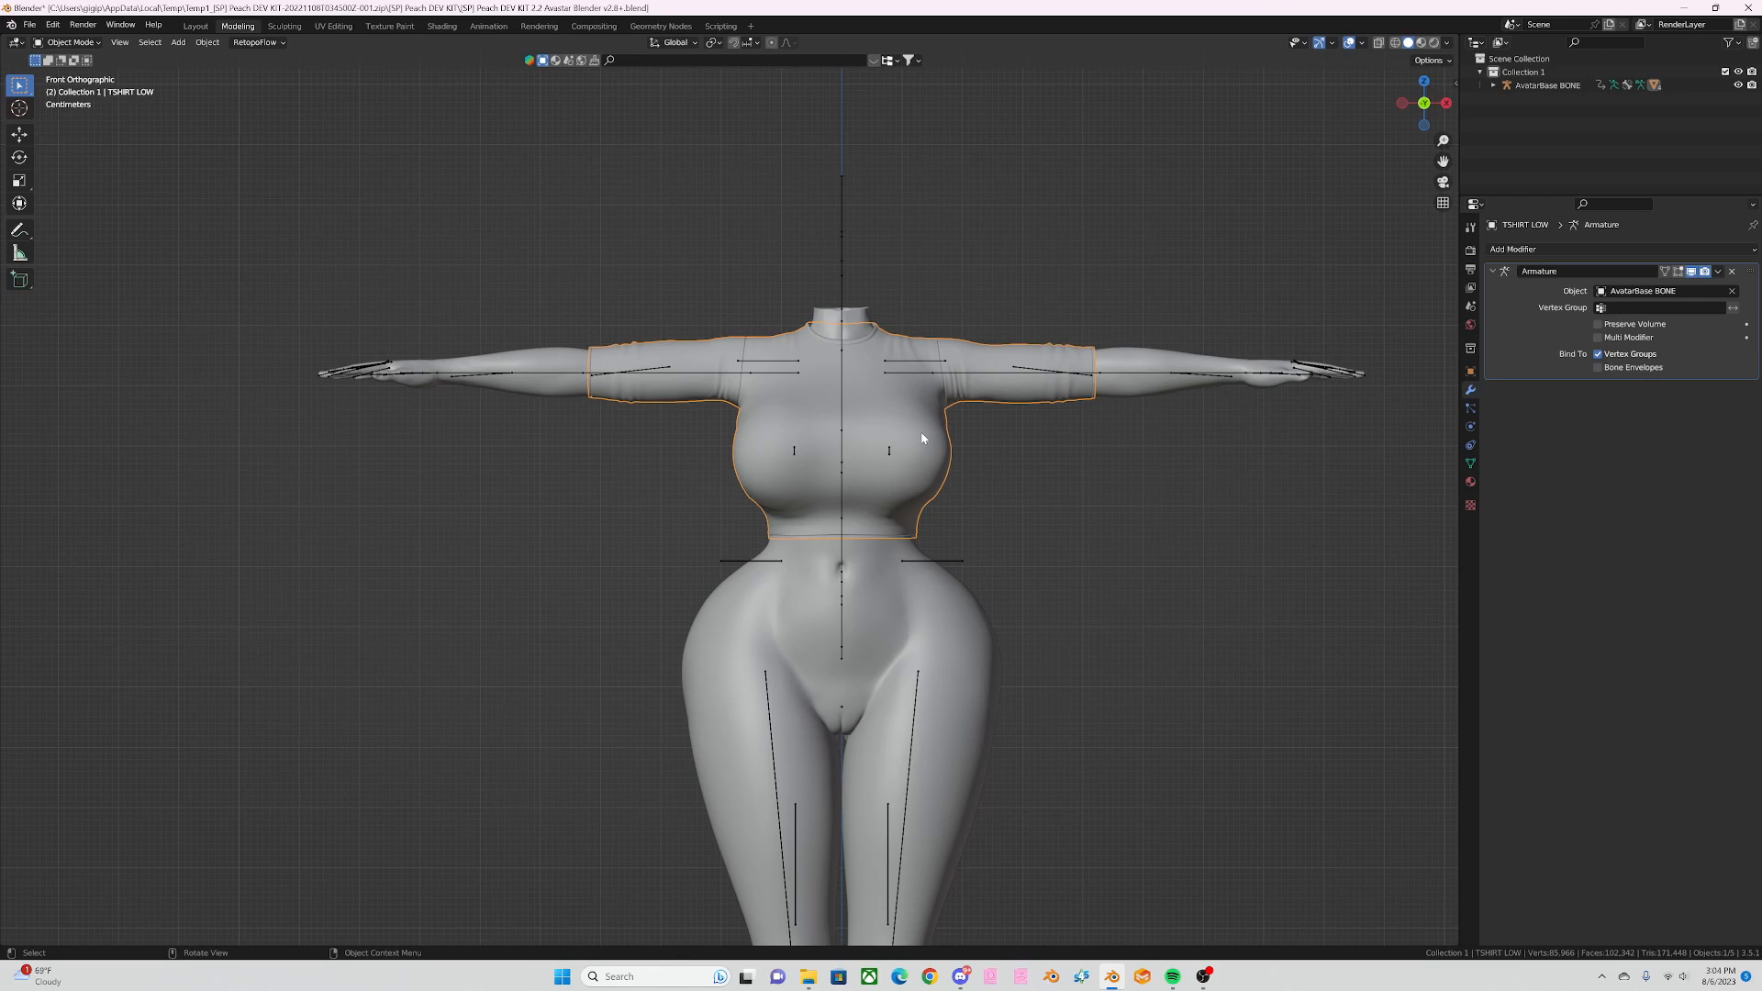
Step: Use Avastar's Skinning tools to clean the shirt's unneeded weight maps and update its binding
{"action": "key", "text": "n"}
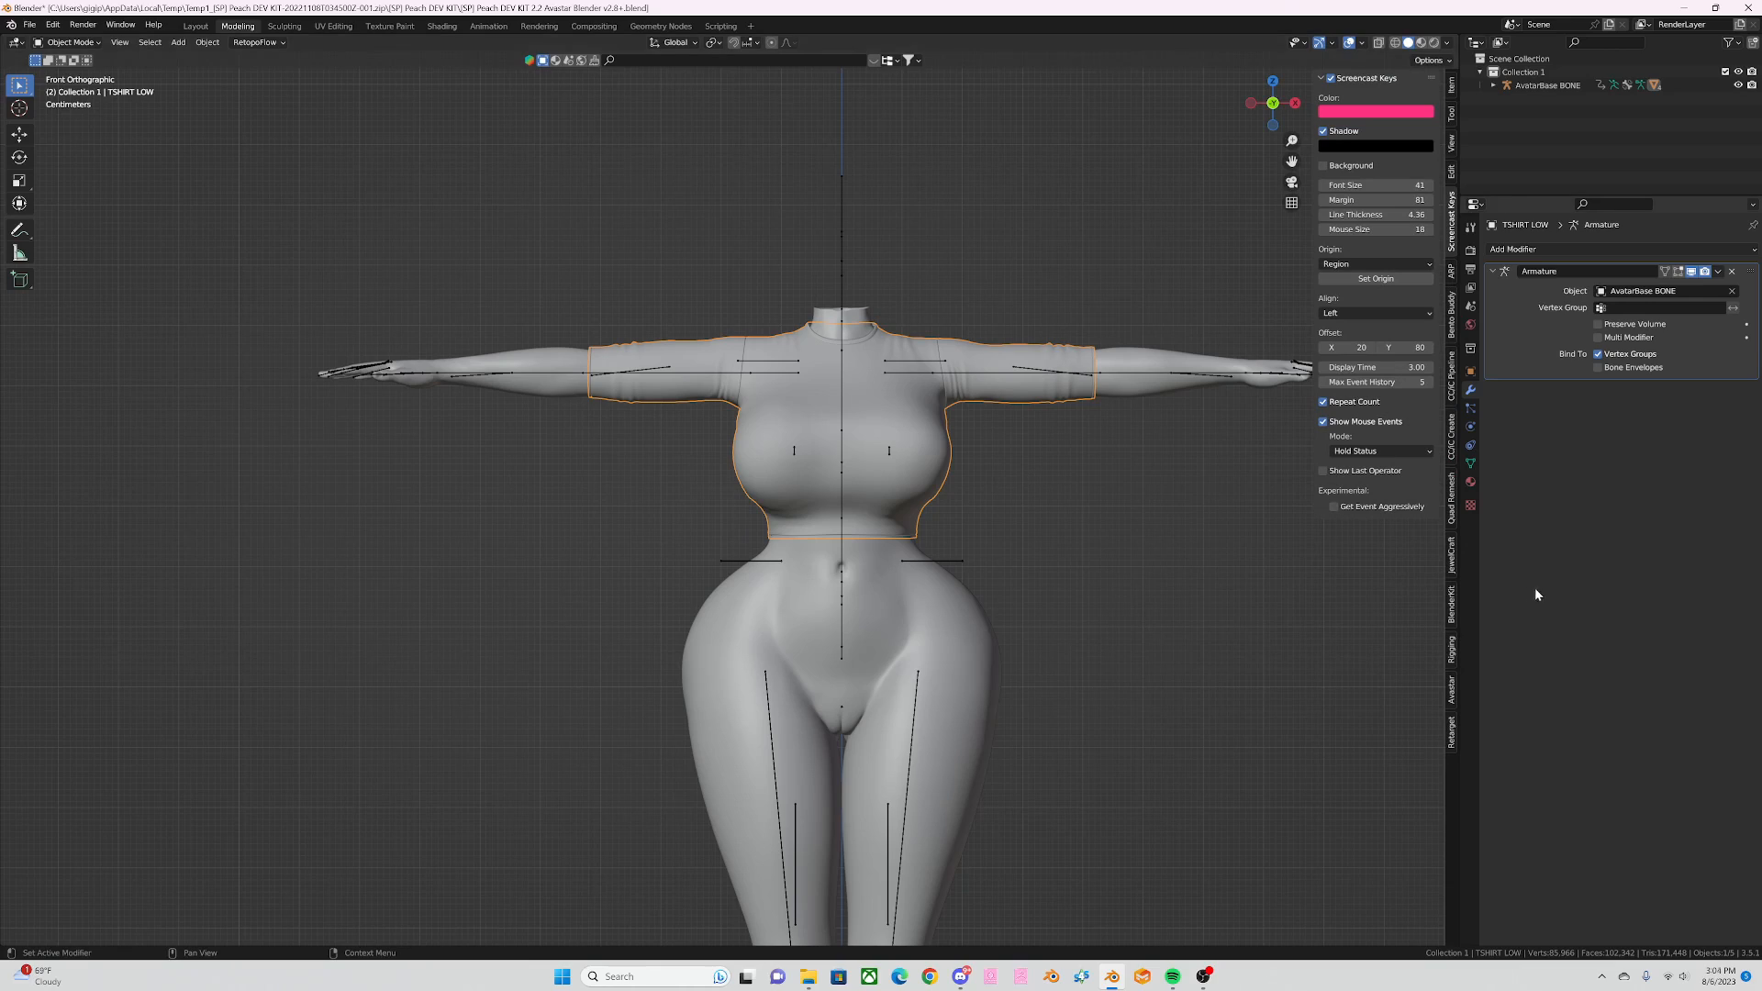
{"action": "left_click", "coordinate": [1451, 695]}
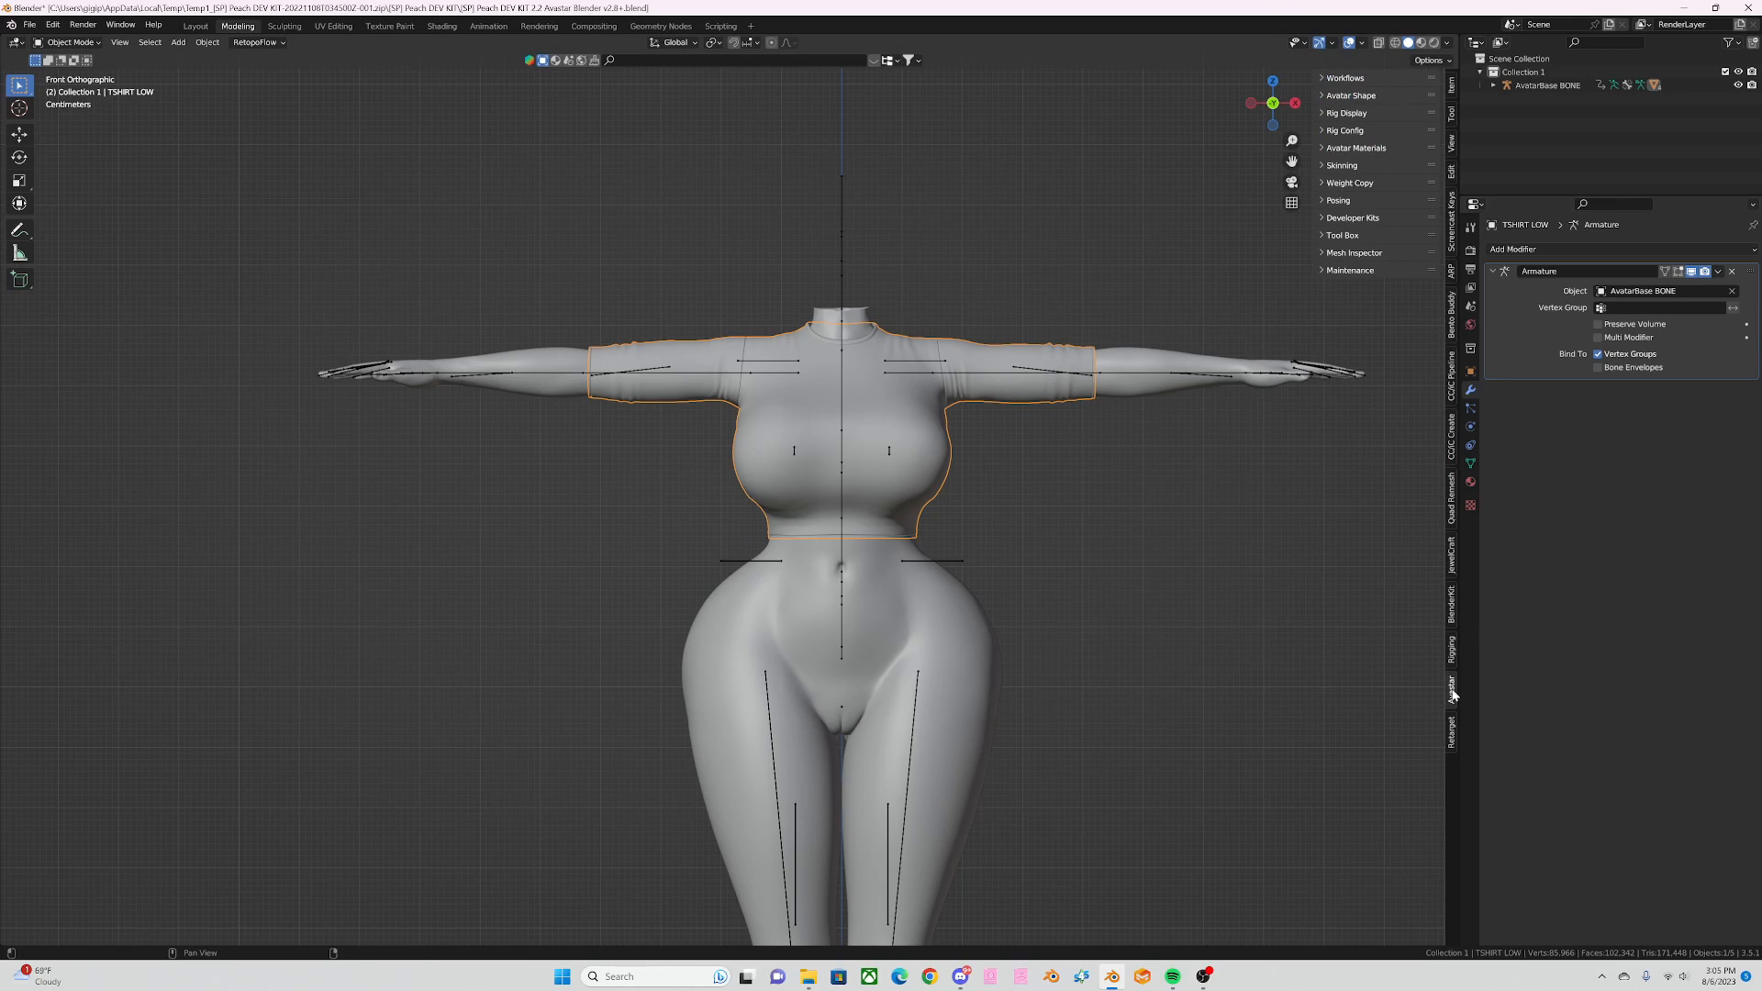
{"action": "left_click", "coordinate": [1345, 166]}
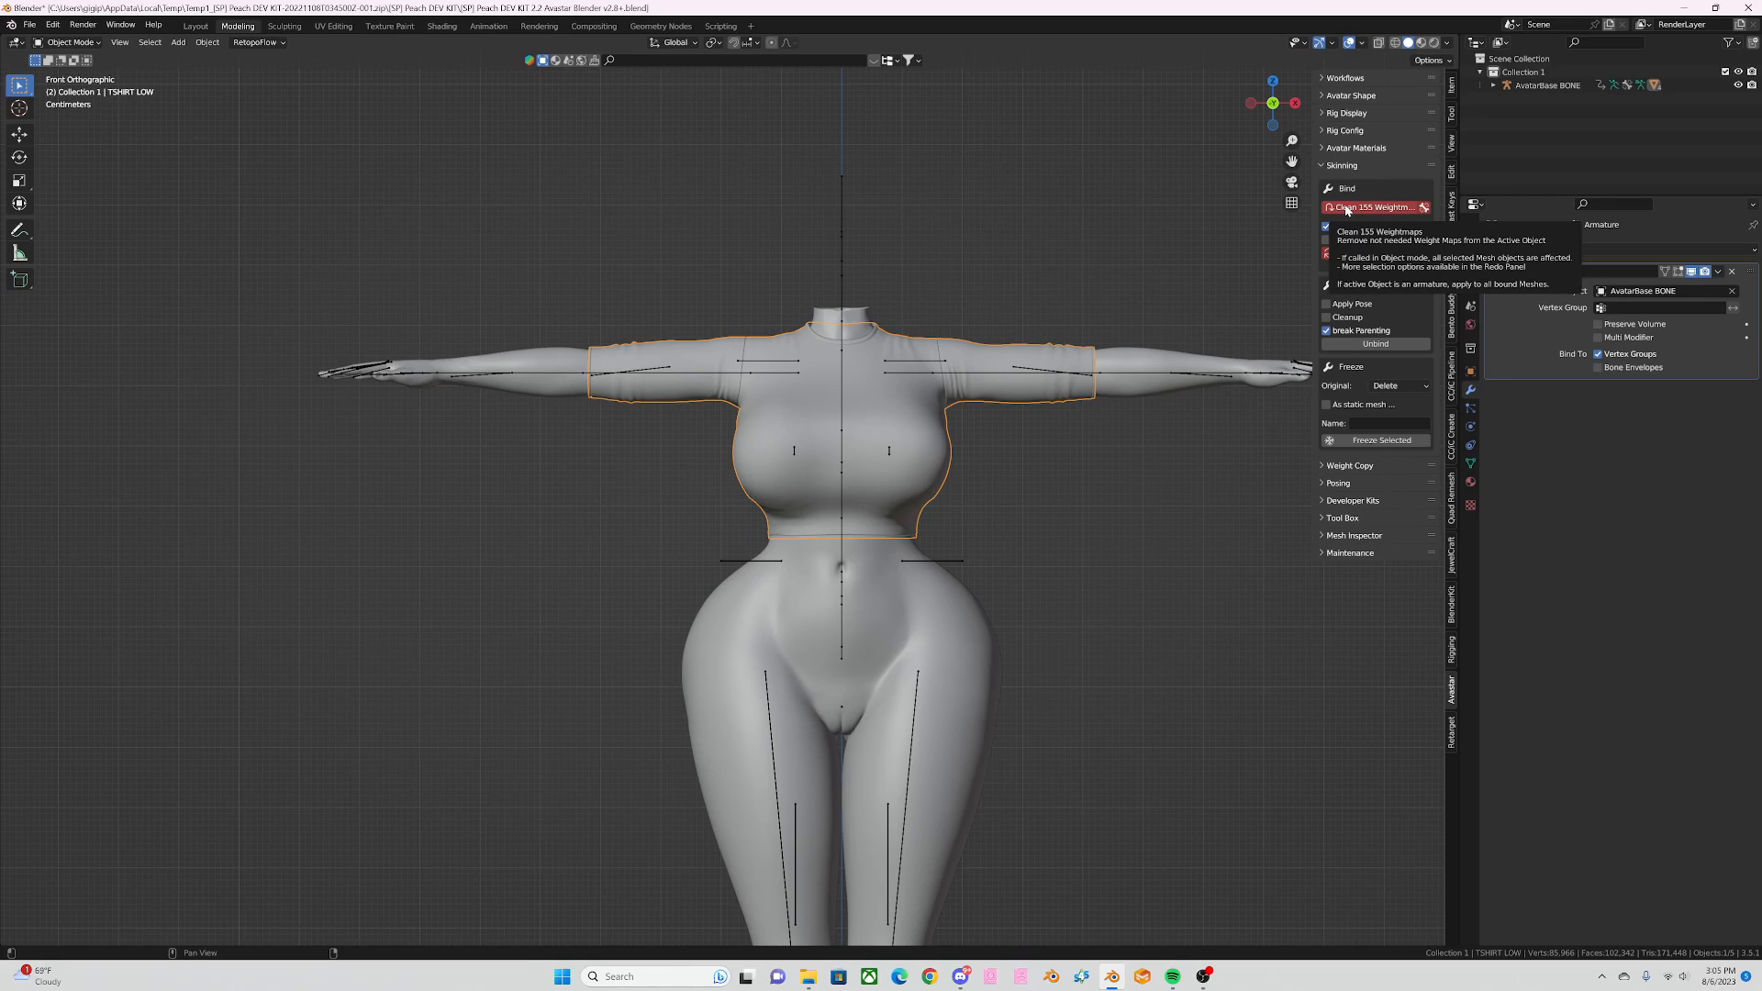
{"action": "left_click", "coordinate": [1346, 210]}
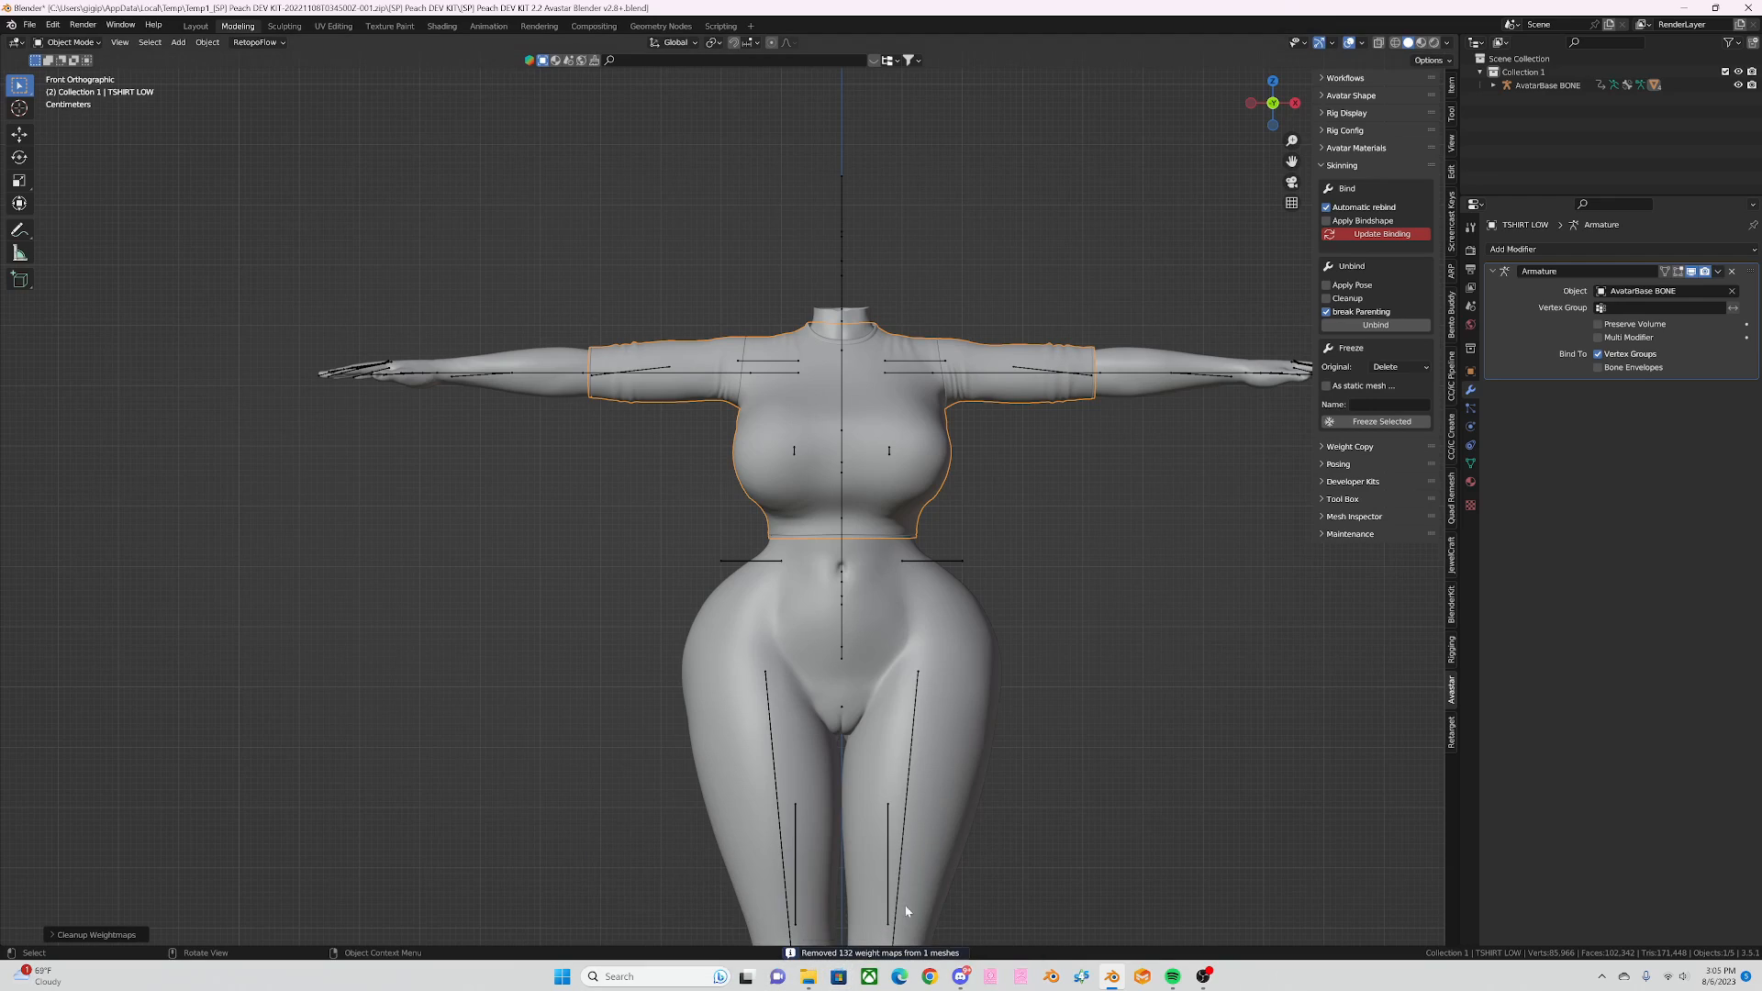
{"action": "left_click", "coordinate": [1401, 236]}
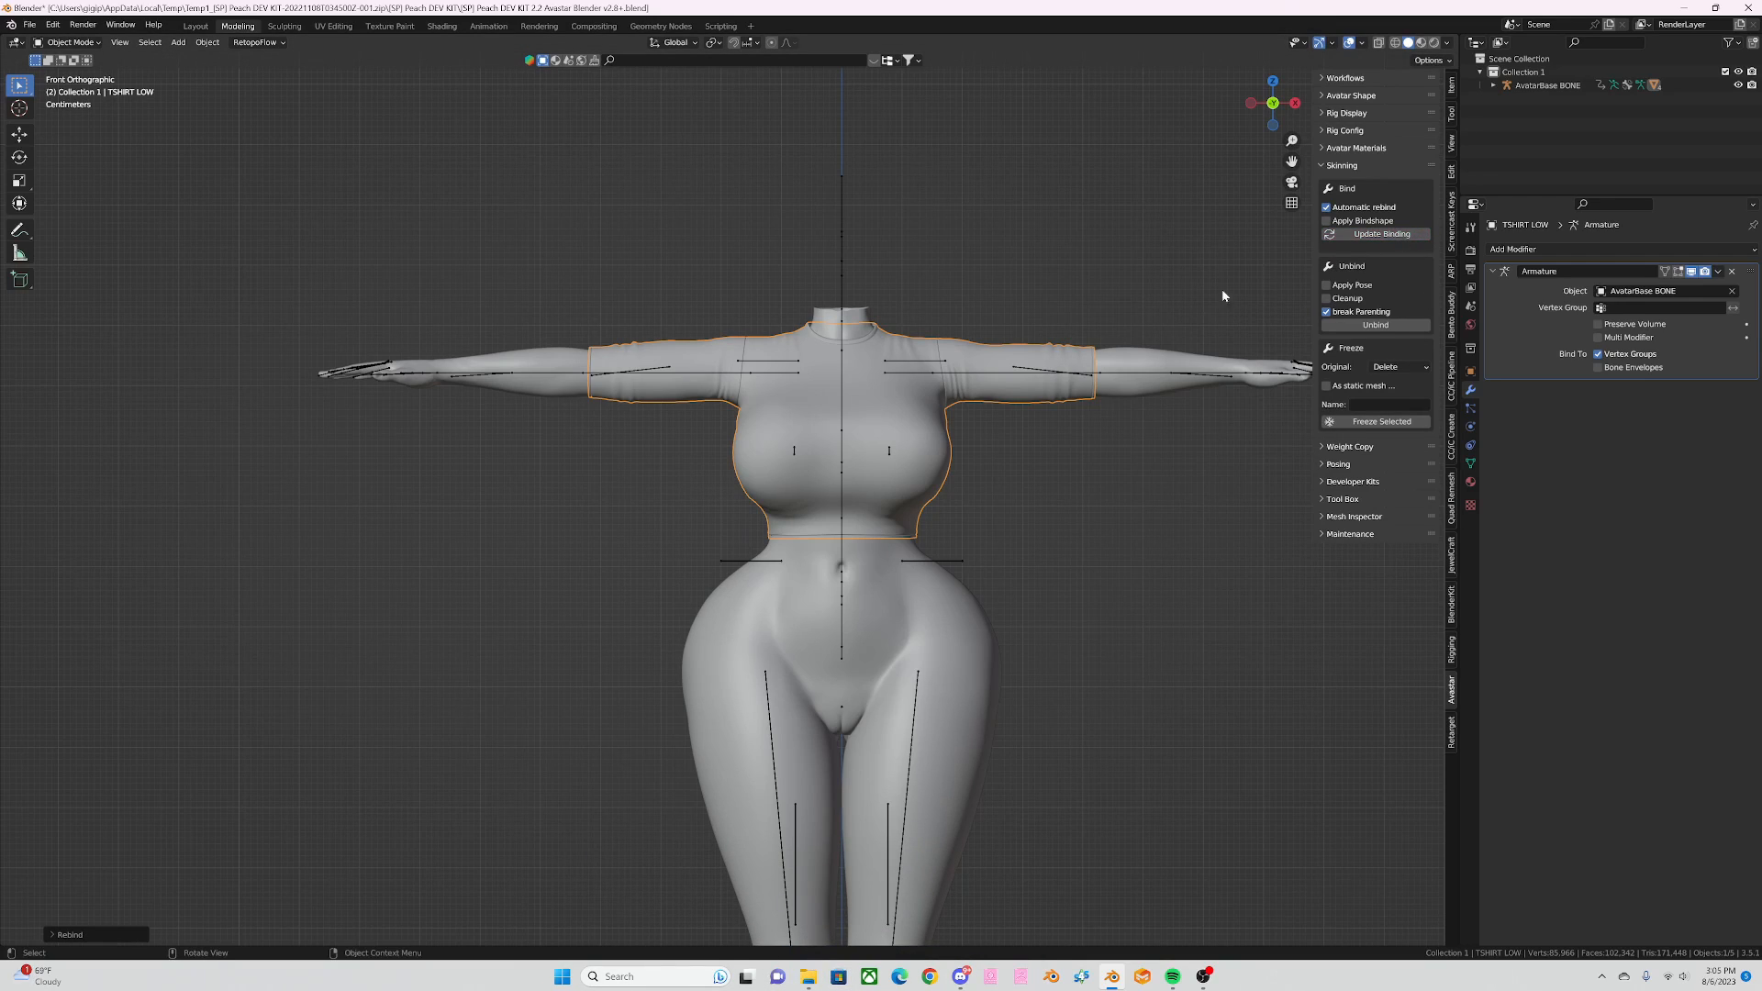
{"action": "key", "text": "n"}
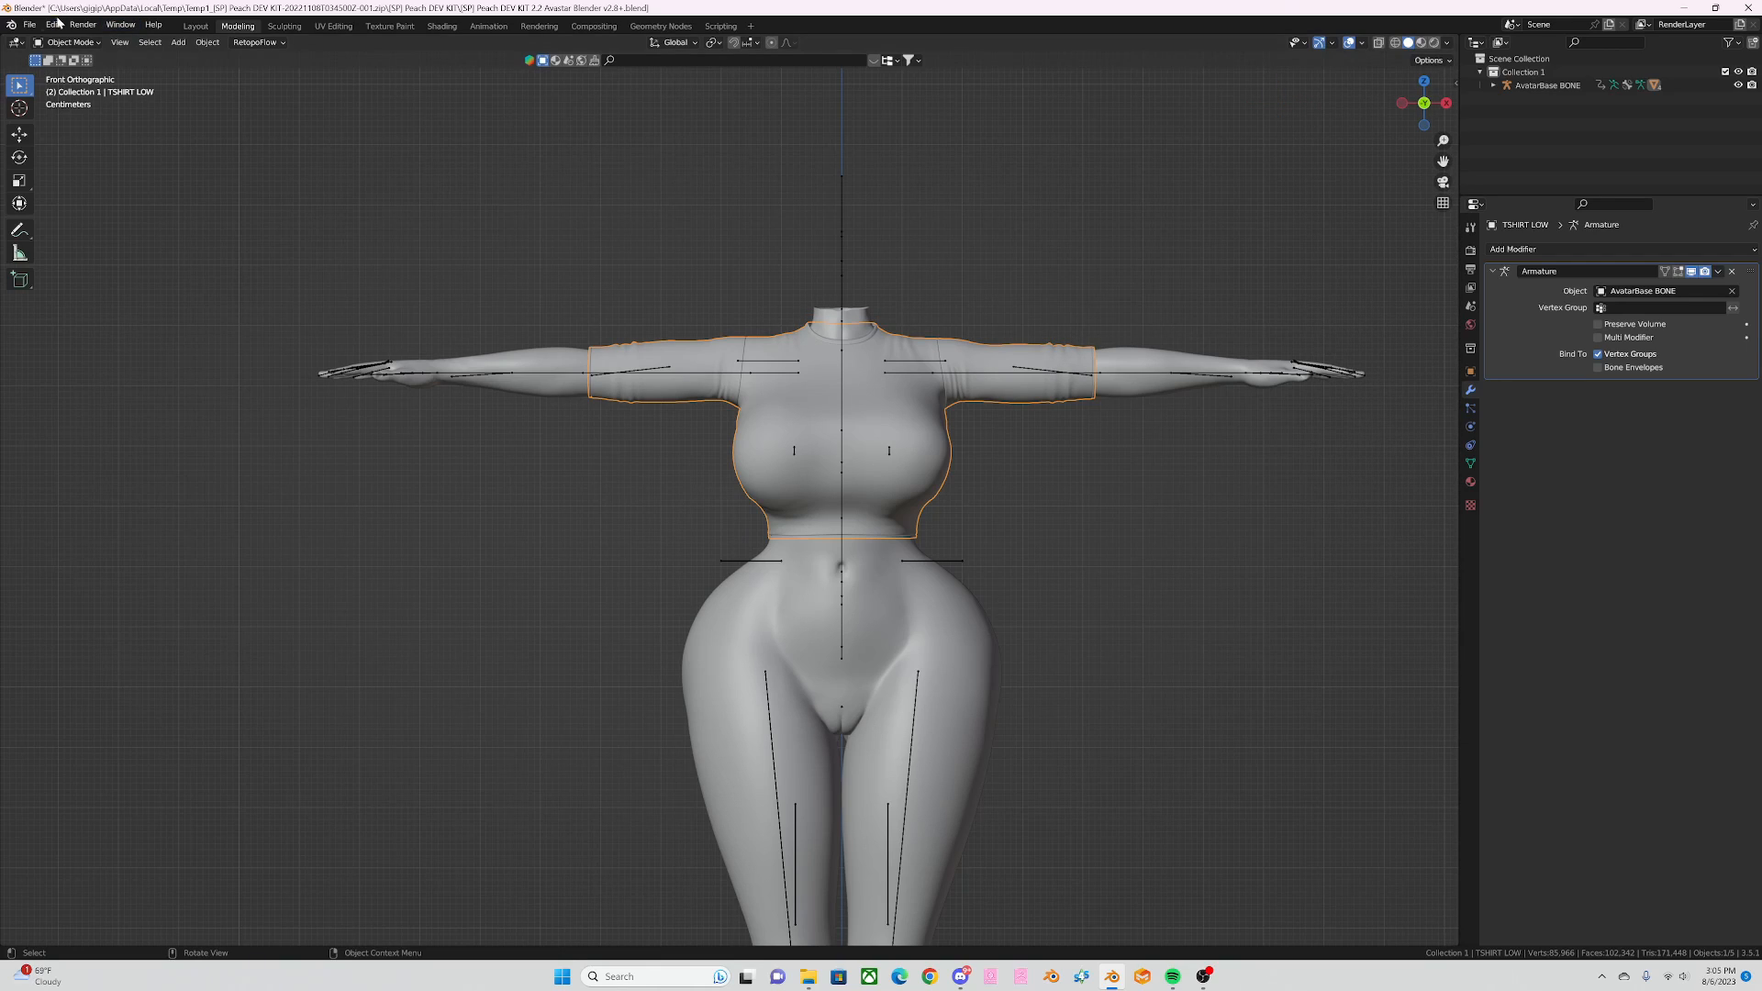
Step: Put the shirt back in Weight Paint mode and smooth its vertex weights four more times for All Groups with 3 iterations
{"action": "left_click", "coordinate": [69, 42]}
{"action": "left_click", "coordinate": [77, 116]}
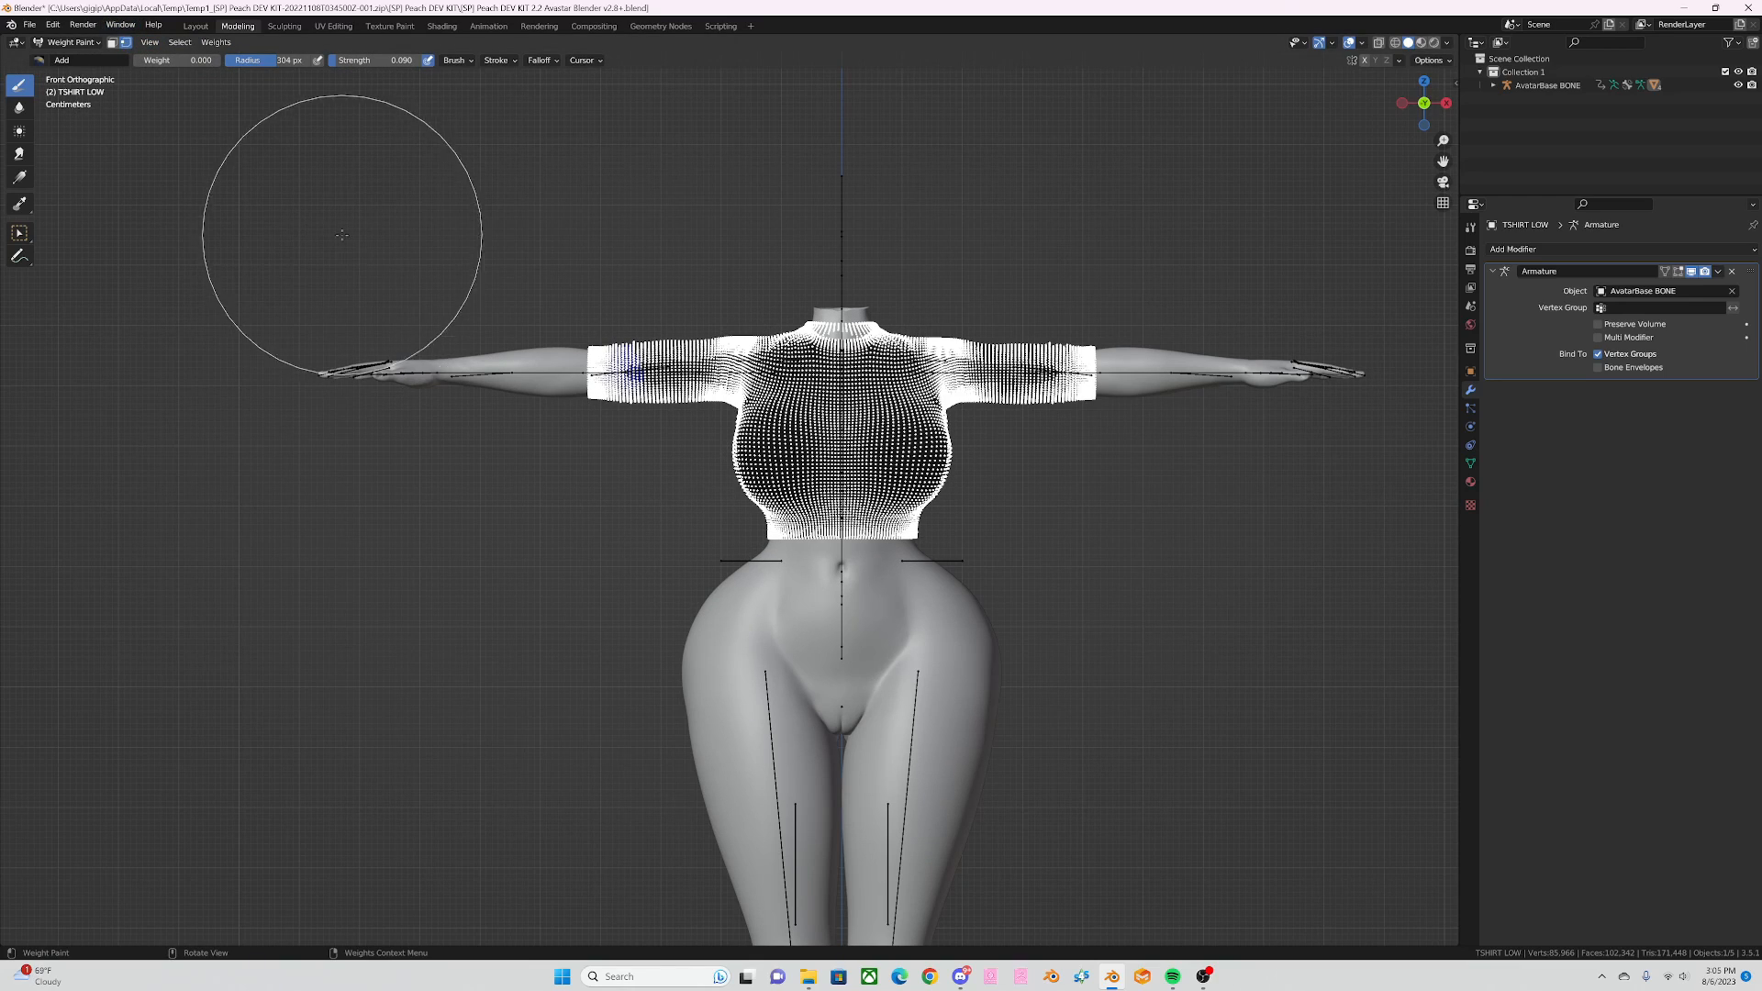
{"action": "left_click", "coordinate": [217, 44]}
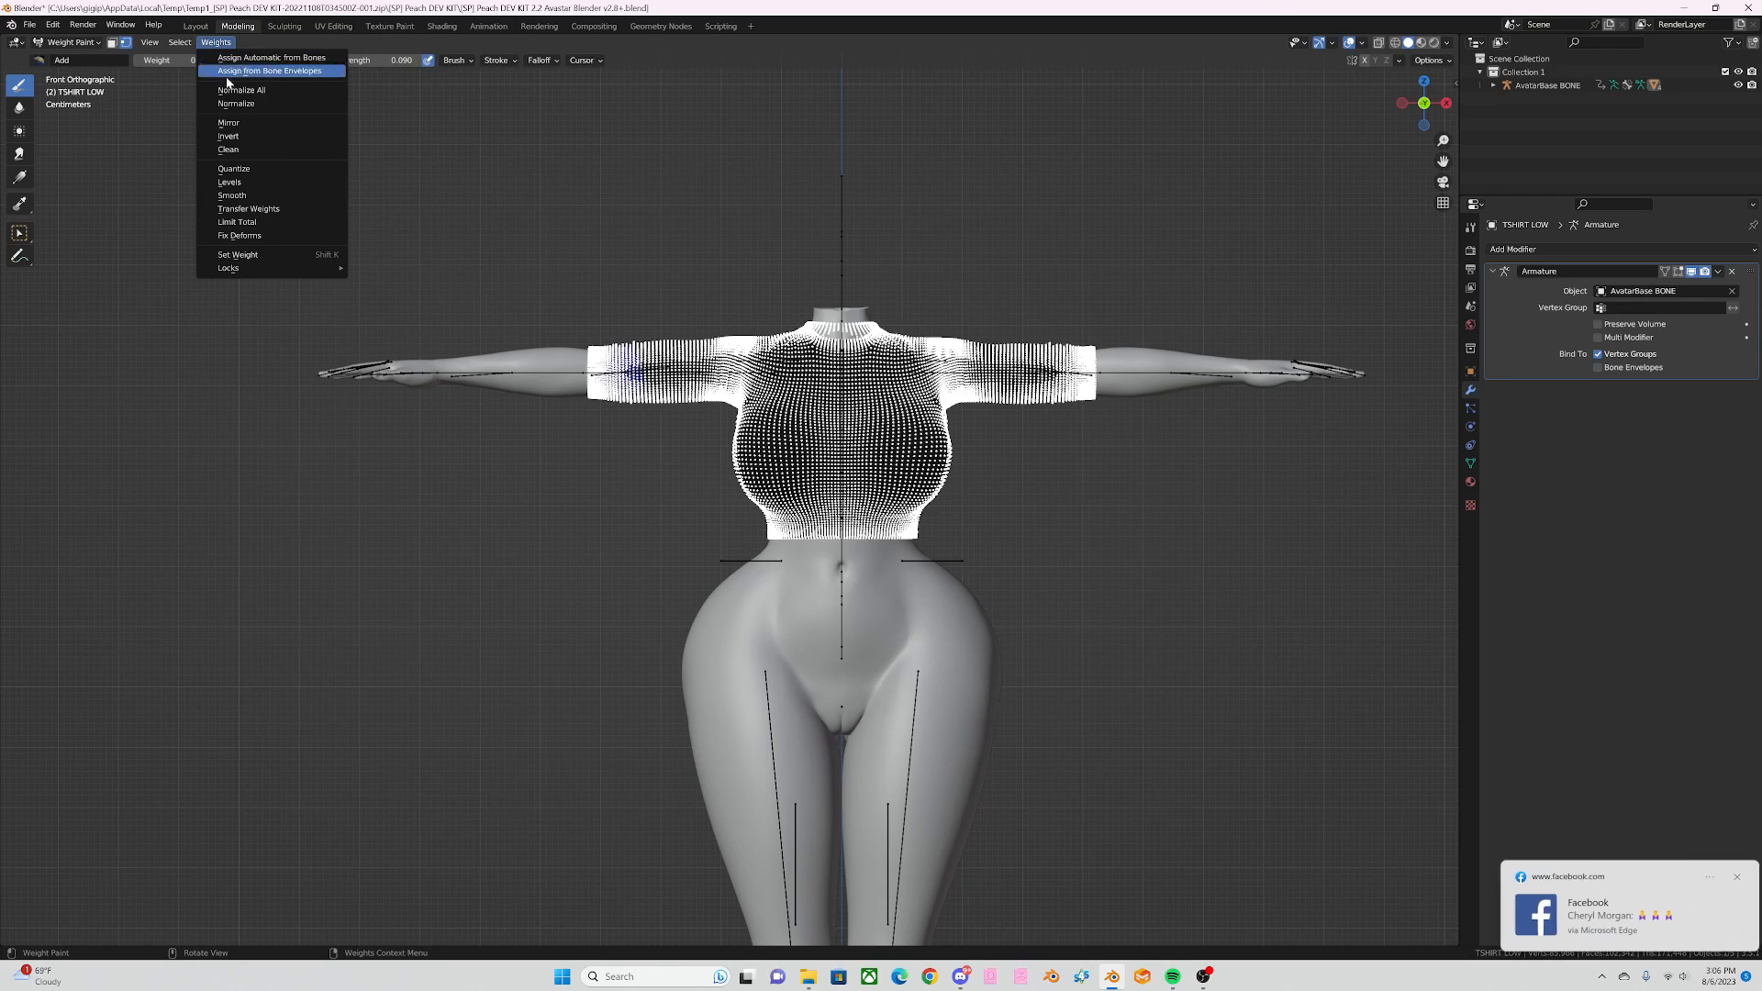
{"action": "left_click", "coordinate": [255, 196]}
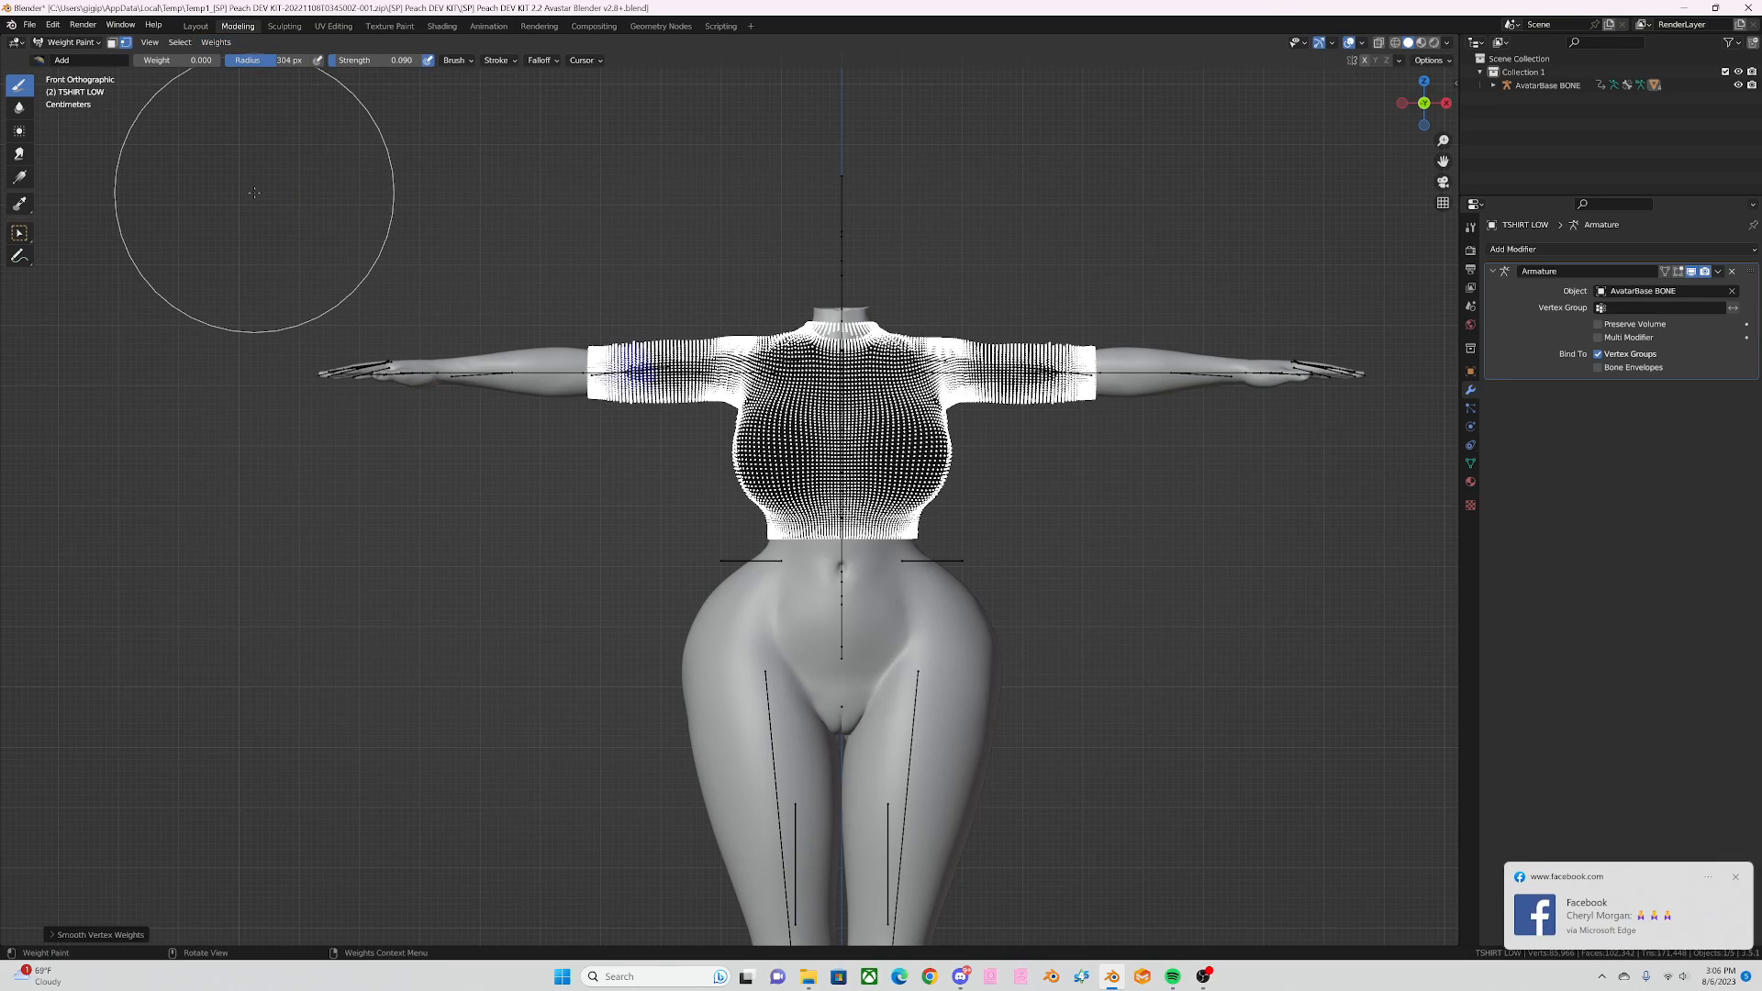
{"action": "left_click", "coordinate": [117, 935]}
{"action": "left_click", "coordinate": [216, 42]}
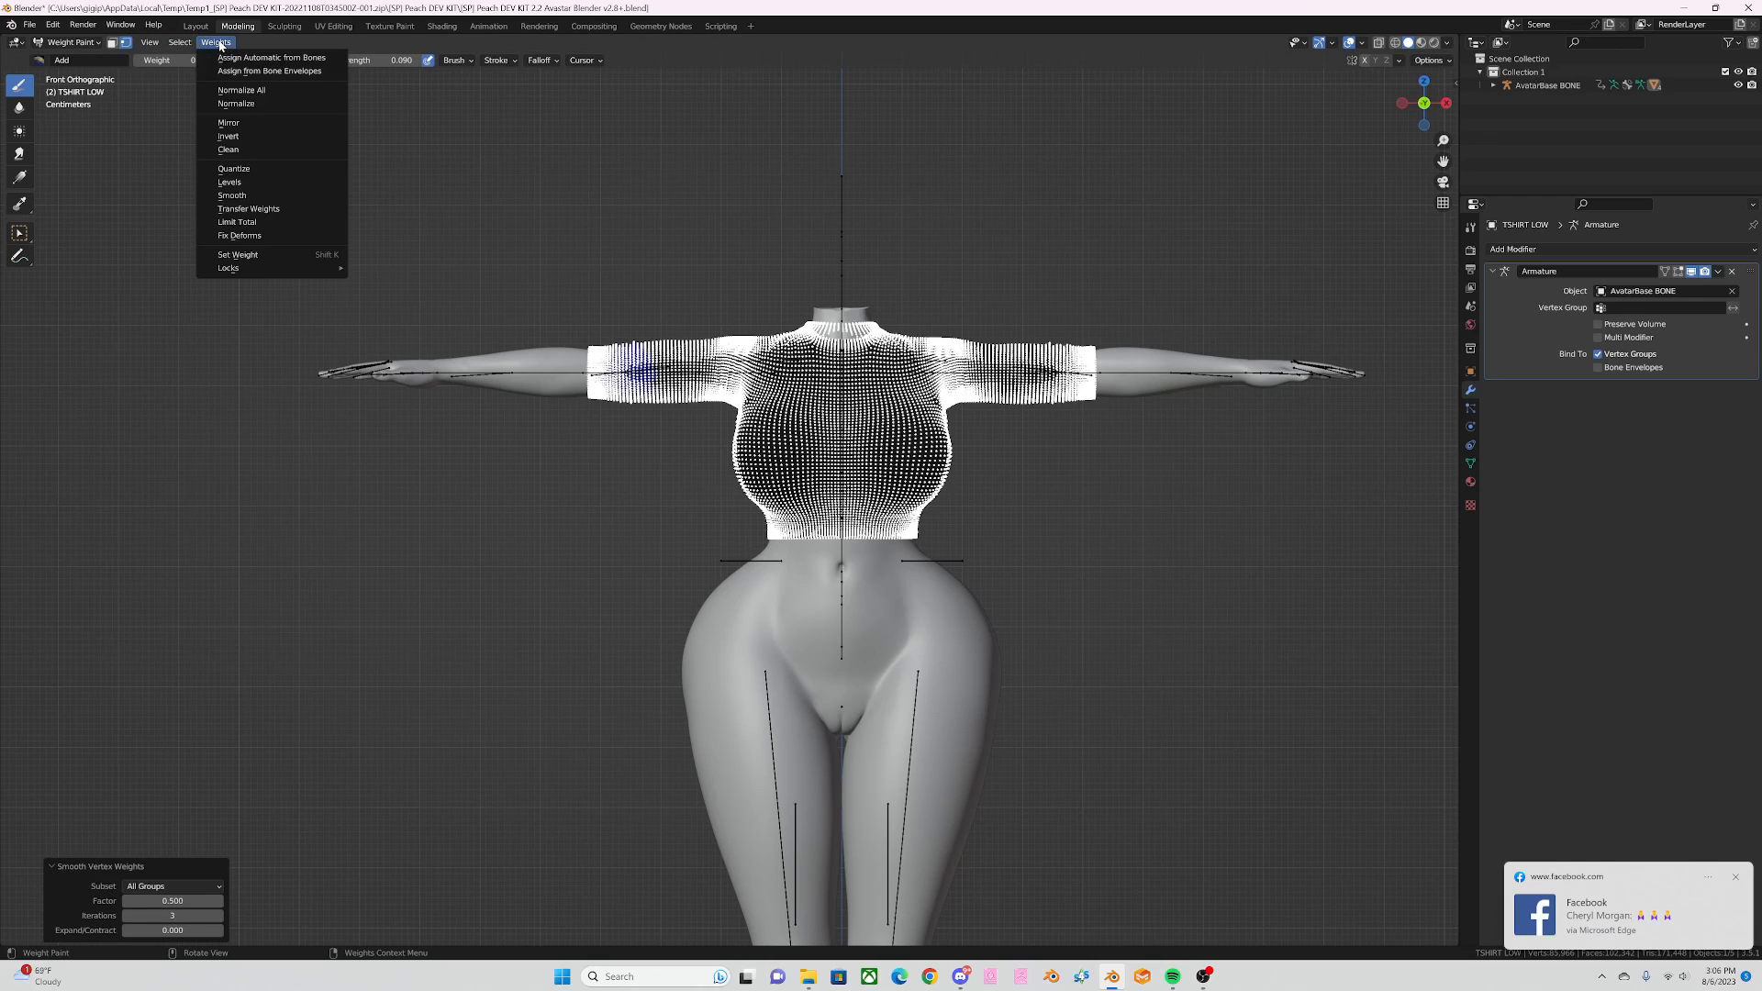
{"action": "left_click", "coordinate": [234, 196]}
{"action": "left_click", "coordinate": [216, 43]}
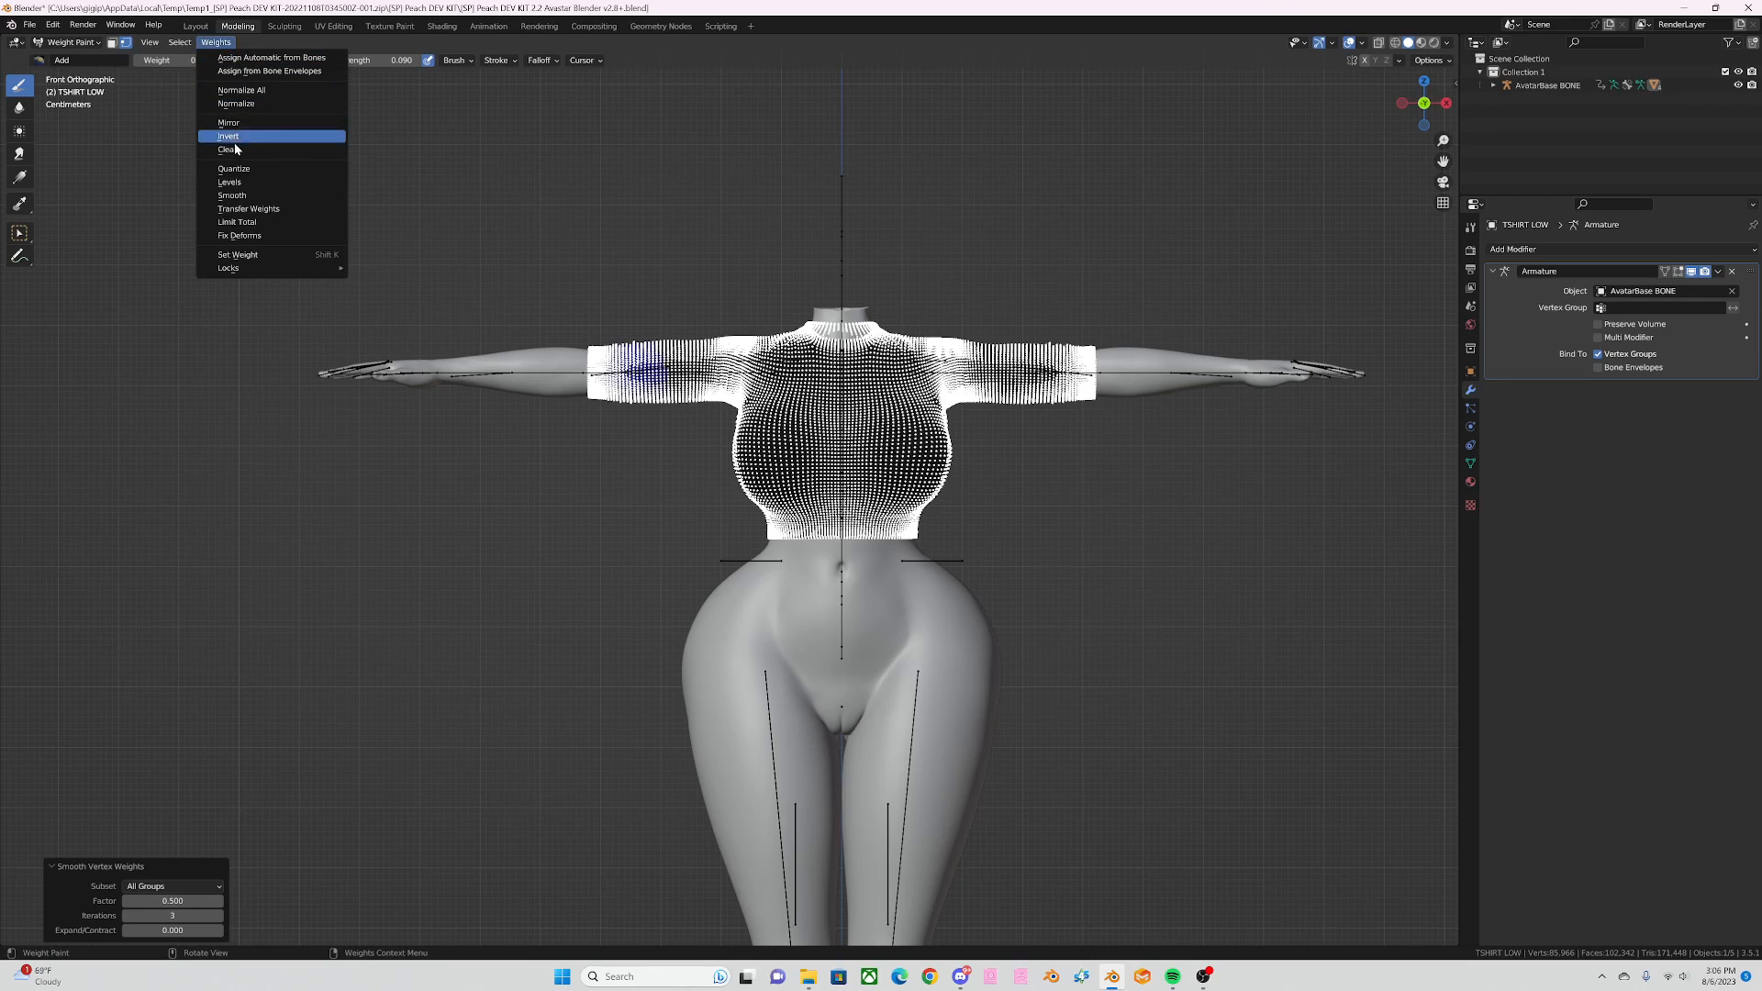
{"action": "left_click", "coordinate": [255, 198]}
{"action": "left_click", "coordinate": [216, 42]}
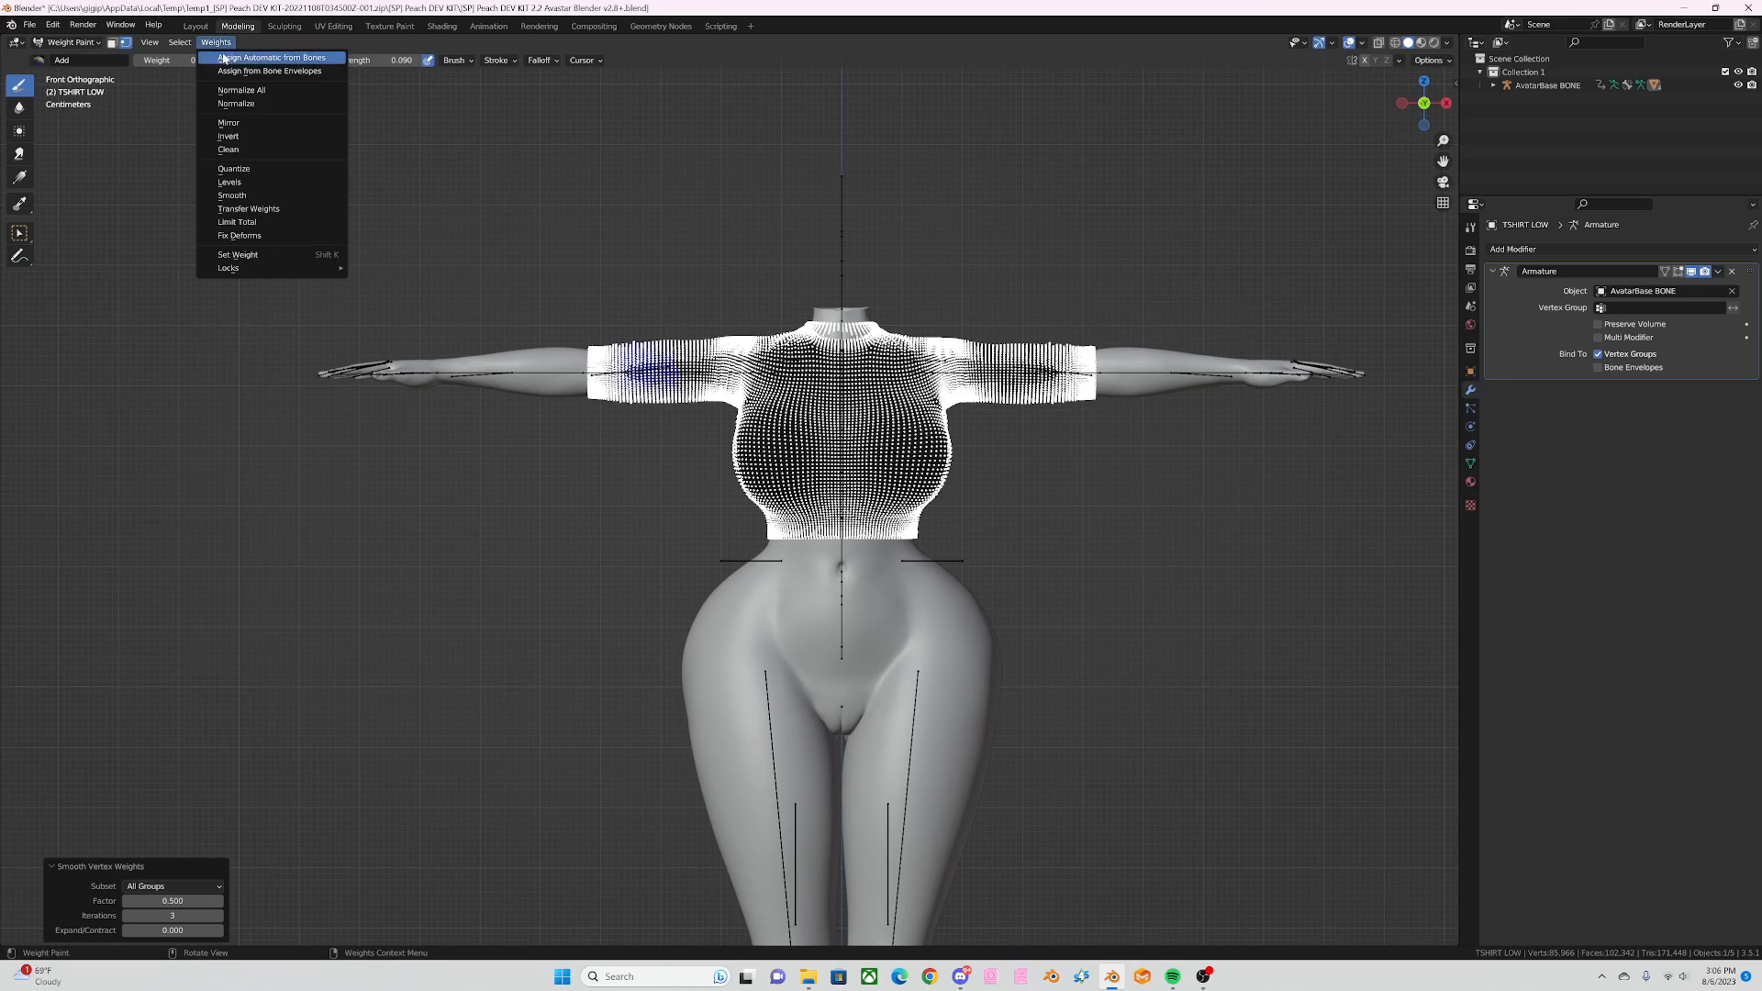
{"action": "left_click", "coordinate": [246, 198]}
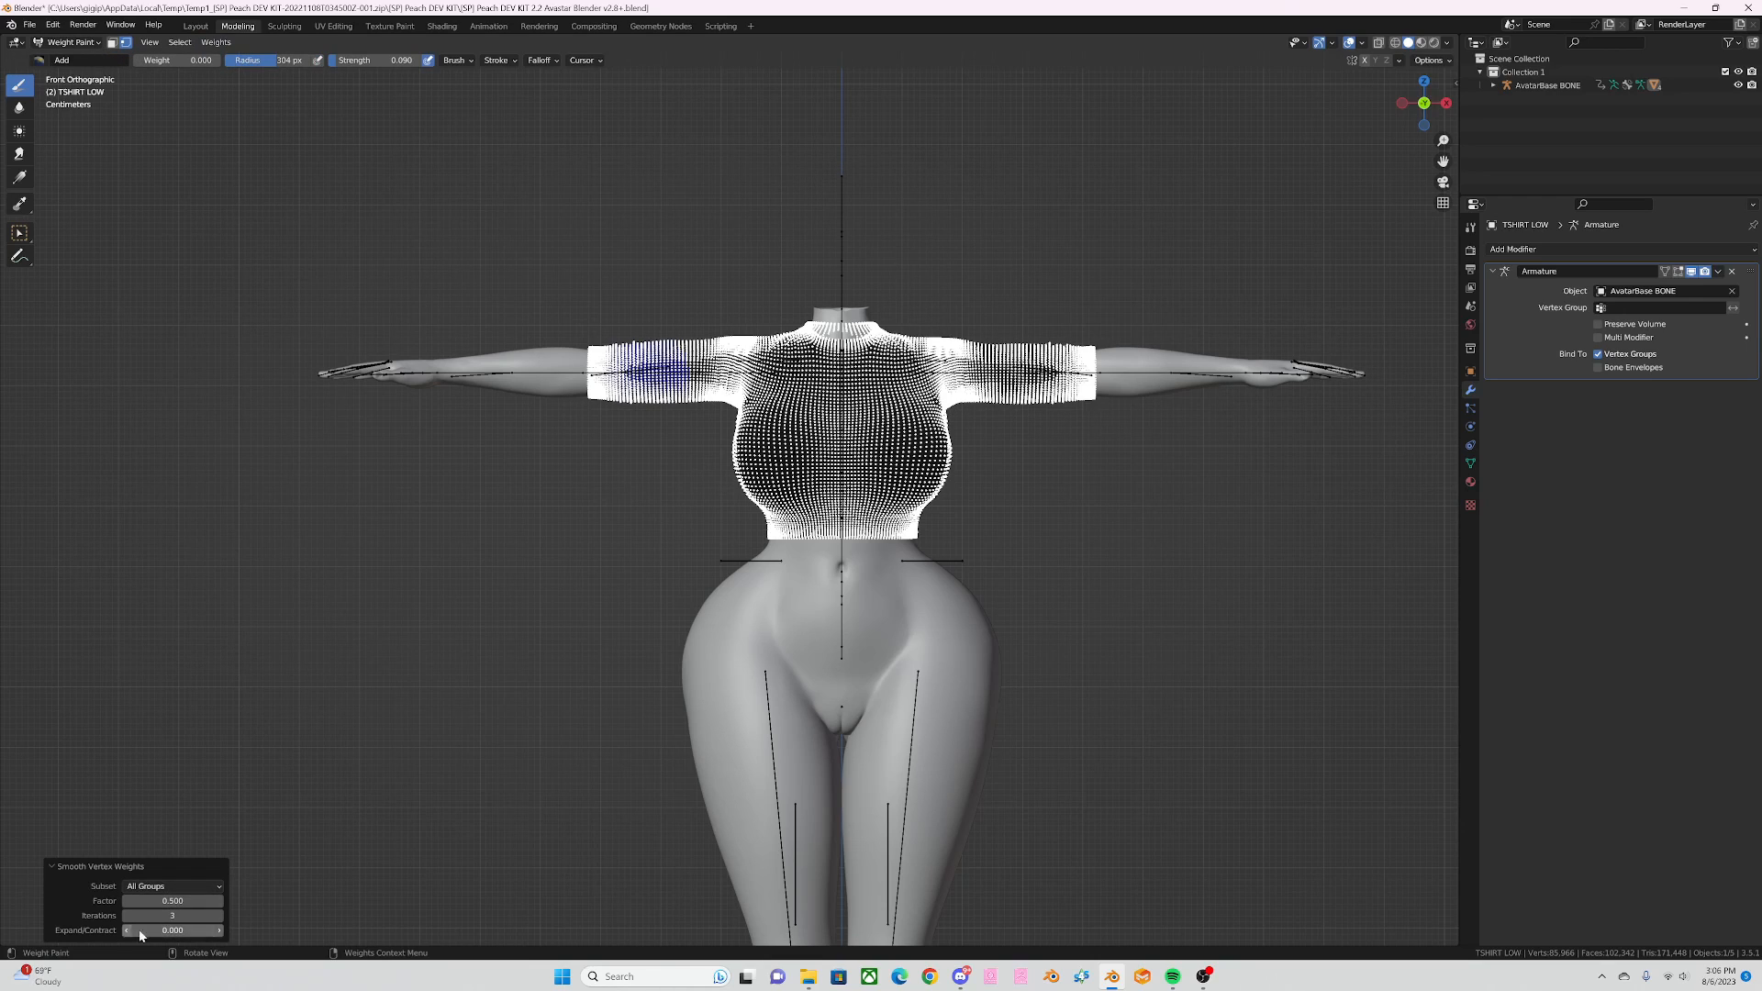
Step: Leave Weight Paint mode, select the AvatarBase BONE armature and put it in Pose Mode
{"action": "left_click", "coordinate": [70, 43]}
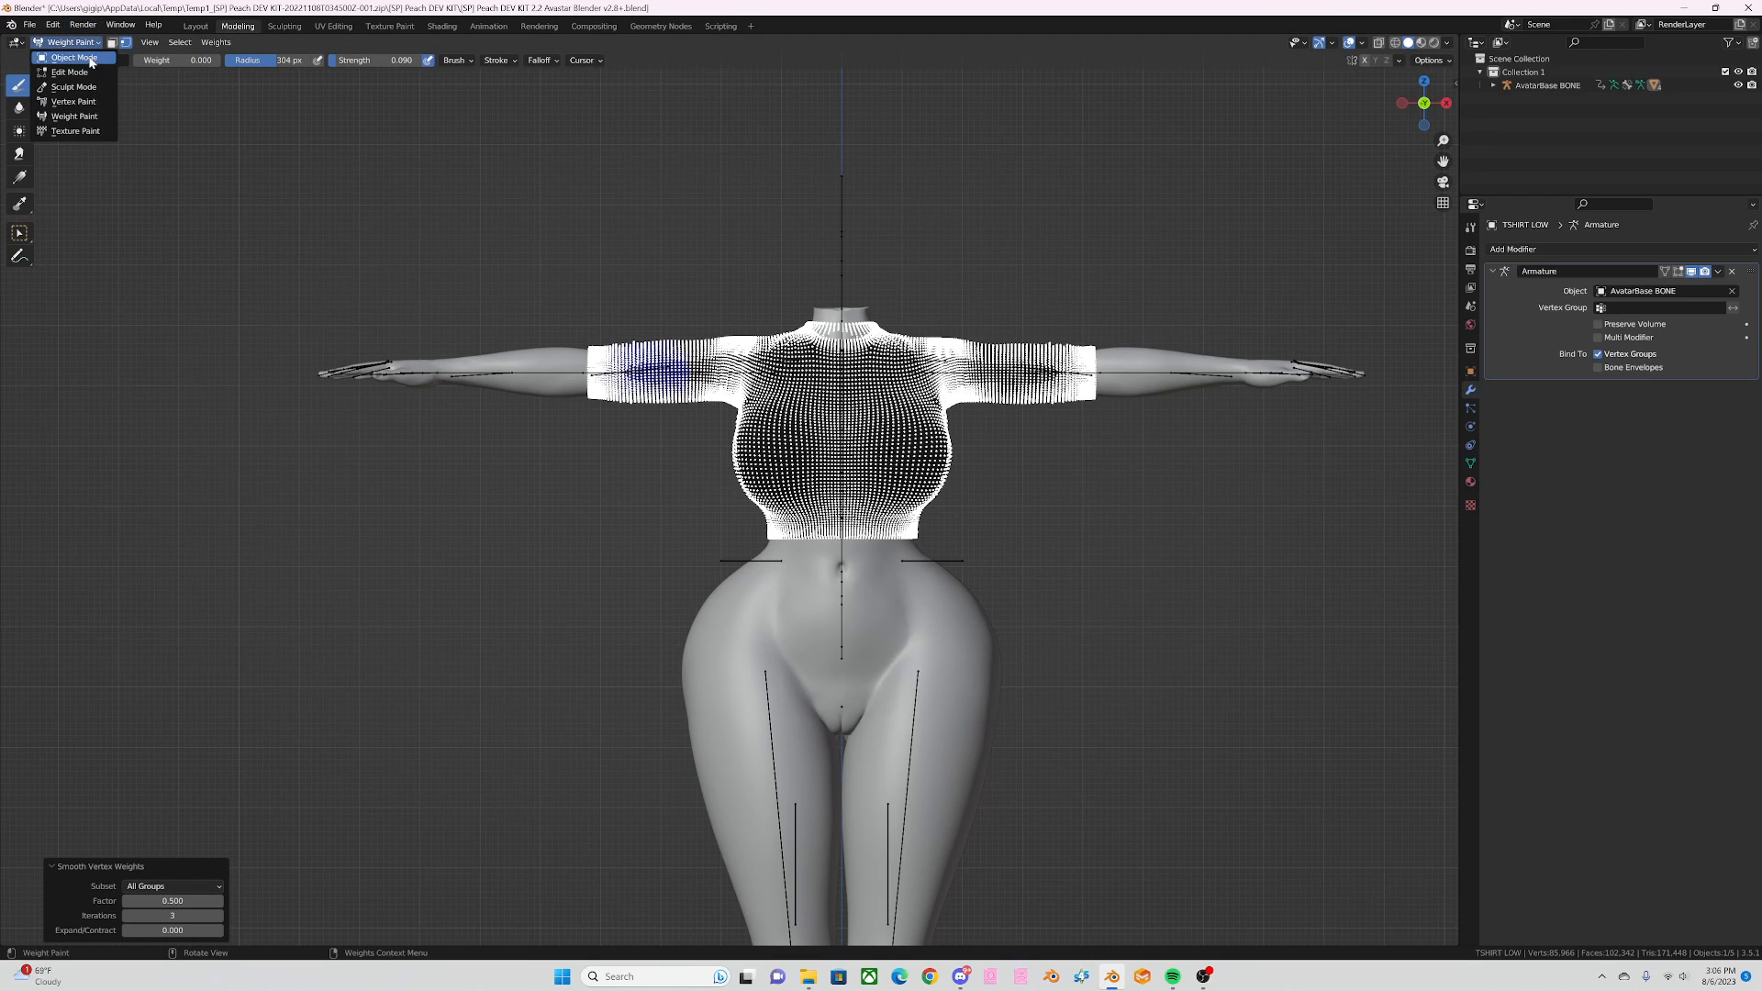
{"action": "left_click", "coordinate": [75, 57]}
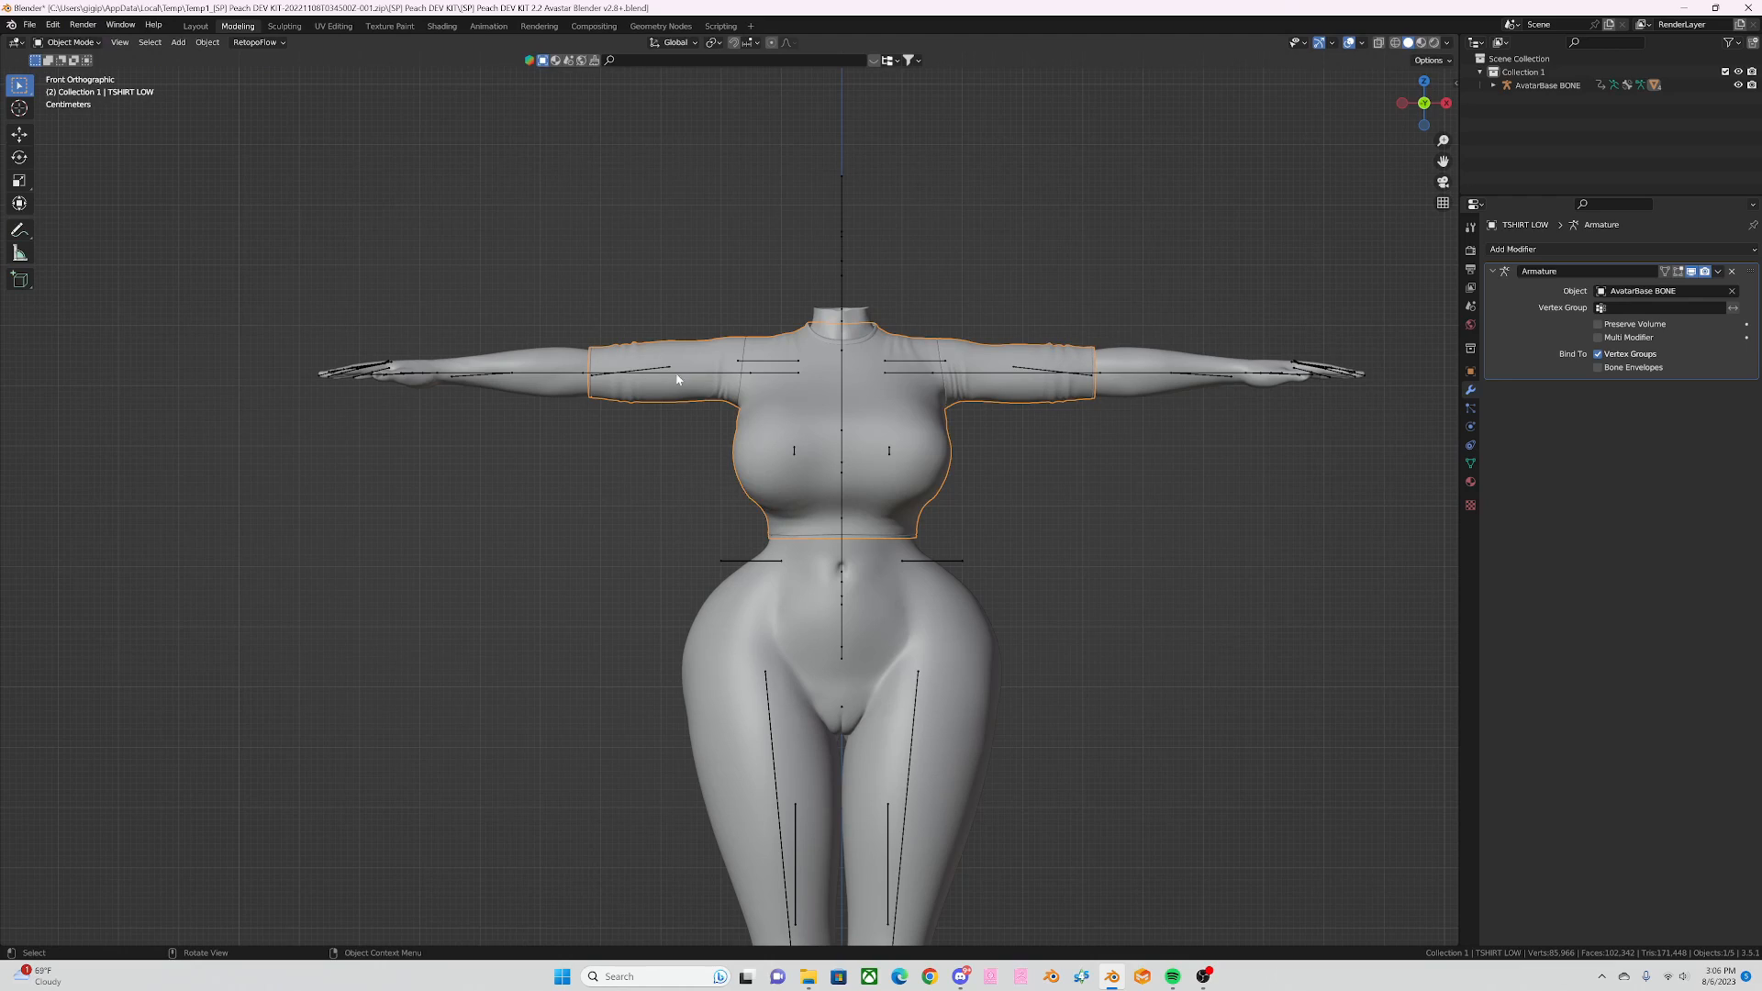
{"action": "left_click", "coordinate": [839, 285]}
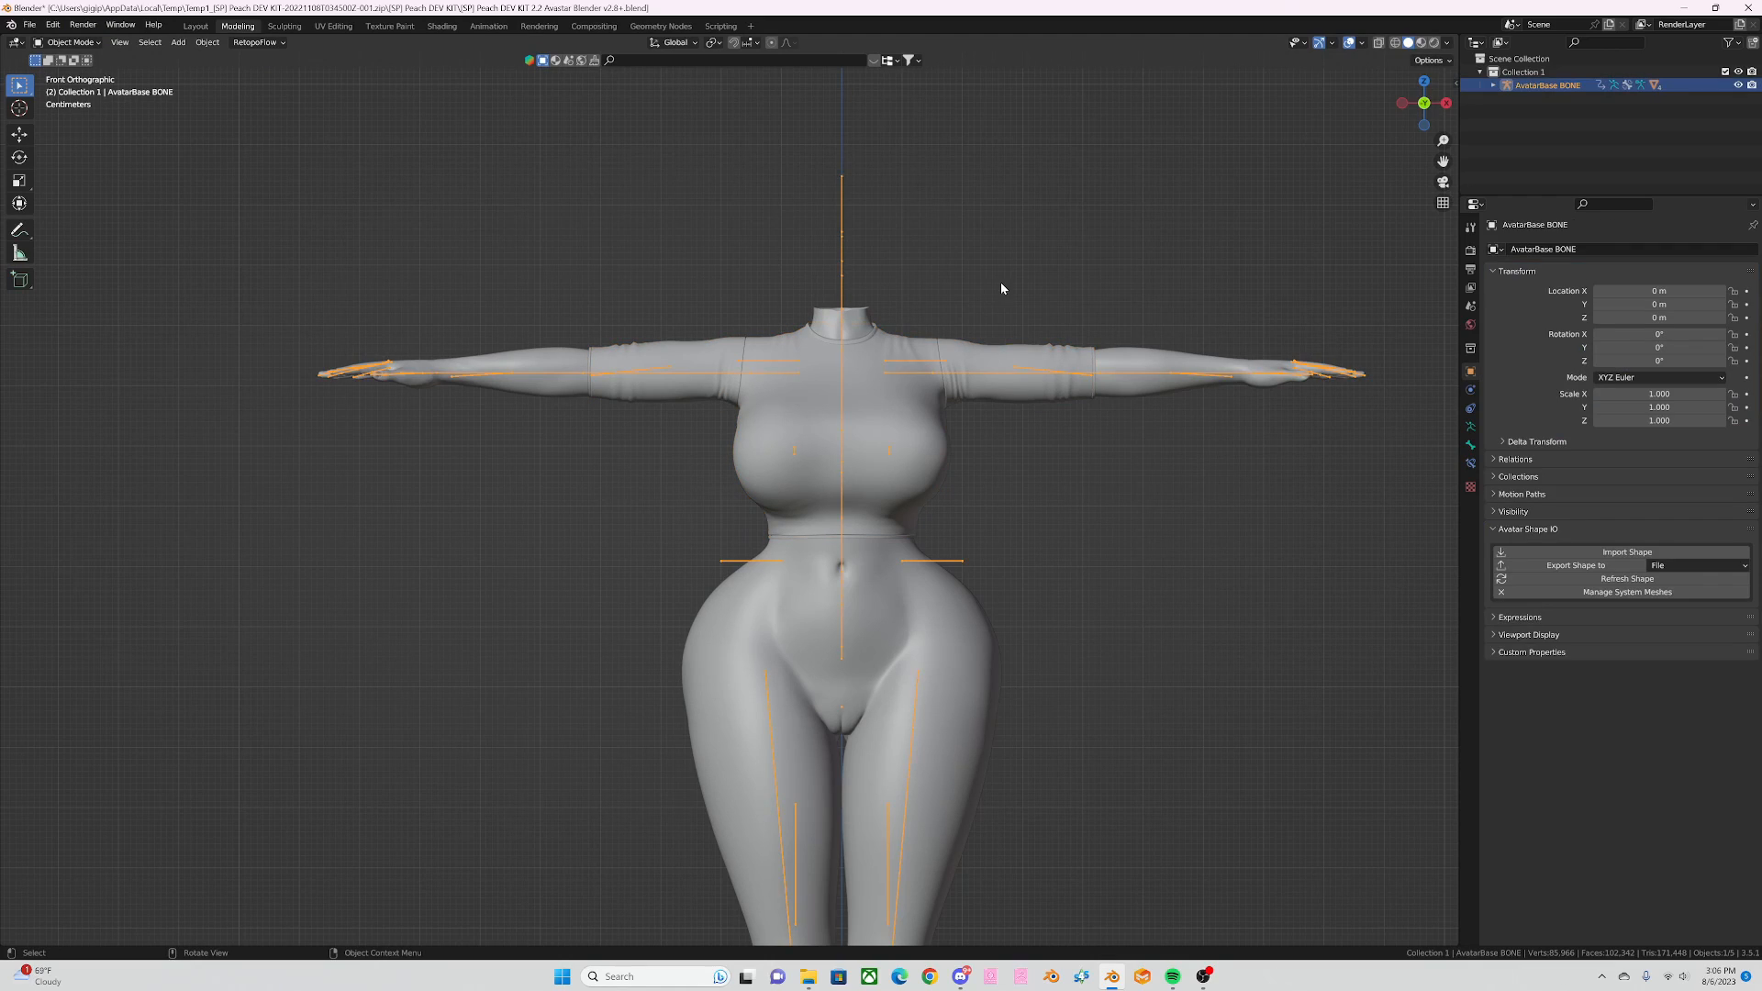
{"action": "left_click", "coordinate": [70, 42]}
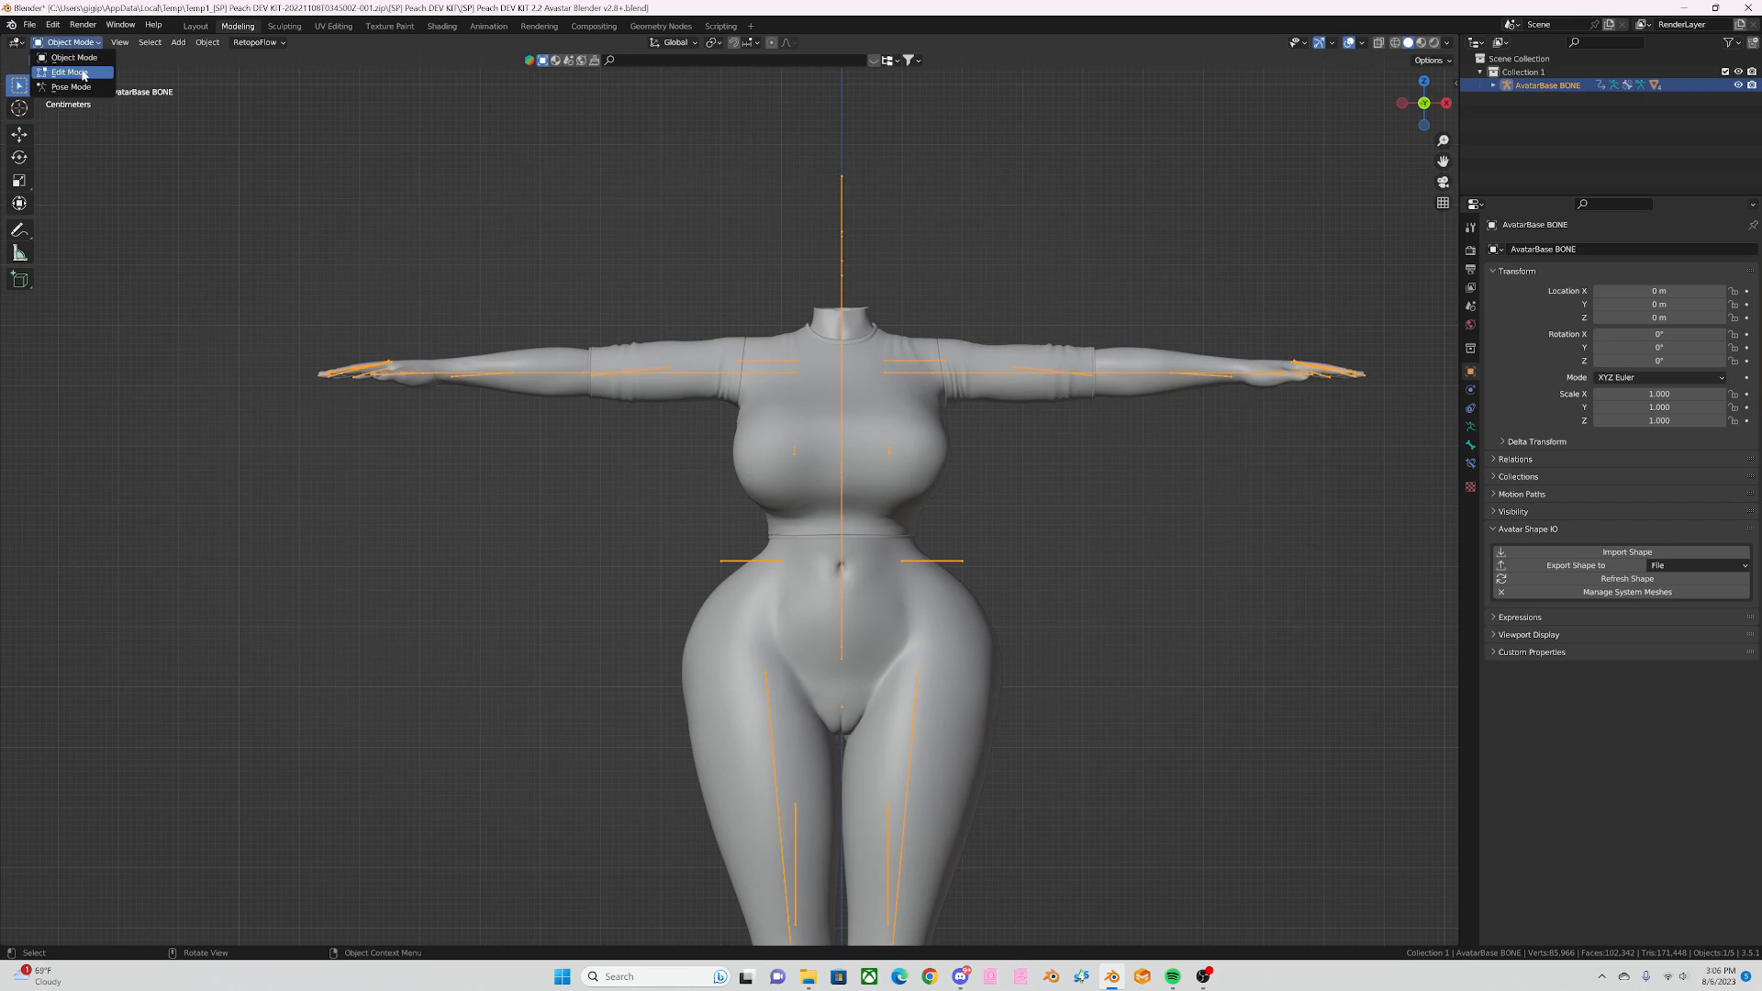
{"action": "left_click", "coordinate": [70, 87]}
Step: Test the sleeve deformation by rotating the ShoulderLeft bone up and down with mirrored arms, restoring the T-pose after each rotation
{"action": "left_click", "coordinate": [1010, 375]}
{"action": "key", "text": "r"}
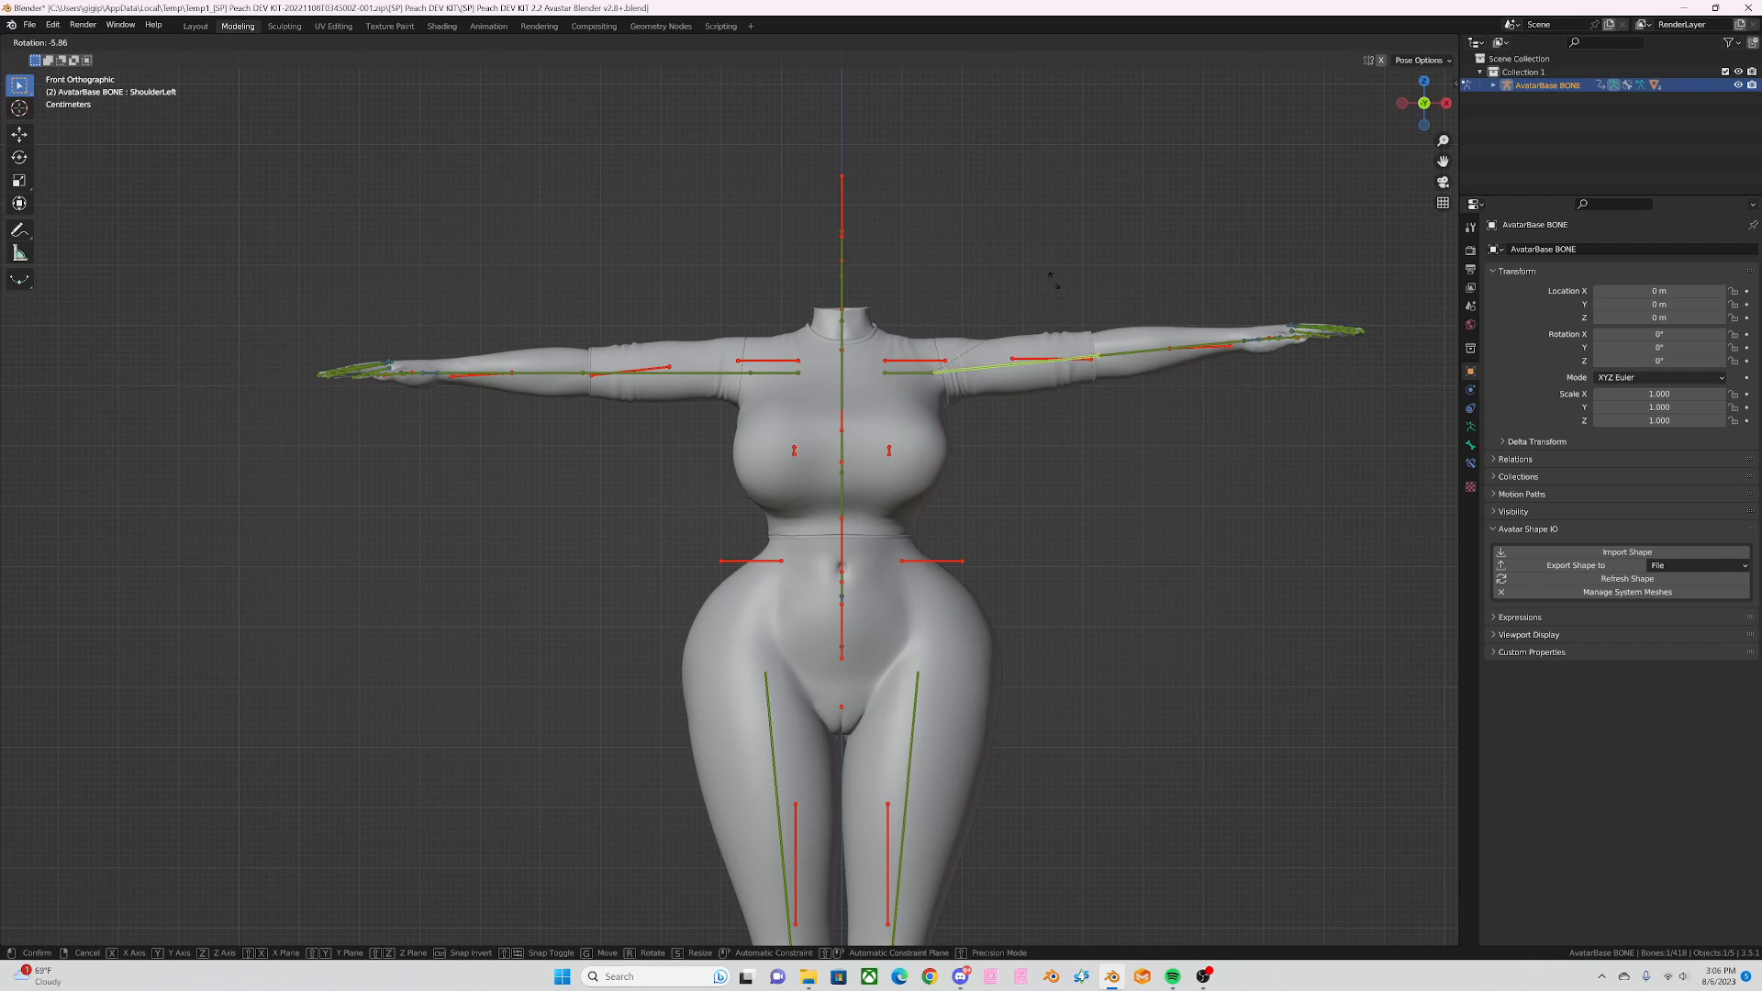
{"action": "left_click", "coordinate": [990, 356]}
{"action": "key", "text": "ctrl+z"}
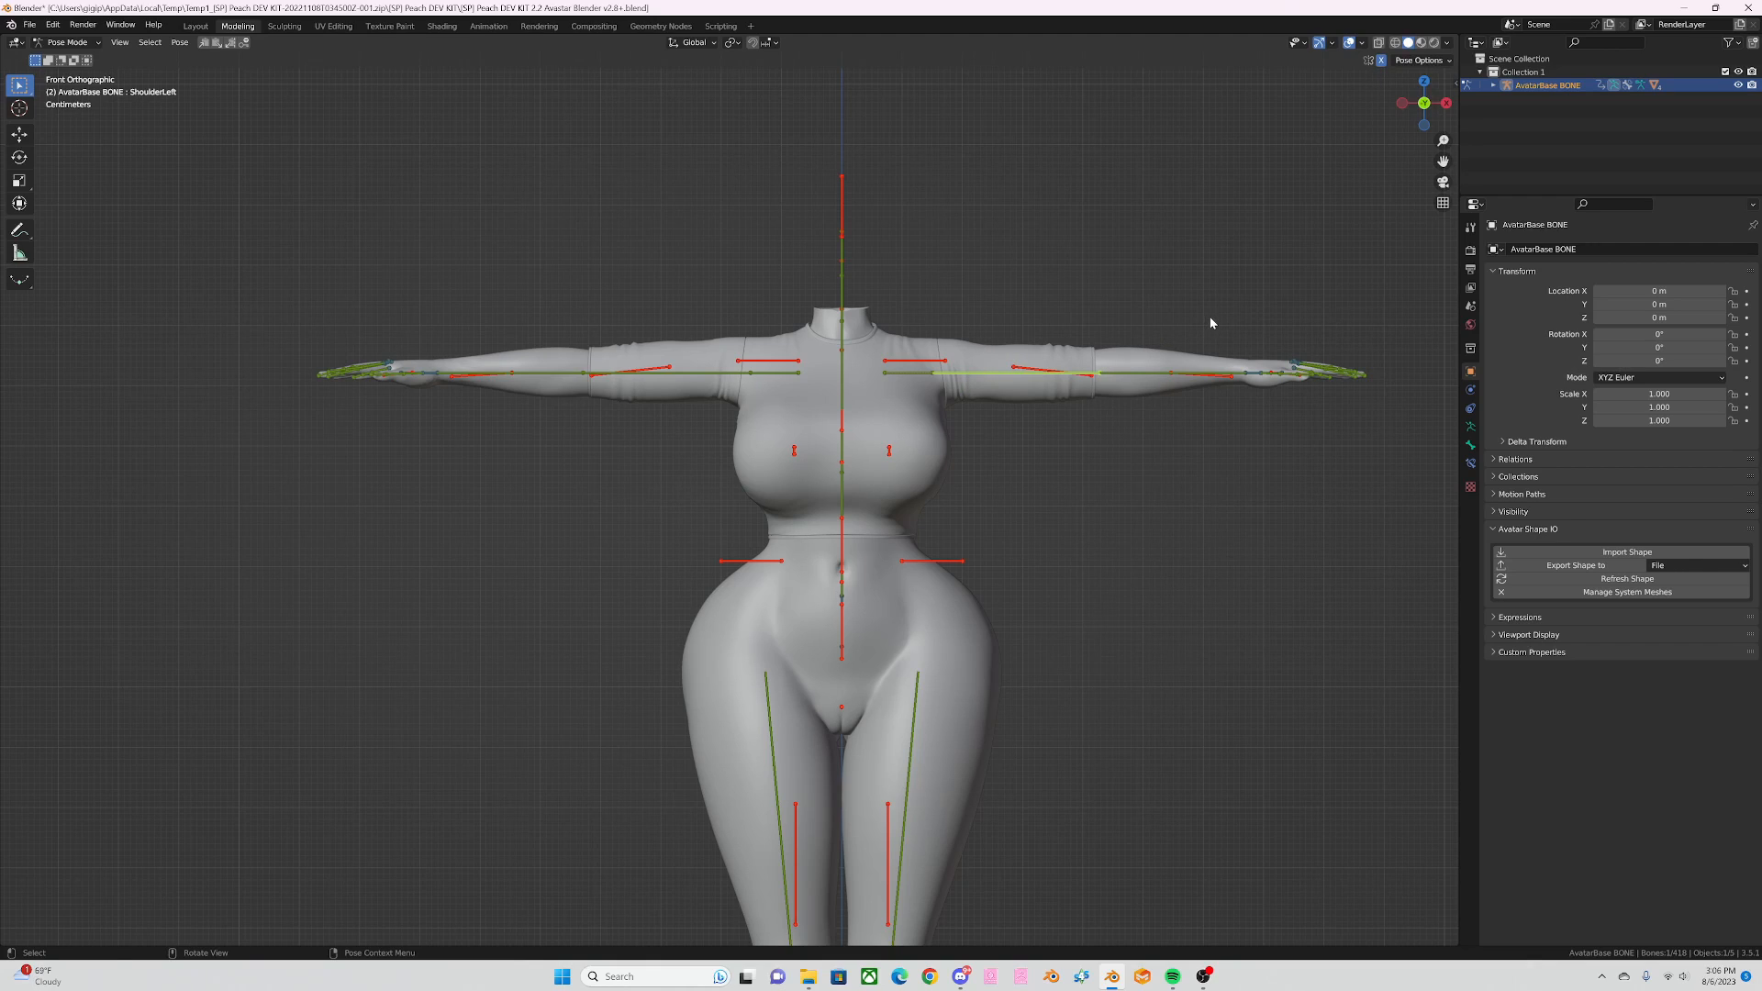
{"action": "key", "text": "r"}
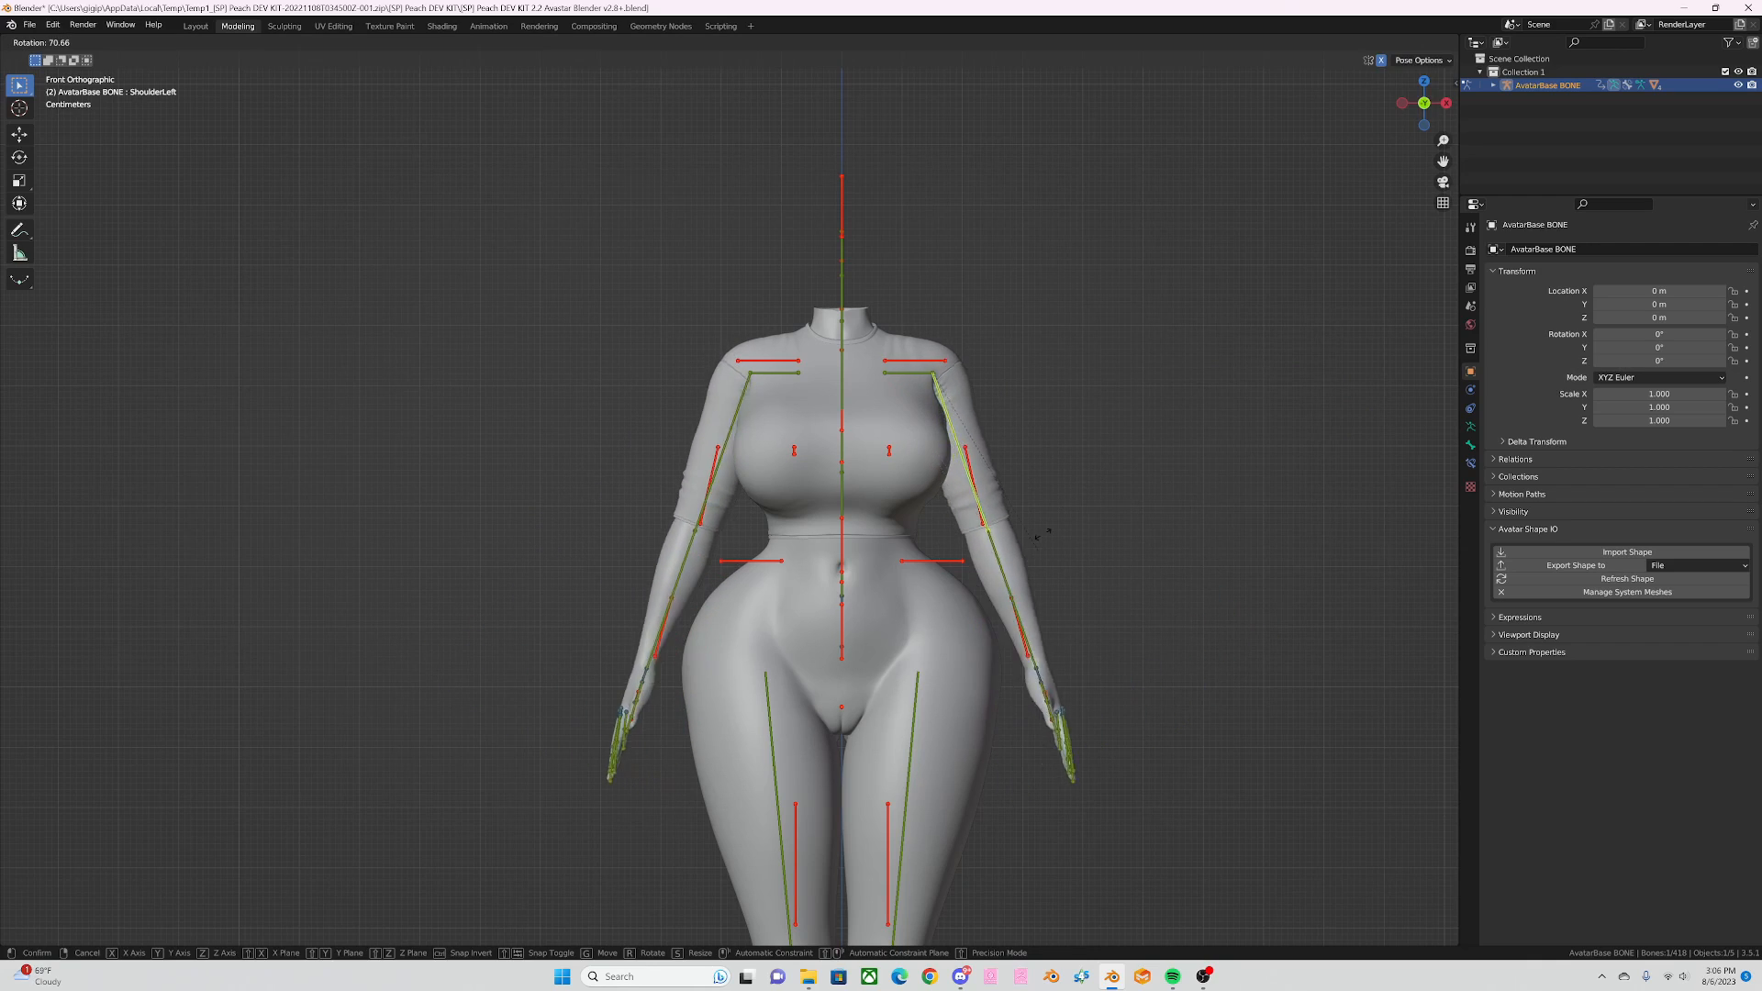
{"action": "left_click", "coordinate": [1002, 374]}
{"action": "left_click", "coordinate": [1001, 373]}
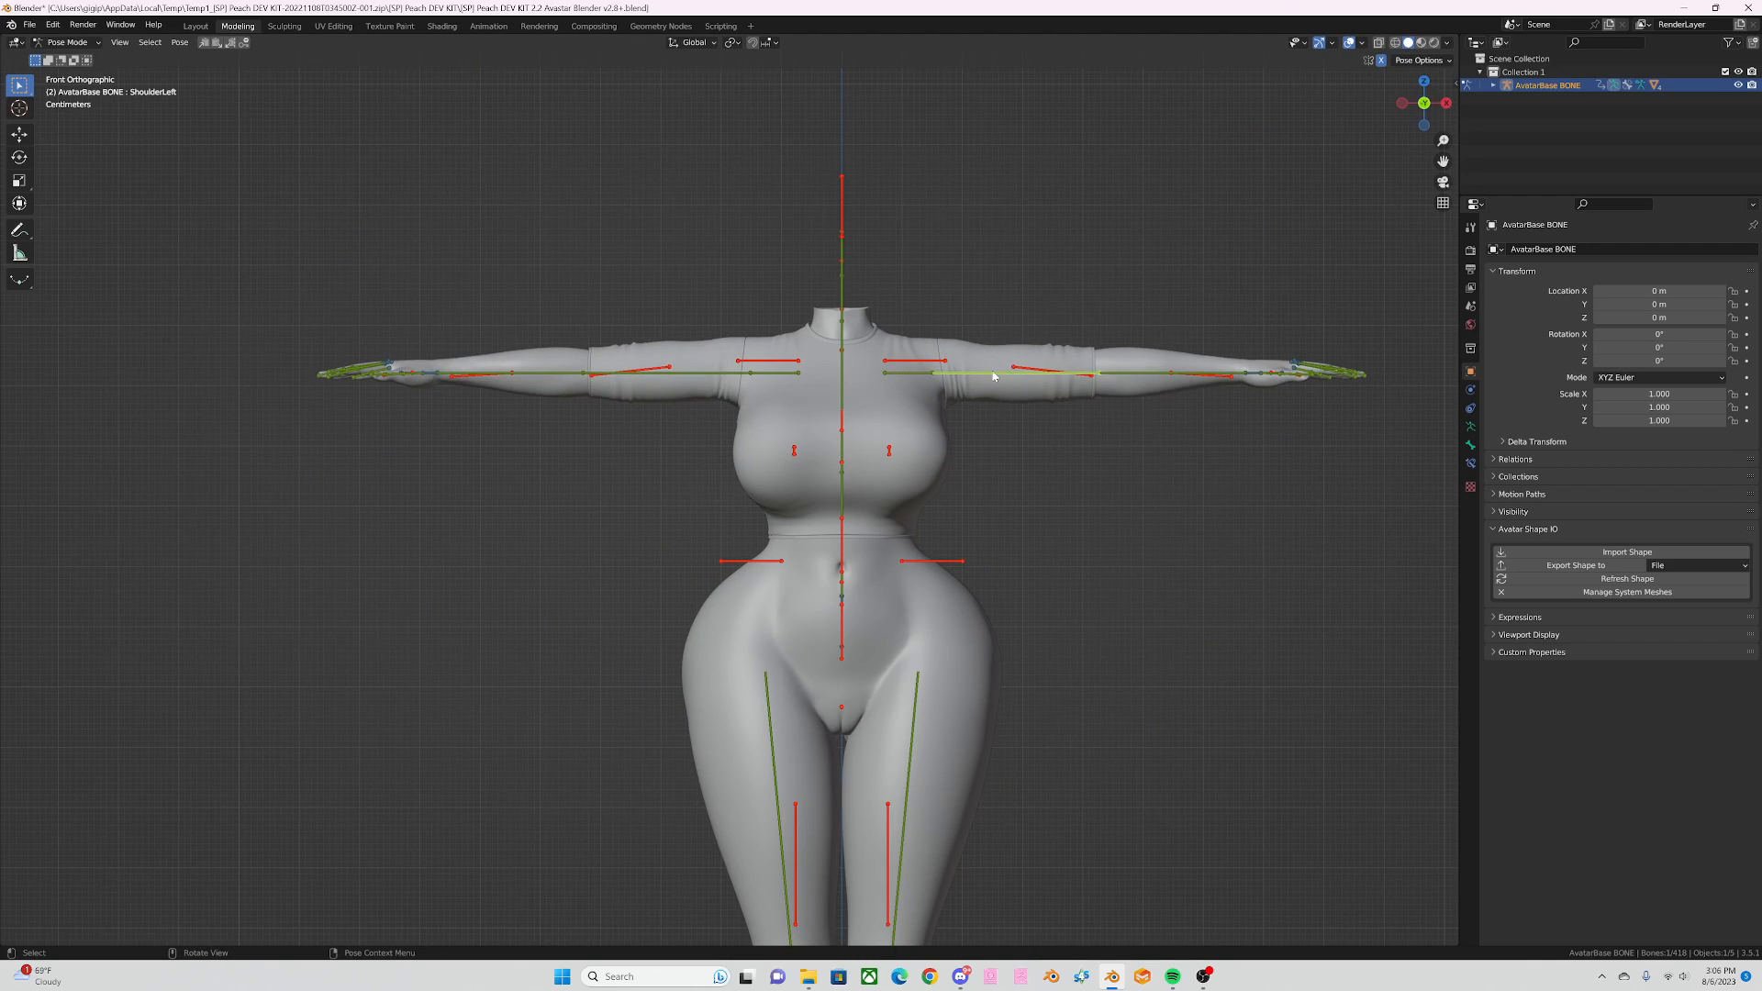
Step: Test the shirt's deformation by rotating the Chest bone sideways about 47°, and restore the T-pose
{"action": "left_click", "coordinate": [840, 330]}
{"action": "key", "text": "r"}
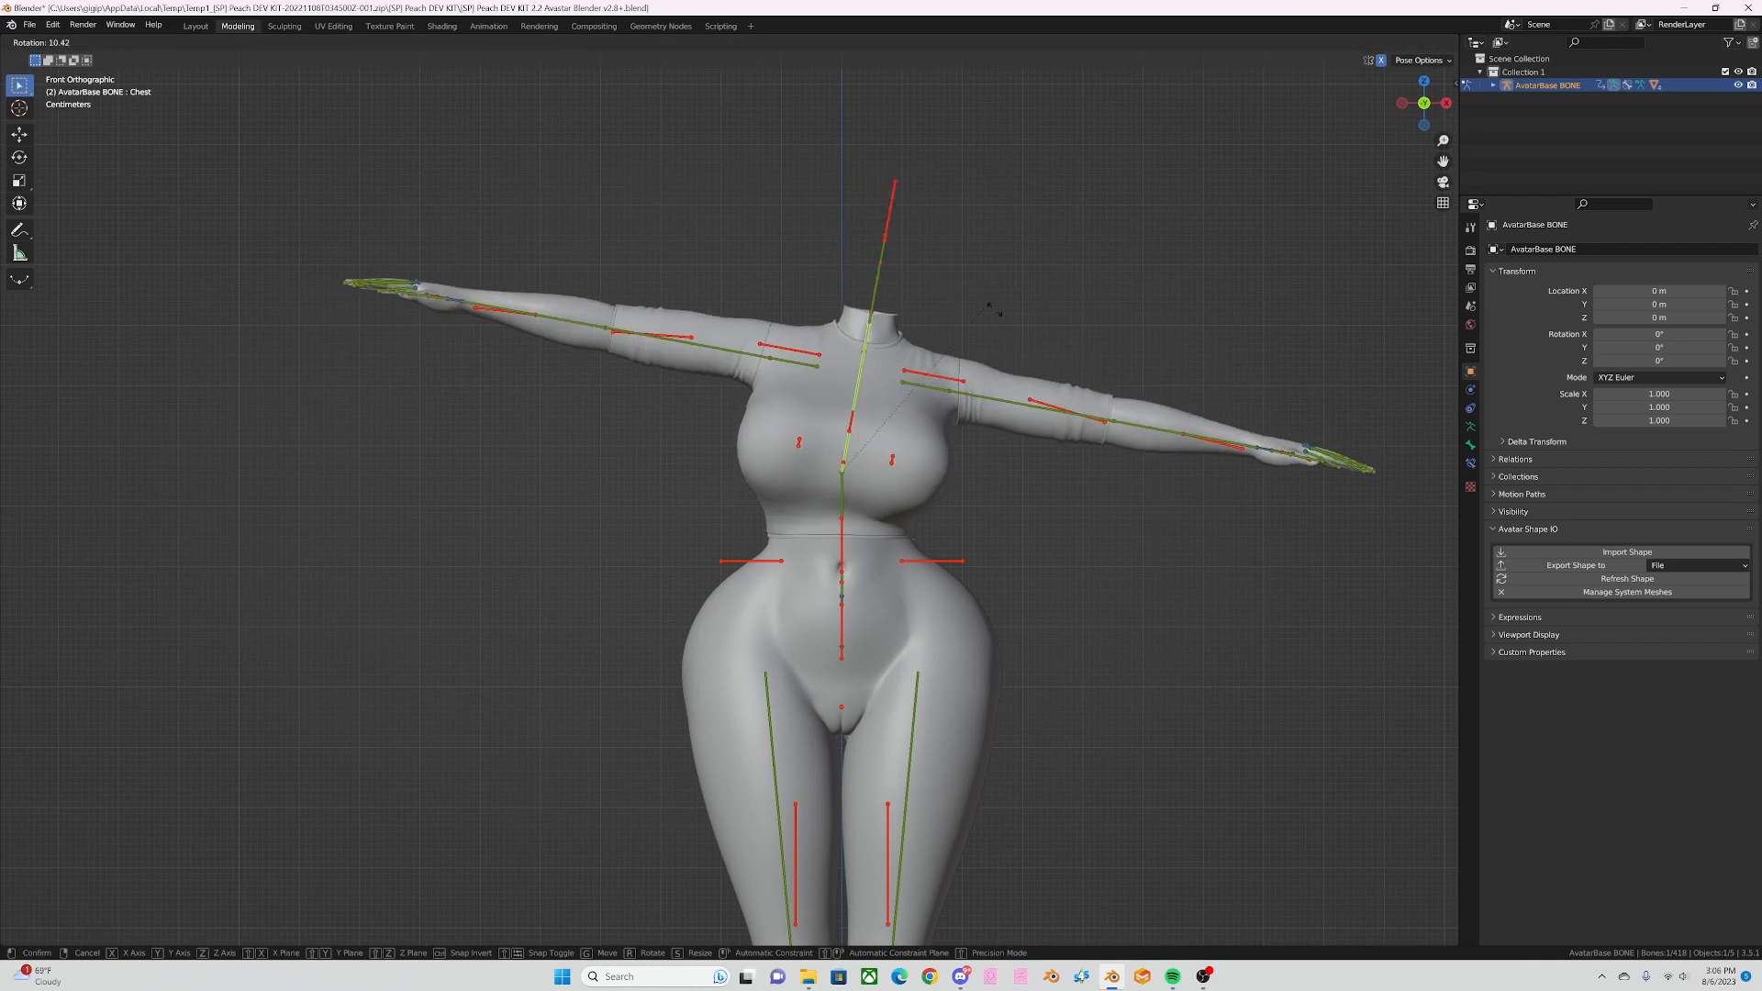
{"action": "left_click", "coordinate": [784, 259]}
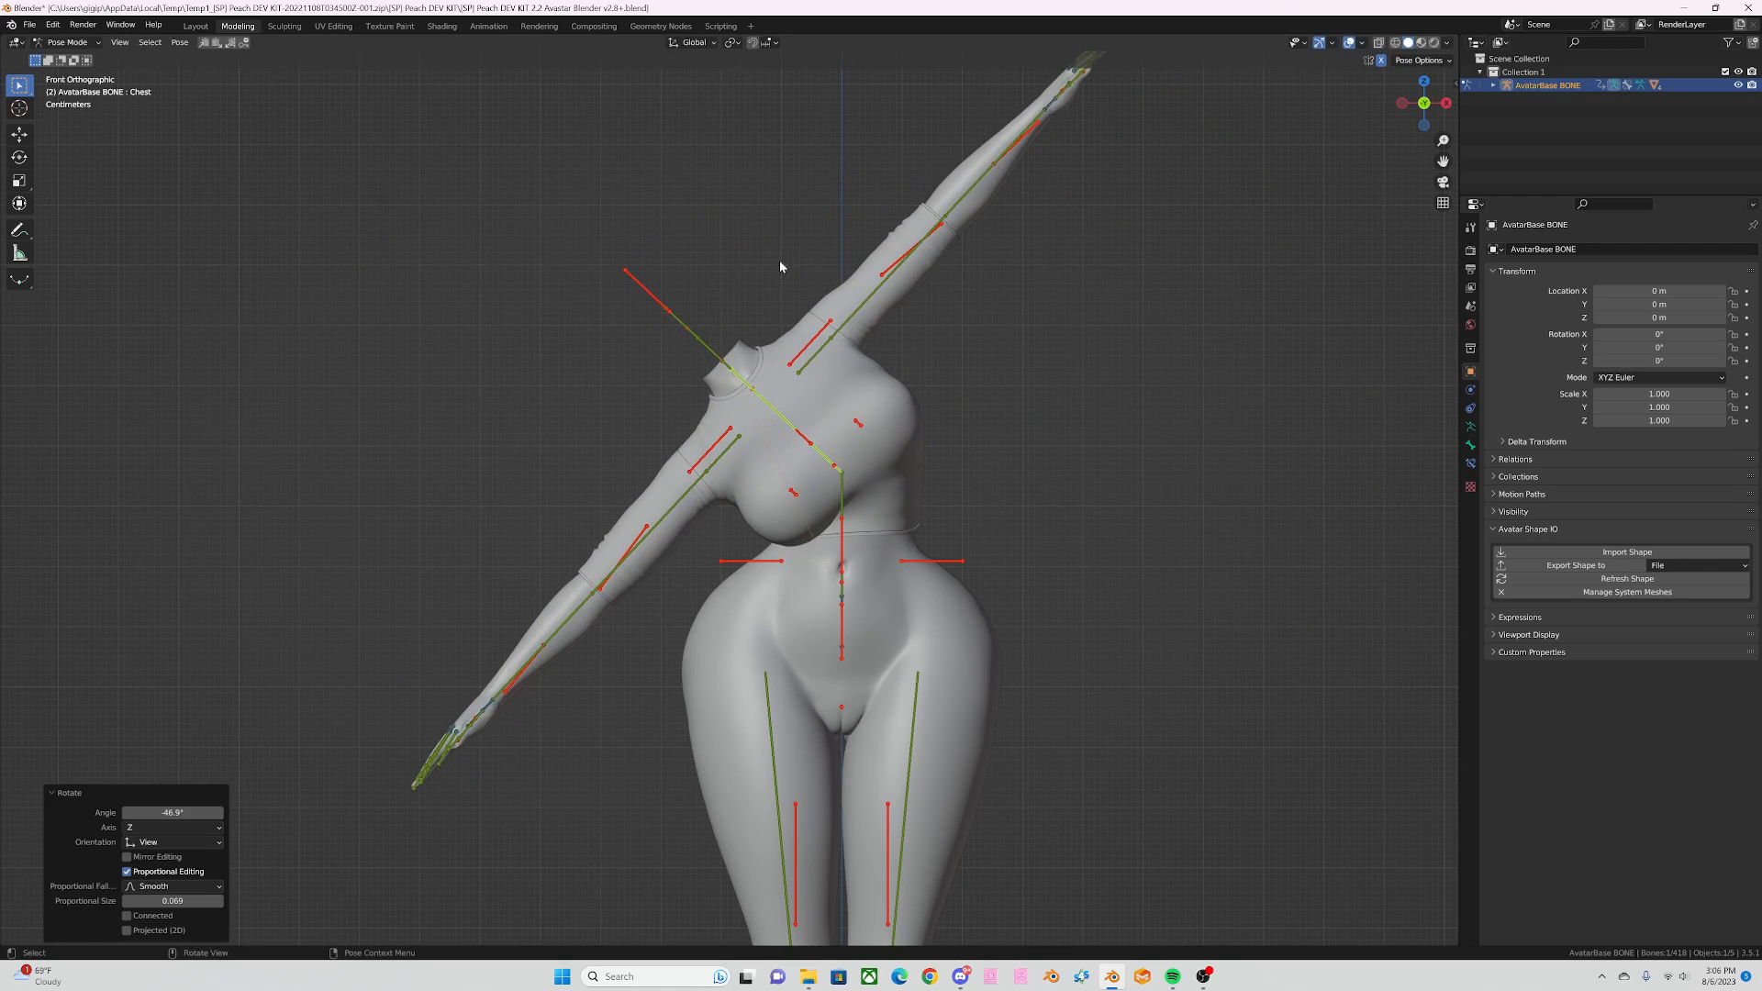
{"action": "middle_click_drag", "start_coordinate": [1062, 475], "coordinate": [954, 489]}
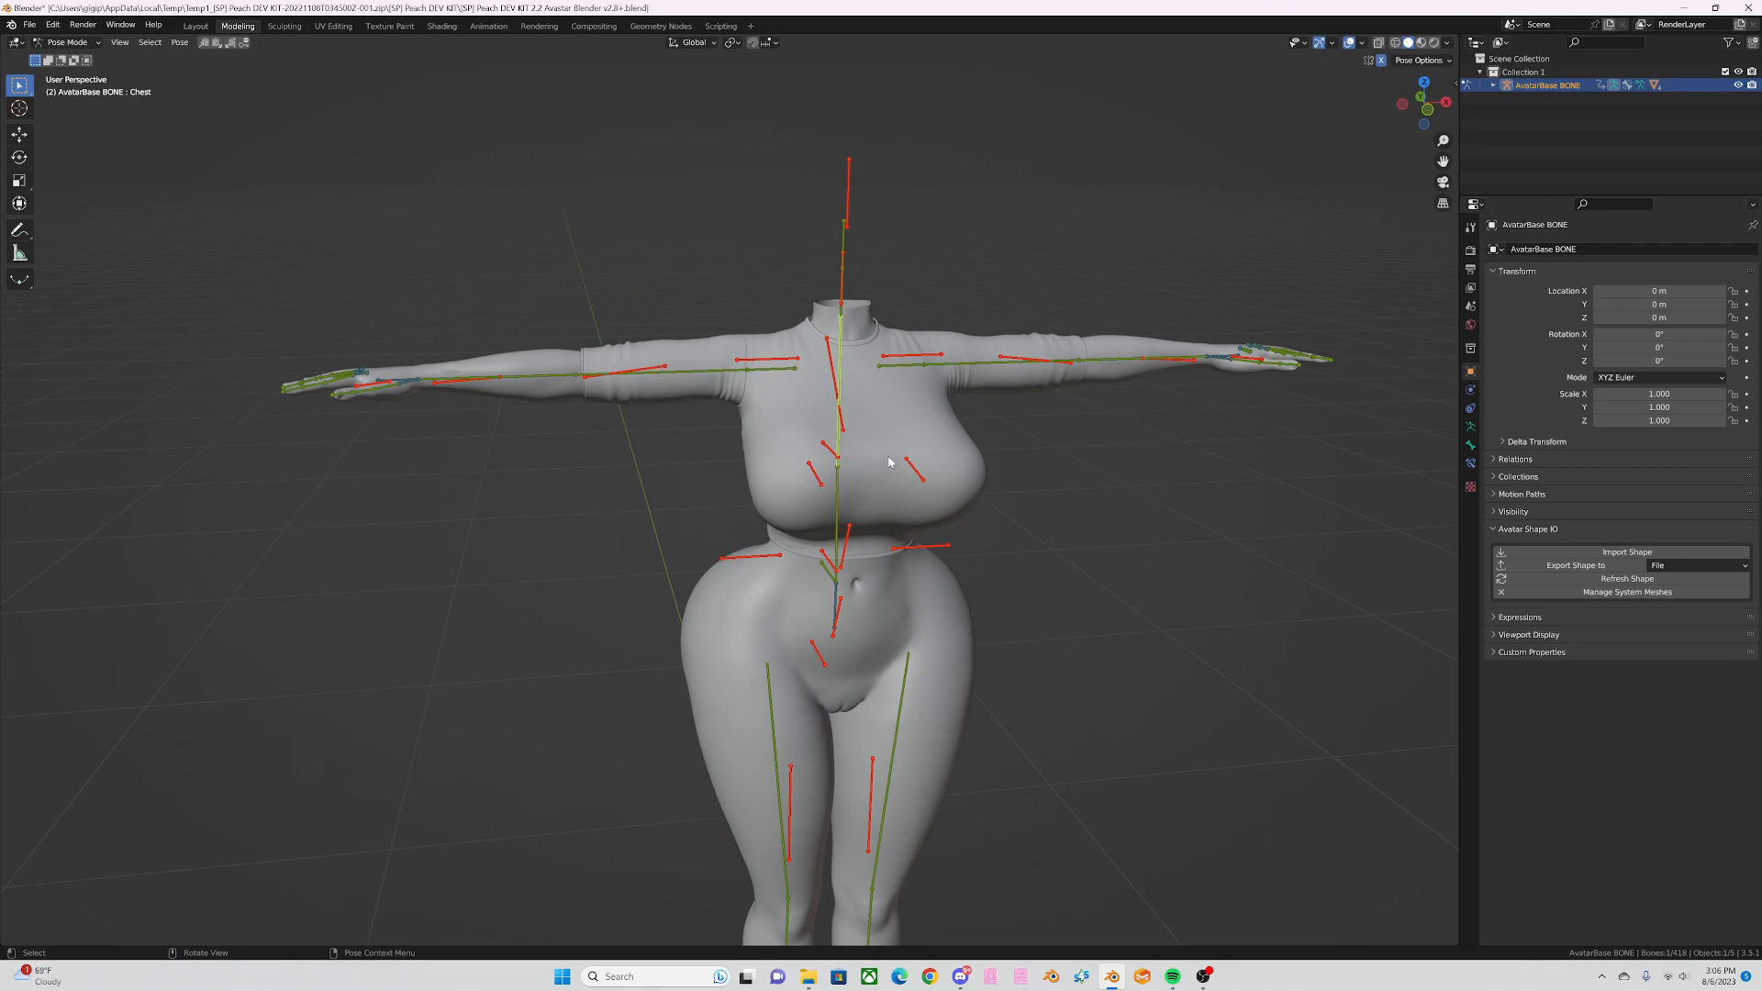
Step: Test the shirt's waist deformation by rotating the Torso bone sideways and in trackball mode, restoring the T-pose
{"action": "key", "text": "KP_1"}
{"action": "left_click", "coordinate": [855, 505]}
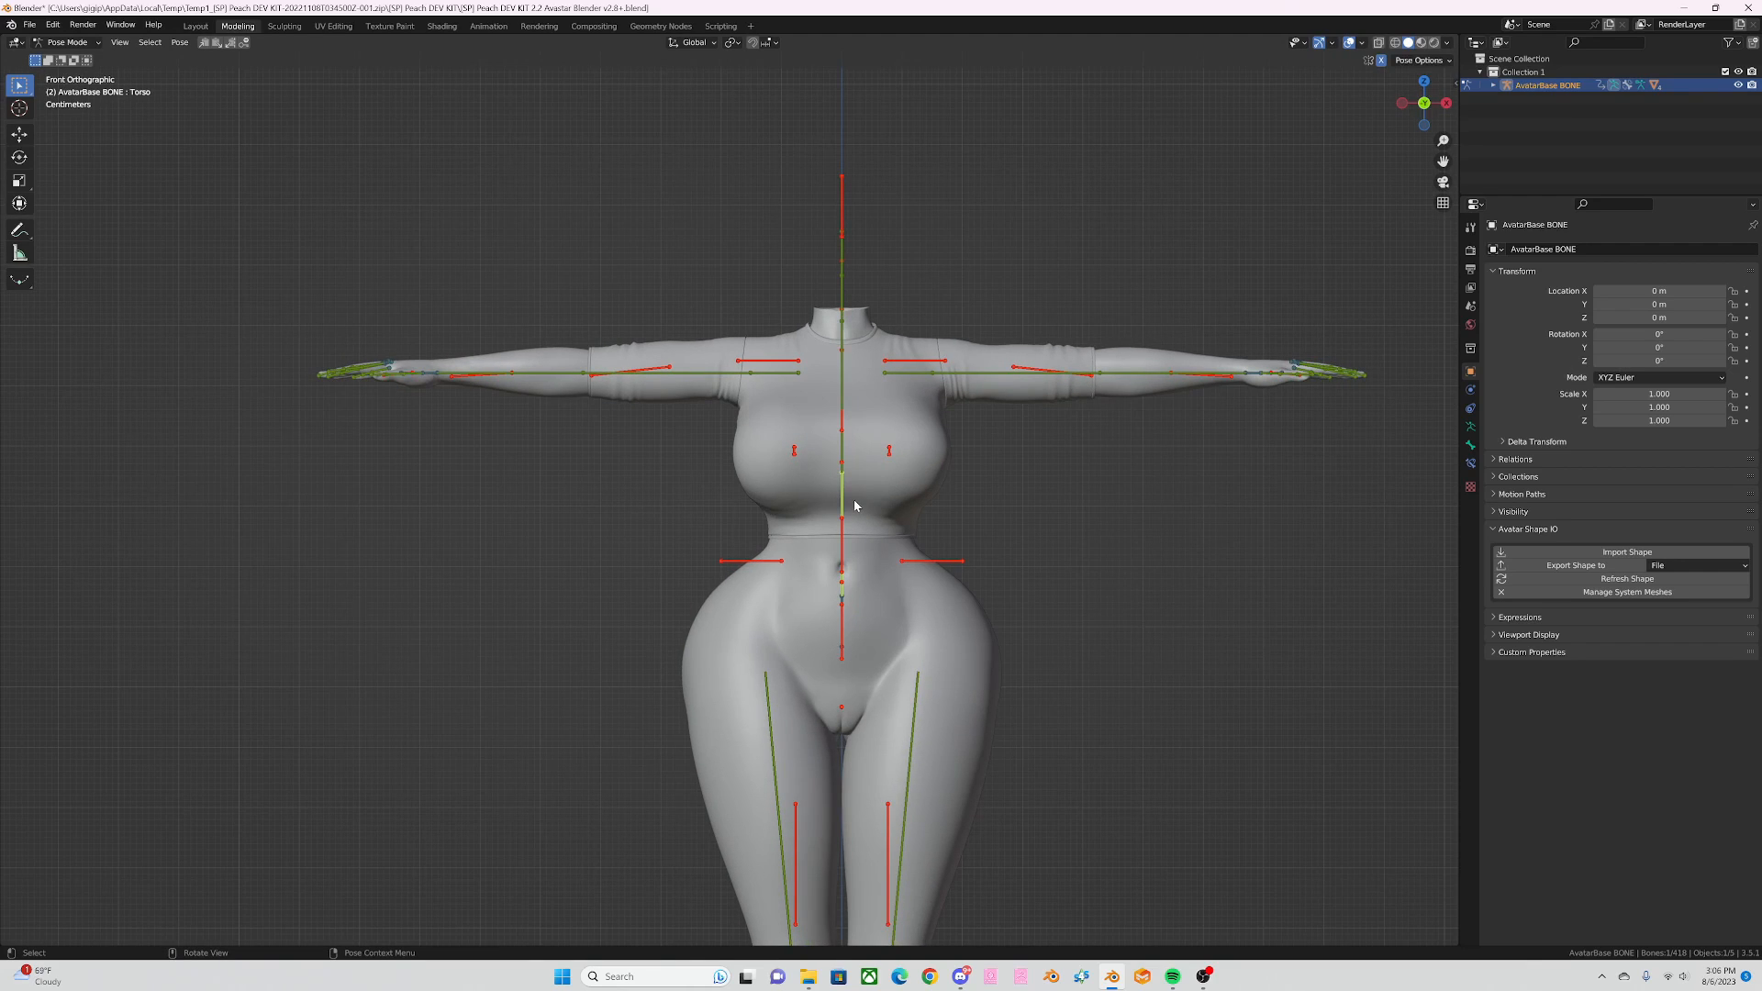
{"action": "key", "text": "r"}
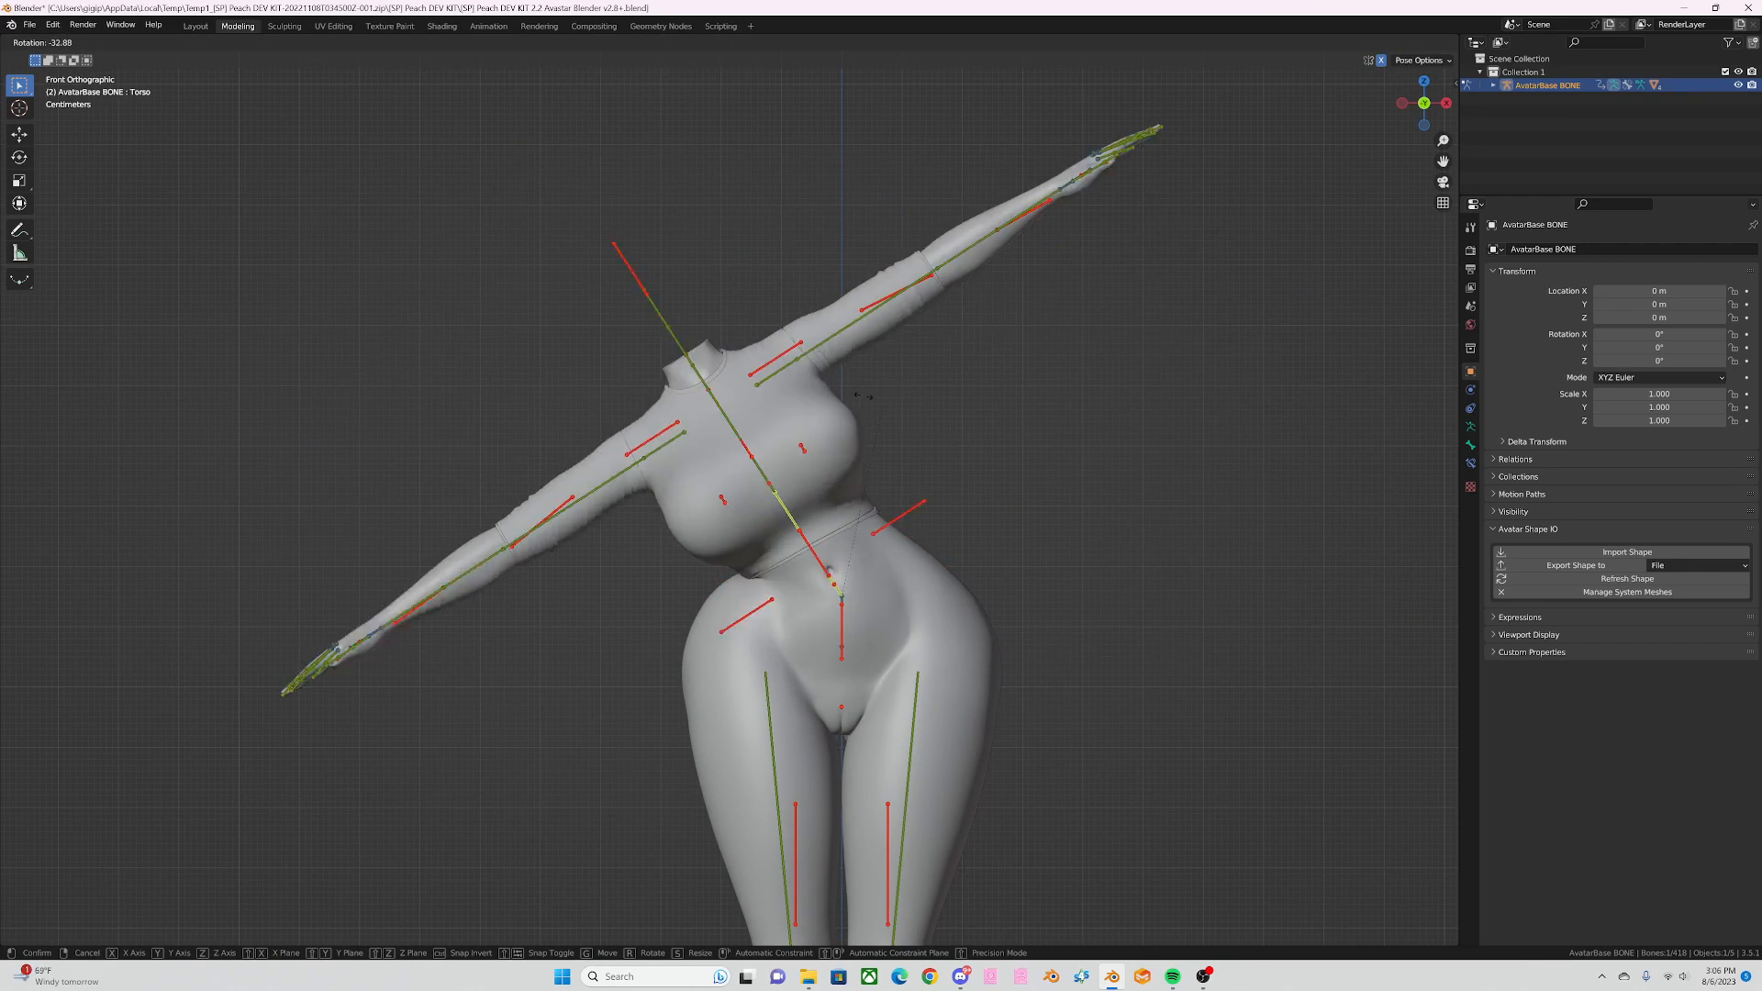
{"action": "left_click", "coordinate": [993, 487]}
{"action": "key", "text": "r"}
{"action": "key", "text": "r"}
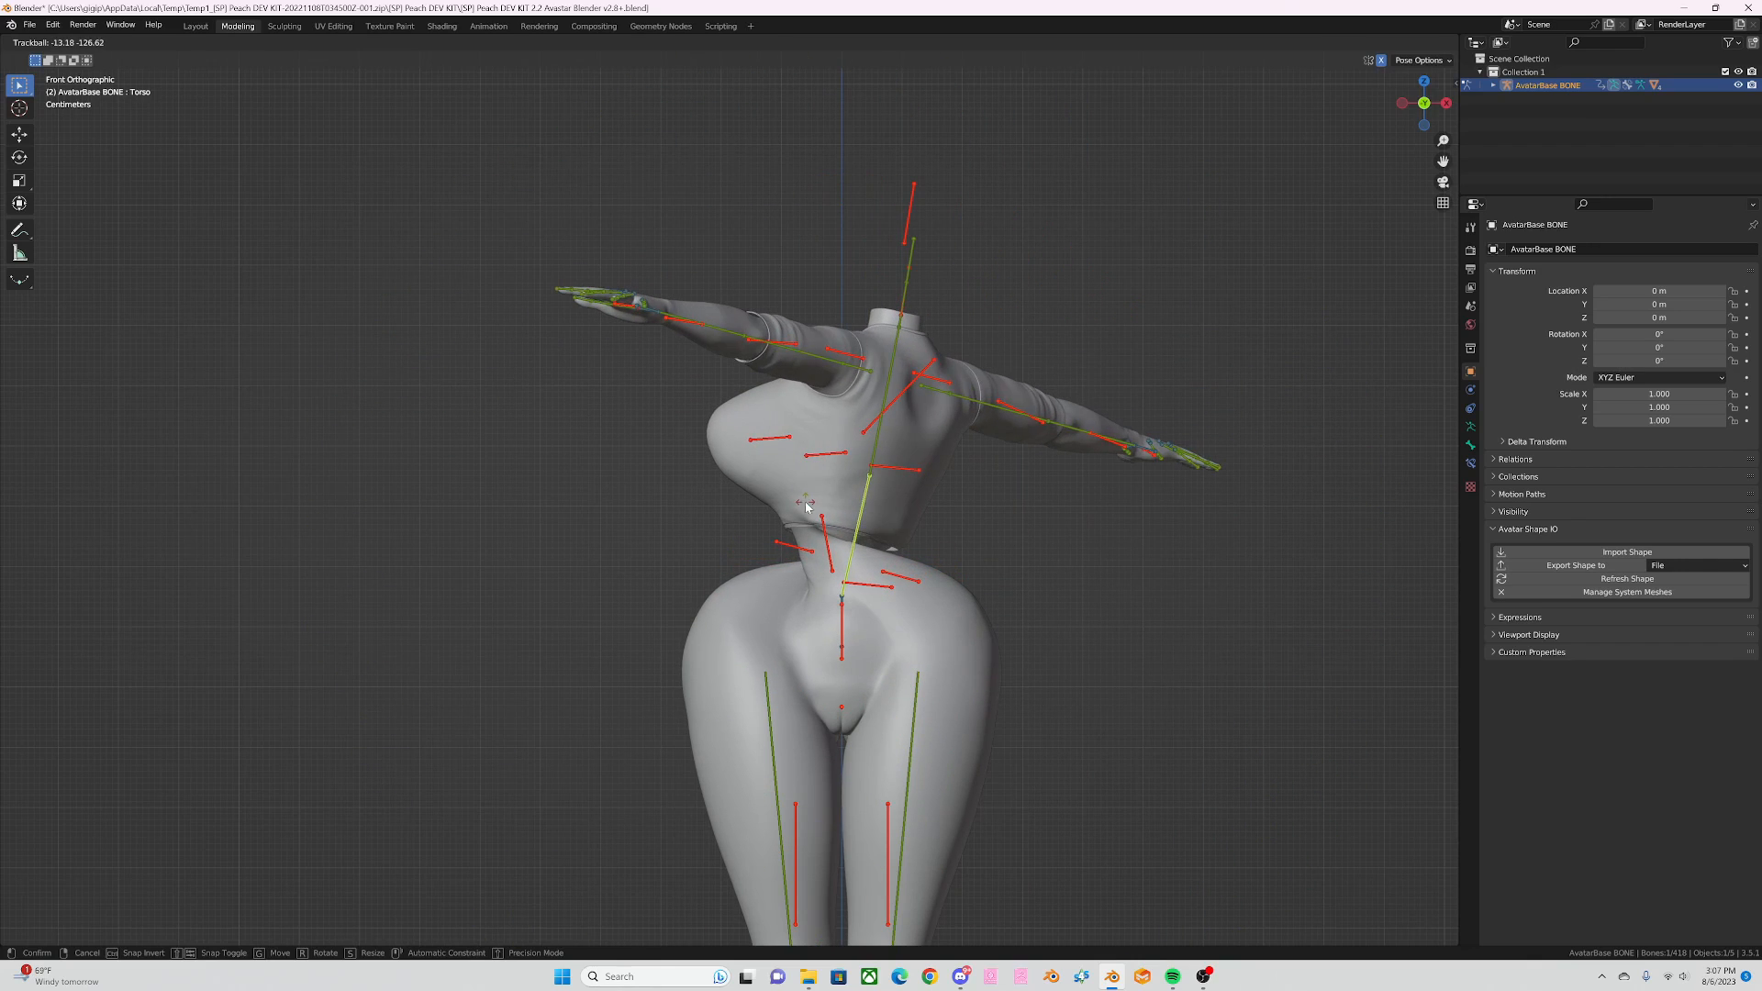
{"action": "left_click", "coordinate": [806, 507]}
{"action": "key", "text": "ctrl+z"}
Step: Test the sleeve deformation by bending the ElbowLeft bone about 49° with mirrored arms, and restore the T-pose
{"action": "left_click", "coordinate": [1131, 377]}
{"action": "key", "text": "r"}
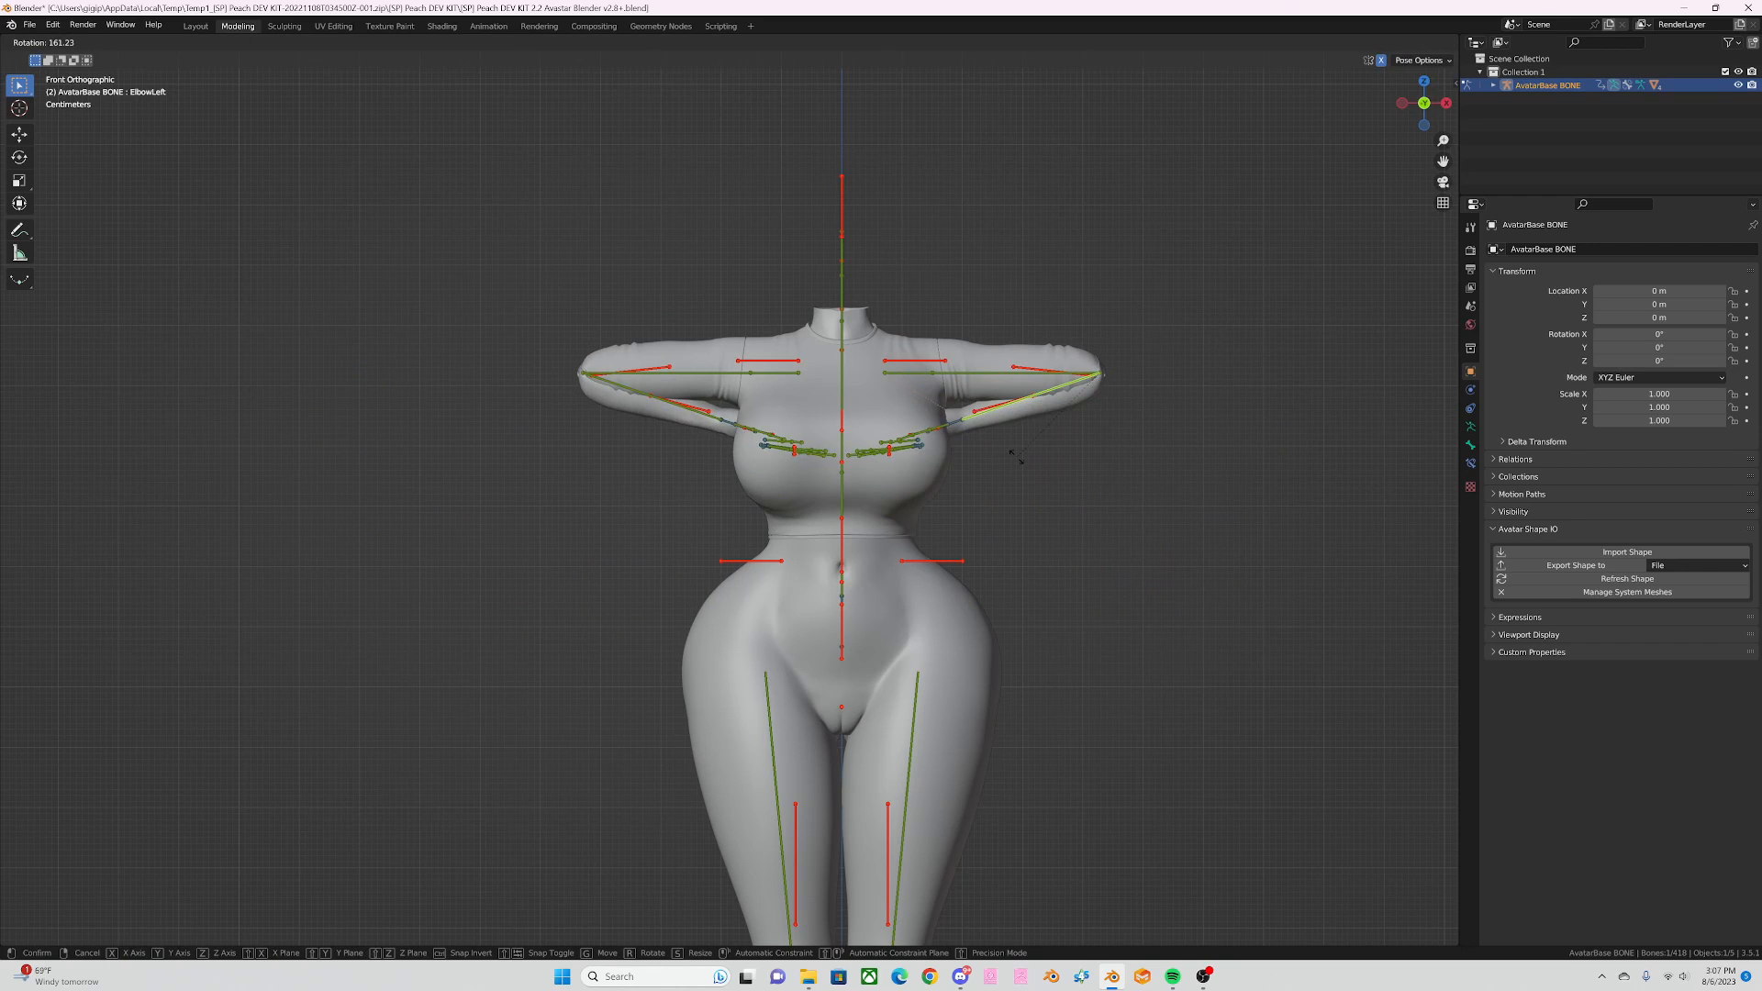
{"action": "left_click", "coordinate": [1097, 417]}
{"action": "middle_click_drag", "start_coordinate": [1096, 417], "coordinate": [1082, 477]}
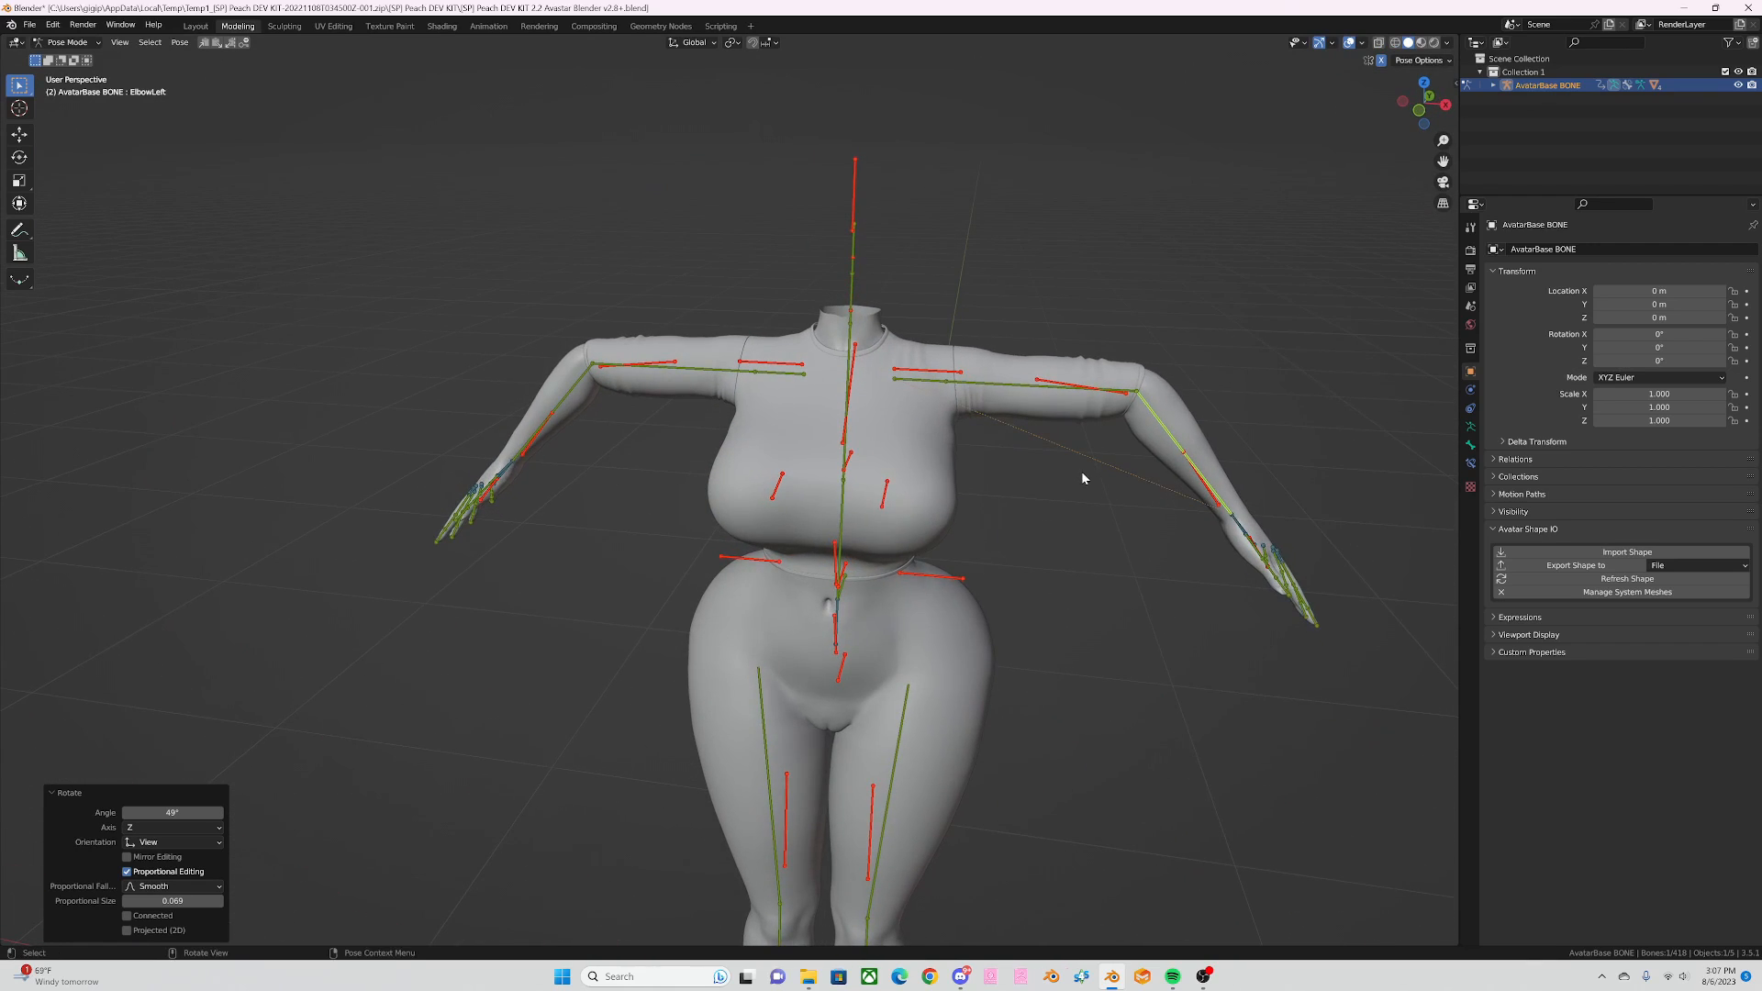
{"action": "key", "text": "alt+r"}
{"action": "key", "text": "KP_1"}
Step: Test the collar deformation by rotating the Neck bone sideways, and clear the rotation
{"action": "left_click", "coordinate": [846, 332]}
{"action": "left_click", "coordinate": [844, 292]}
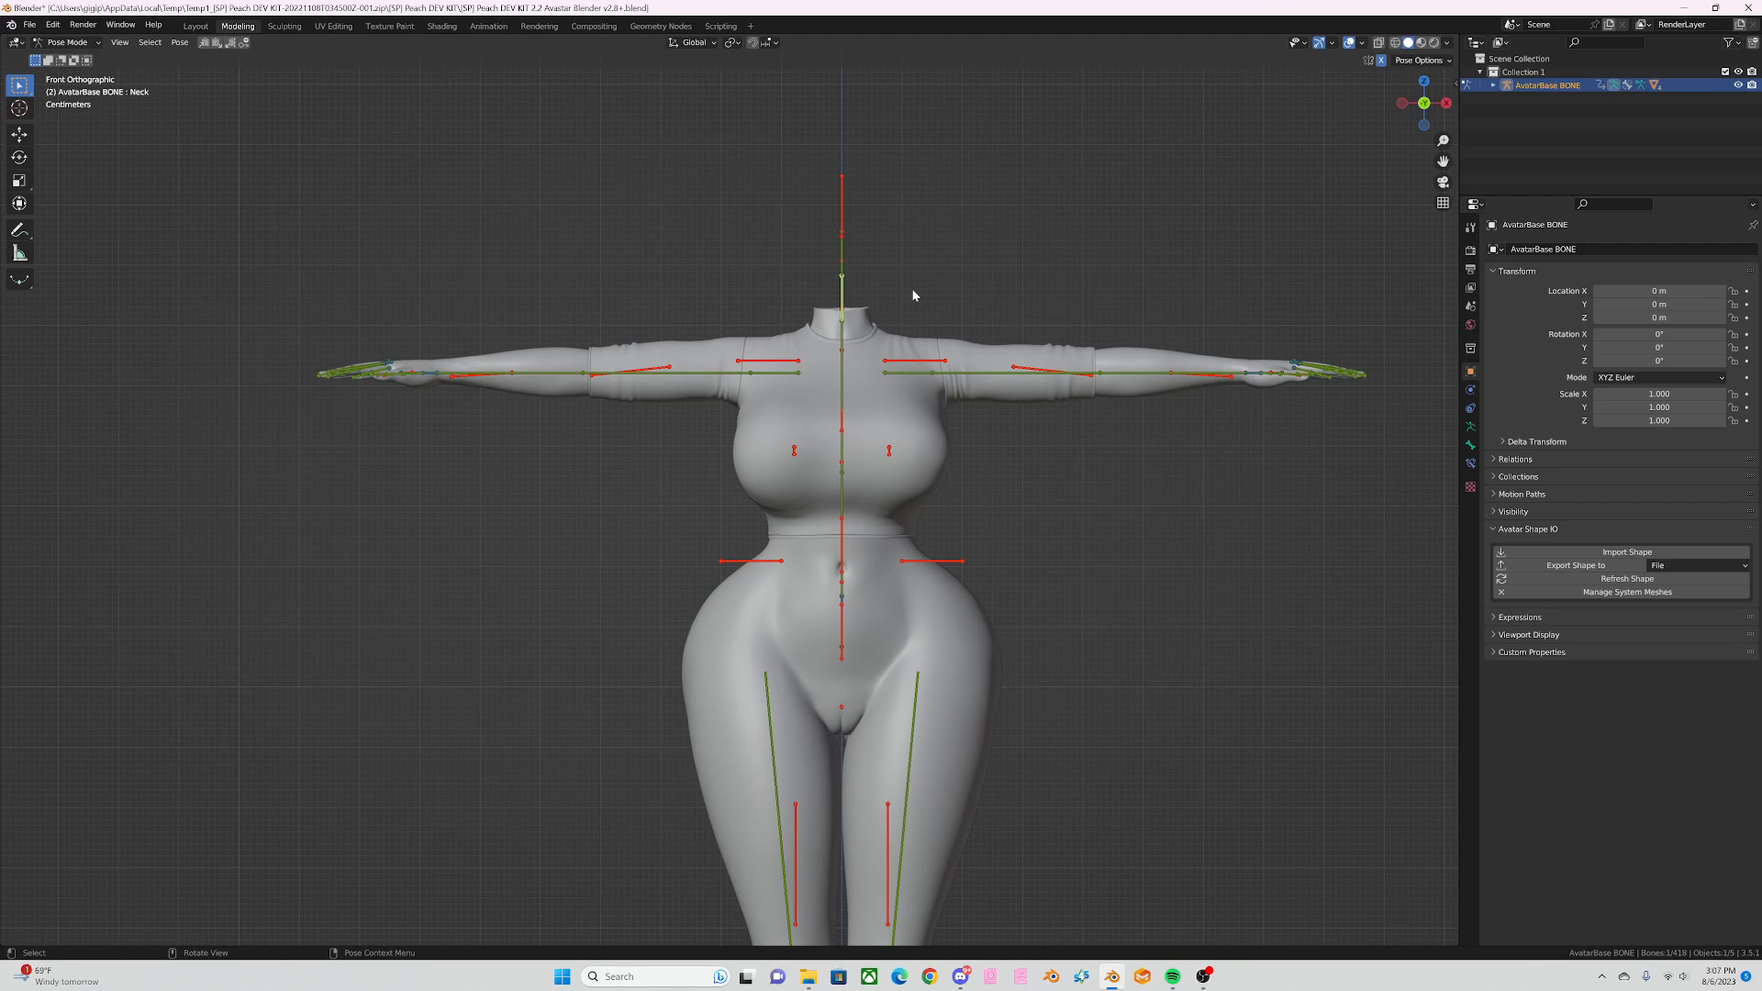
{"action": "key", "text": "r"}
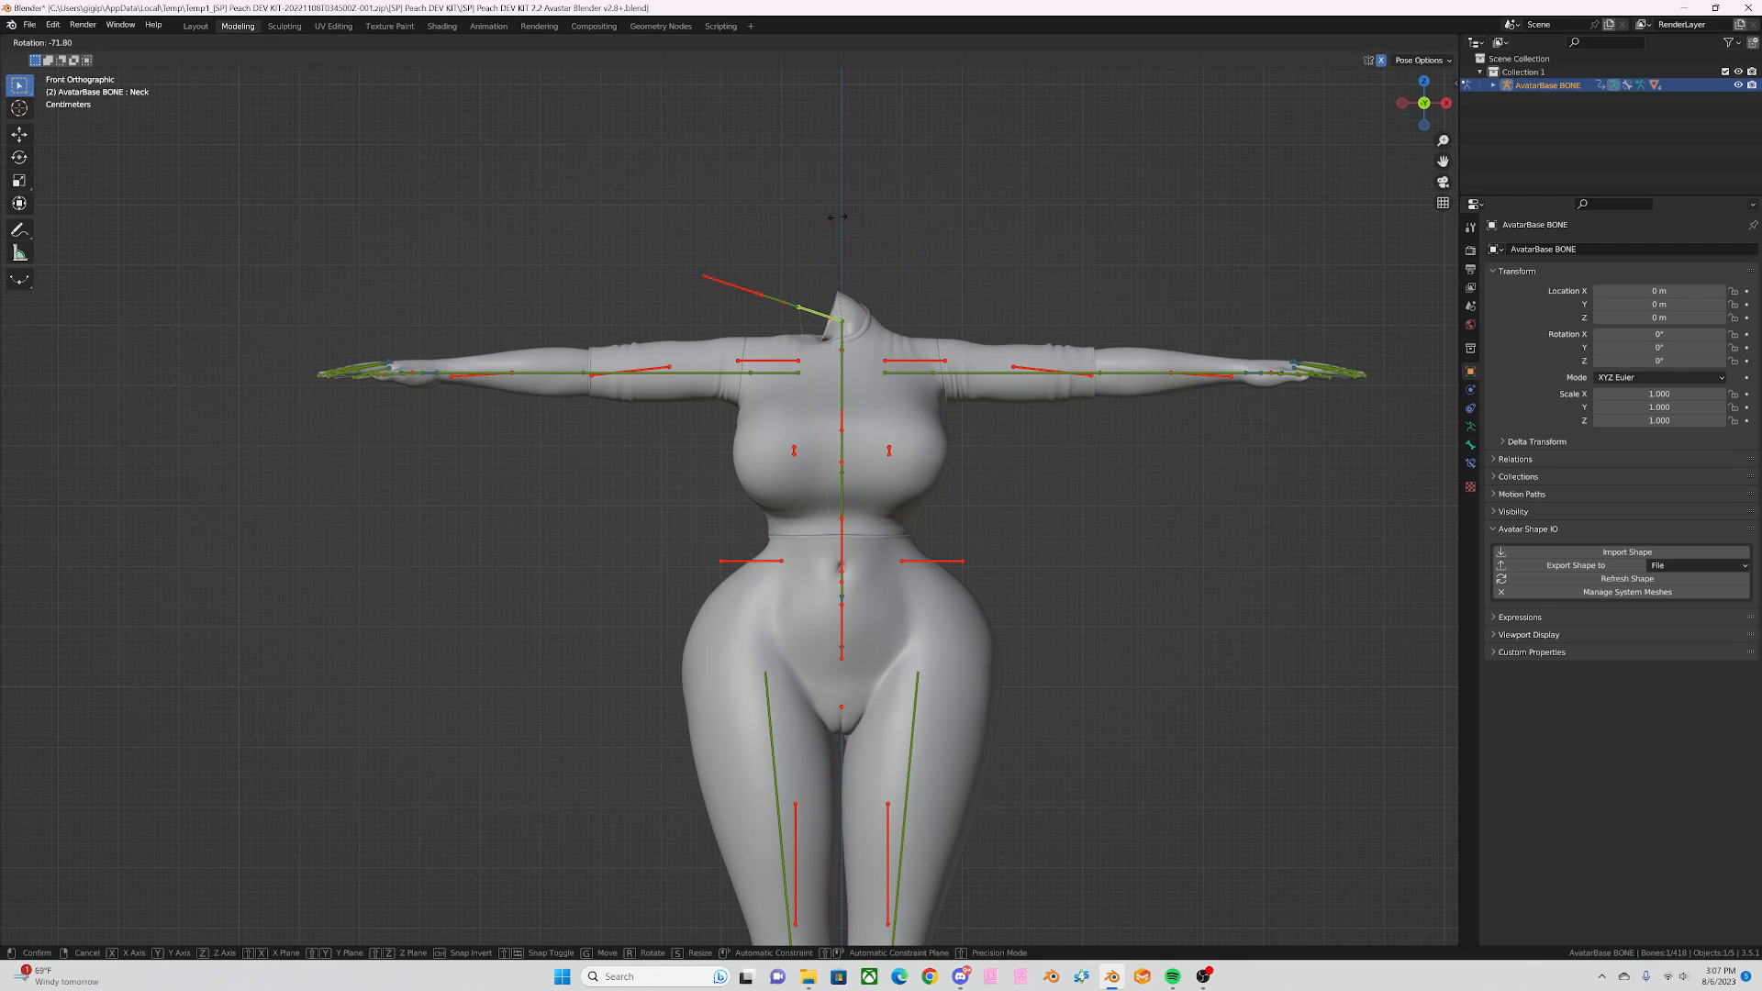
{"action": "left_click", "coordinate": [904, 211]}
{"action": "key", "text": "alt+r"}
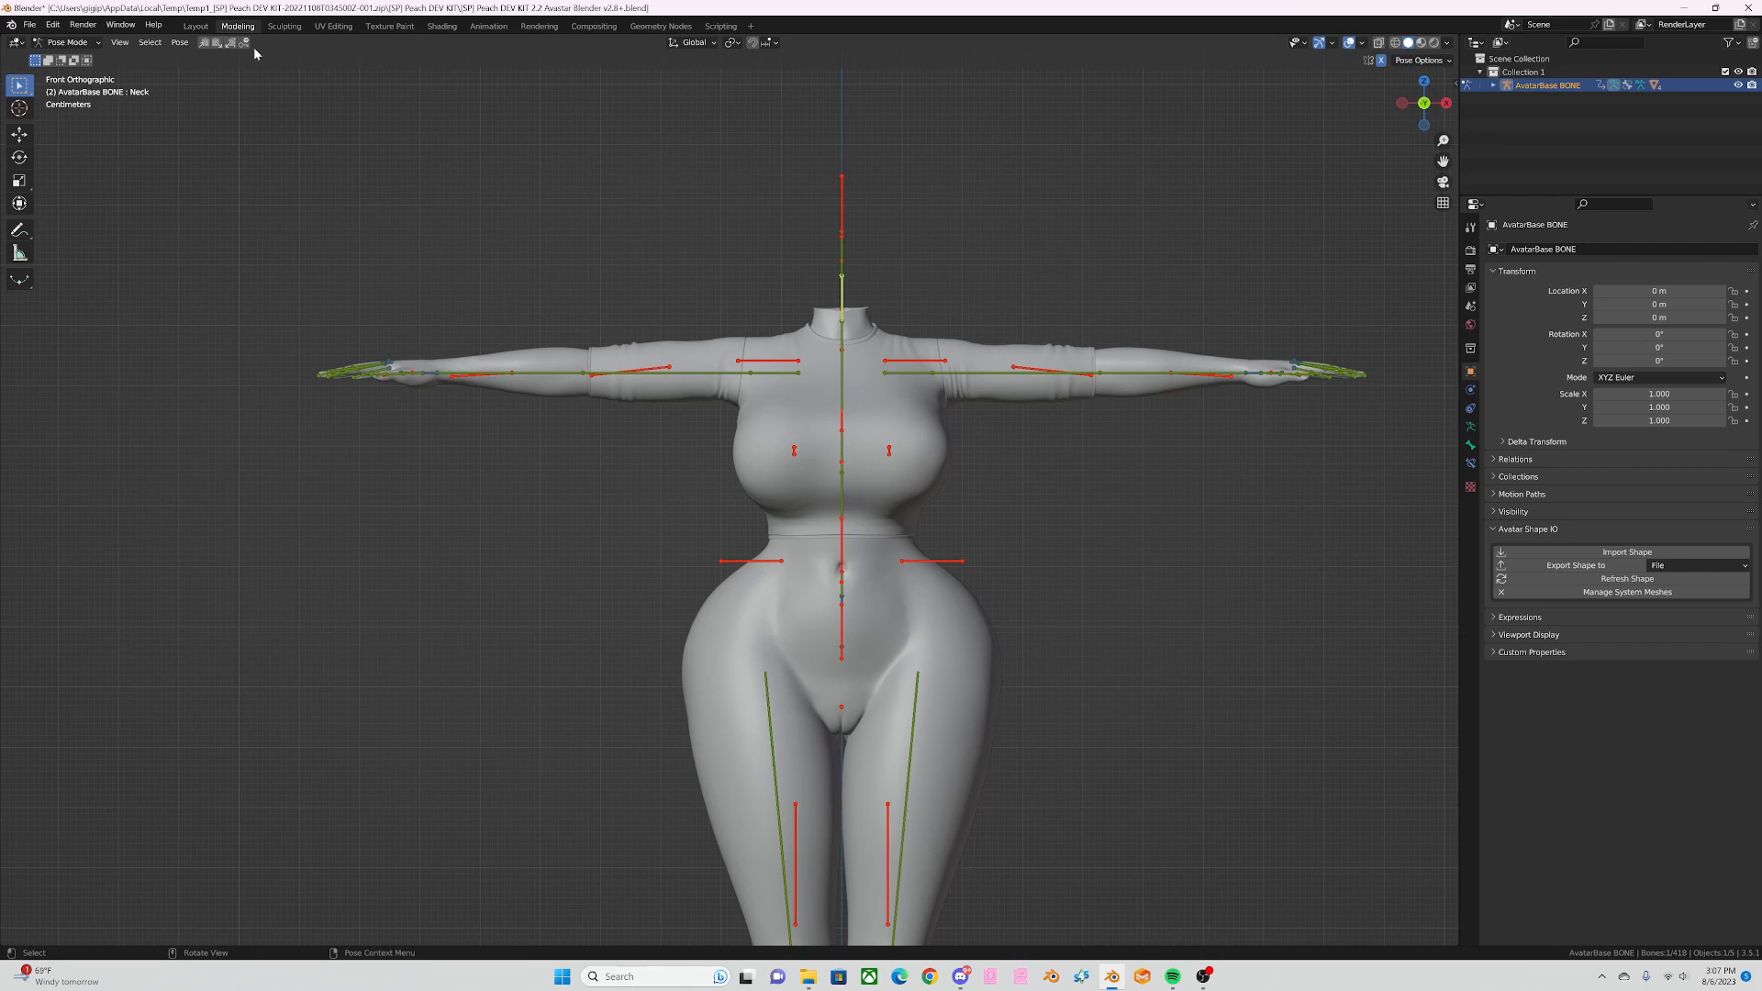
Step: Put the armature back in Object Mode and select the TSHIRT LOW mesh
{"action": "left_click", "coordinate": [67, 43]}
{"action": "left_click", "coordinate": [66, 57]}
{"action": "left_click", "coordinate": [910, 429]}
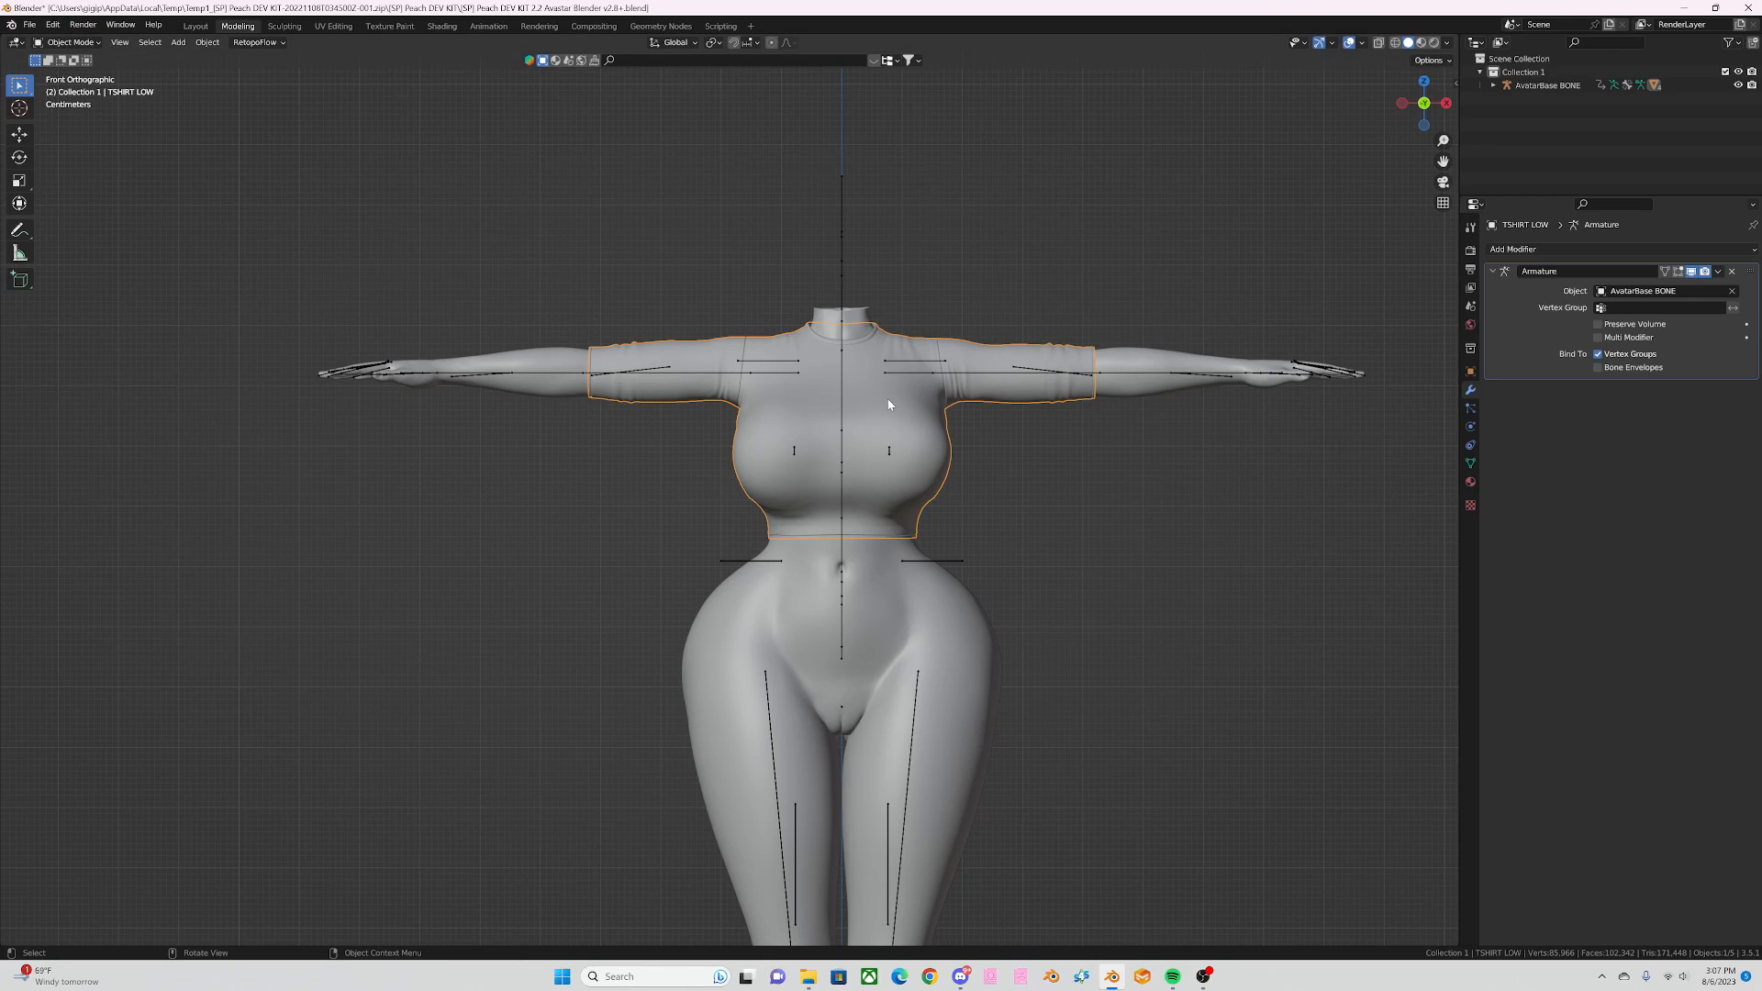
Step: Load the defaults_bentobuddy.dkp preset into Bento Buddy's Mesh Export settings
{"action": "key", "text": "n"}
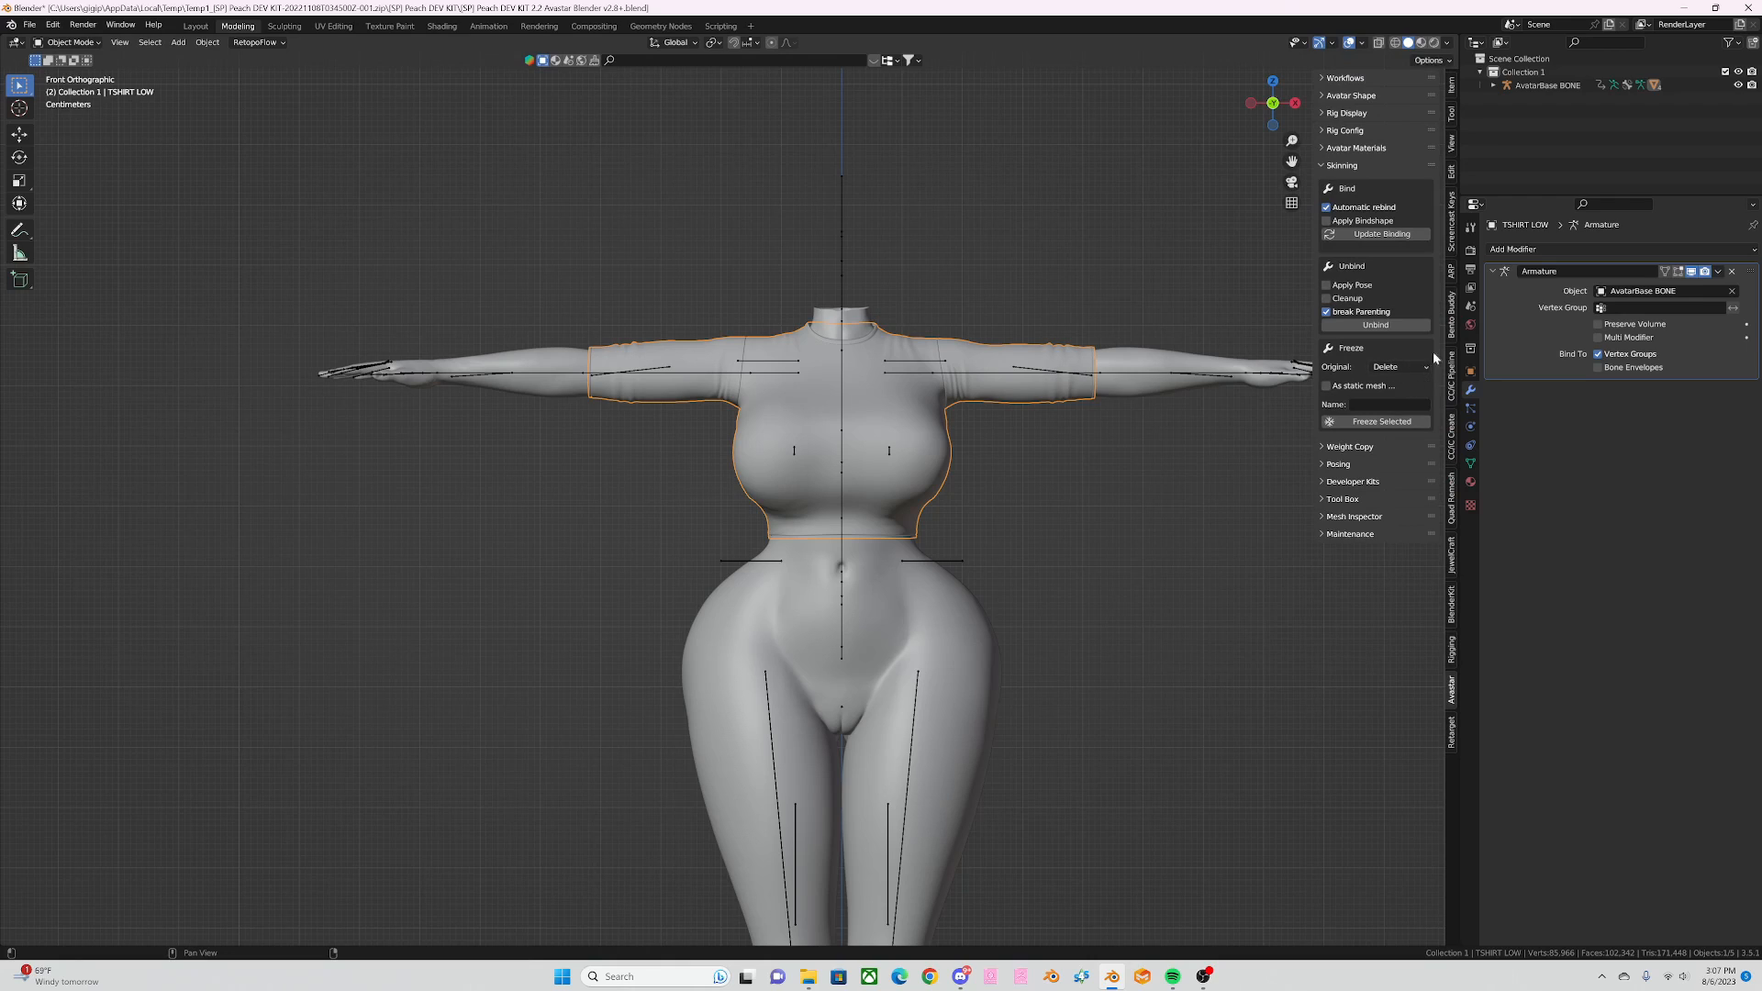
{"action": "left_click", "coordinate": [1451, 306]}
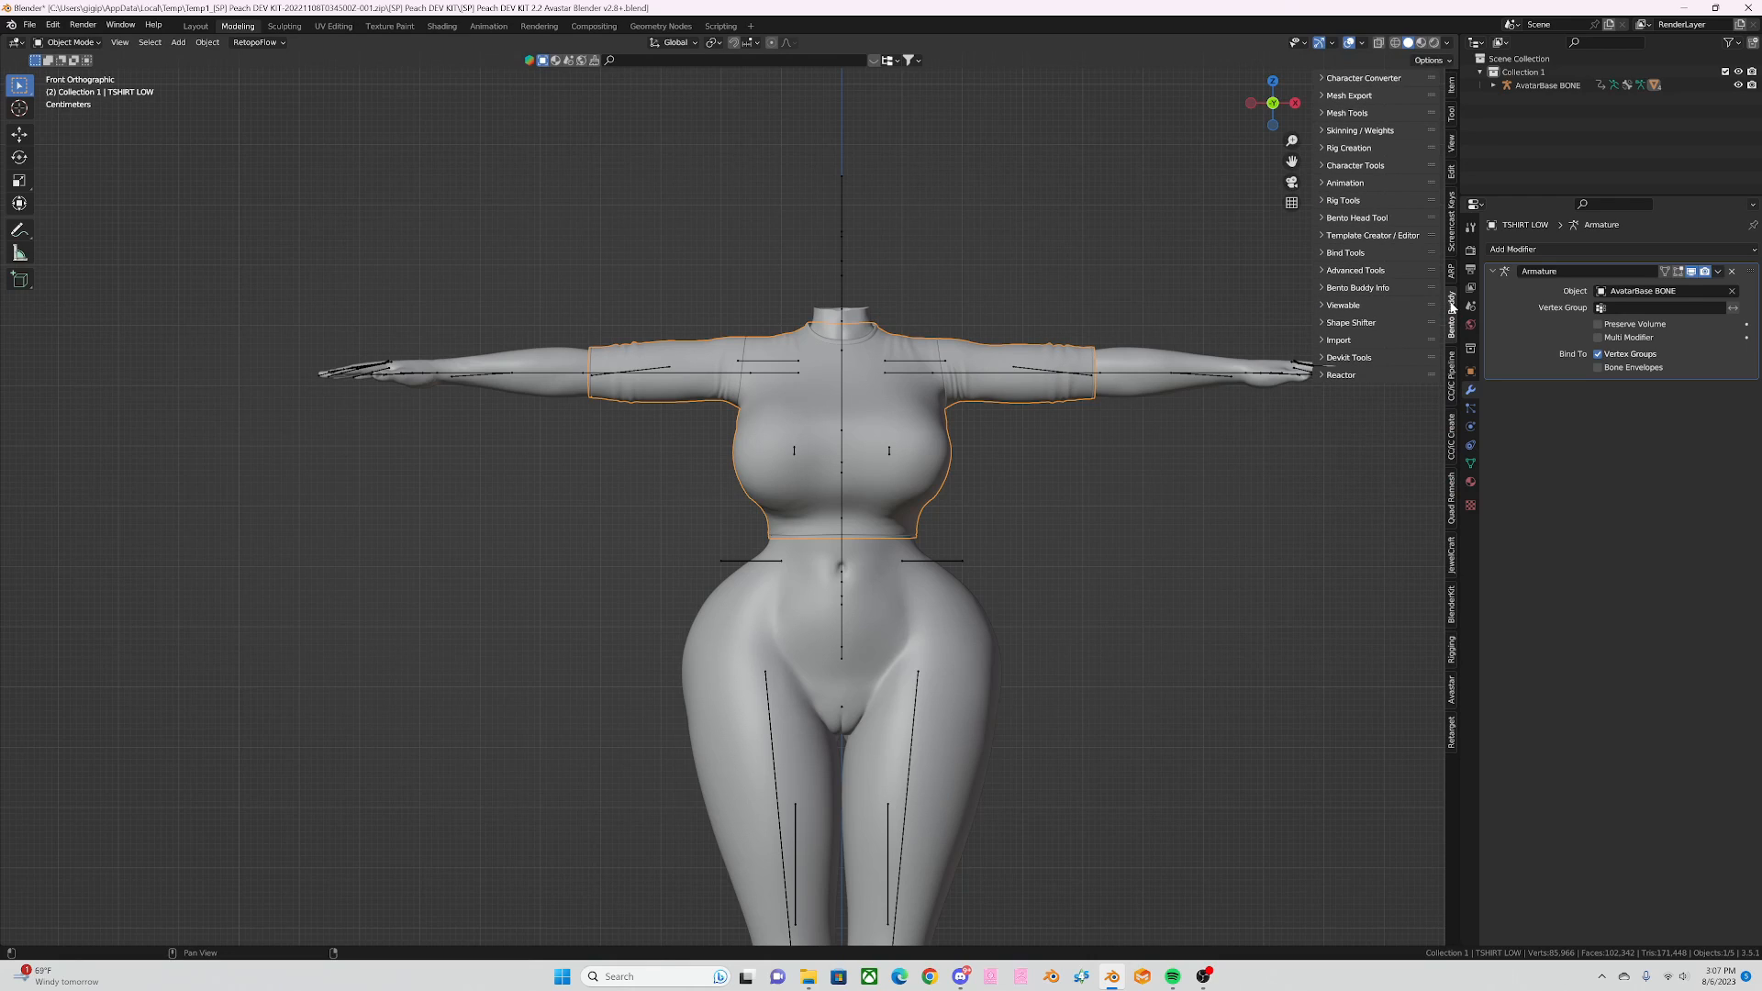
{"action": "left_click", "coordinate": [1345, 95]}
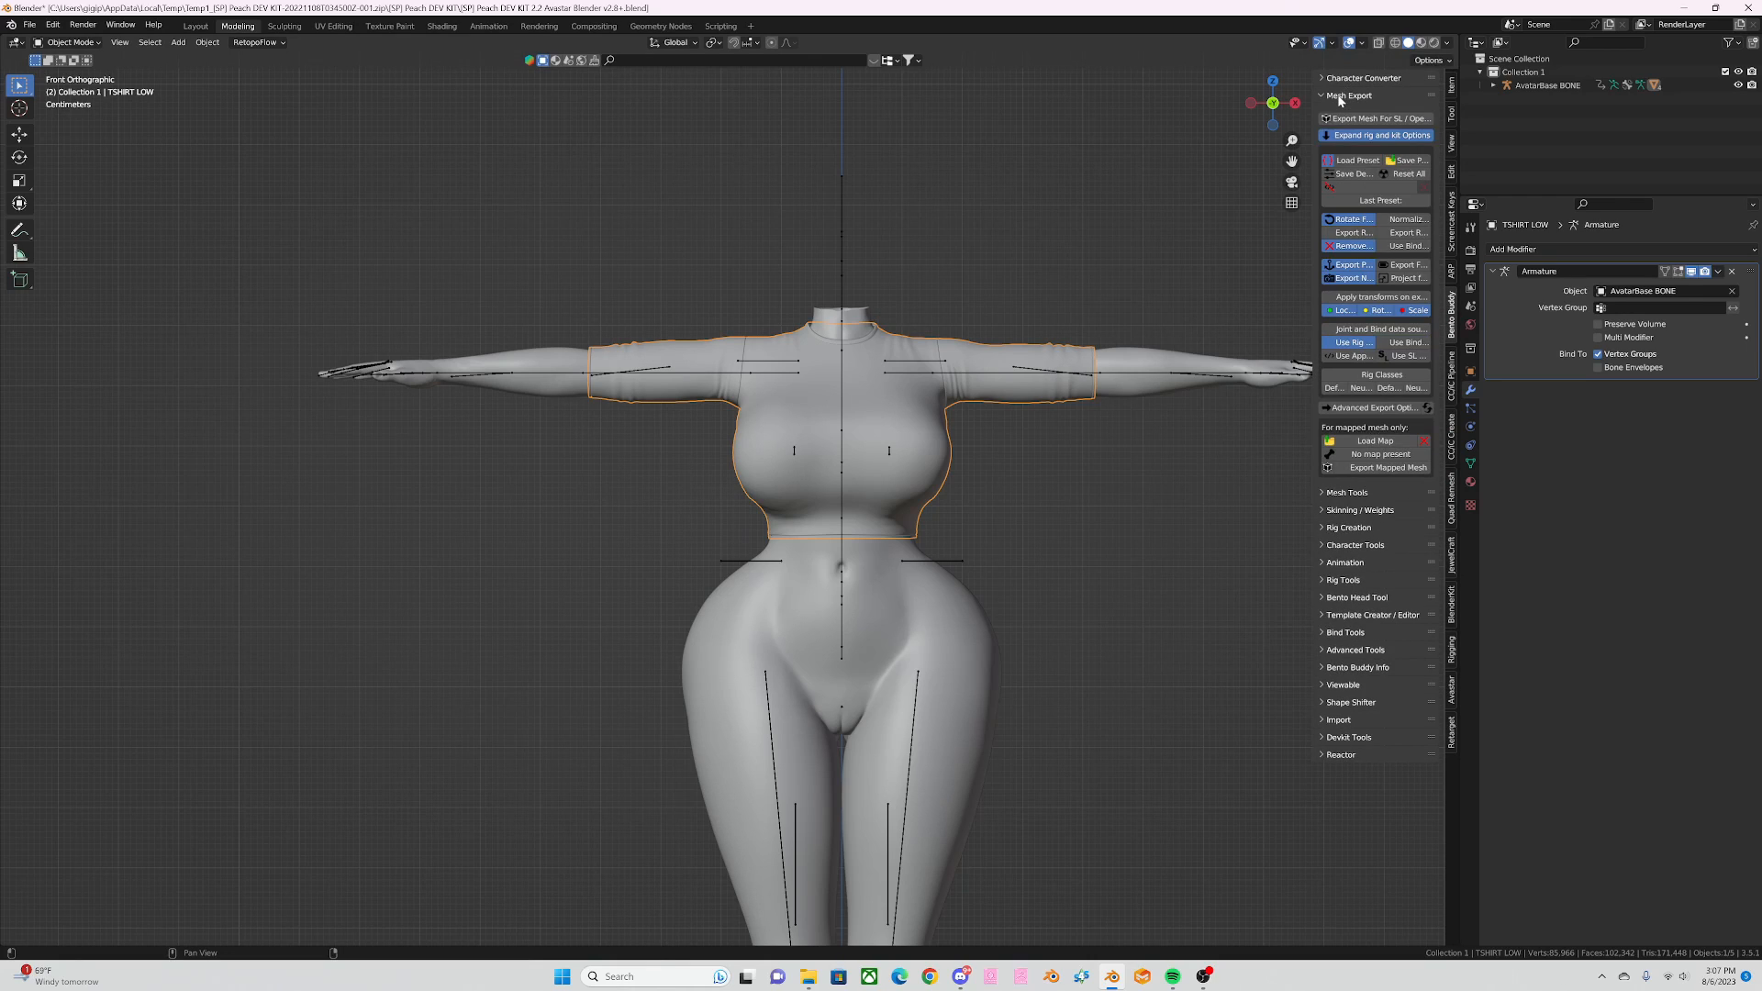
{"action": "left_click", "coordinate": [1356, 161]}
{"action": "scroll", "coordinate": [786, 464], "scroll_direction": "down", "scroll_amount": 8}
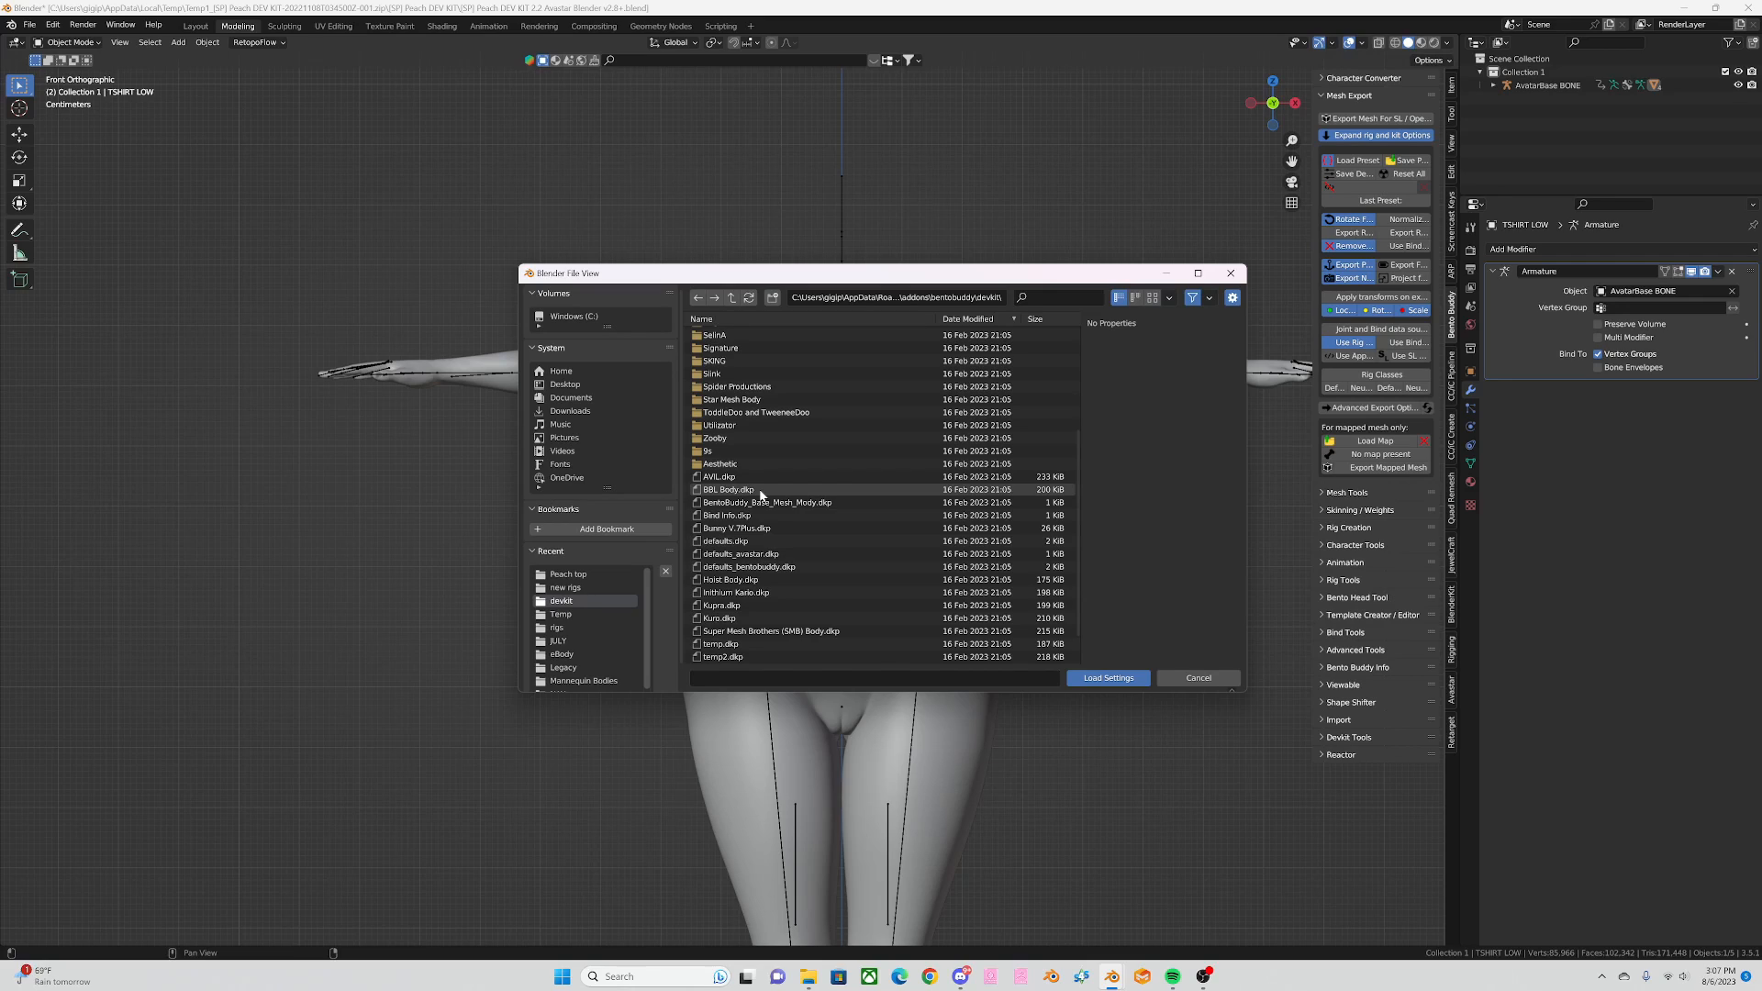
{"action": "left_click", "coordinate": [751, 567]}
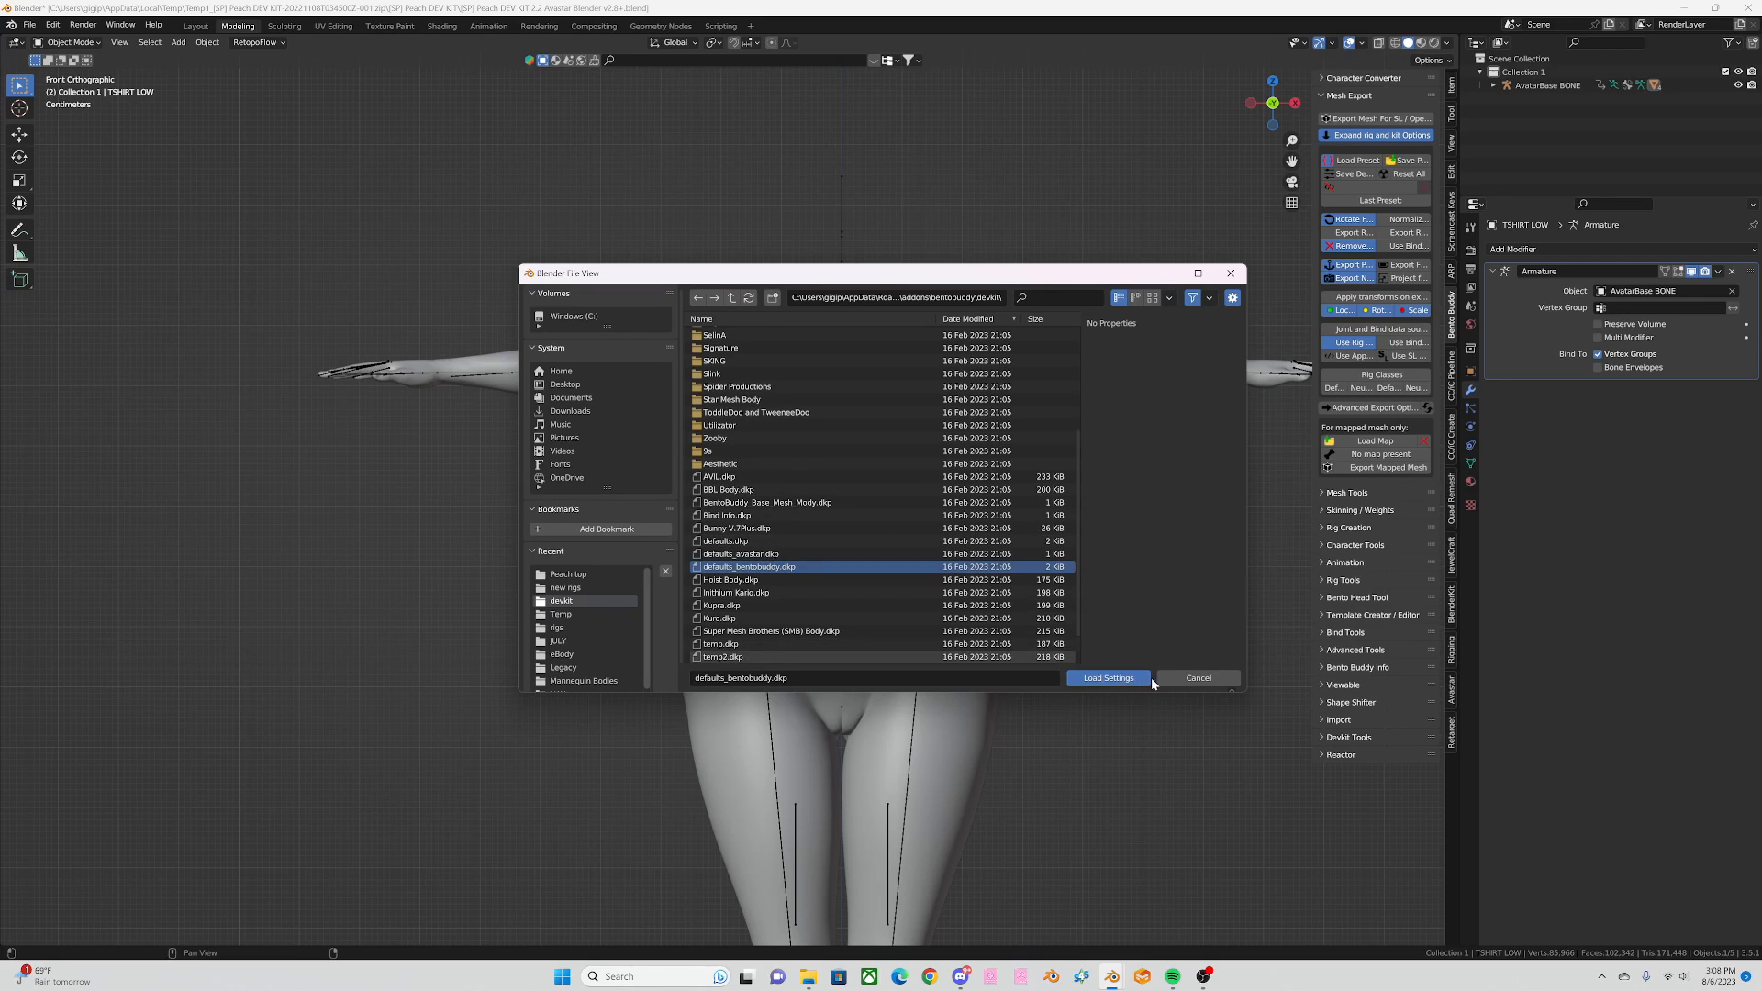
{"action": "left_click", "coordinate": [1108, 677]}
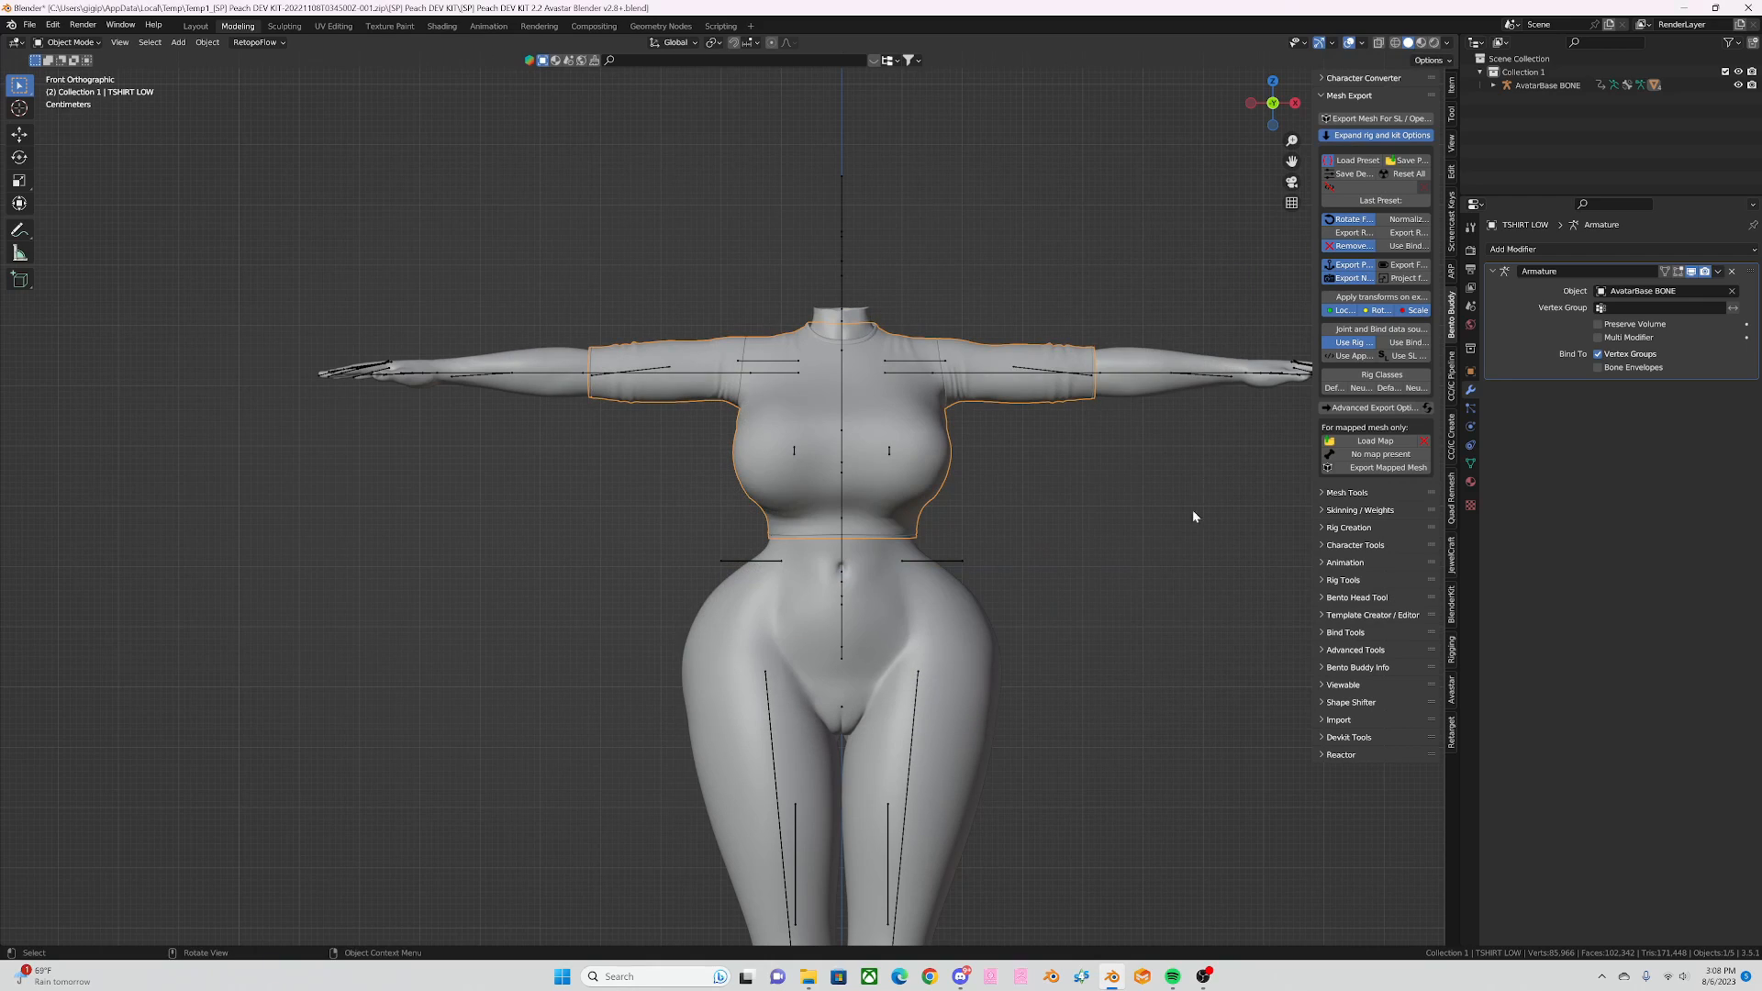
Step: Start the mesh export for SL and create a rigs folder inside Peach top as its destination
{"action": "left_click", "coordinate": [1355, 120]}
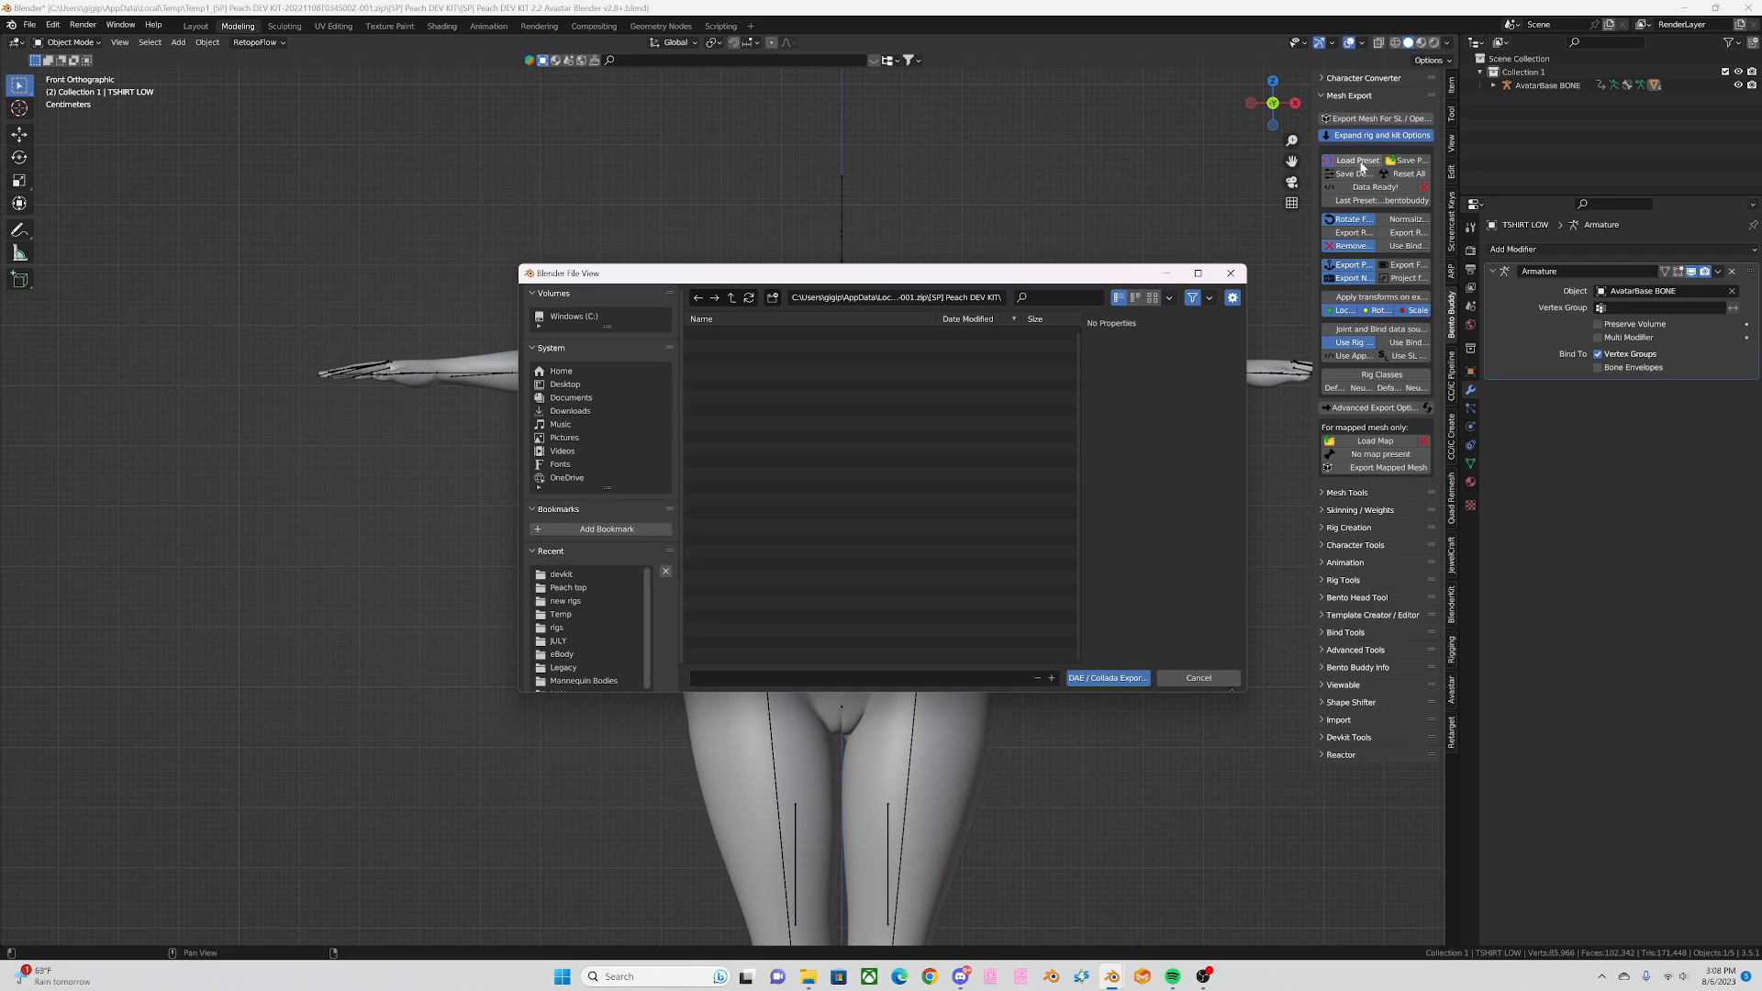
{"action": "left_click", "coordinate": [578, 587]}
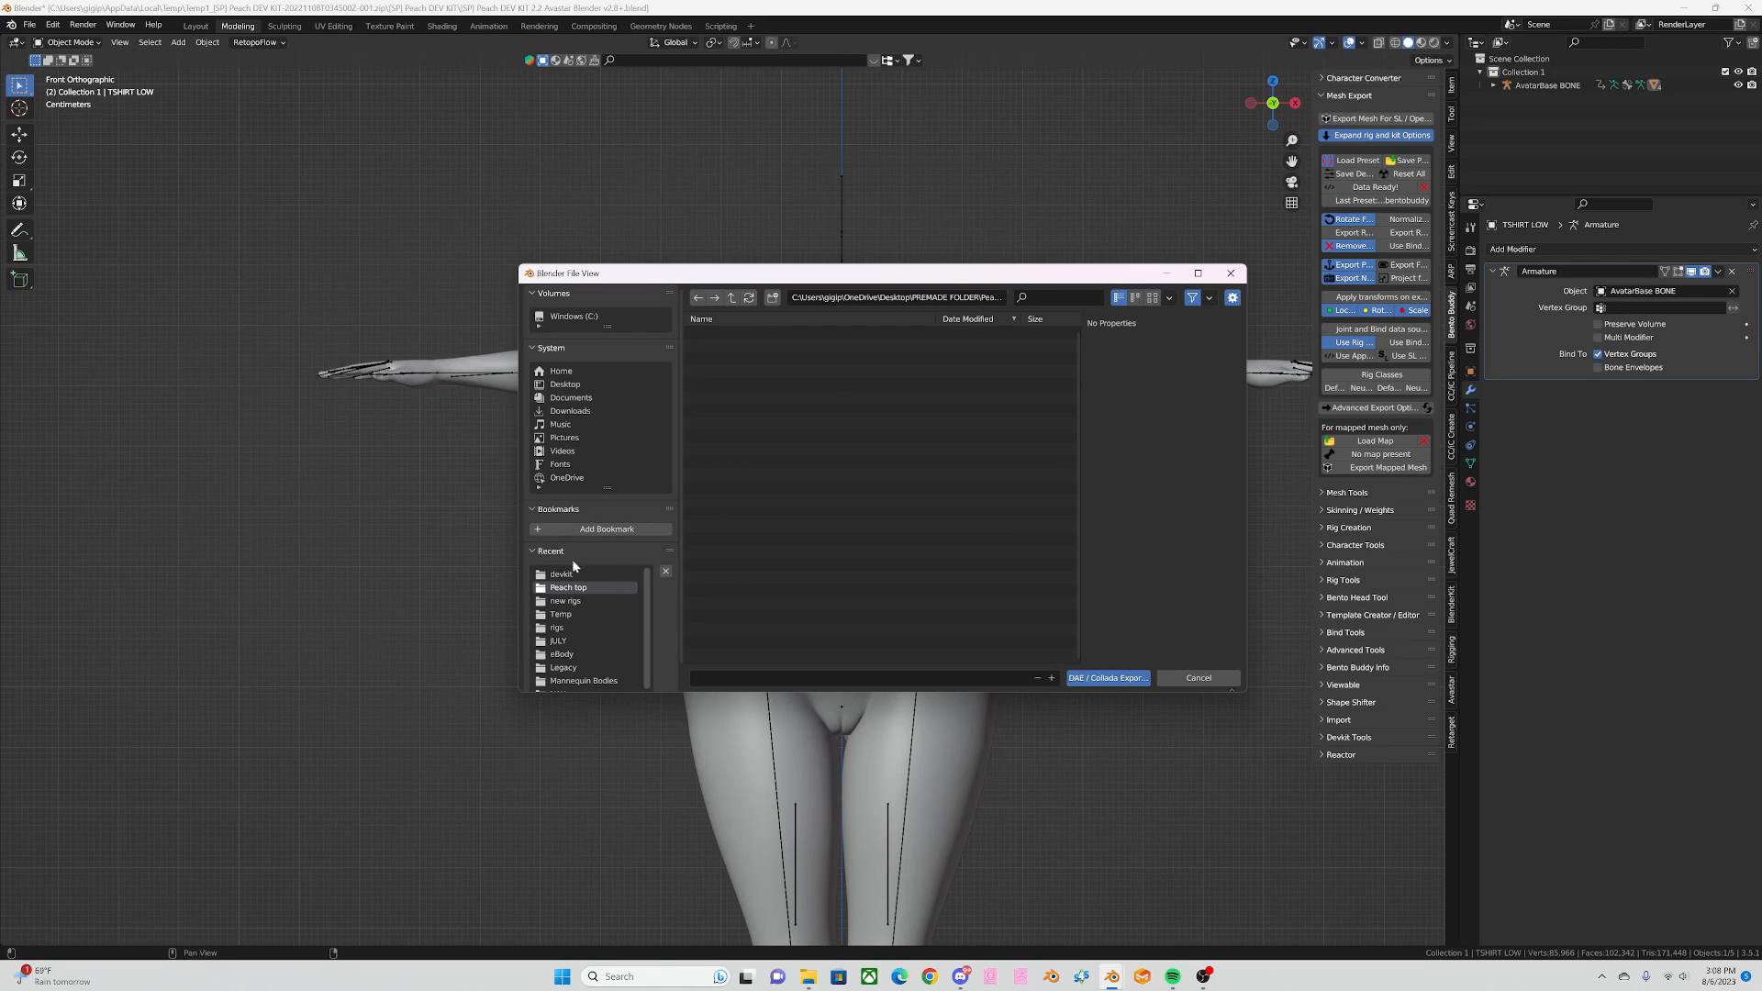
{"action": "key", "text": "BackSpace"}
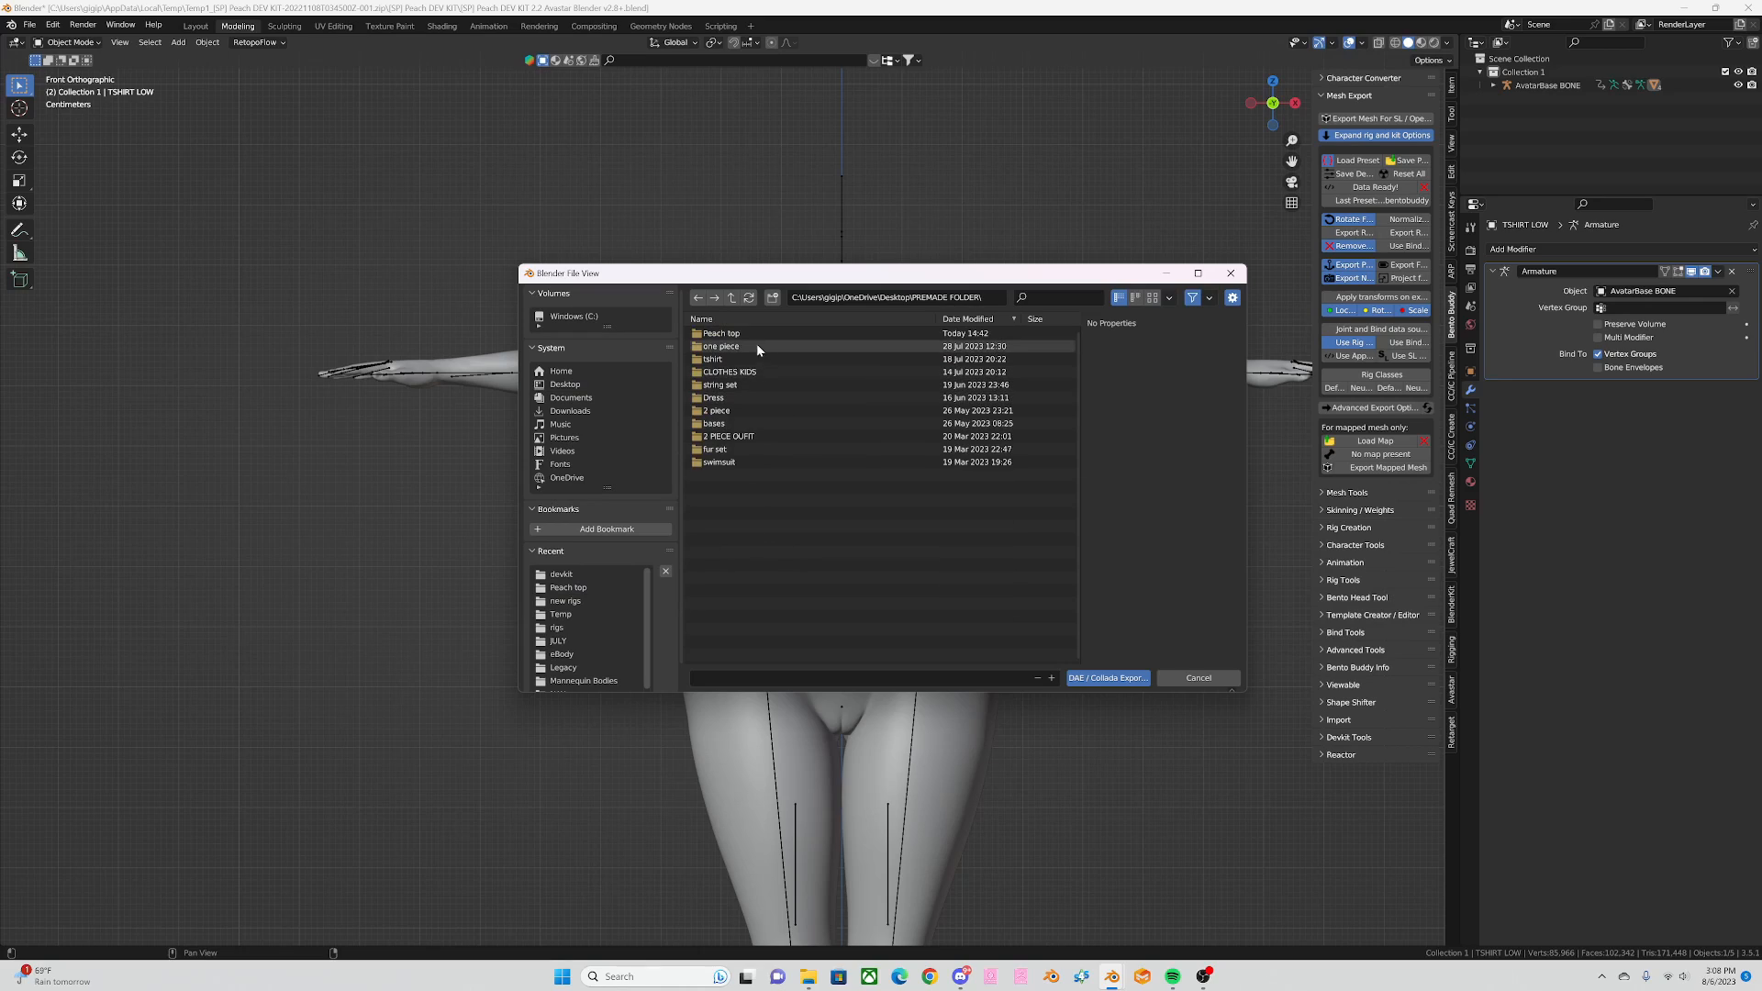
{"action": "double_click", "coordinate": [721, 333]}
{"action": "left_click", "coordinate": [771, 297]}
{"action": "type", "text": "rigs"}
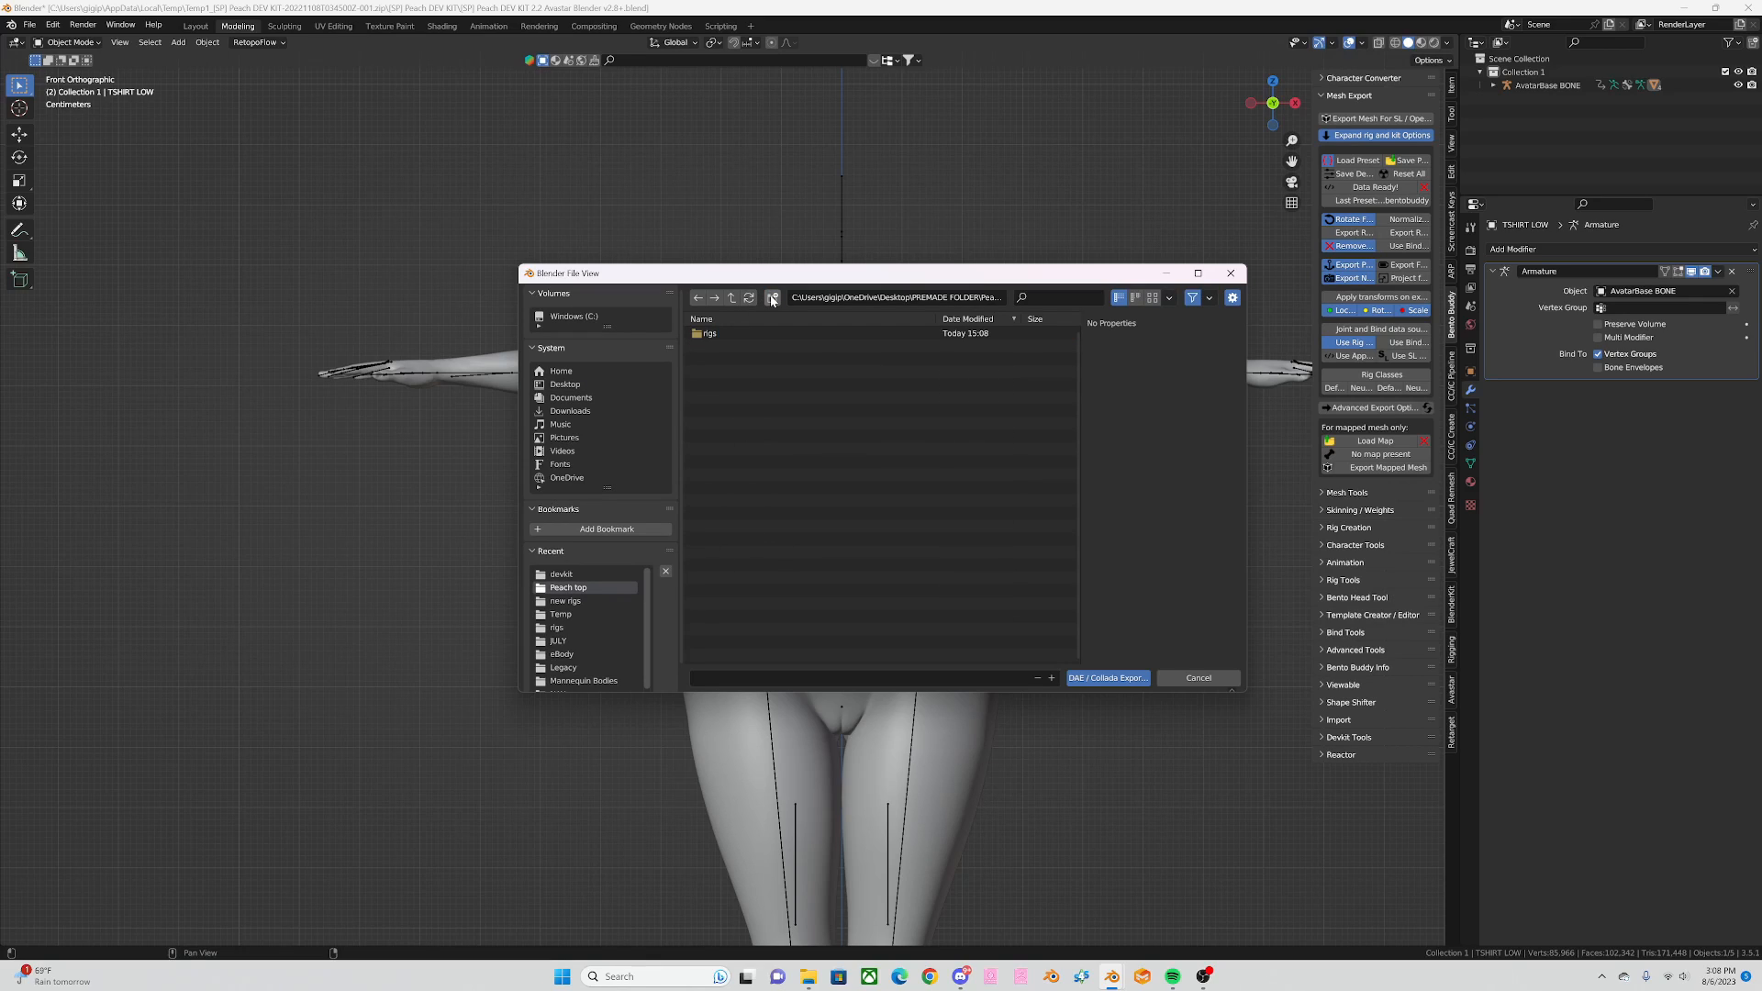
{"action": "double_click", "coordinate": [756, 332]}
Step: Name the Collada file PEACH RIG and export the shirt
{"action": "left_click", "coordinate": [843, 679]}
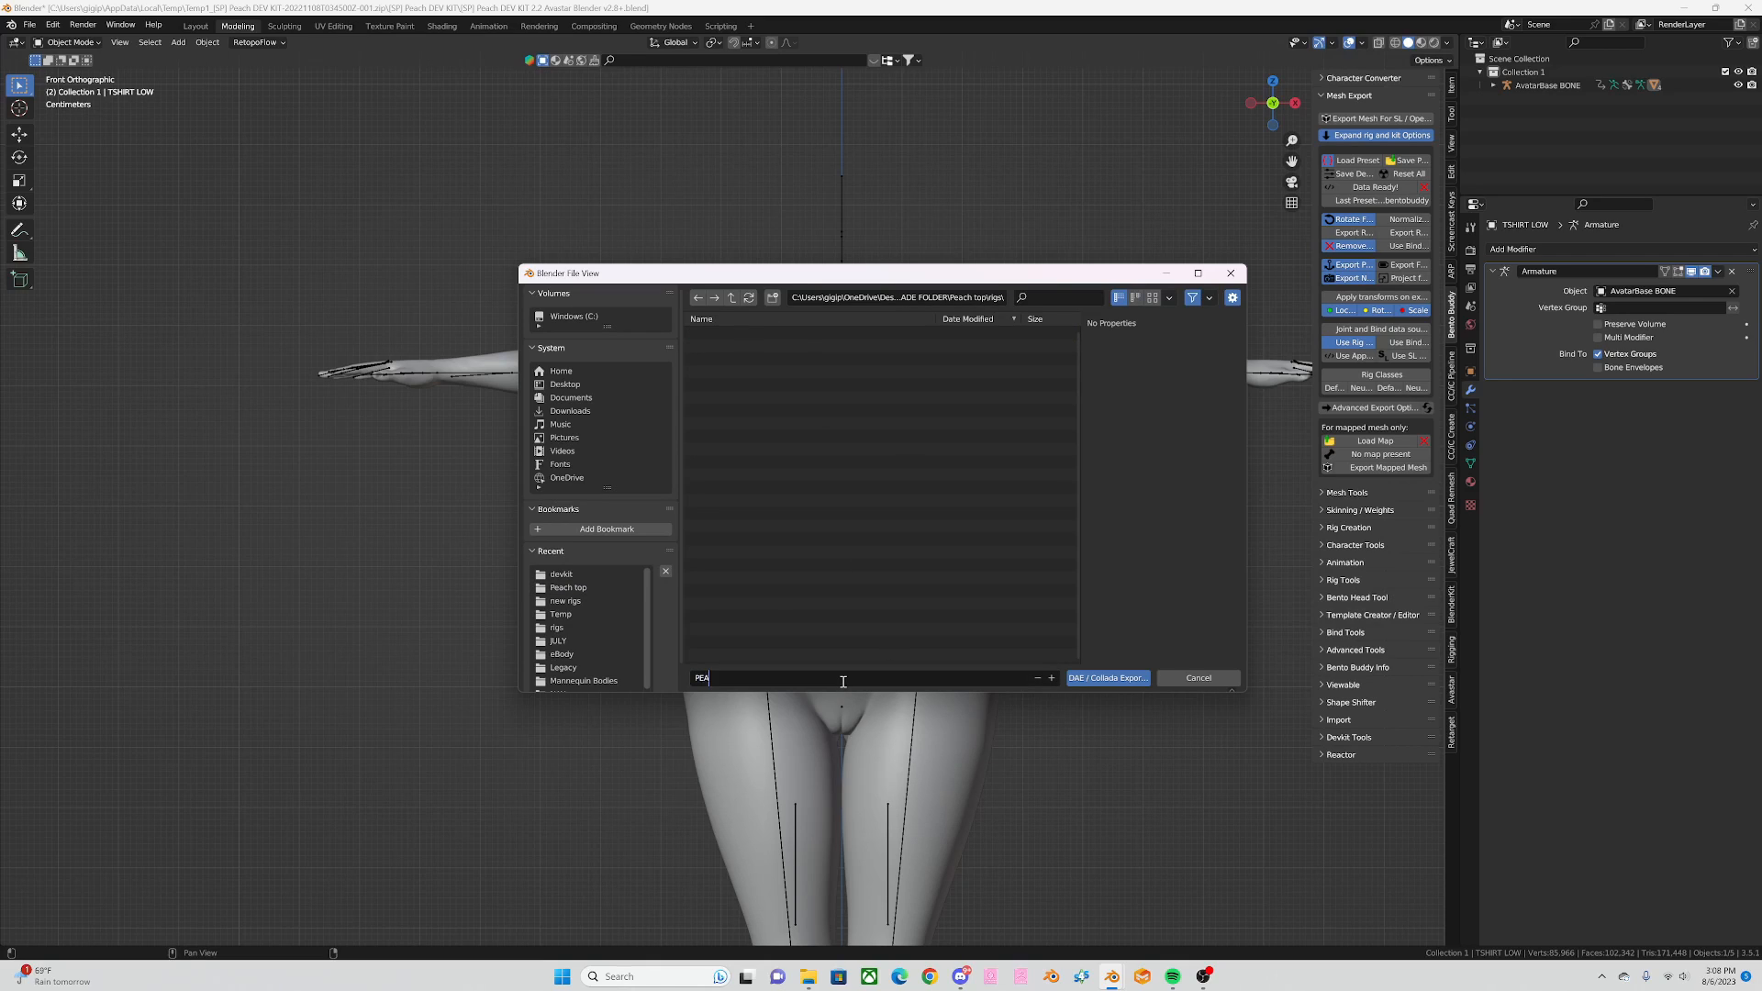
{"action": "type", "text": "PEACH RIG"}
{"action": "key", "text": "Return"}
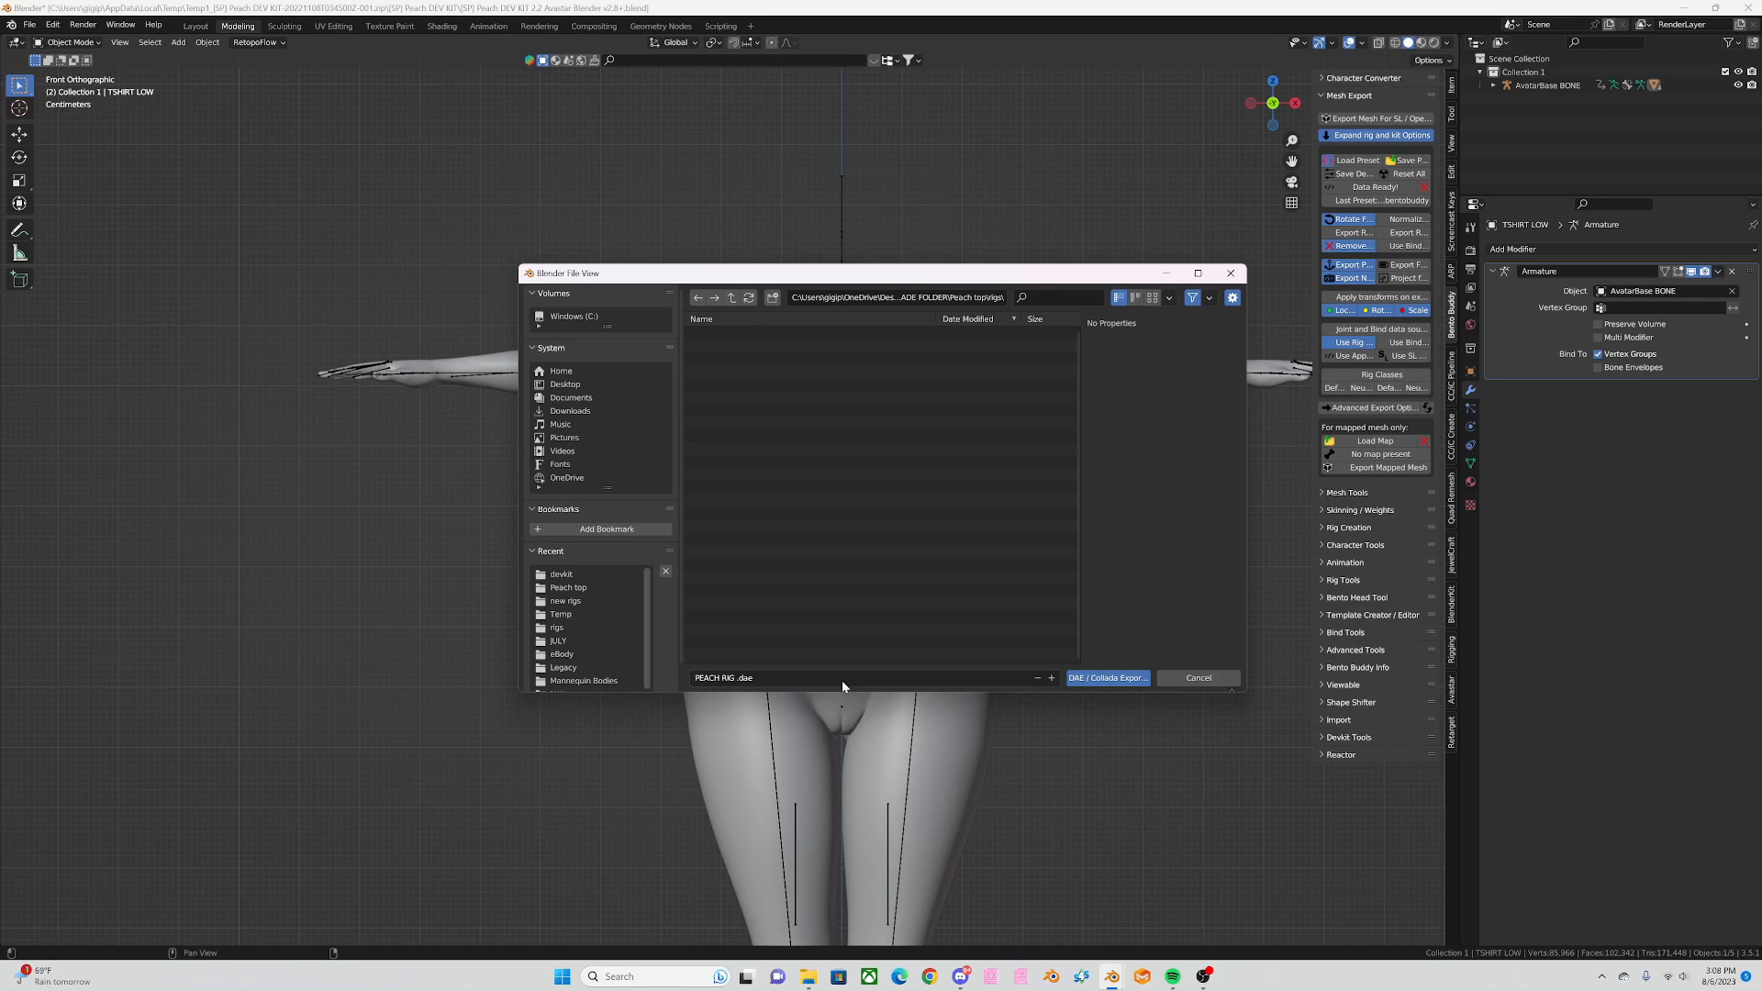
{"action": "left_click", "coordinate": [1094, 679]}
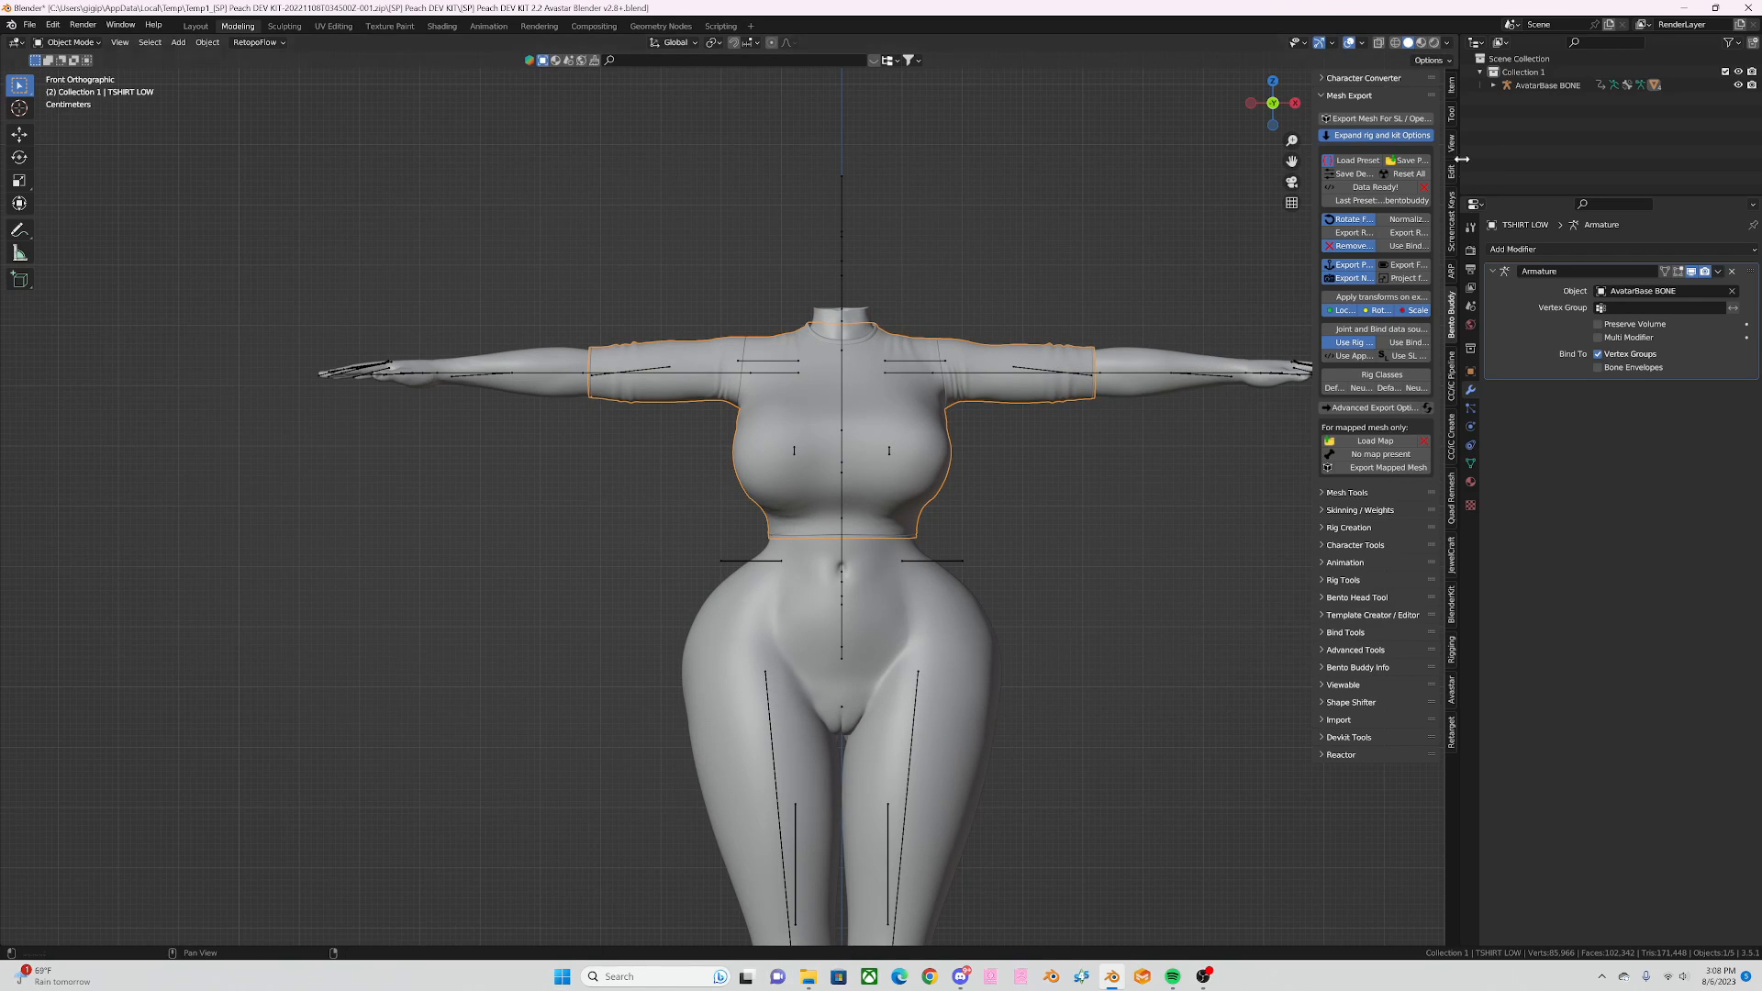
Step: Switch to the Firestorm viewer and load the exported shirt .dae from the Peach top rigs folder for a mesh model upload
{"action": "left_click", "coordinate": [1686, 9]}
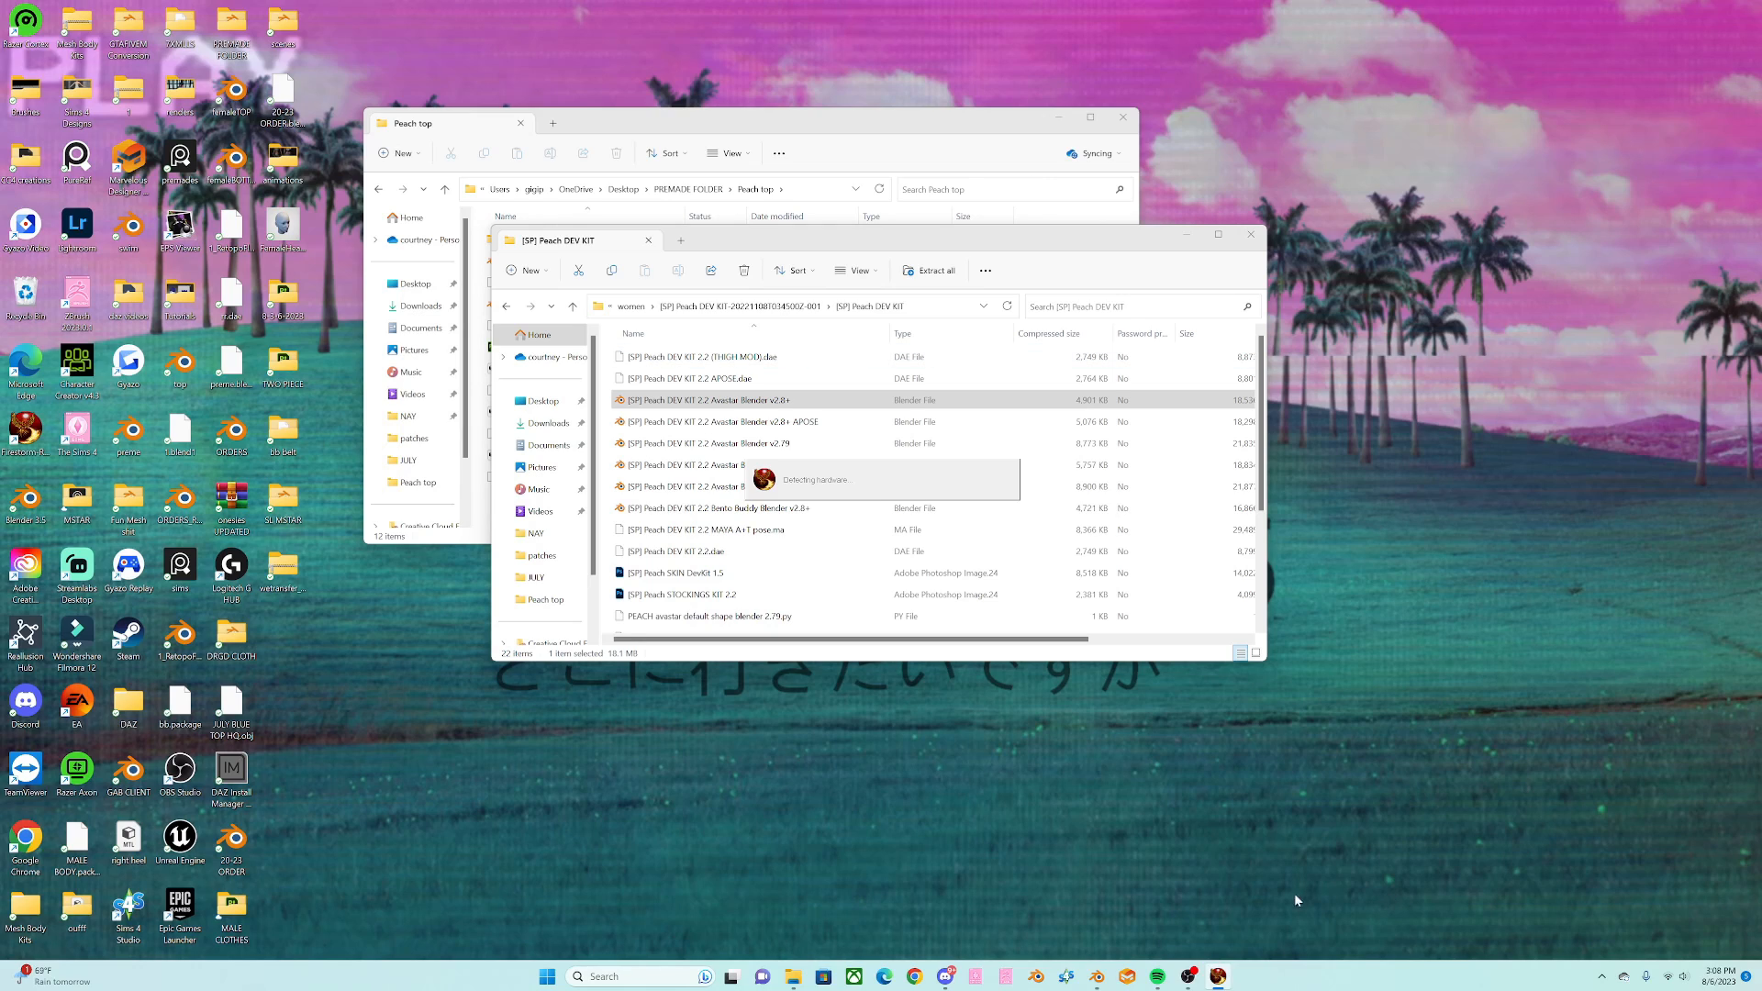
{"action": "left_click", "coordinate": [1188, 975]}
{"action": "left_click", "coordinate": [1134, 605]}
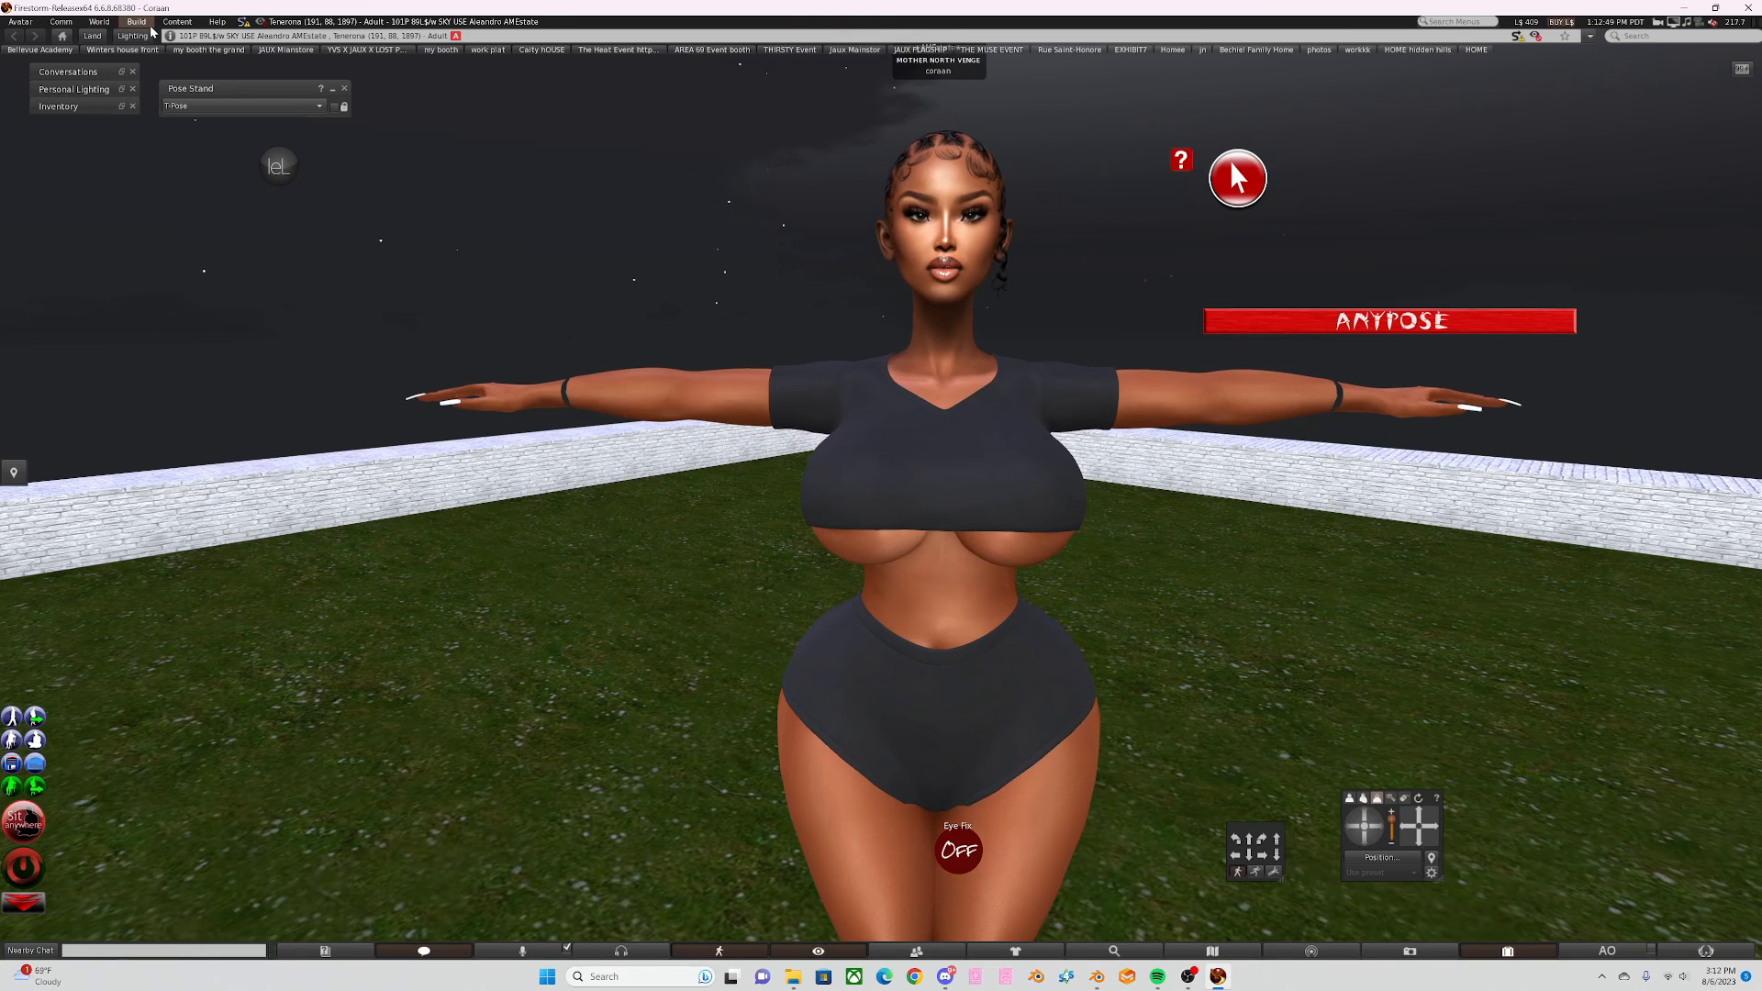
{"action": "left_click", "coordinate": [145, 22]}
{"action": "mouse_move", "coordinate": [184, 198]}
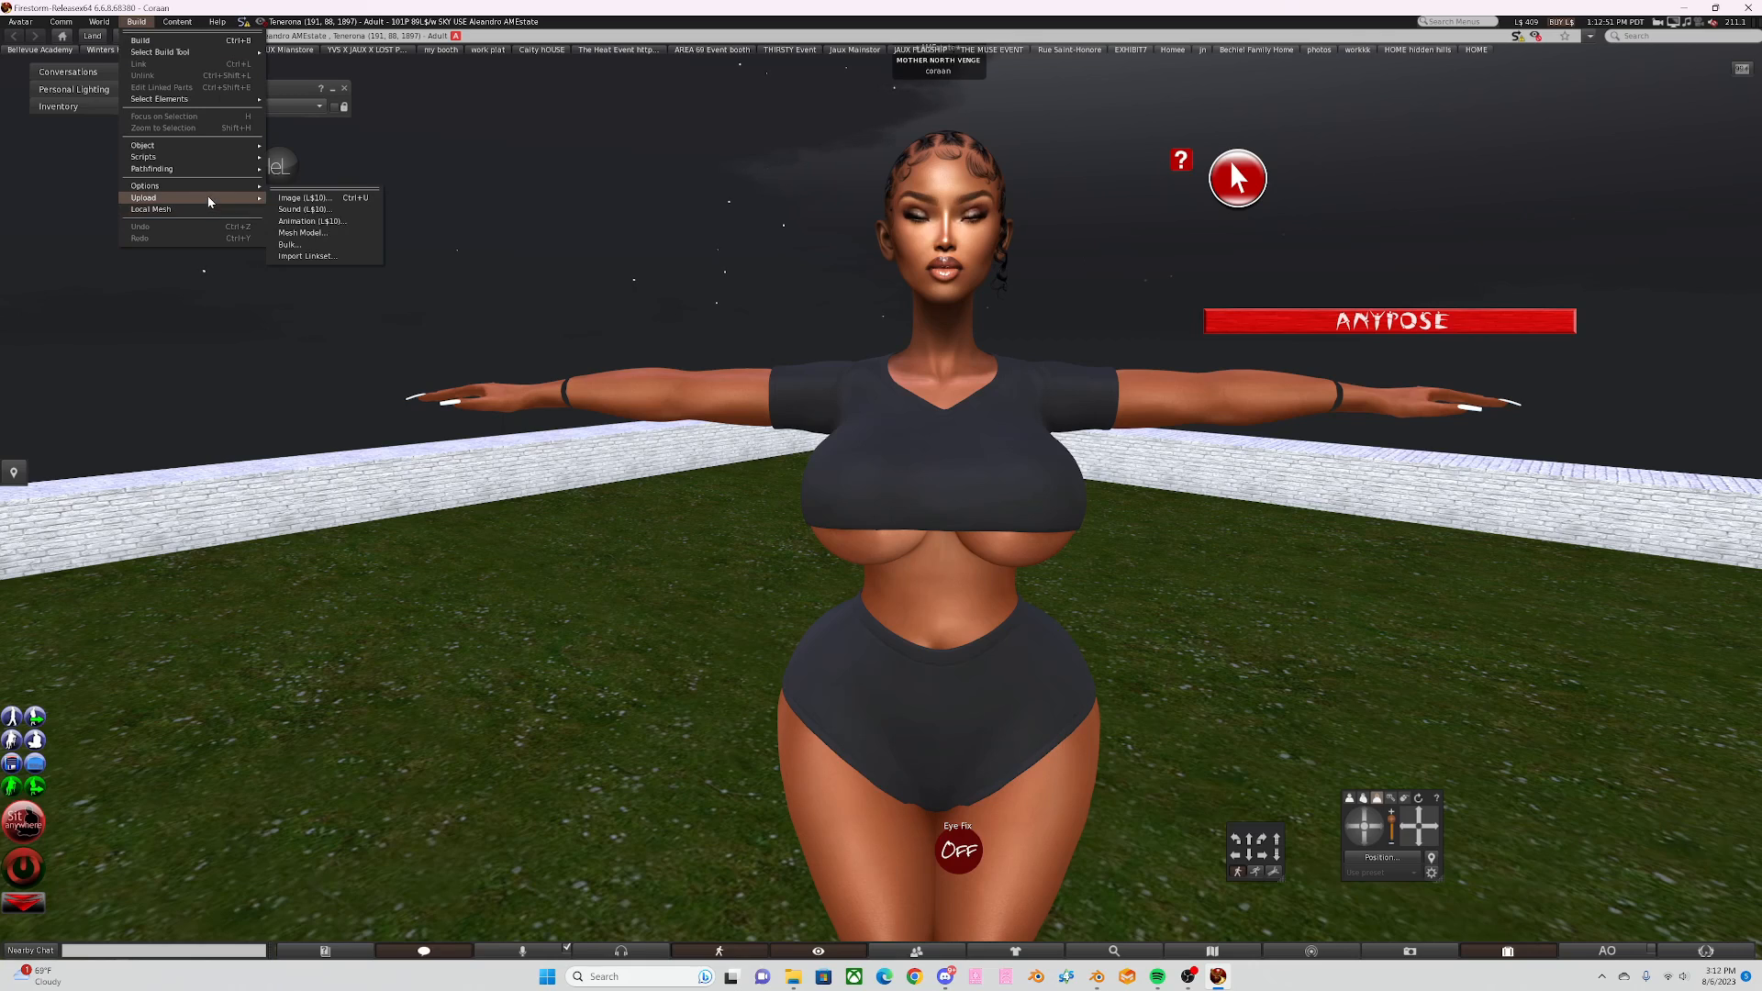
{"action": "left_click", "coordinate": [310, 235]}
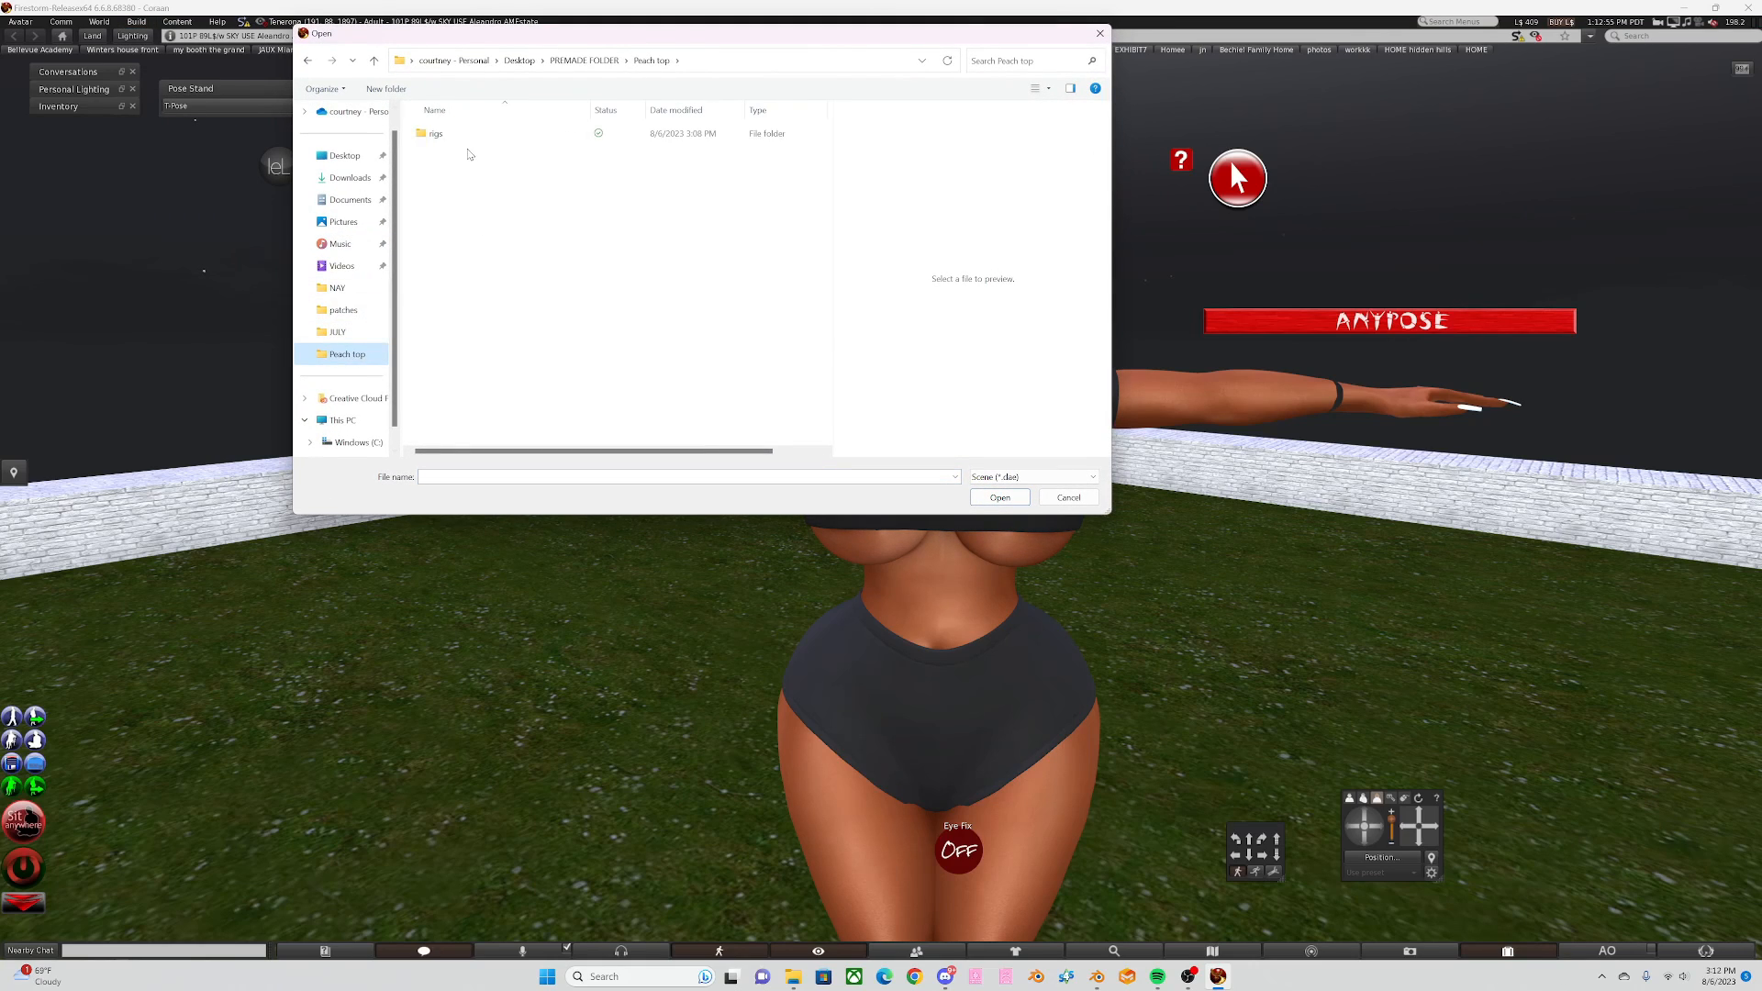
{"action": "double_click", "coordinate": [471, 137]}
{"action": "left_click", "coordinate": [473, 138]}
{"action": "left_click", "coordinate": [1000, 497]}
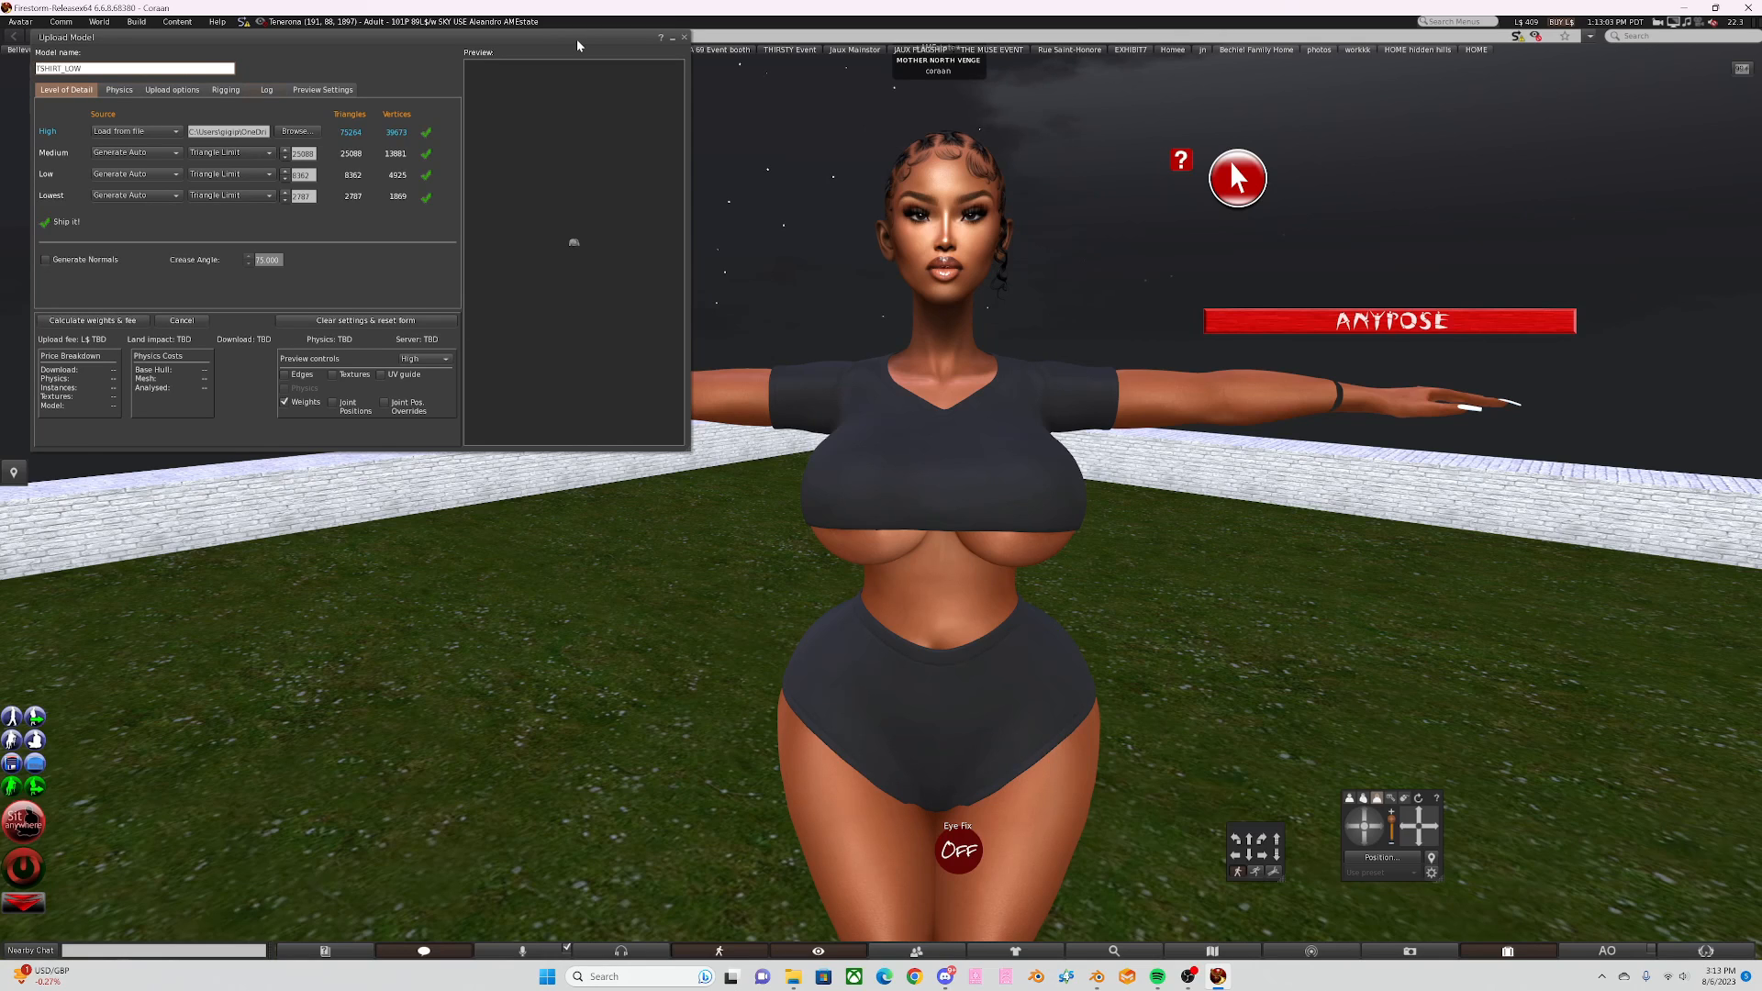
Step: Enlarge the Upload Model window for a bigger preview and reposition it in front of the avatar
{"action": "left_click_drag", "start_coordinate": [686, 54], "coordinate": [1247, 267]}
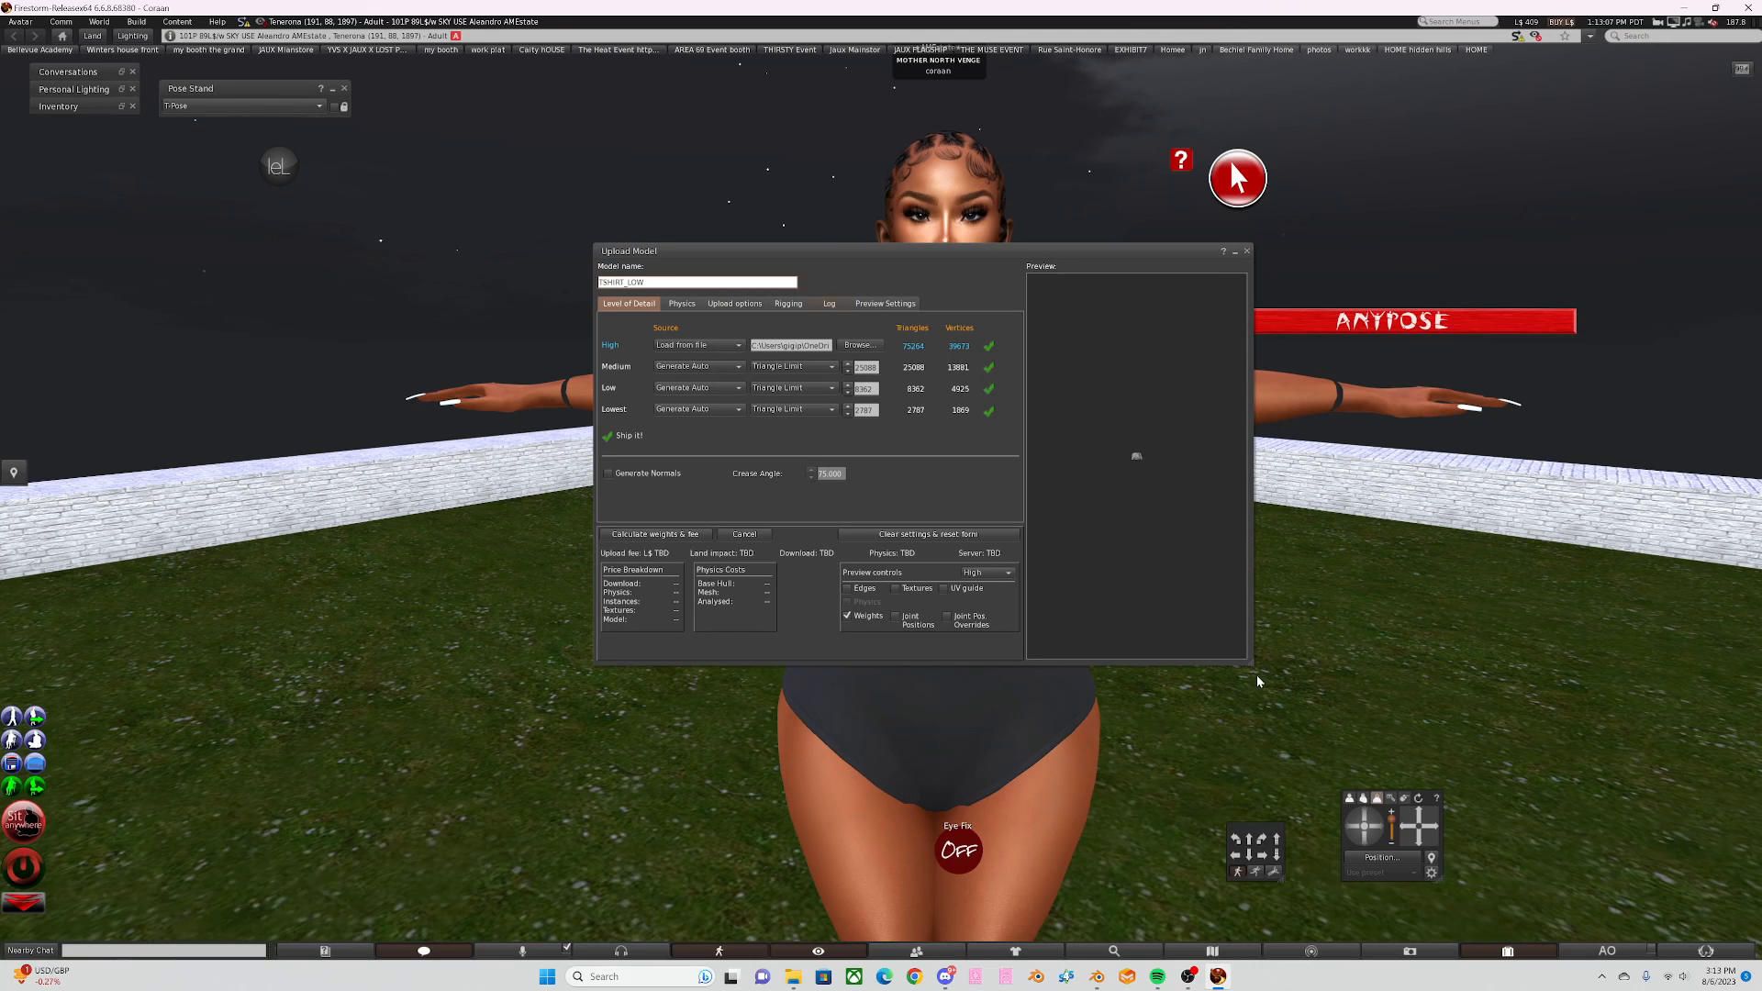
{"action": "left_click_drag", "start_coordinate": [1250, 662], "coordinate": [1614, 899]}
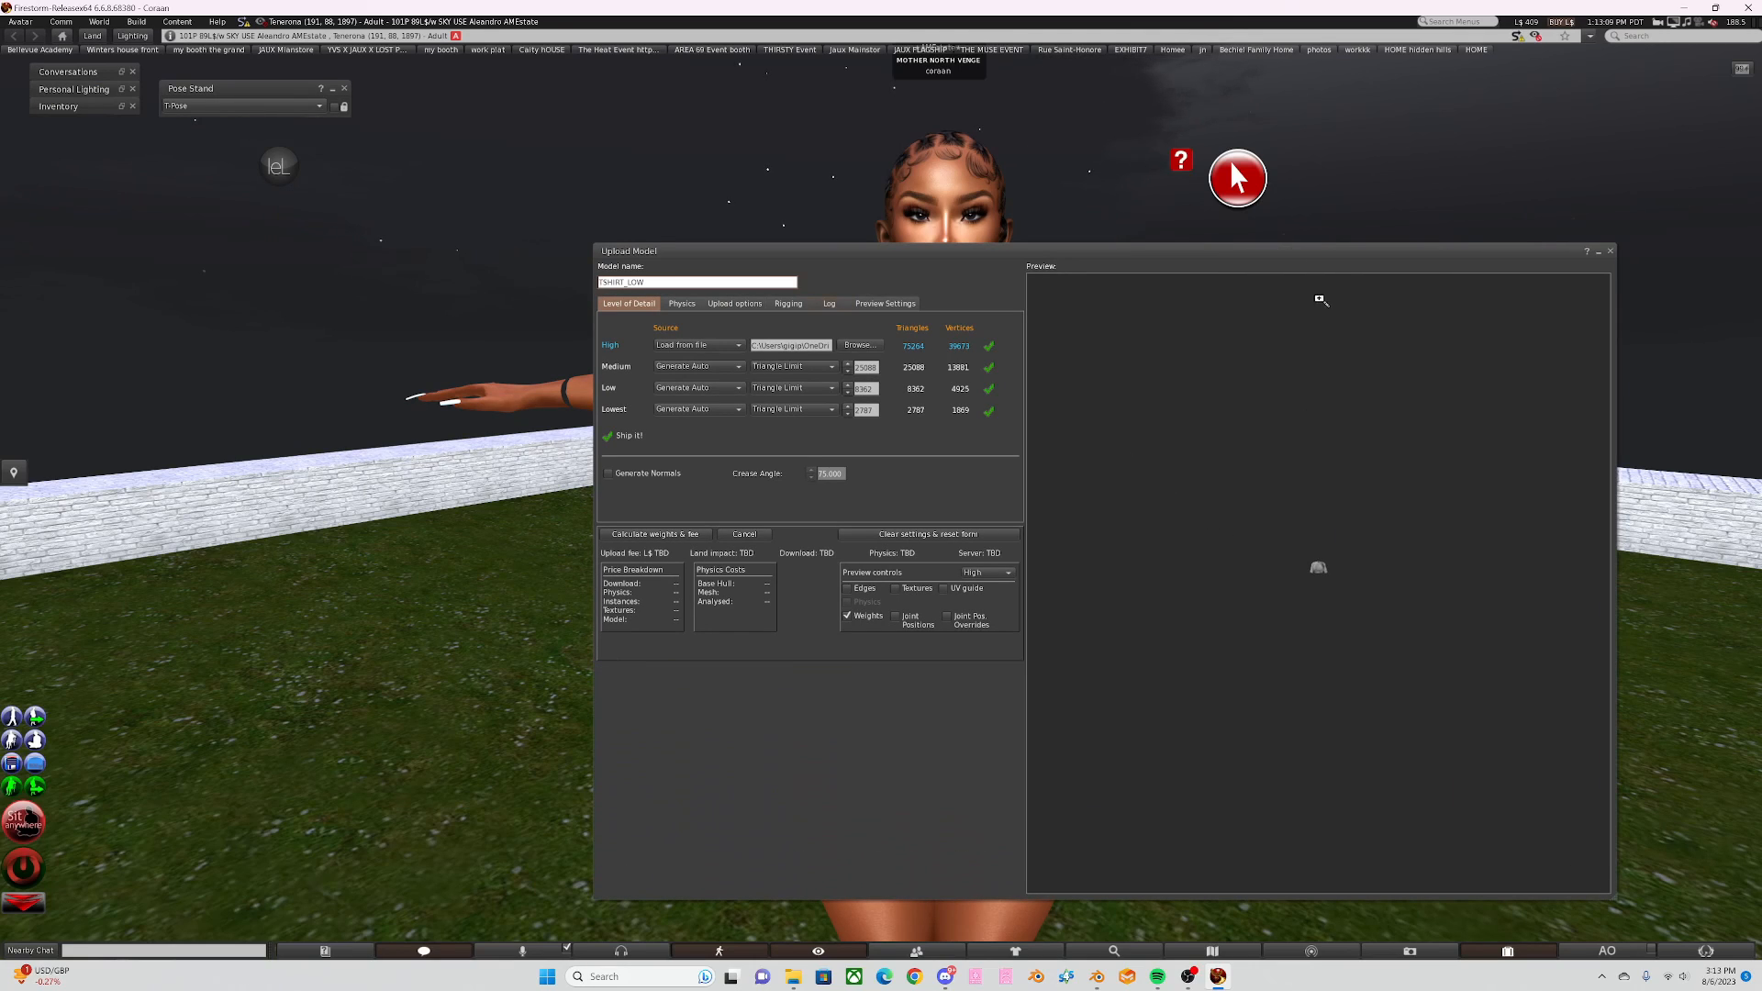
{"action": "left_click_drag", "start_coordinate": [1338, 257], "coordinate": [1175, 145]}
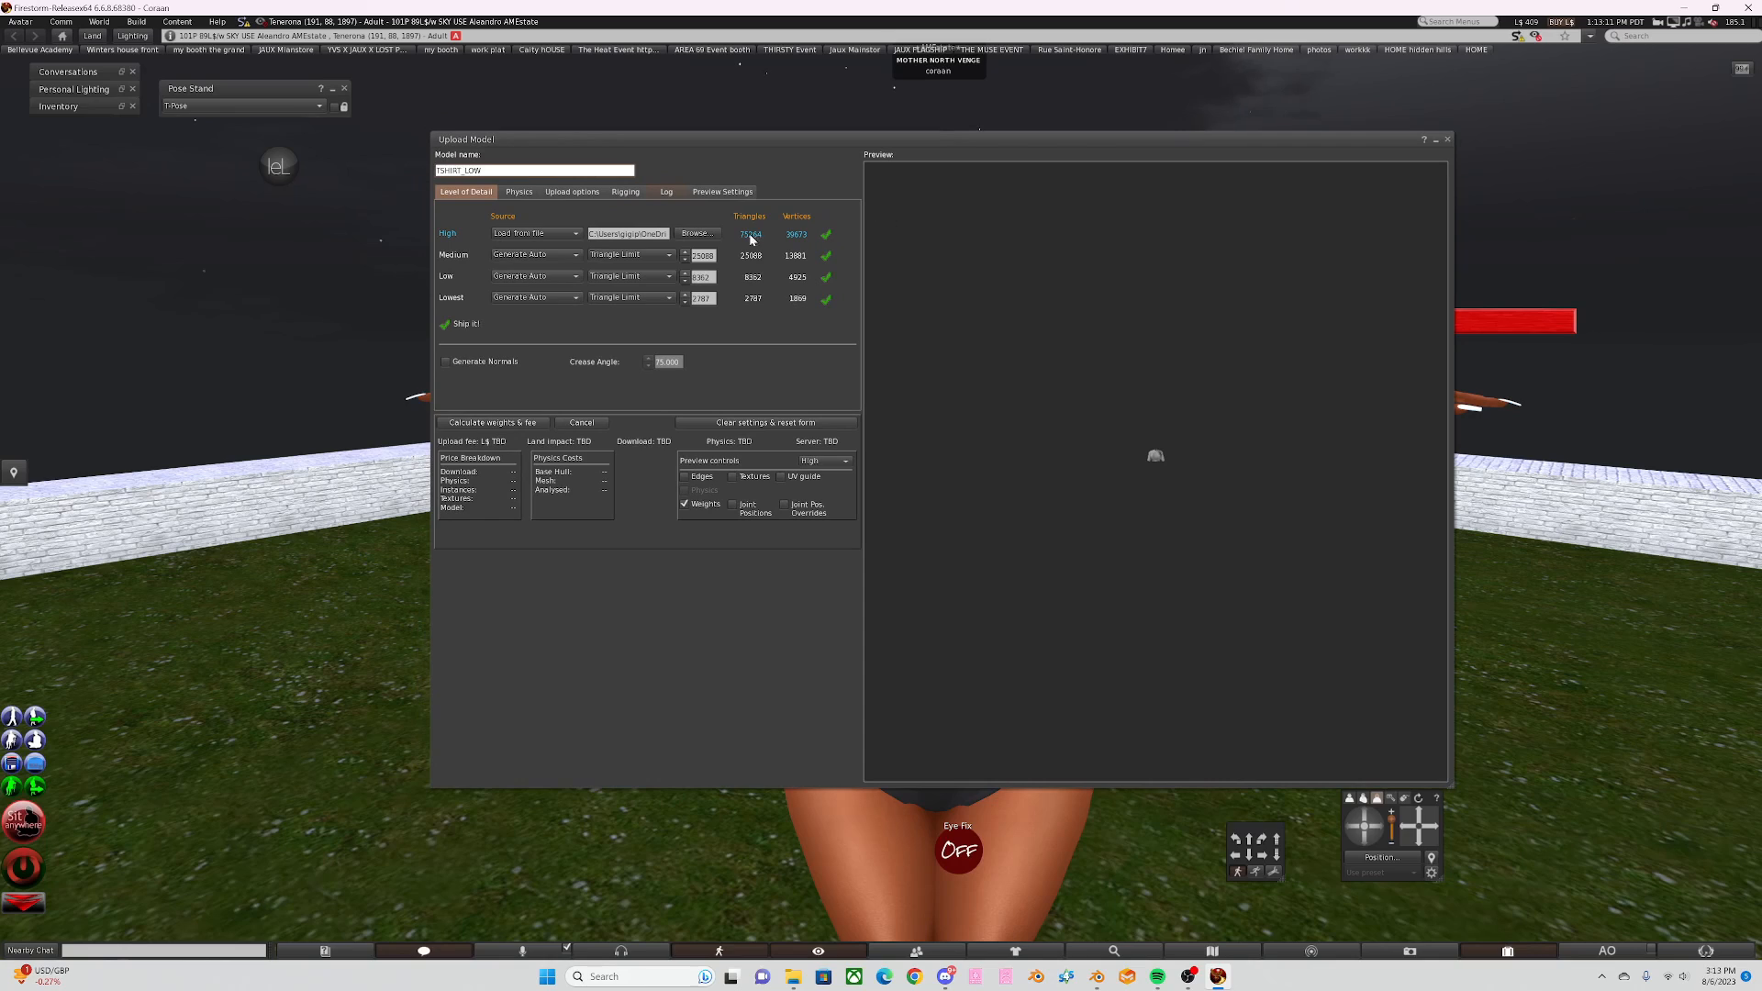
Step: Set the Lowest, Low and Medium level-of-detail triangle limits to 100 each, and calculate the weights and upload fee
{"action": "left_click", "coordinate": [703, 304]}
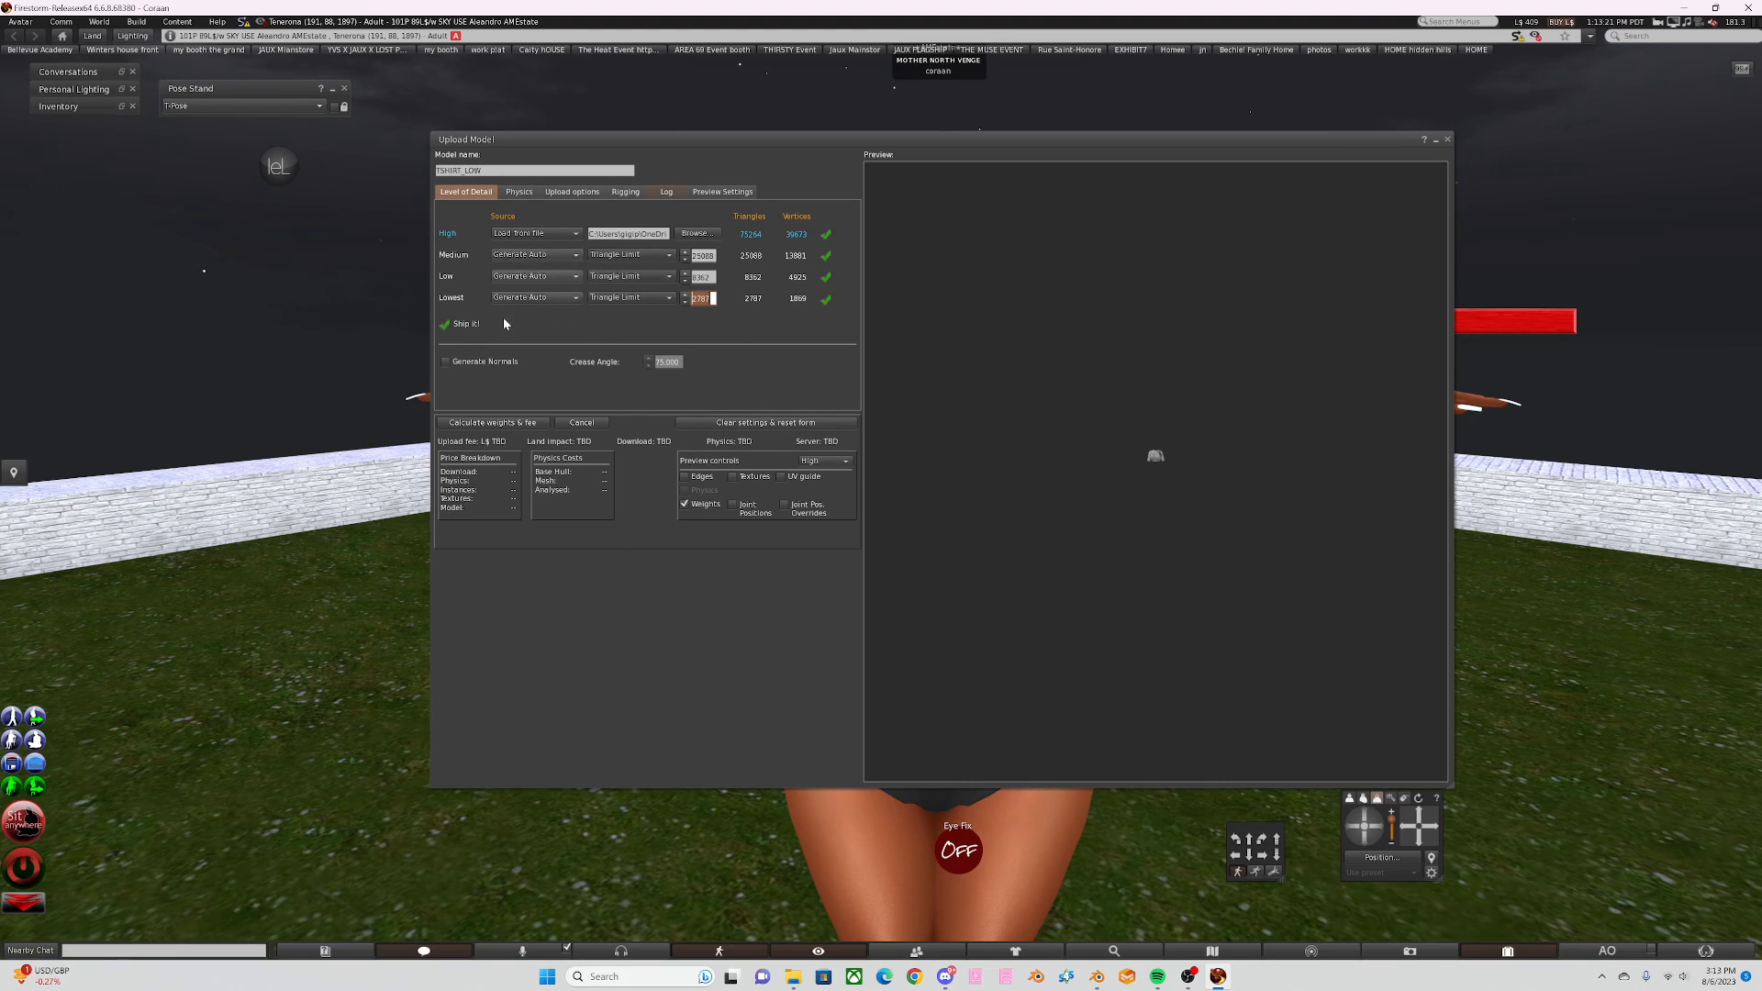
{"action": "key", "text": "BackSpace"}
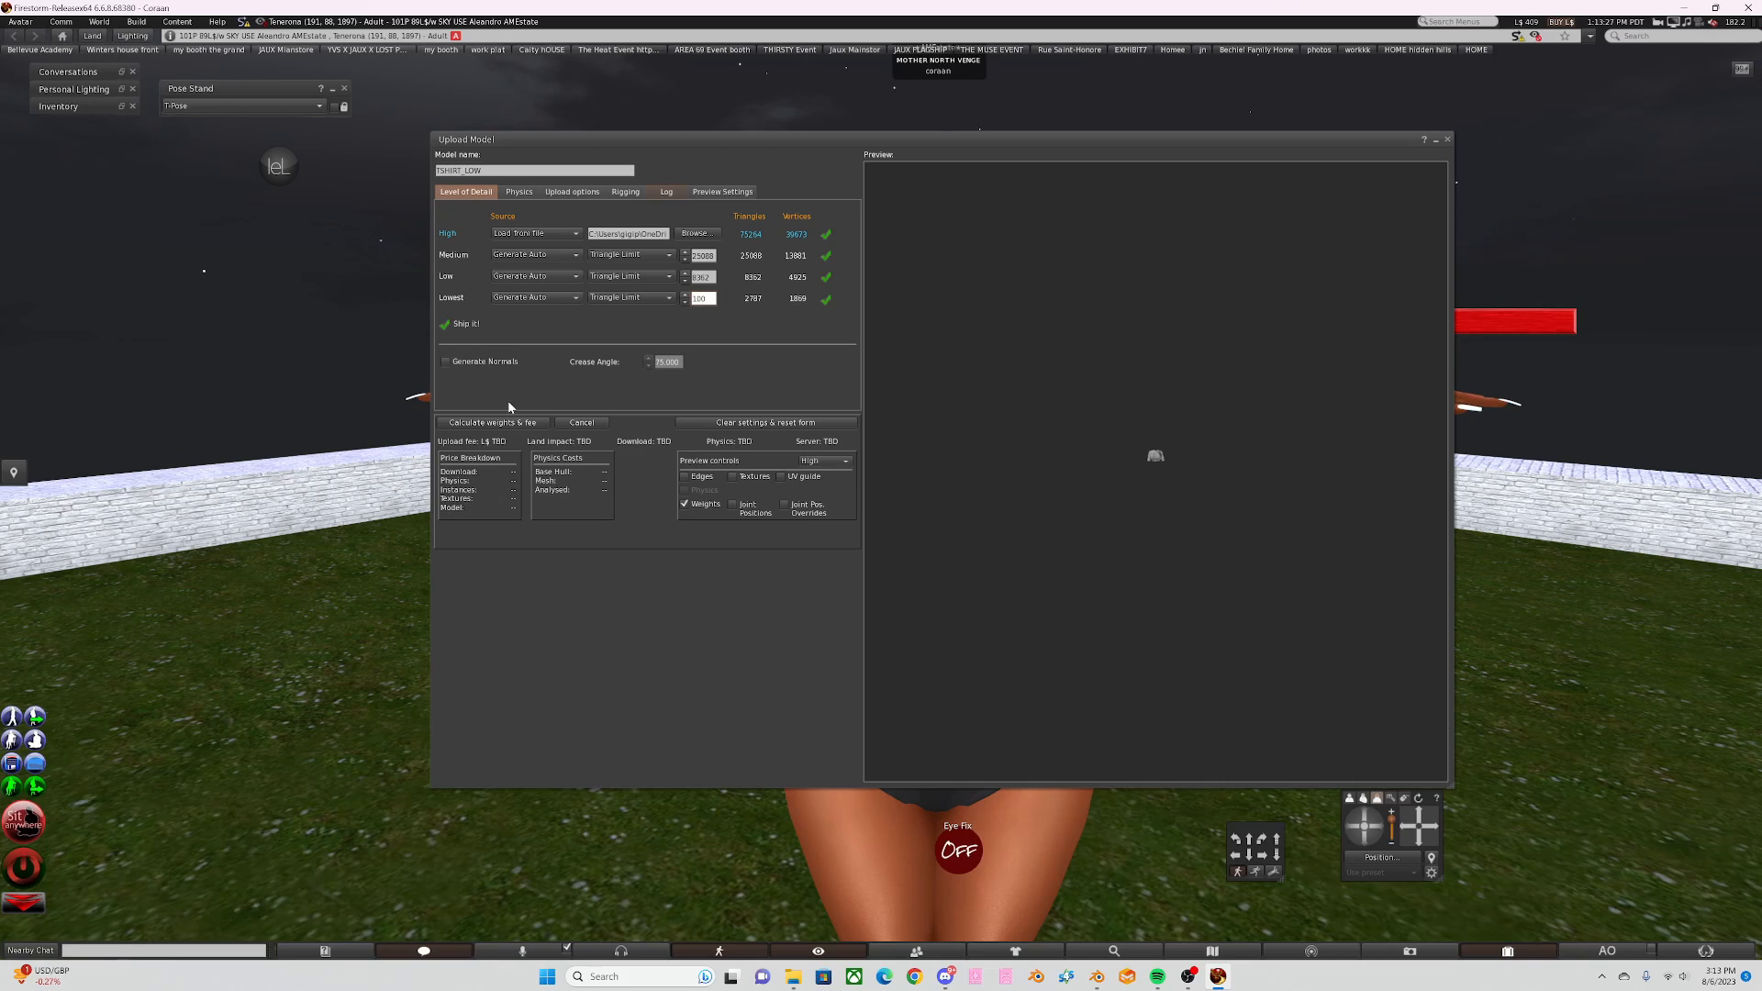
{"action": "left_click", "coordinate": [702, 277]}
{"action": "type", "text": "100"}
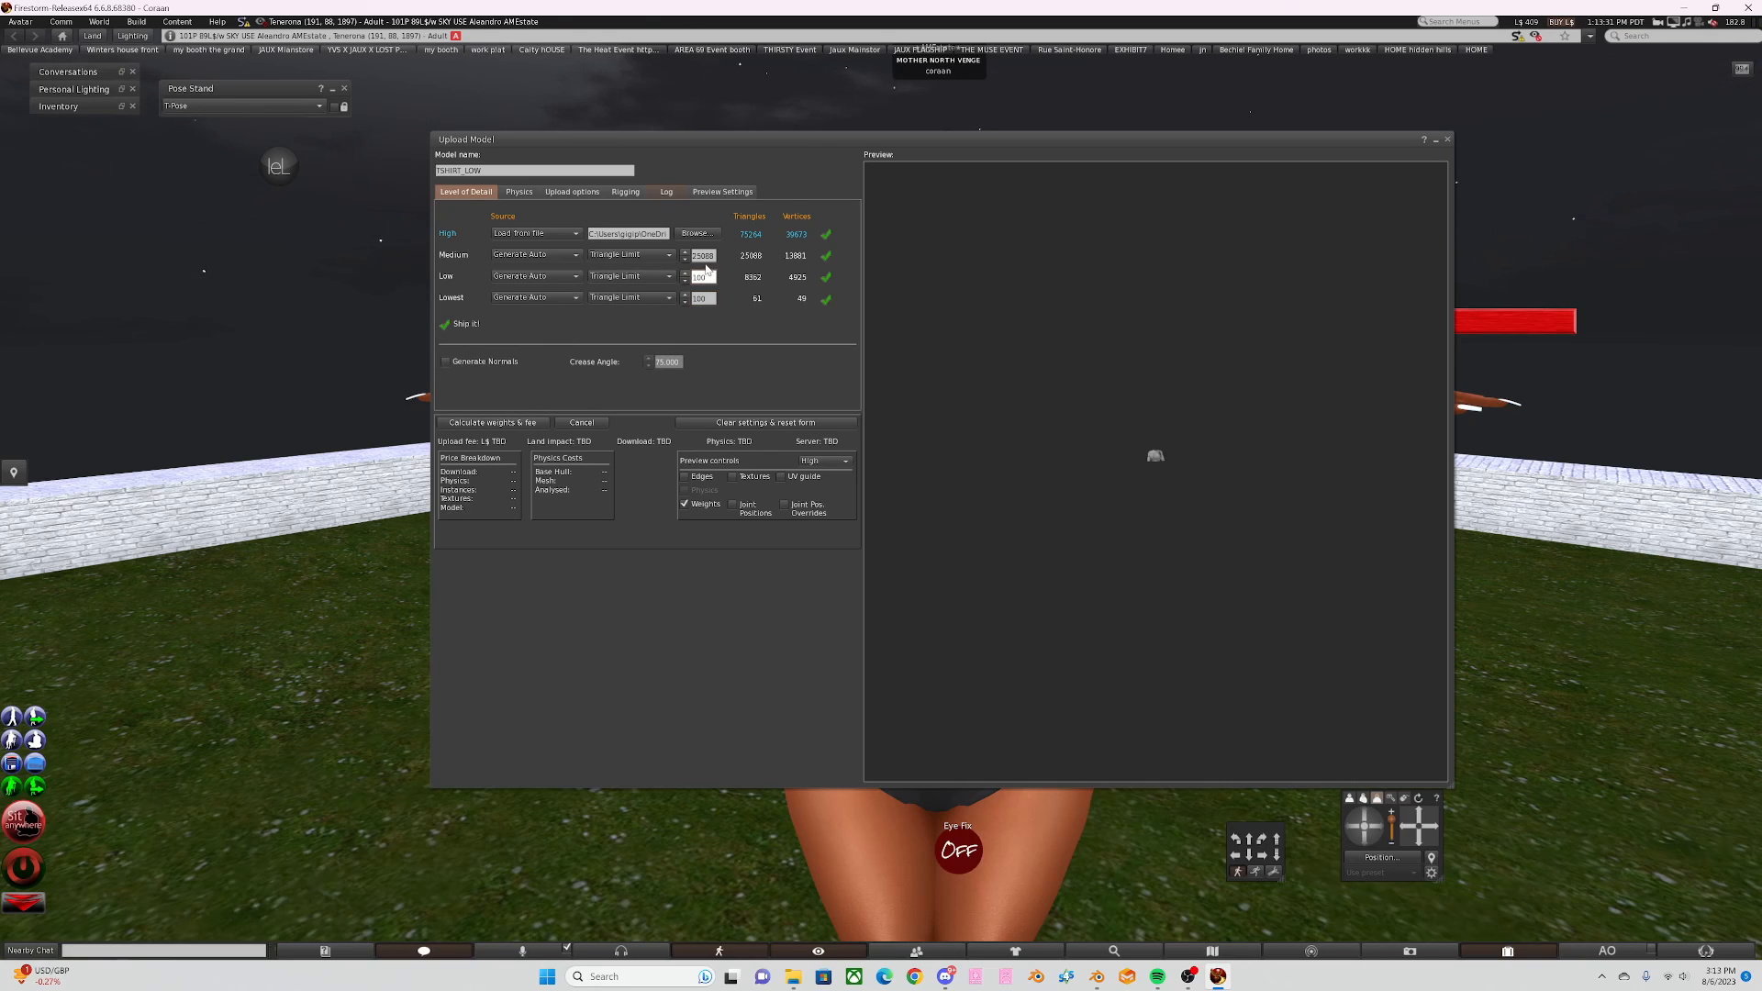
{"action": "double_click", "coordinate": [704, 257]}
{"action": "type", "text": "100"}
{"action": "key", "text": "Return"}
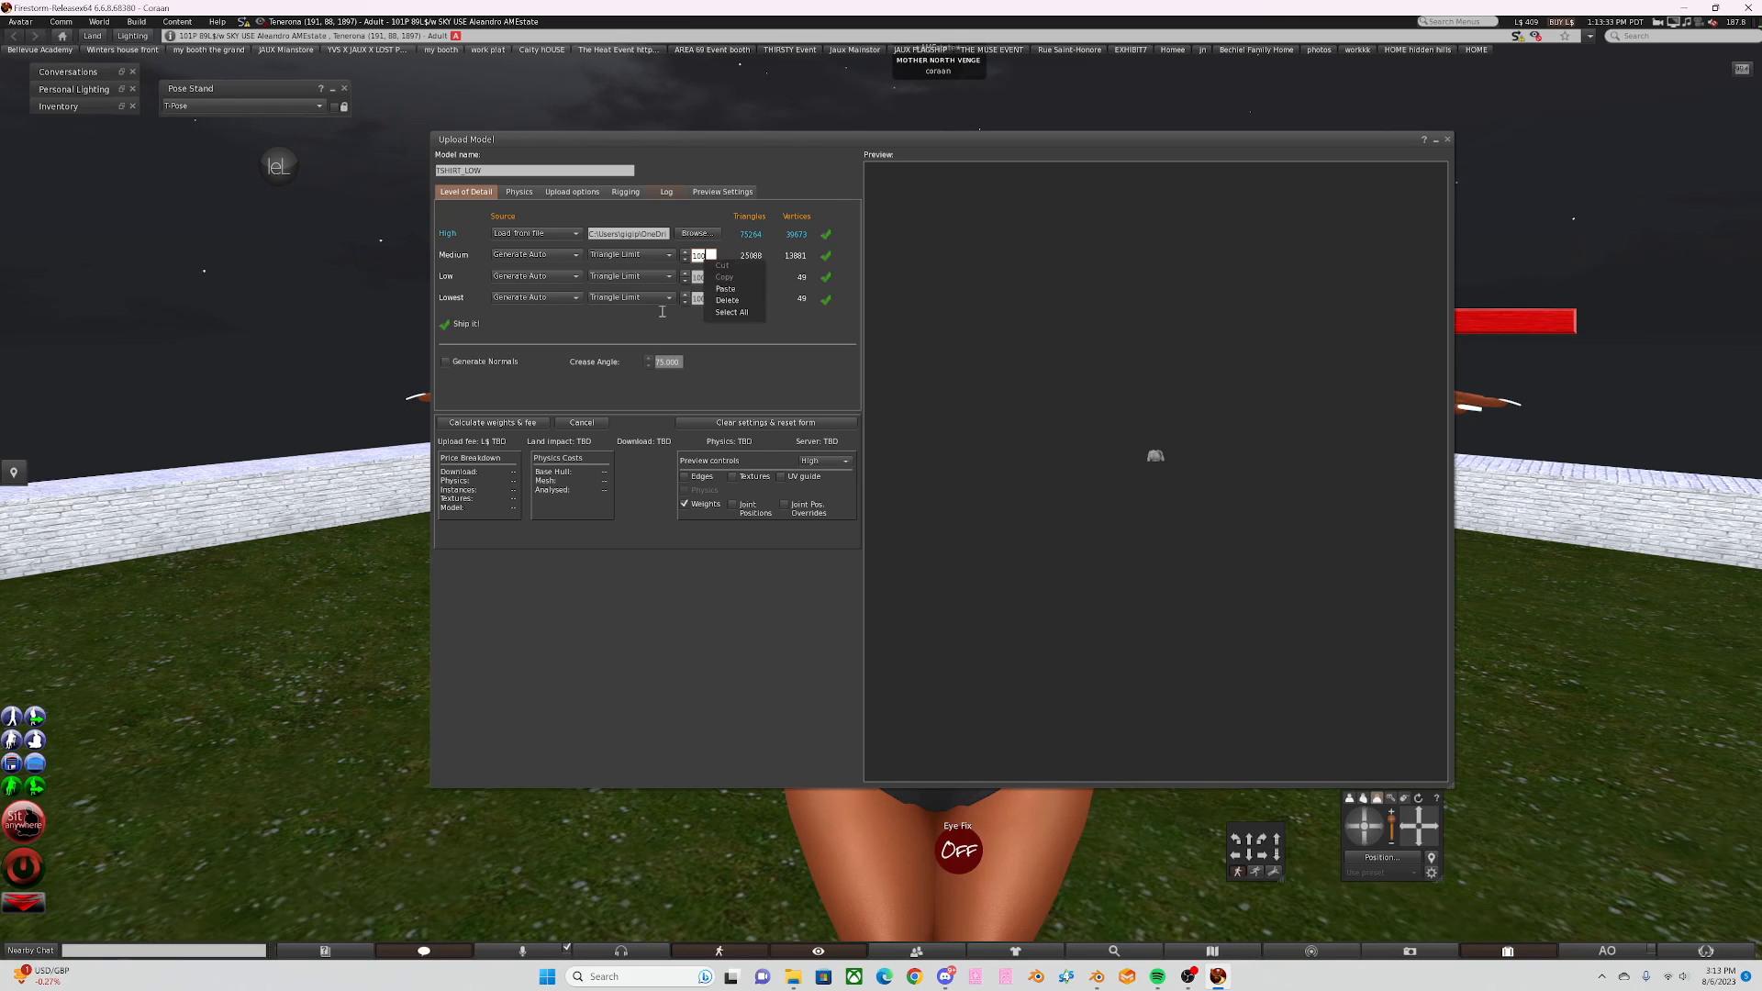
{"action": "left_click", "coordinate": [455, 426]}
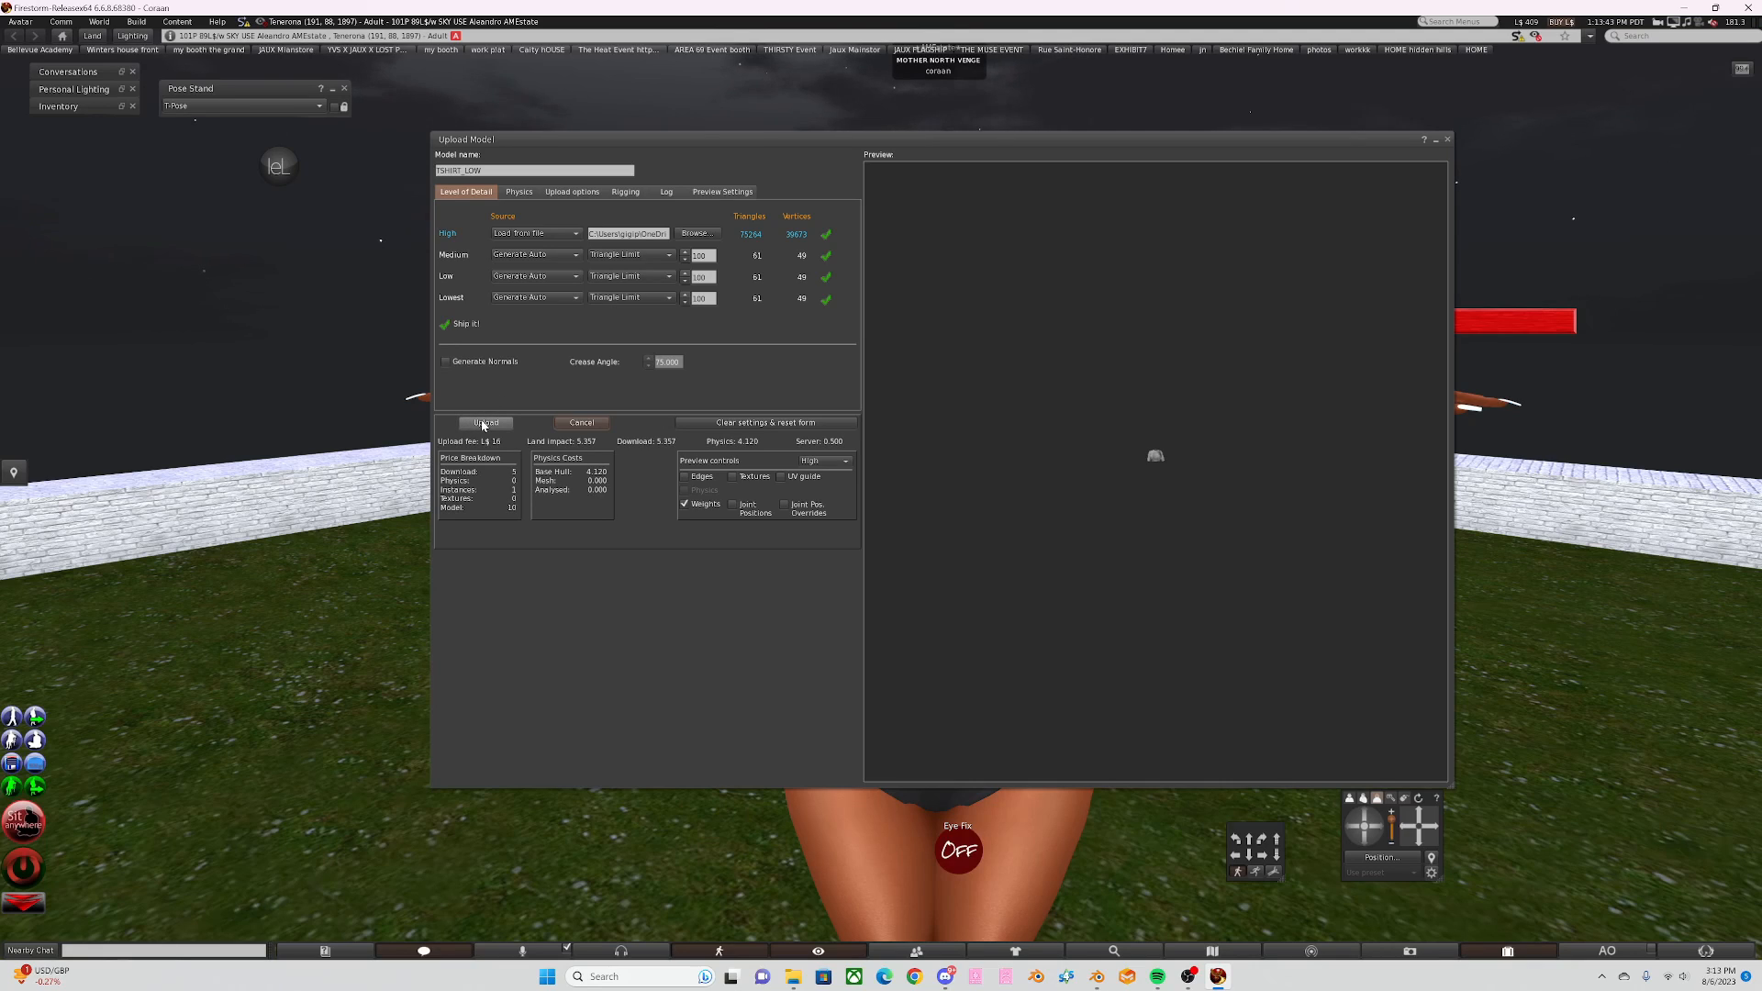
Step: Name the model PEACH RIG and upload it to Second Life
{"action": "left_click", "coordinate": [528, 174]}
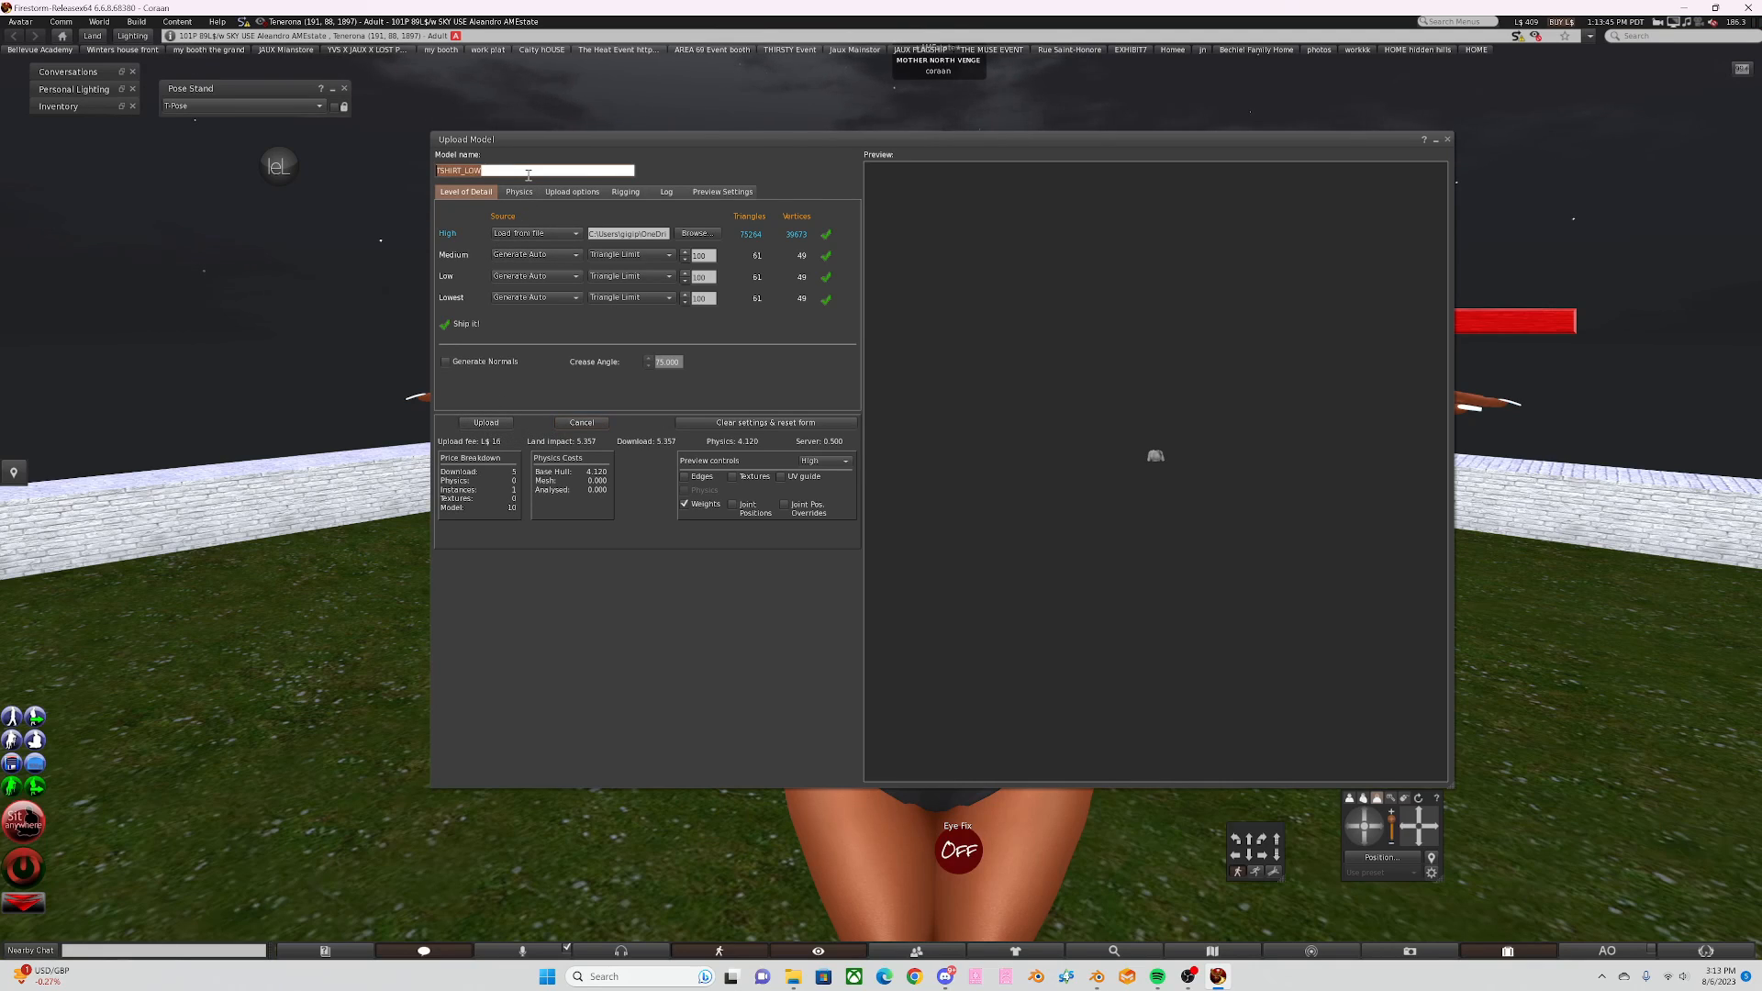
{"action": "type", "text": "TEACH RIG"}
{"action": "key", "text": "ctrl+a"}
{"action": "left_click", "coordinate": [473, 422]}
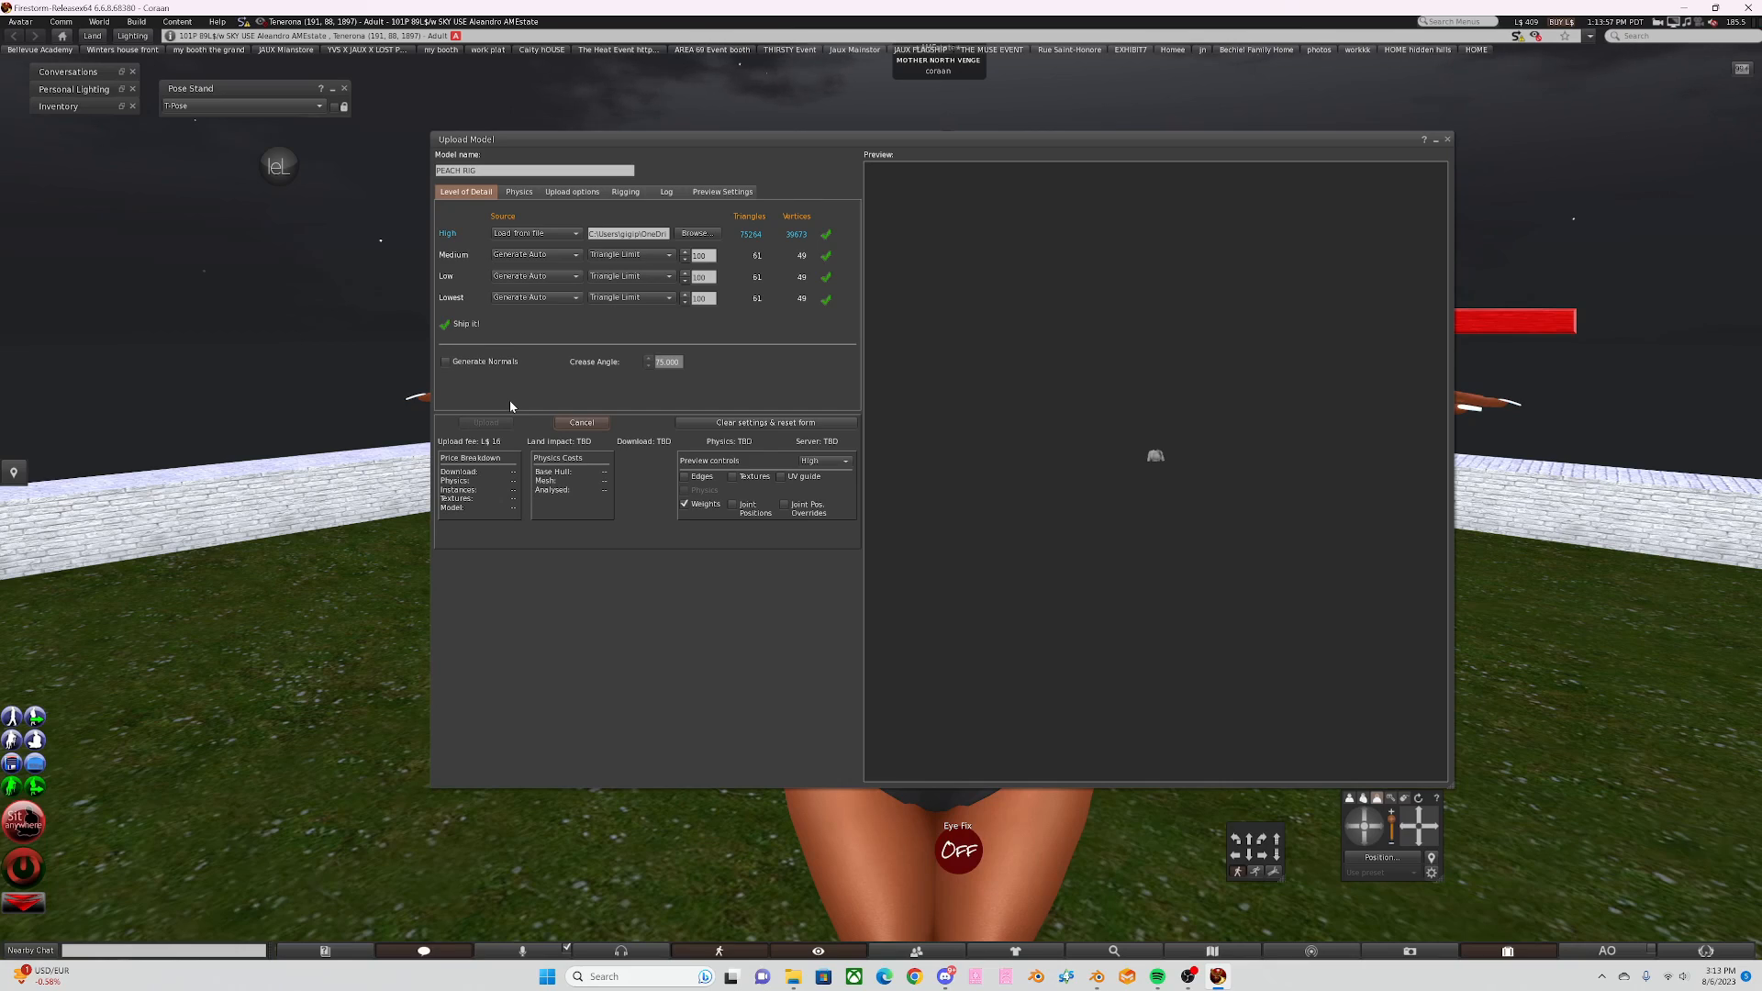
{"action": "left_click", "coordinate": [494, 428]}
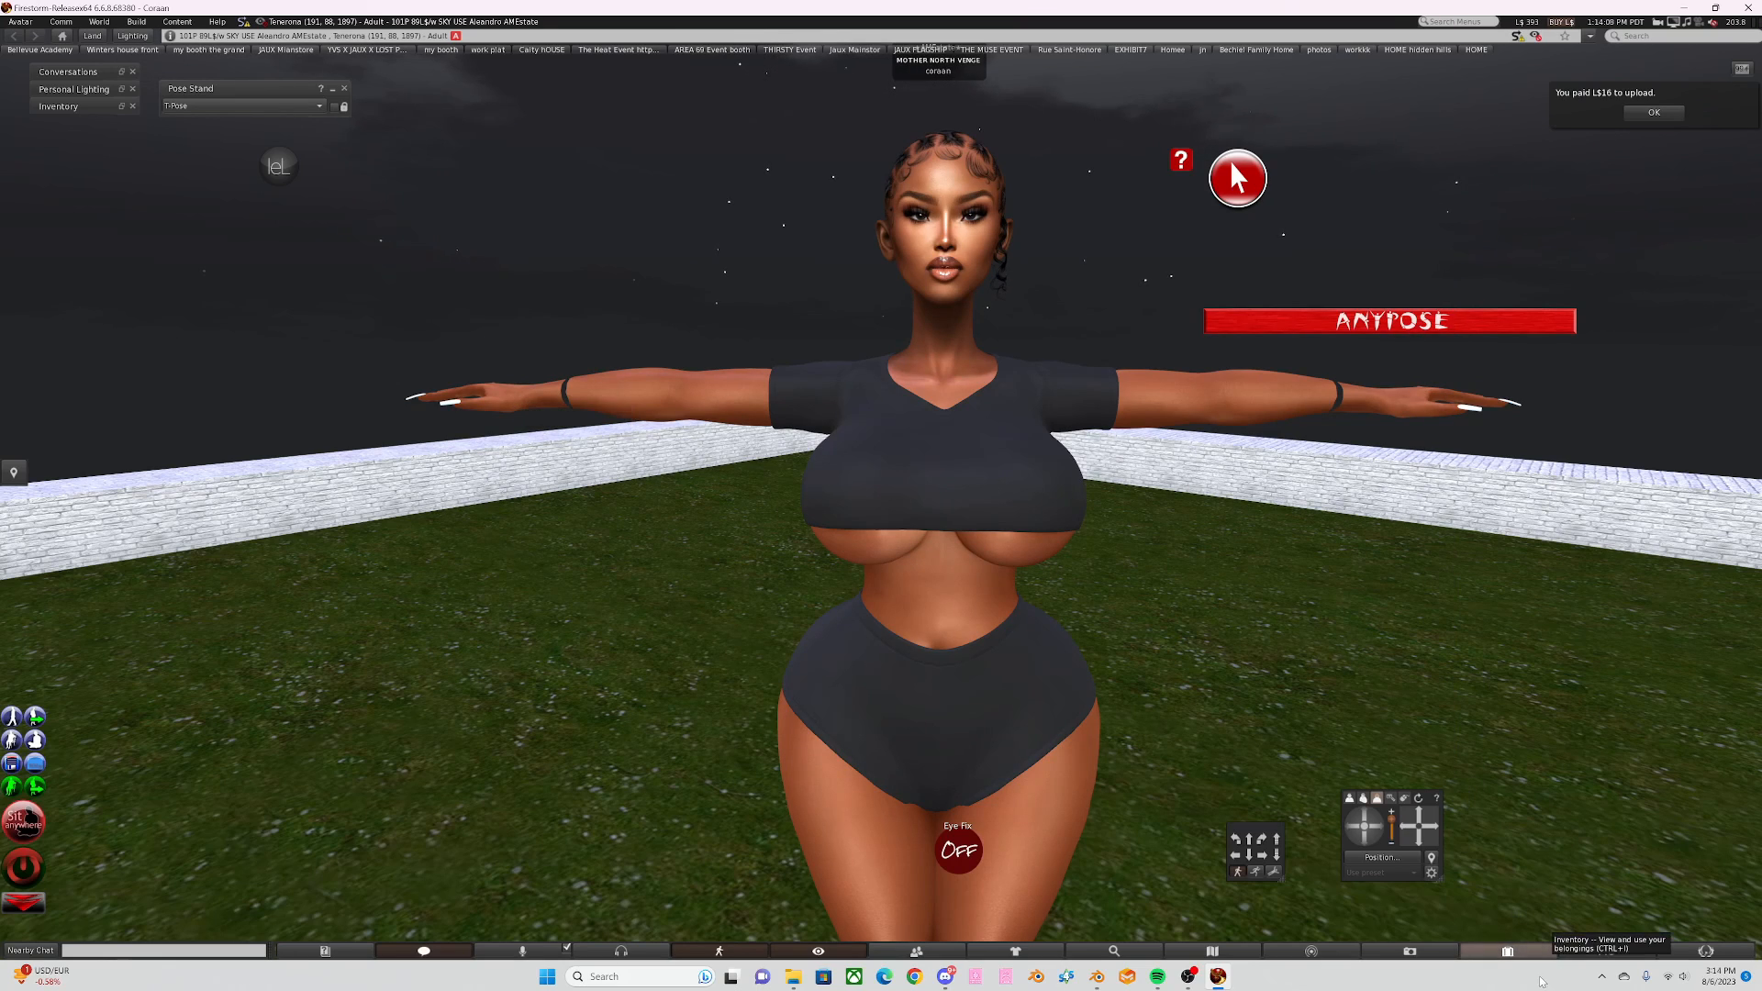
Step: Open the inventory in a wider window over the avatar and detach the worn Peach jog shirt stripe 1 min black 1
{"action": "left_click", "coordinate": [1530, 953]}
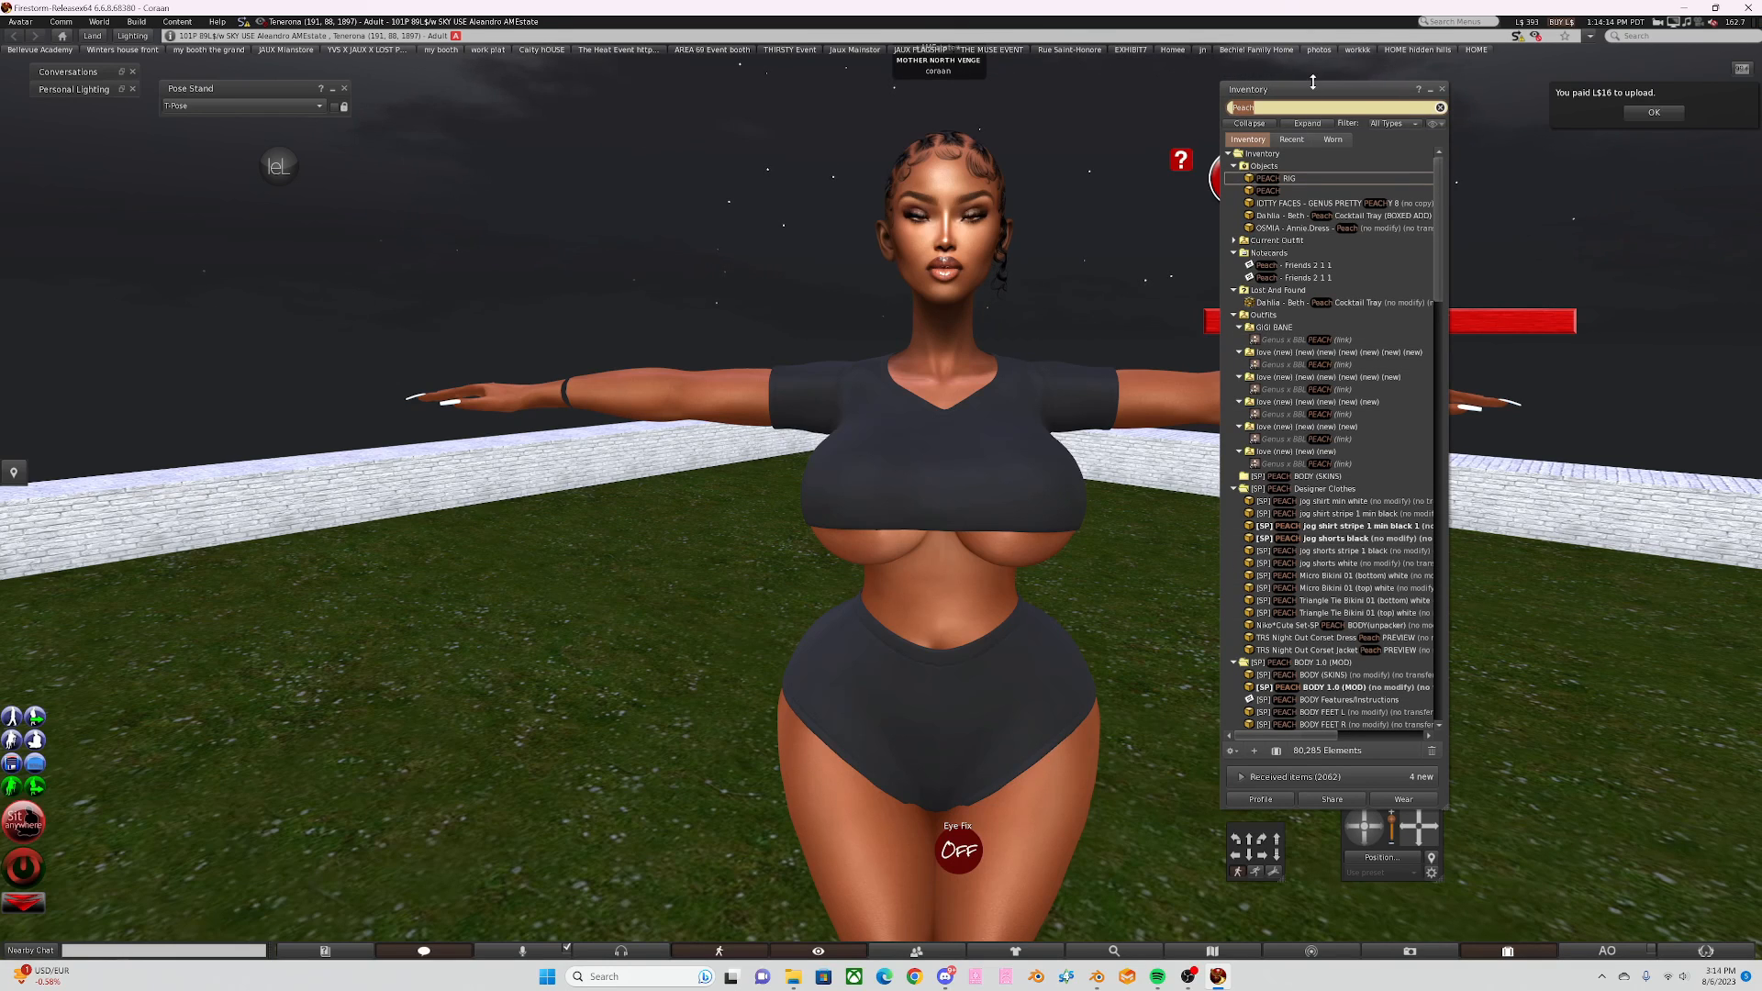
{"action": "left_click_drag", "start_coordinate": [1312, 90], "coordinate": [924, 279]}
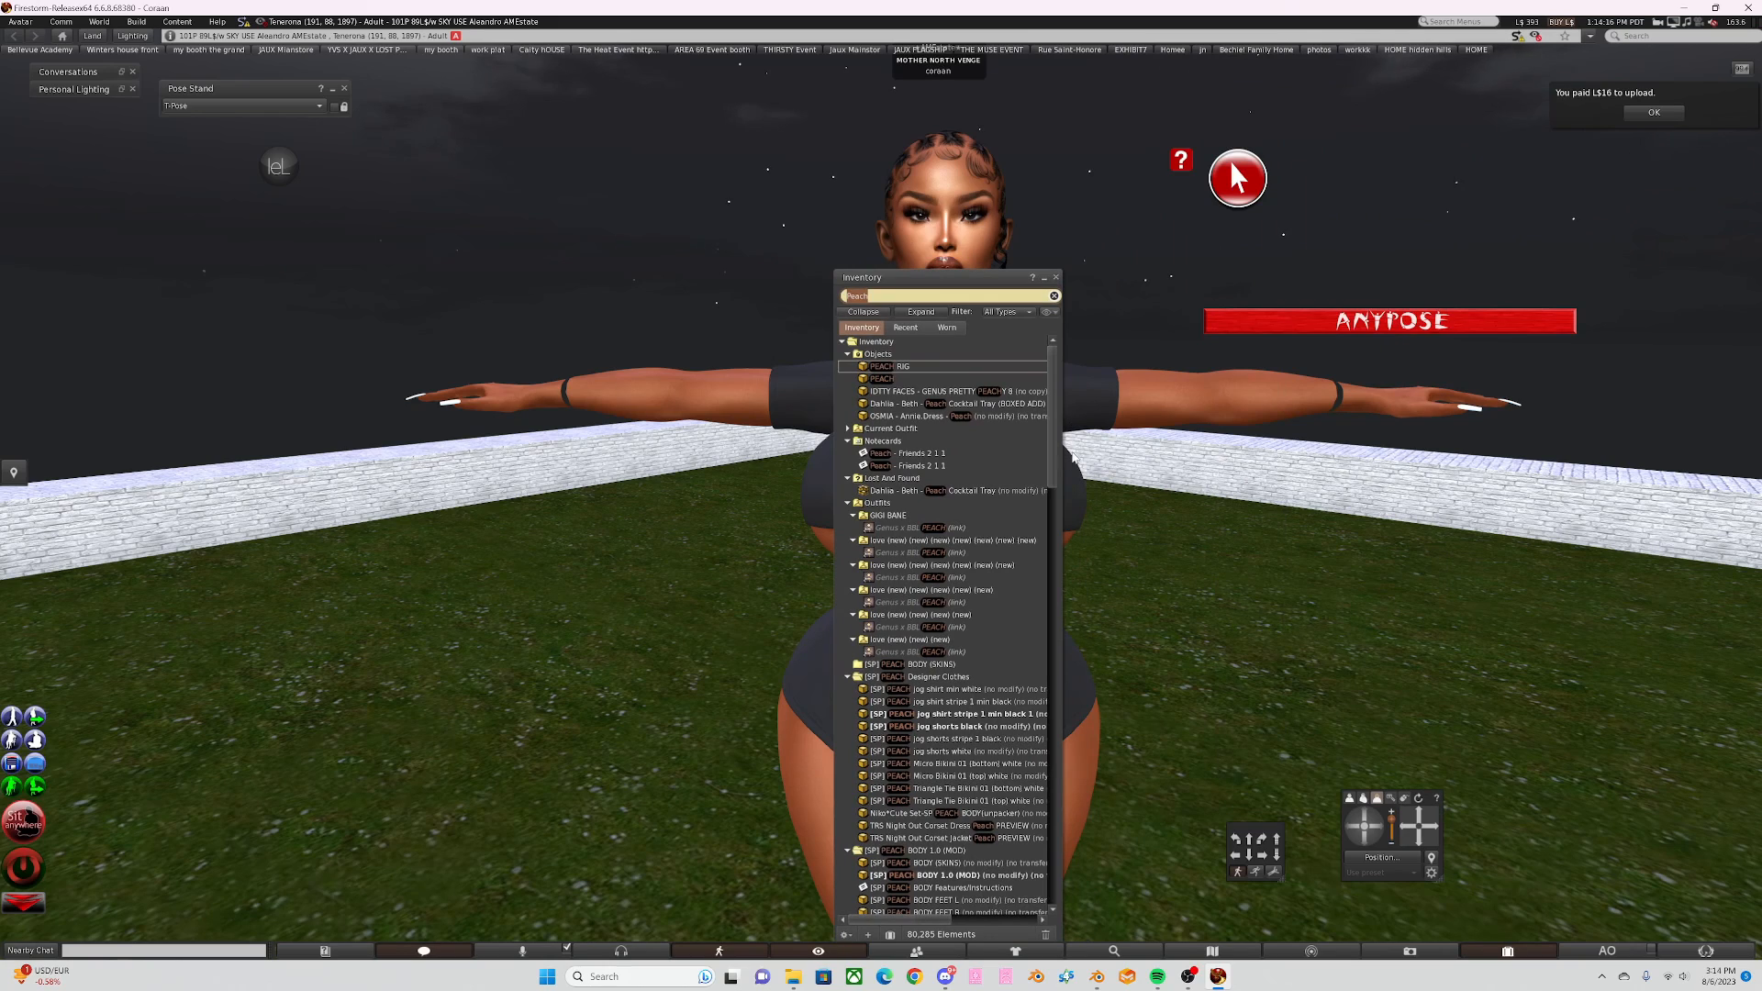
{"action": "left_click_drag", "start_coordinate": [1062, 465], "coordinate": [1113, 465]}
{"action": "left_click_drag", "start_coordinate": [999, 278], "coordinate": [966, 286]}
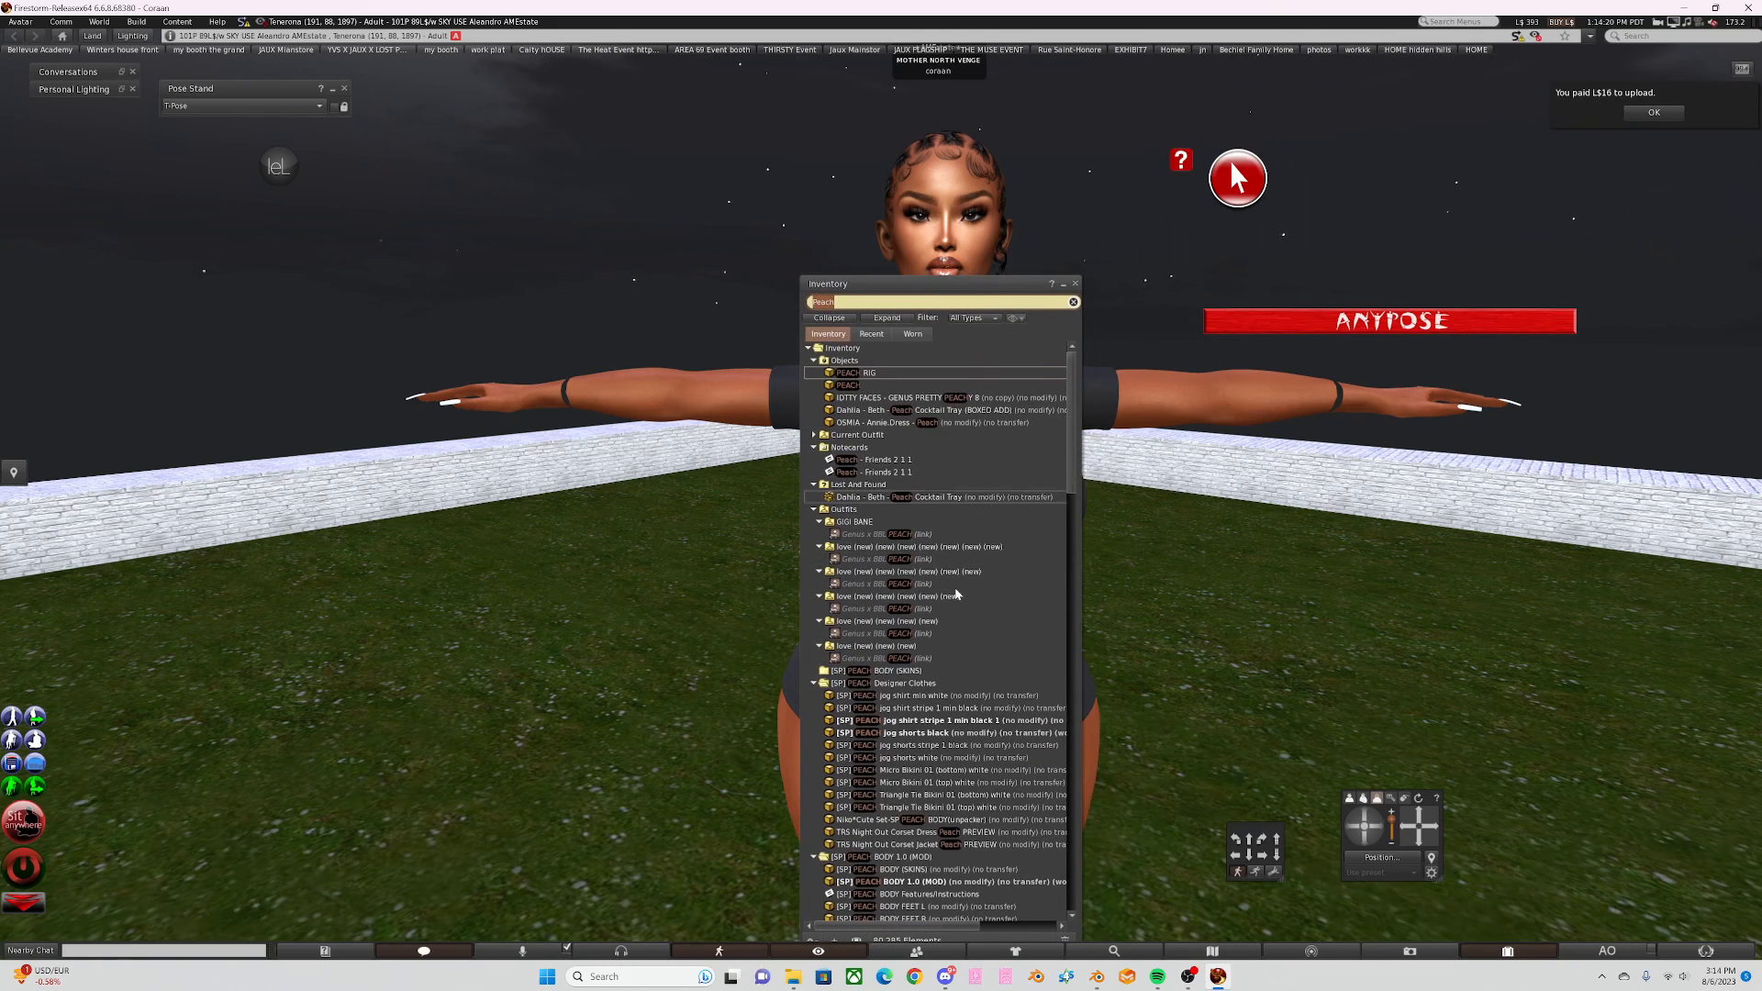
{"action": "right_click", "coordinate": [971, 726]}
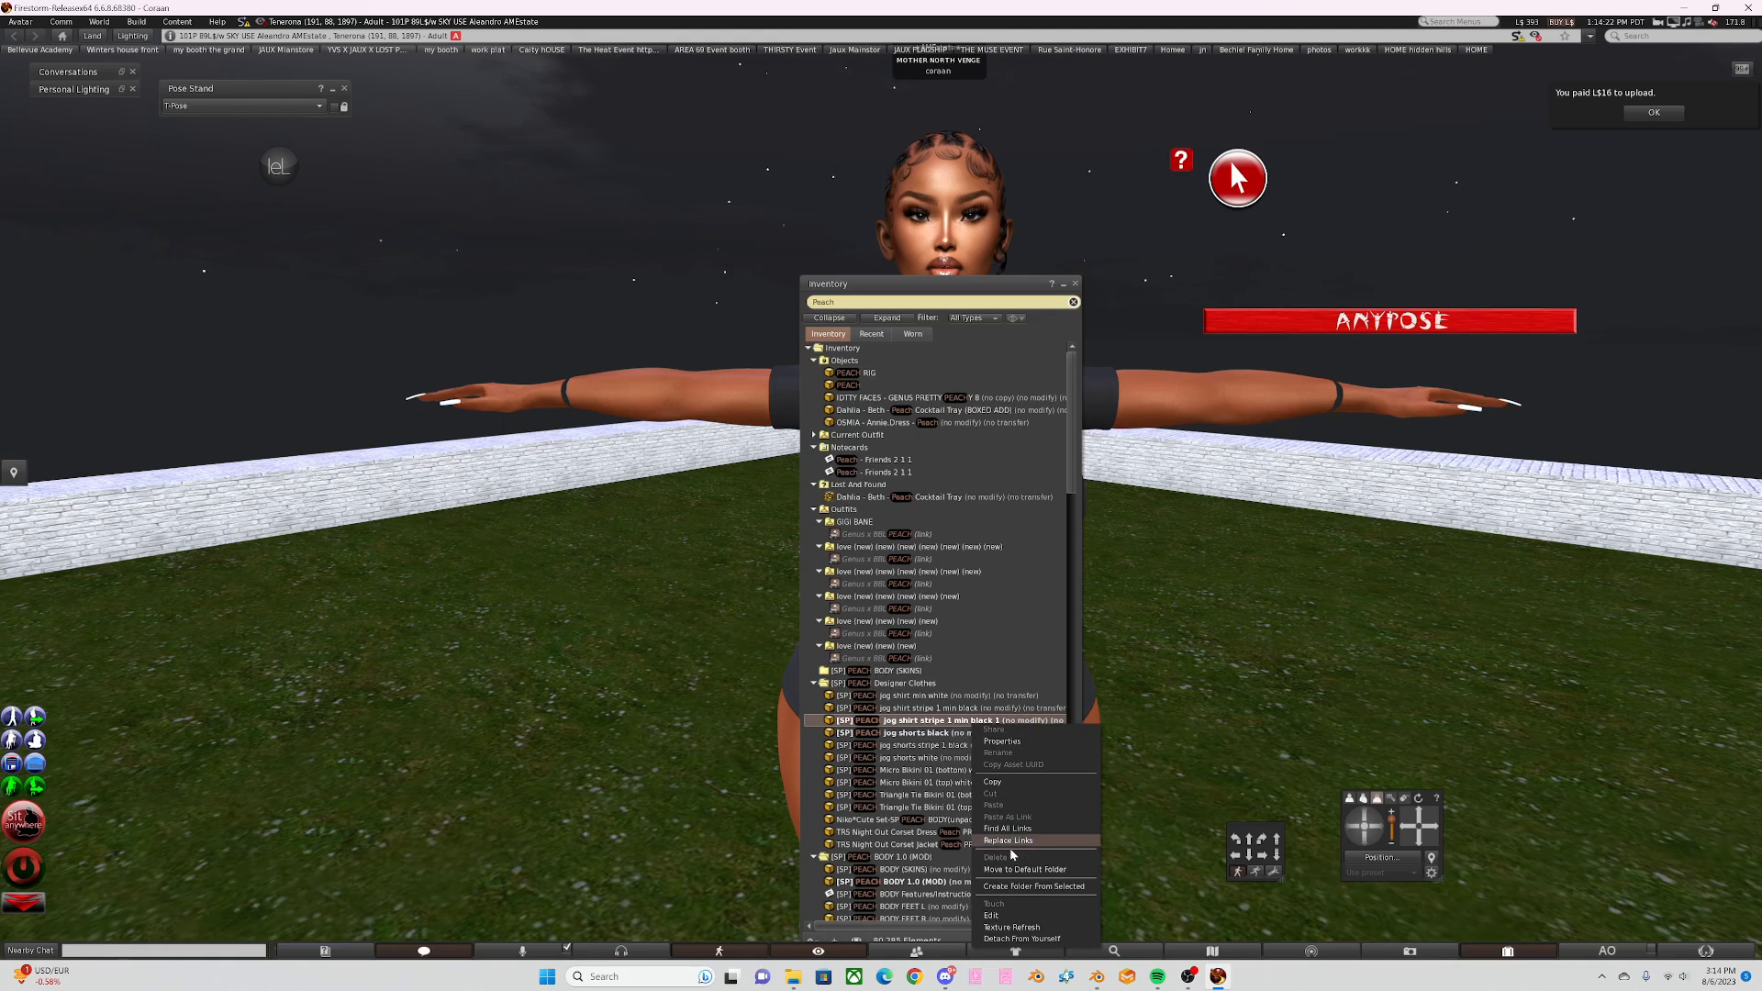
{"action": "left_click", "coordinate": [1009, 938]}
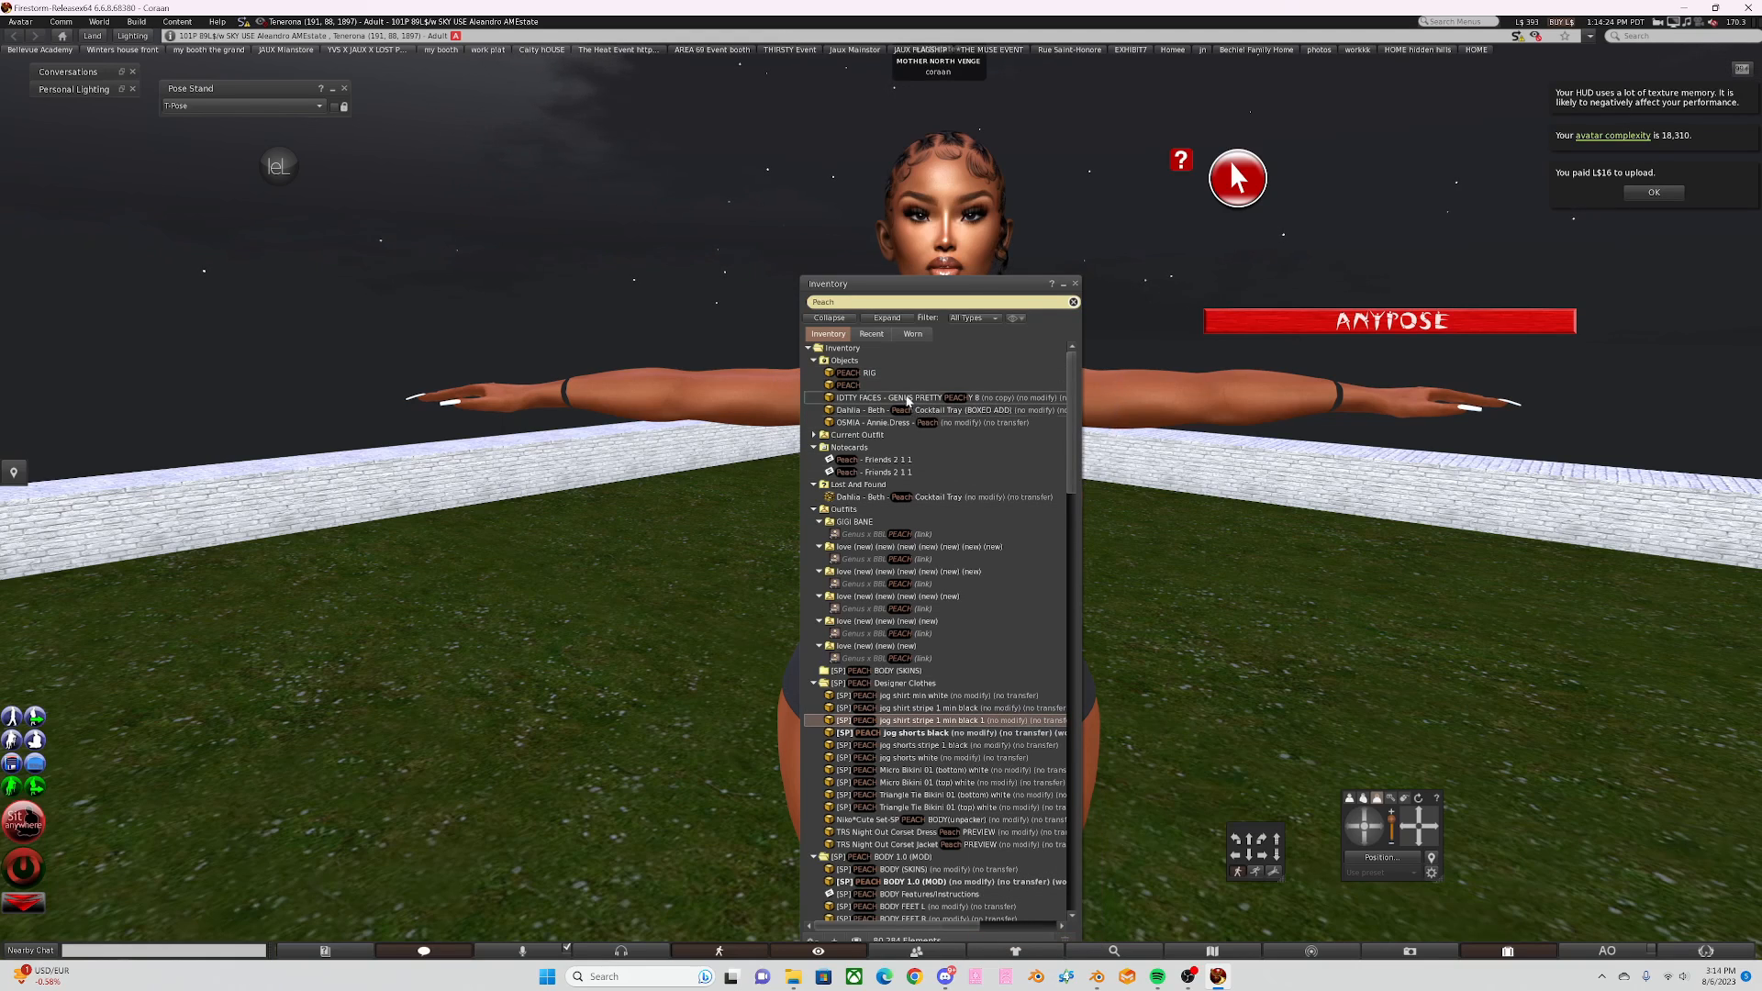
Step: Wear the uploaded PEACH RIG object and move the inventory window clear of the avatar
{"action": "right_click", "coordinate": [904, 374]}
{"action": "left_click", "coordinate": [975, 578]}
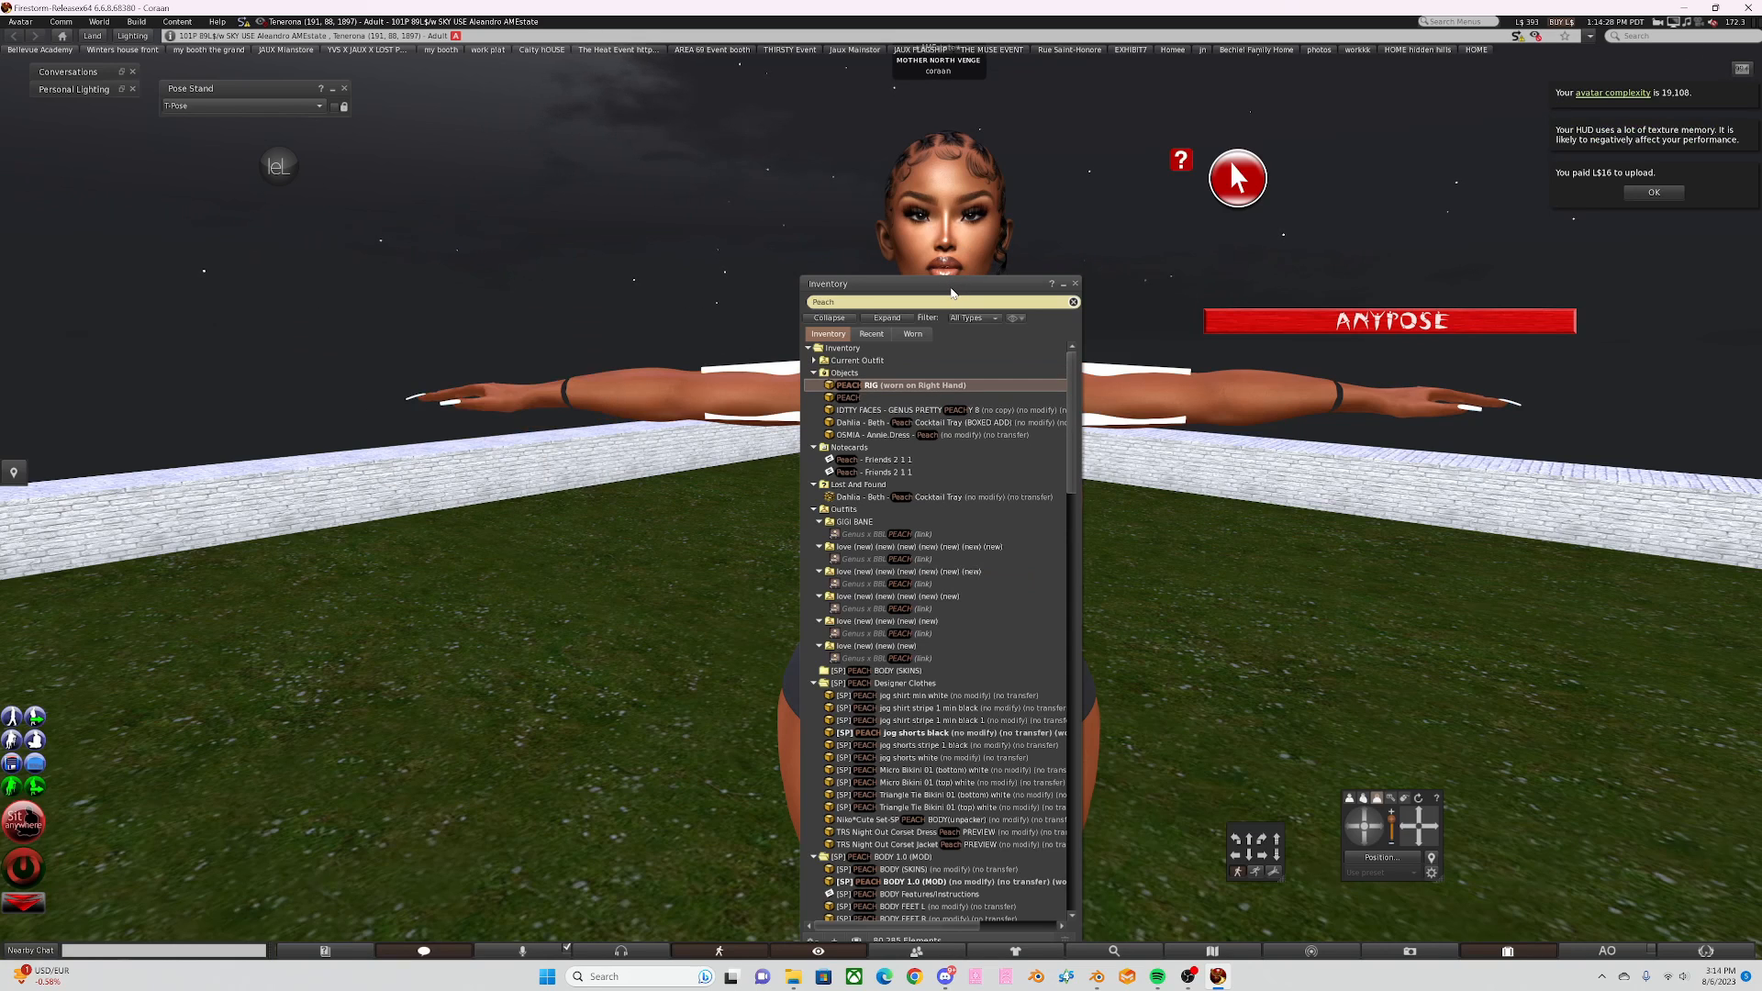
{"action": "left_click_drag", "start_coordinate": [952, 292], "coordinate": [1544, 277]}
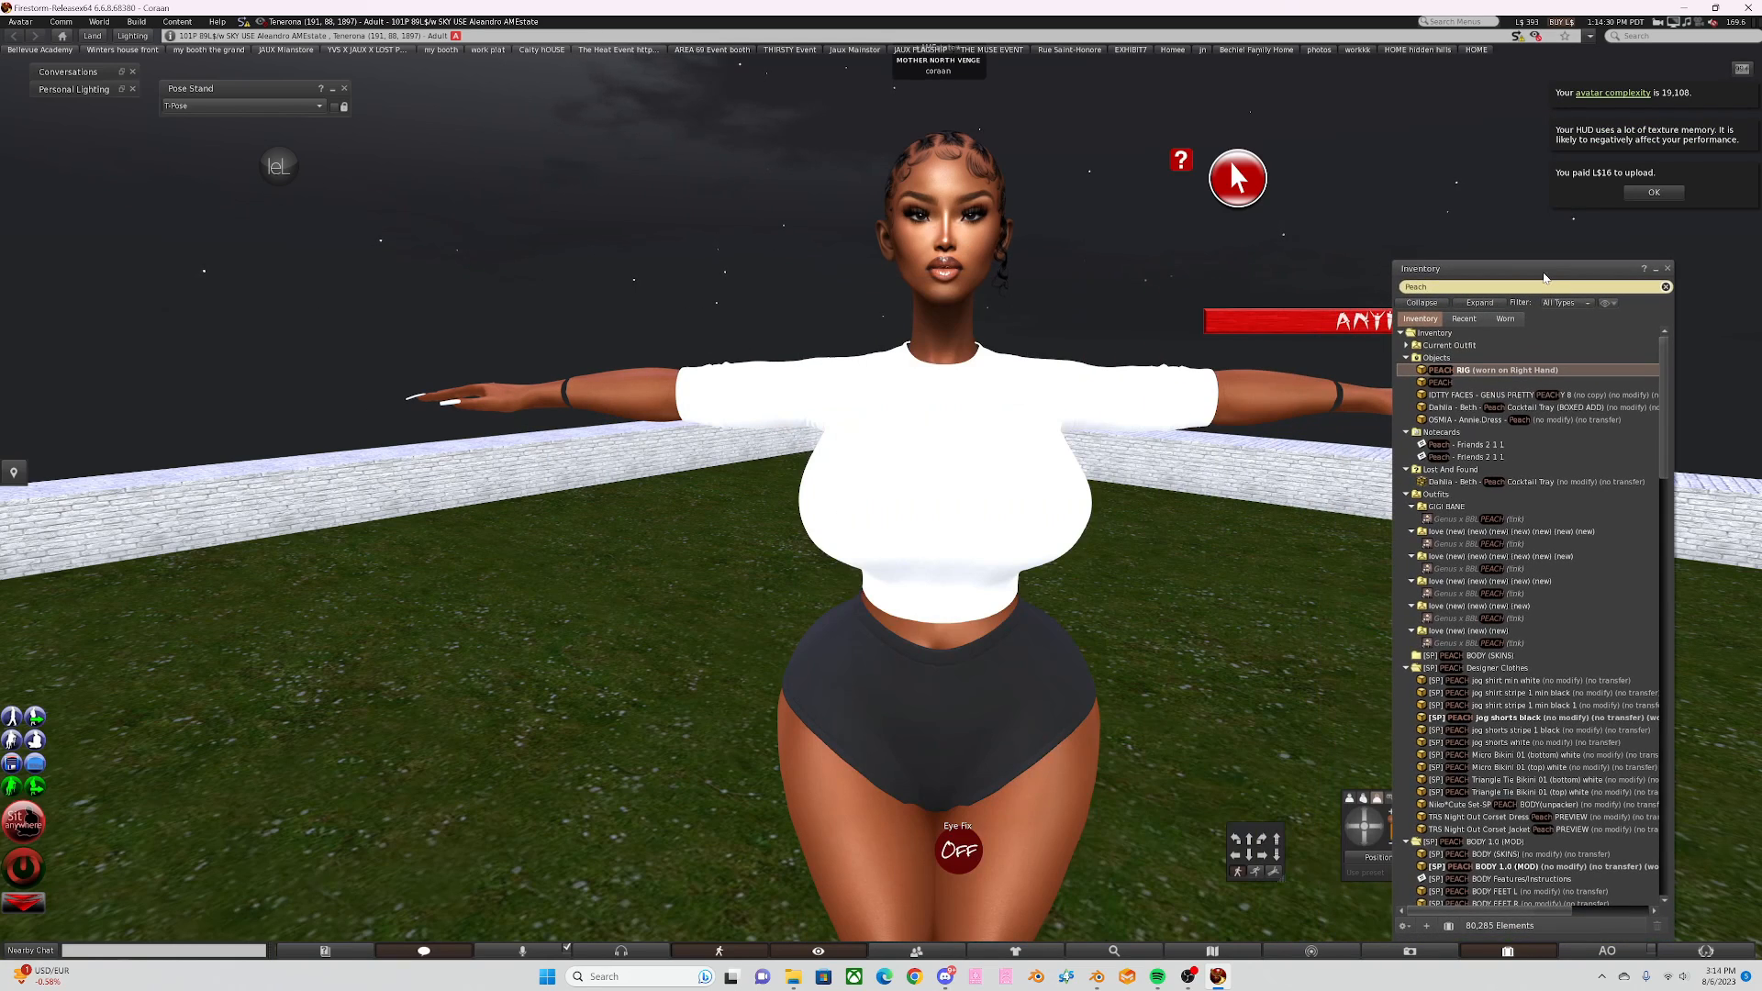
Step: Examine the fit of the worn T-shirt on the avatar from the back and the front
{"action": "scroll", "coordinate": [960, 539], "scroll_direction": "up", "scroll_amount": 3}
{"action": "left_click_drag", "start_coordinate": [881, 459], "coordinate": [1560, 463], "text": "alt"}
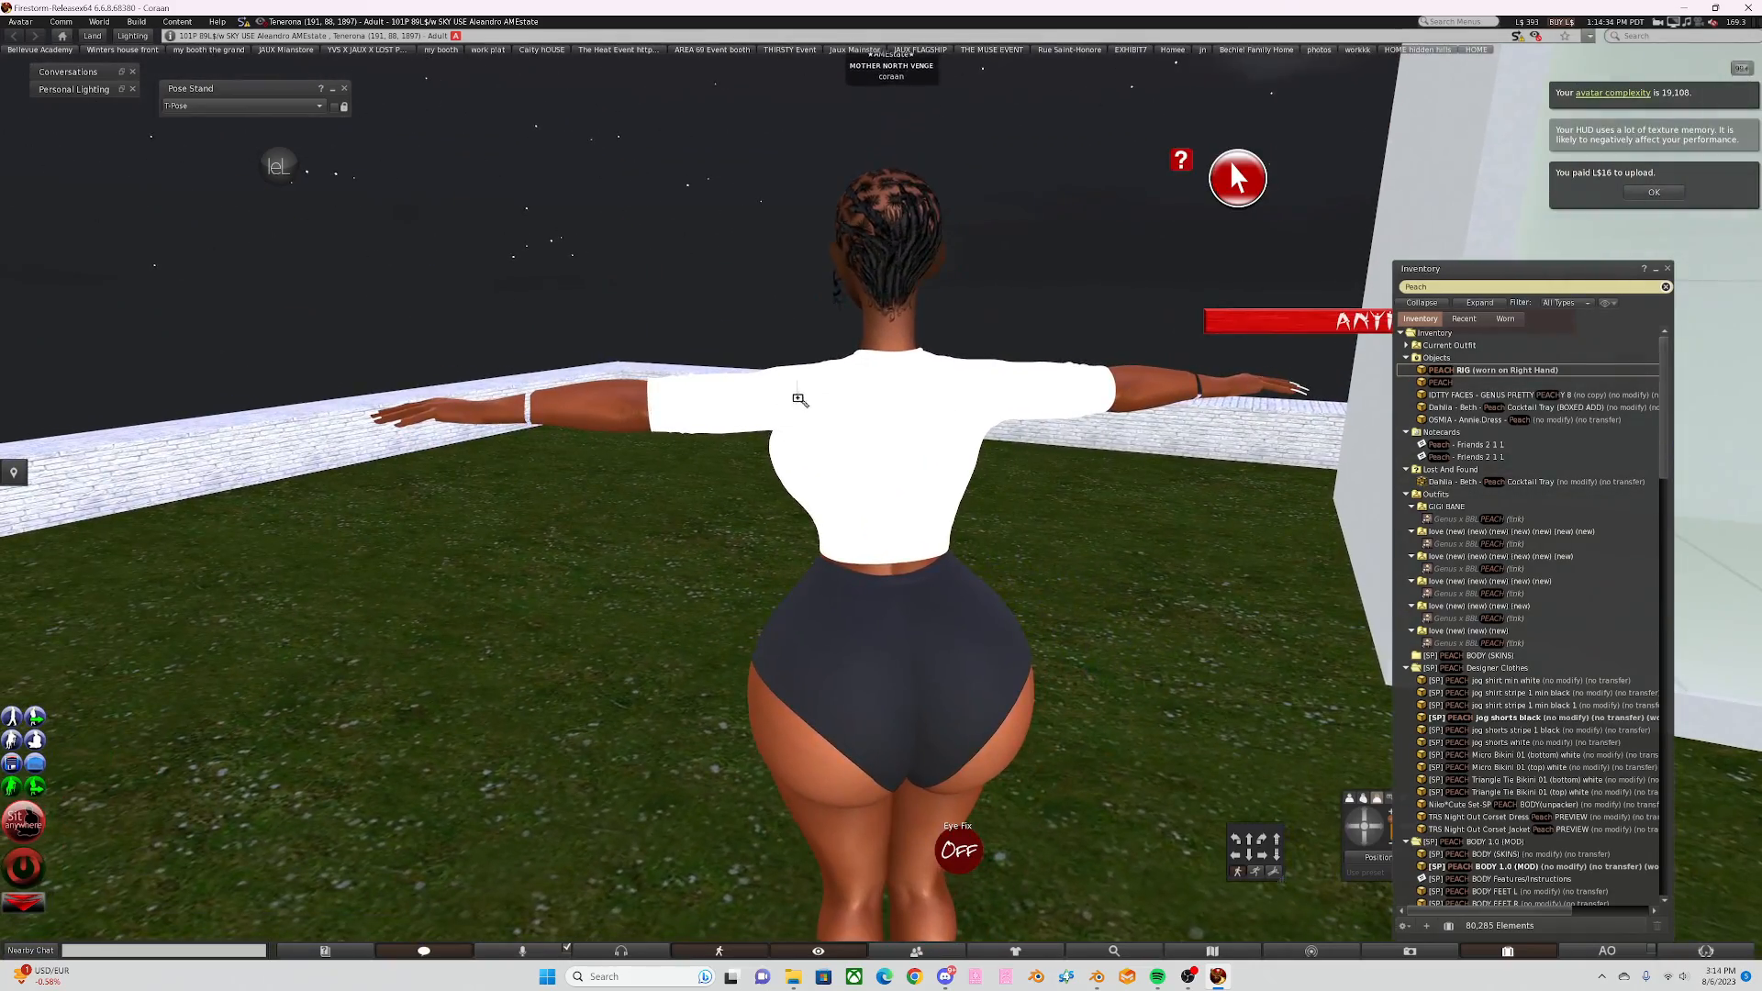
{"action": "scroll", "coordinate": [881, 496], "scroll_direction": "up", "scroll_amount": 5}
{"action": "scroll", "coordinate": [881, 496], "scroll_direction": "down", "scroll_amount": 5}
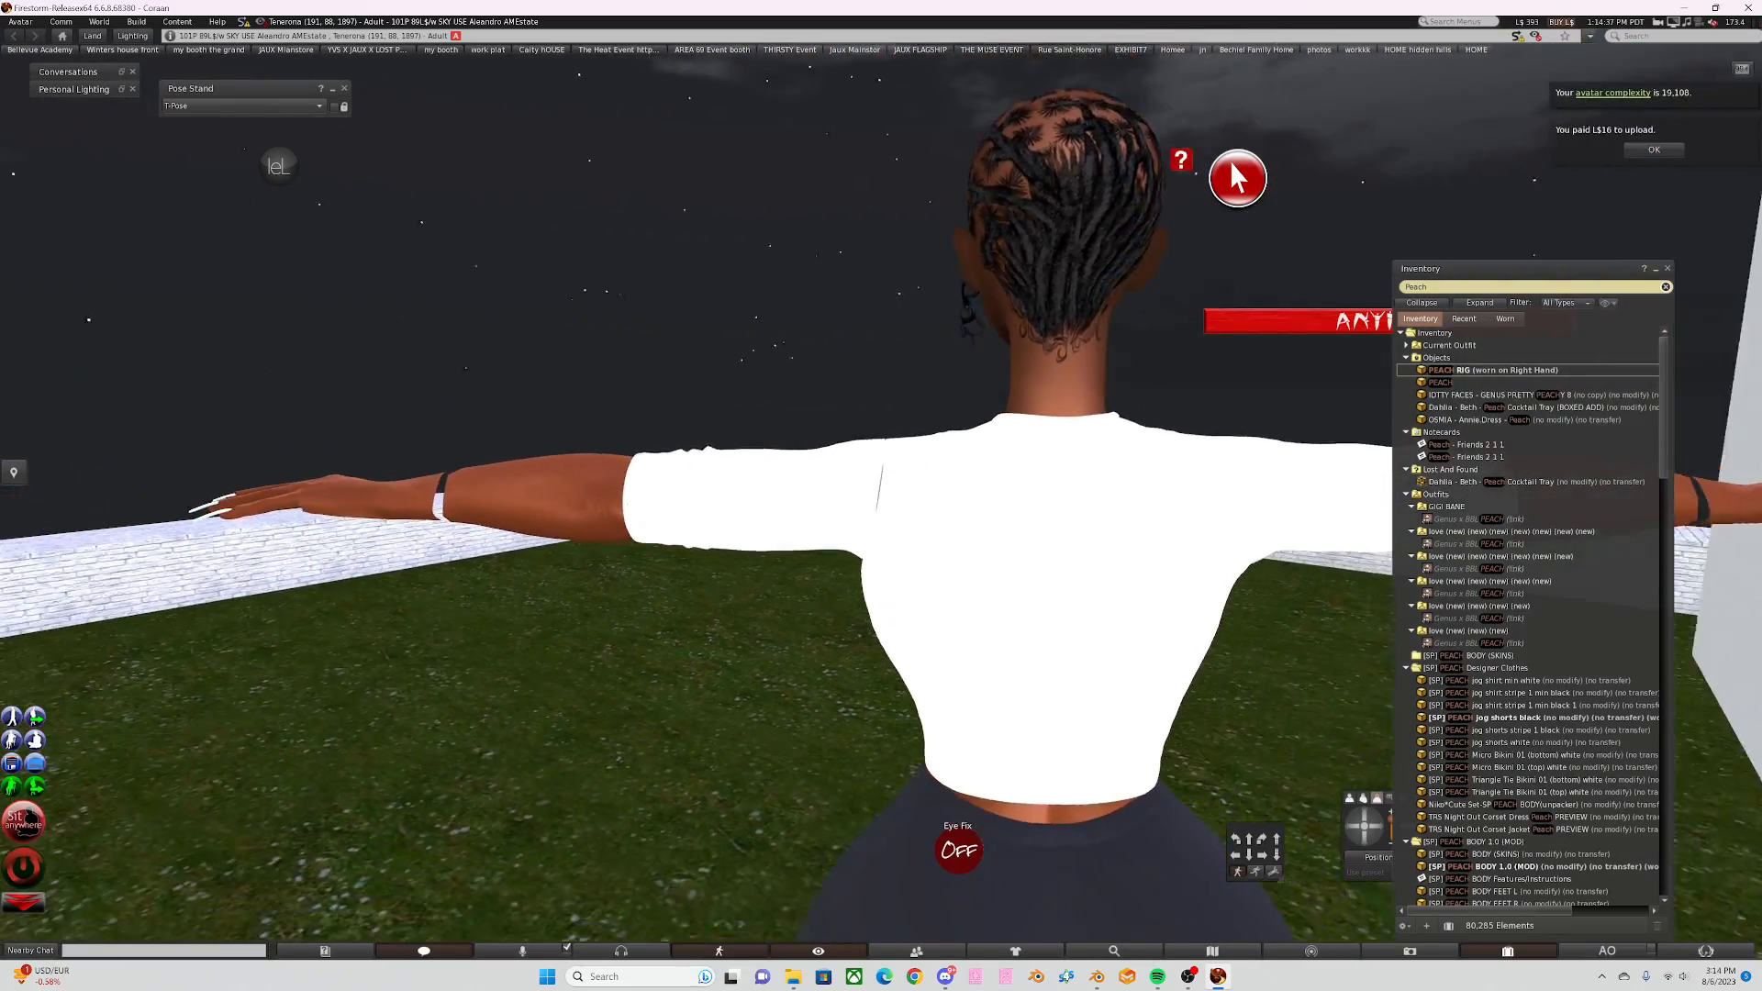
{"action": "left_click_drag", "start_coordinate": [826, 477], "coordinate": [1688, 551], "text": "alt"}
{"action": "scroll", "coordinate": [881, 496], "scroll_direction": "up", "scroll_amount": 5}
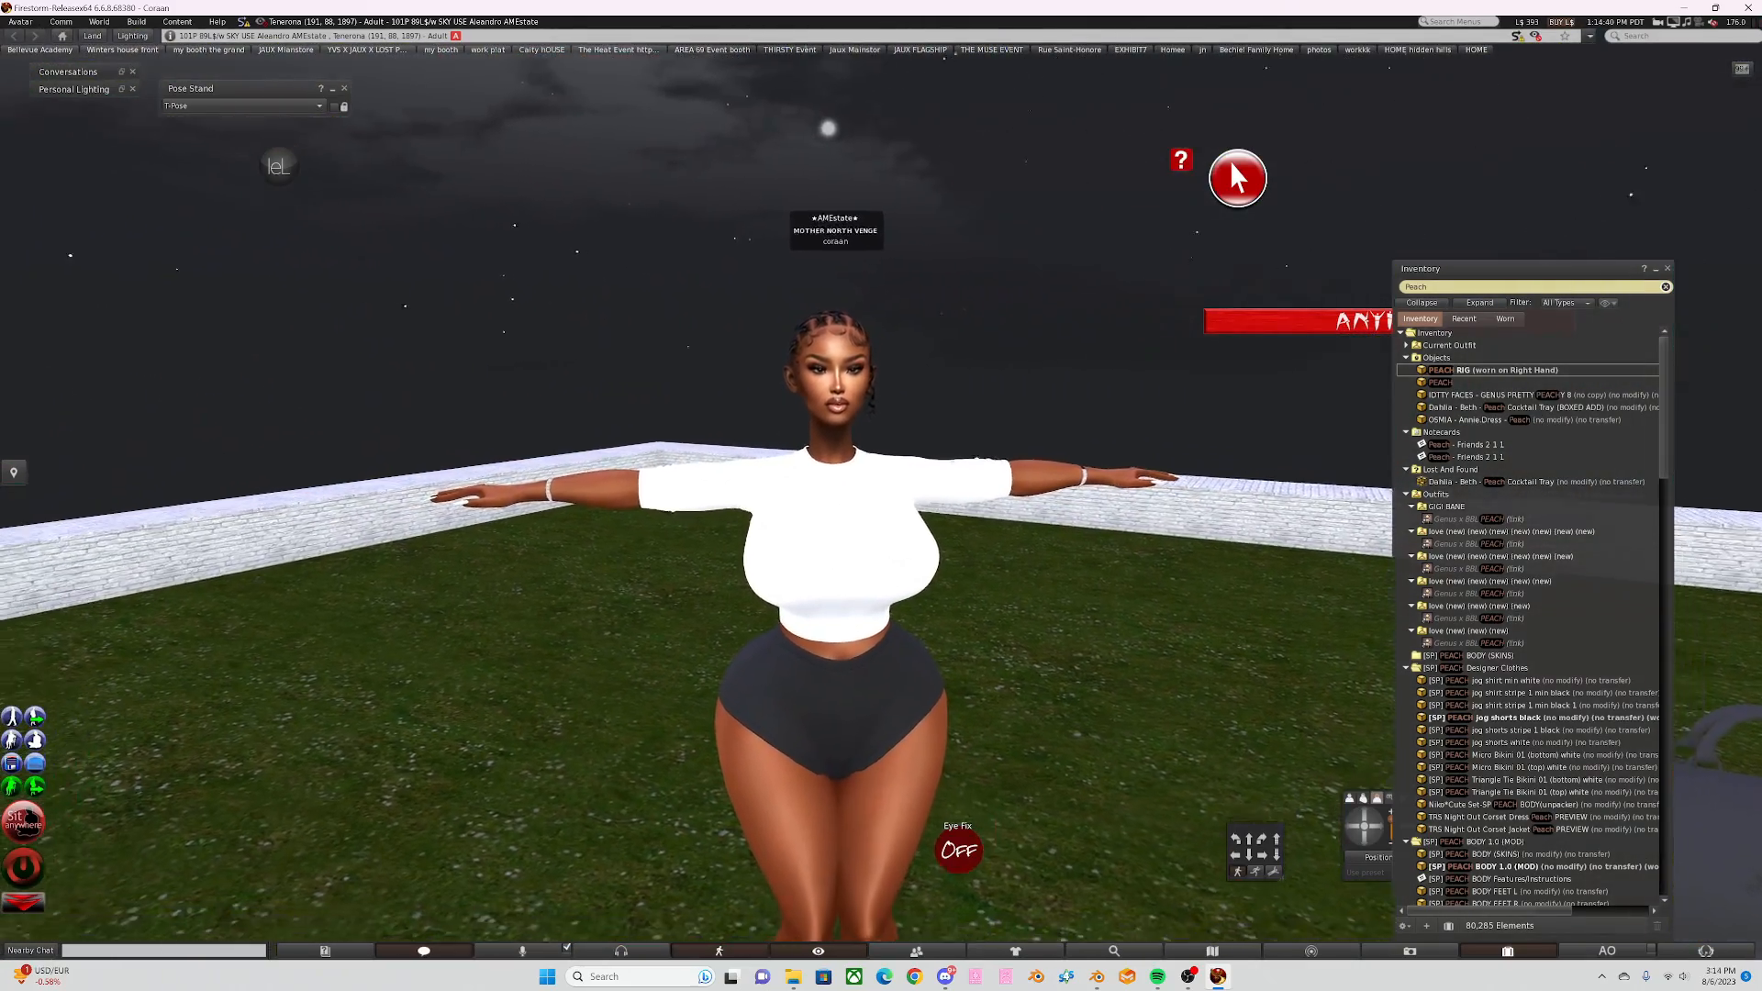
{"action": "left_click_drag", "start_coordinate": [918, 459], "coordinate": [884, 496], "text": "alt"}
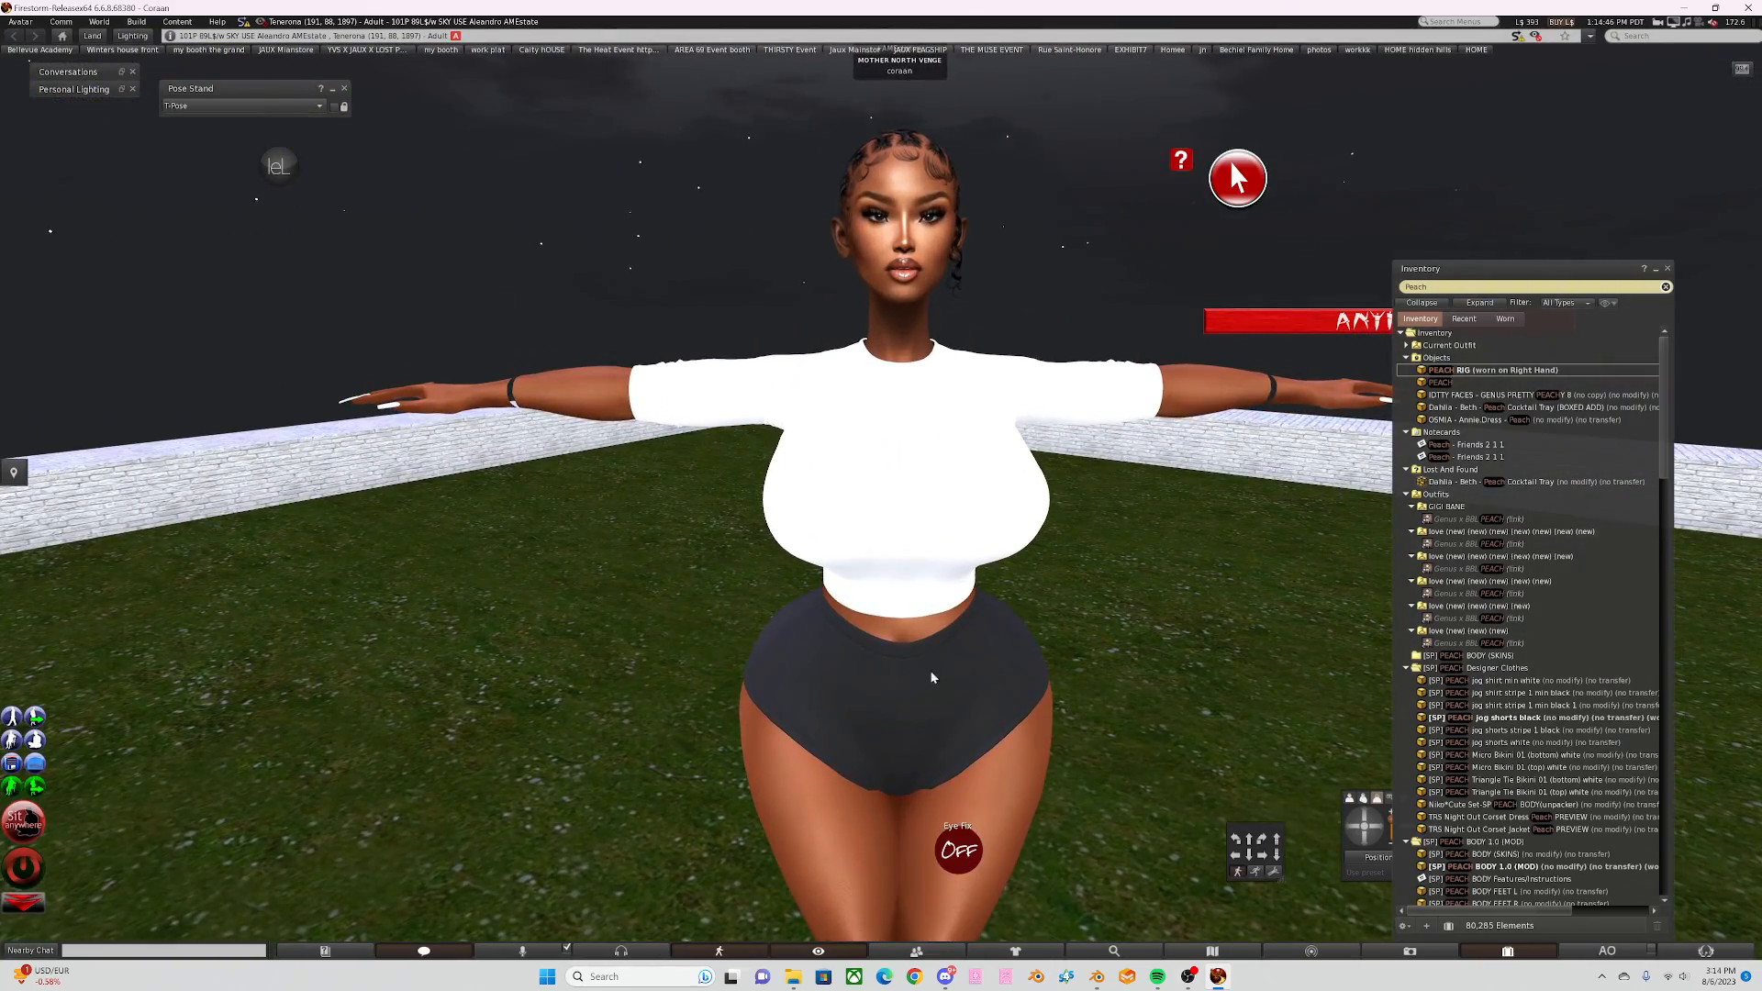
Step: Inspect the T-shirt close up around the waist, chest and upper back, checking whether the body pokes through
{"action": "scroll", "coordinate": [908, 725], "scroll_direction": "up", "scroll_amount": 6}
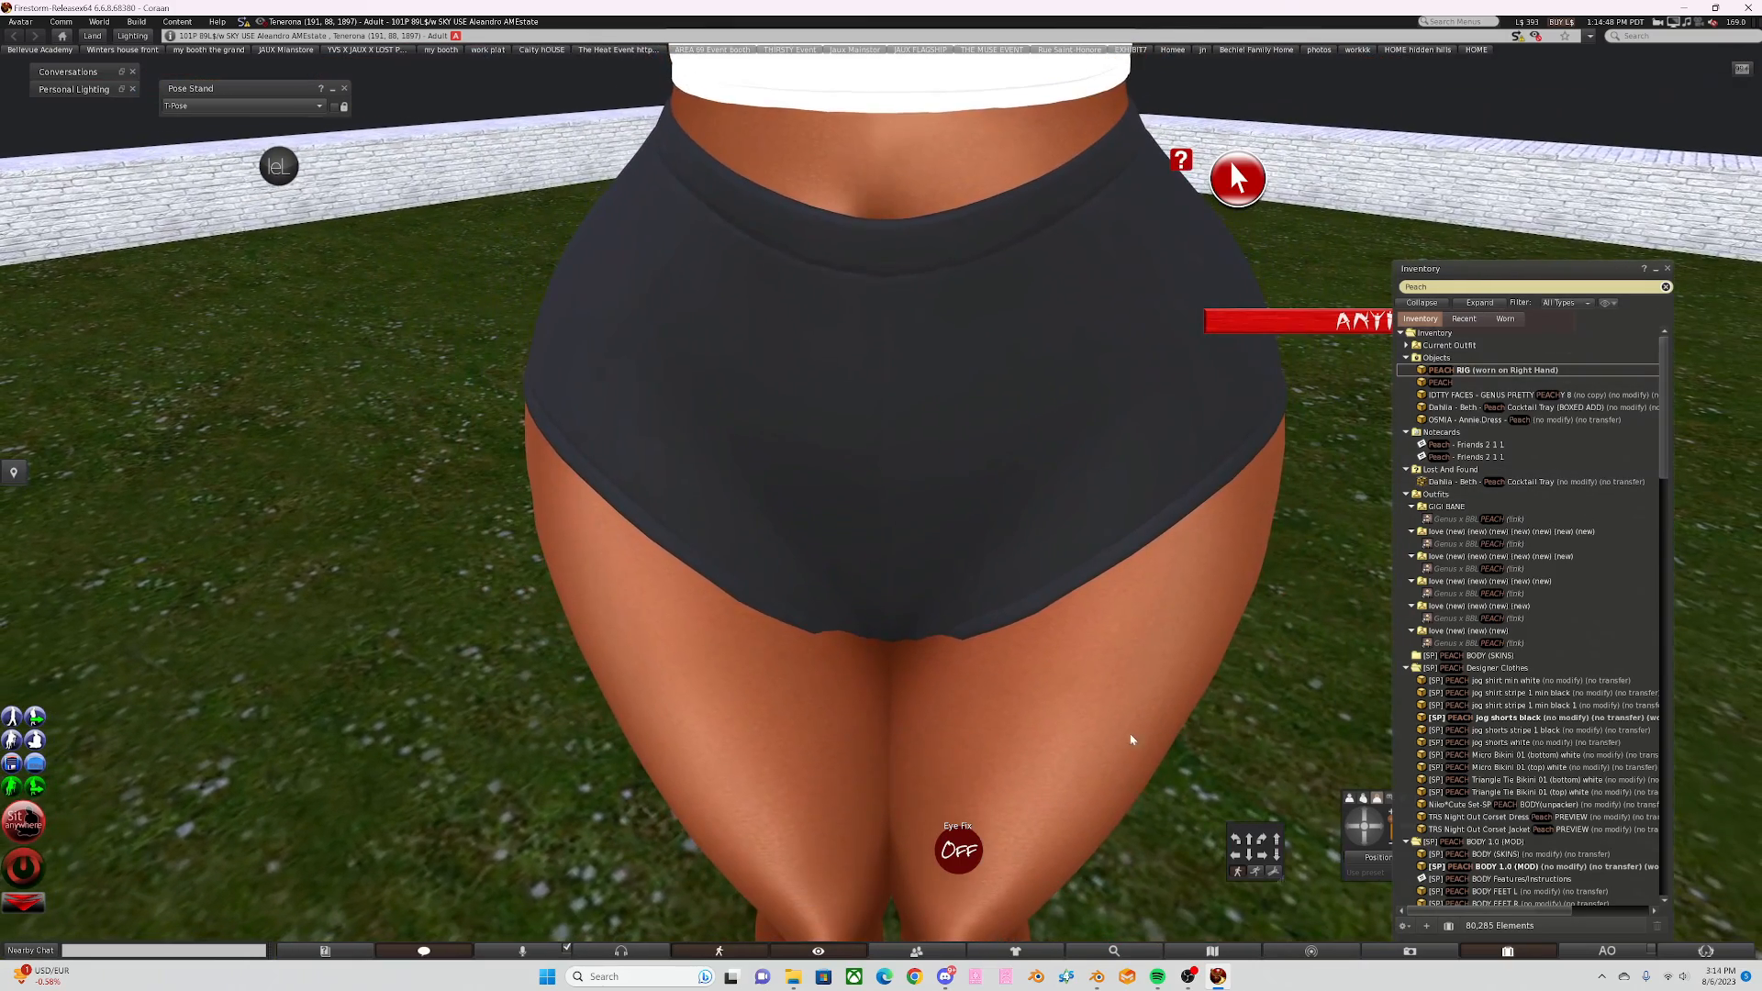
{"action": "left_click_drag", "start_coordinate": [1366, 845], "coordinate": [1366, 845]}
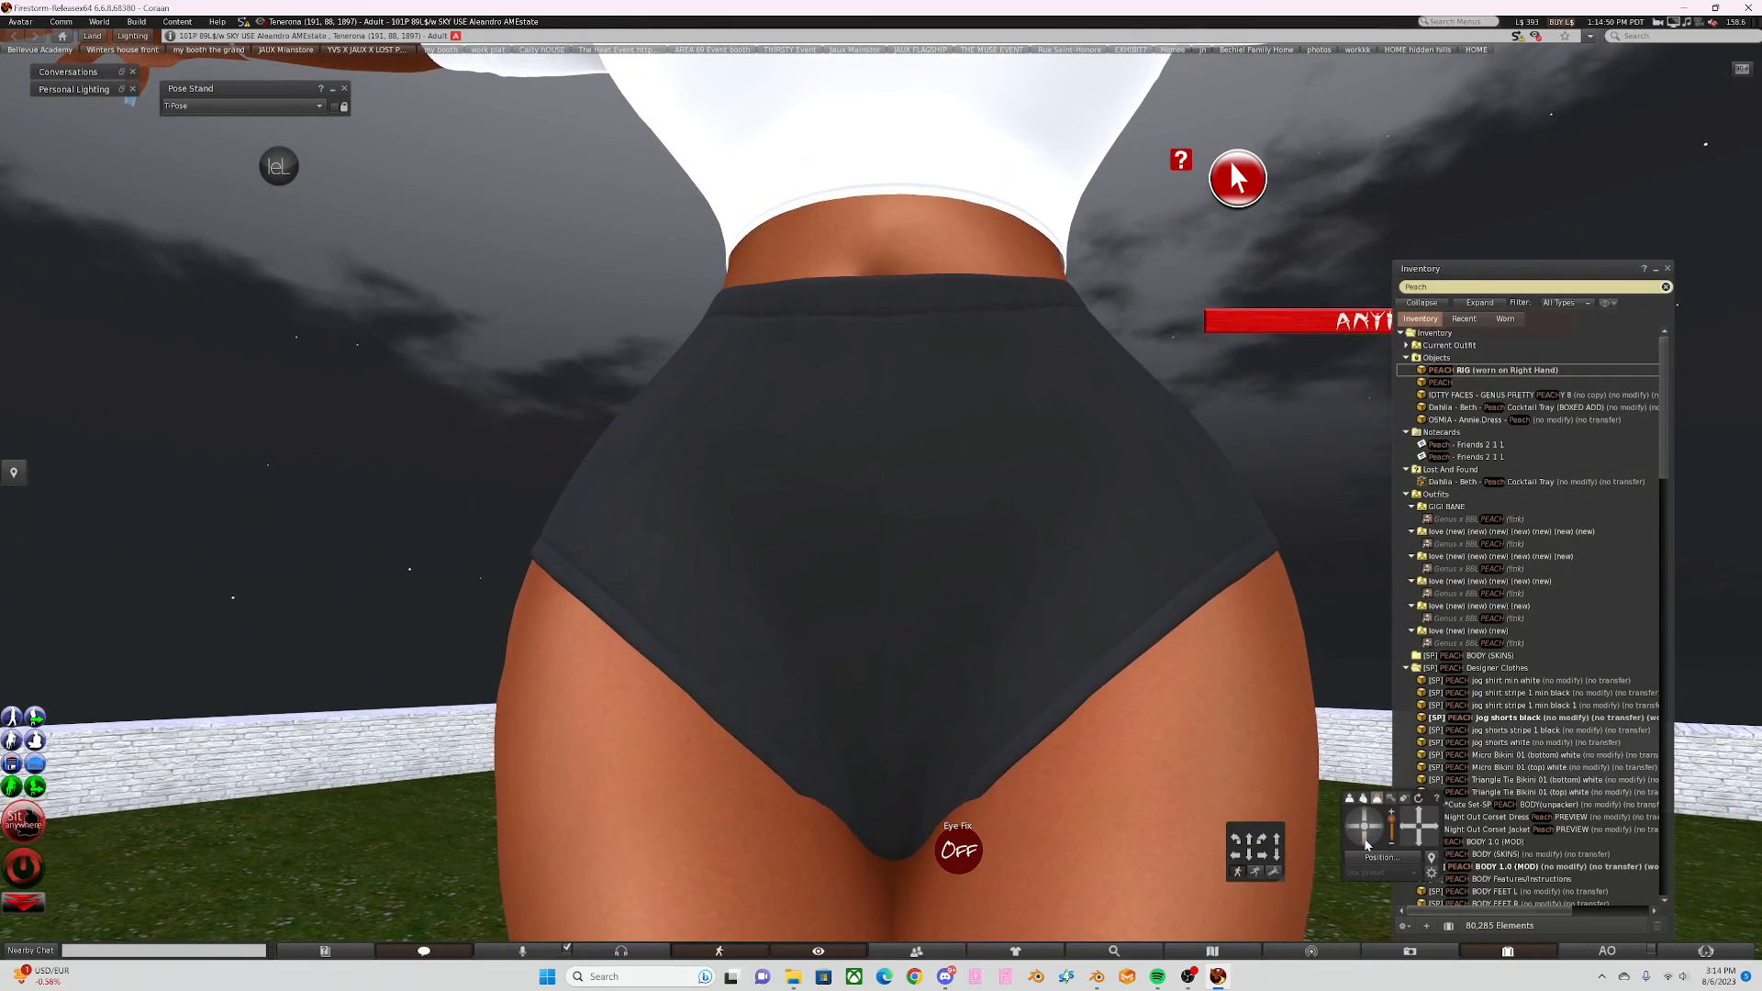
{"action": "left_click", "coordinate": [1364, 811]}
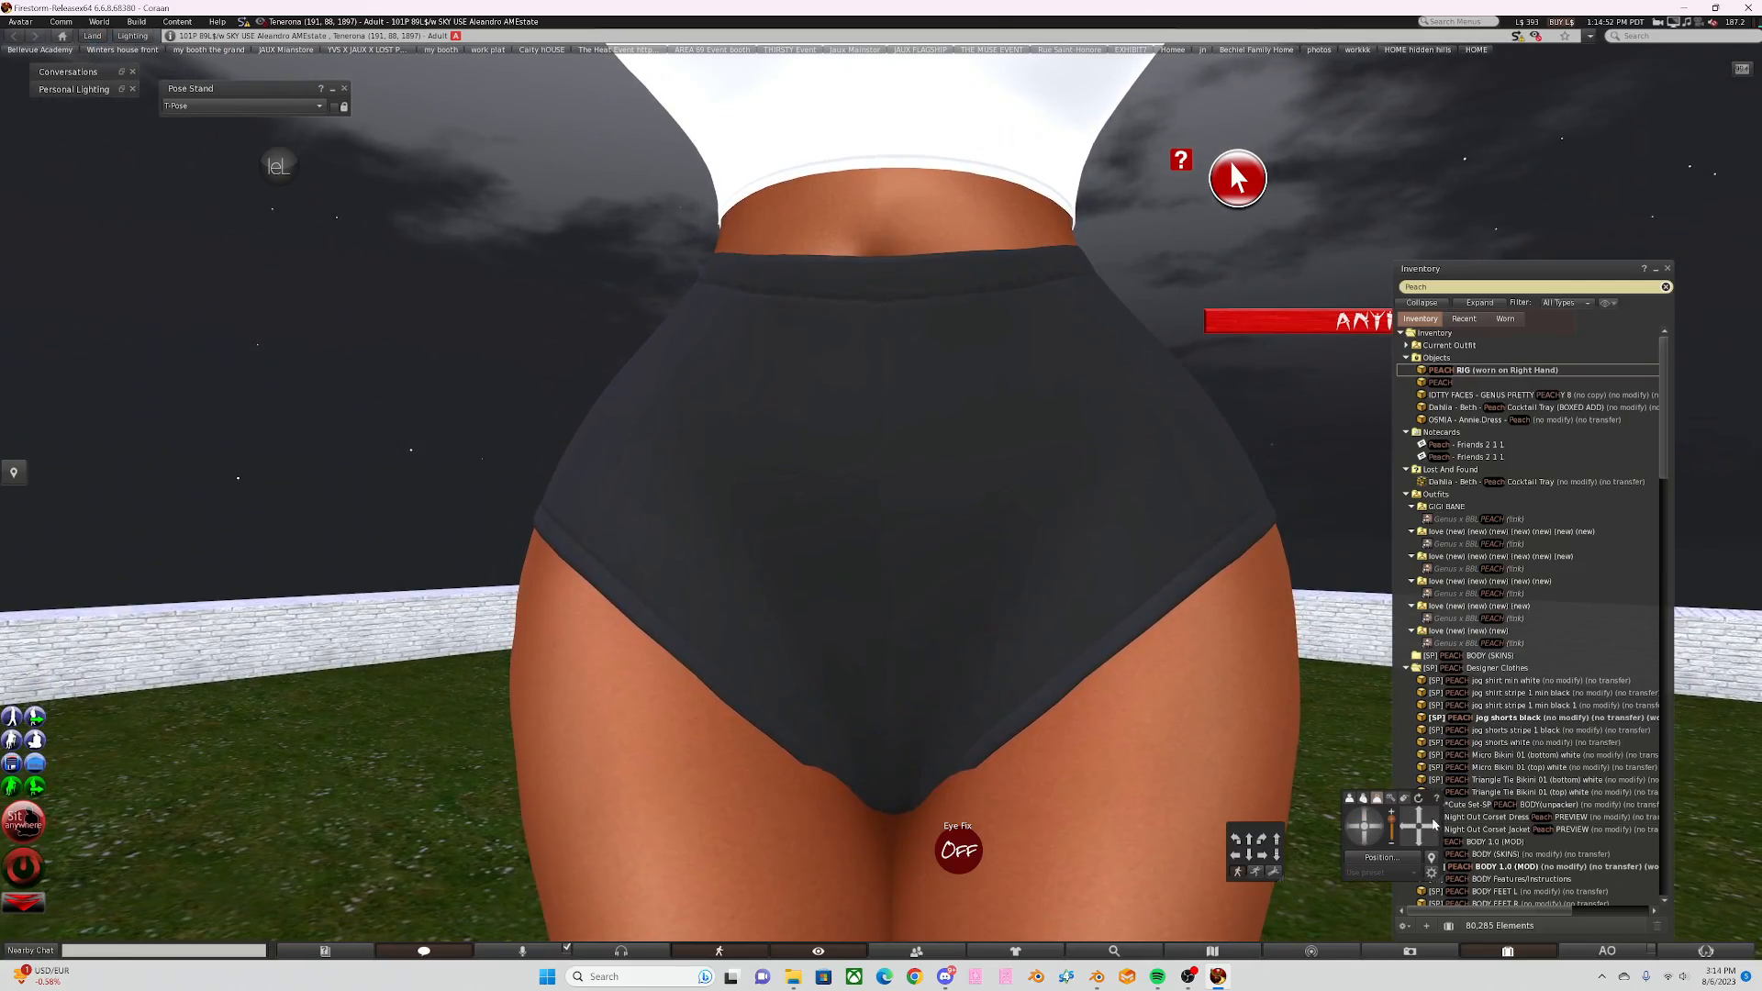
{"action": "left_click", "coordinate": [1419, 813]}
{"action": "left_click_drag", "start_coordinate": [968, 715], "coordinate": [1082, 799], "text": "ctrl+alt"}
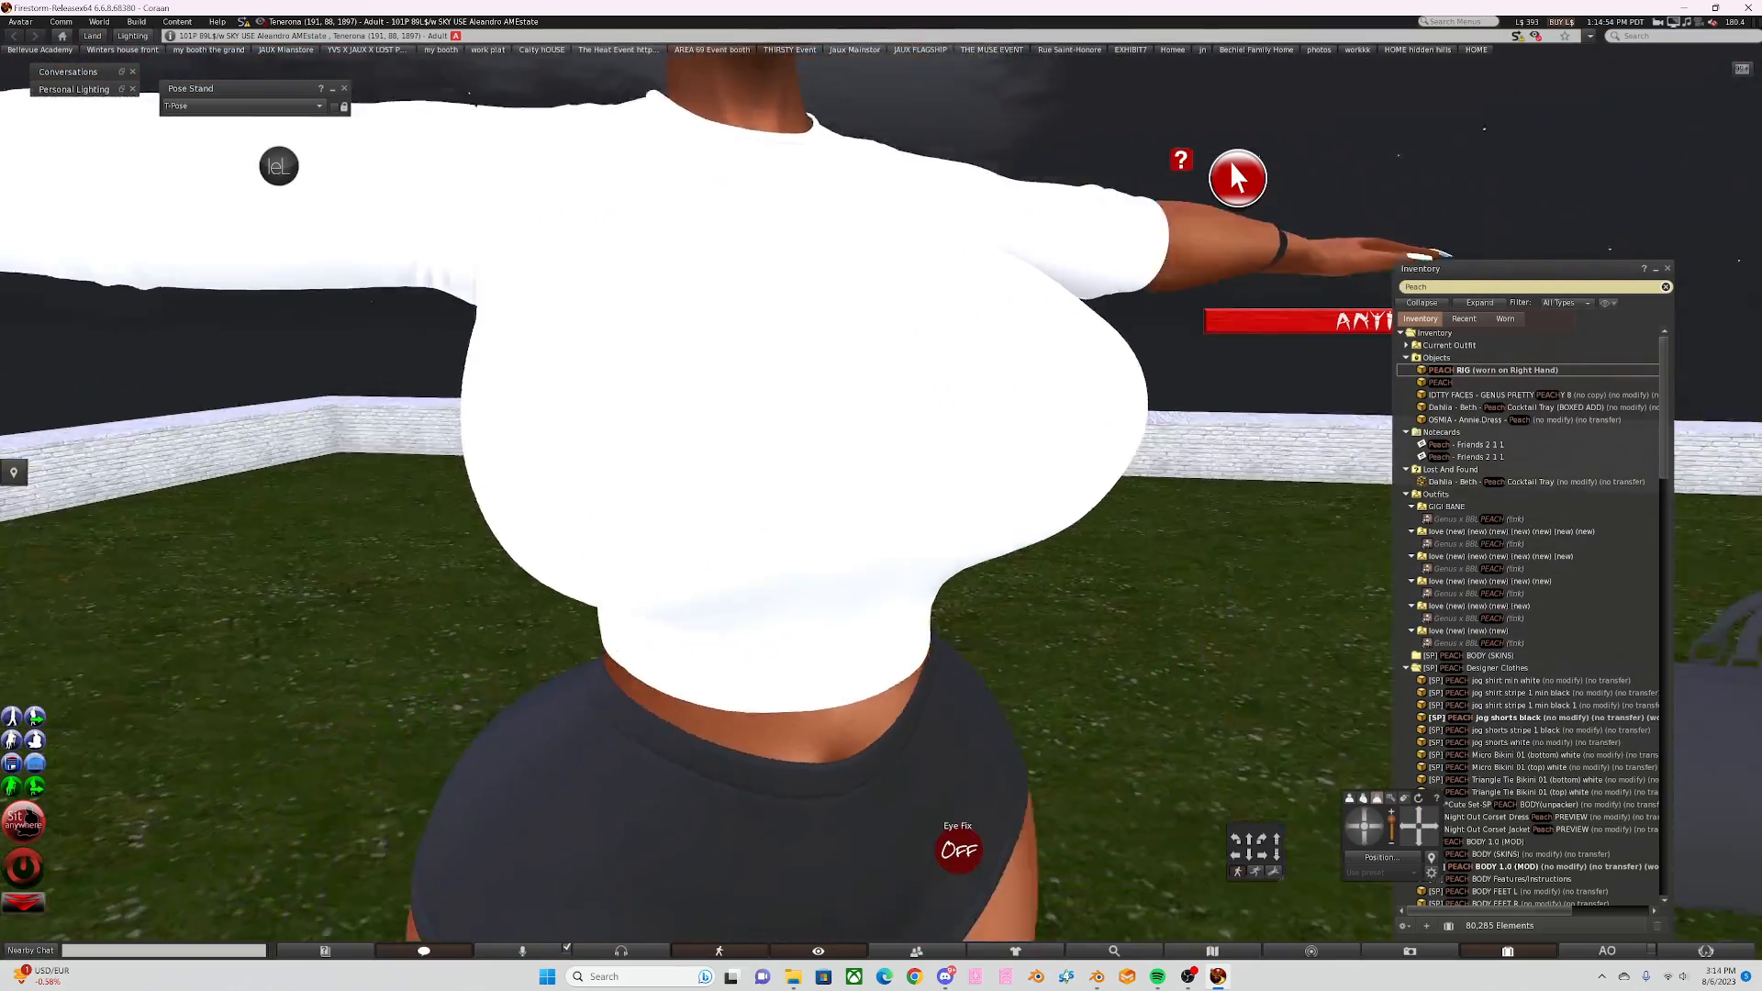
{"action": "left_click_drag", "start_coordinate": [780, 413], "coordinate": [789, 587], "text": "alt"}
{"action": "left_click", "coordinate": [1421, 814]}
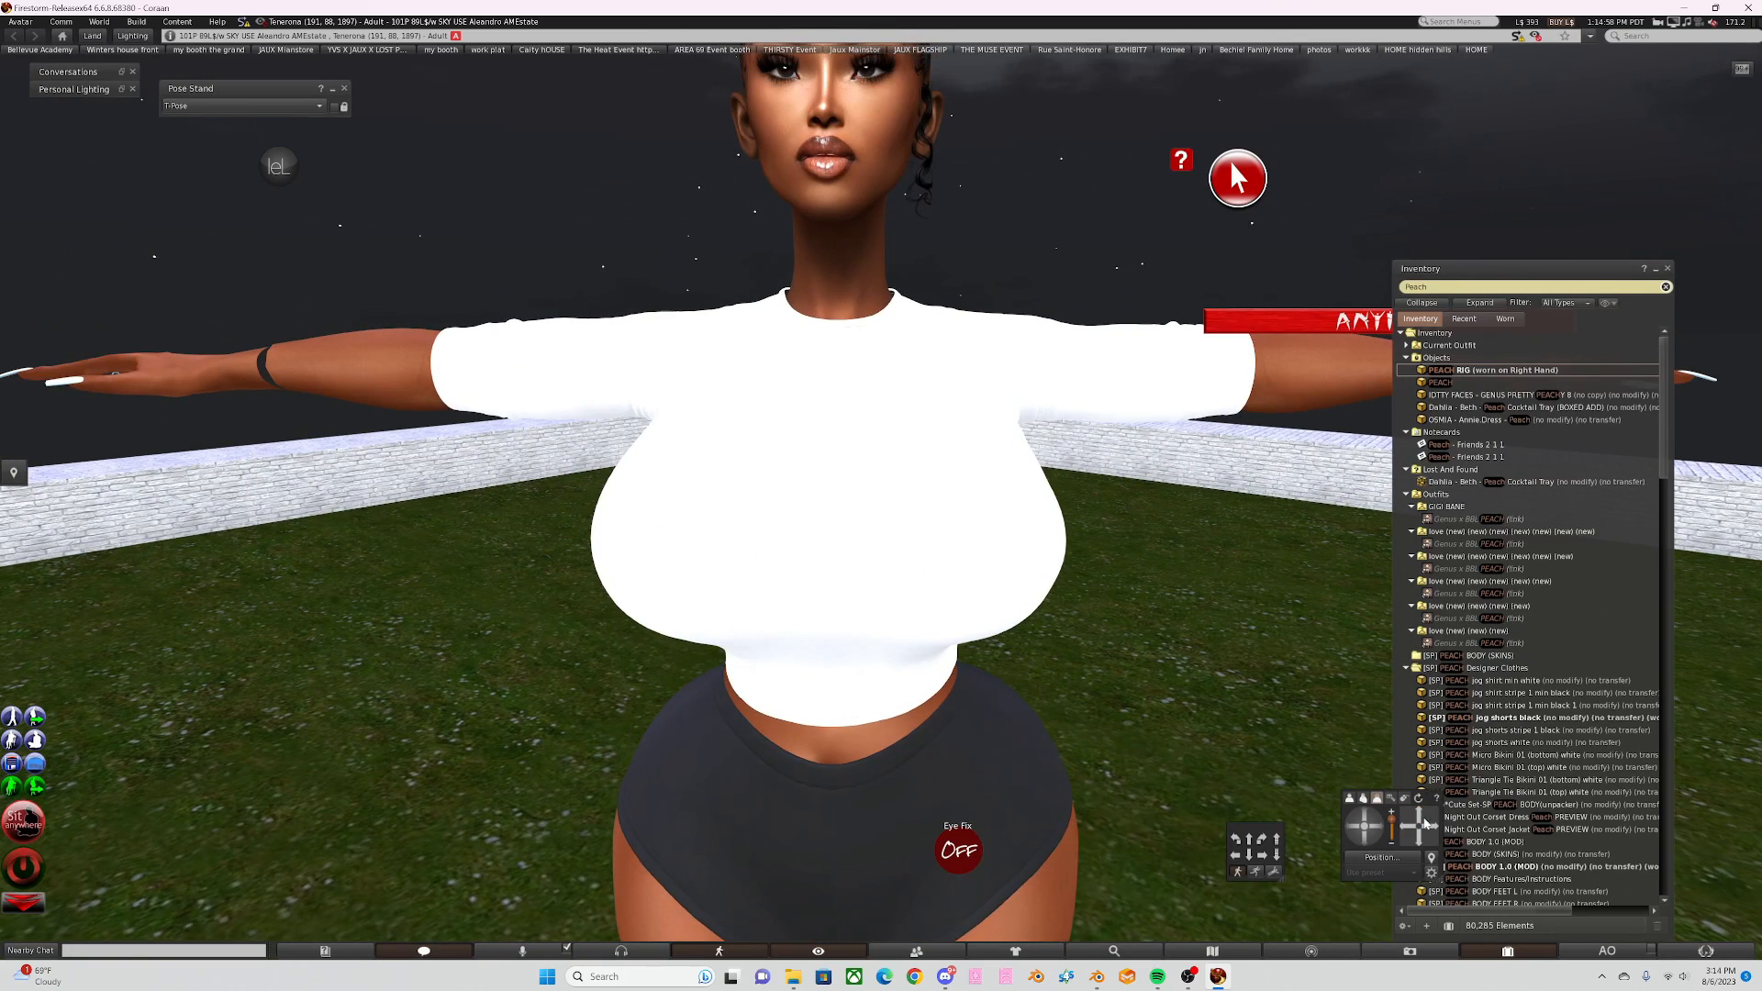
{"action": "left_click", "coordinate": [1432, 826]}
{"action": "left_click", "coordinate": [1420, 838]}
{"action": "left_click", "coordinate": [1421, 815]}
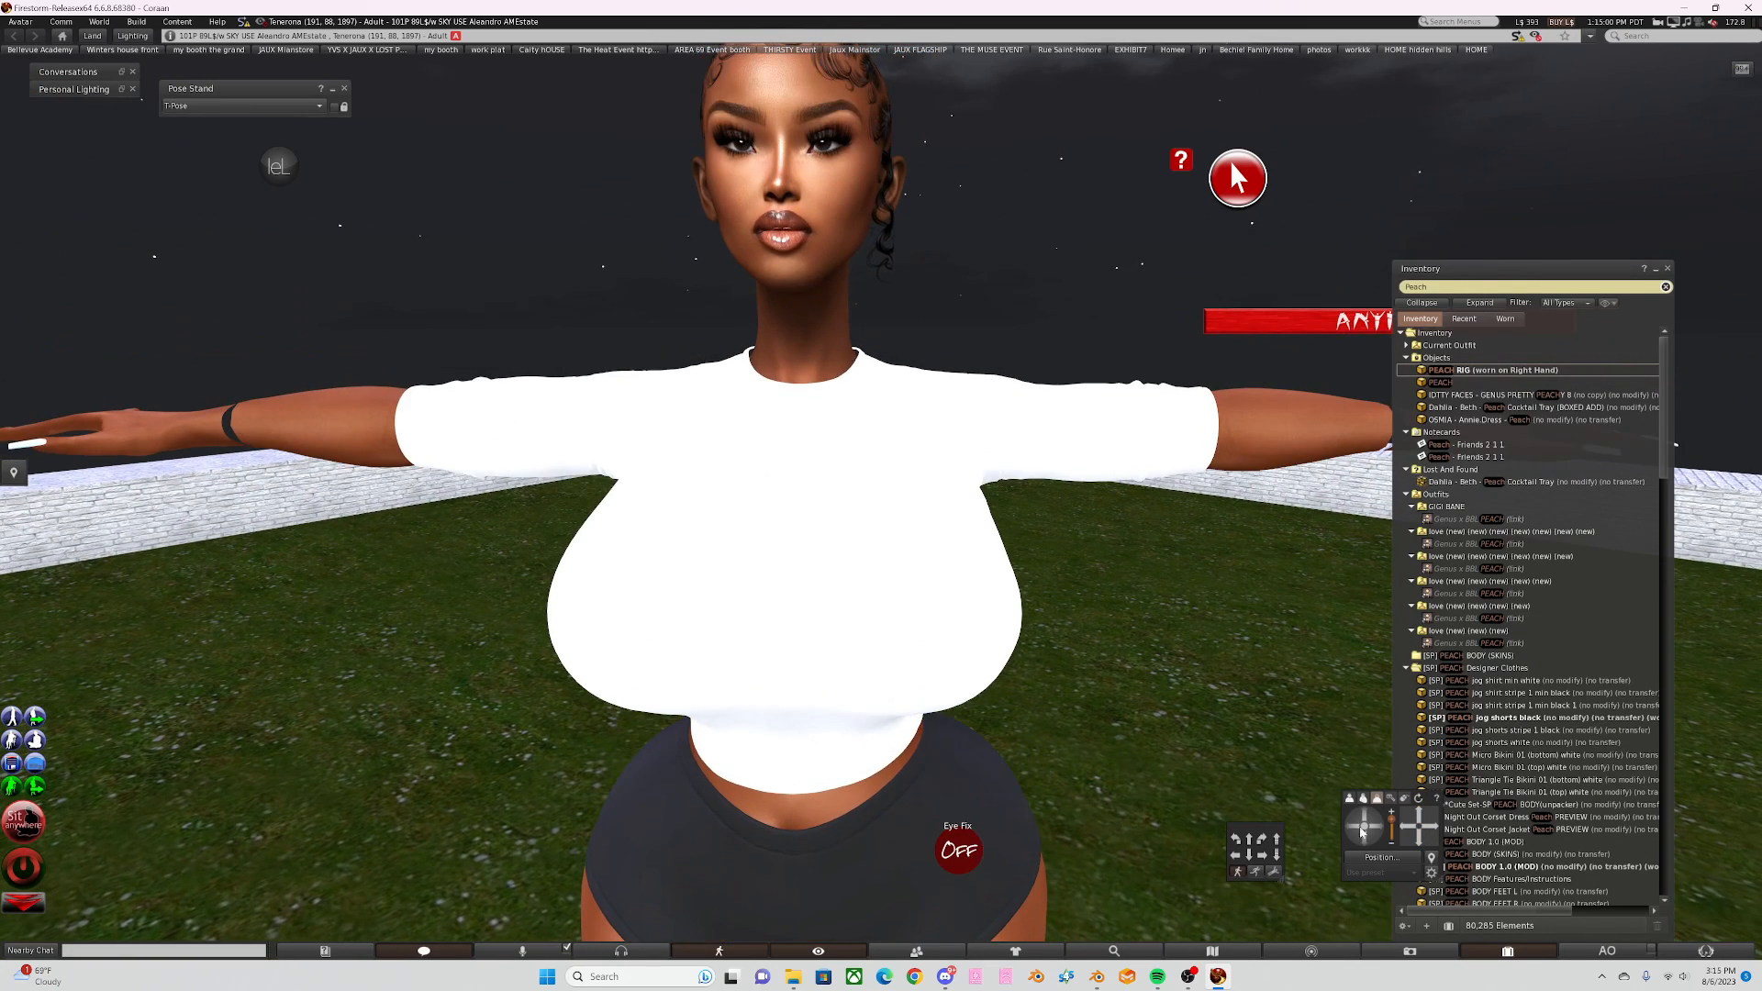
{"action": "left_click", "coordinate": [1408, 827]}
{"action": "left_click", "coordinate": [1427, 830]}
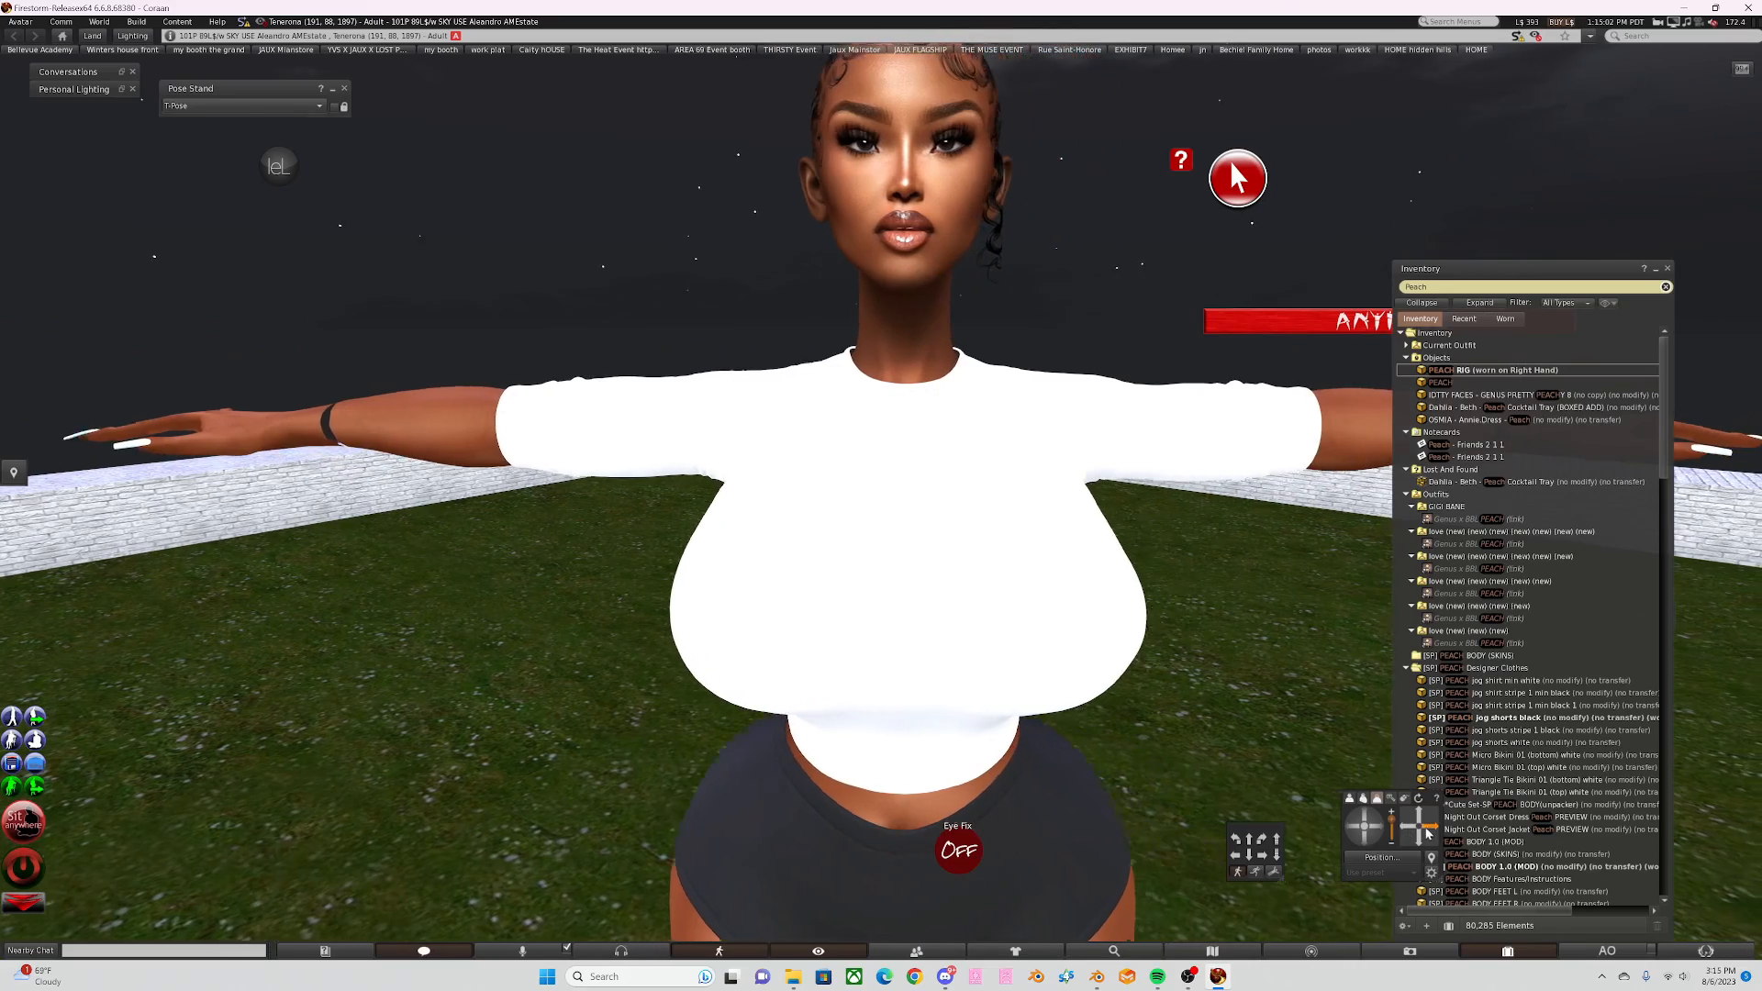
{"action": "left_click_drag", "start_coordinate": [922, 516], "coordinate": [239, 486], "text": "alt"}
{"action": "left_click_drag", "start_coordinate": [866, 495], "coordinate": [866, 643], "text": "alt"}
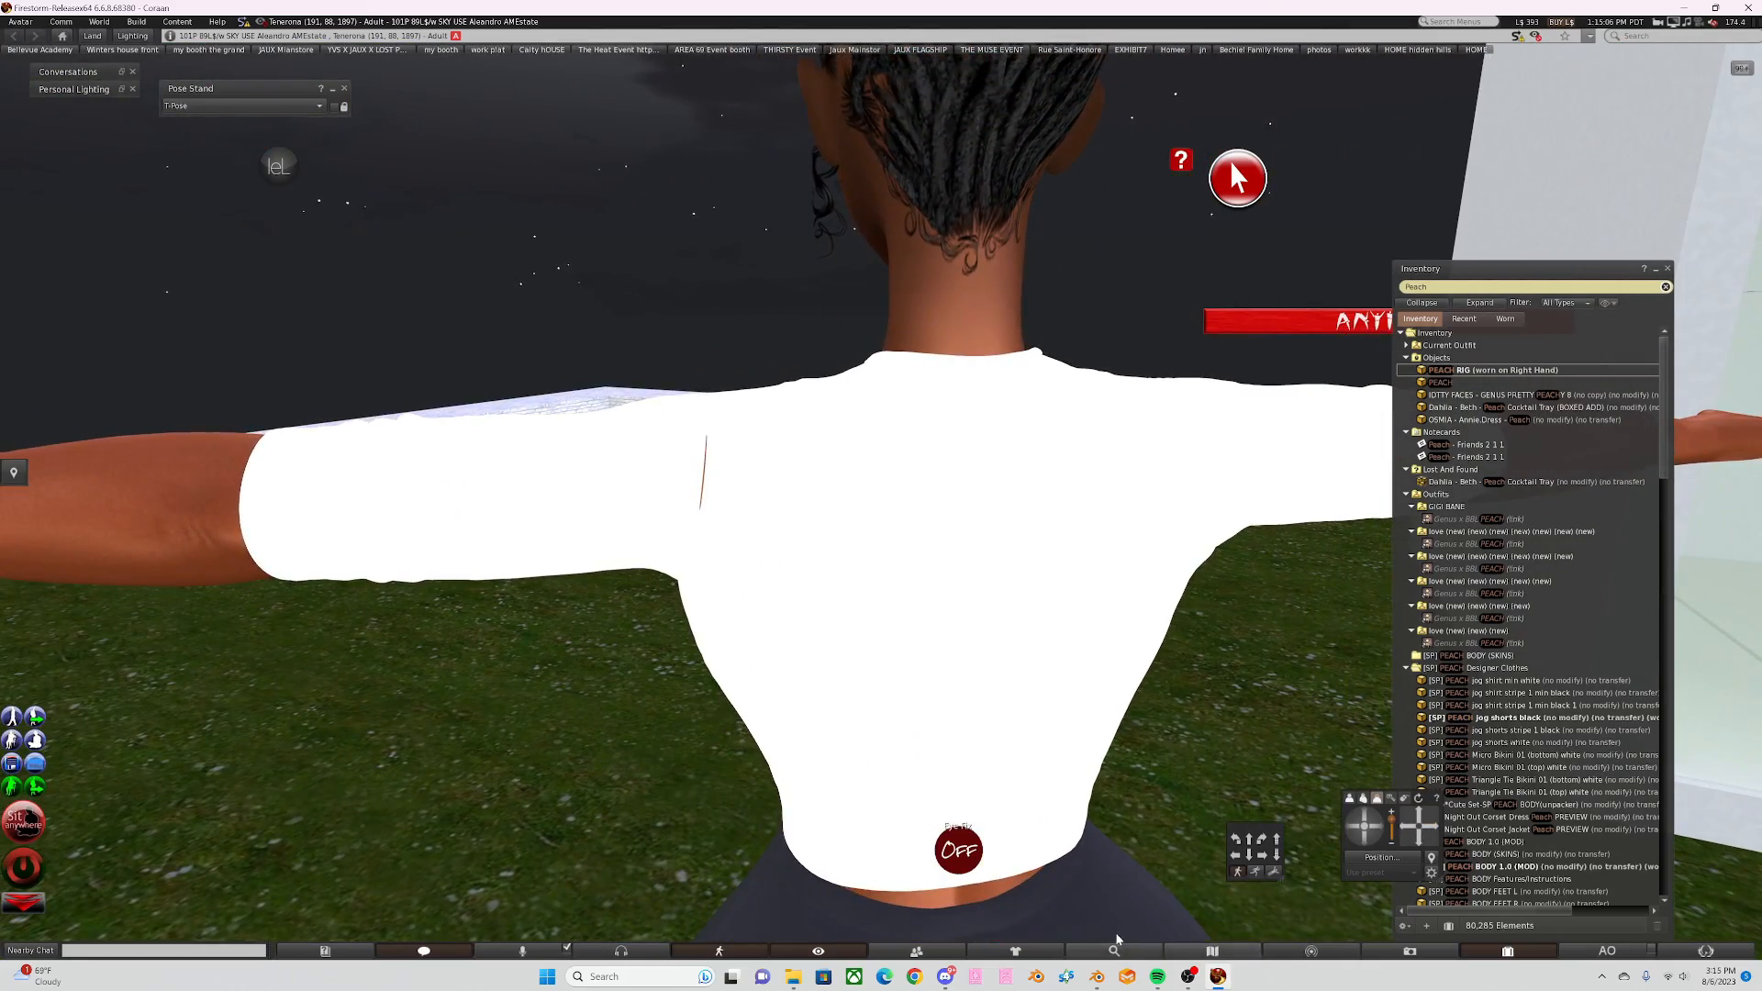
Step: Switch to Blender and put the T-shirt mesh into Edit Mode, with the rear shoulder seam of the left sleeve in close view
{"action": "left_click", "coordinate": [1096, 976]}
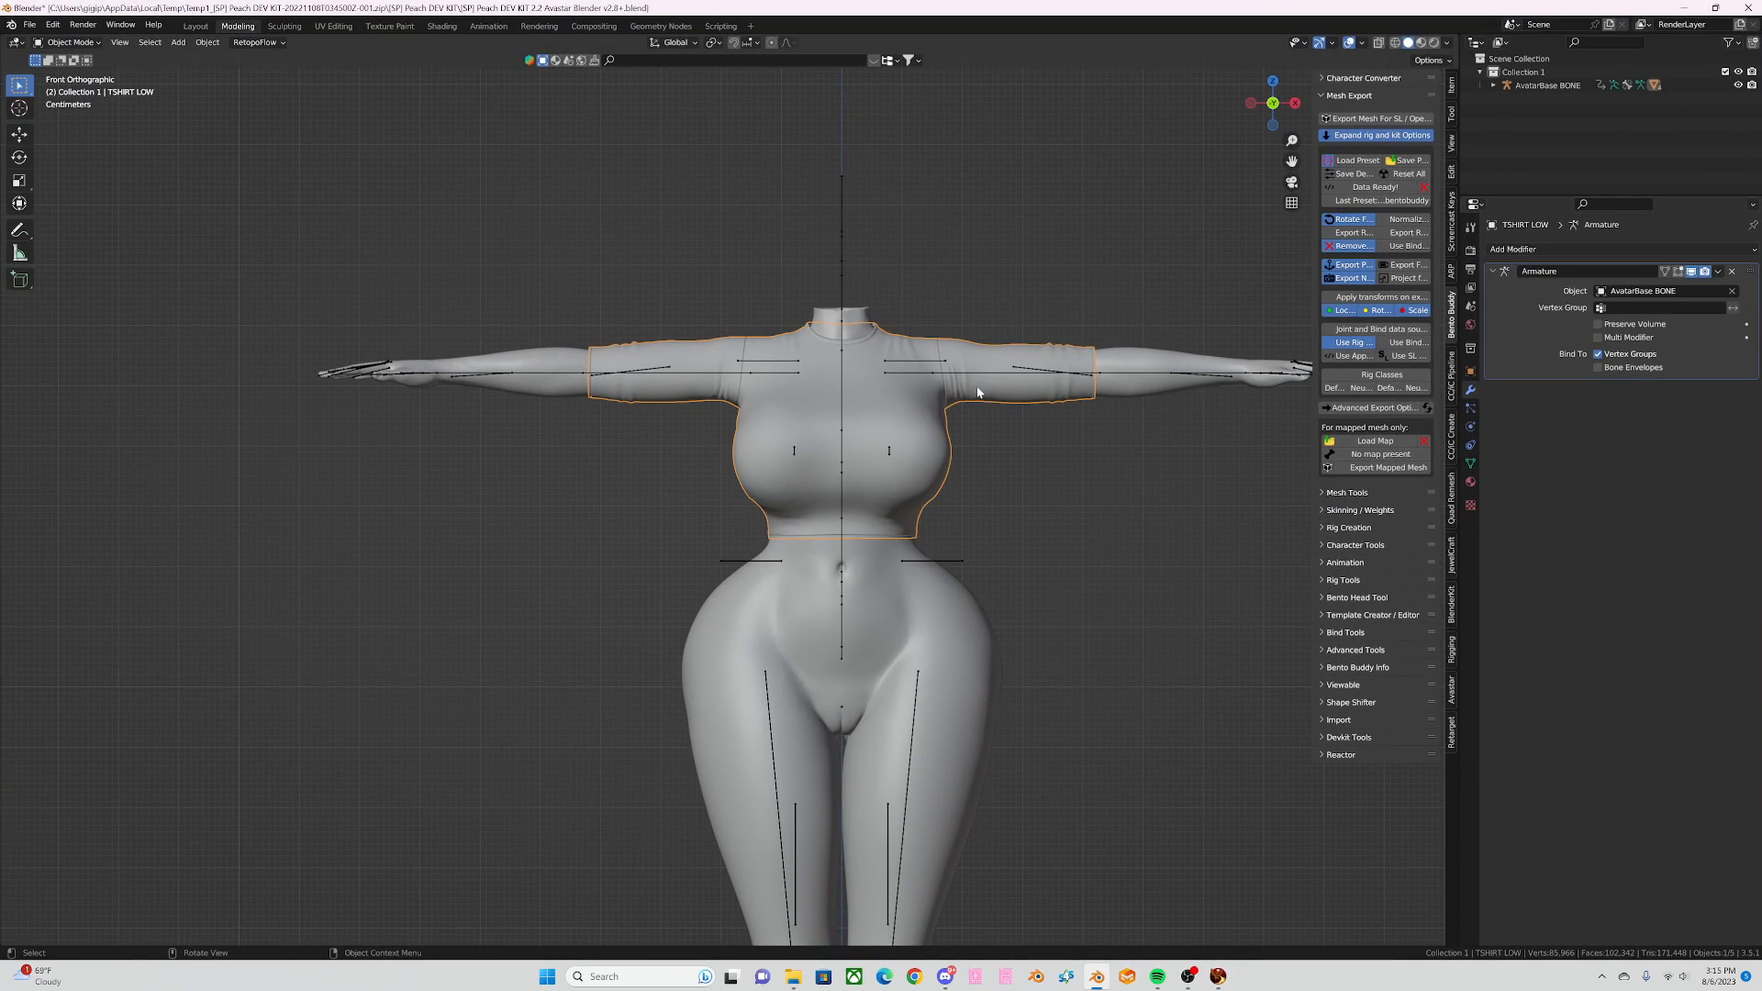
{"action": "mouse_move", "coordinate": [1652, 10]}
{"action": "left_mouse_down"}
{"action": "mouse_move", "coordinate": [1640, 462]}
{"action": "mouse_move", "coordinate": [1680, 2]}
{"action": "left_mouse_up"}
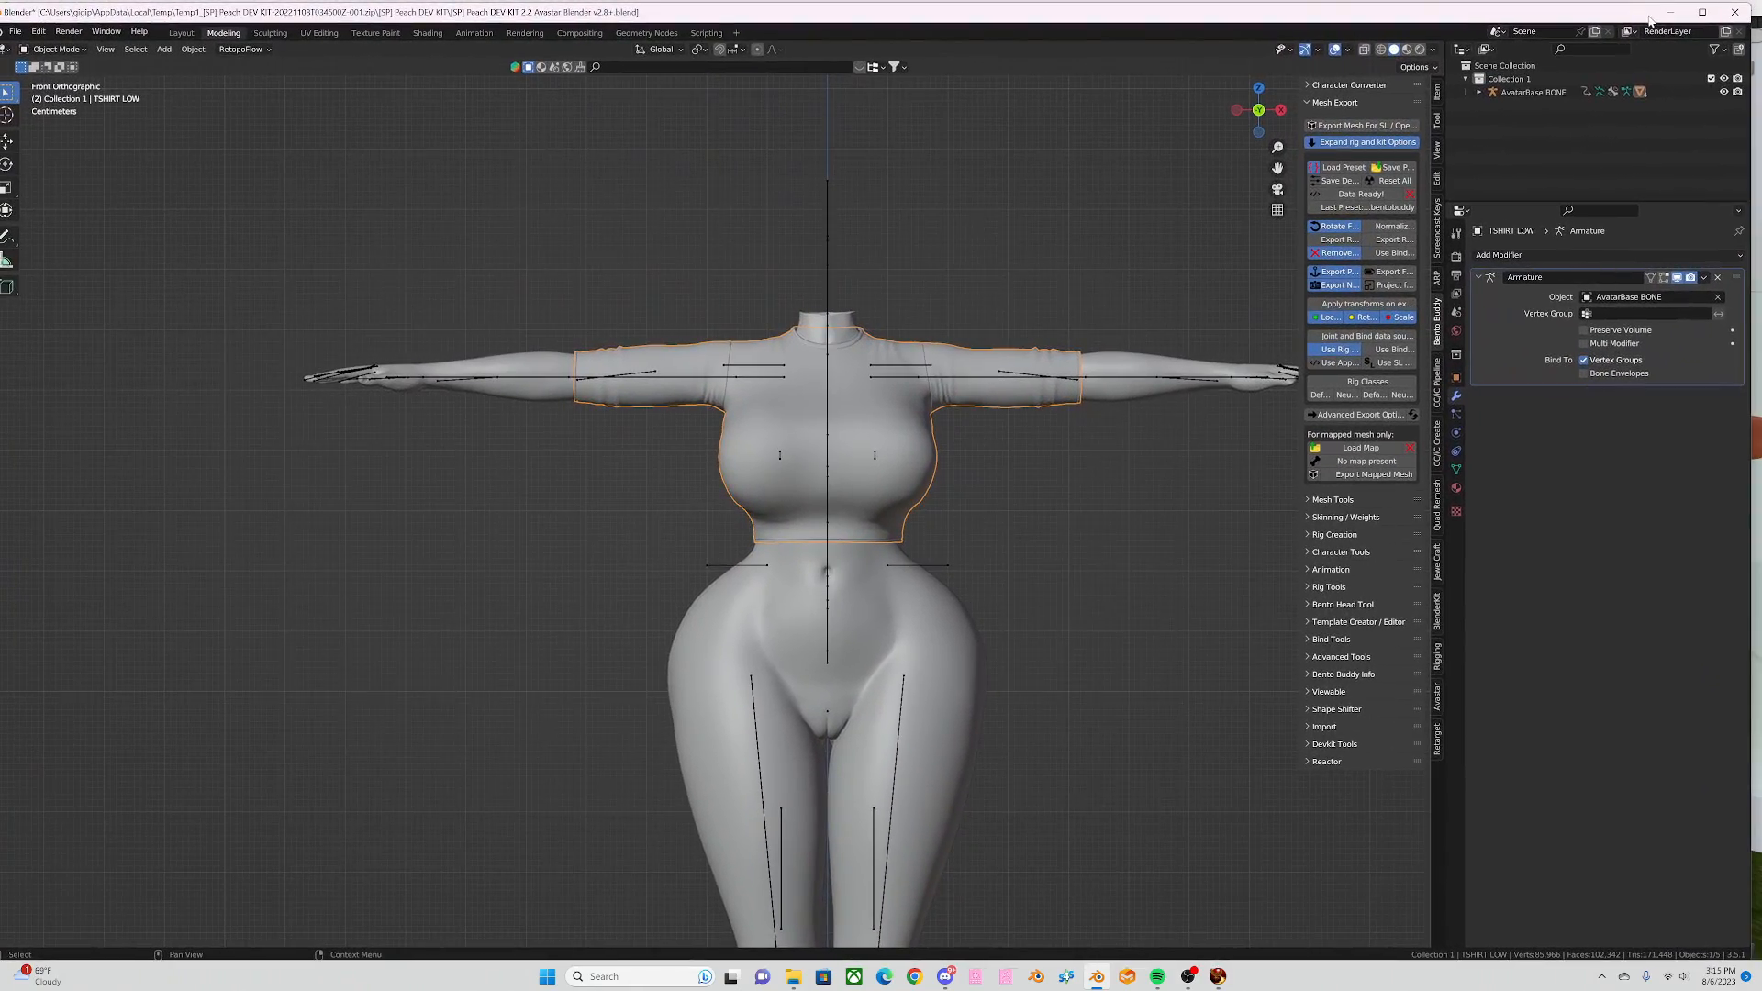
{"action": "left_click_drag", "start_coordinate": [1258, 110], "coordinate": [562, 386]}
{"action": "middle_click_drag", "start_coordinate": [562, 385], "coordinate": [978, 621], "text": "alt"}
{"action": "scroll", "coordinate": [616, 445], "scroll_direction": "up", "scroll_amount": 4}
{"action": "scroll", "coordinate": [857, 499], "scroll_direction": "up", "scroll_amount": 2}
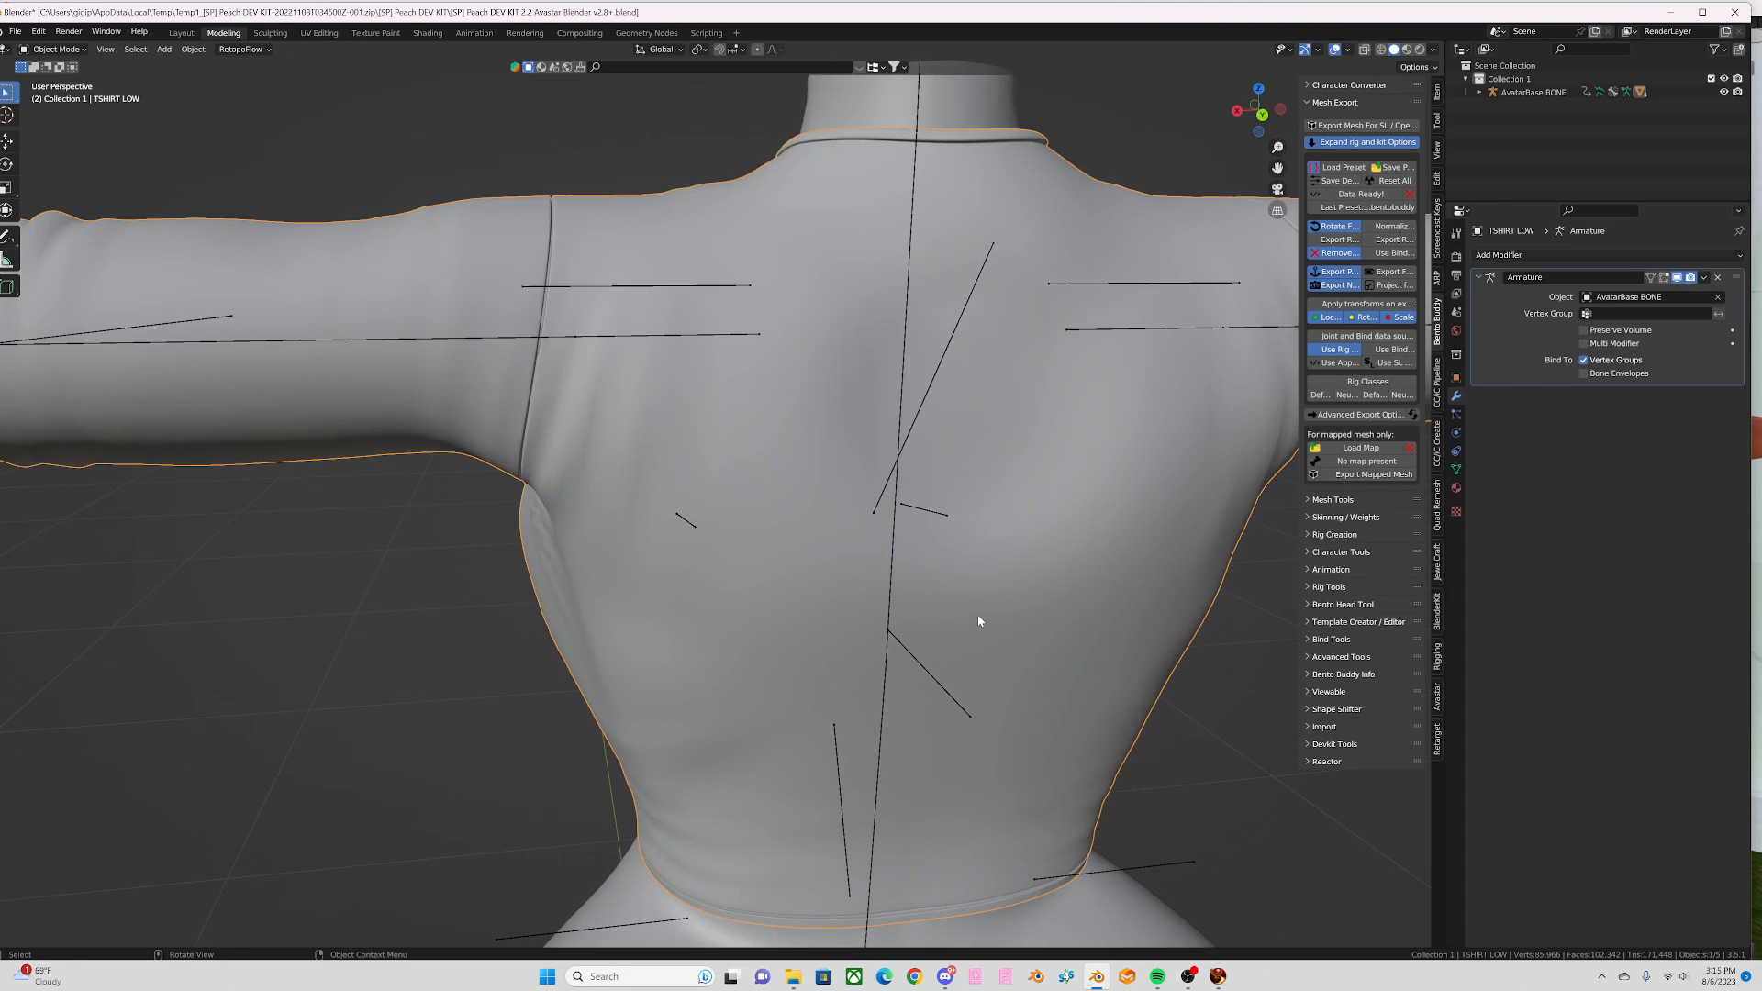
{"action": "middle_click_drag", "start_coordinate": [510, 335], "coordinate": [570, 501]}
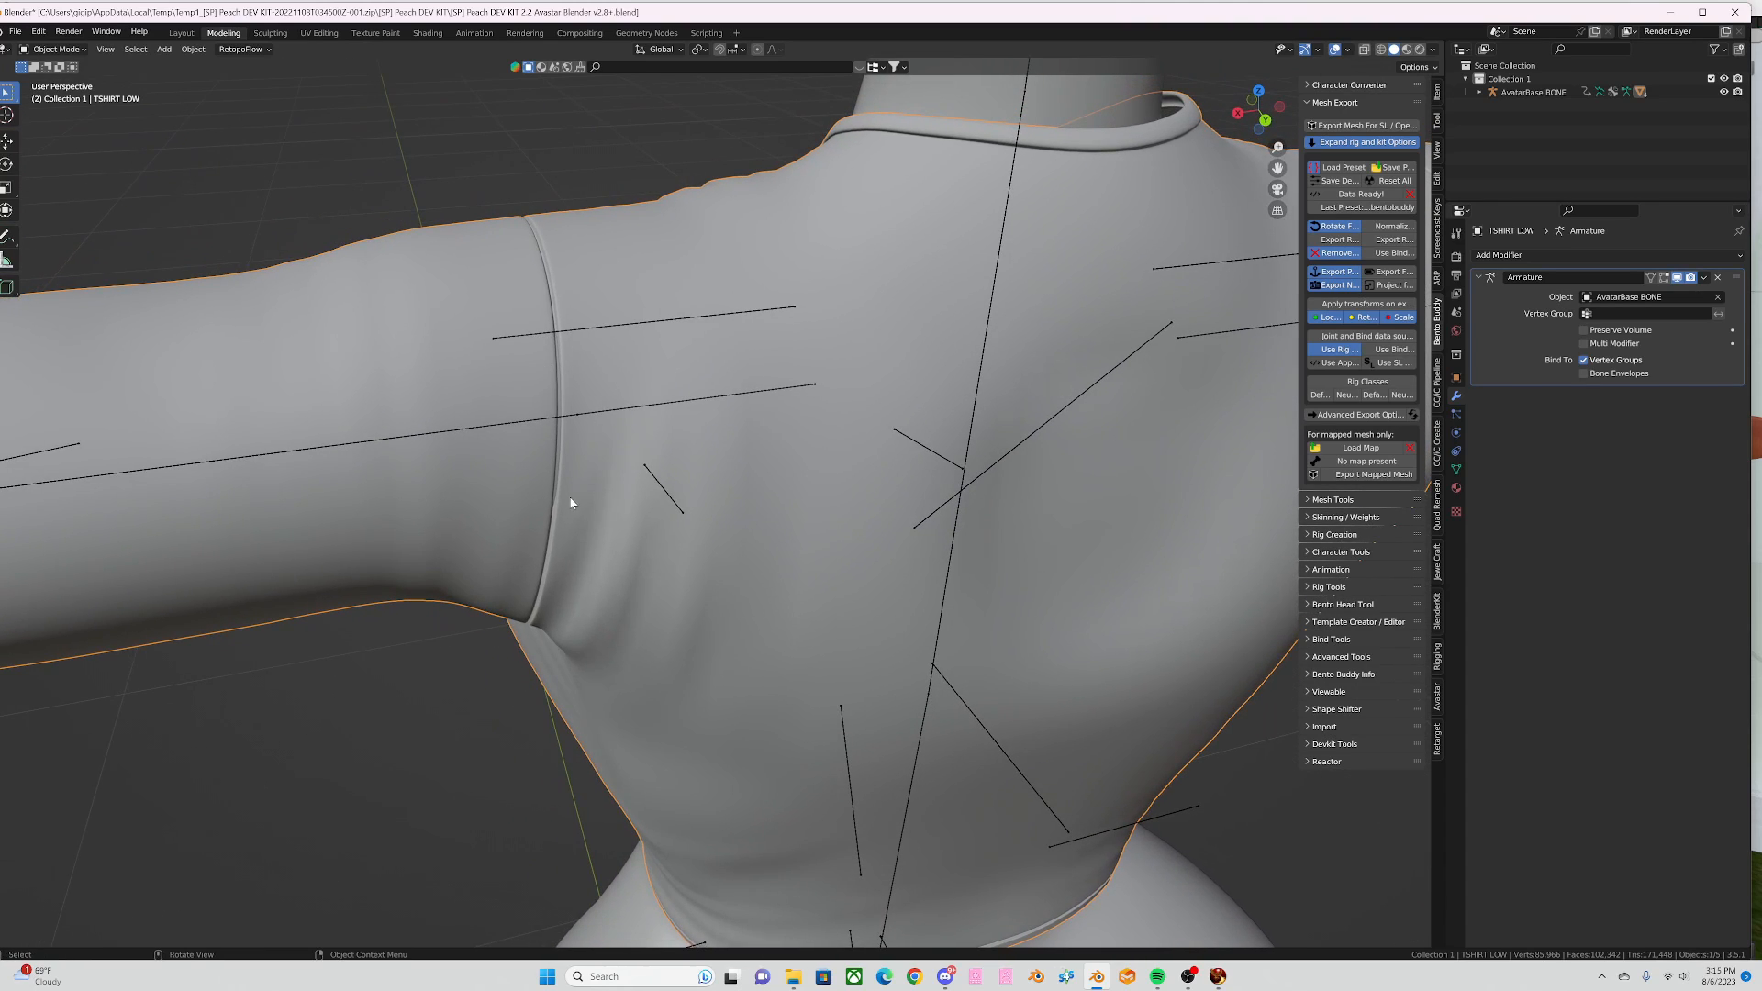
{"action": "left_click", "coordinate": [8, 141]}
{"action": "left_click", "coordinate": [53, 48]}
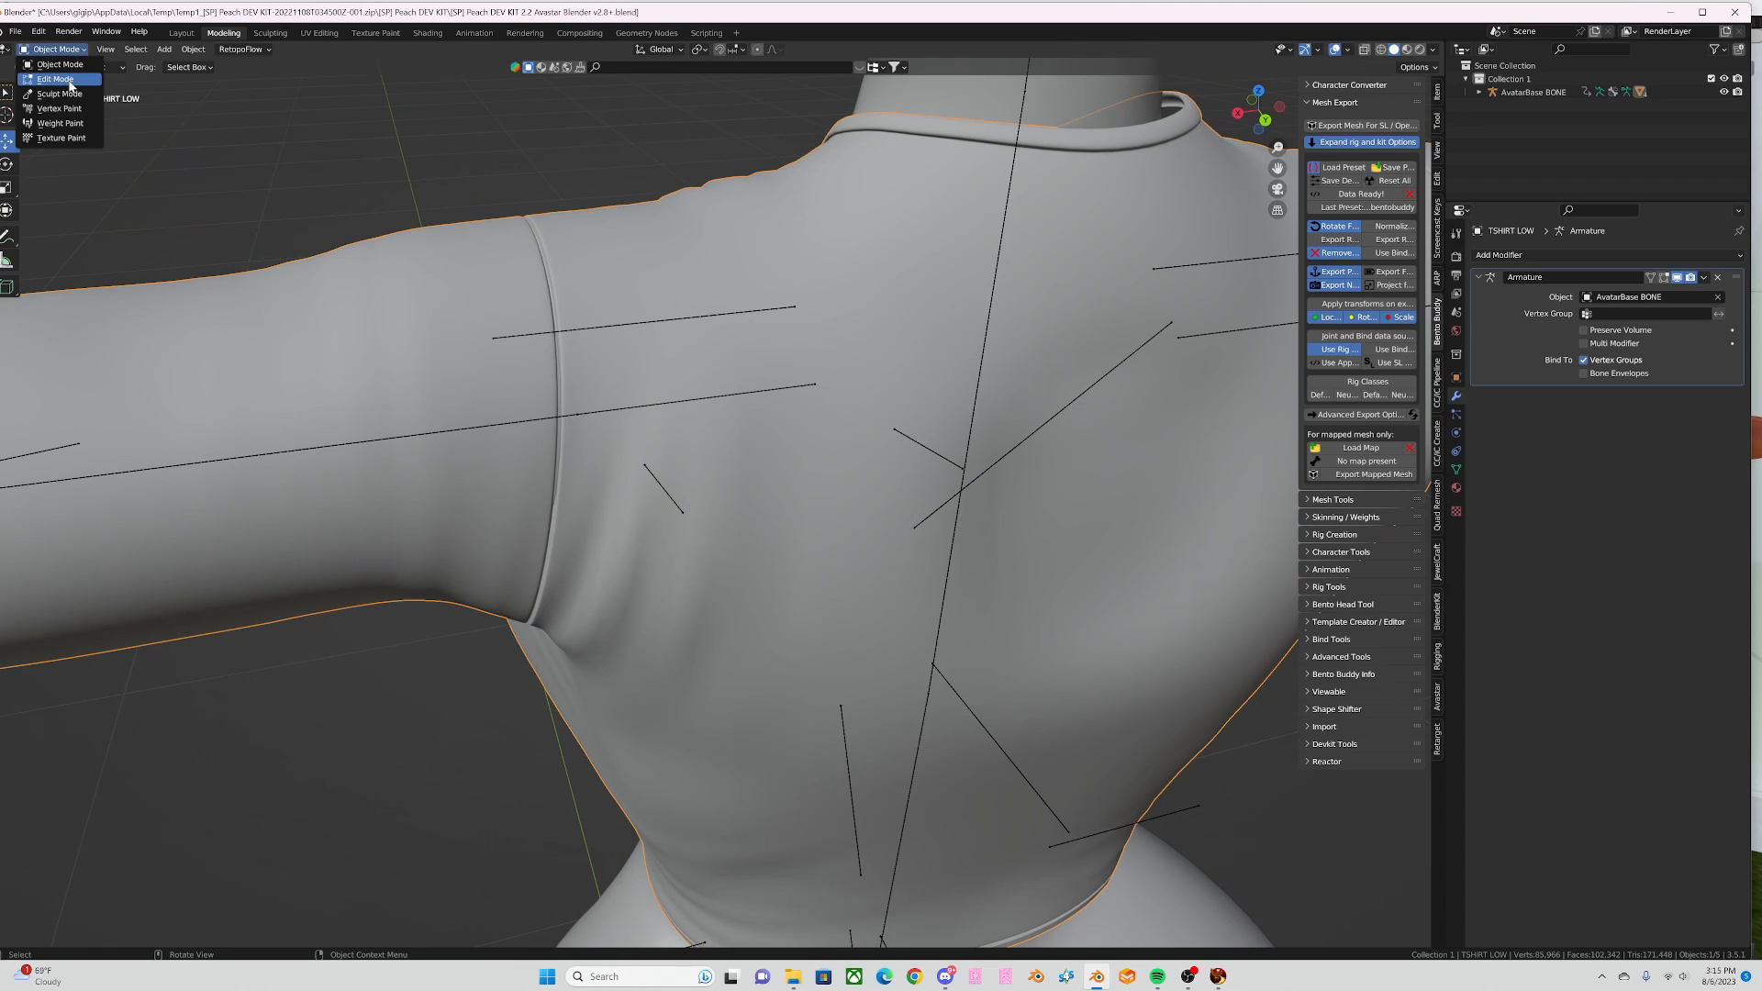
{"action": "left_click", "coordinate": [55, 79]}
Step: Move a vertex on the left sleeve's rear shoulder seam outward about 0.004 m along Y with proportional editing, and return to Object Mode
{"action": "left_click", "coordinate": [553, 403]}
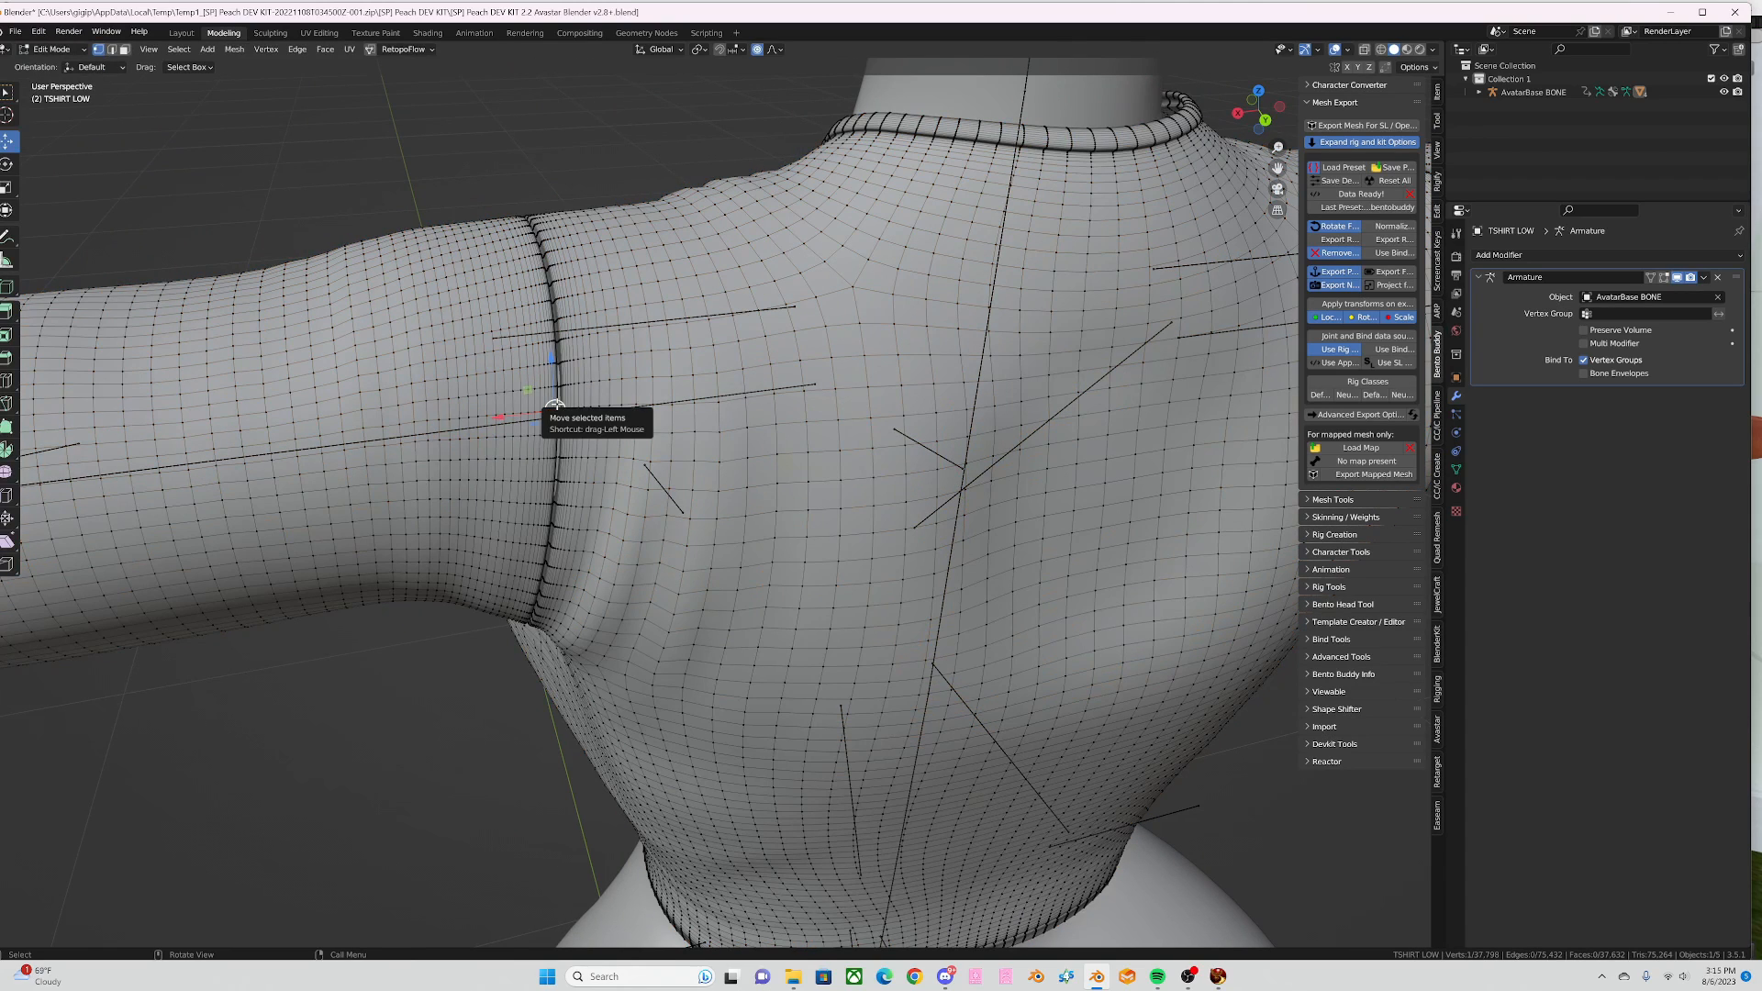
{"action": "key", "text": "g"}
{"action": "scroll", "coordinate": [557, 404], "scroll_direction": "down", "scroll_amount": 2}
{"action": "scroll", "coordinate": [557, 404], "scroll_direction": "up", "scroll_amount": 2}
{"action": "left_click", "coordinate": [556, 405]}
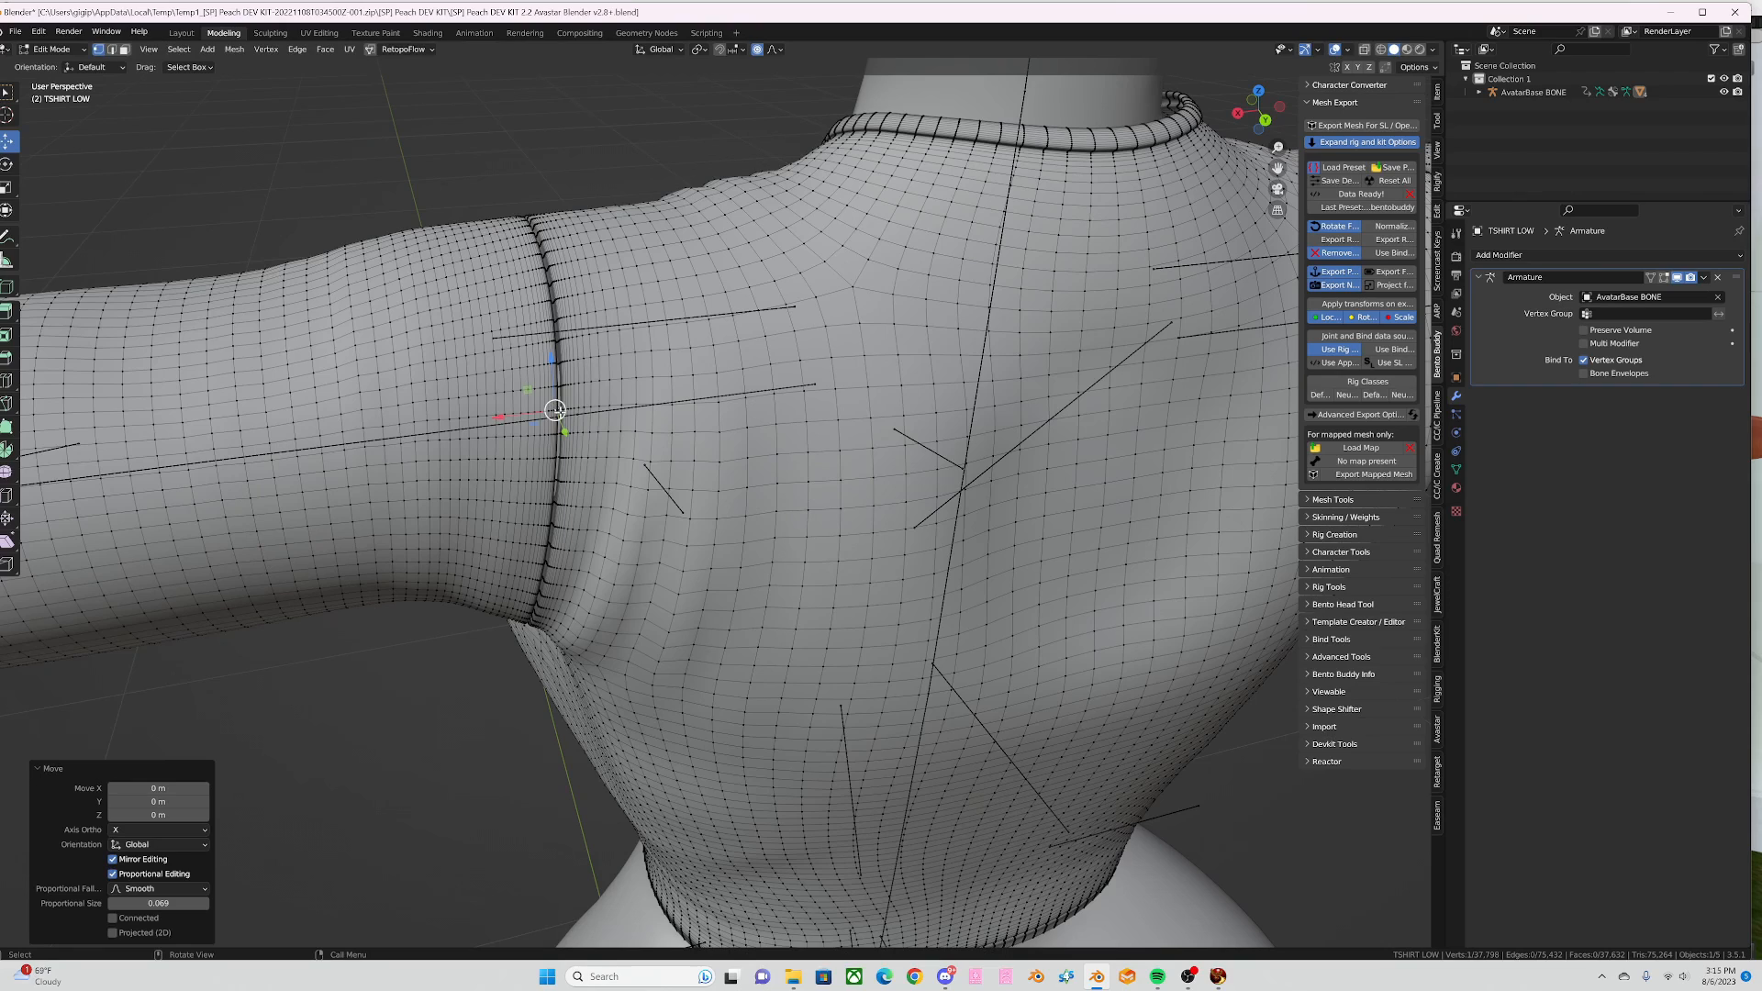
{"action": "key", "text": "g"}
{"action": "left_click", "coordinate": [569, 437]}
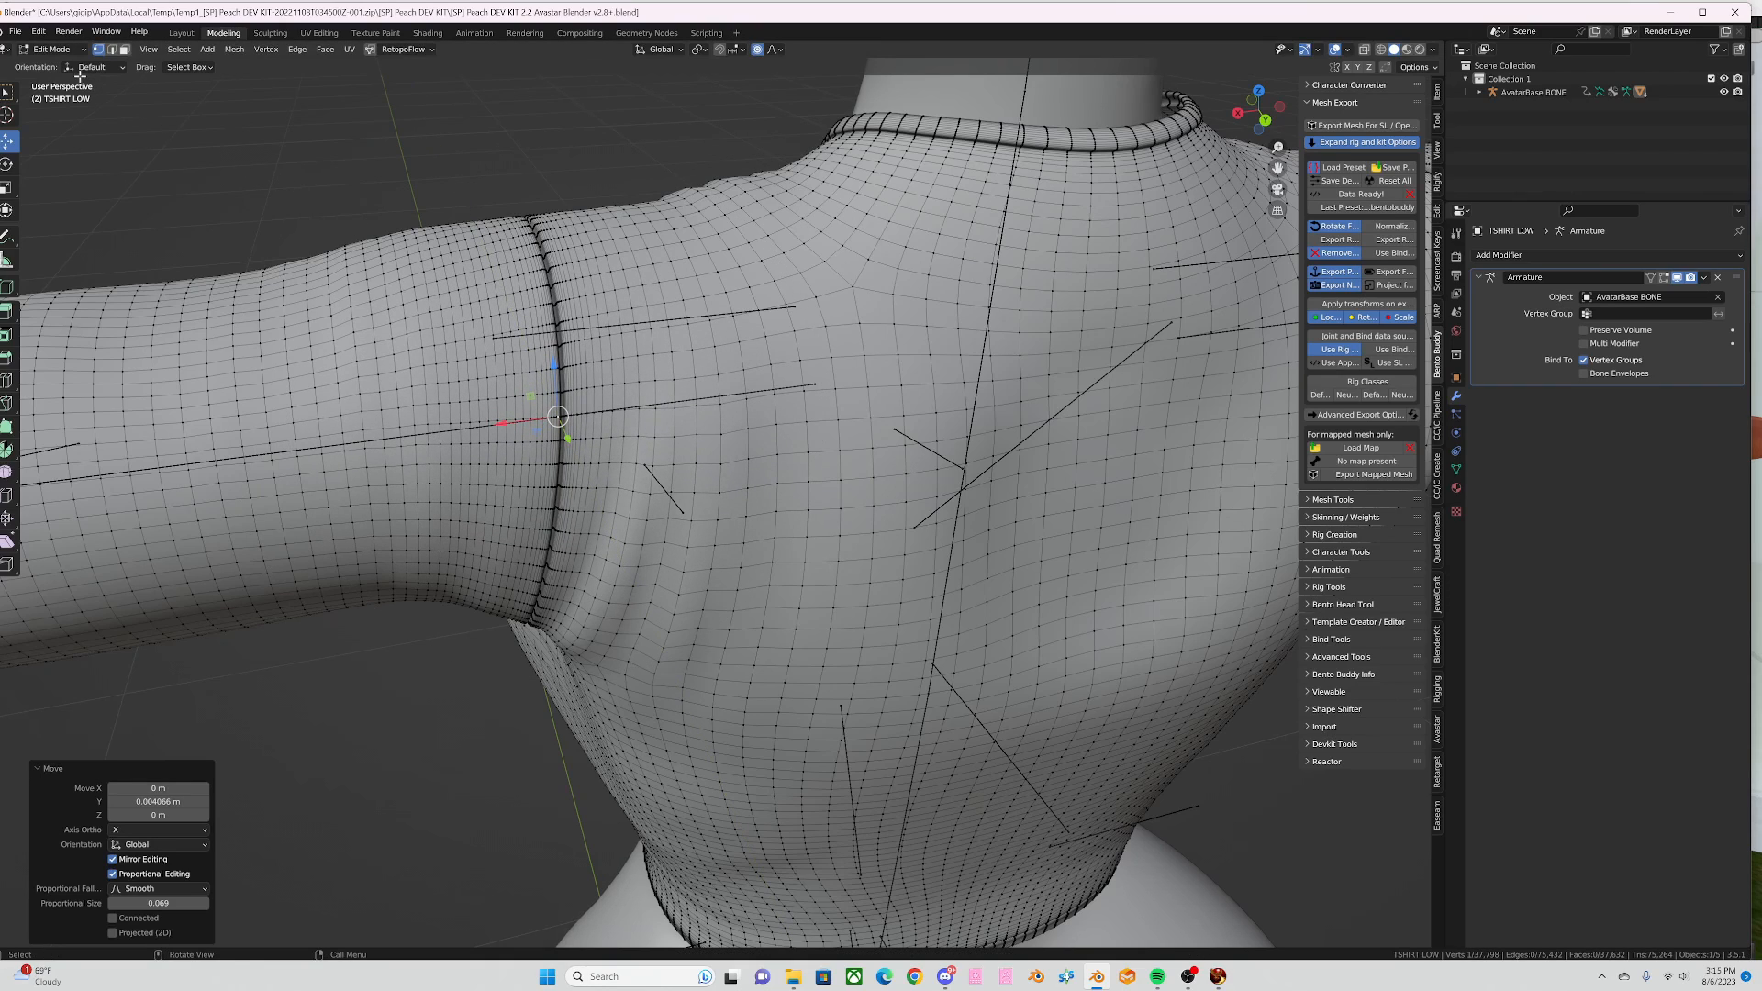
{"action": "left_click", "coordinate": [53, 49]}
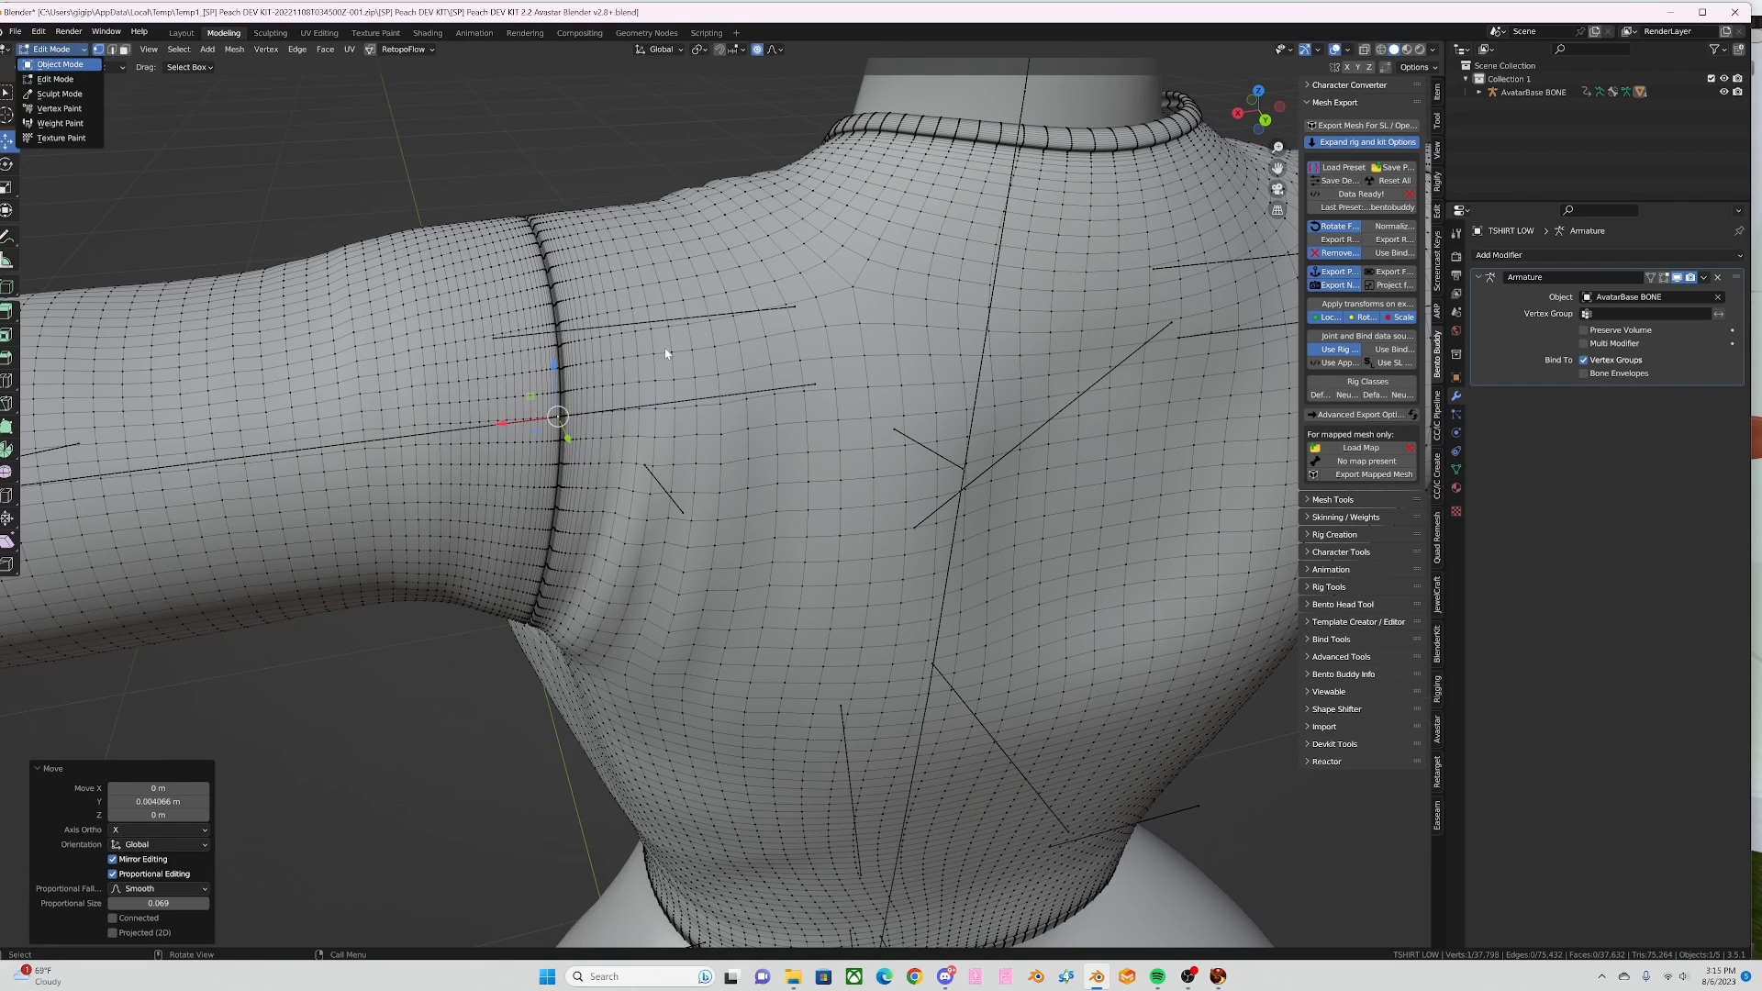
Step: Export the corrected T-shirt with Bento Buddy to the Peach top rigs folder, overwriting the PEACH RIG .dae file
{"action": "scroll", "coordinate": [641, 400], "scroll_direction": "down", "scroll_amount": 3}
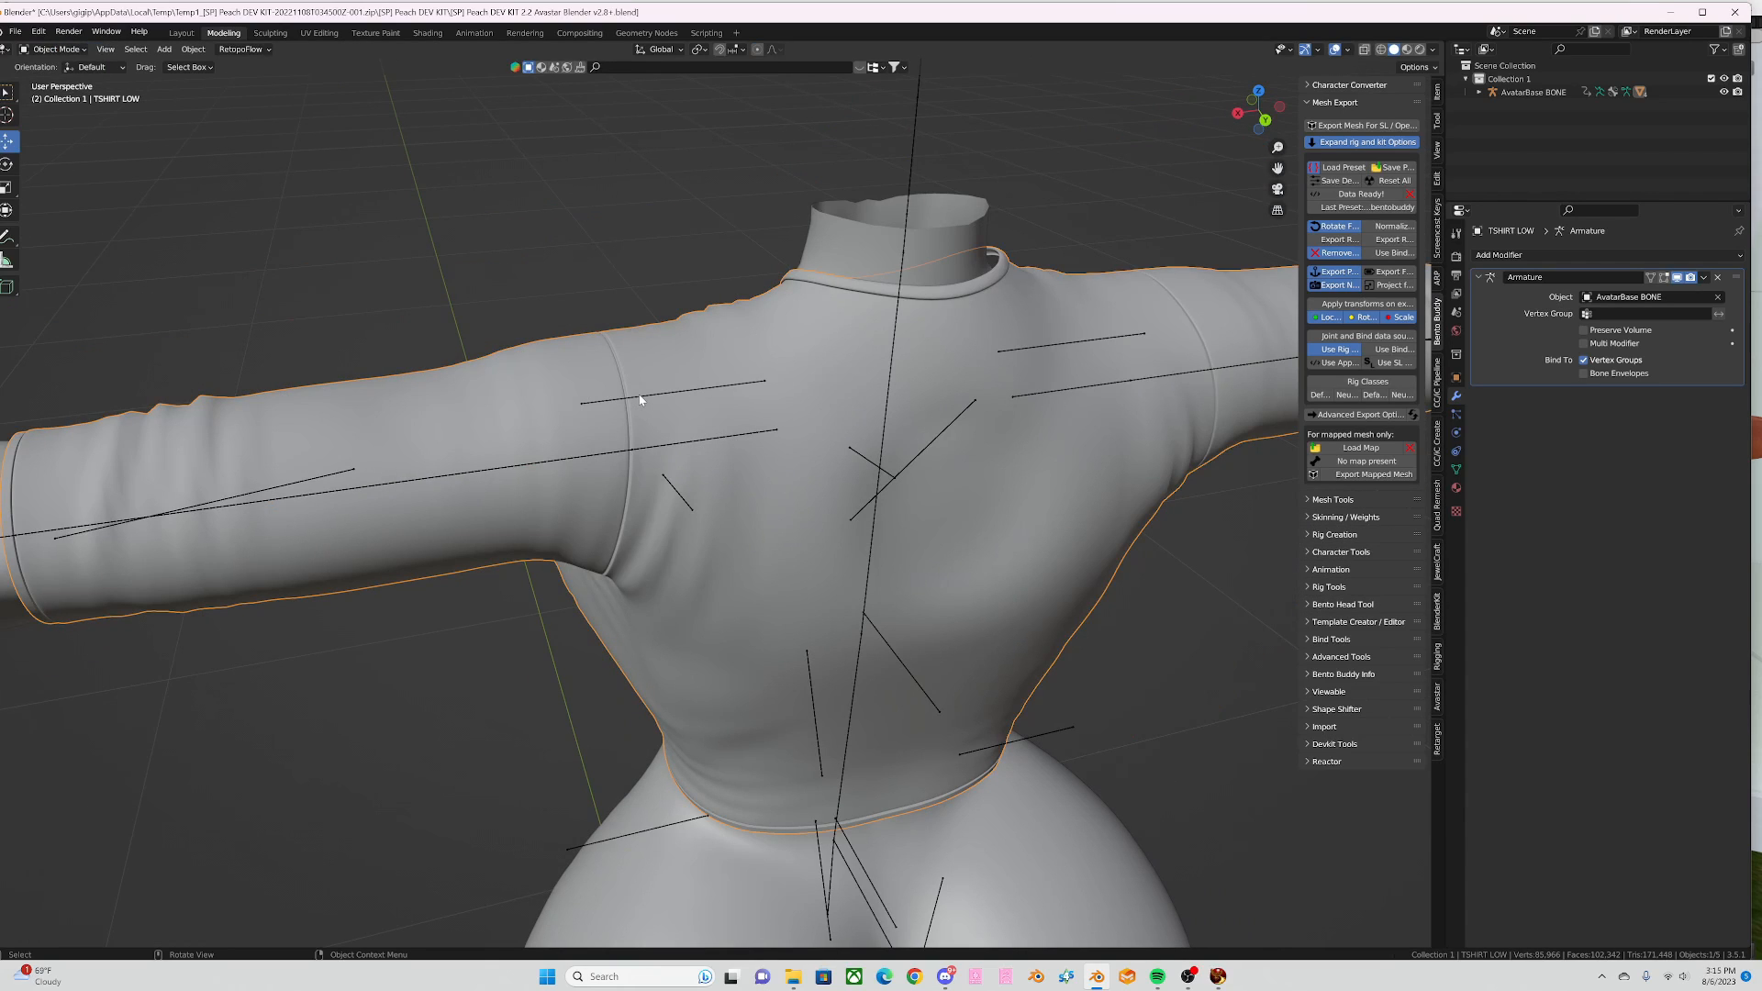
{"action": "key", "text": "KP_1"}
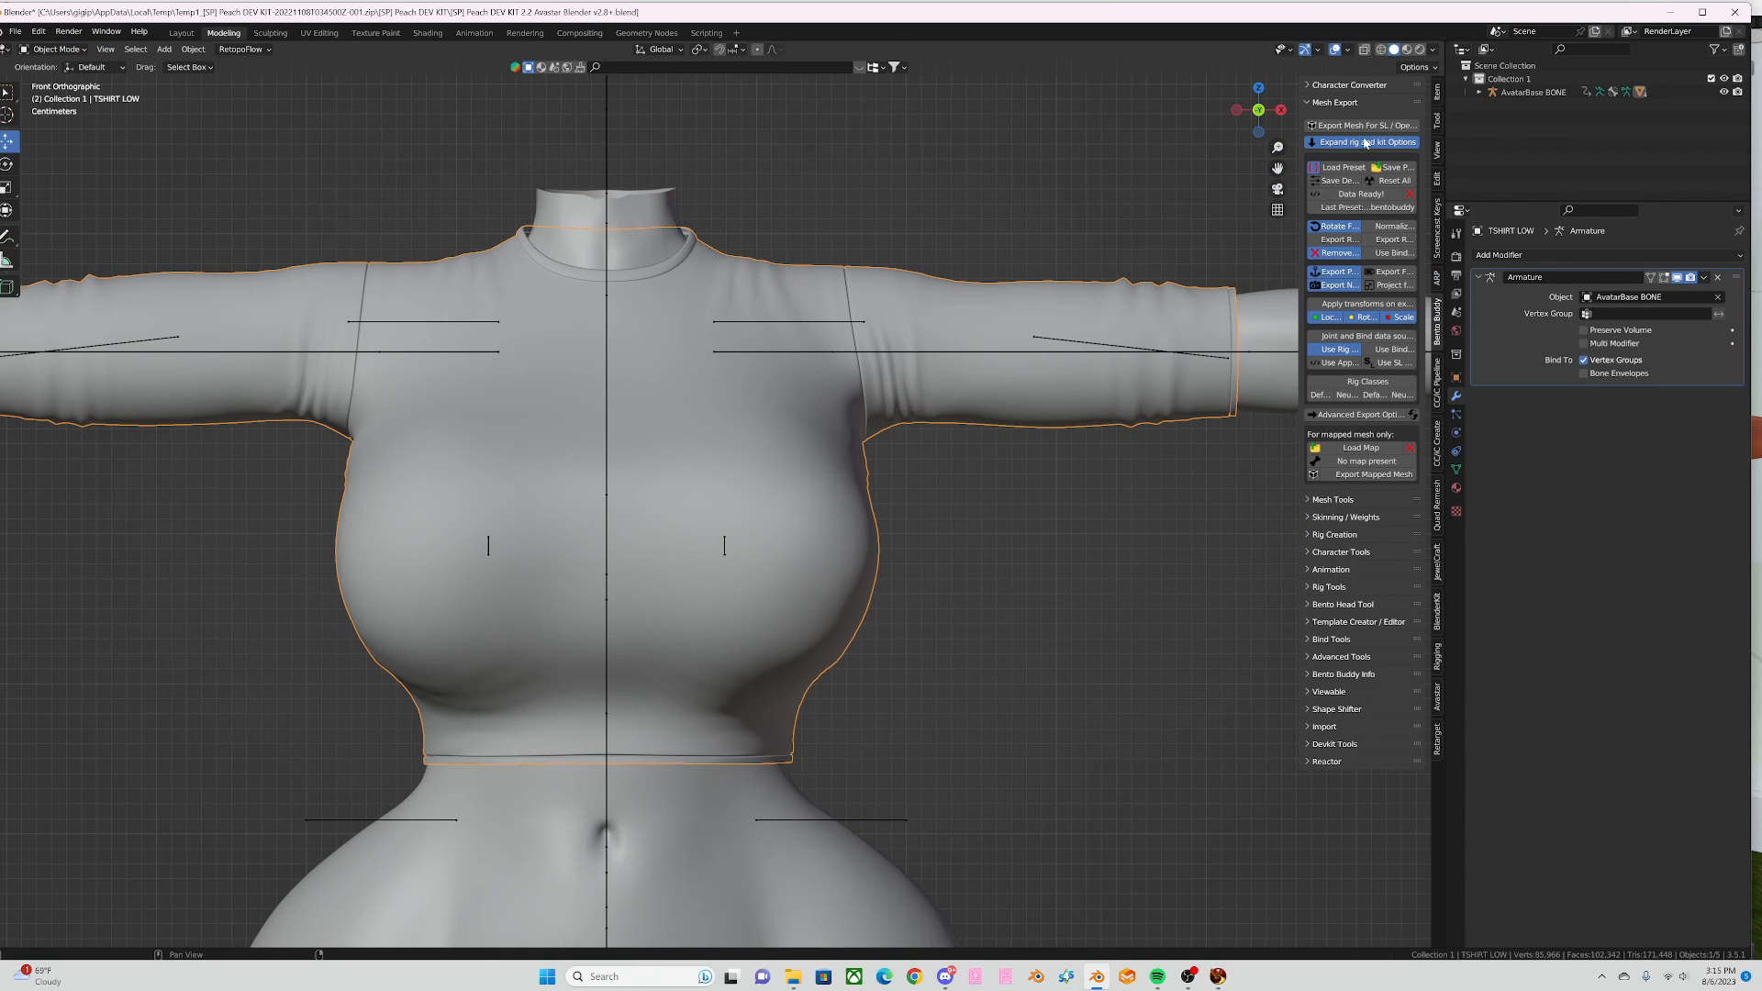
{"action": "left_click", "coordinate": [1363, 129]}
{"action": "left_click", "coordinate": [542, 578]}
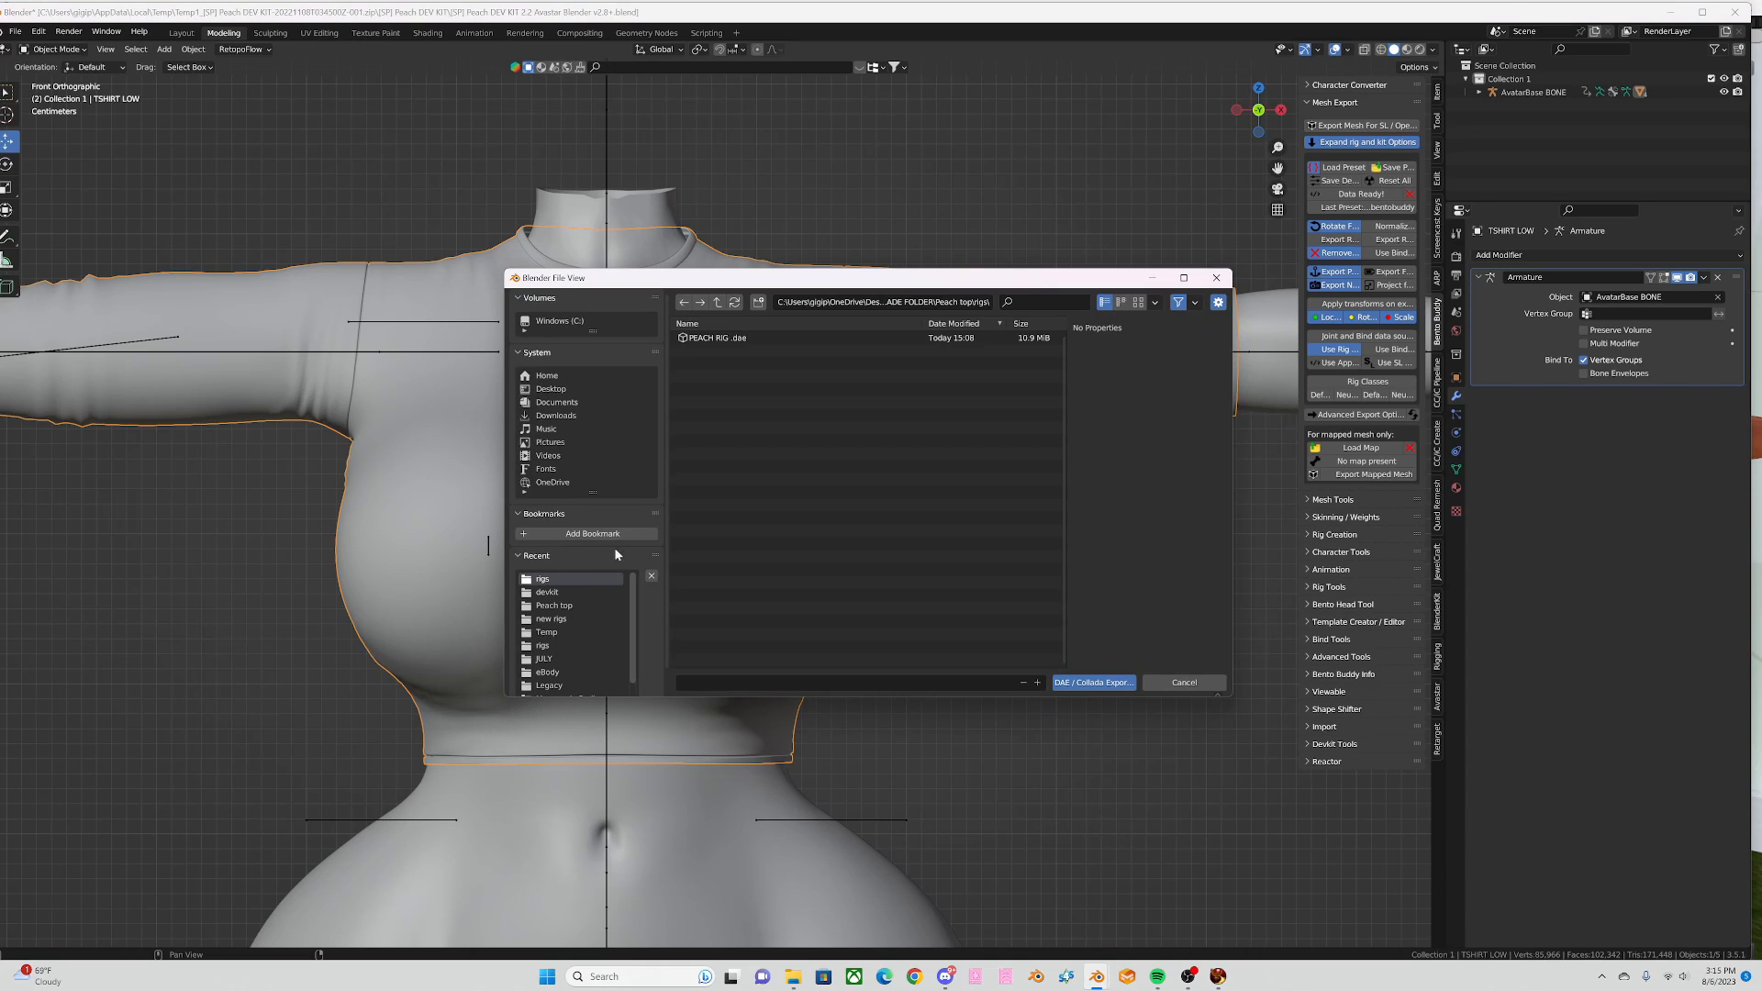
{"action": "left_click", "coordinate": [918, 338]}
{"action": "left_click", "coordinate": [1092, 682]}
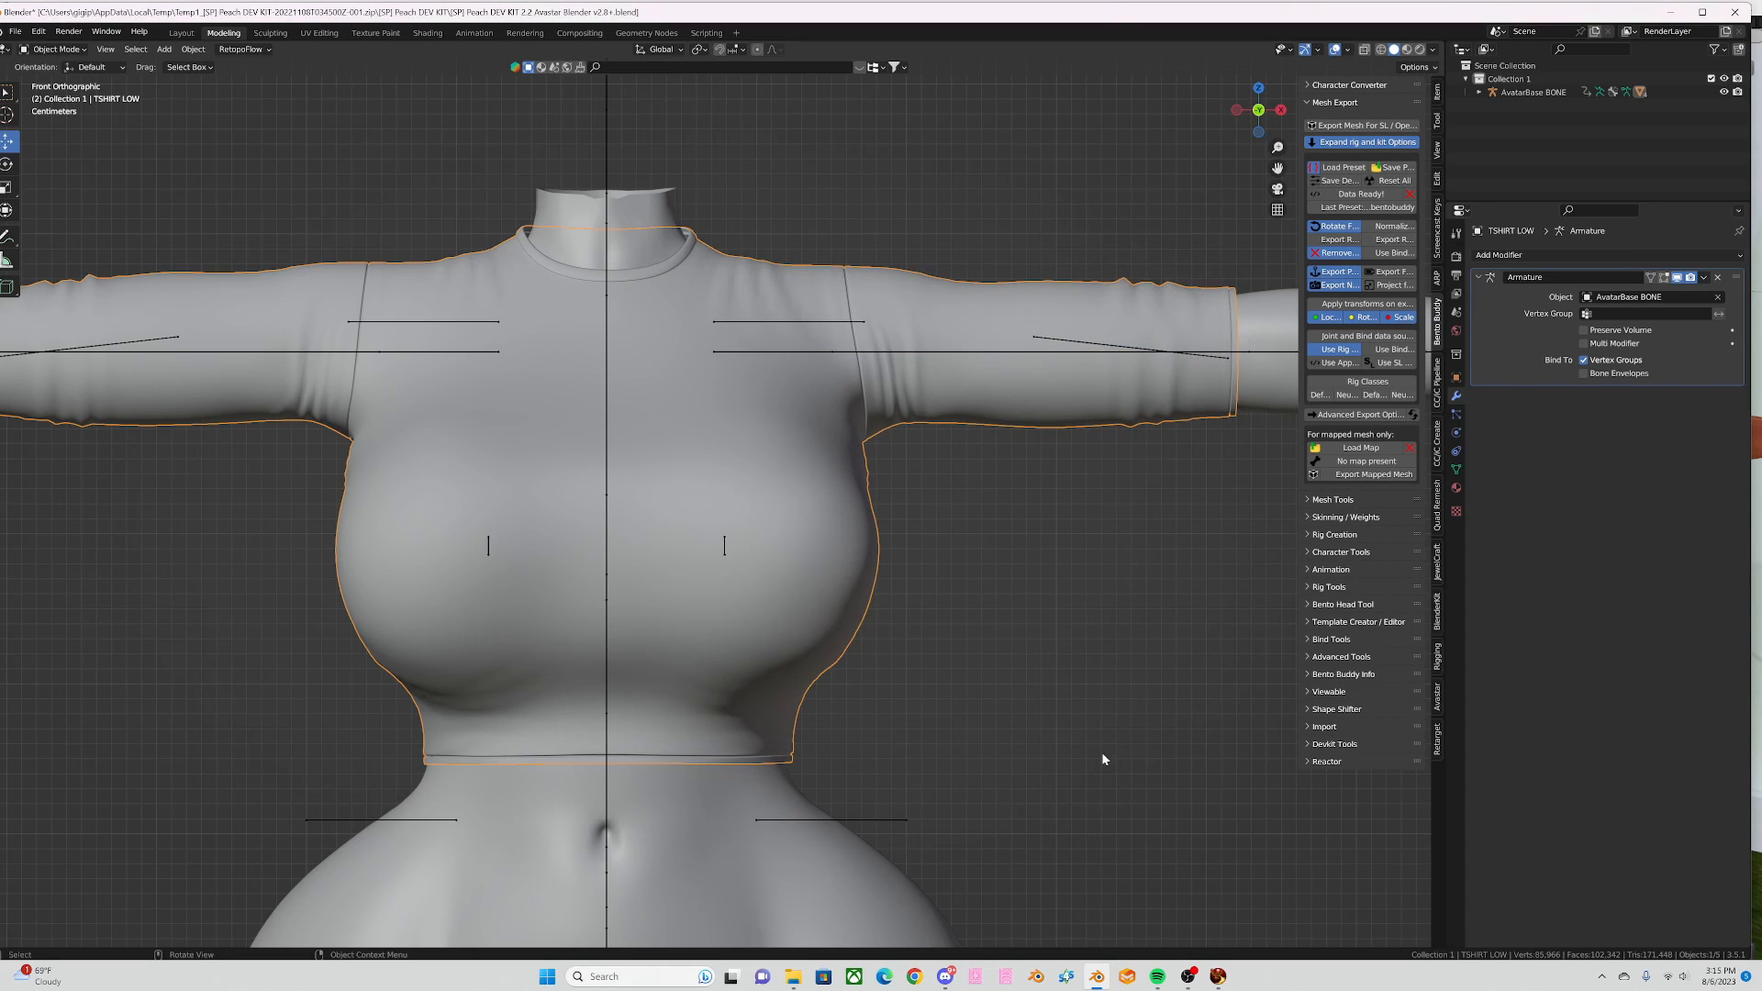
Step: Switch to Firestorm, bring the avatar into front view and detach the old T-shirt from it
{"action": "left_click", "coordinate": [1218, 976]}
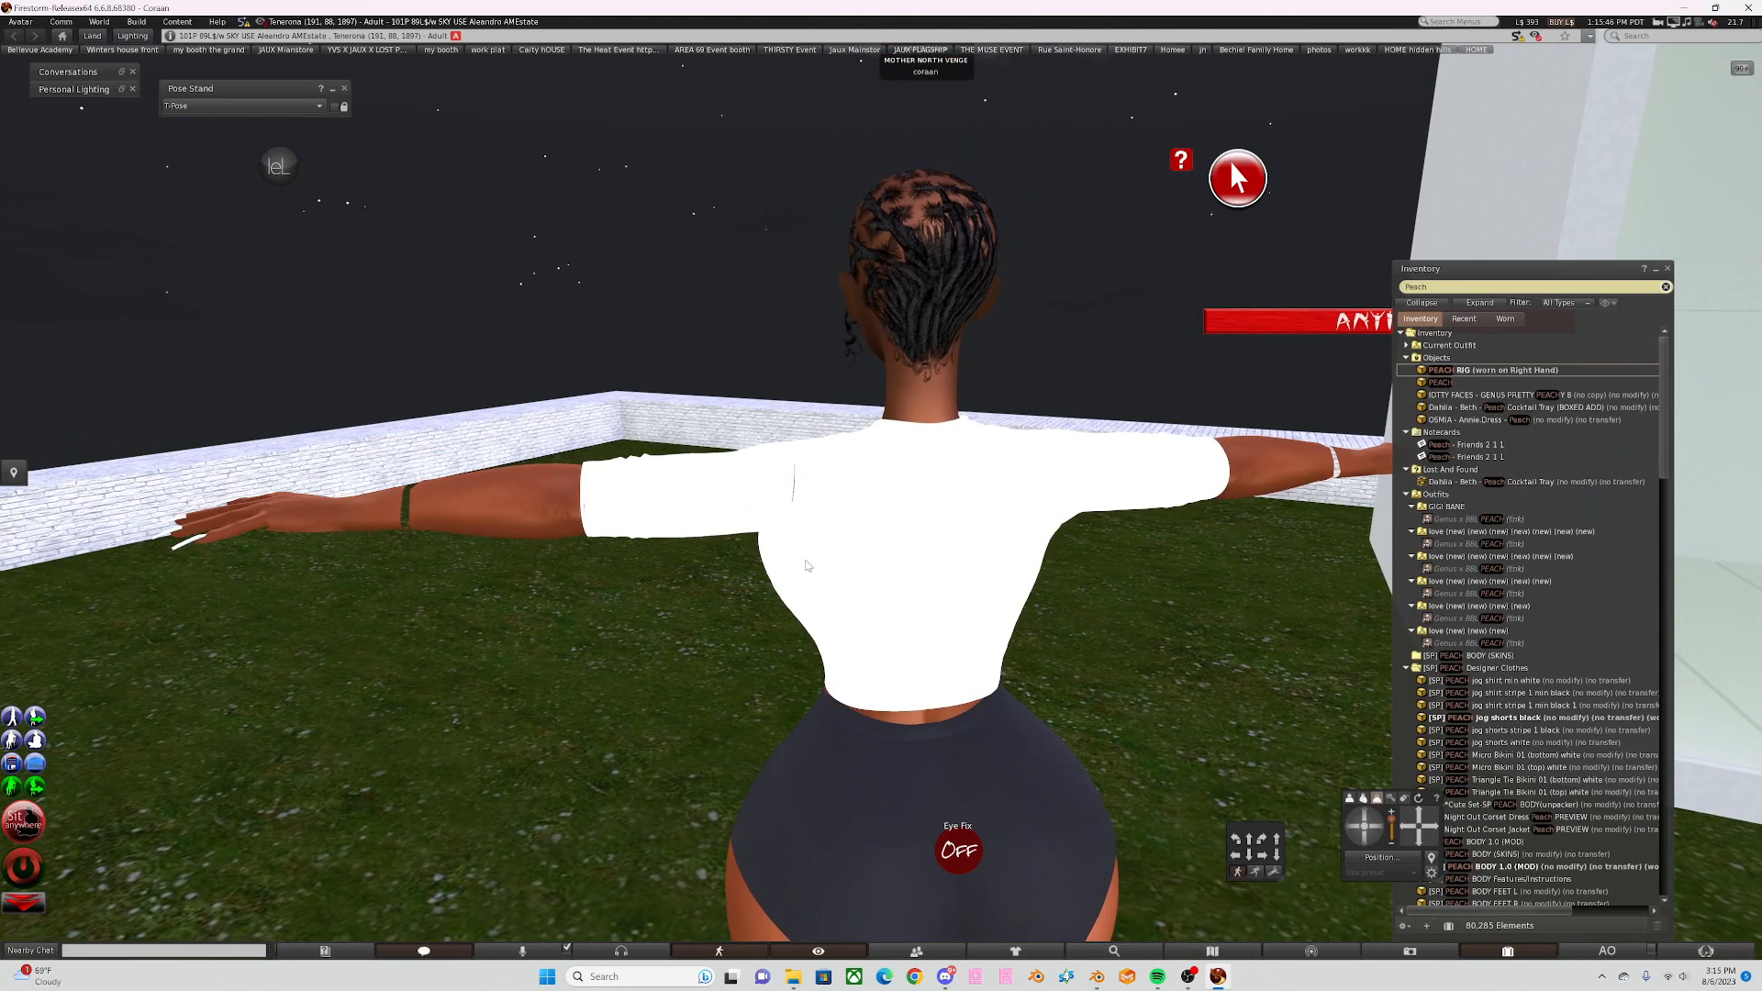
{"action": "key", "text": "Escape"}
{"action": "type", "text": "11"}
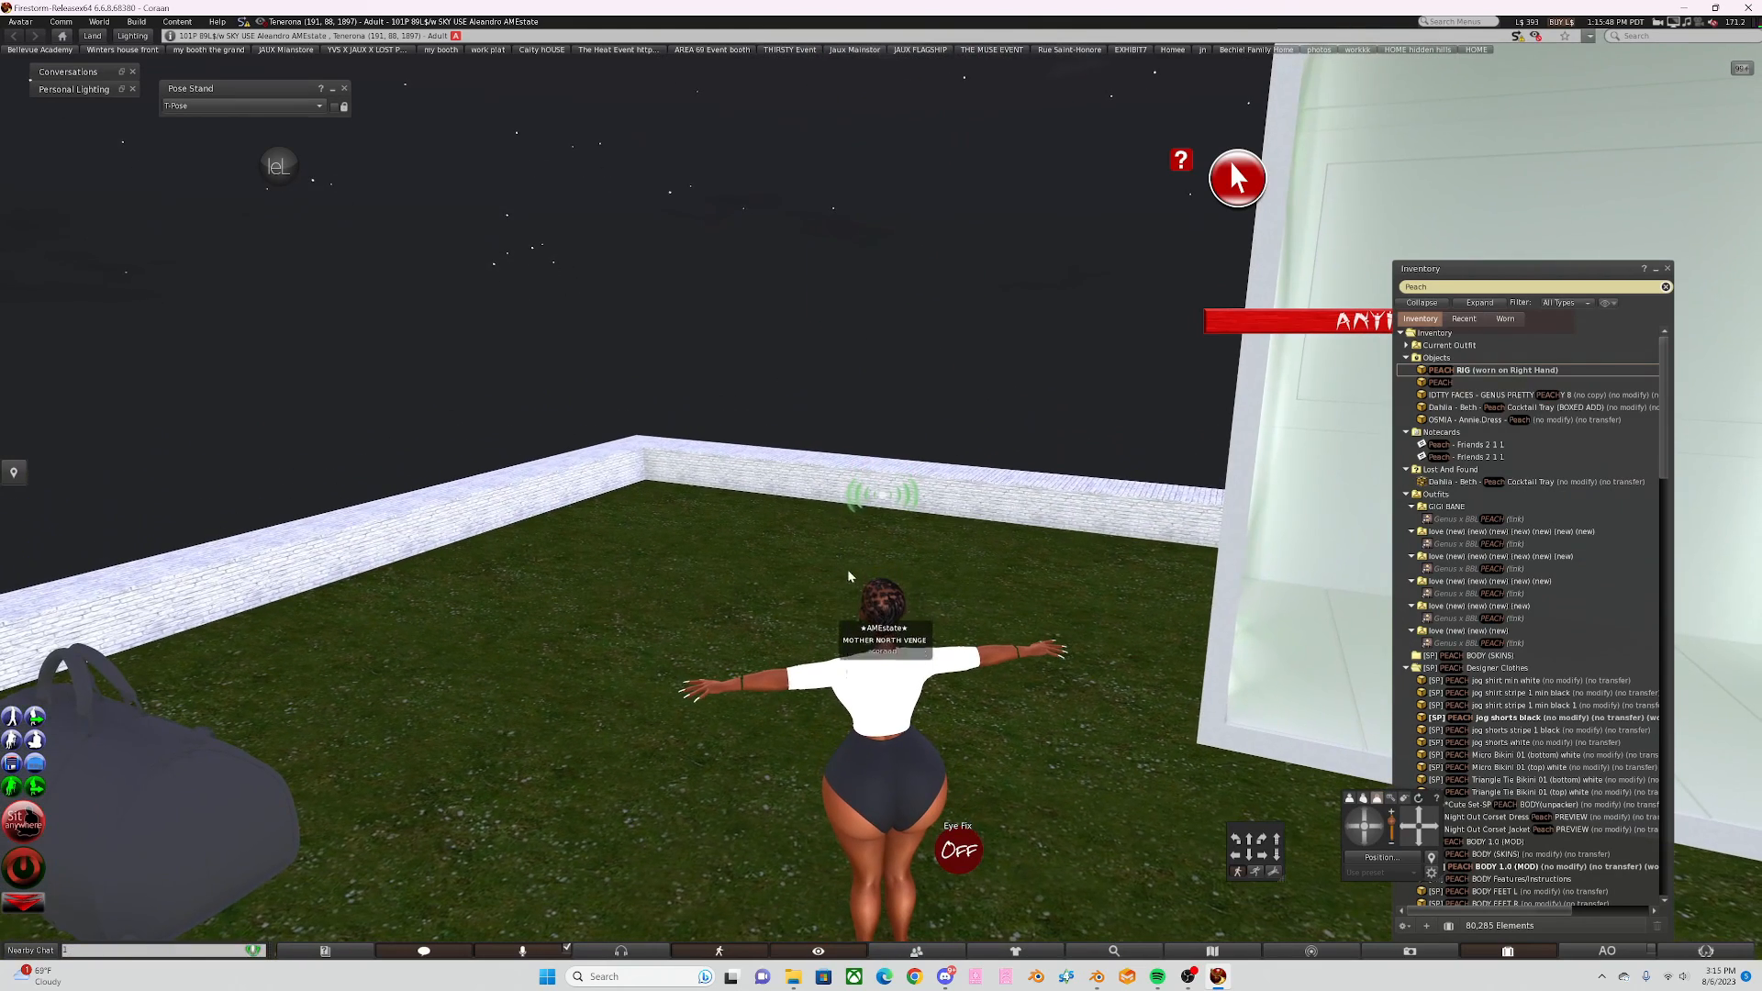
{"action": "left_click", "coordinate": [544, 951]}
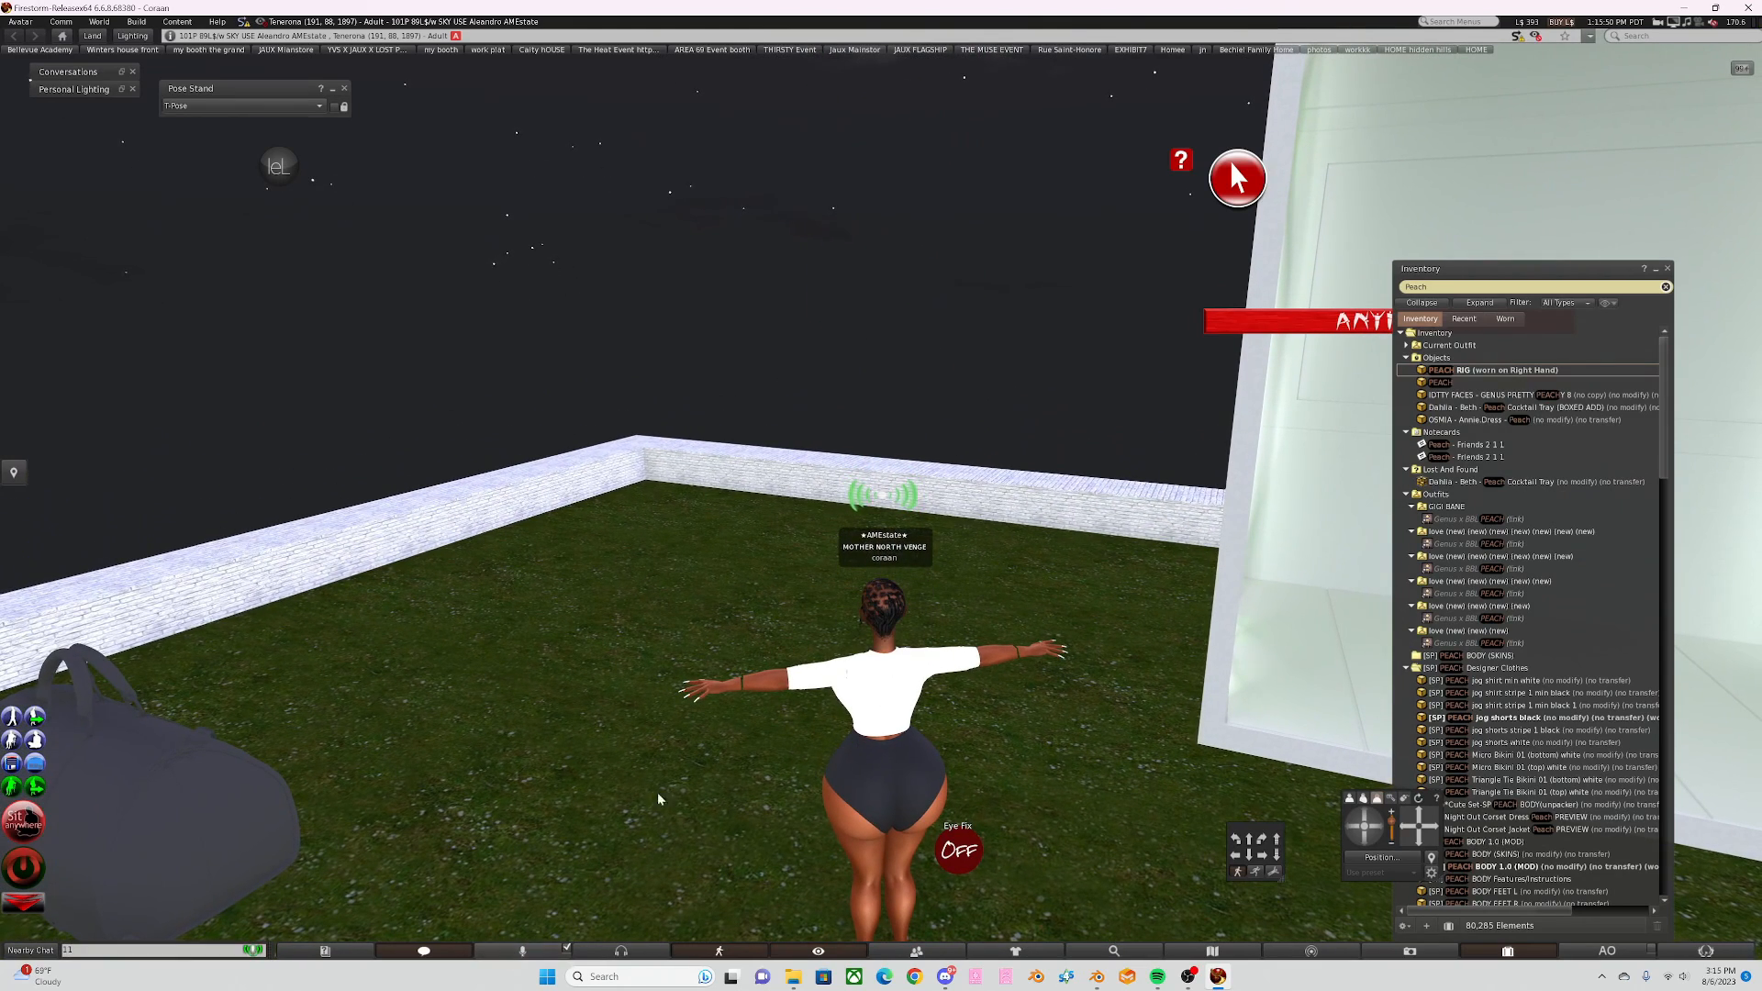
{"action": "scroll", "coordinate": [867, 658], "scroll_direction": "up", "scroll_amount": 2}
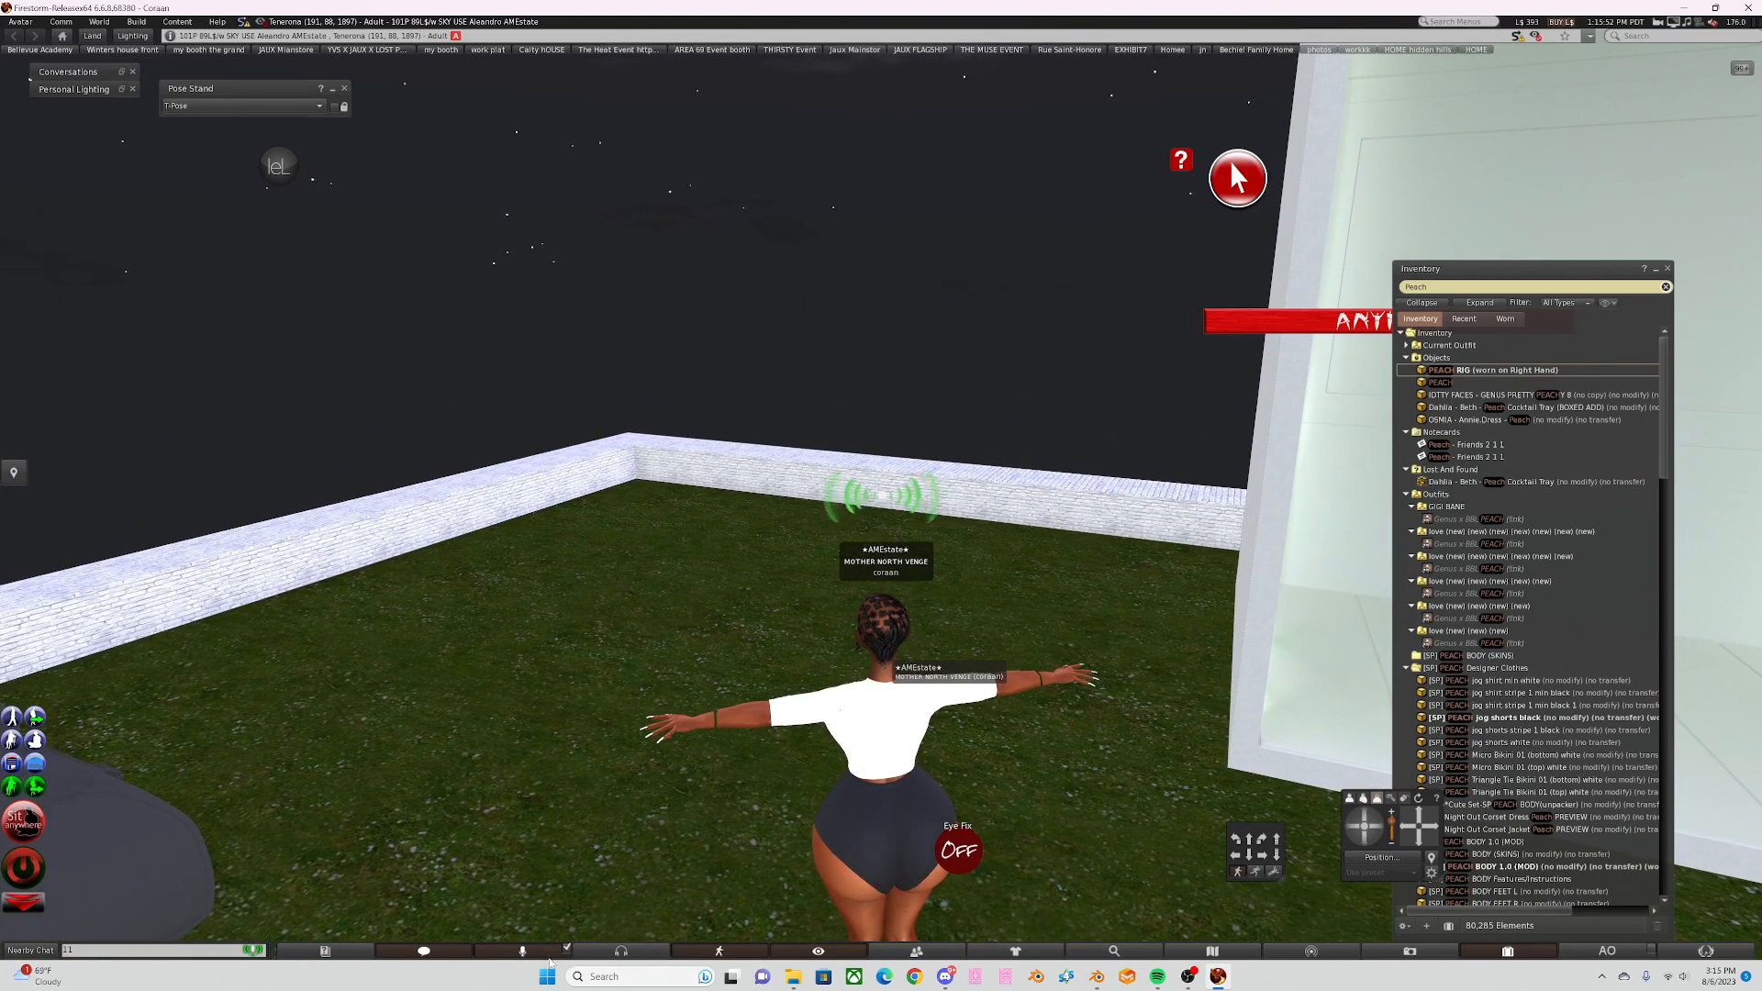
{"action": "left_click", "coordinate": [524, 954]}
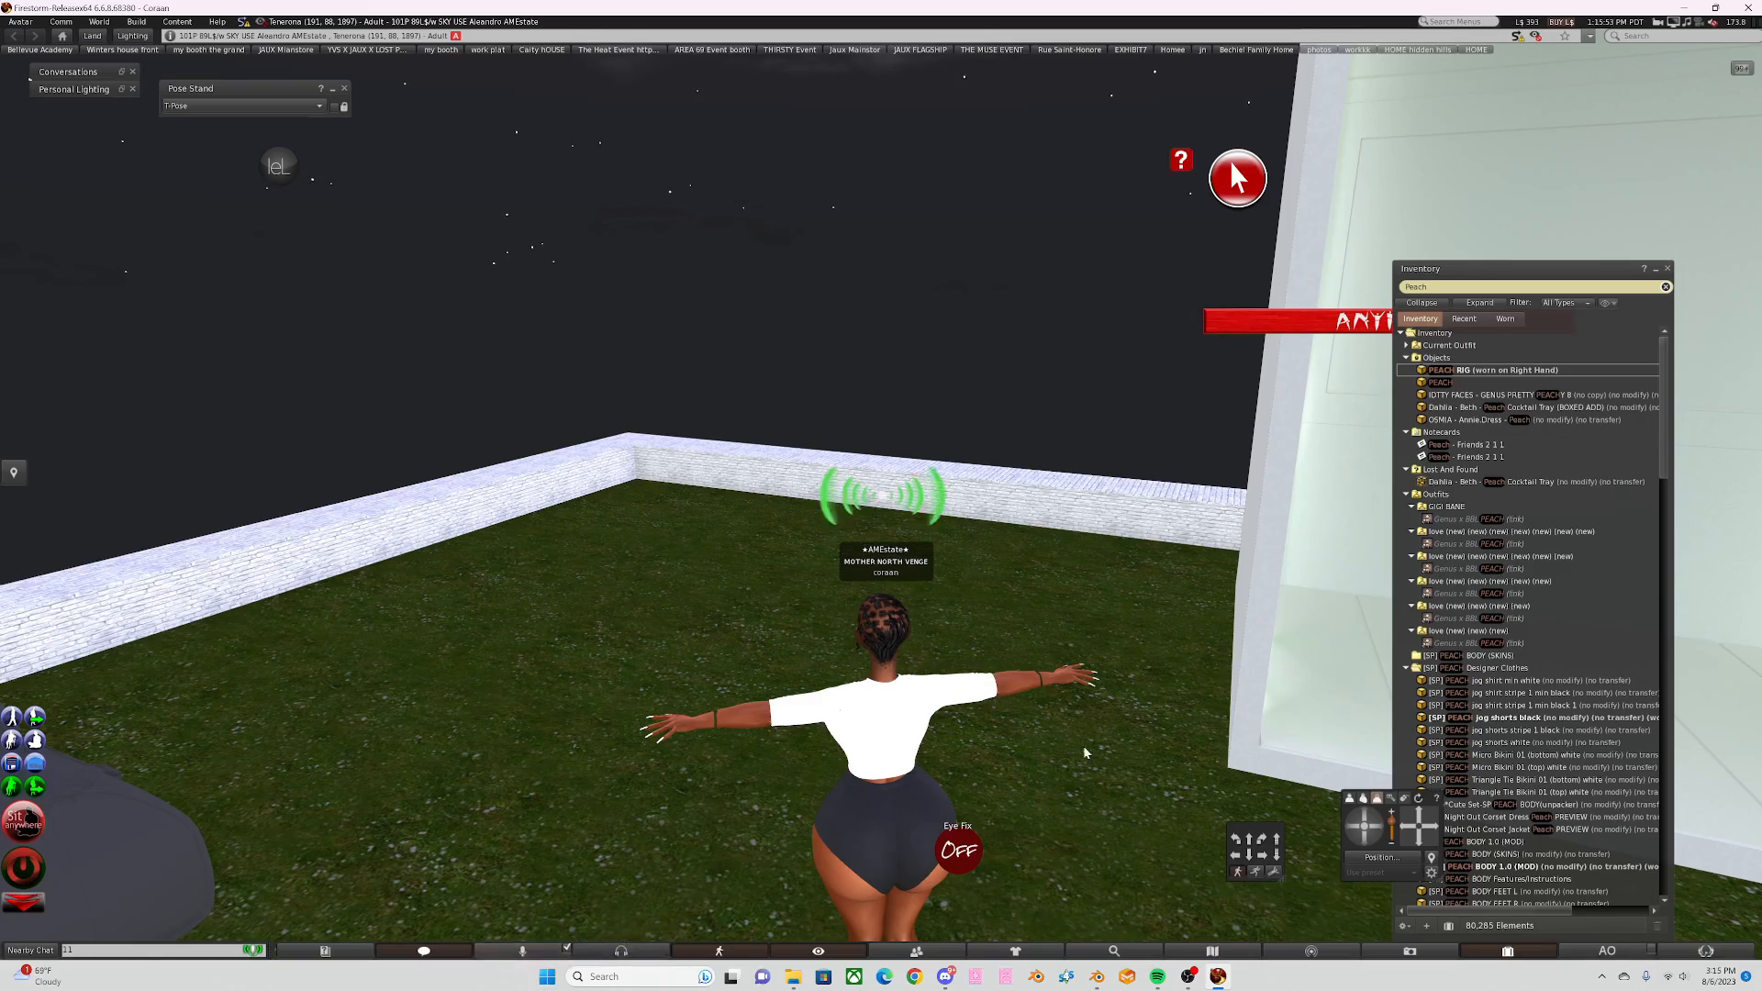
{"action": "left_click", "coordinate": [1351, 832]}
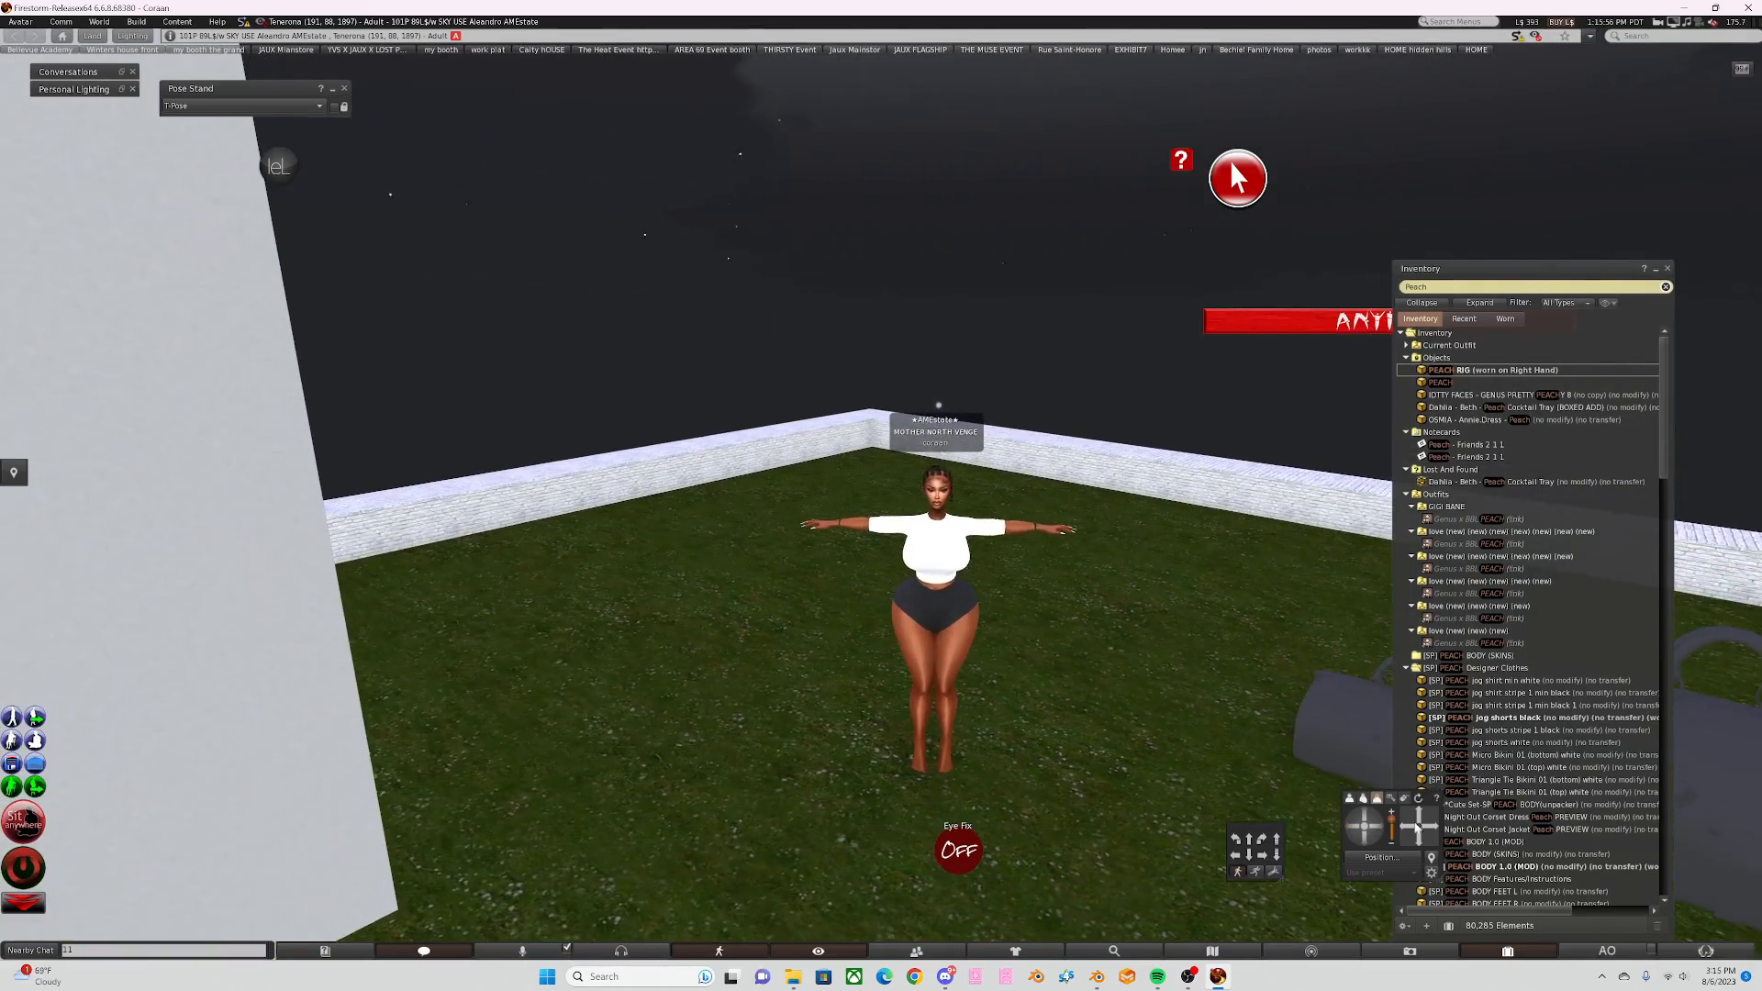
{"action": "left_click_drag", "start_coordinate": [944, 565], "coordinate": [940, 450], "text": "alt"}
{"action": "right_click", "coordinate": [905, 472]}
{"action": "left_click", "coordinate": [848, 503]}
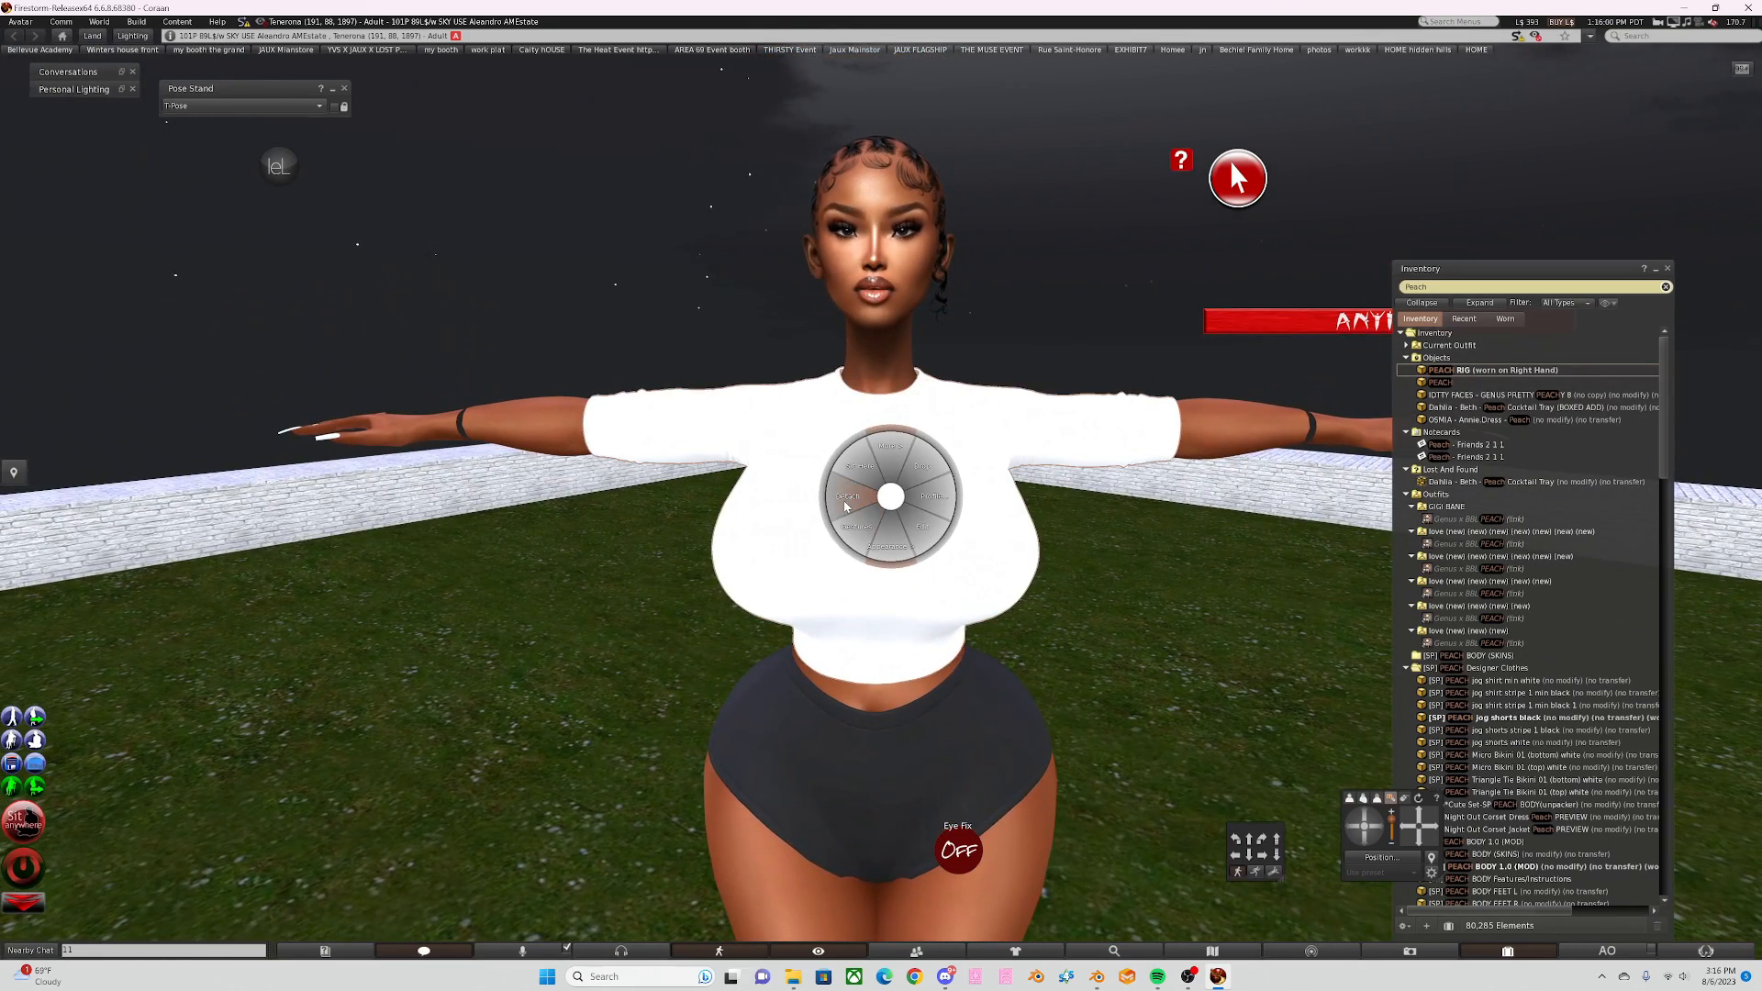
Step: Move and widen the inventory window, and load PEACH RIG .dae from the Peach top rigs folder for a mesh model upload
{"action": "left_click_drag", "start_coordinate": [1501, 272], "coordinate": [824, 277]}
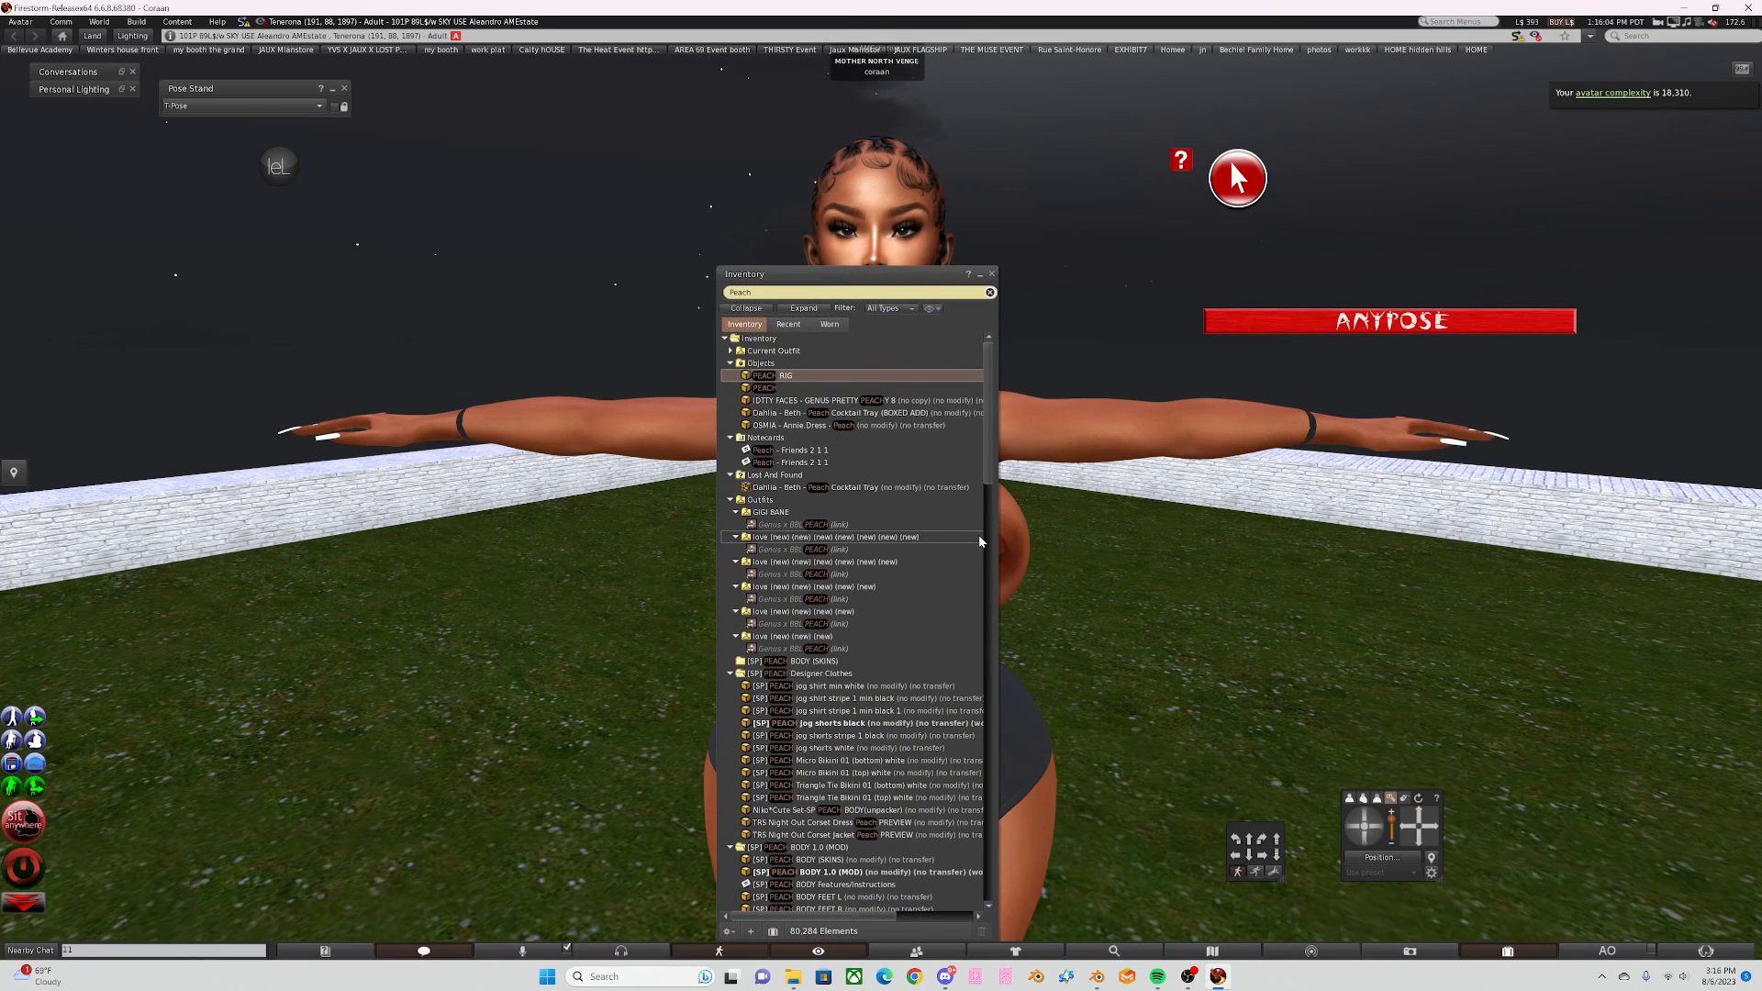
{"action": "left_click_drag", "start_coordinate": [996, 536], "coordinate": [1019, 533]}
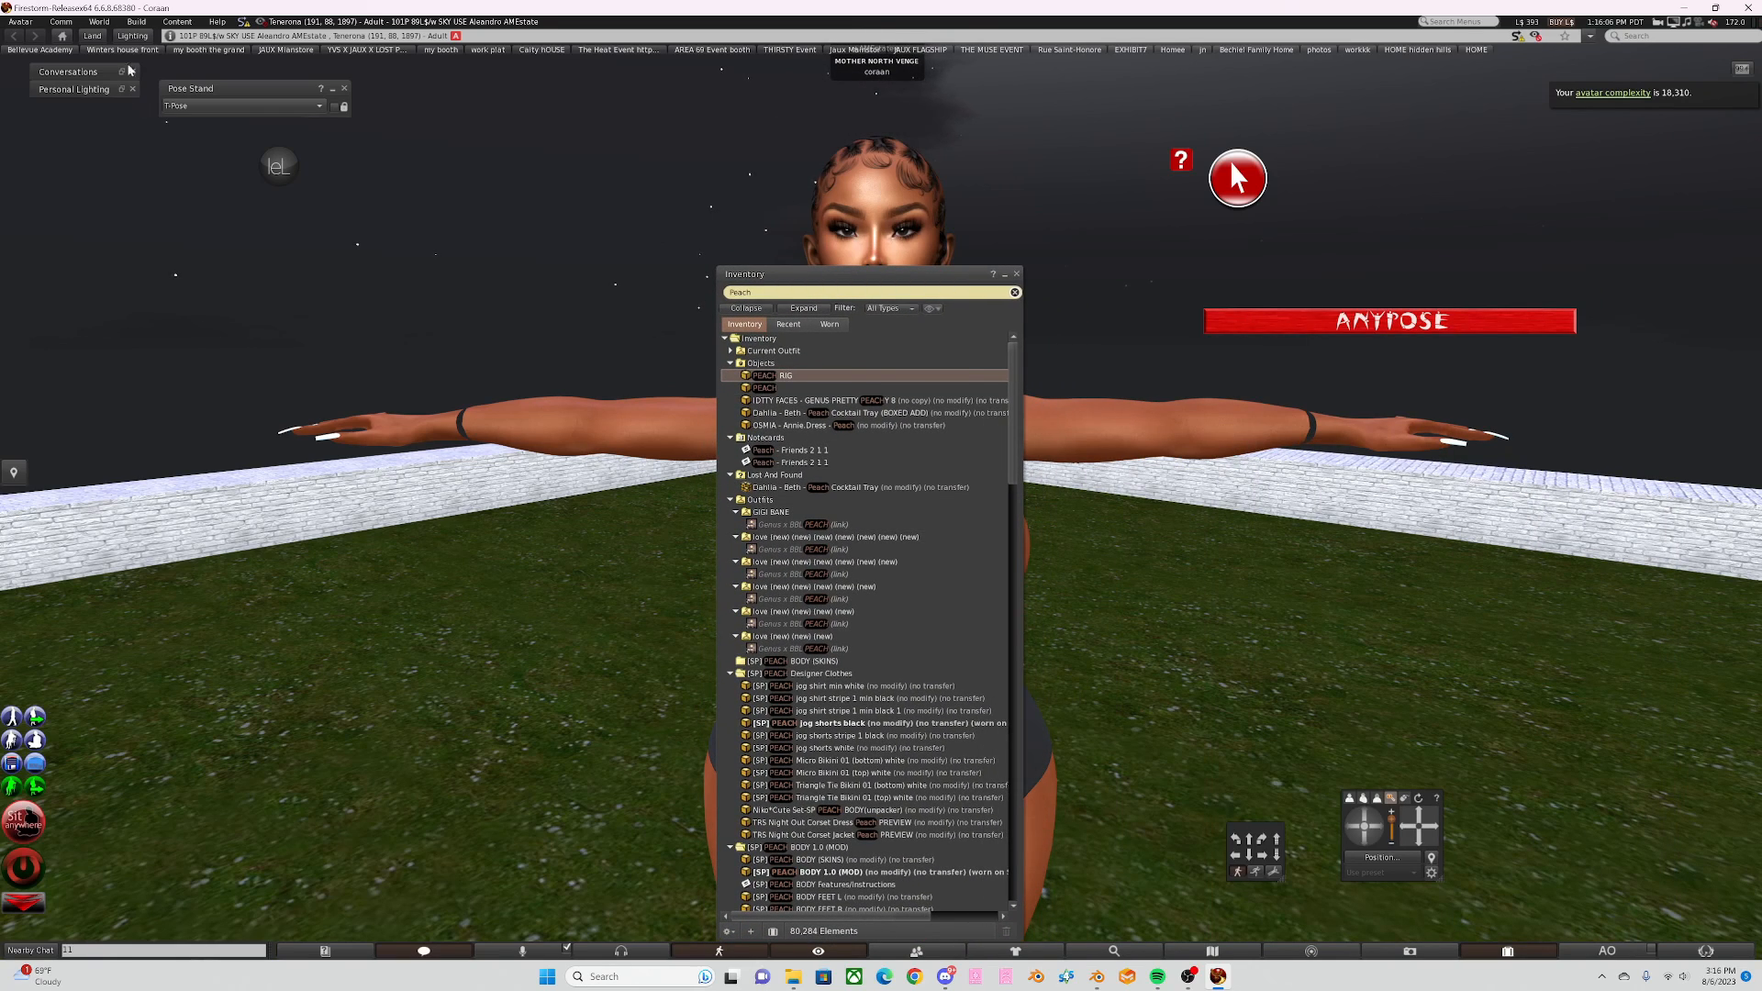
{"action": "left_click", "coordinate": [145, 21]}
{"action": "mouse_move", "coordinate": [184, 200]}
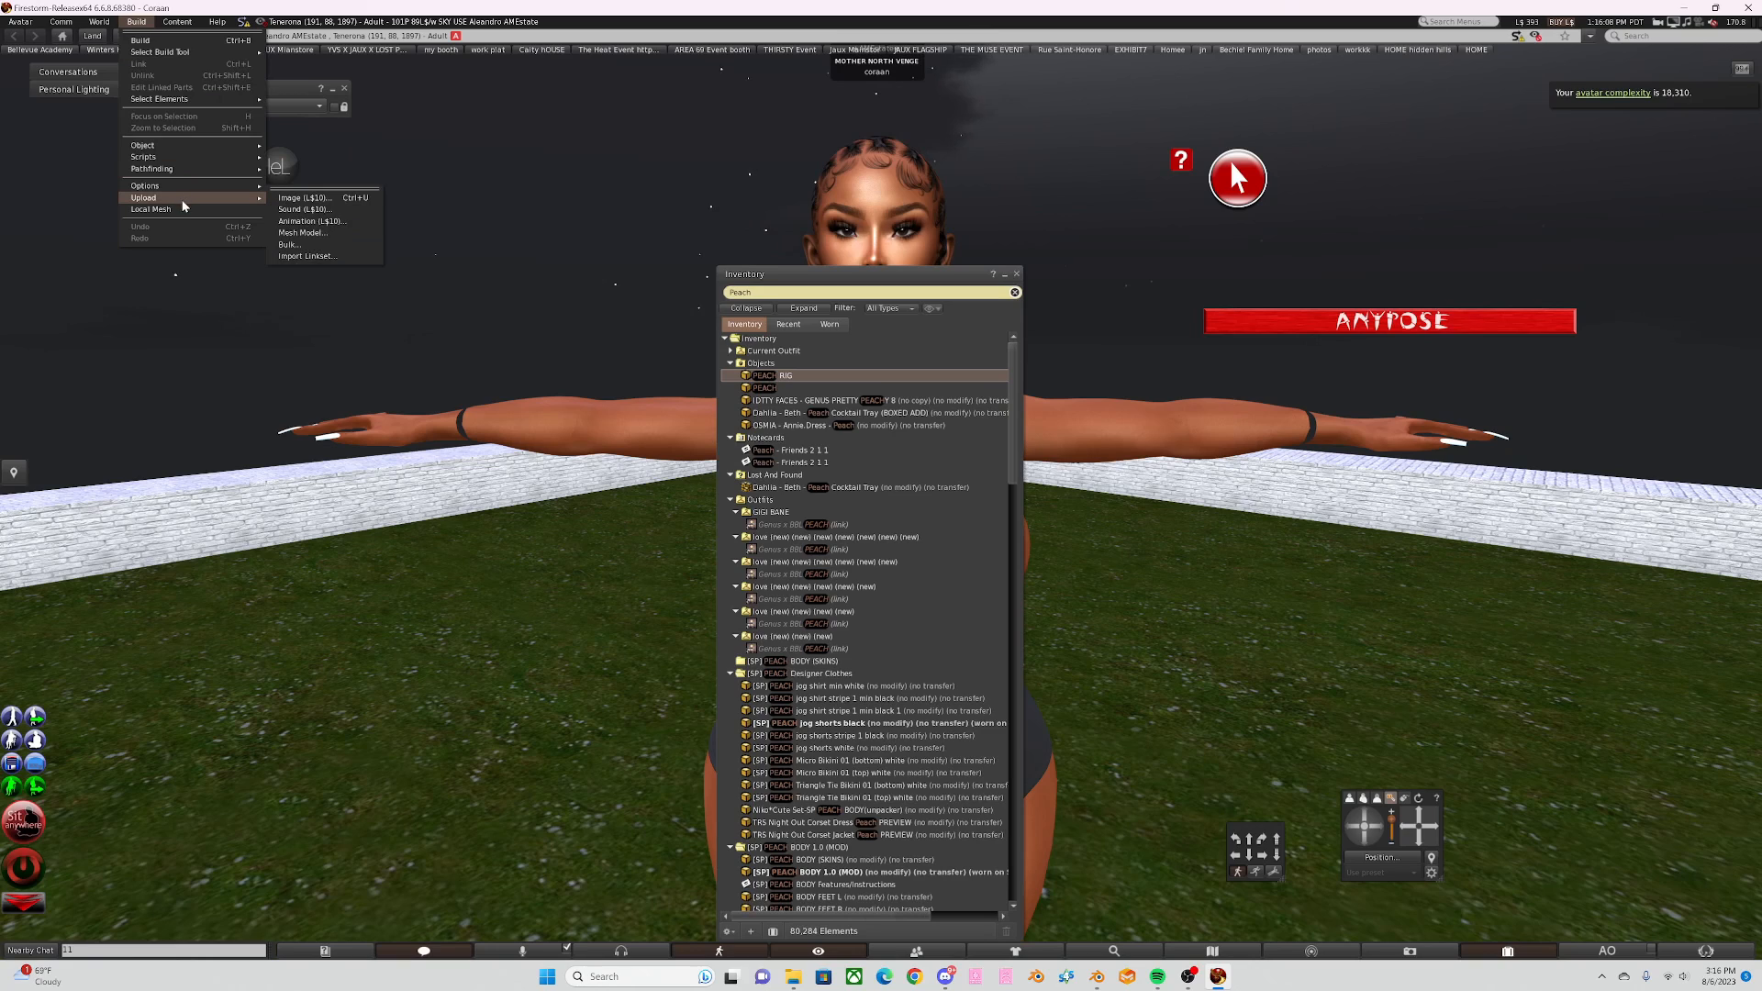
{"action": "left_click", "coordinate": [295, 234]}
{"action": "left_click", "coordinate": [450, 137]}
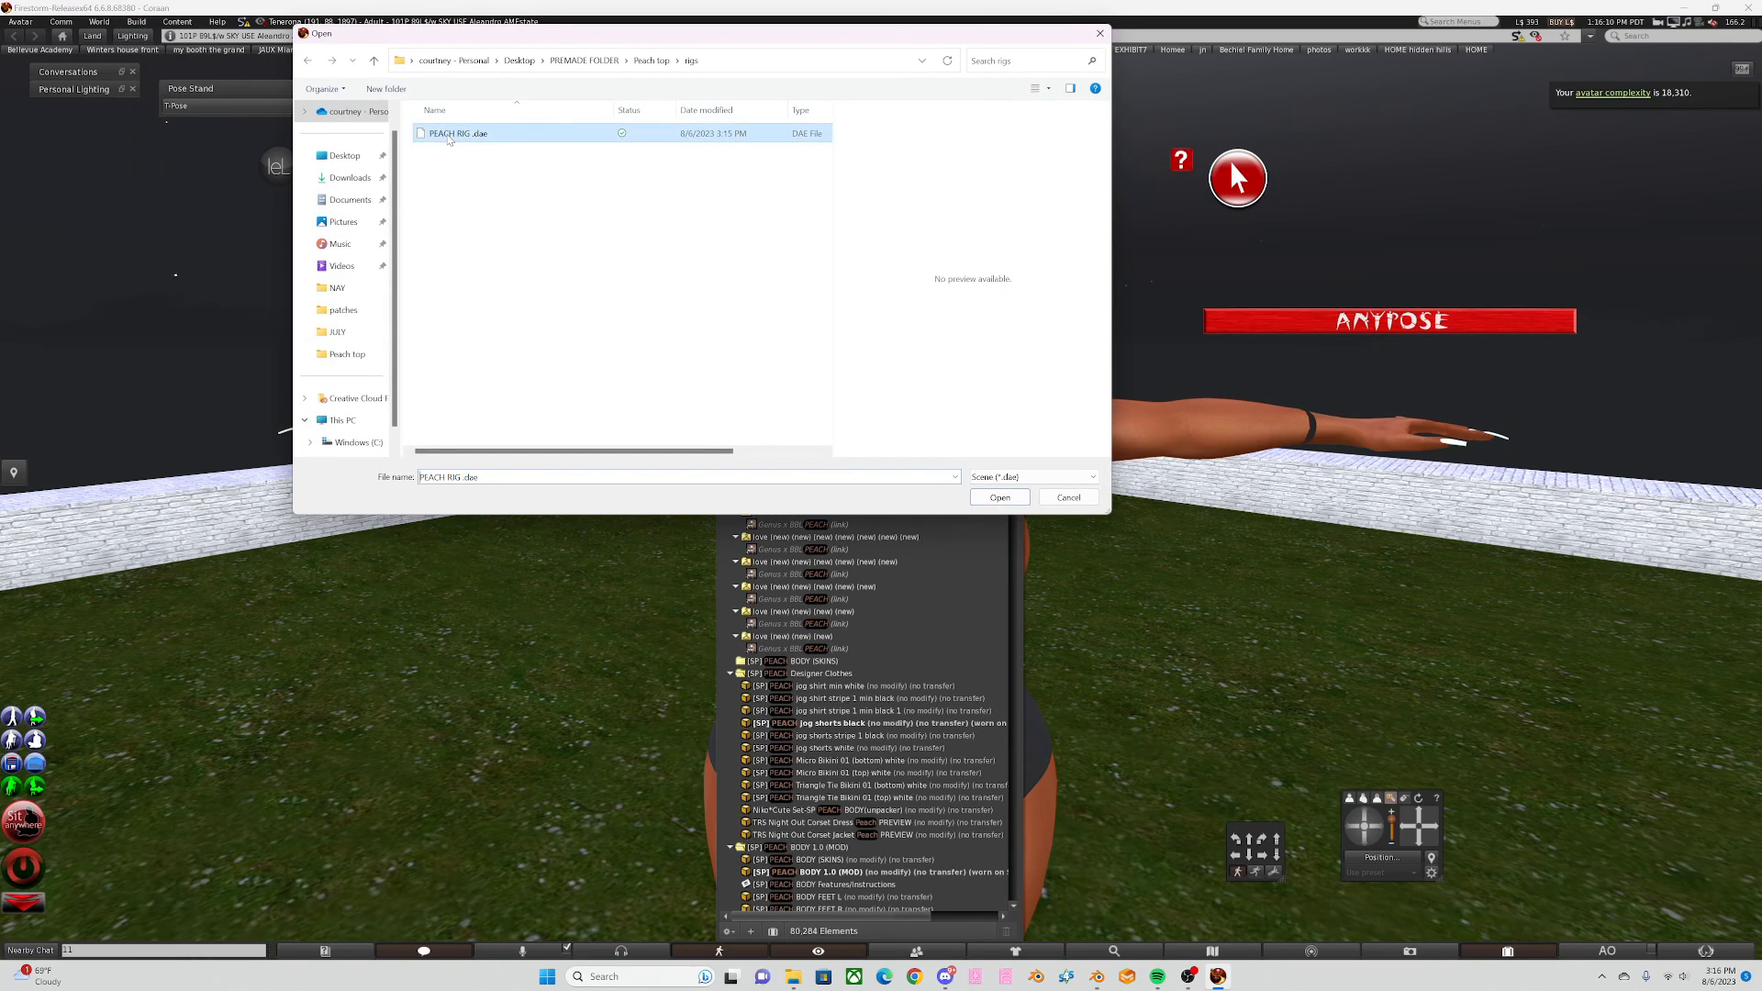
{"action": "left_click", "coordinate": [999, 500]}
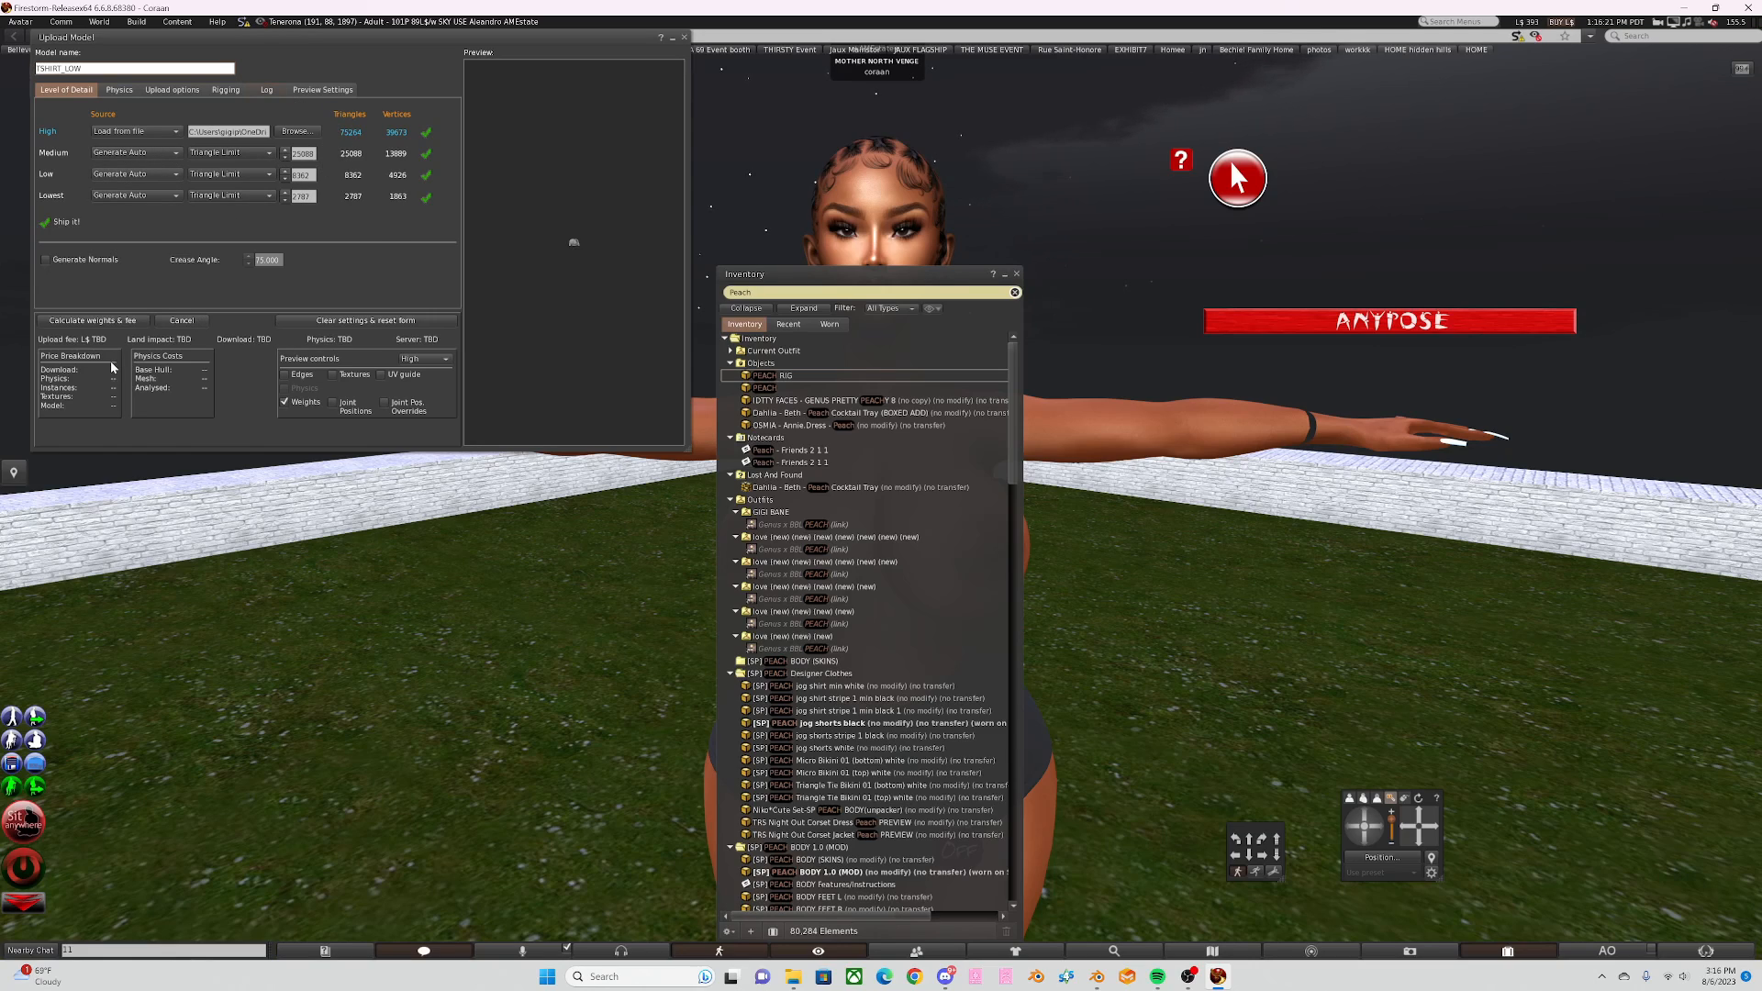
Step: Set the Medium, Low and Lowest triangle limits to 100, recalculate weights and fee, upload the model and minimize the upload window
{"action": "left_click", "coordinate": [93, 322]}
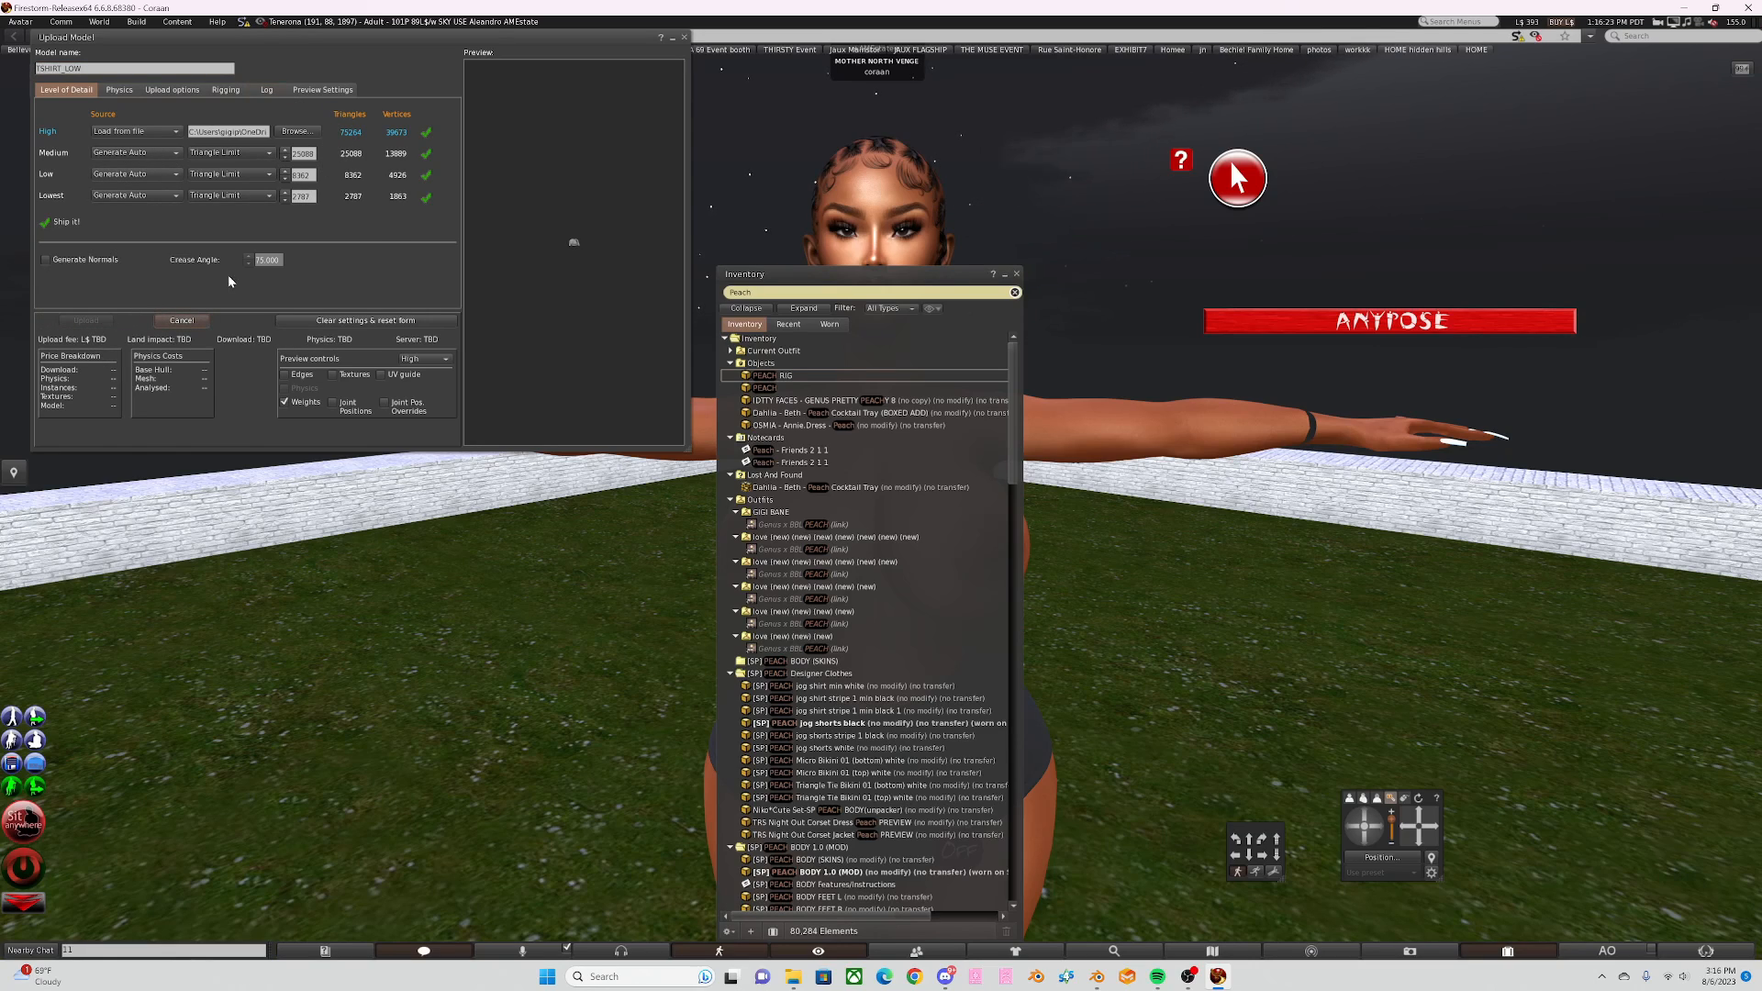
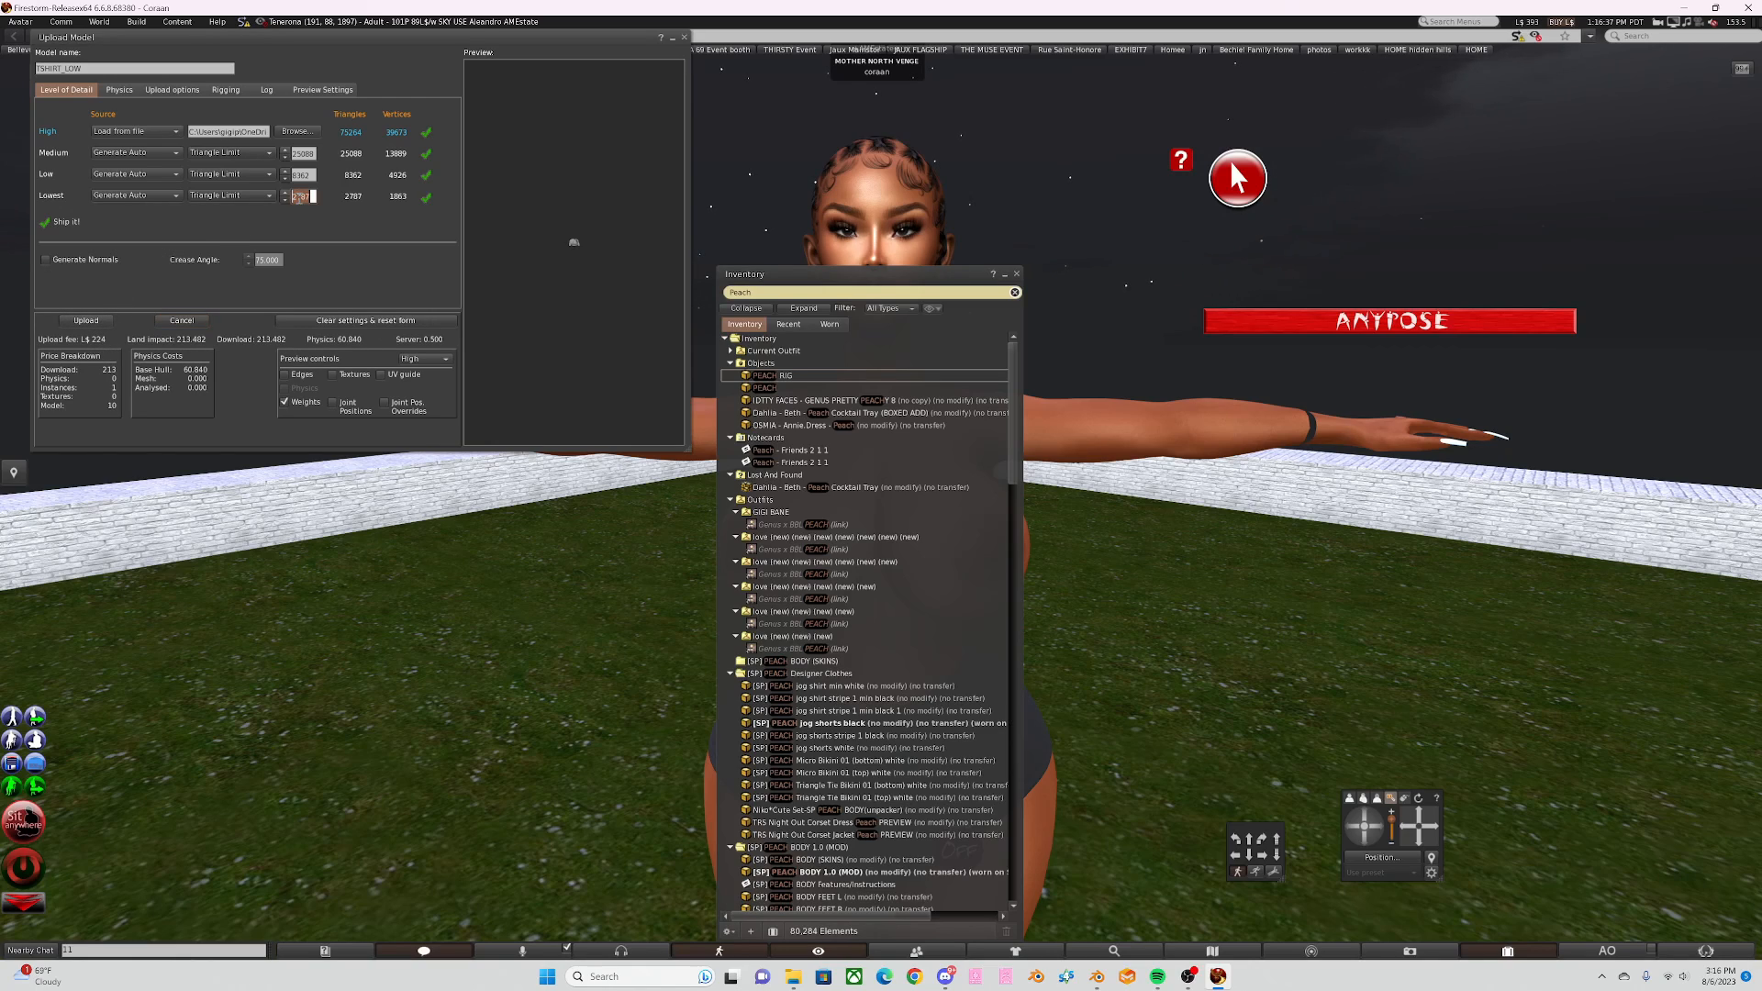
{"action": "left_click", "coordinate": [305, 175]}
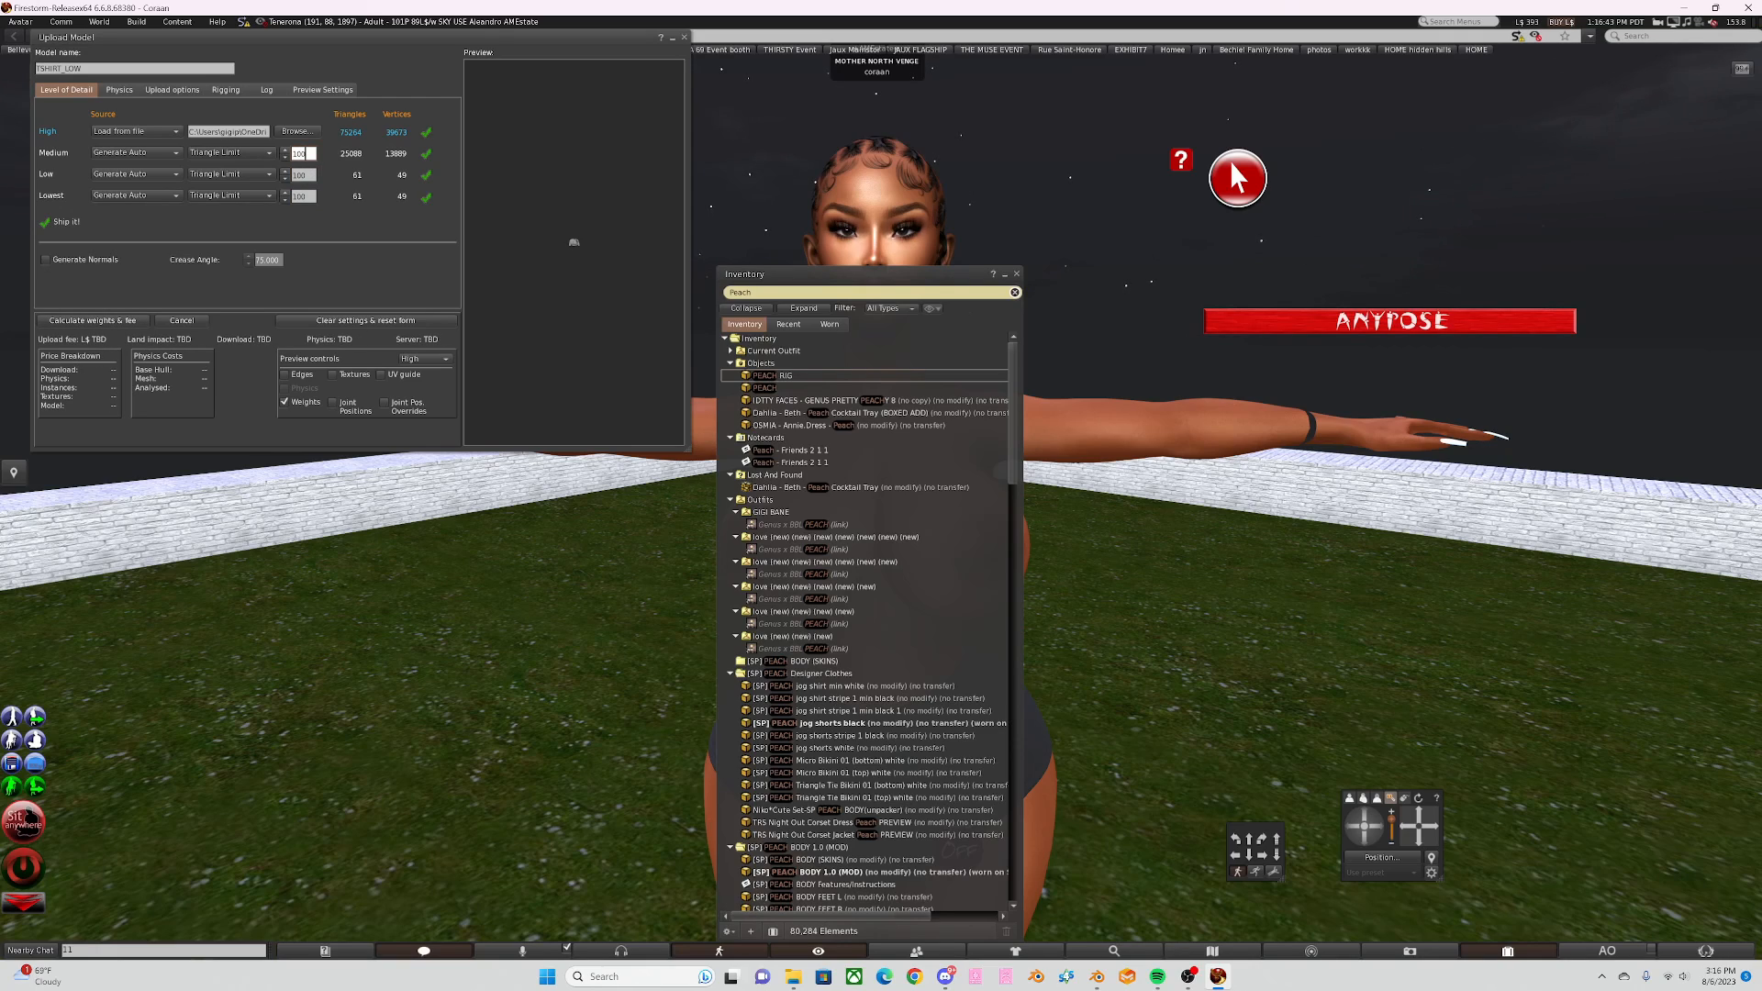
{"action": "left_click", "coordinate": [114, 323]}
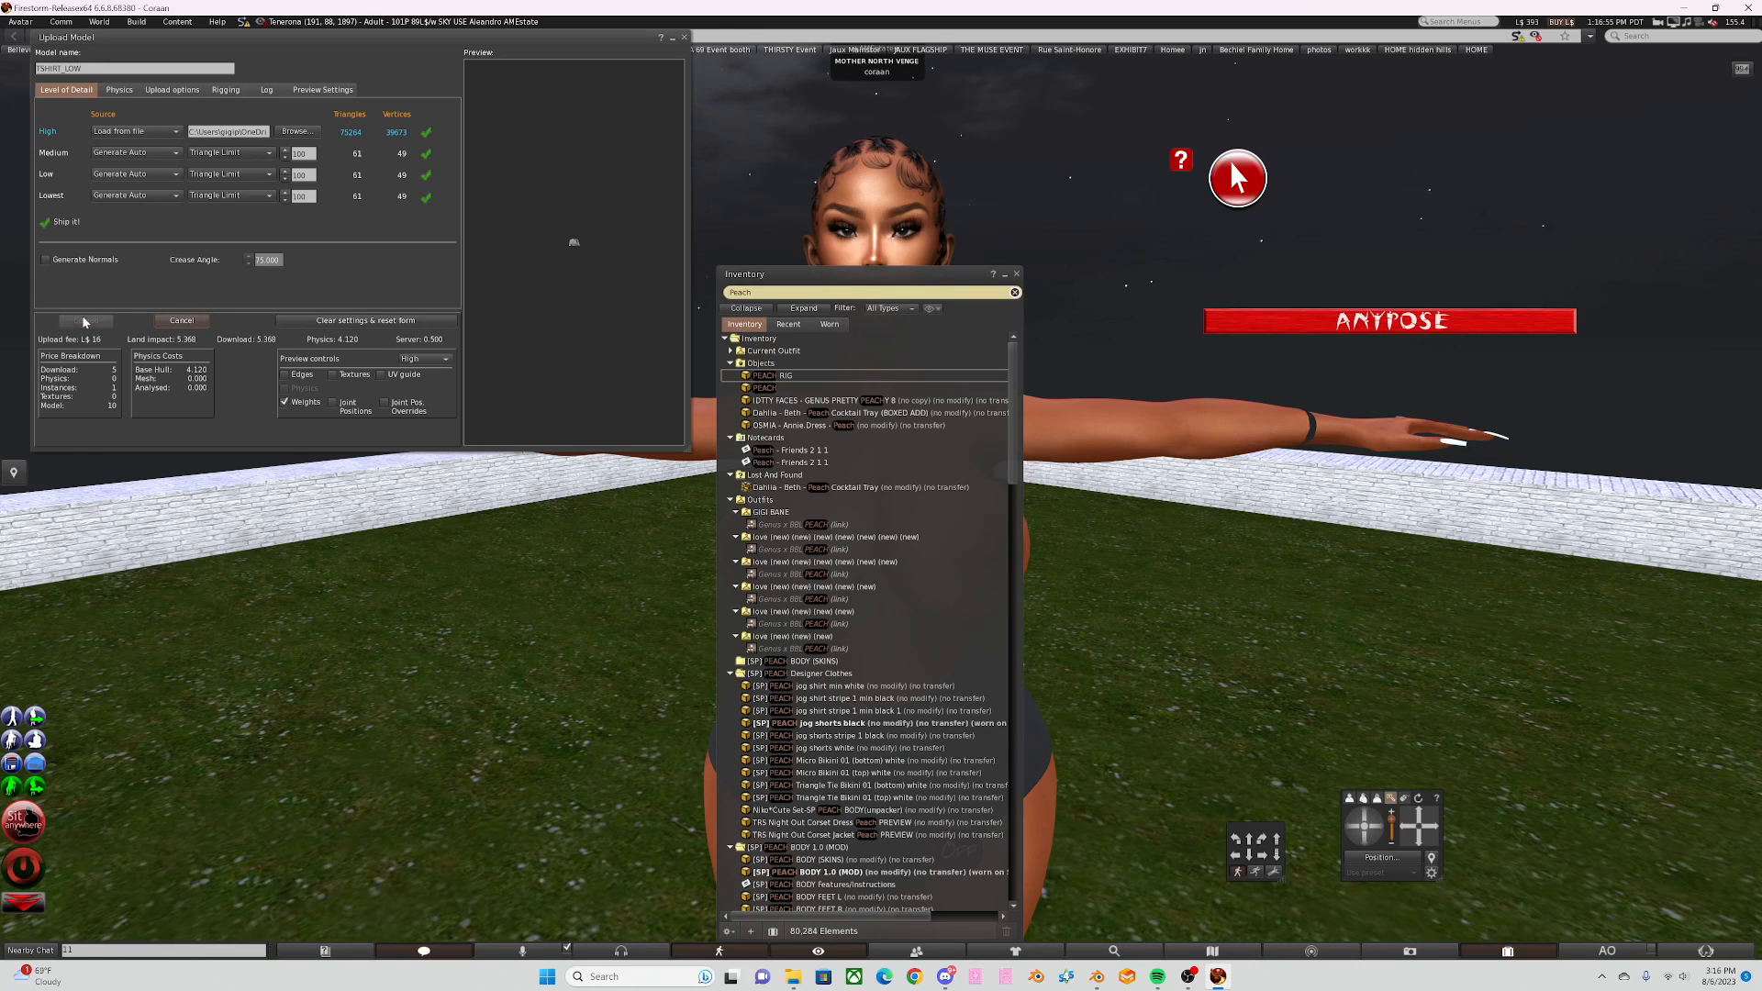
{"action": "left_click", "coordinate": [673, 39]}
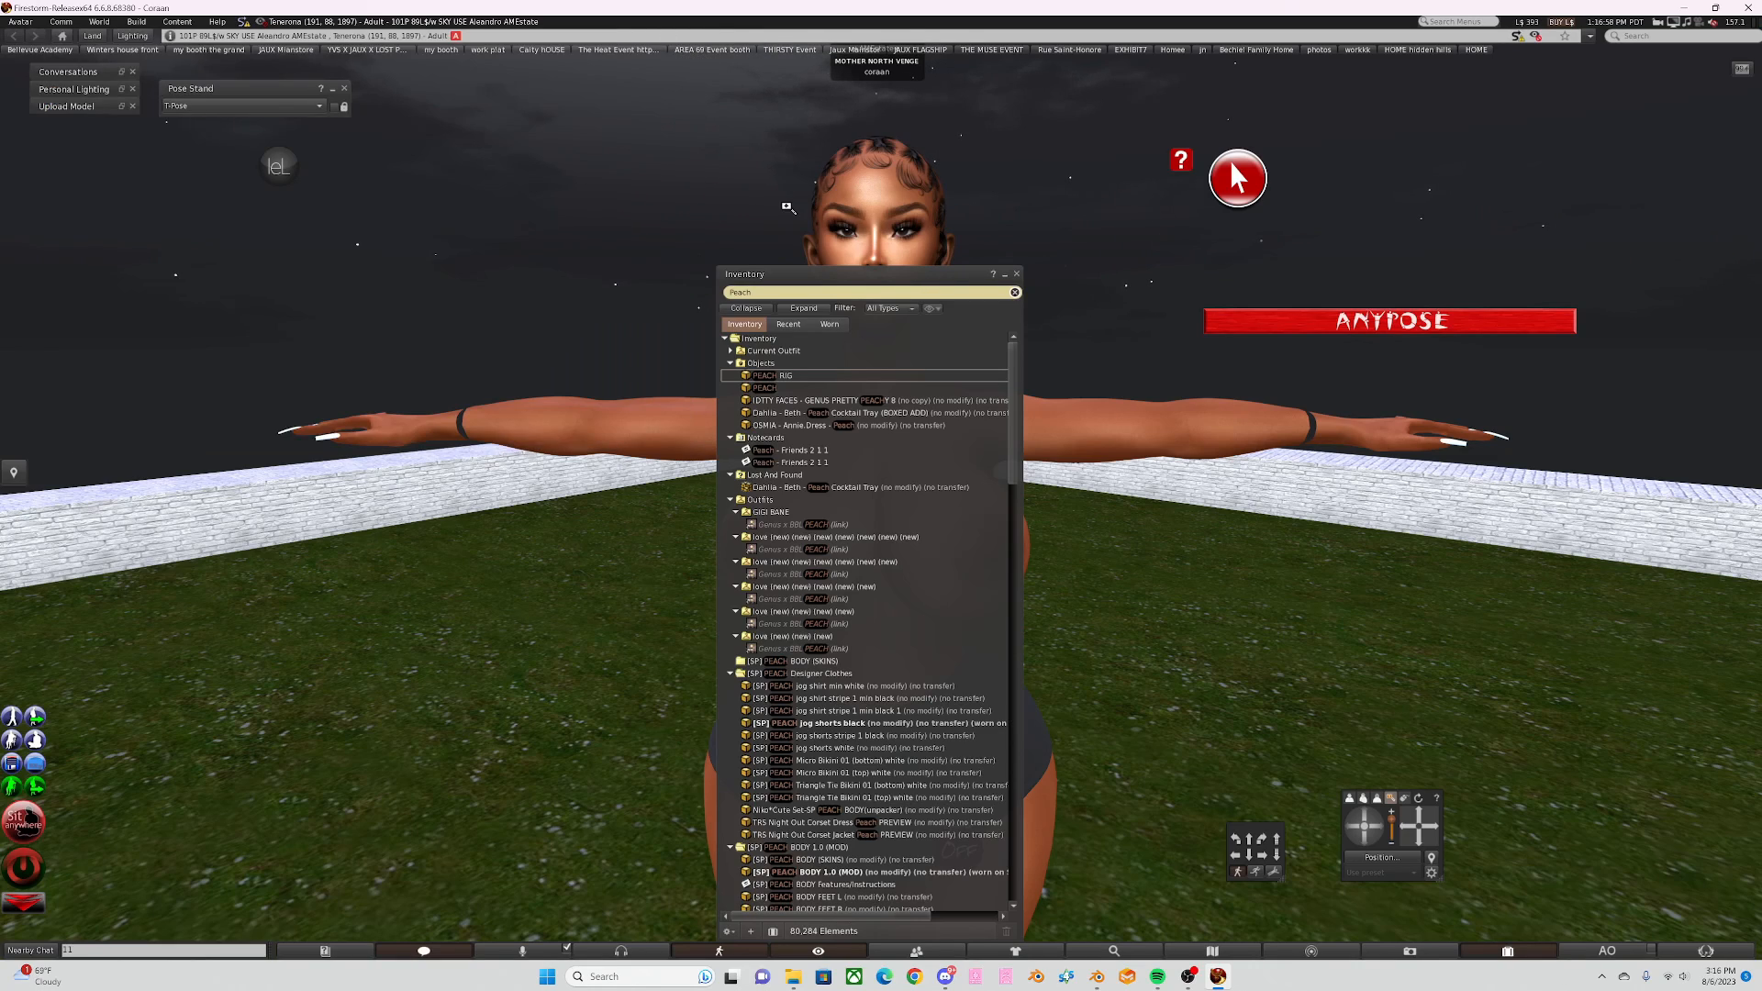
Step: Delete the old PEACH RIG object from the inventory
{"action": "right_click", "coordinate": [831, 381]}
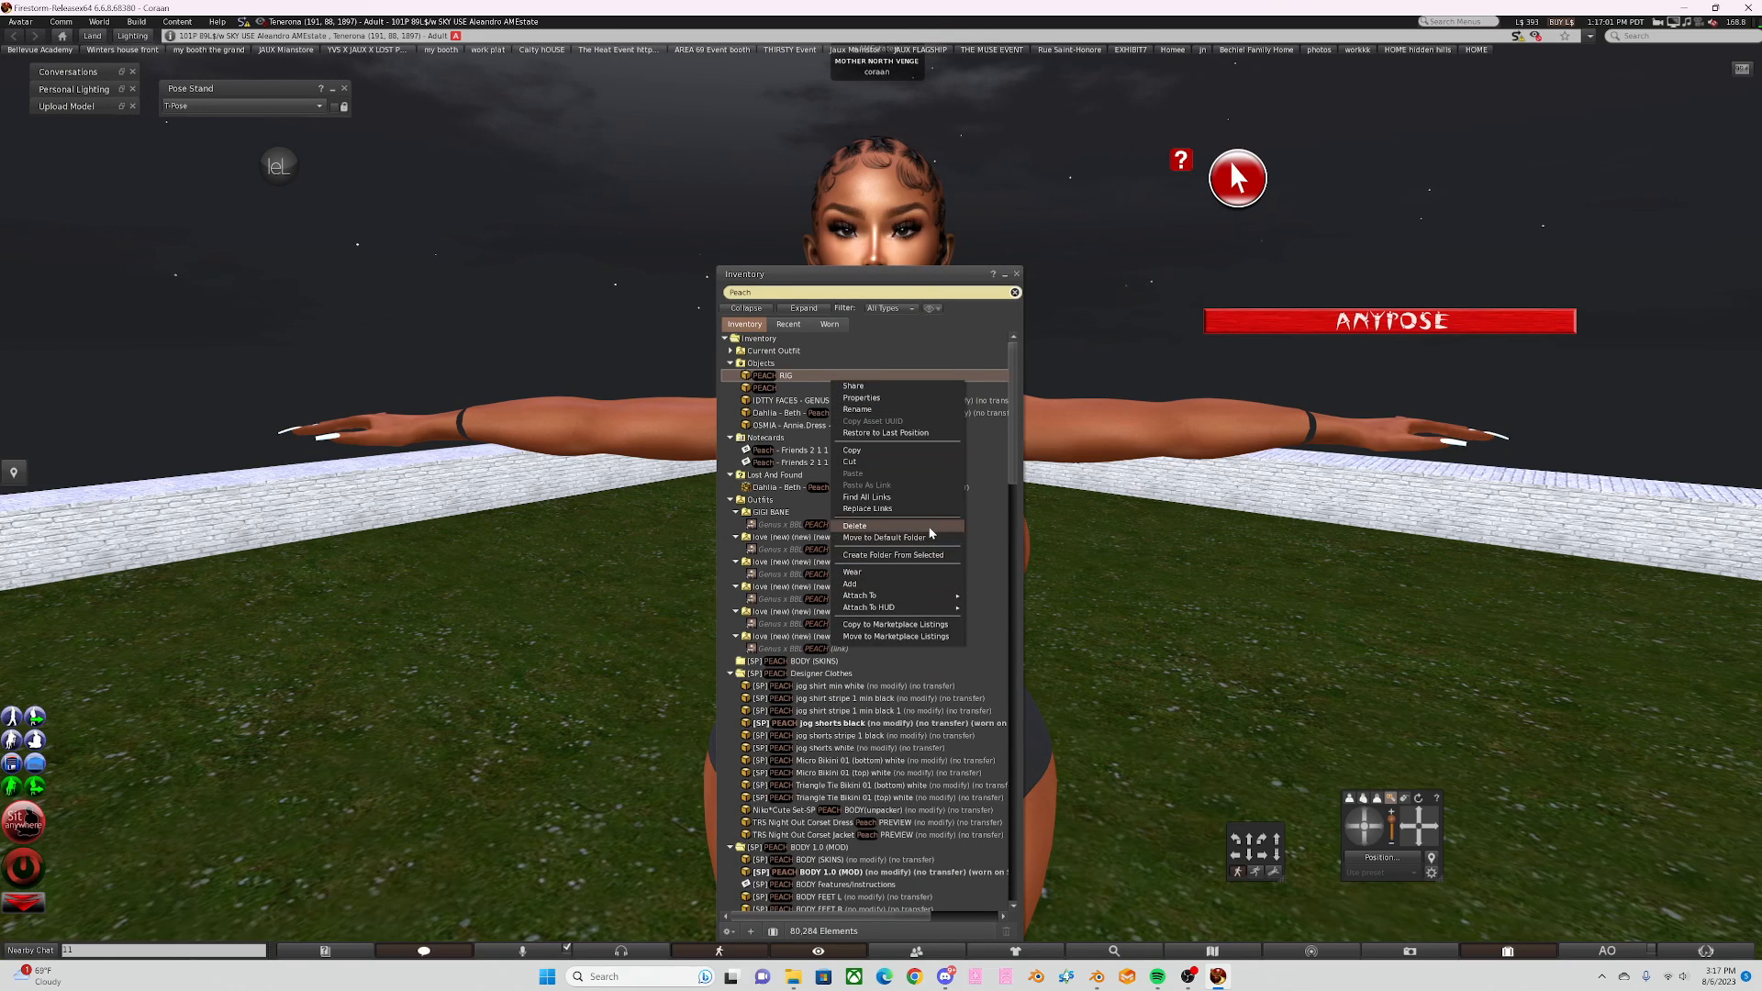
{"action": "left_click", "coordinate": [854, 526]}
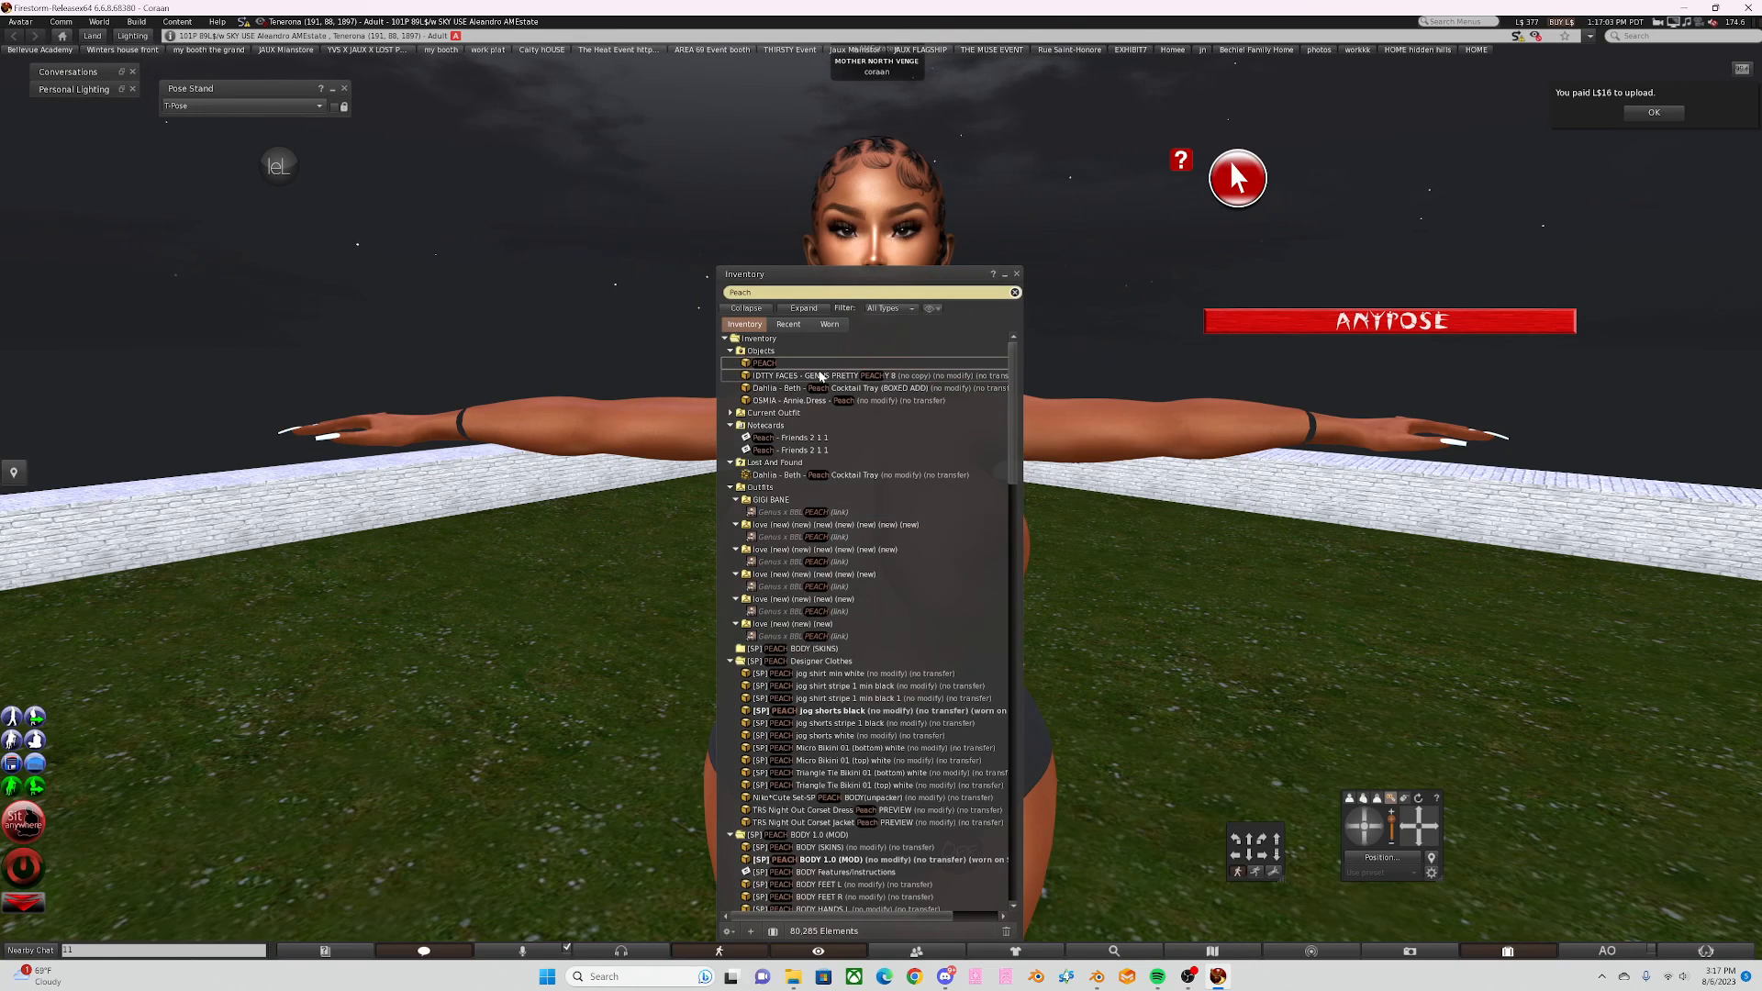
{"action": "right_click", "coordinate": [813, 367]}
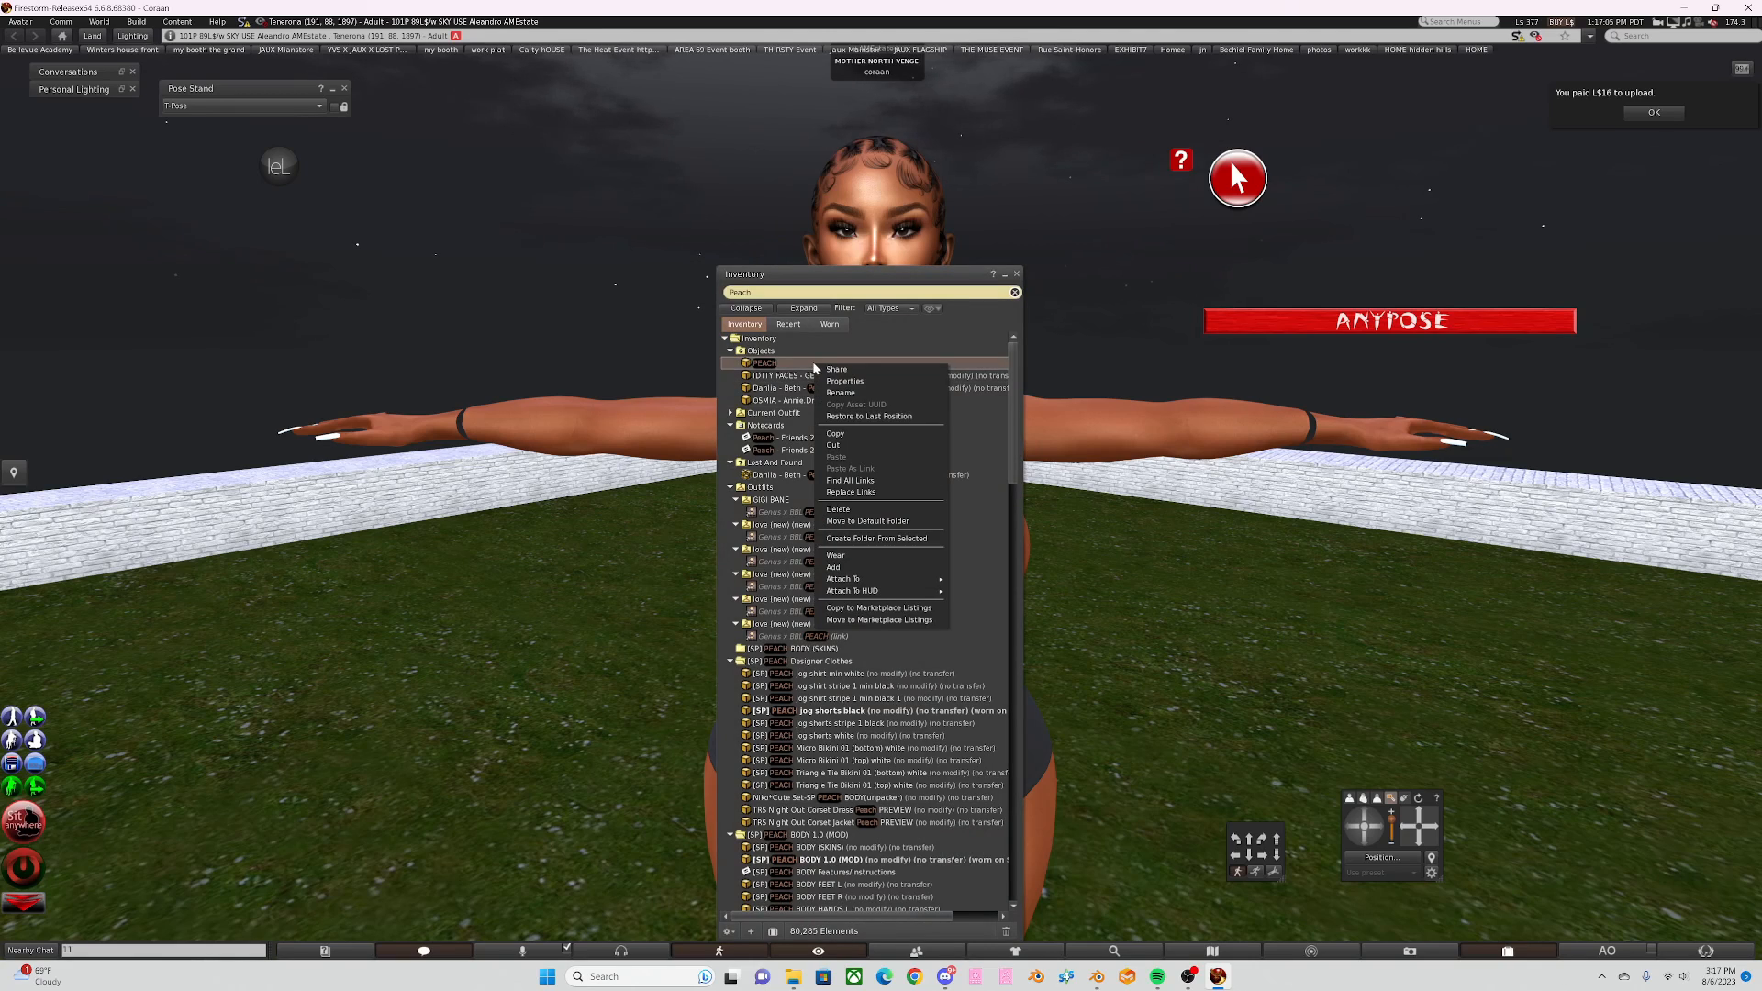
{"action": "left_click", "coordinate": [966, 273]}
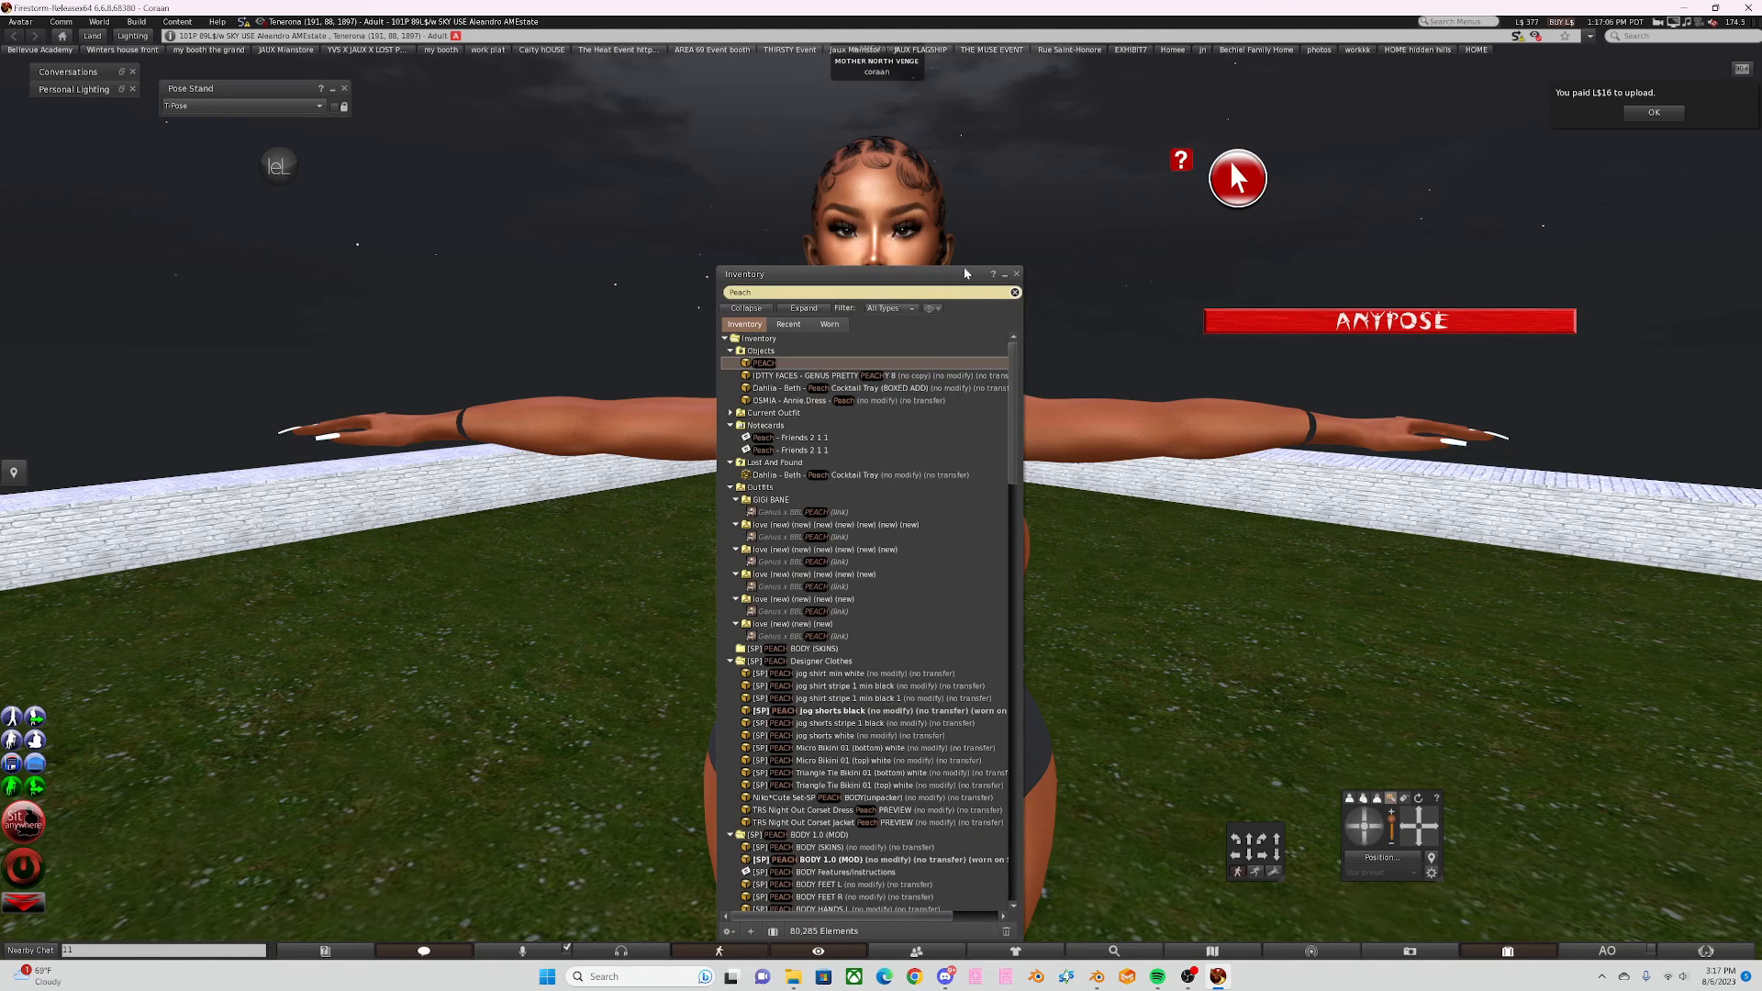
Step: Clear the inventory filter and add the newly uploaded TSHIRT_LOW to the avatar
{"action": "left_click", "coordinate": [1015, 293]}
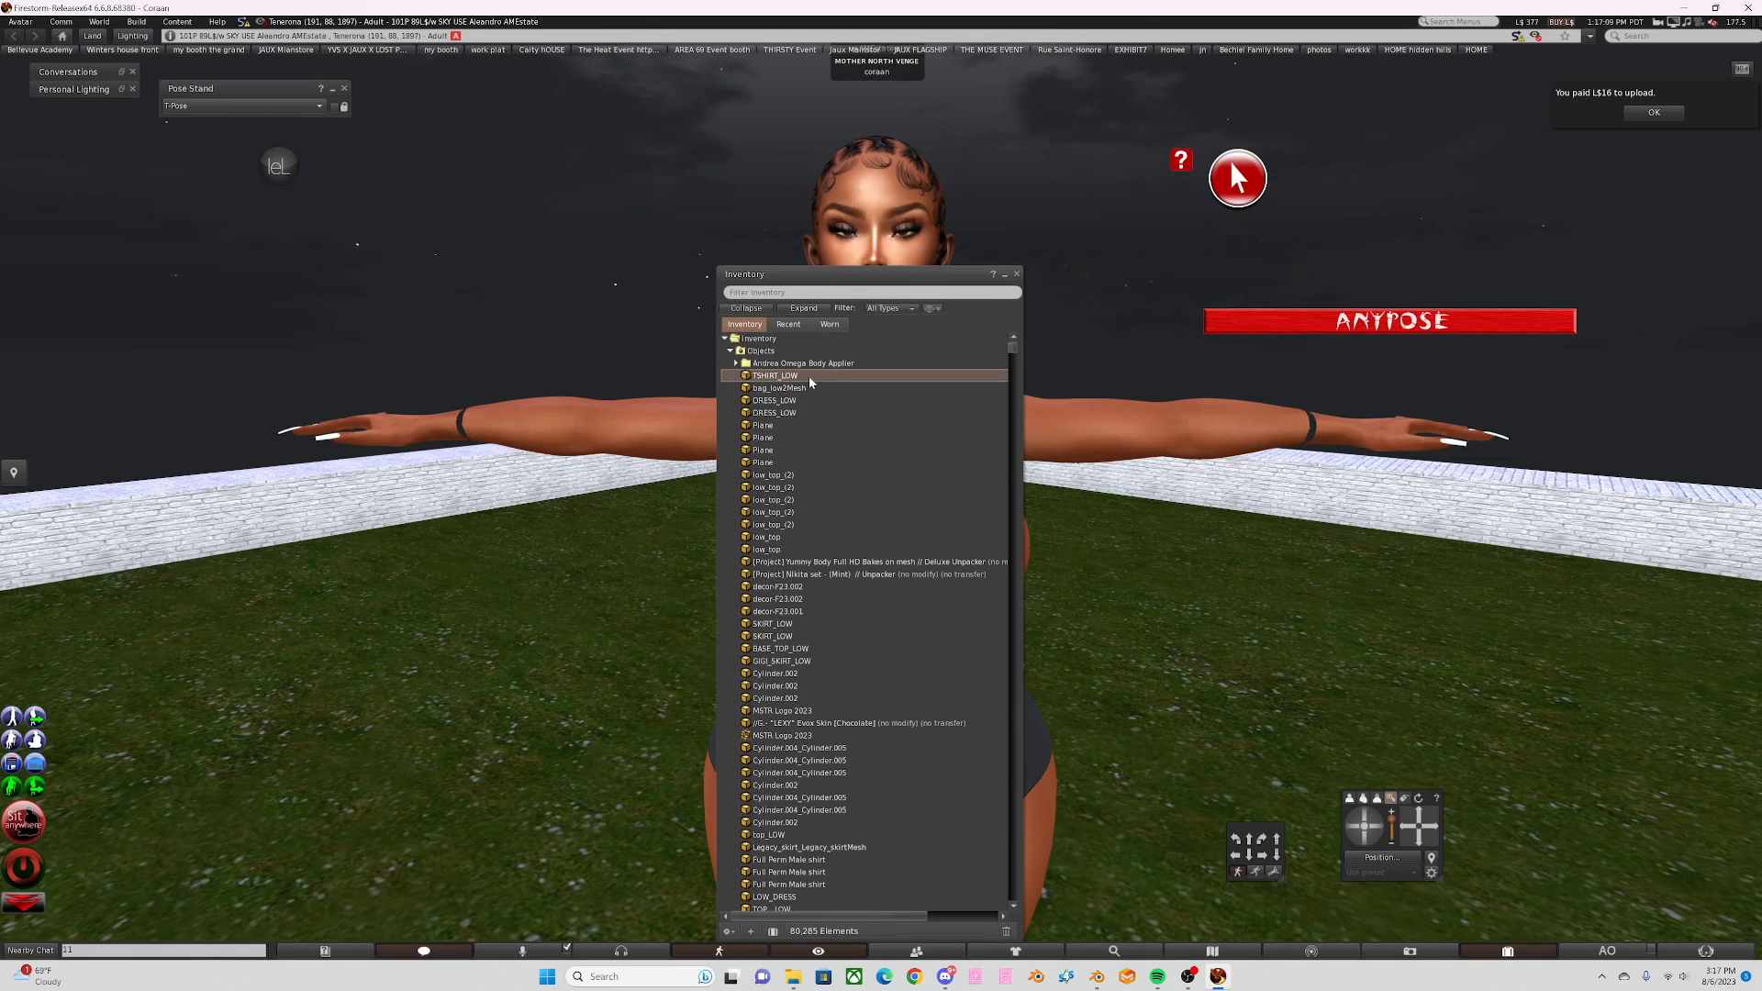
{"action": "right_click", "coordinate": [809, 377]}
{"action": "left_click", "coordinate": [854, 581]}
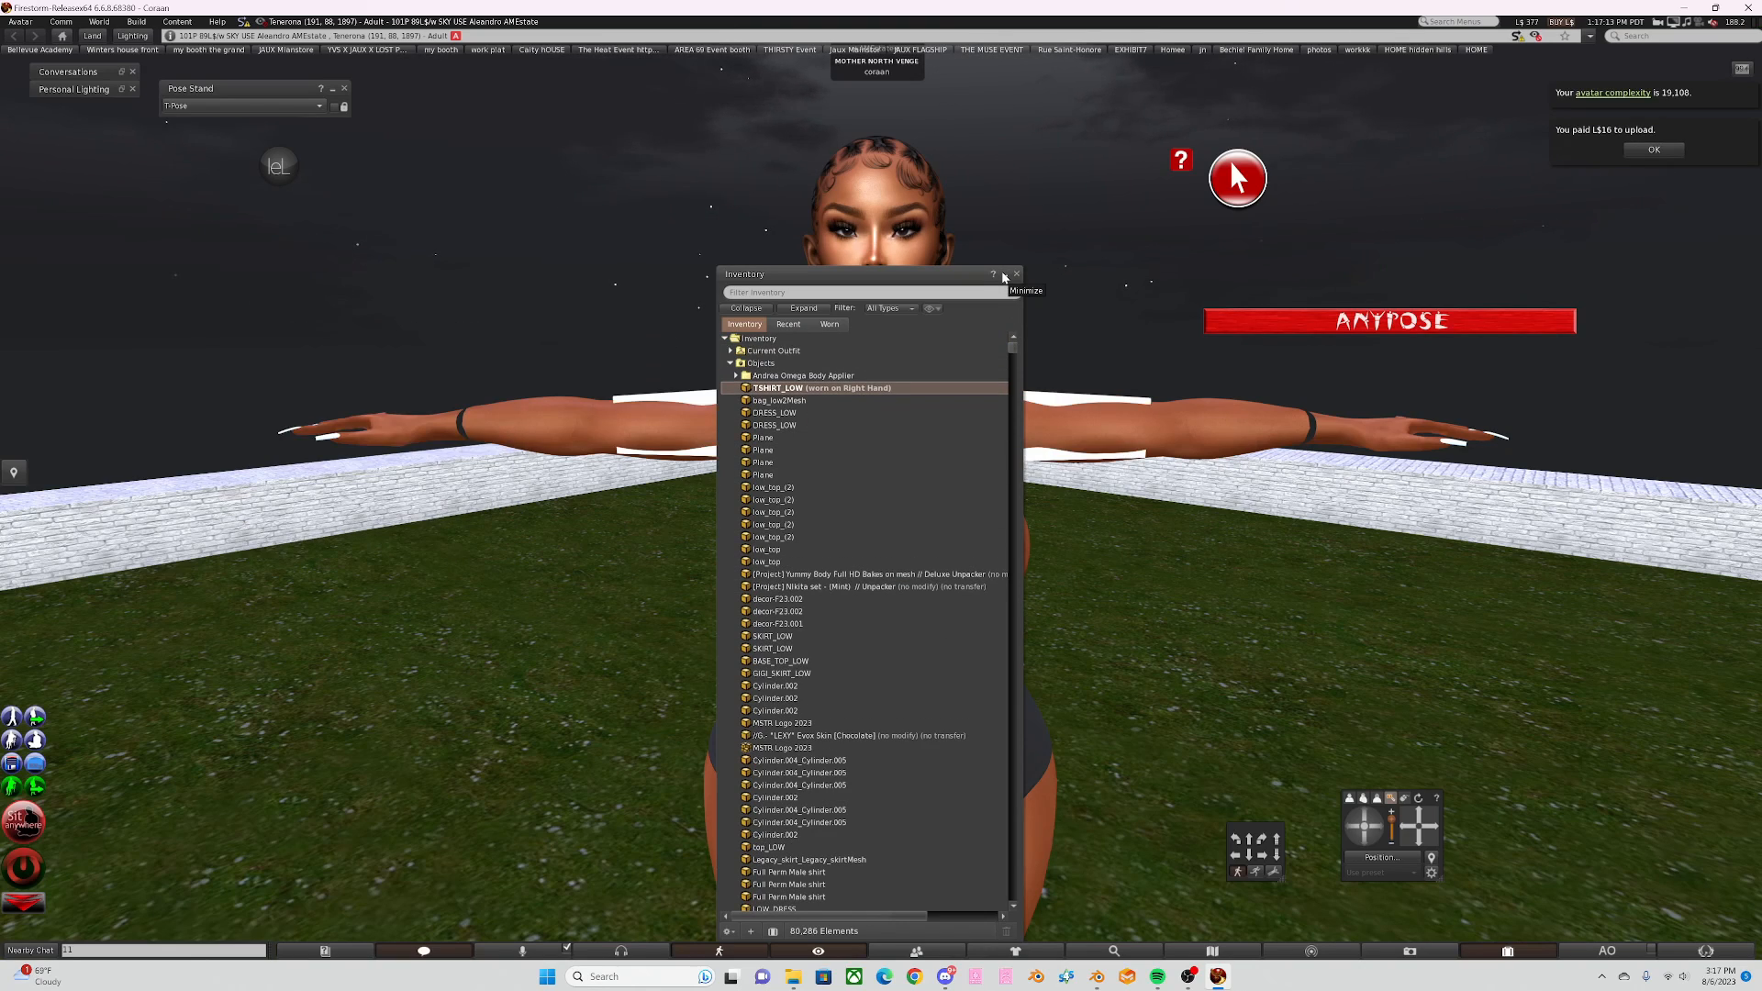
Step: Minimize the inventory and inspect the re-uploaded T-shirt on the avatar for skin poking through
{"action": "left_click", "coordinate": [1004, 276]}
{"action": "scroll", "coordinate": [917, 459], "scroll_direction": "up", "scroll_amount": 5}
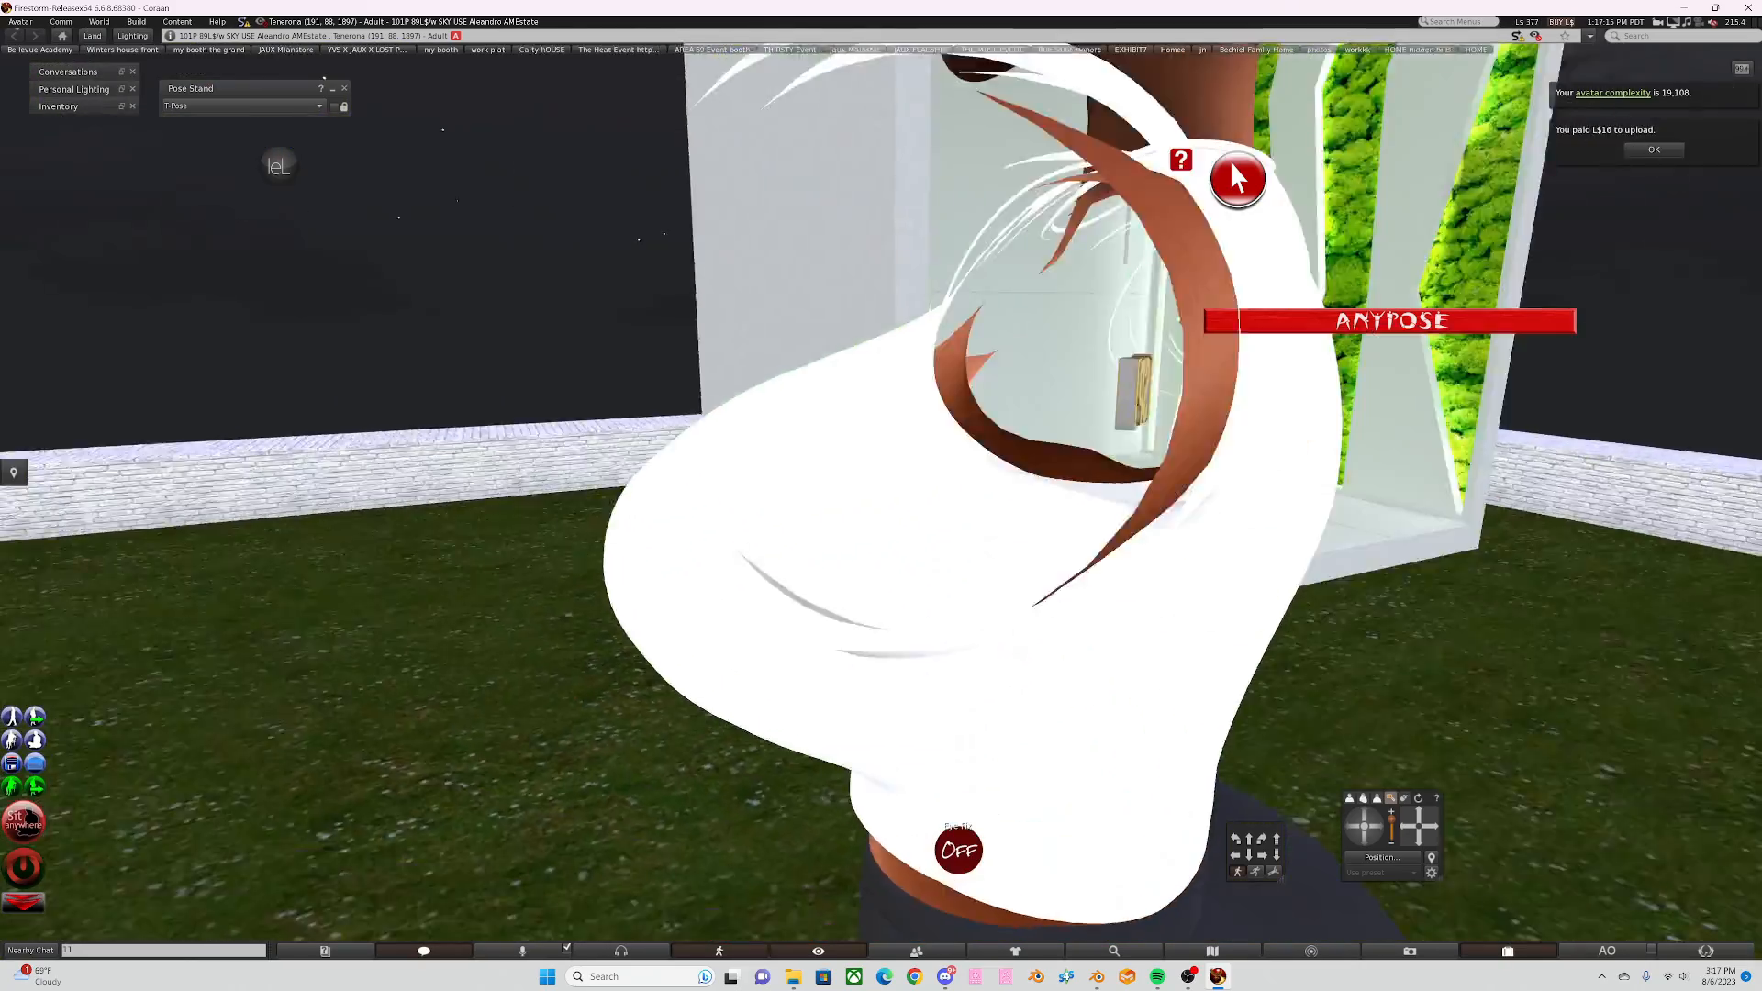
{"action": "left_click_drag", "start_coordinate": [881, 496], "coordinate": [1202, 808], "text": "alt"}
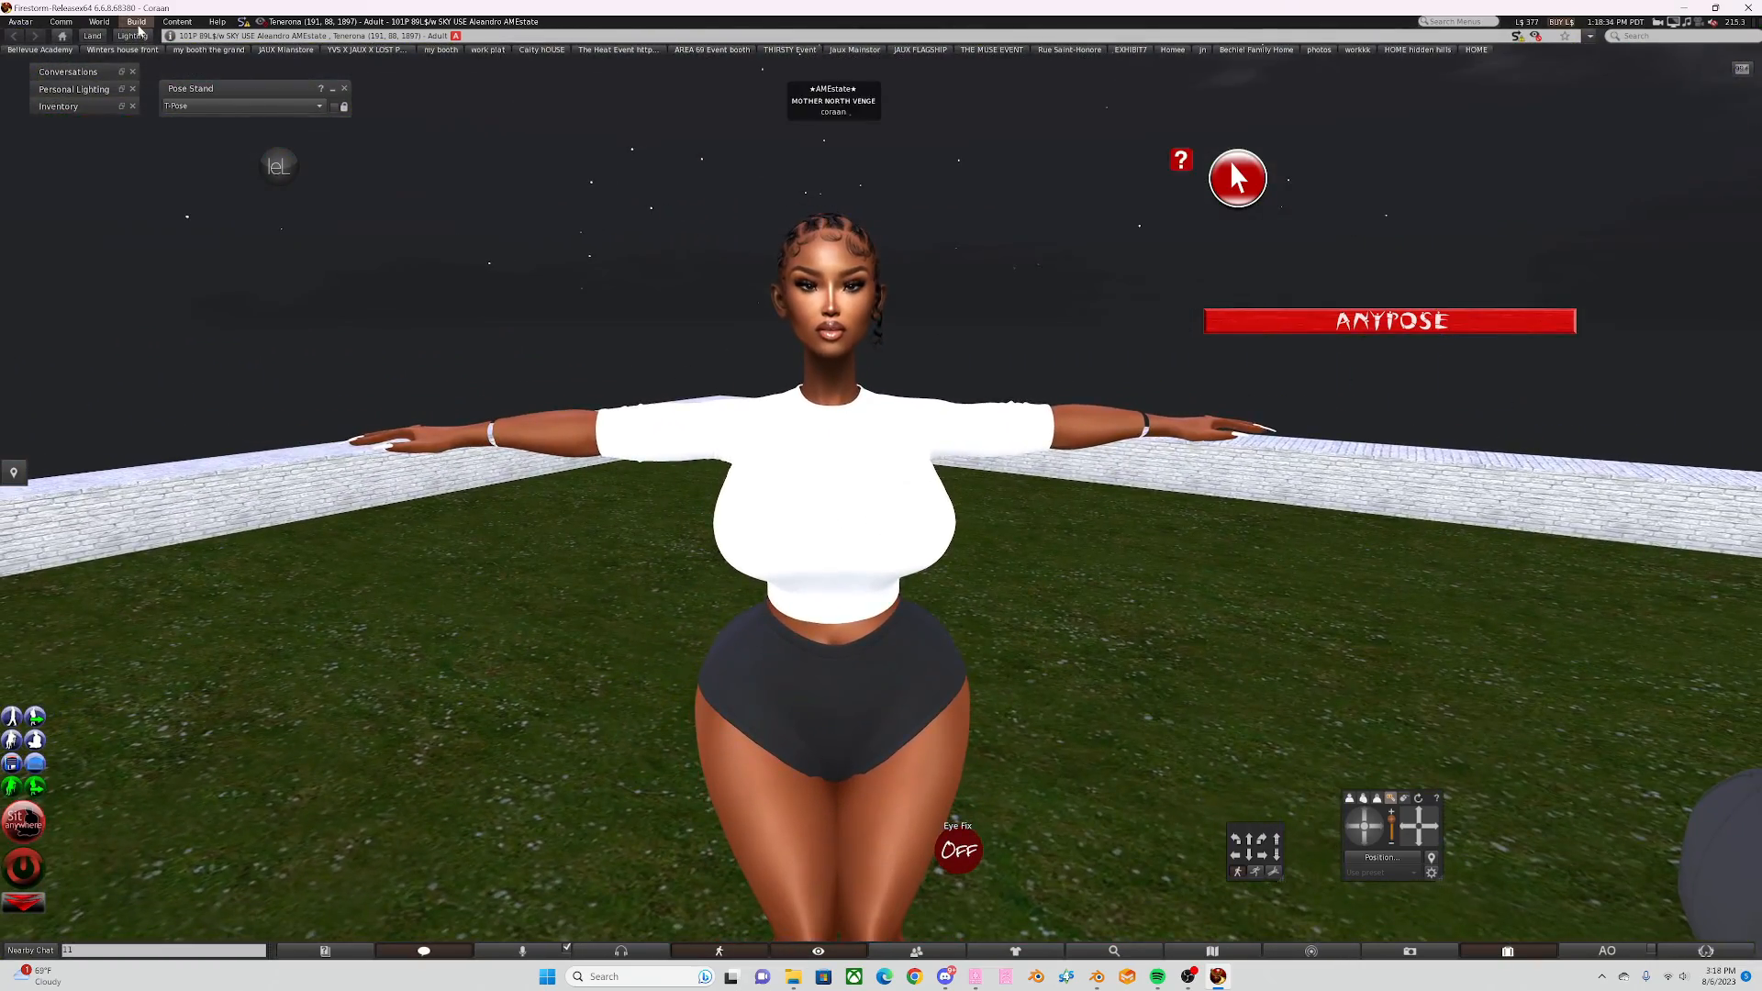
Step: Open the worn T-shirt for editing and bring up the picker for its diffuse texture
{"action": "left_click", "coordinate": [137, 22]}
{"action": "mouse_move", "coordinate": [162, 198]}
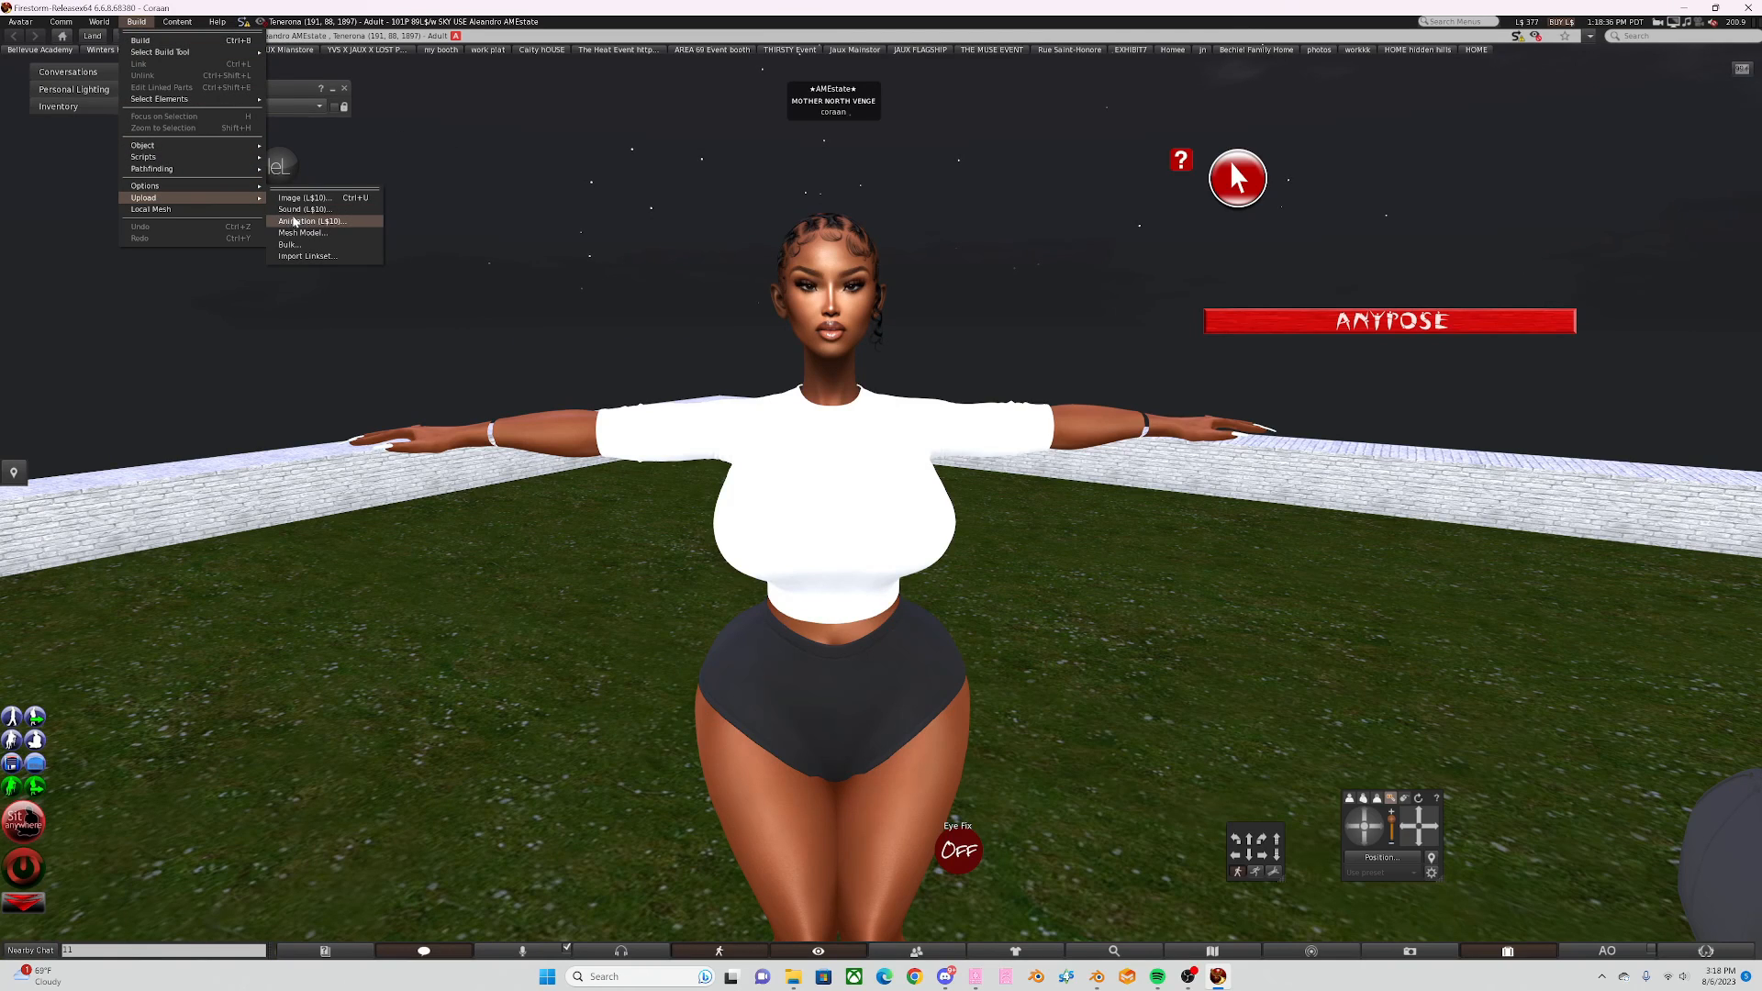
{"action": "right_click", "coordinate": [881, 511]}
{"action": "left_click", "coordinate": [899, 542]}
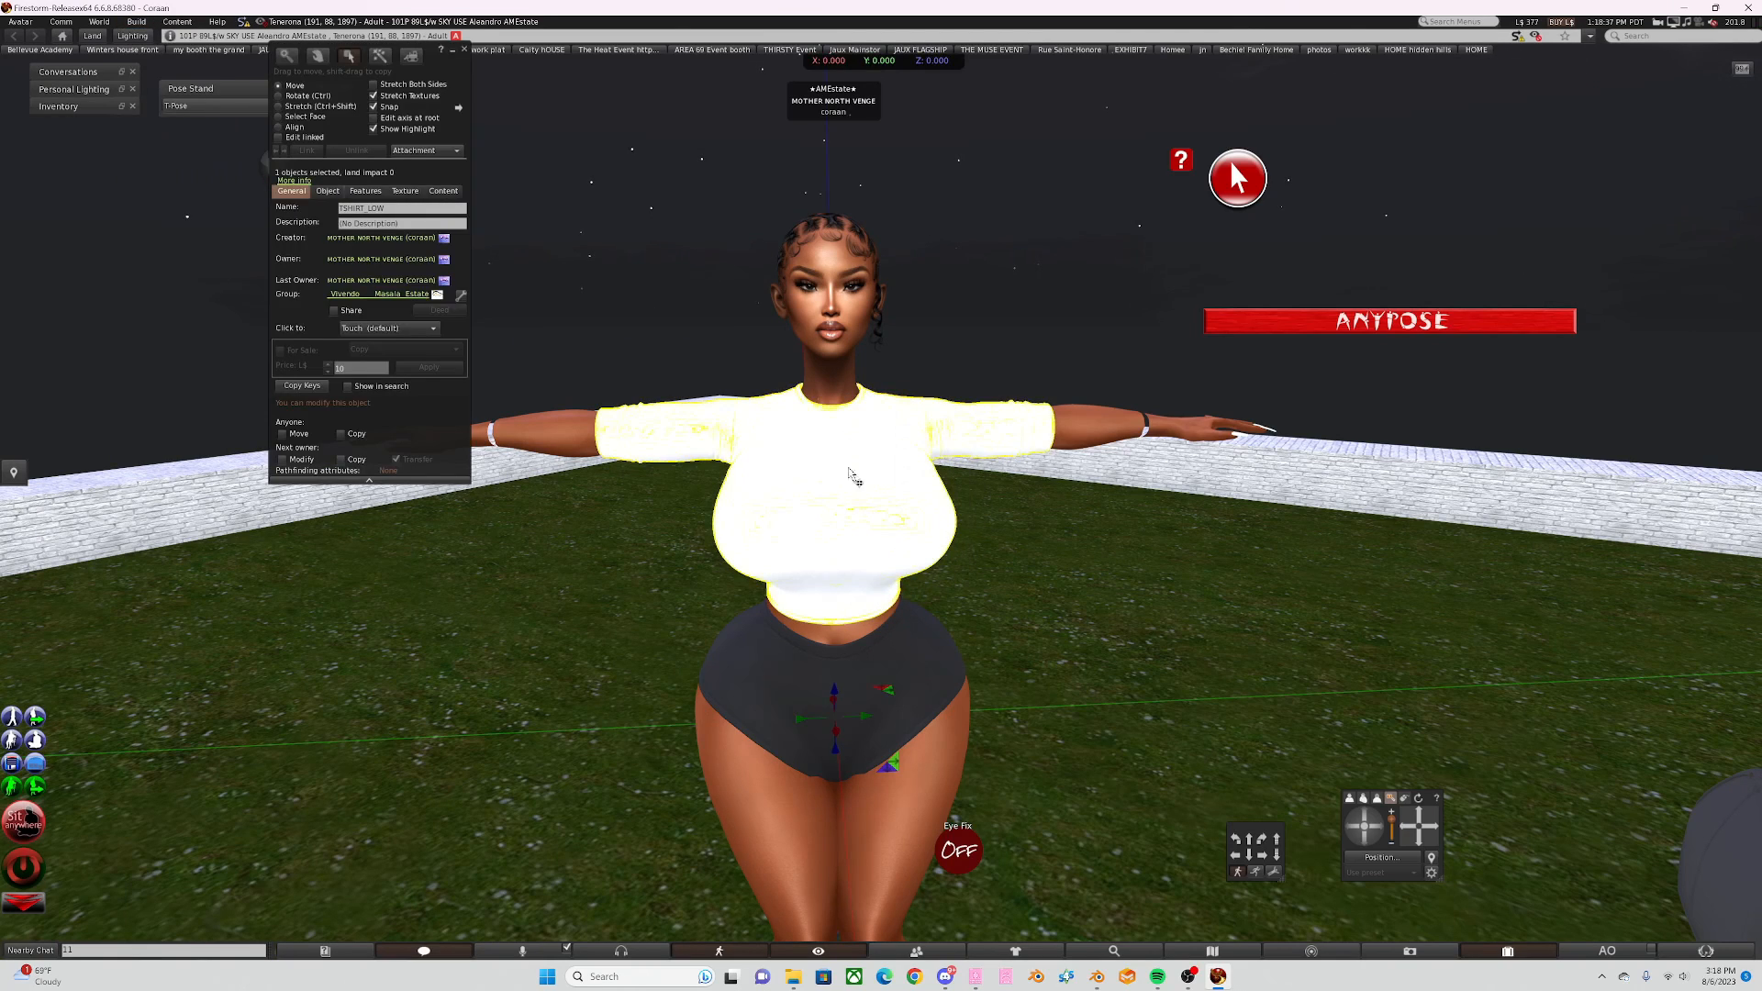
{"action": "left_click", "coordinate": [405, 191]}
{"action": "left_click", "coordinate": [290, 303]}
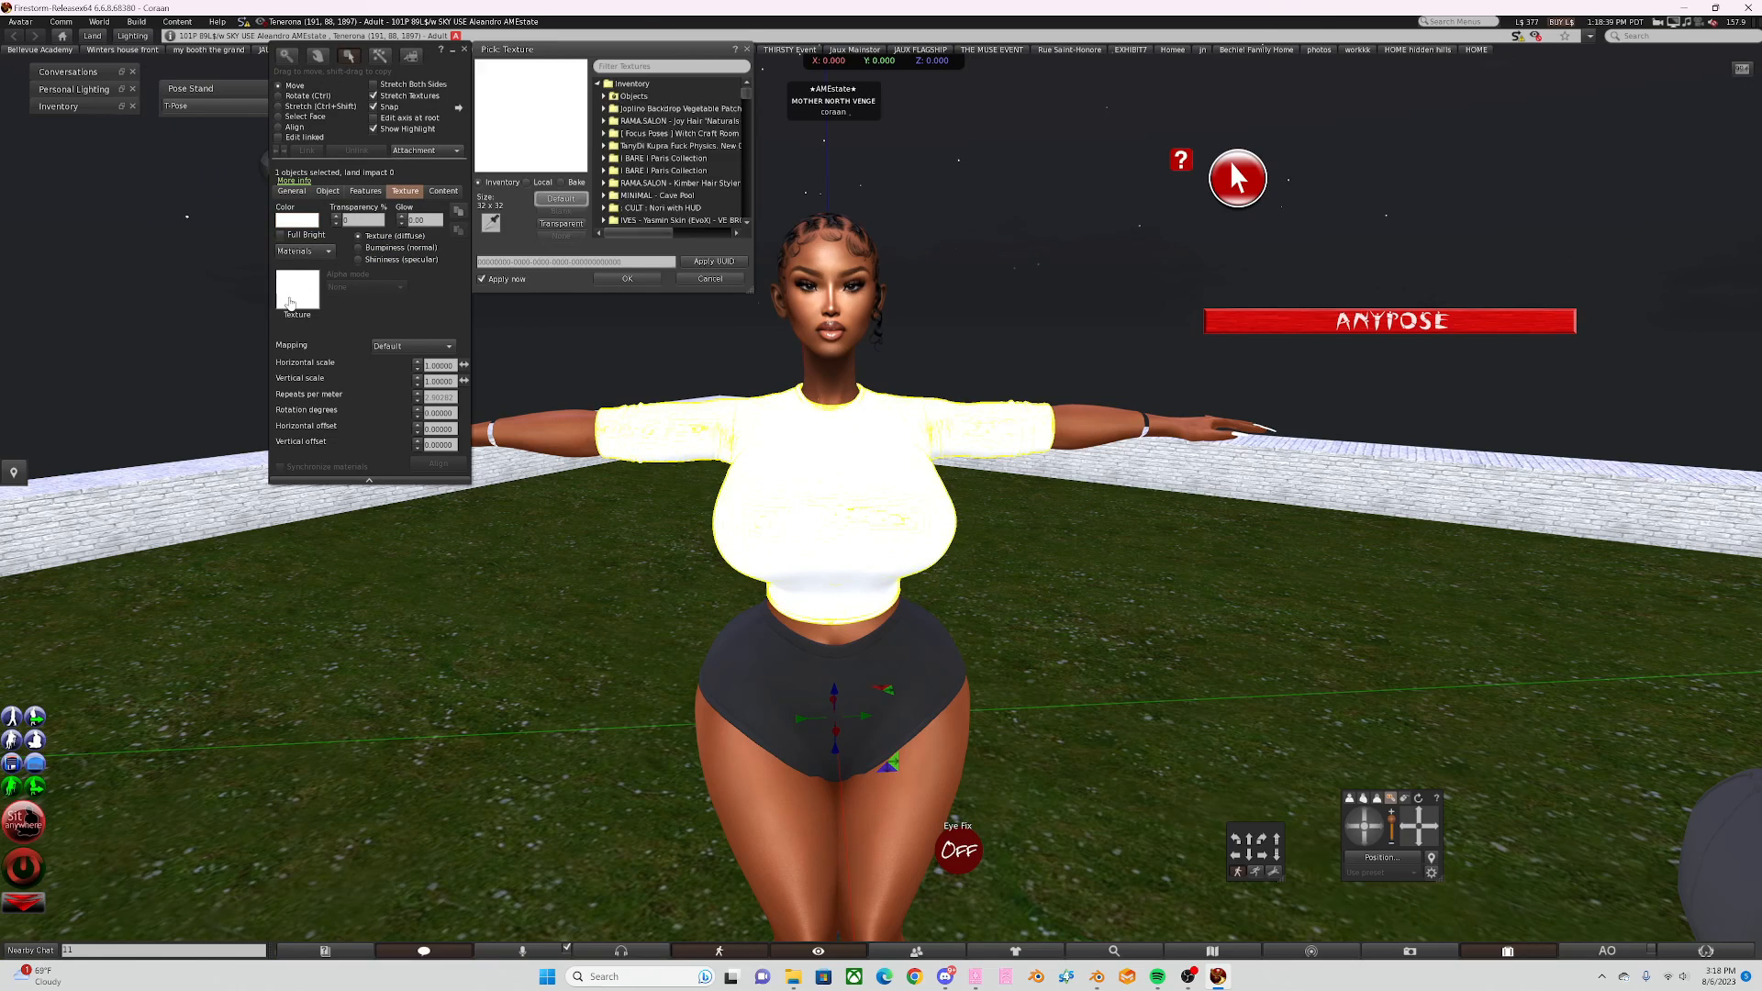
Step: Add Pink top_2D_View from the Peach top textures folder as a local texture, apply it to the T-shirt and finish editing
{"action": "left_click", "coordinate": [537, 182]}
{"action": "left_click", "coordinate": [560, 199]}
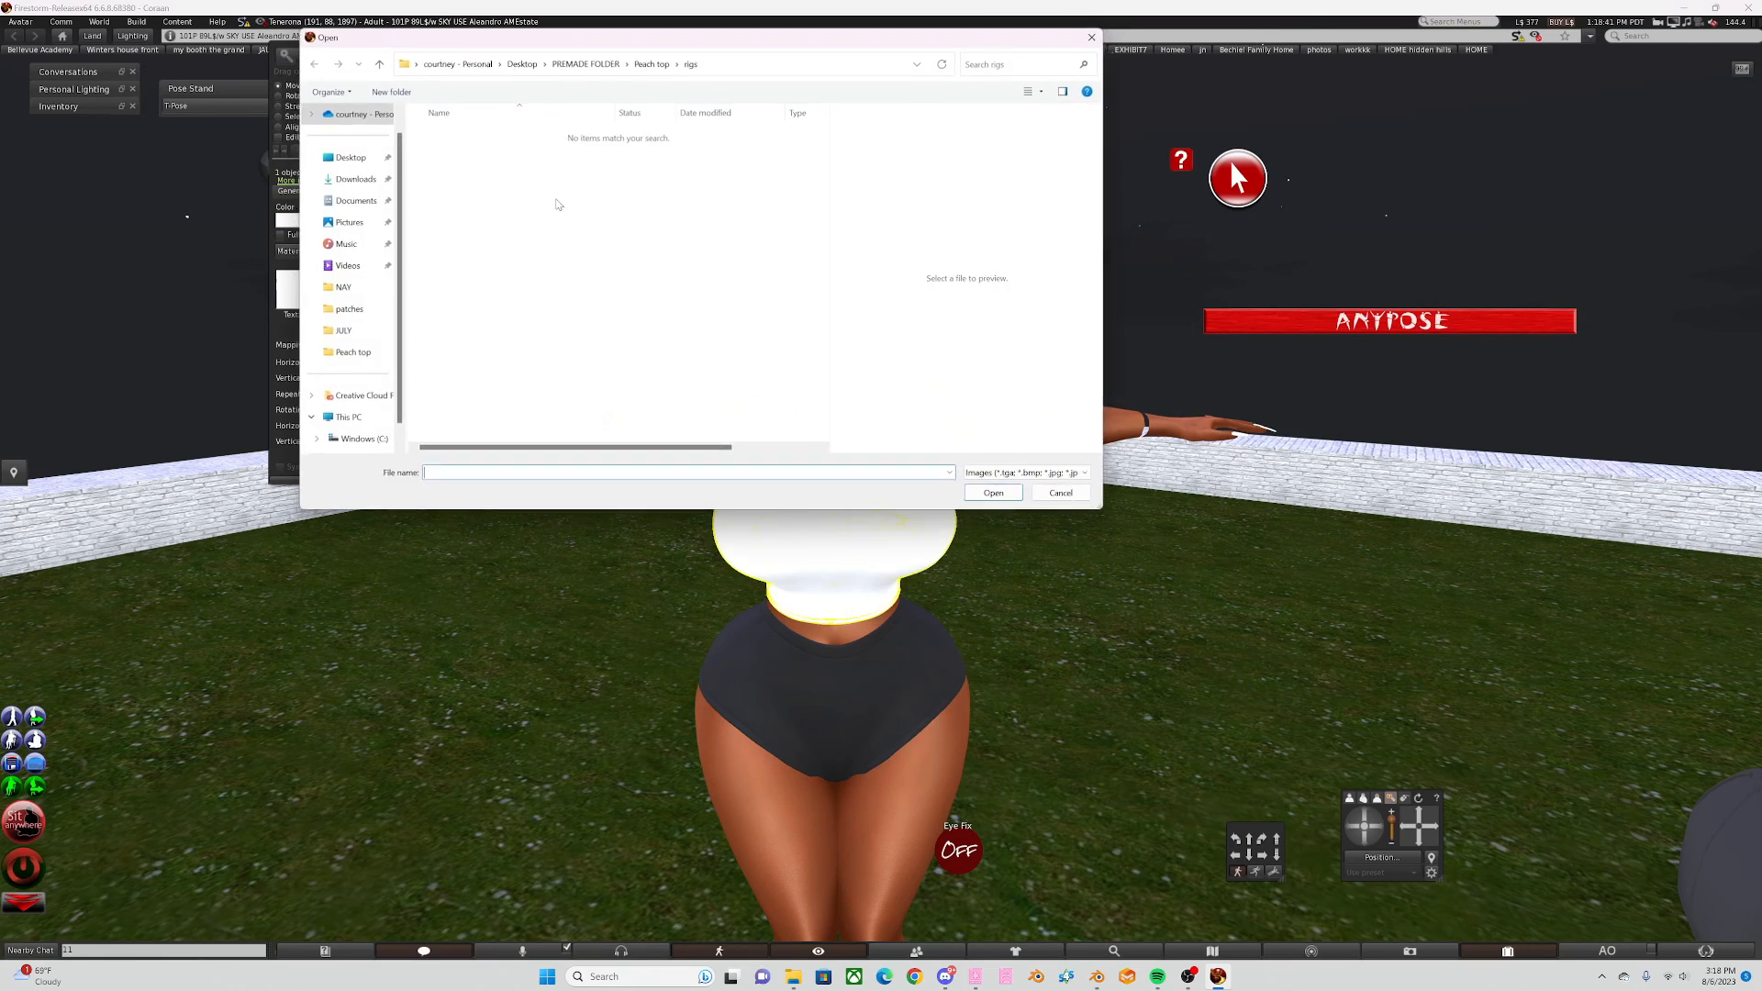
{"action": "left_click", "coordinate": [652, 60]}
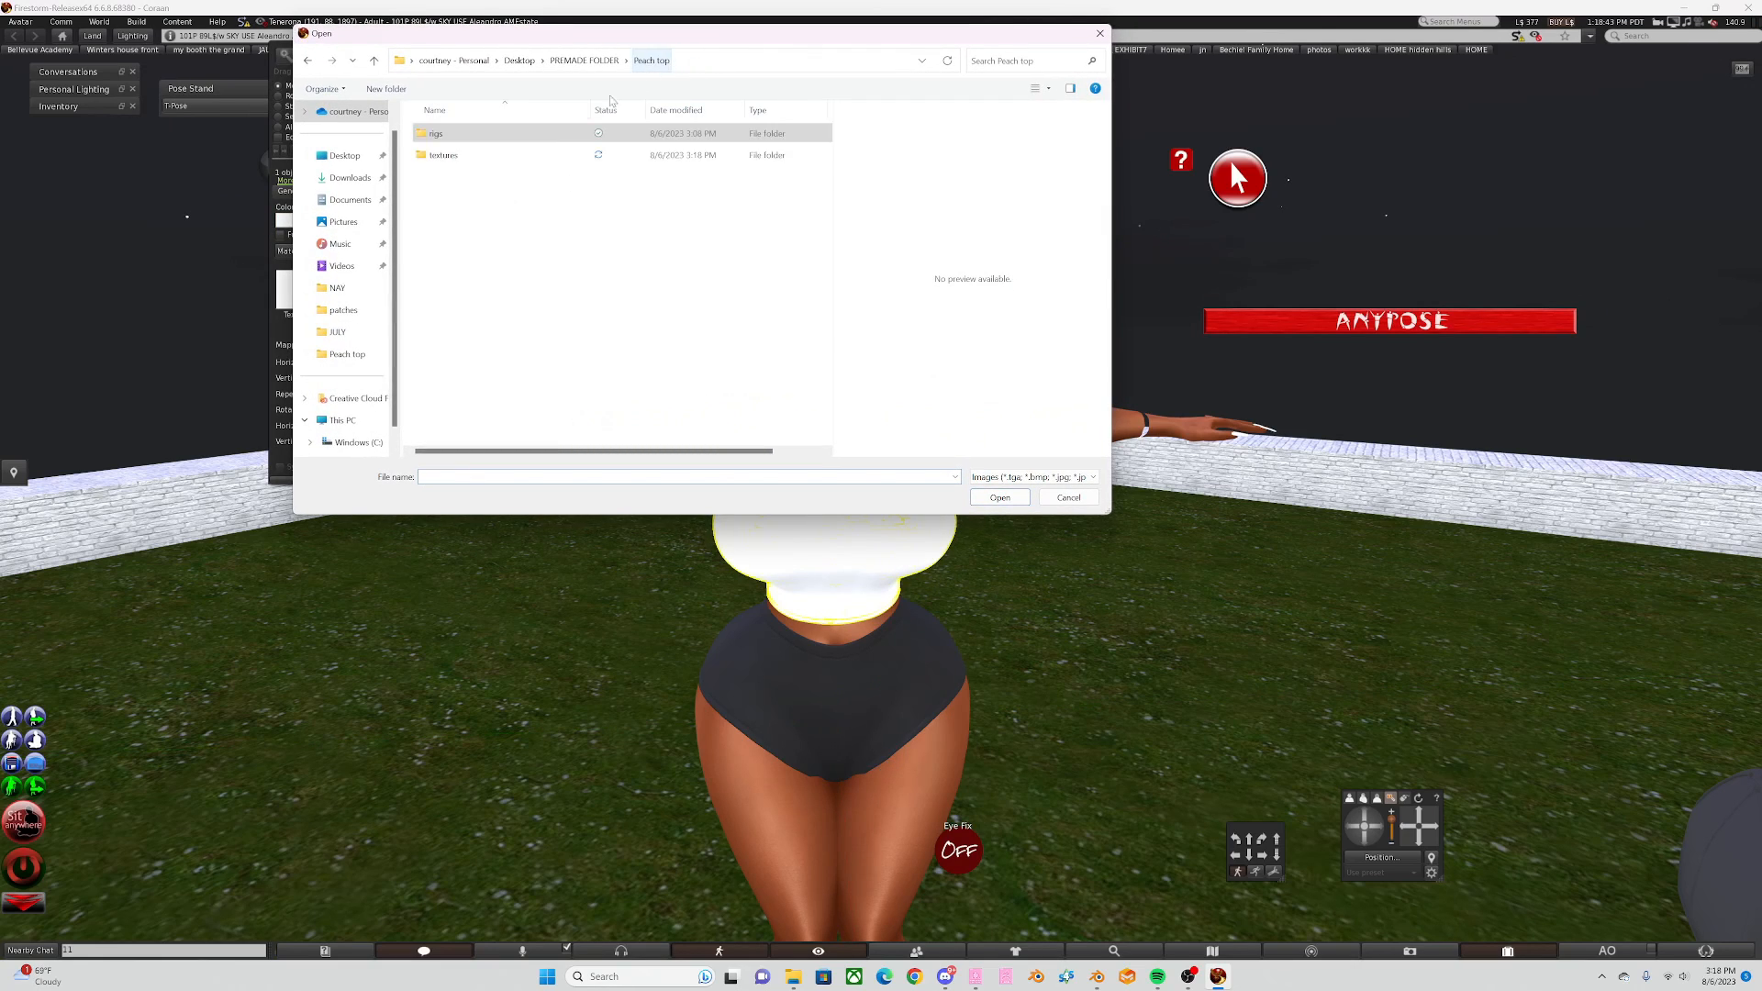
{"action": "double_click", "coordinate": [450, 149]}
{"action": "left_click", "coordinate": [449, 146]}
{"action": "left_click", "coordinate": [999, 497]}
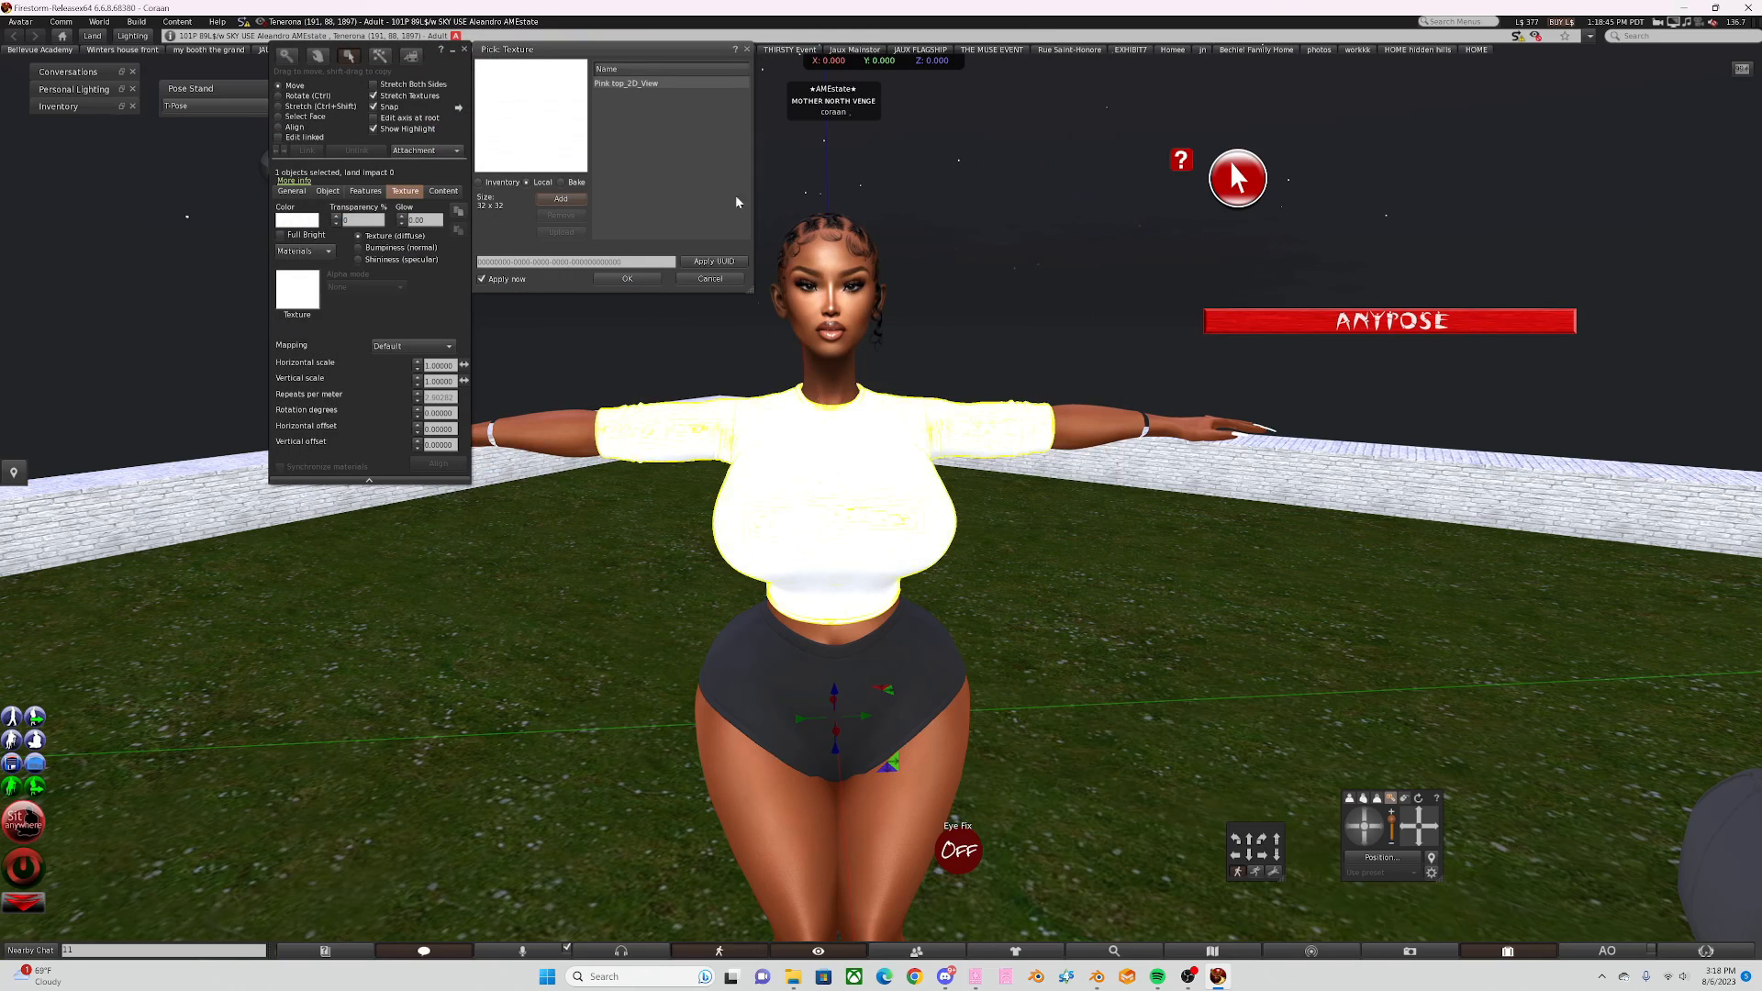
{"action": "left_click", "coordinate": [685, 83]}
{"action": "left_click", "coordinate": [633, 279]}
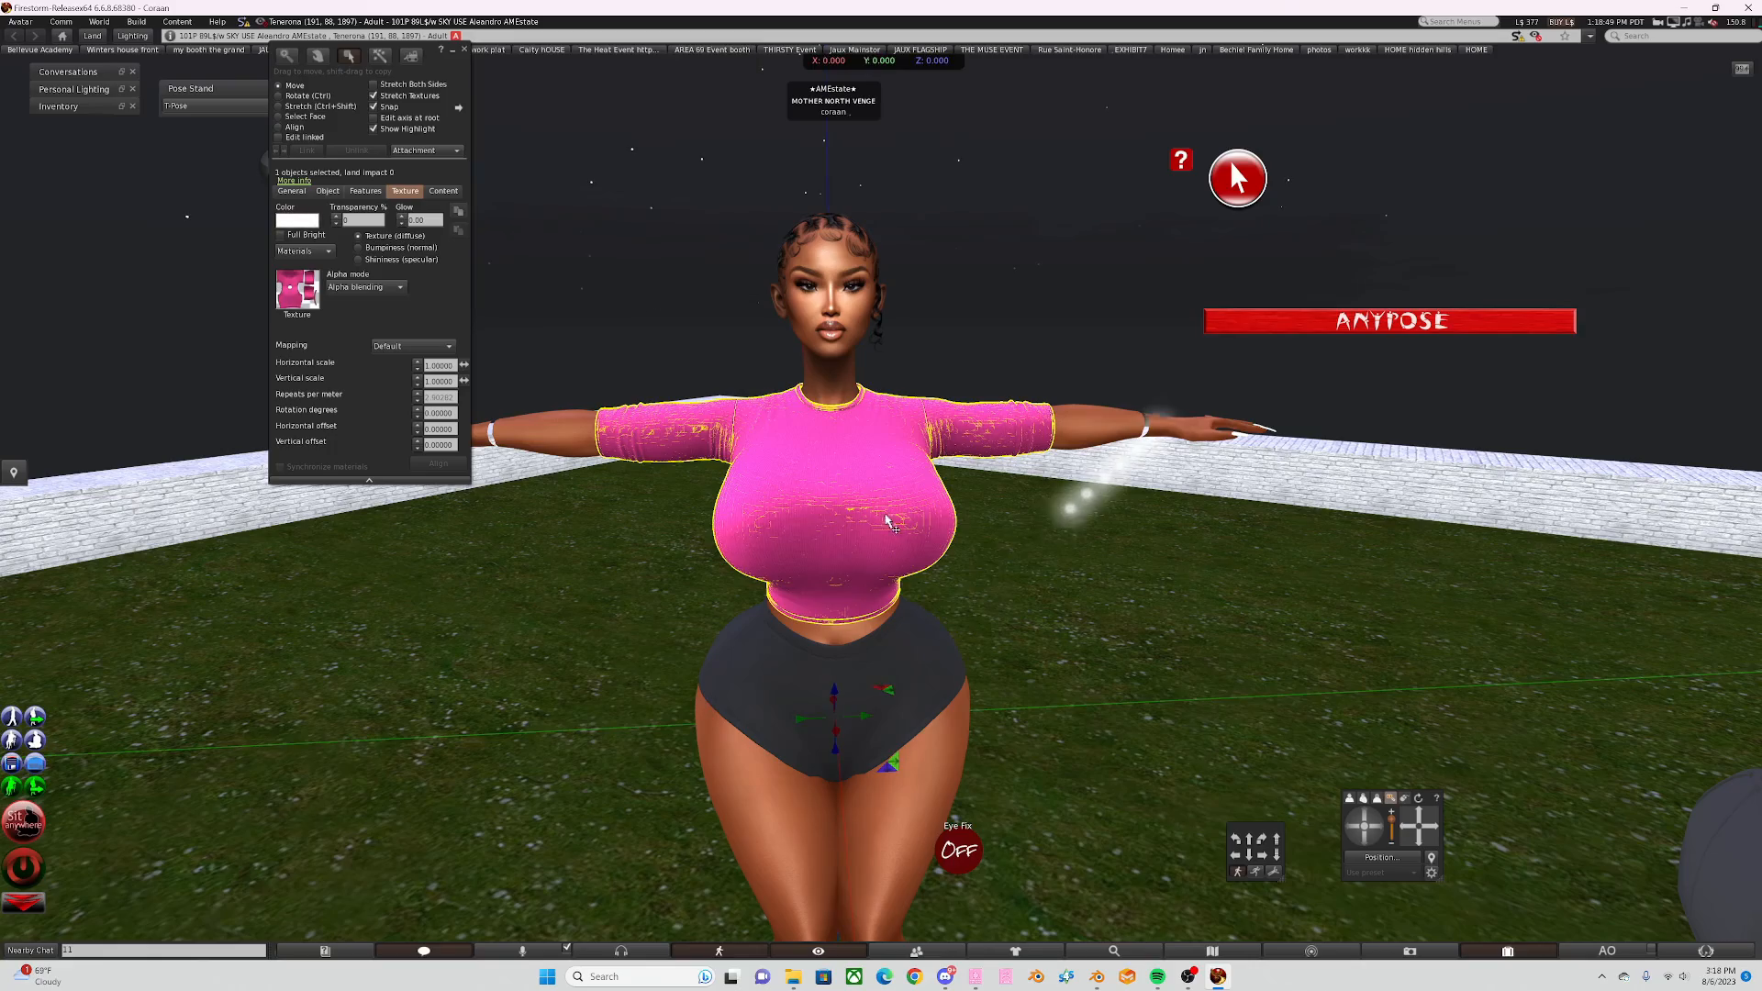
{"action": "left_click", "coordinate": [464, 49]}
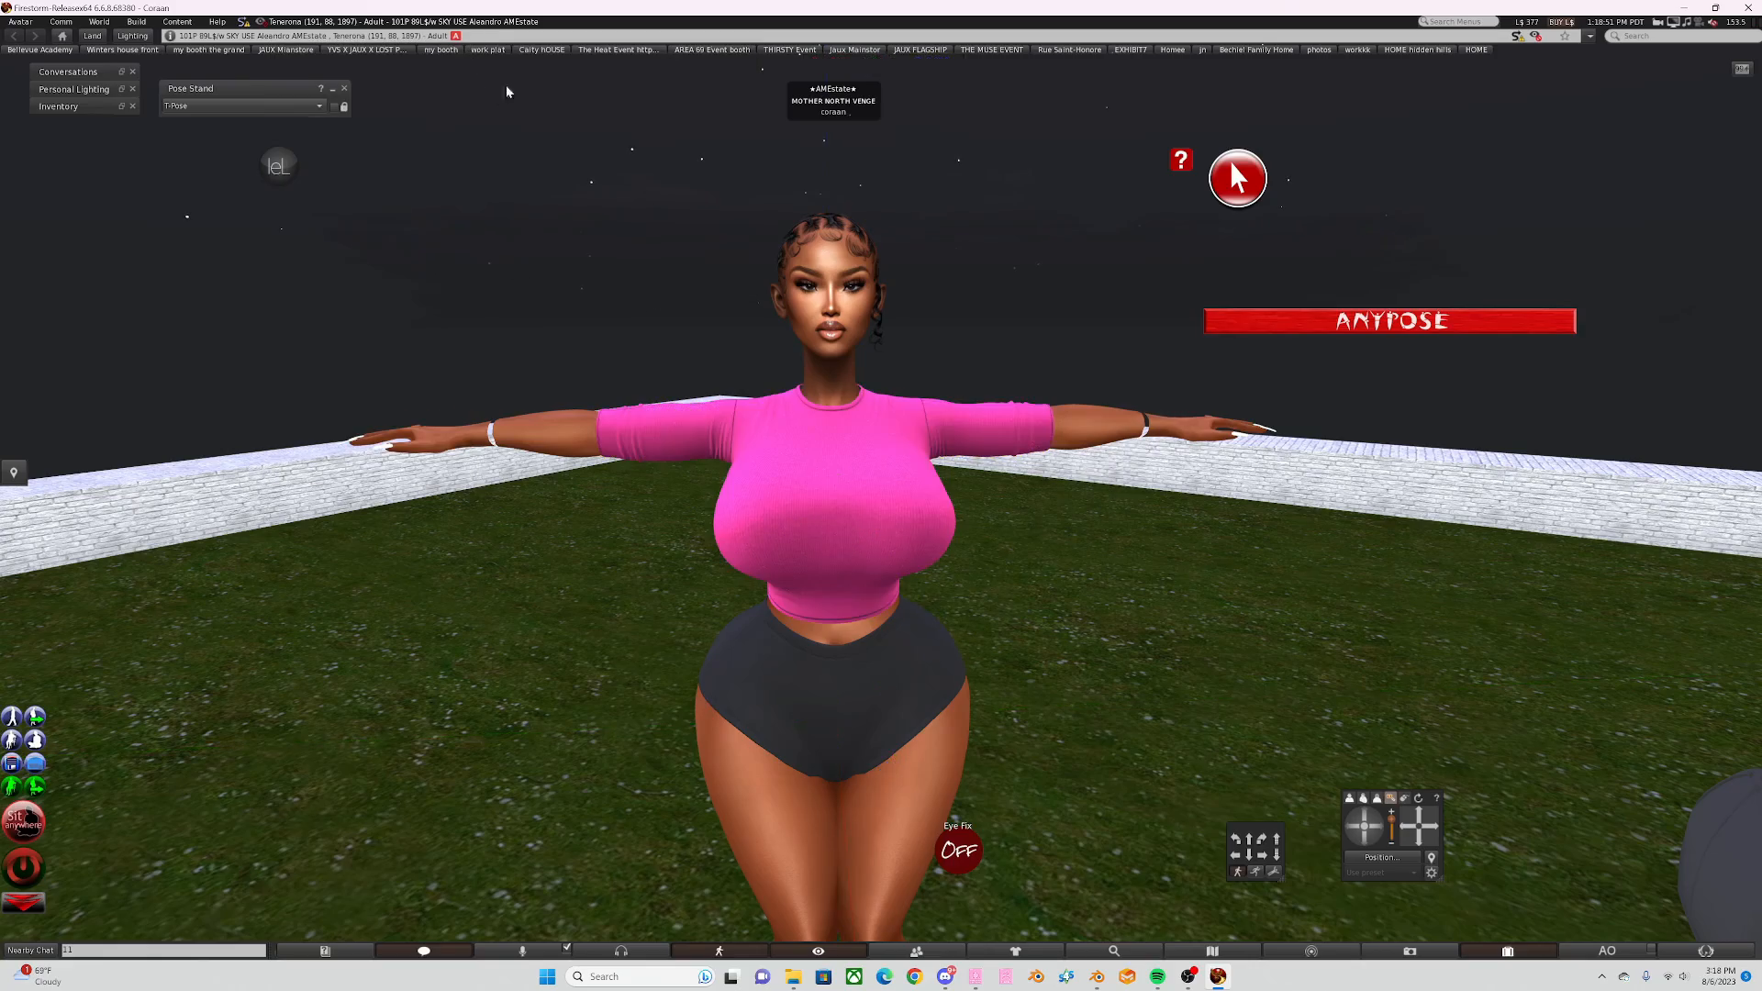
Step: Pose the avatar in Arms down, Legs together and in Arms forward, Legs together, inspecting the T-shirt's fit from front and side
{"action": "left_click_drag", "start_coordinate": [870, 521], "coordinate": [592, 629], "text": "alt"}
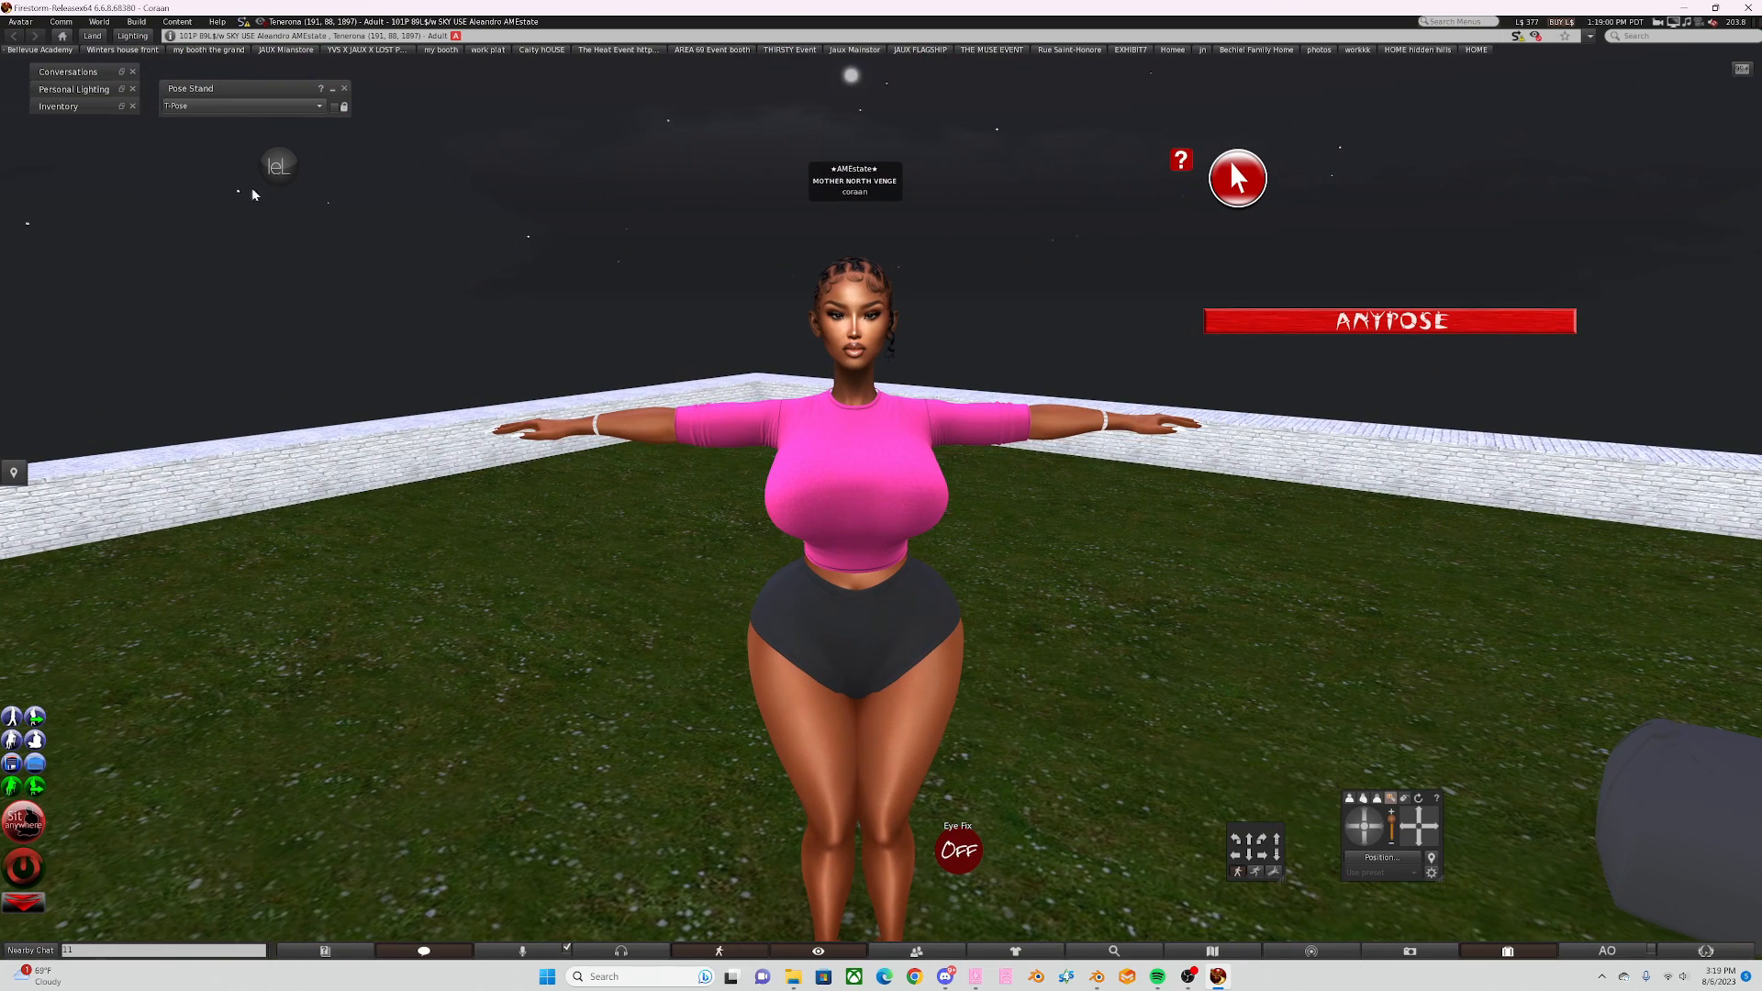
{"action": "left_click", "coordinate": [276, 105]}
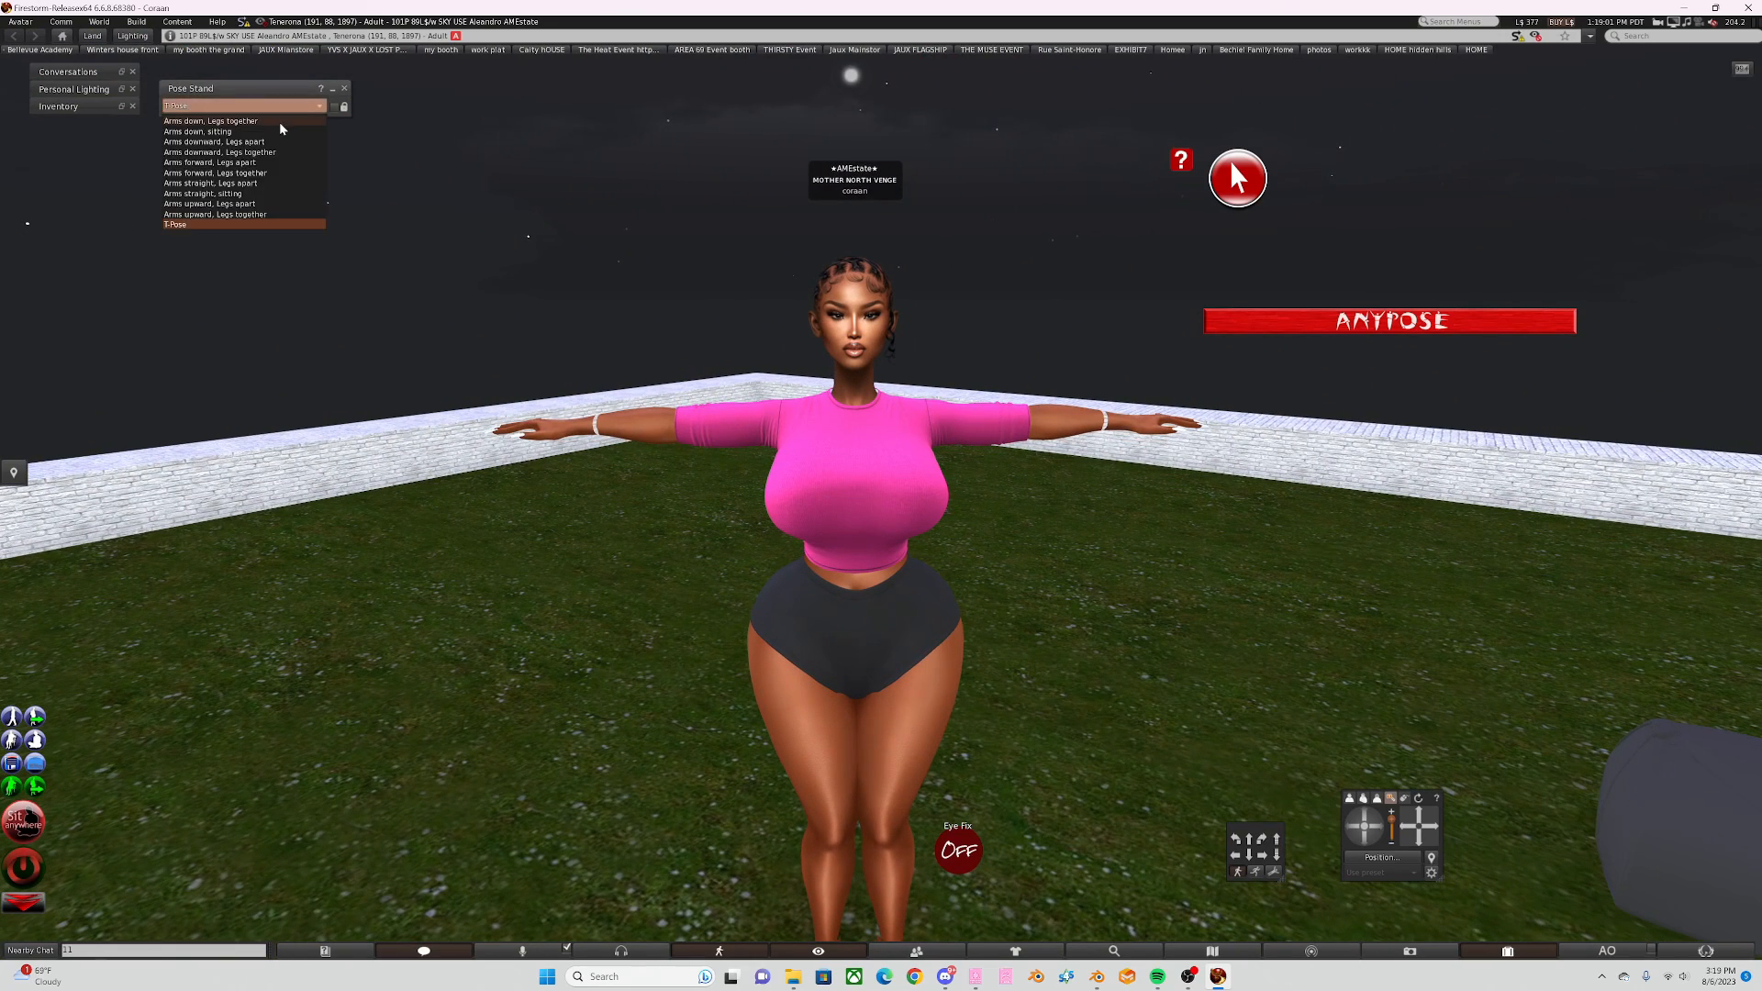
{"action": "left_click", "coordinate": [280, 125]}
{"action": "left_click", "coordinate": [275, 105]}
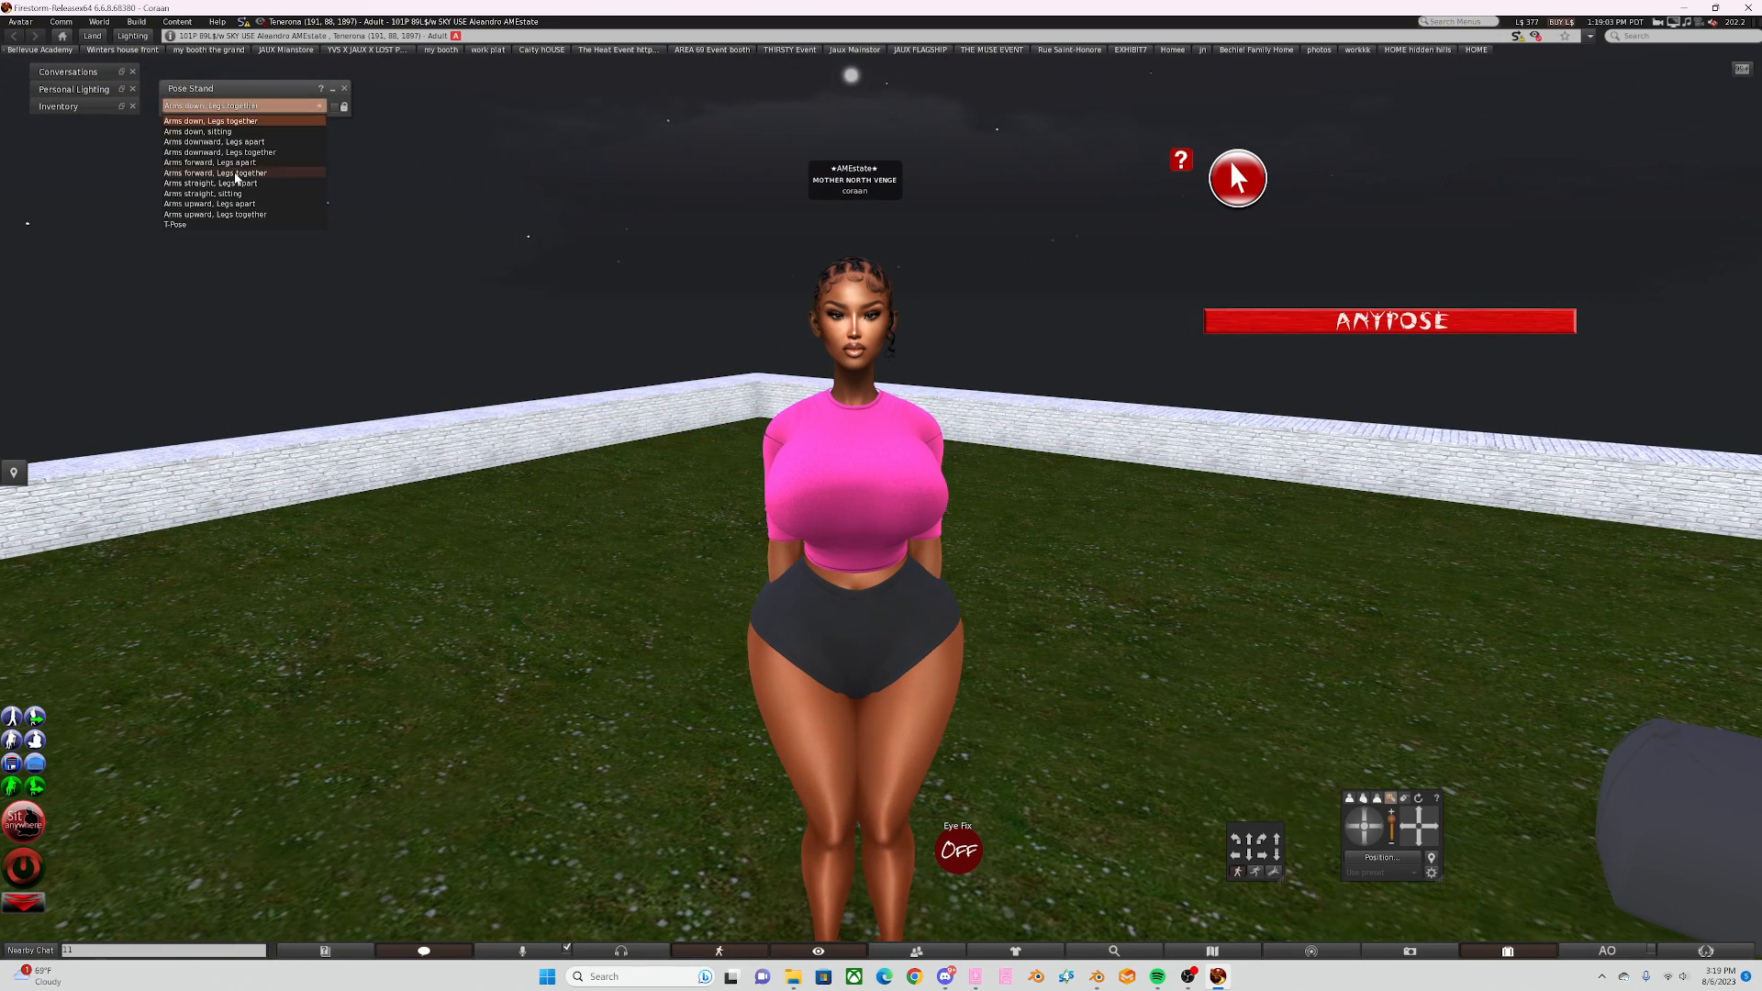
{"action": "left_click", "coordinate": [240, 179]}
{"action": "left_click_drag", "start_coordinate": [987, 524], "coordinate": [465, 352], "text": "alt"}
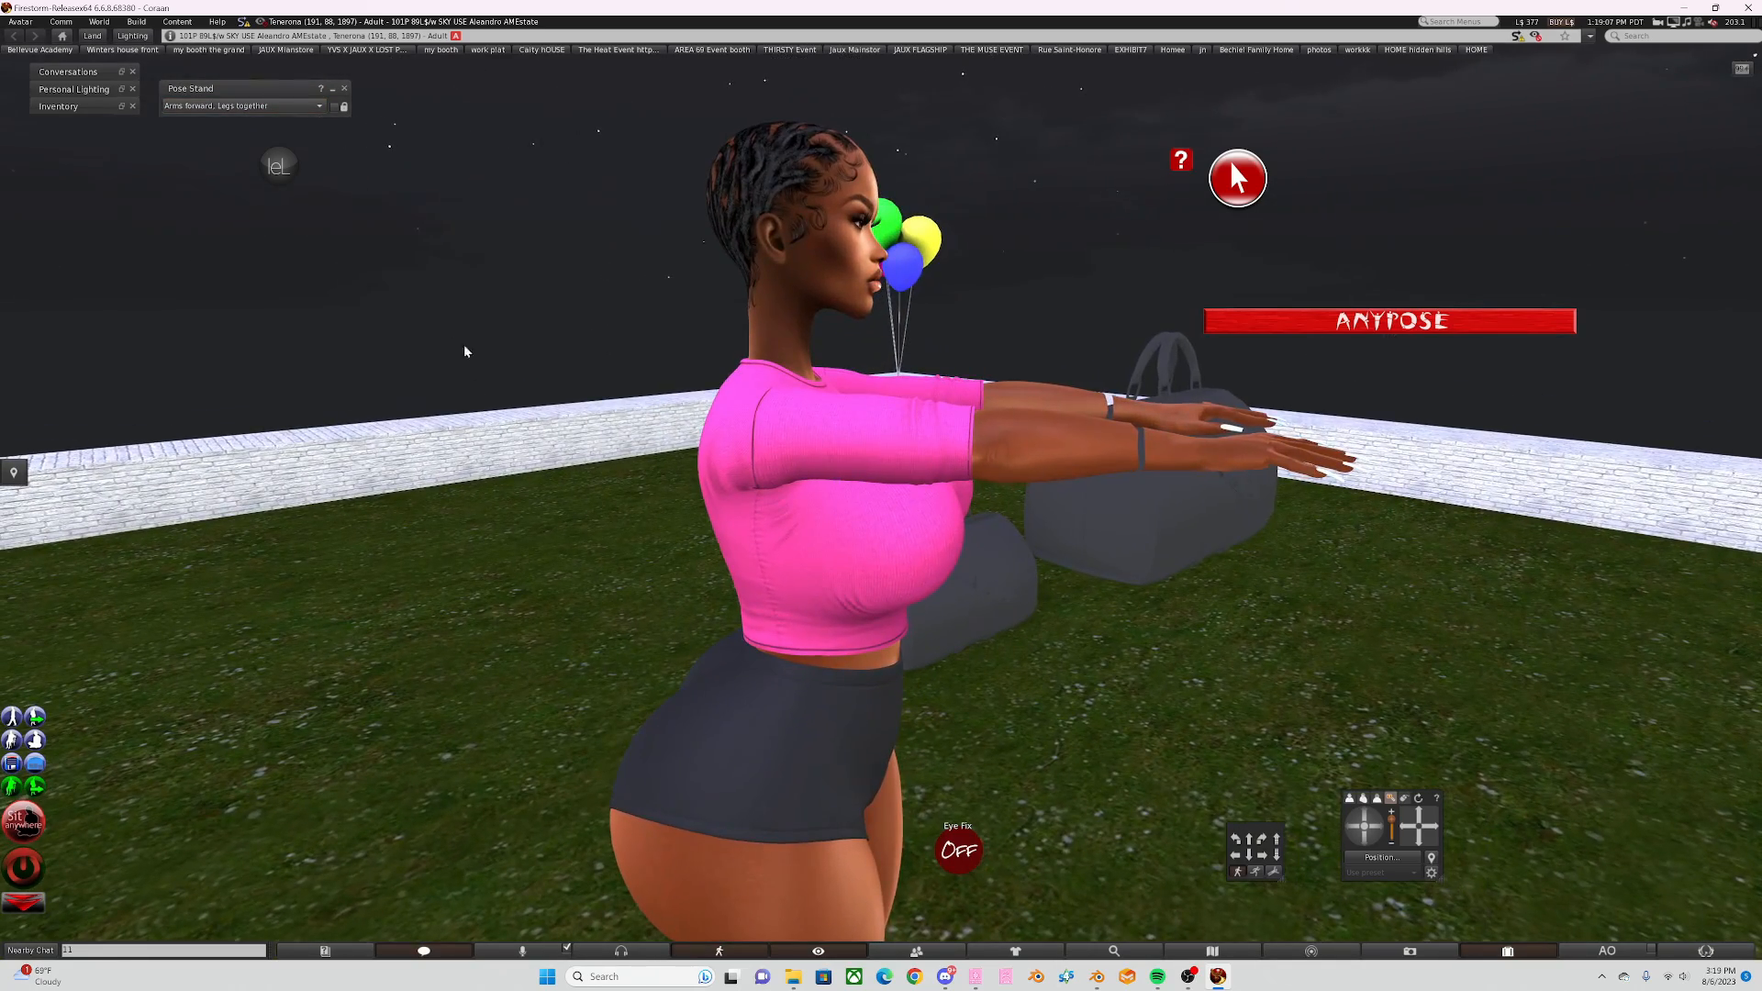
Step: Inspect the T-shirt from the front in the Arms straight, sitting pose and close the pose stand
{"action": "left_click", "coordinate": [266, 106]}
{"action": "left_click", "coordinate": [294, 196]}
{"action": "left_click_drag", "start_coordinate": [864, 498], "coordinate": [1152, 550], "text": "alt"}
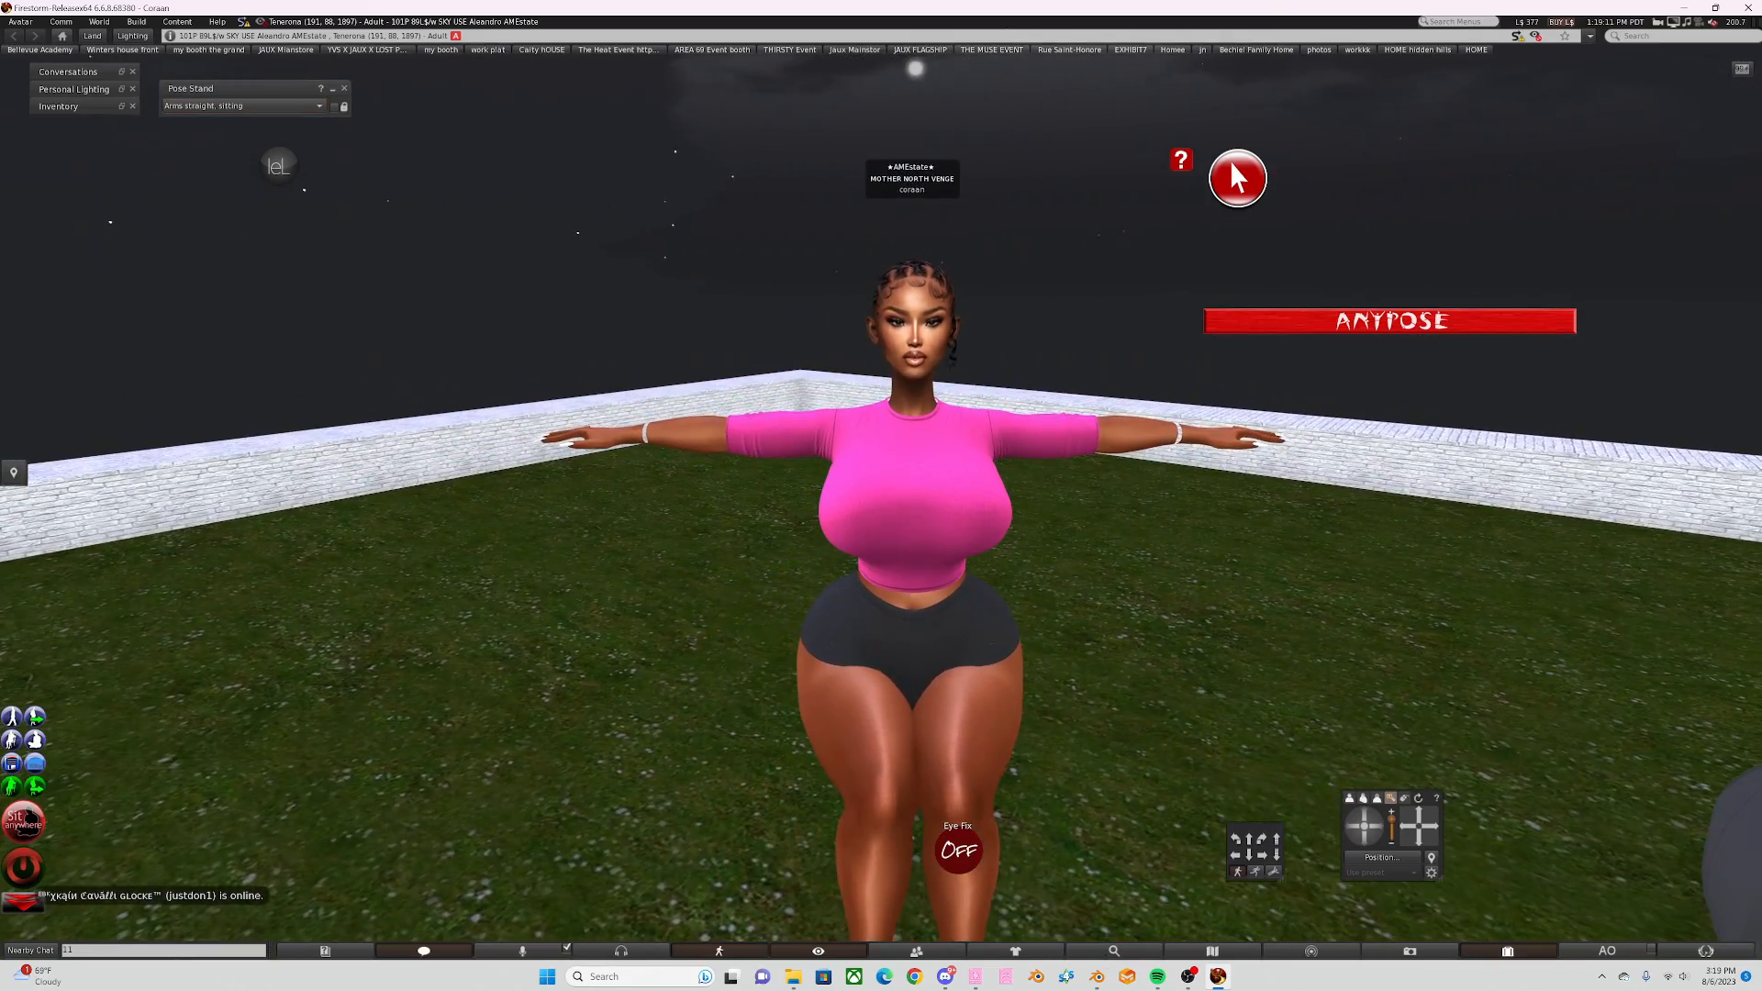
{"action": "left_click", "coordinate": [344, 88]}
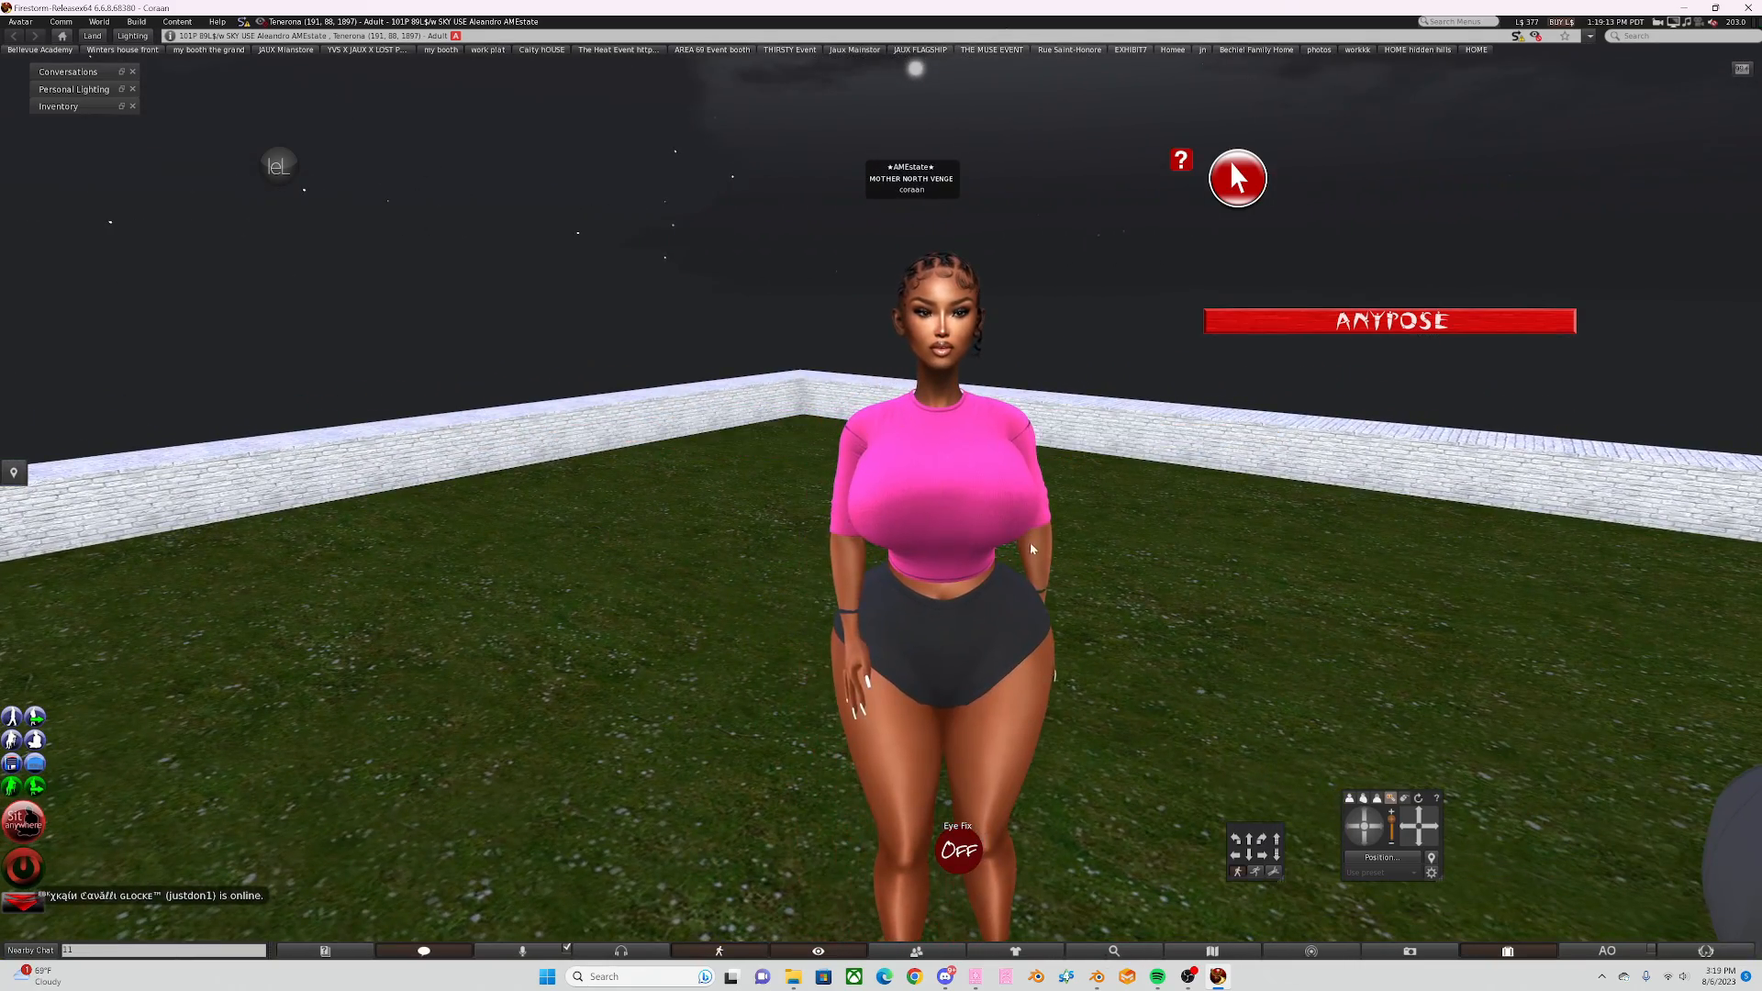
Step: Open the avatar's shape for editing and bring up its Torso settings
{"action": "left_click_drag", "start_coordinate": [952, 495], "coordinate": [877, 496], "text": "alt"}
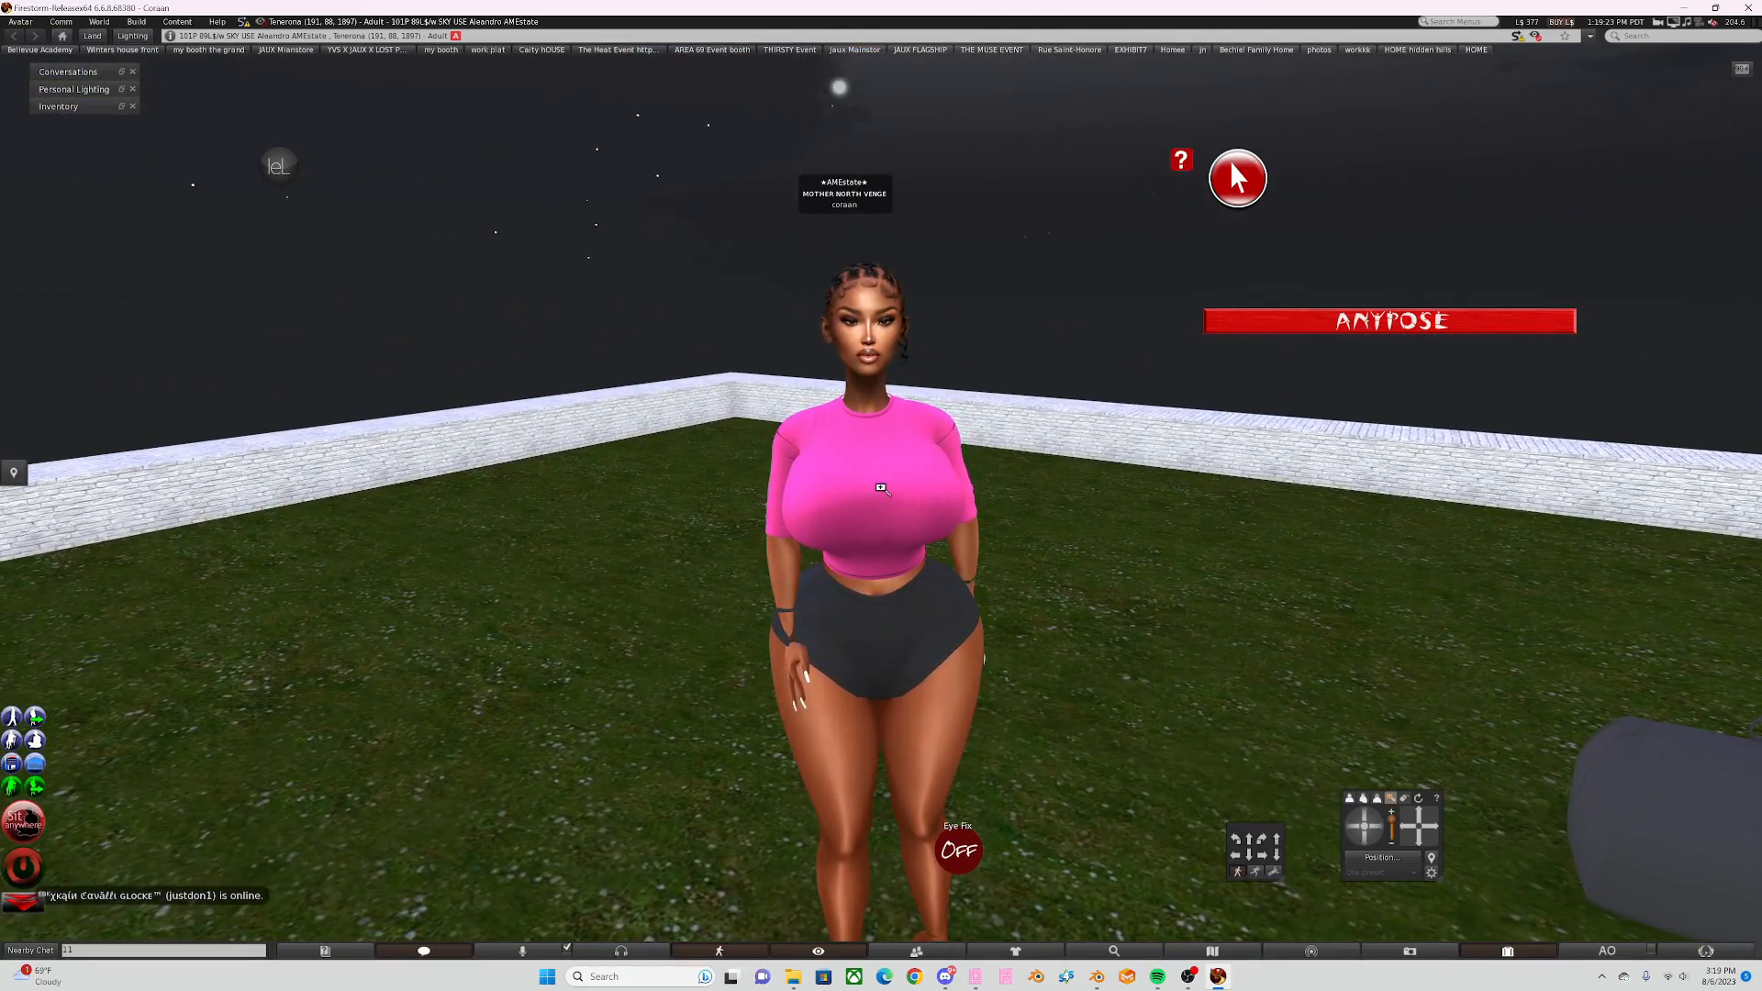
{"action": "right_click", "coordinate": [882, 494]}
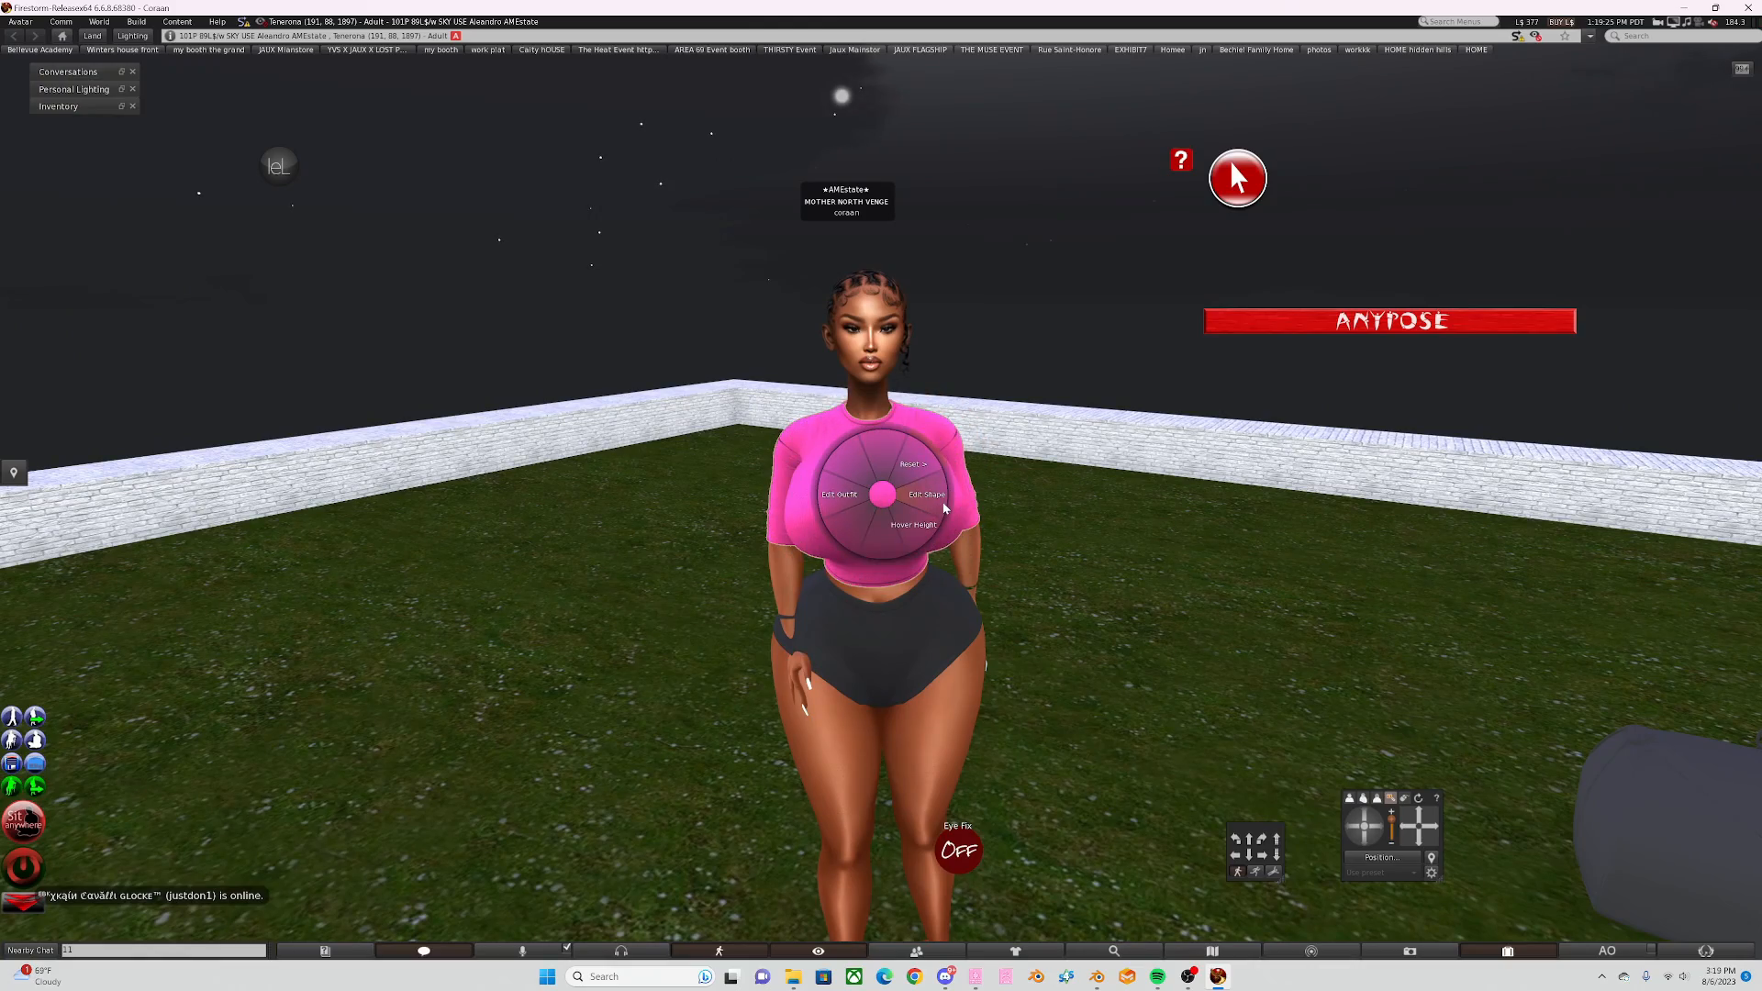
{"action": "left_click", "coordinate": [927, 496]}
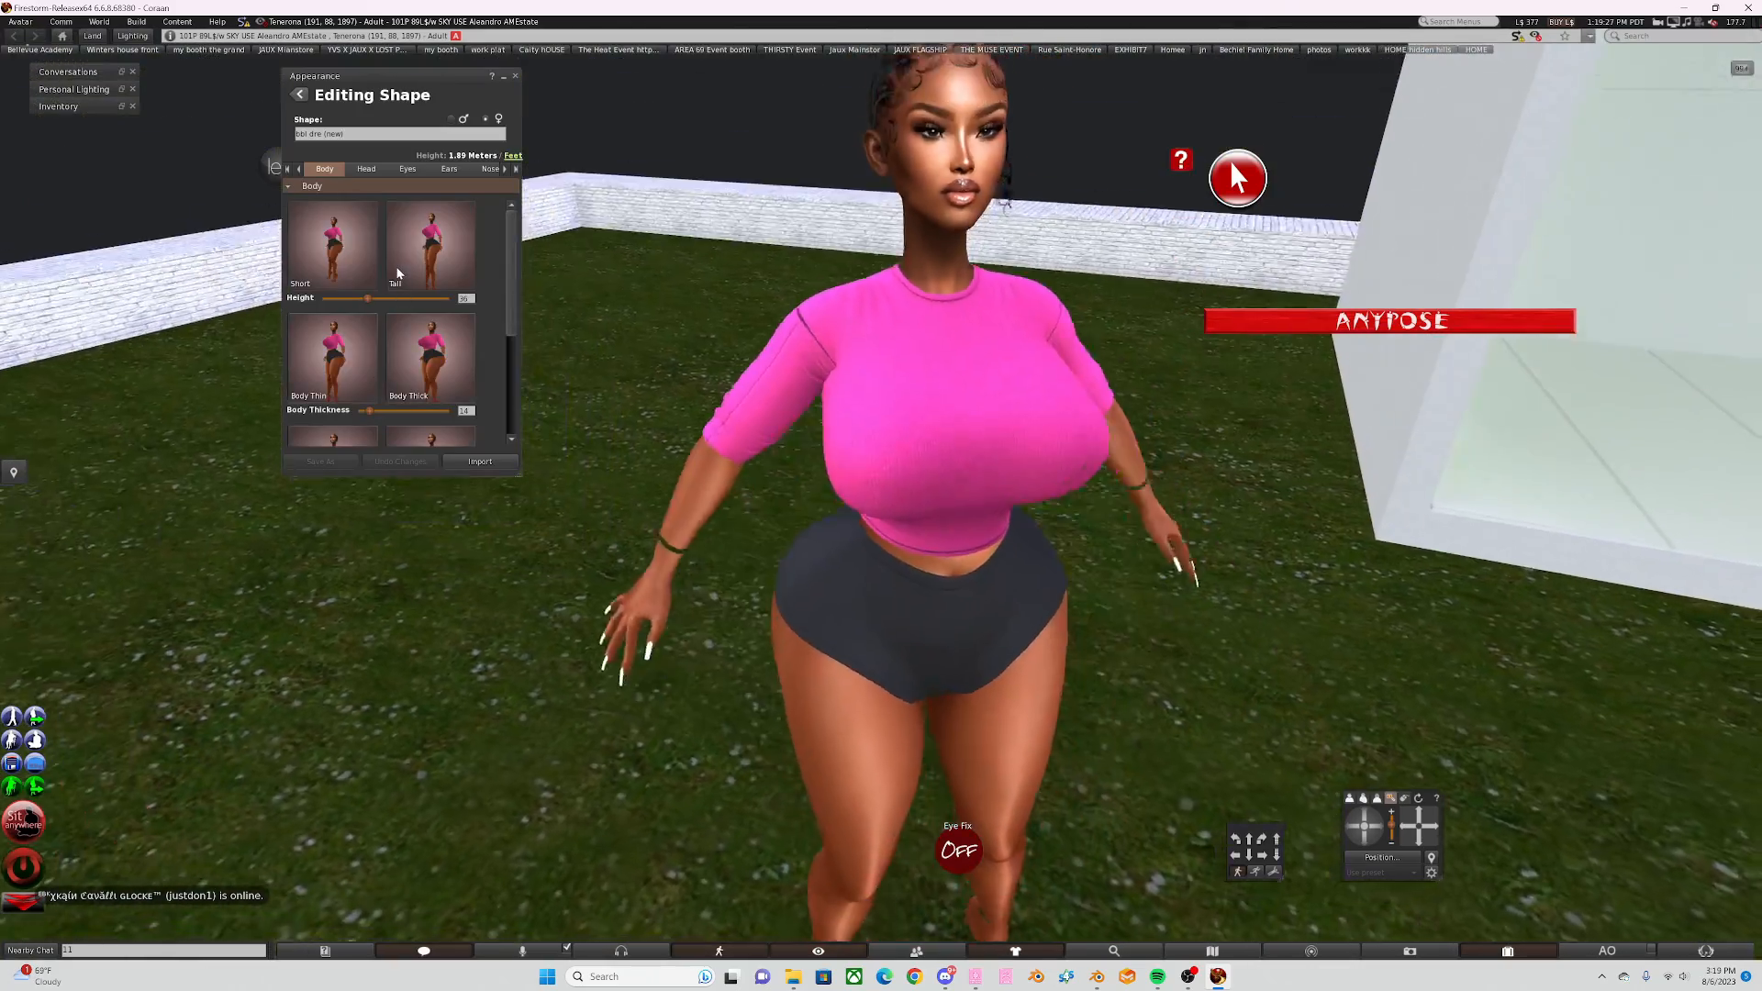
{"action": "left_click", "coordinate": [490, 169]}
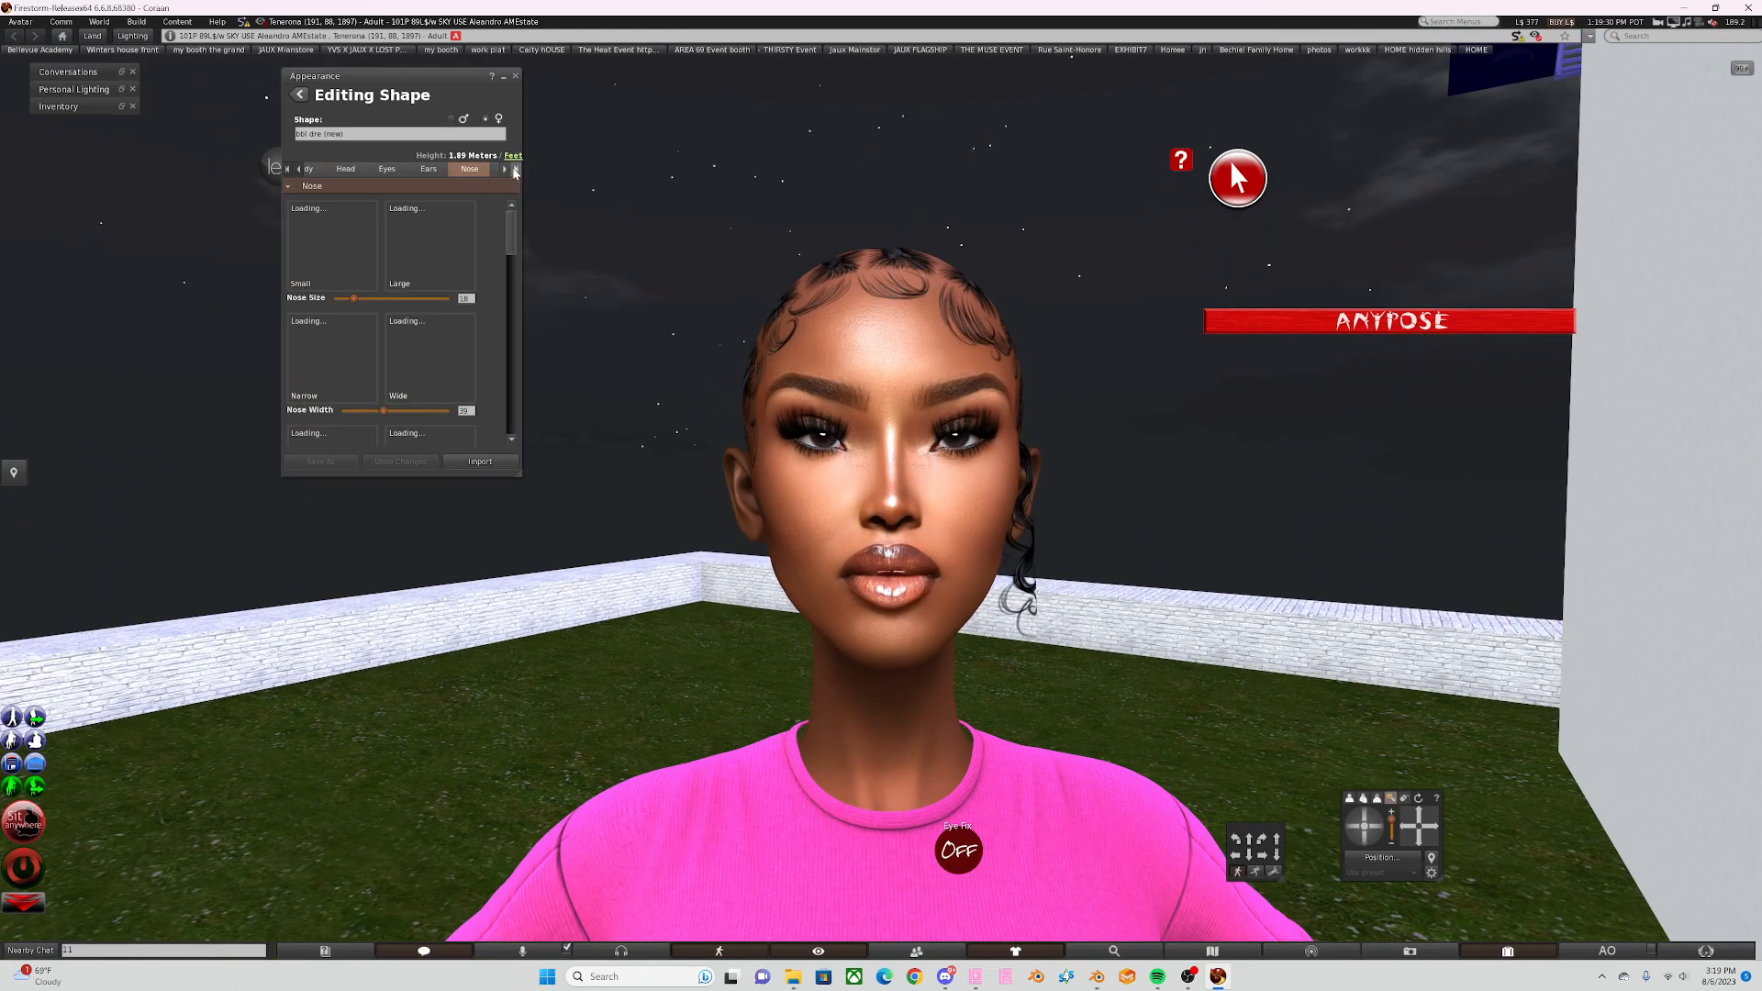
{"action": "left_click", "coordinate": [515, 169]}
{"action": "left_click", "coordinate": [450, 169]}
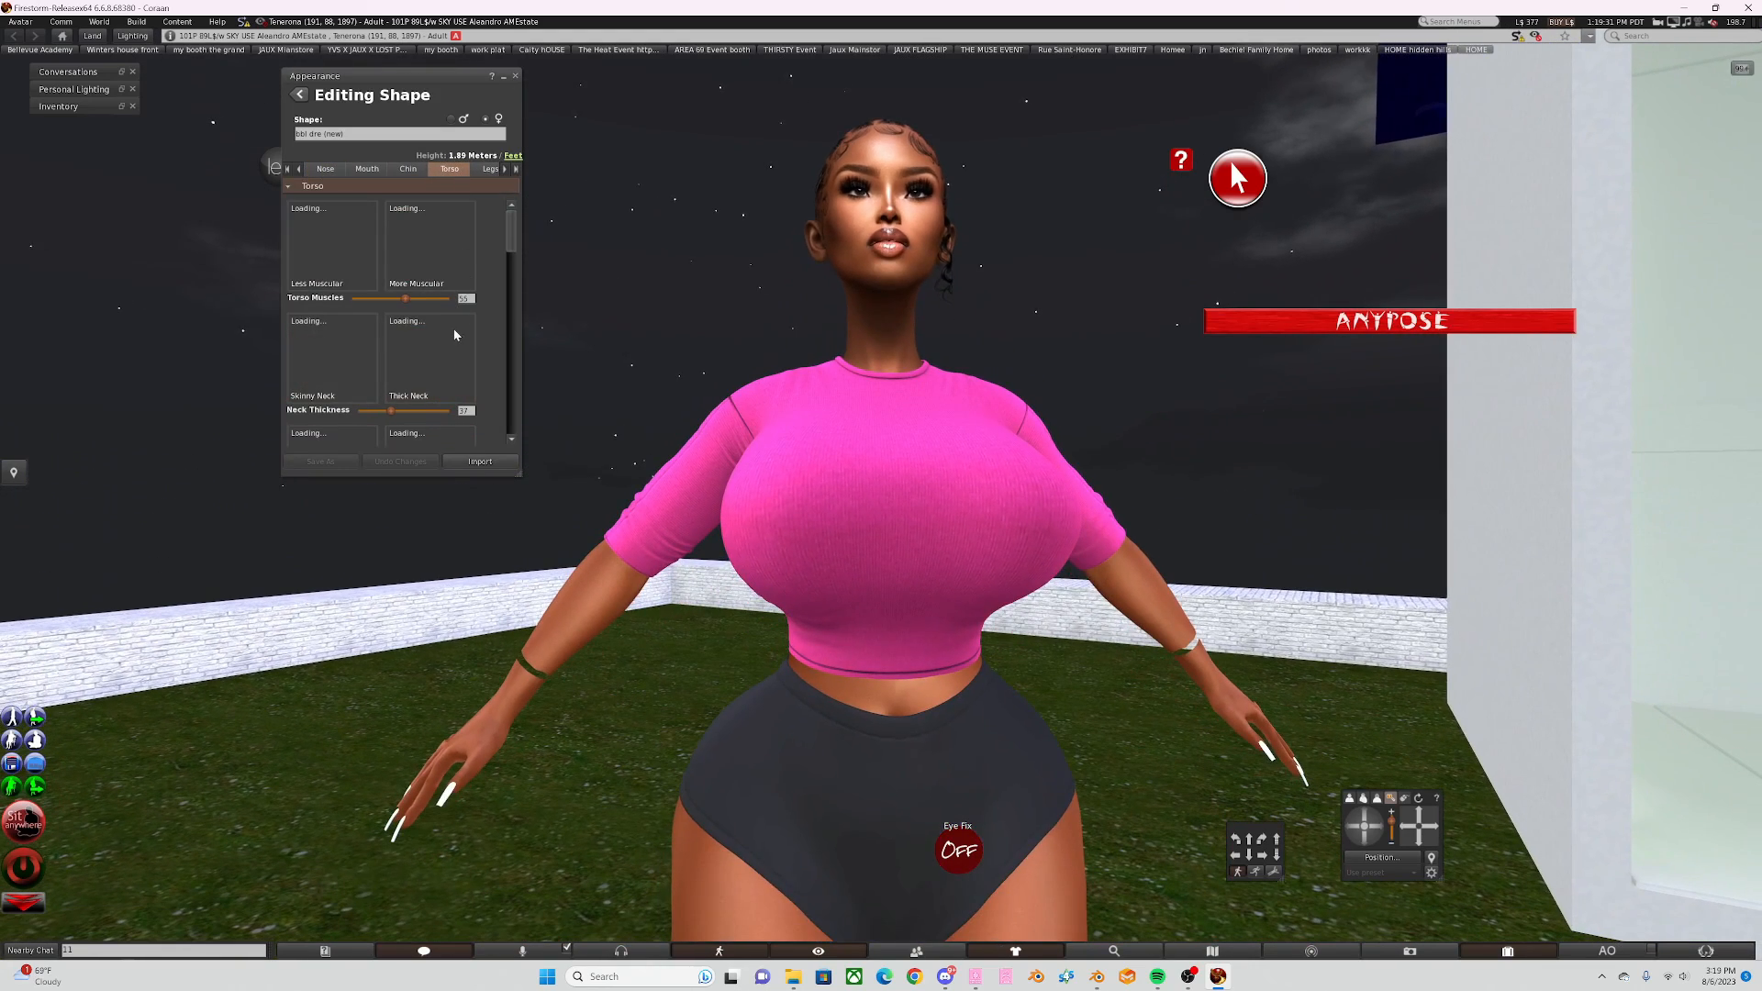
Step: Reduce the shape's Breast Size and raise its Breast Buoyancy
{"action": "scroll", "coordinate": [454, 334], "scroll_direction": "down", "scroll_amount": 3}
{"action": "scroll", "coordinate": [447, 348], "scroll_direction": "down", "scroll_amount": 1}
{"action": "mouse_move", "coordinate": [404, 317]}
{"action": "left_mouse_down"}
{"action": "mouse_move", "coordinate": [357, 321]}
{"action": "mouse_move", "coordinate": [372, 318]}
{"action": "left_mouse_up"}
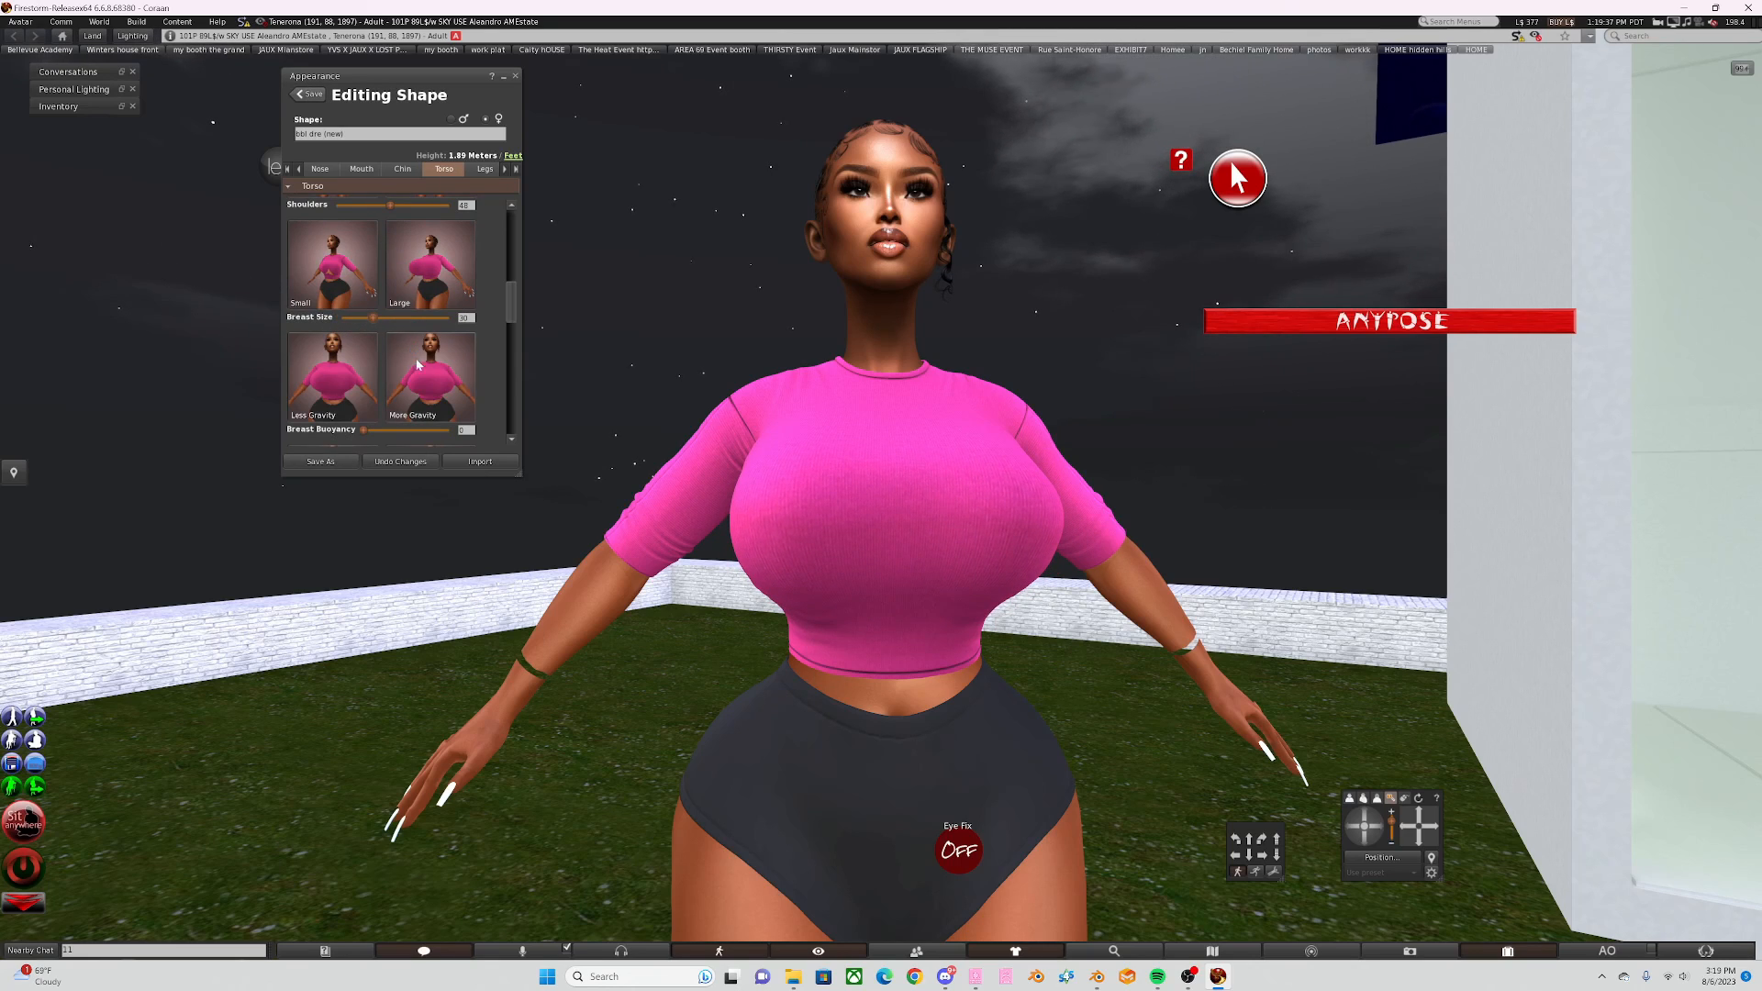
{"action": "left_click_drag", "start_coordinate": [363, 431], "coordinate": [401, 442]}
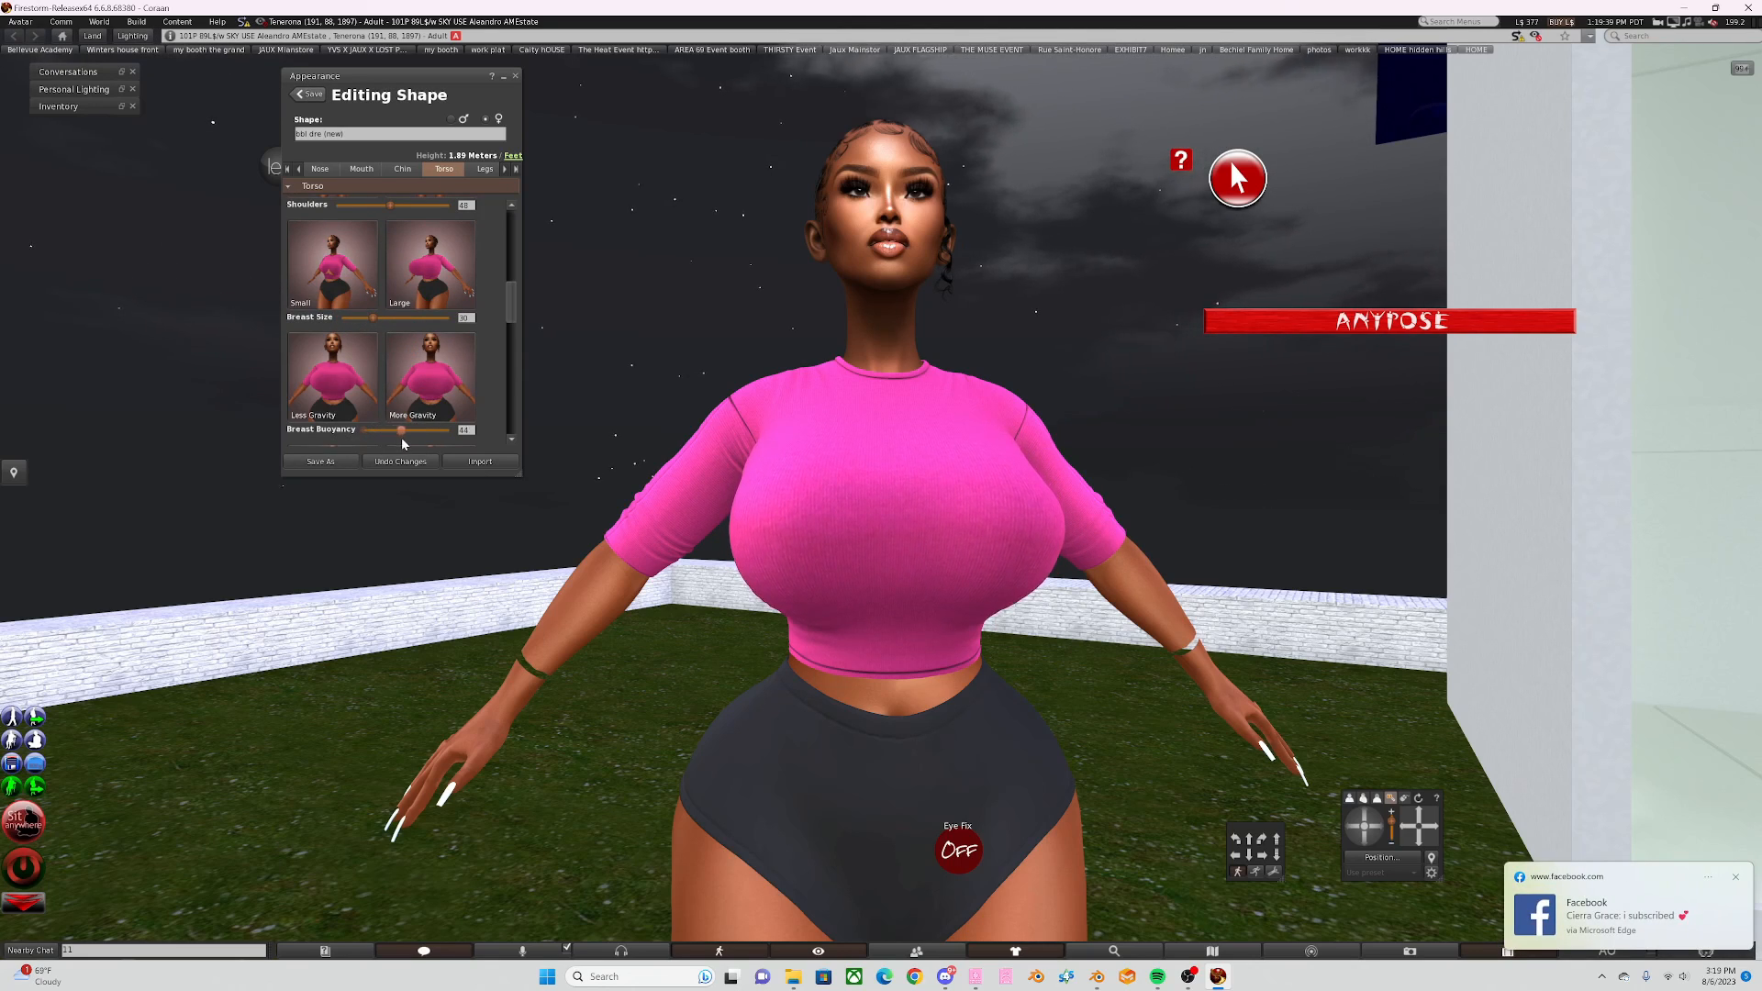
Step: Broaden the shape's shoulders slightly
{"action": "scroll", "coordinate": [406, 336], "scroll_direction": "up", "scroll_amount": 1}
{"action": "scroll", "coordinate": [407, 336], "scroll_direction": "up", "scroll_amount": 1}
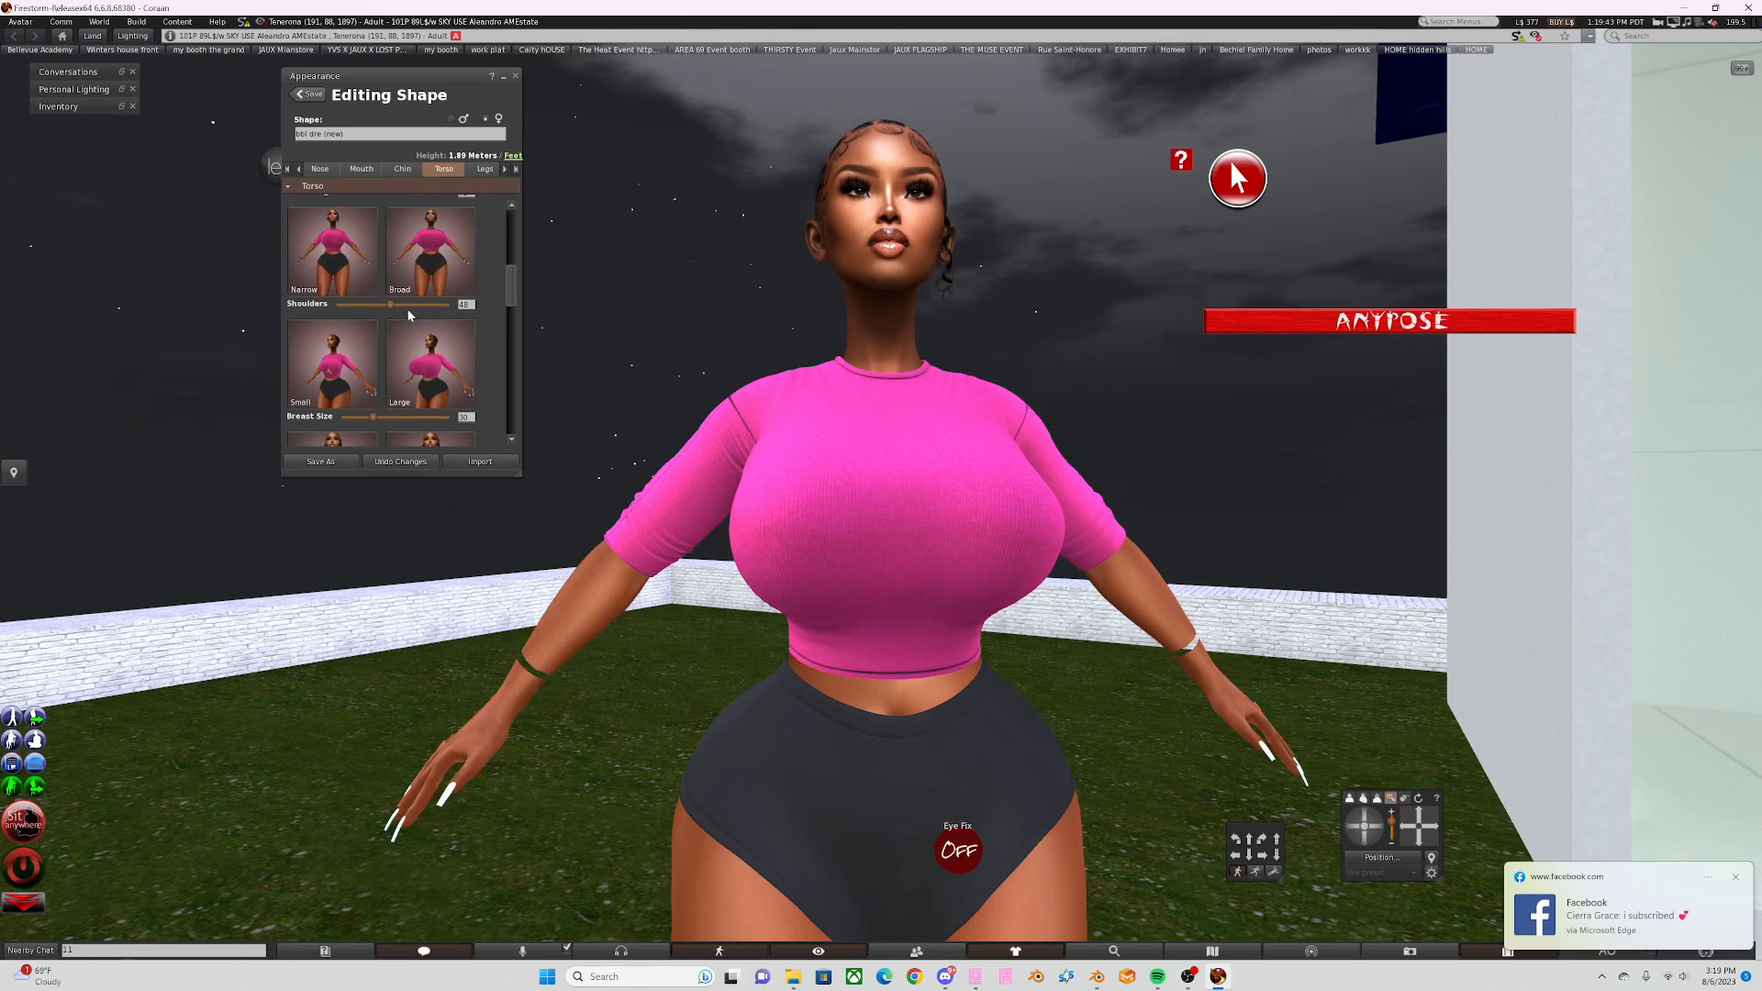
{"action": "left_click_drag", "start_coordinate": [390, 305], "coordinate": [396, 308]}
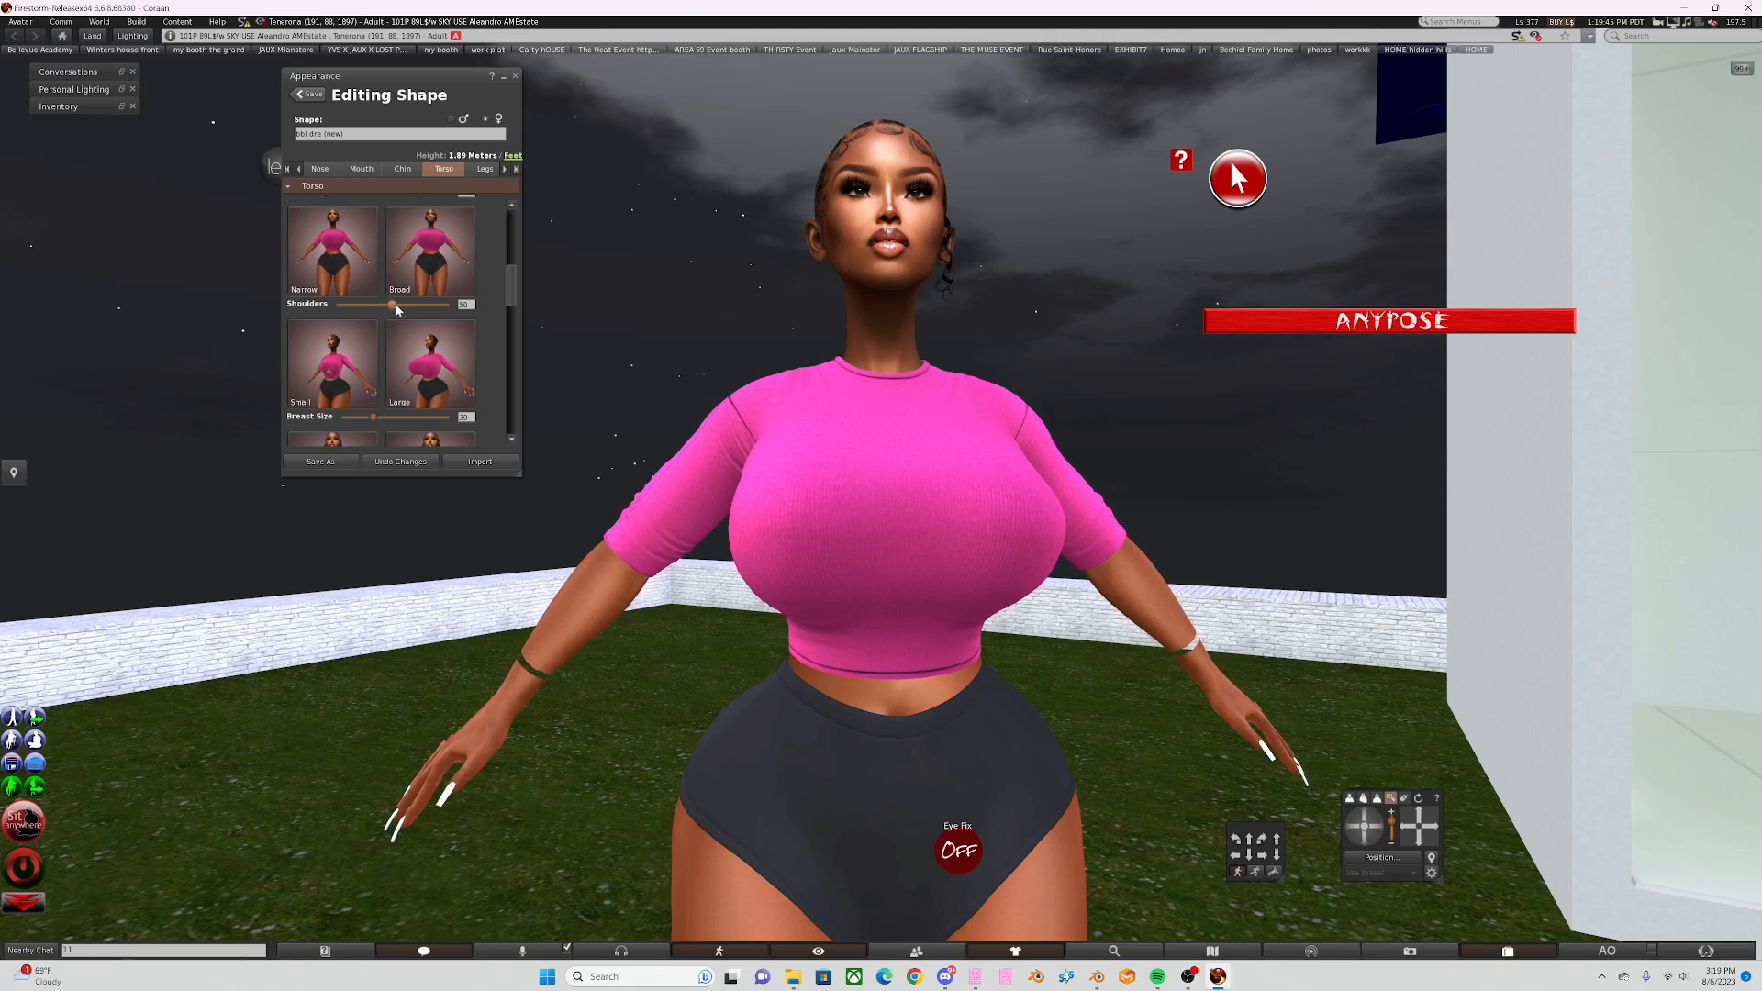
{"action": "scroll", "coordinate": [424, 318], "scroll_direction": "up", "scroll_amount": 3}
Step: Lower the shape's Breast Size a little further and increase its Breast Cleavage
{"action": "scroll", "coordinate": [424, 319], "scroll_direction": "down", "scroll_amount": 5}
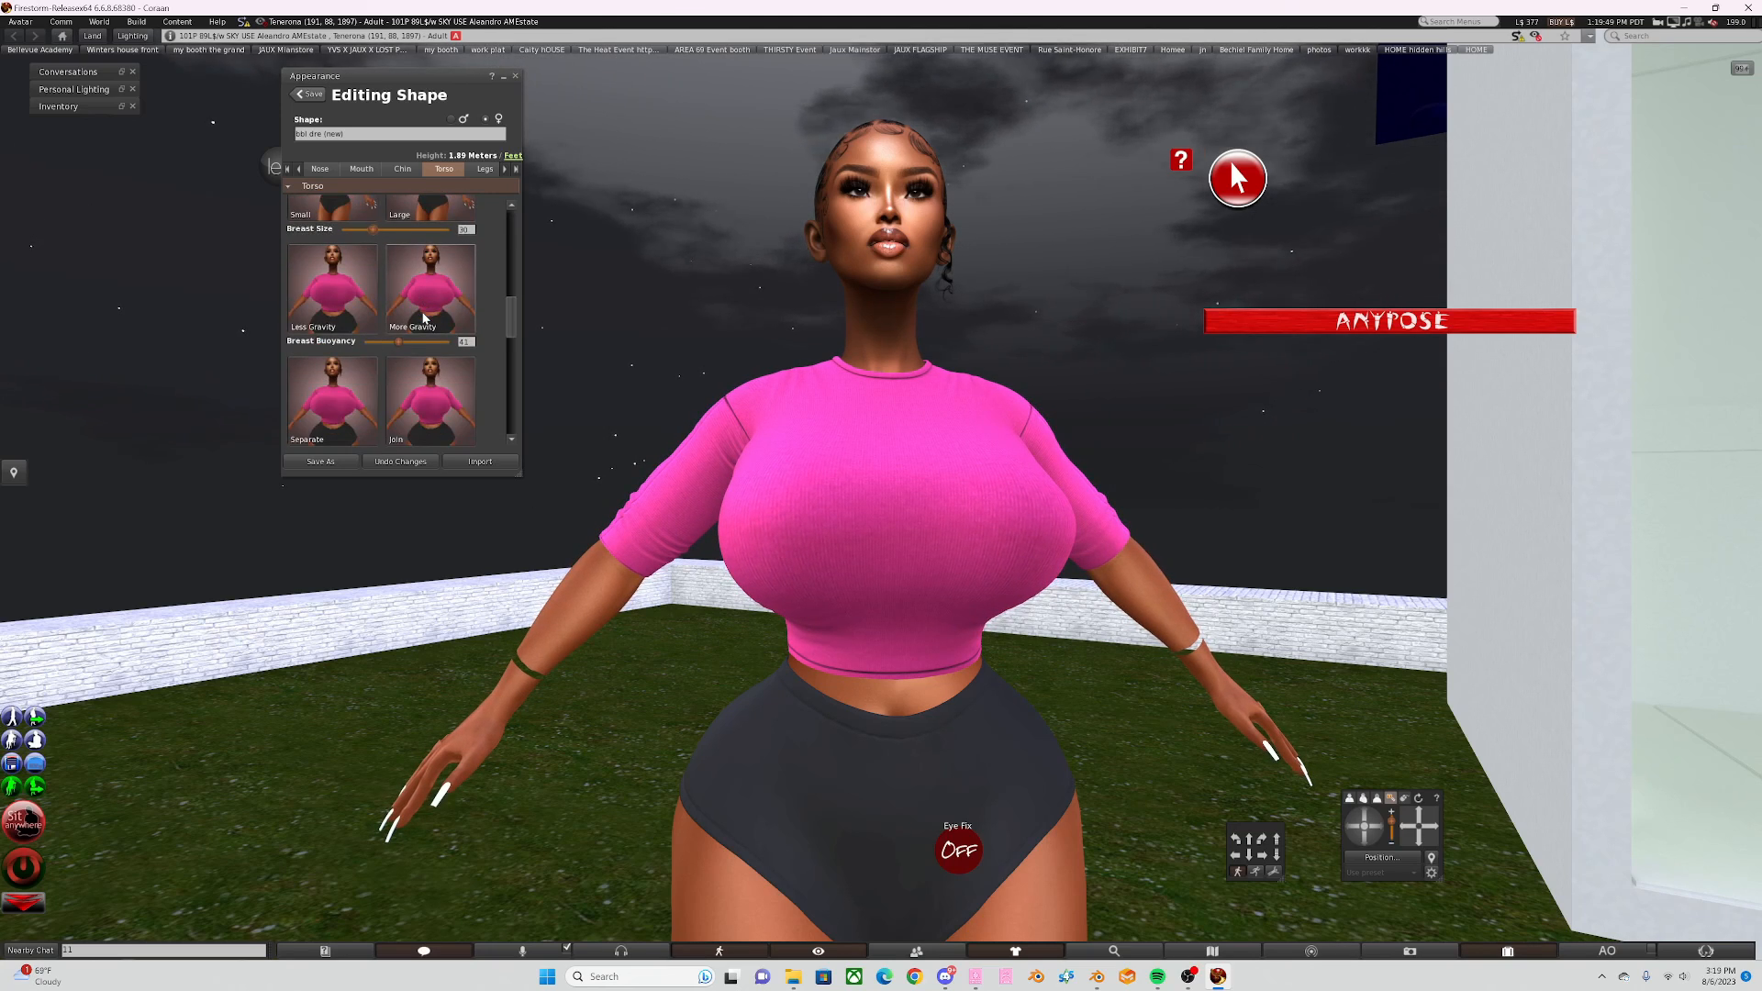
{"action": "mouse_move", "coordinate": [375, 235]}
{"action": "left_mouse_down"}
{"action": "mouse_move", "coordinate": [351, 241]}
{"action": "mouse_move", "coordinate": [364, 235]}
{"action": "left_mouse_up"}
{"action": "scroll", "coordinate": [395, 367], "scroll_direction": "down", "scroll_amount": 2}
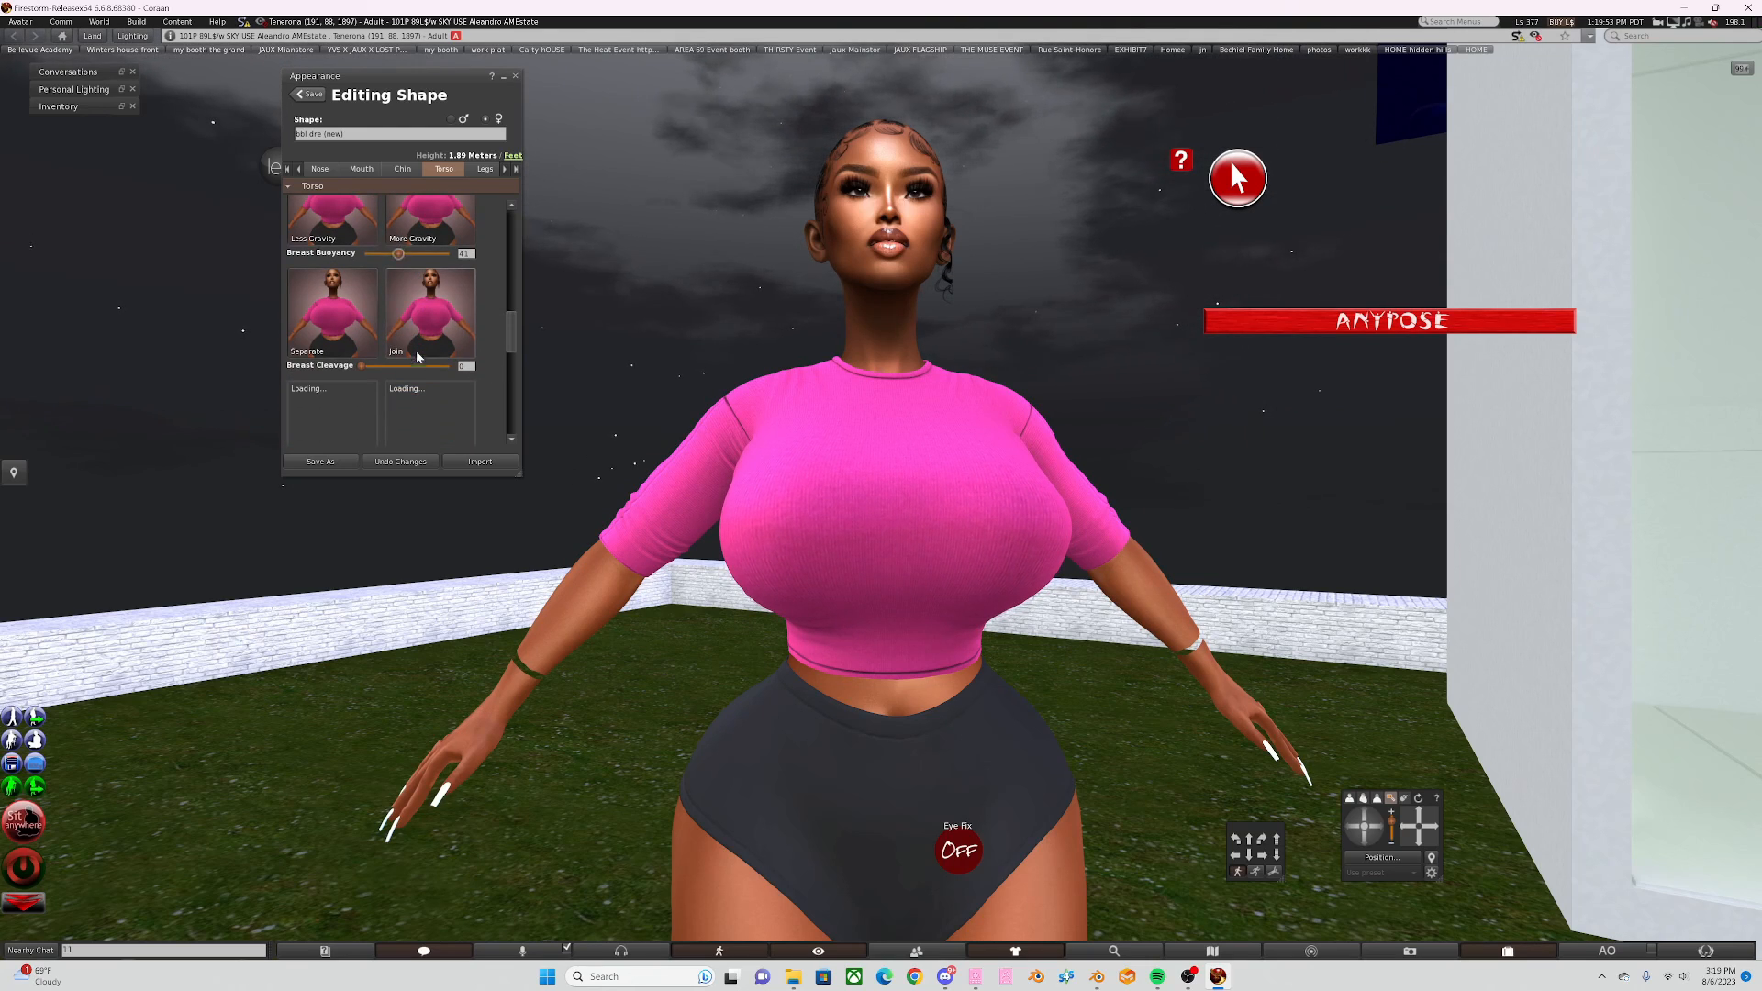
{"action": "left_click_drag", "start_coordinate": [390, 369], "coordinate": [376, 371]}
Step: Save the edited shape as a new inventory item under the suggested name and close the shape editor
{"action": "left_click_drag", "start_coordinate": [855, 551], "coordinate": [862, 679], "text": "alt"}
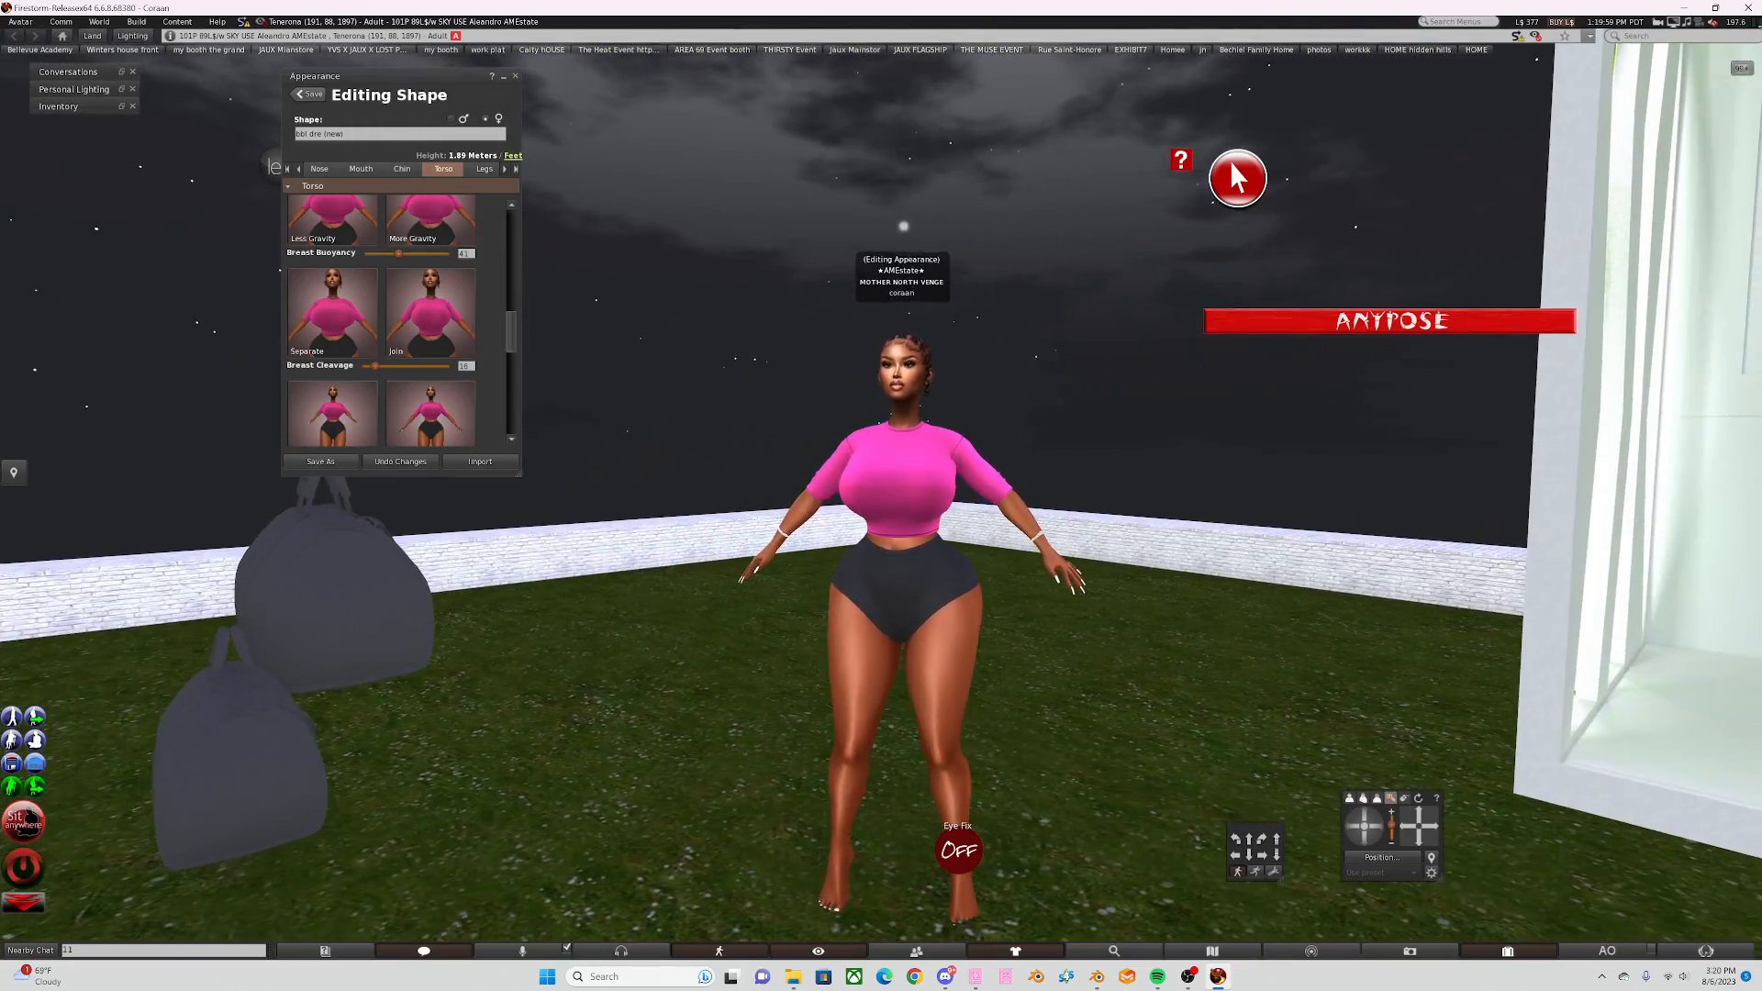
{"action": "left_click", "coordinate": [336, 463]}
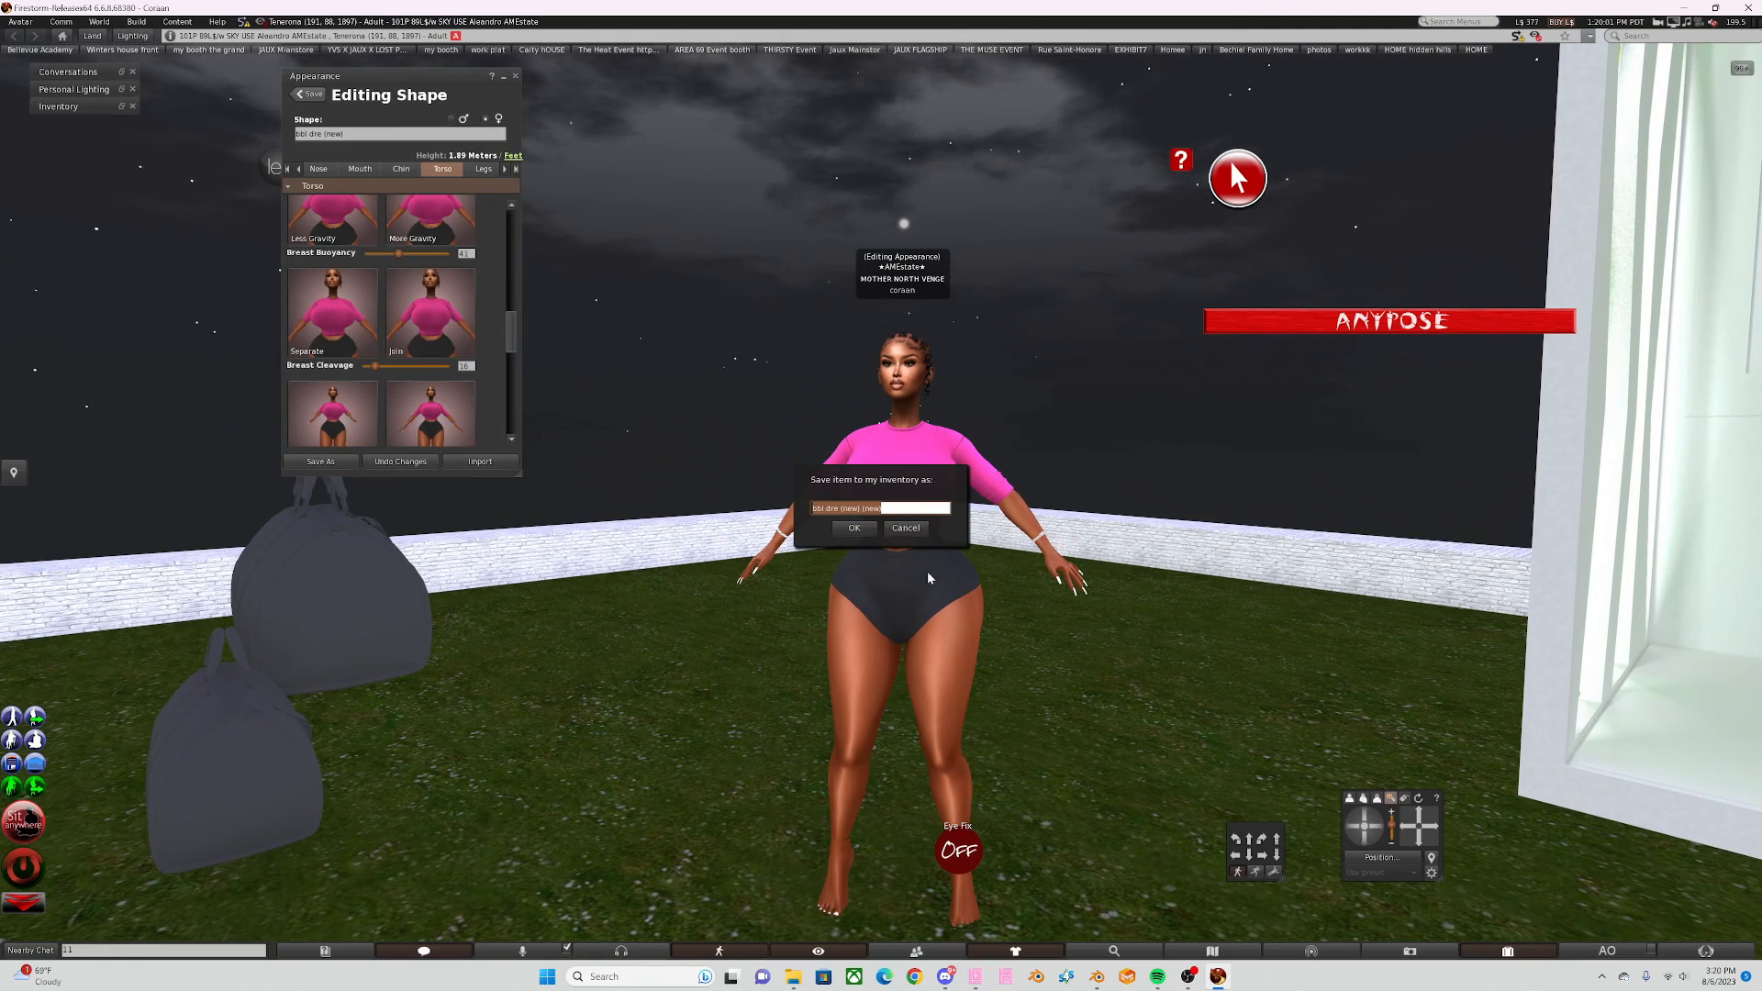
{"action": "key", "text": "Return"}
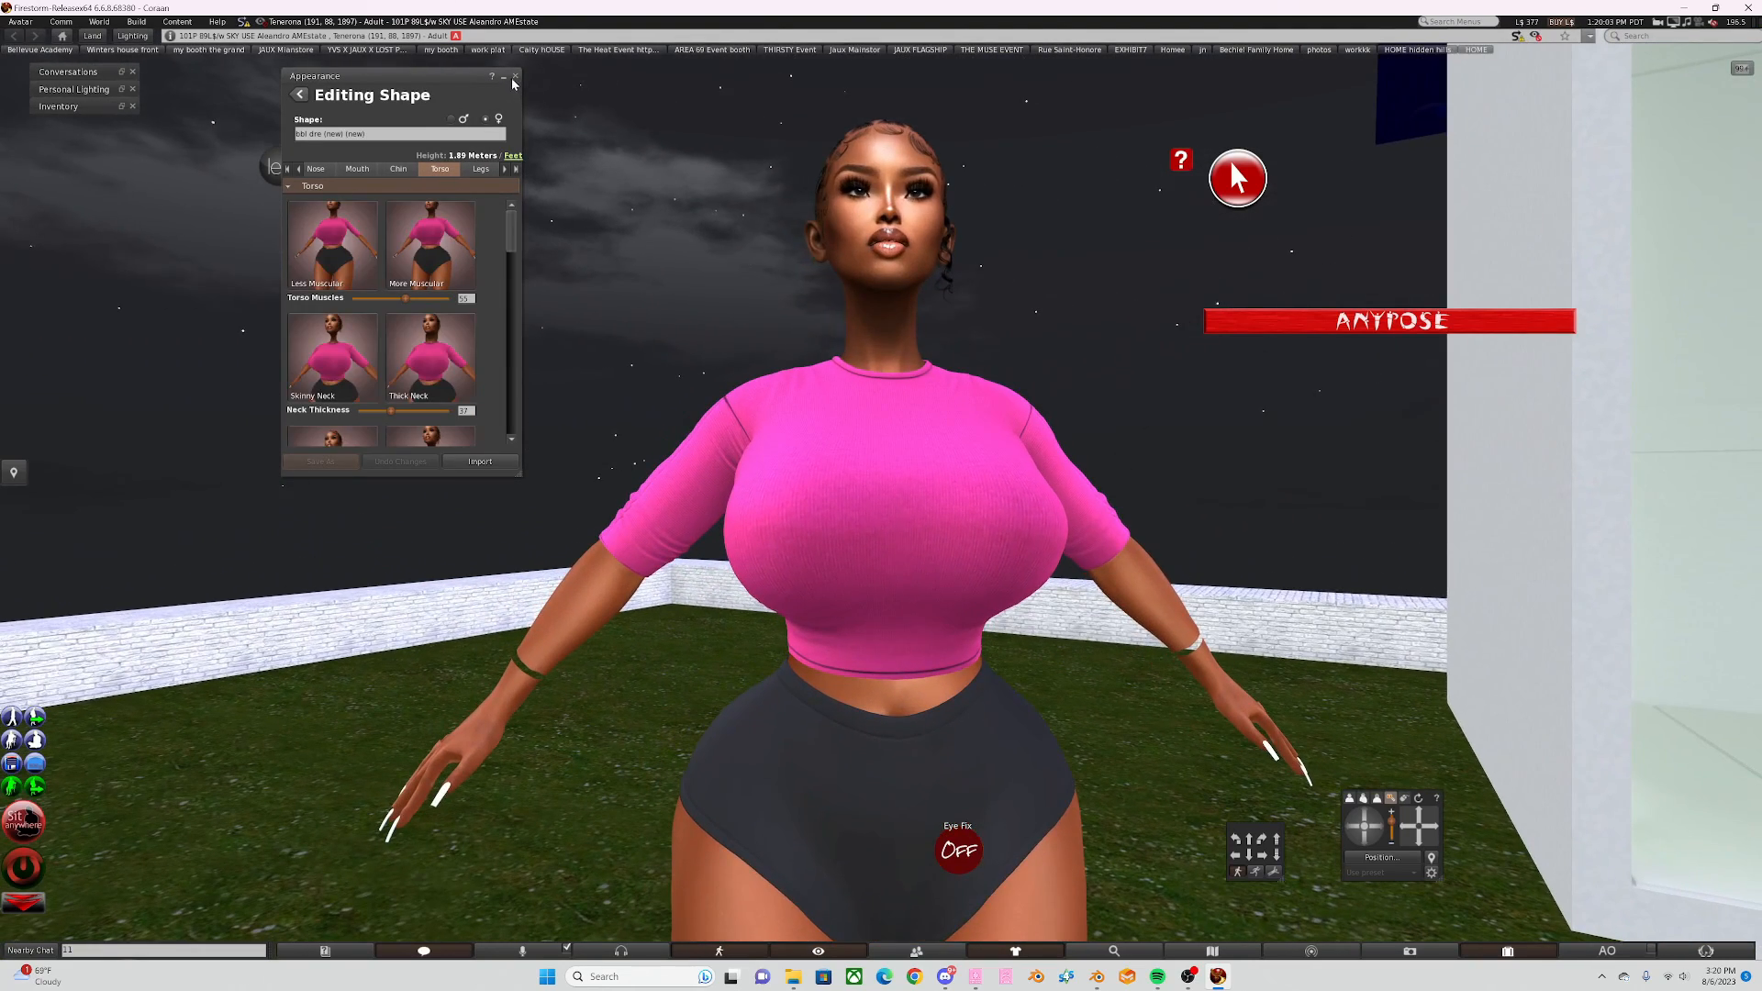
{"action": "left_click", "coordinate": [515, 76]}
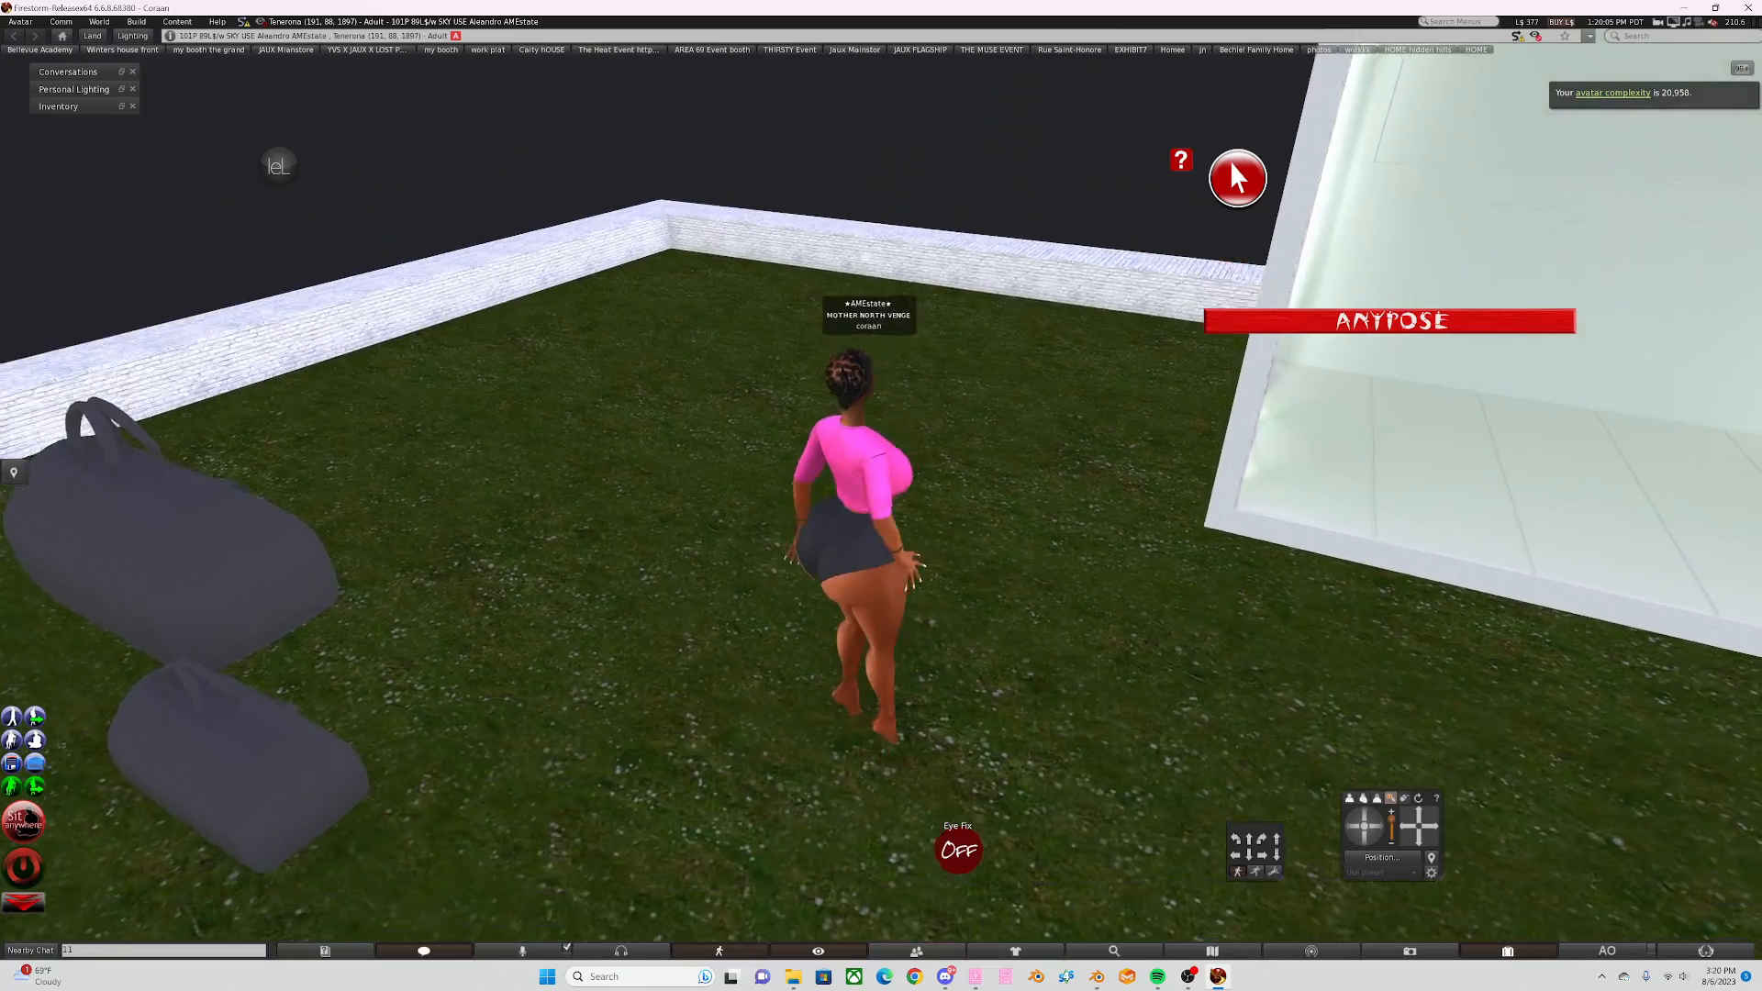
Step: View the reshaped avatar from the front and search the inventory for "shoulder", checking the worn items too, before closing it
{"action": "left_click_drag", "start_coordinate": [871, 477], "coordinate": [1093, 648], "text": "alt"}
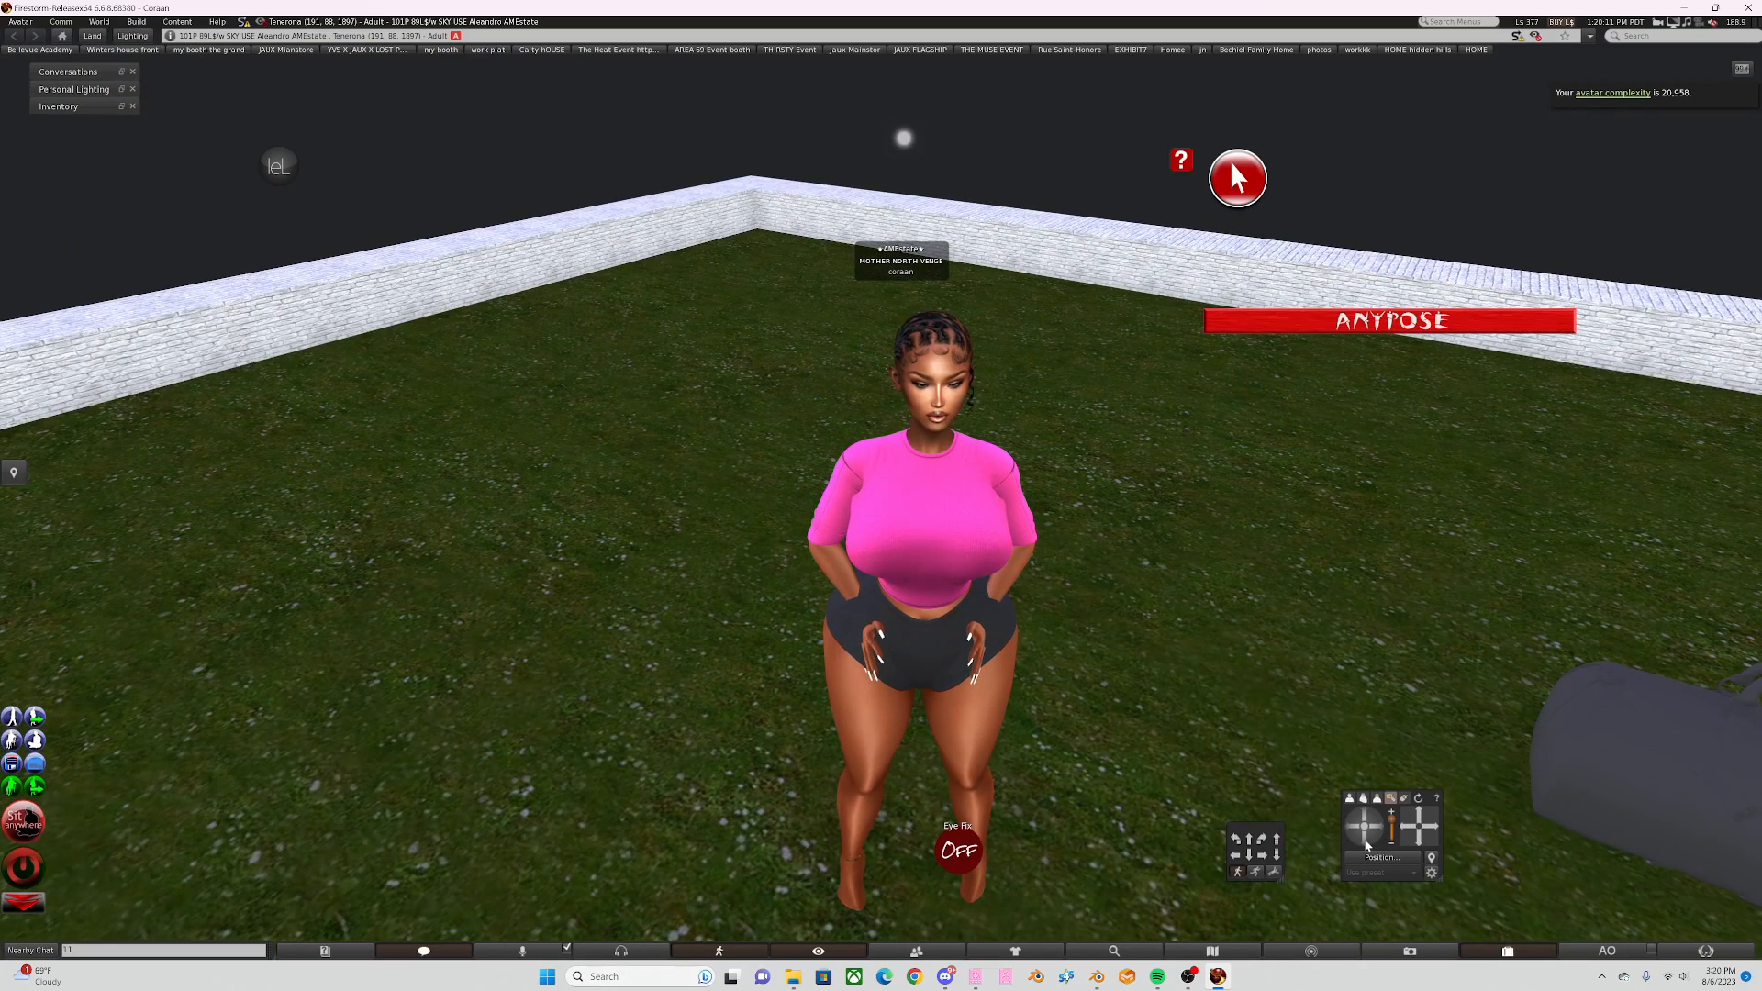
{"action": "left_click_drag", "start_coordinate": [1367, 846], "coordinate": [1367, 846]}
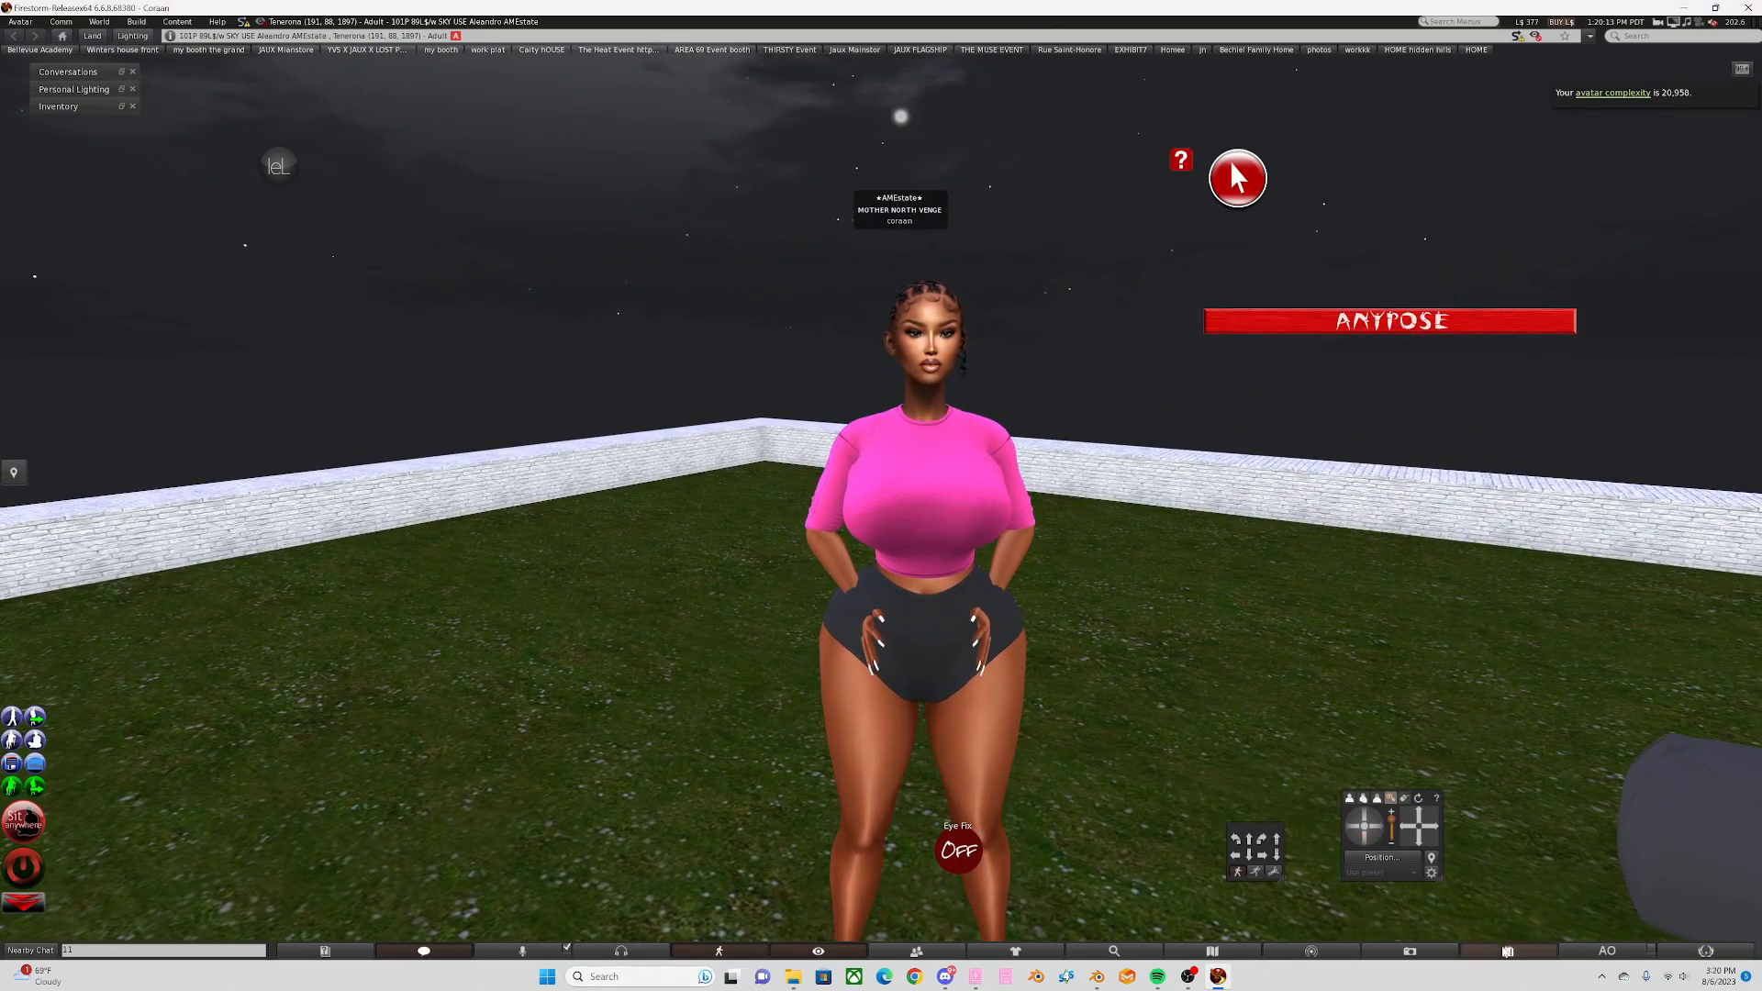
{"action": "key", "text": "ctrl+i"}
{"action": "type", "text": "shoulder"}
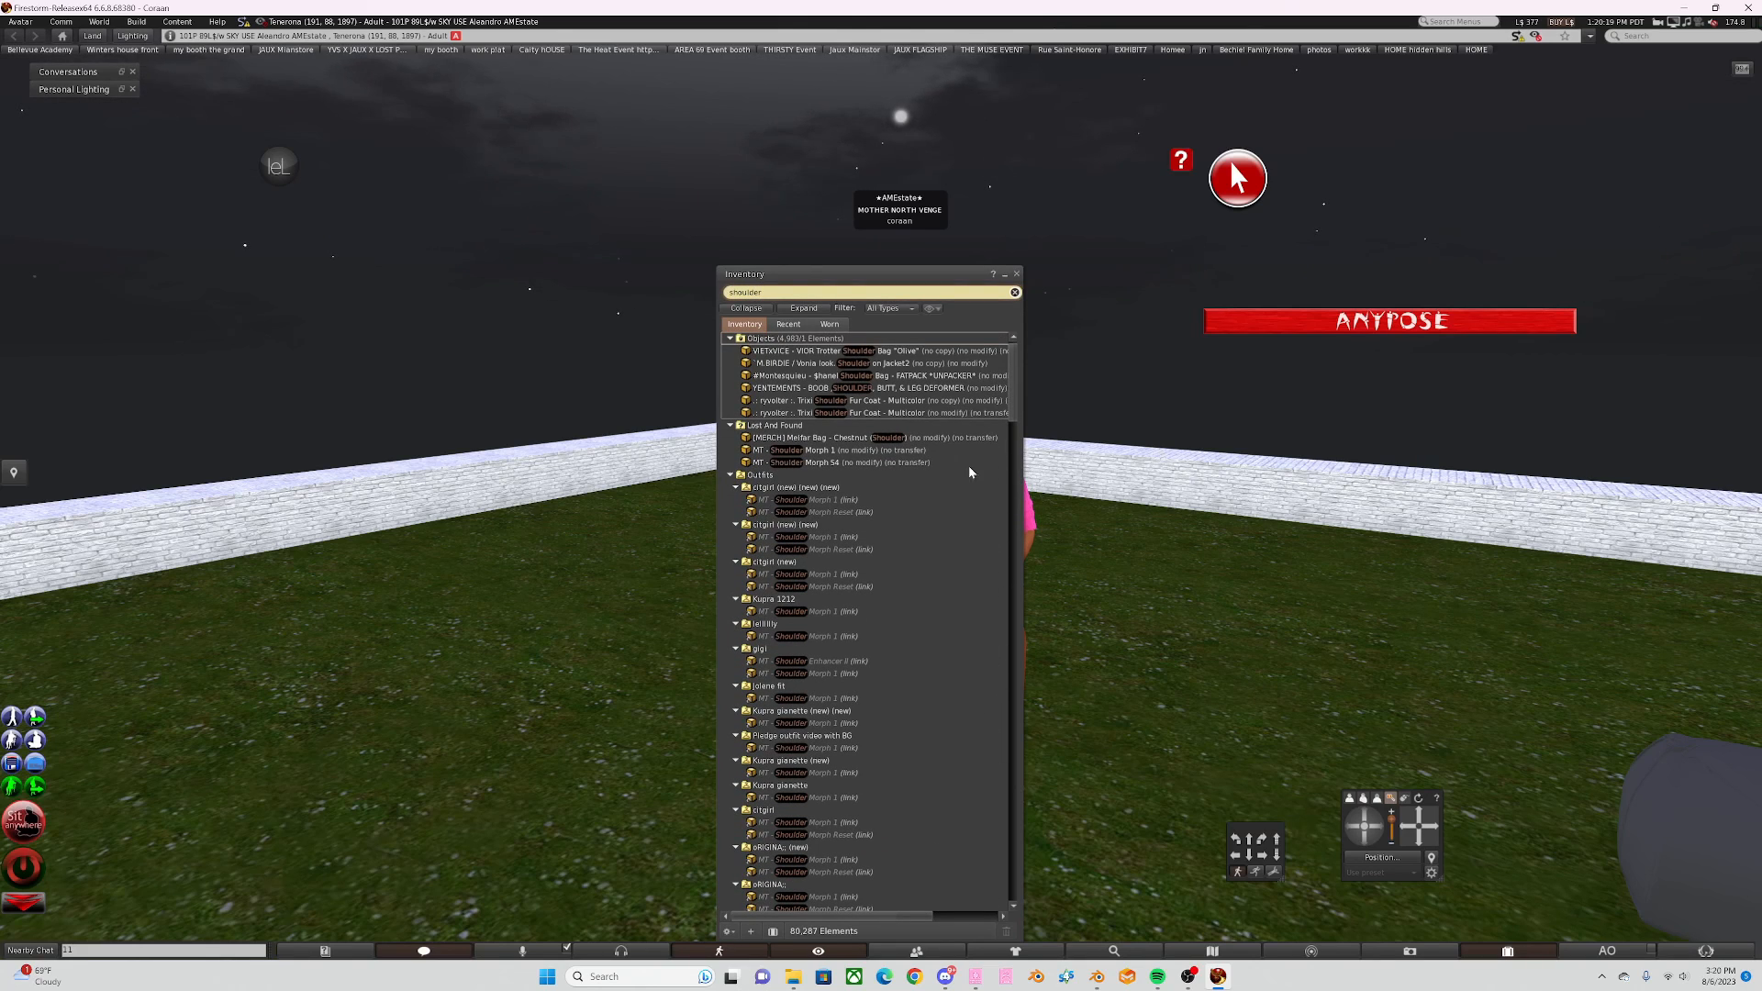
{"action": "left_click", "coordinate": [829, 324]}
{"action": "left_click", "coordinate": [745, 324]}
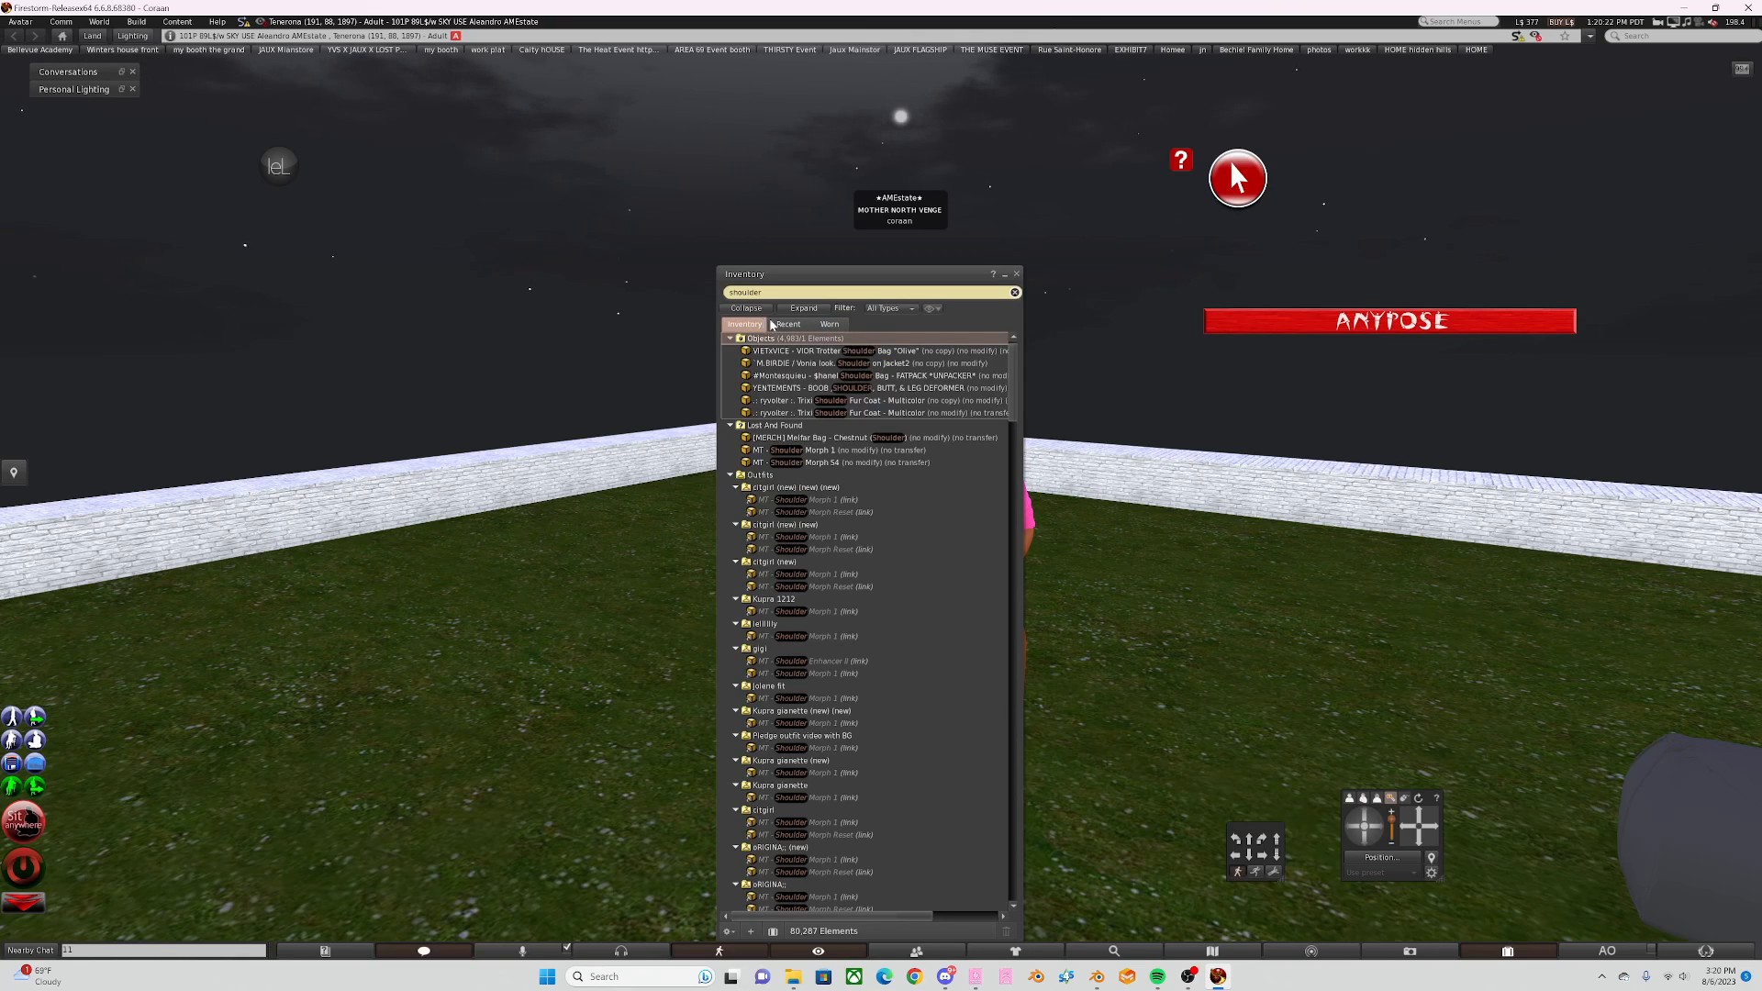
{"action": "left_click", "coordinate": [1016, 274]}
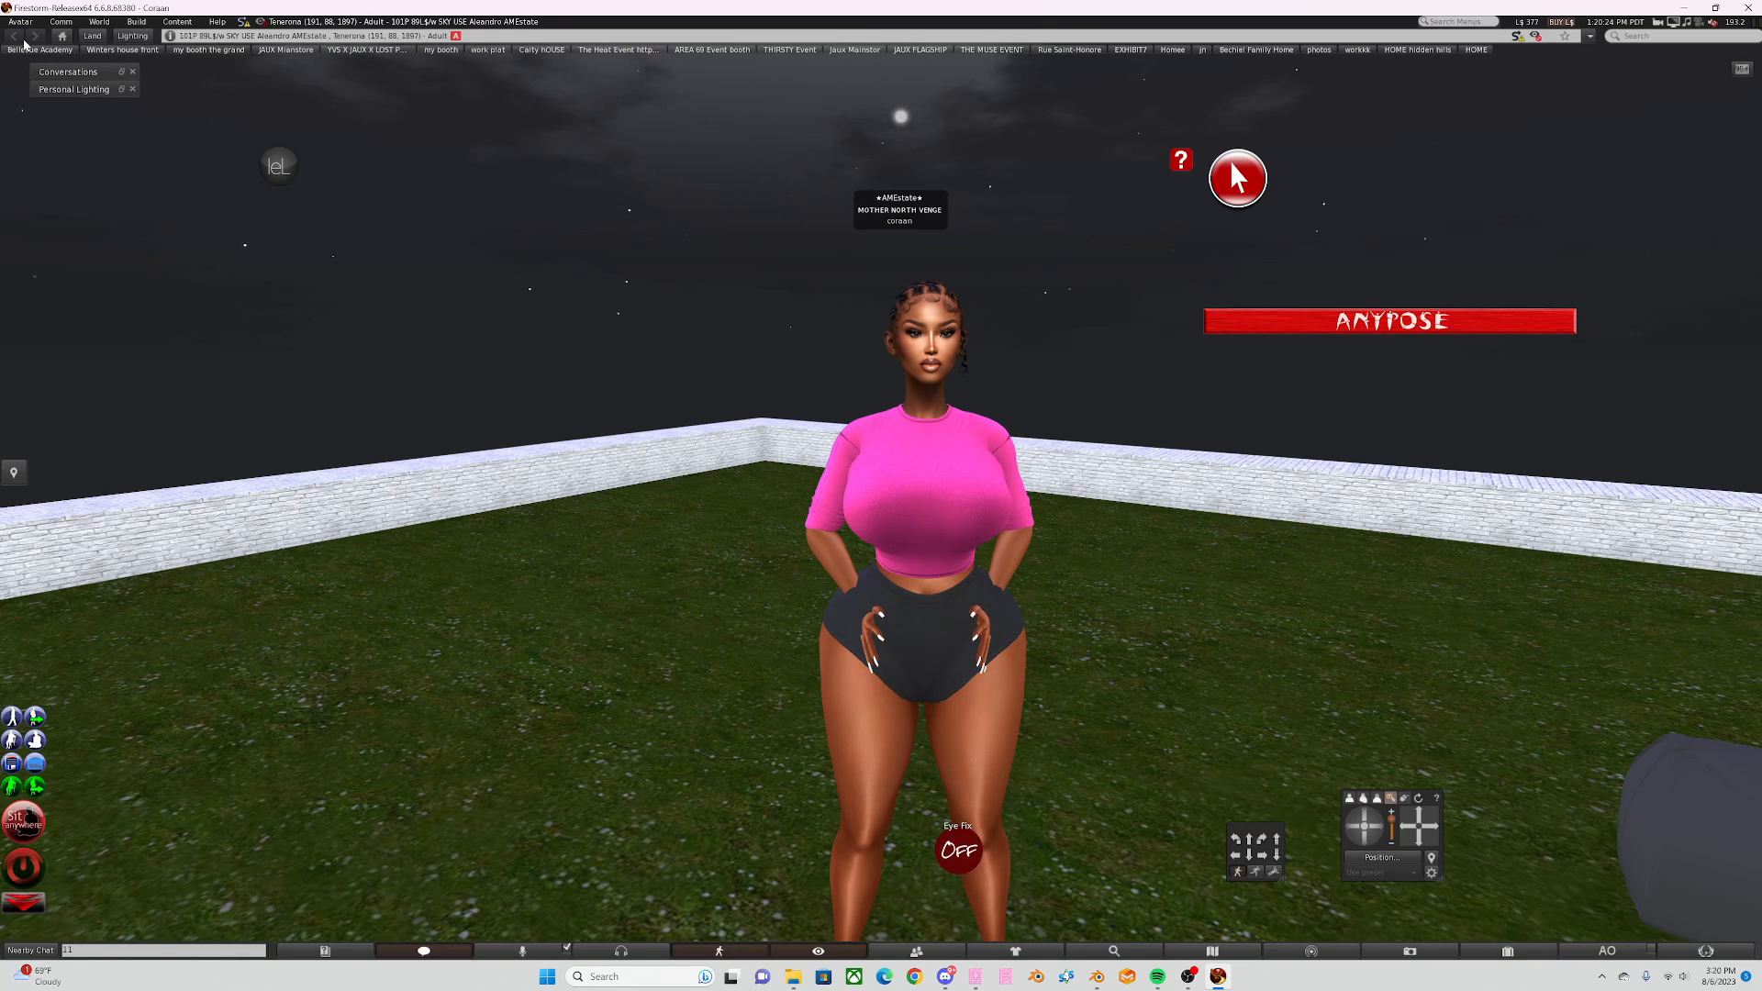
Step: Reset the avatar using the Reset options for its appearance
{"action": "right_click", "coordinate": [926, 474]}
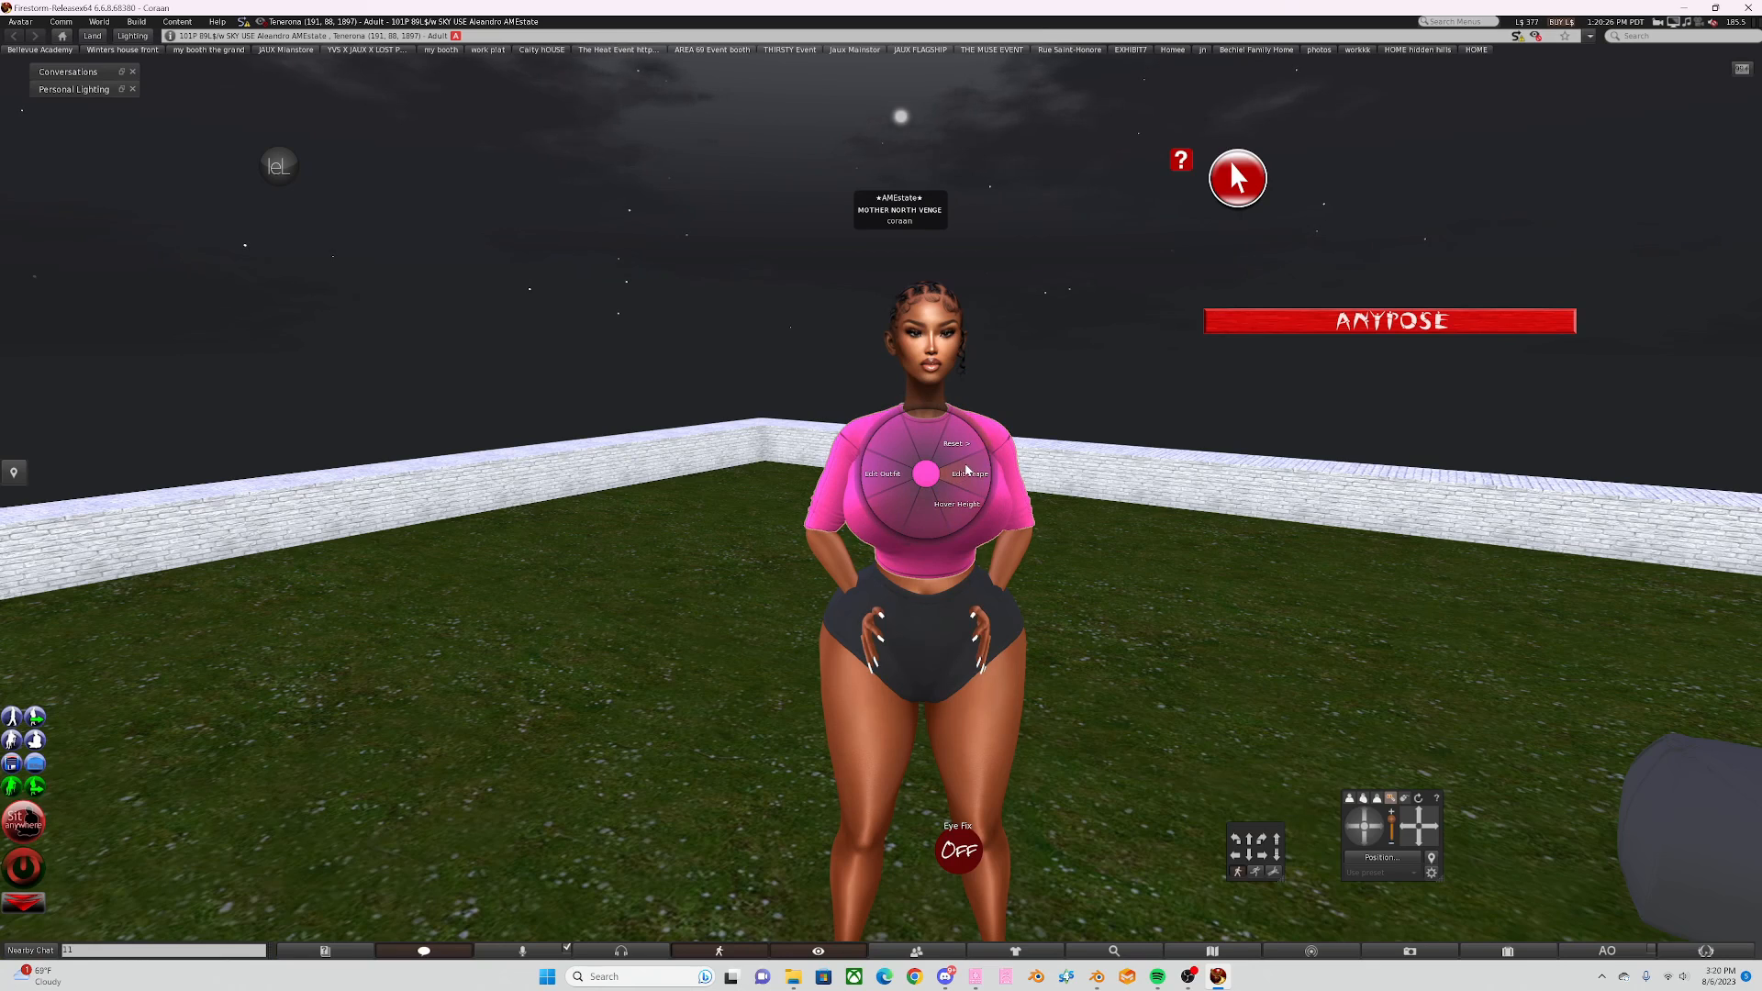
{"action": "left_click", "coordinate": [959, 450]}
{"action": "left_click", "coordinate": [961, 459]}
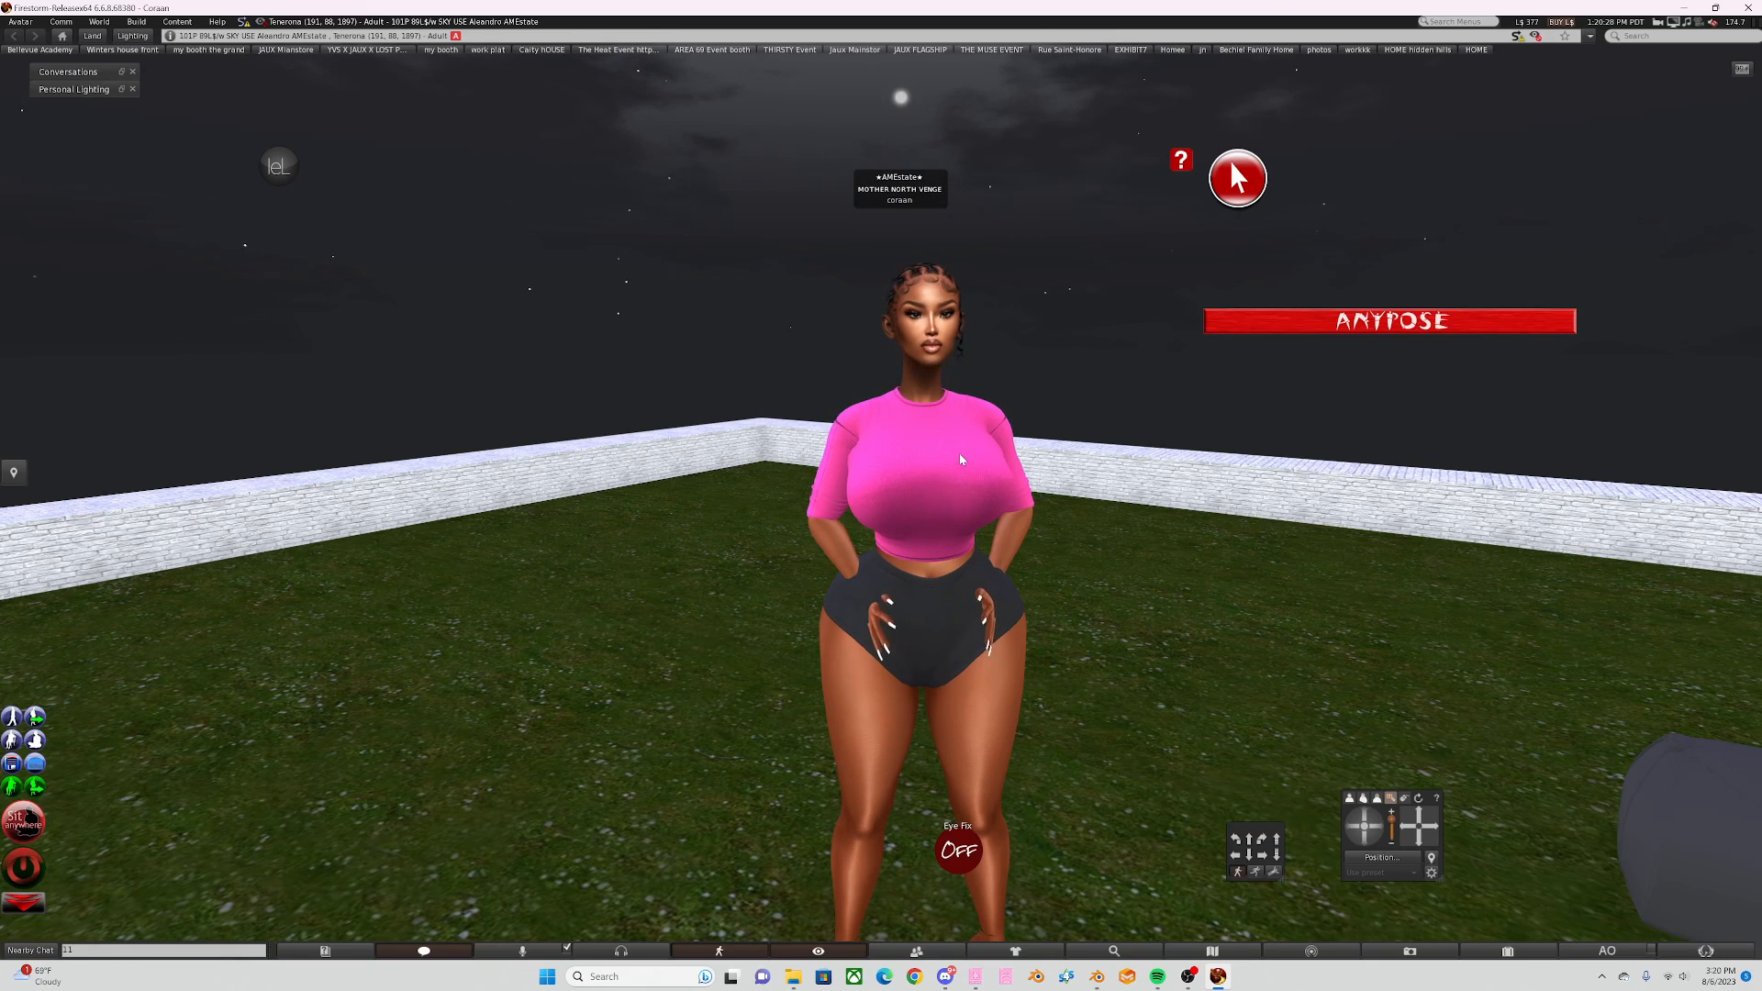
{"action": "right_click", "coordinate": [936, 479]}
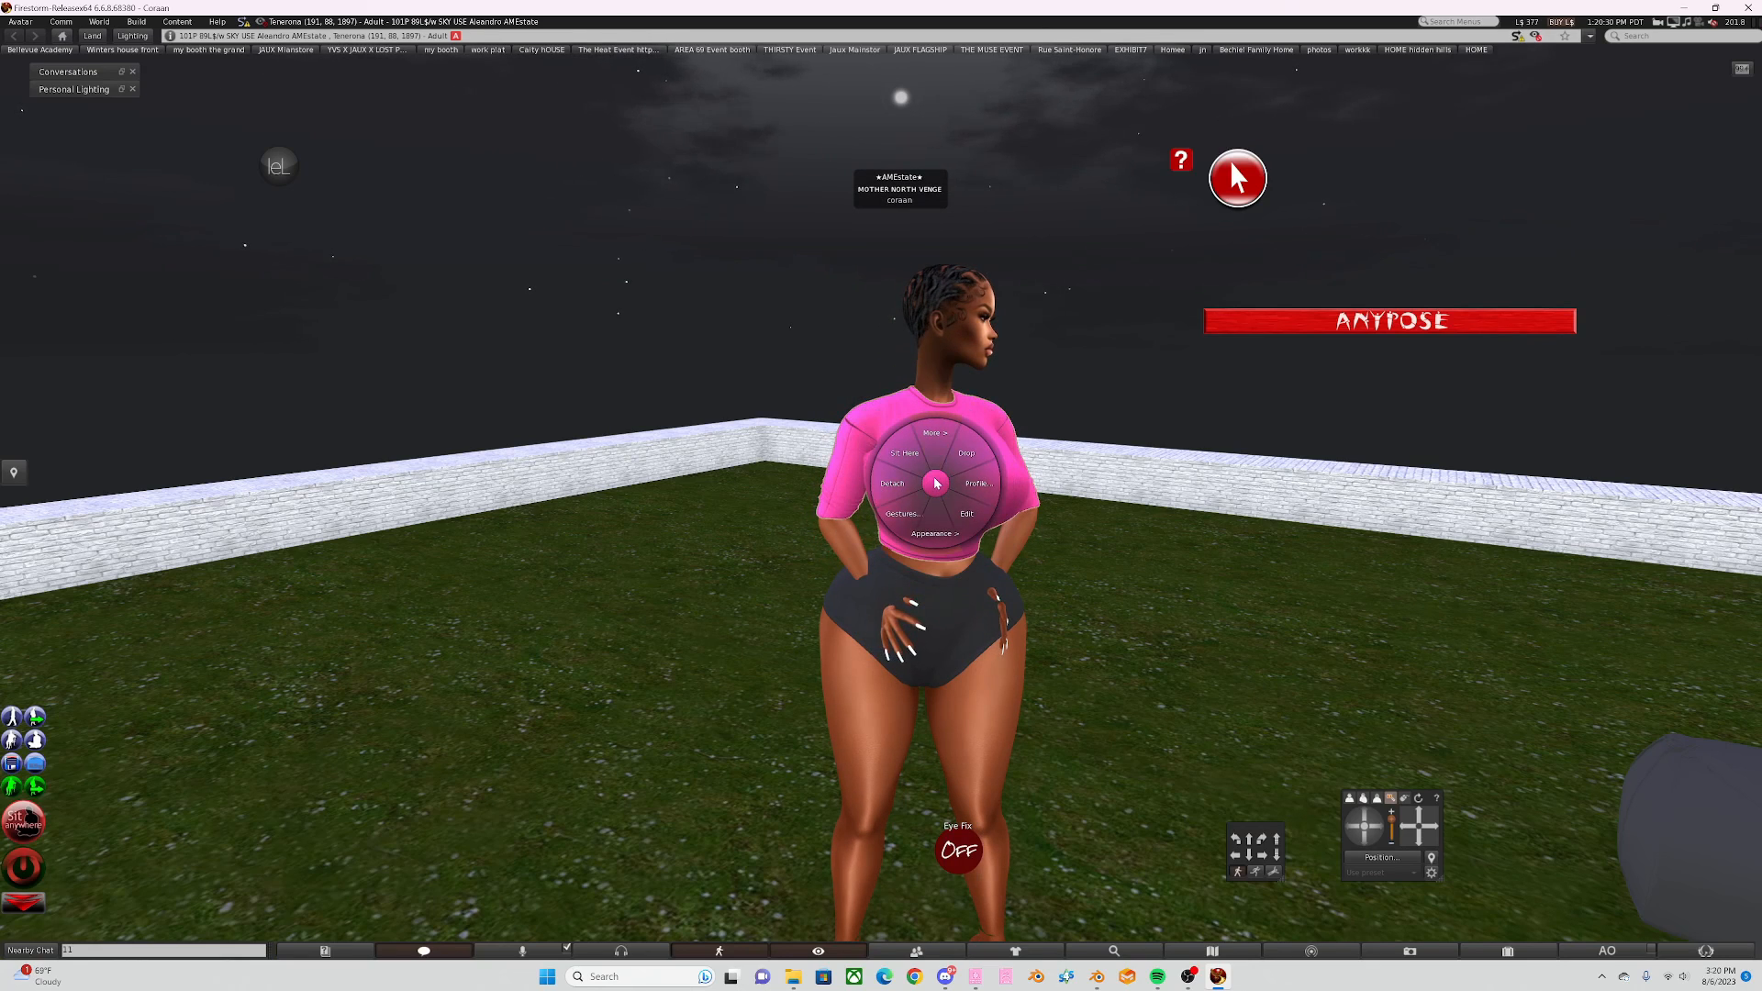
{"action": "left_click", "coordinate": [936, 483]}
Step: Bring back the pose stand with the Arms straight, sitting pose and inspect the T-shirt's fit on the reshaped avatar
{"action": "left_click", "coordinate": [20, 21]}
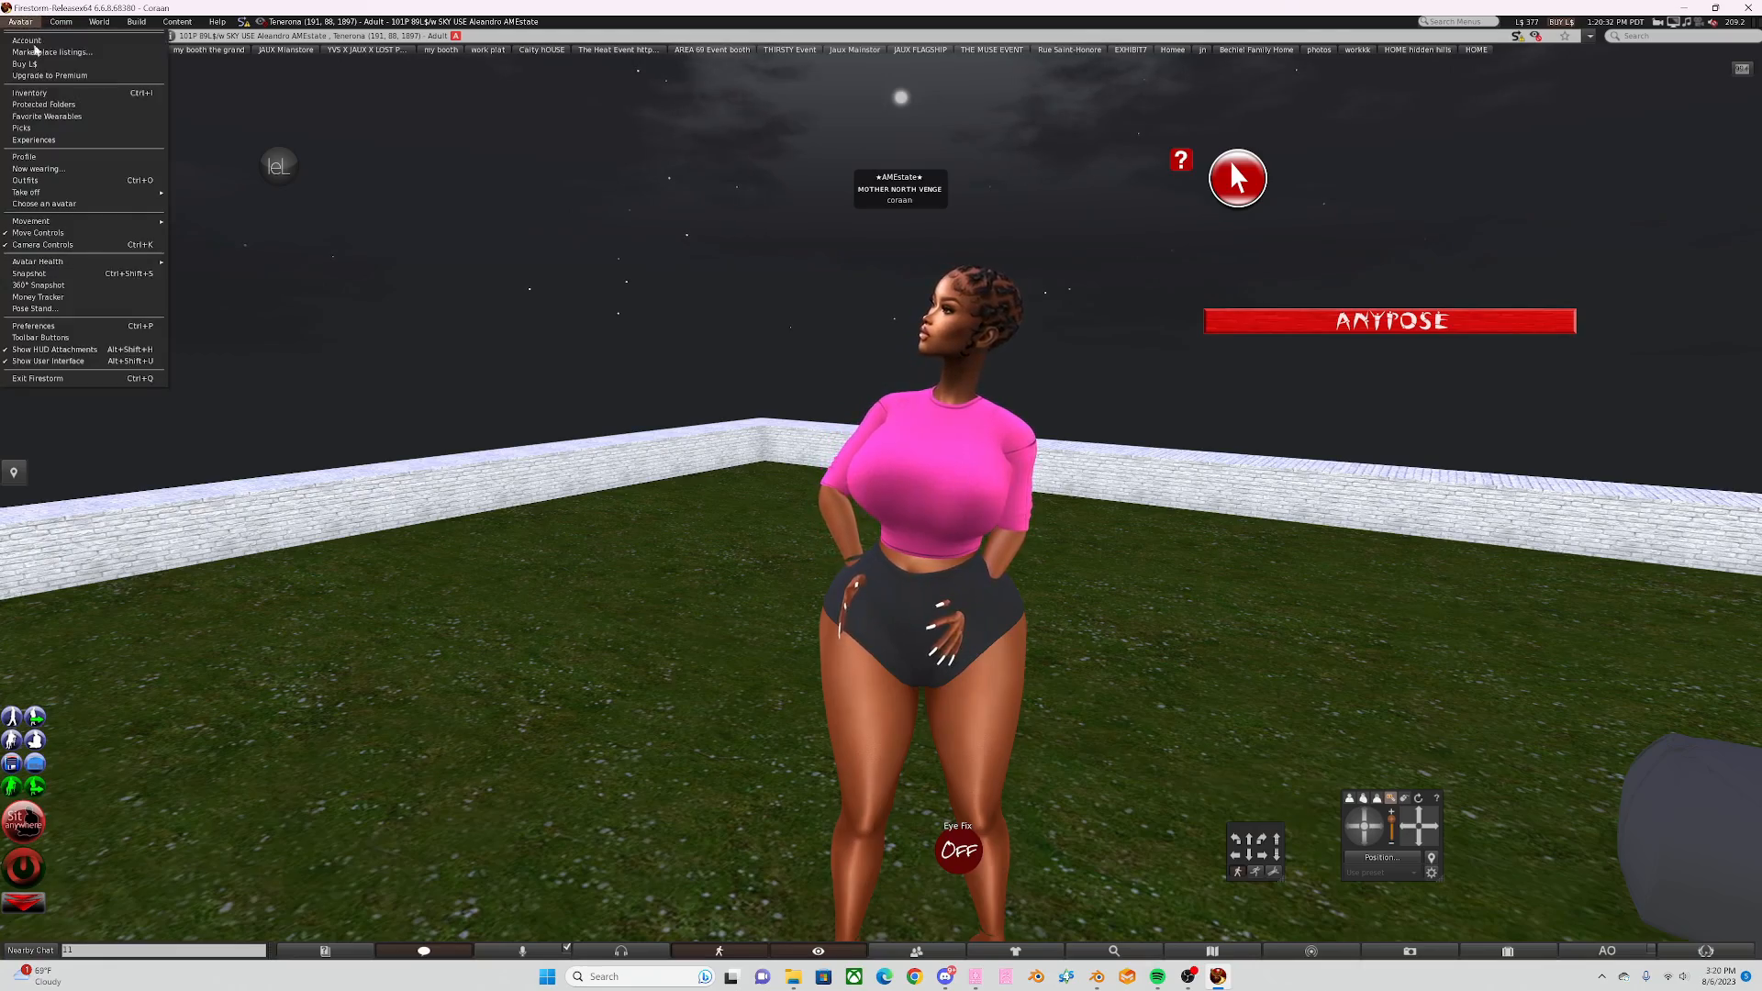
{"action": "left_click", "coordinate": [93, 308]}
{"action": "left_click_drag", "start_coordinate": [894, 518], "coordinate": [115, 537], "text": "alt"}
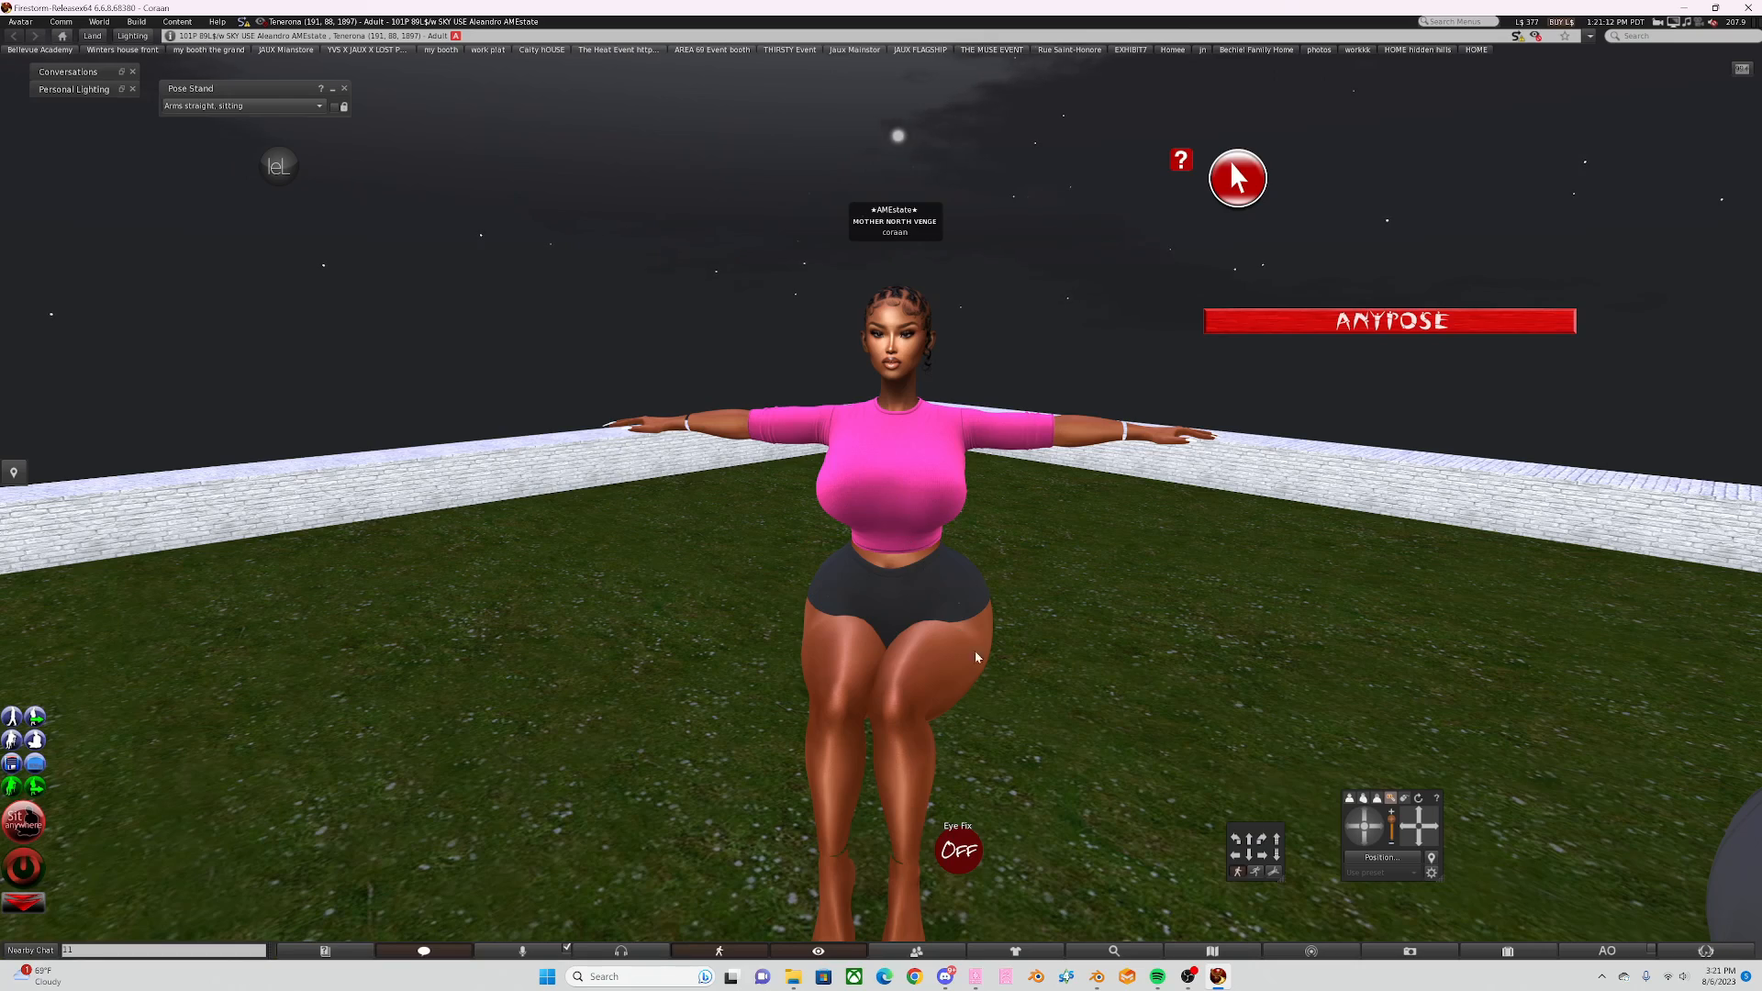
{"action": "left_click", "coordinate": [1187, 977]}
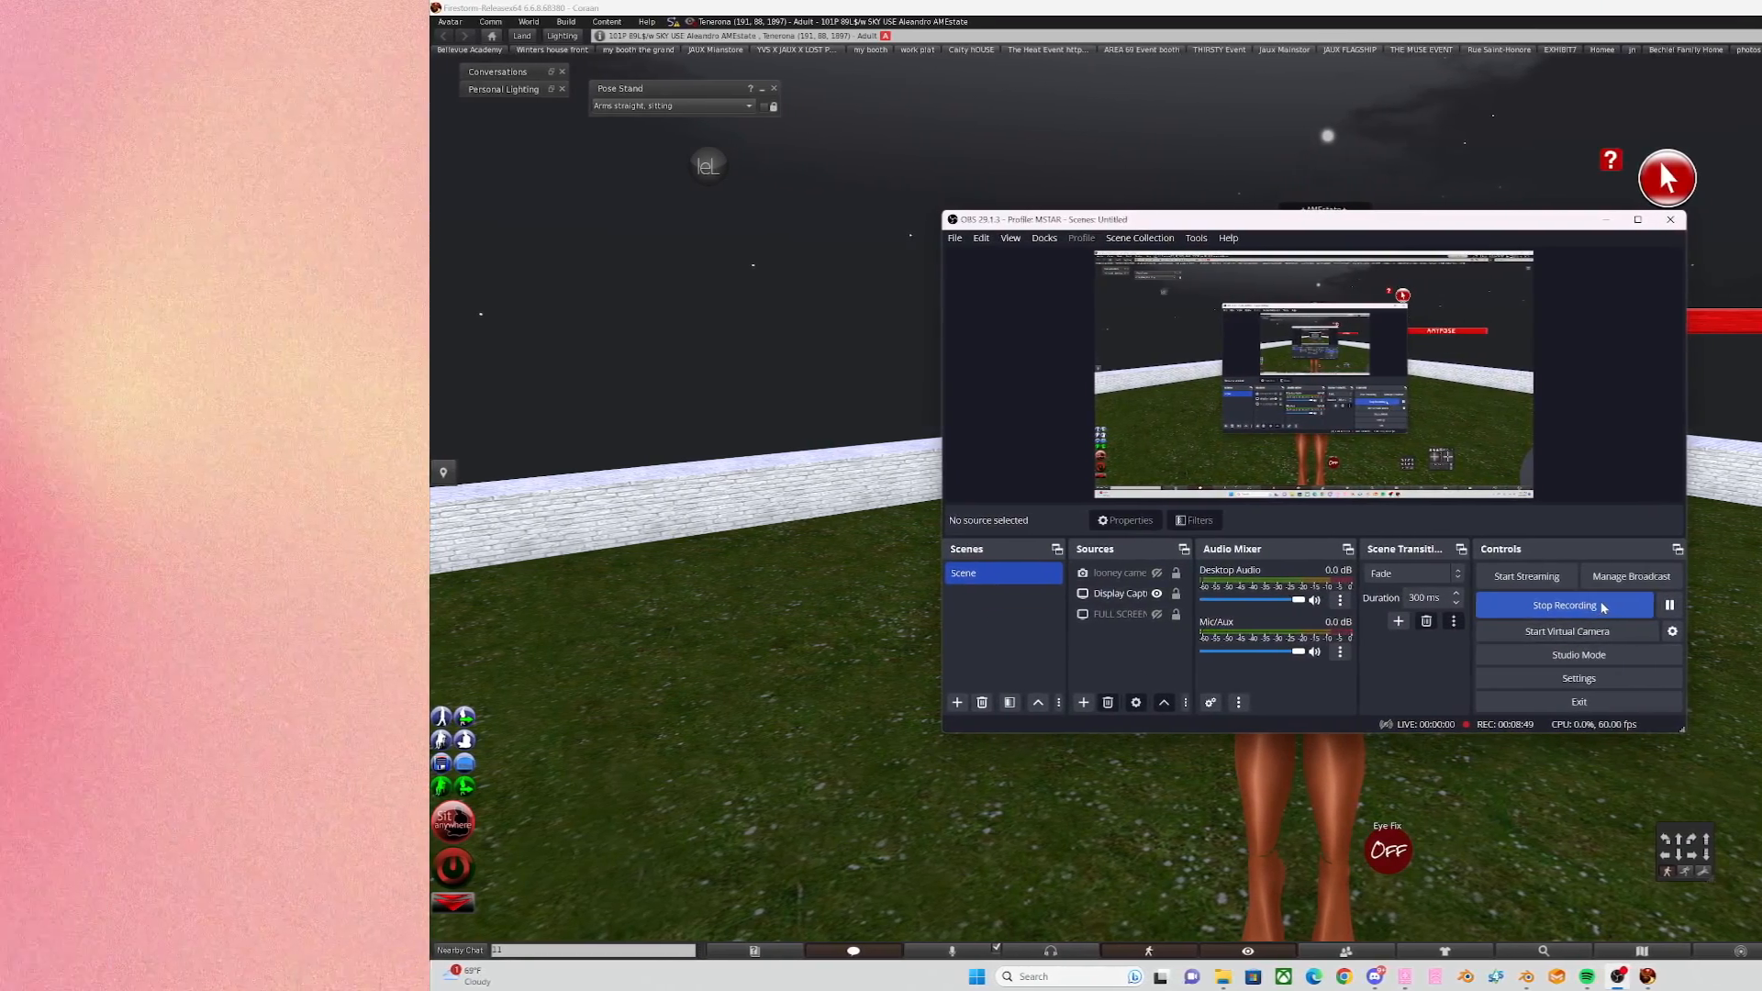